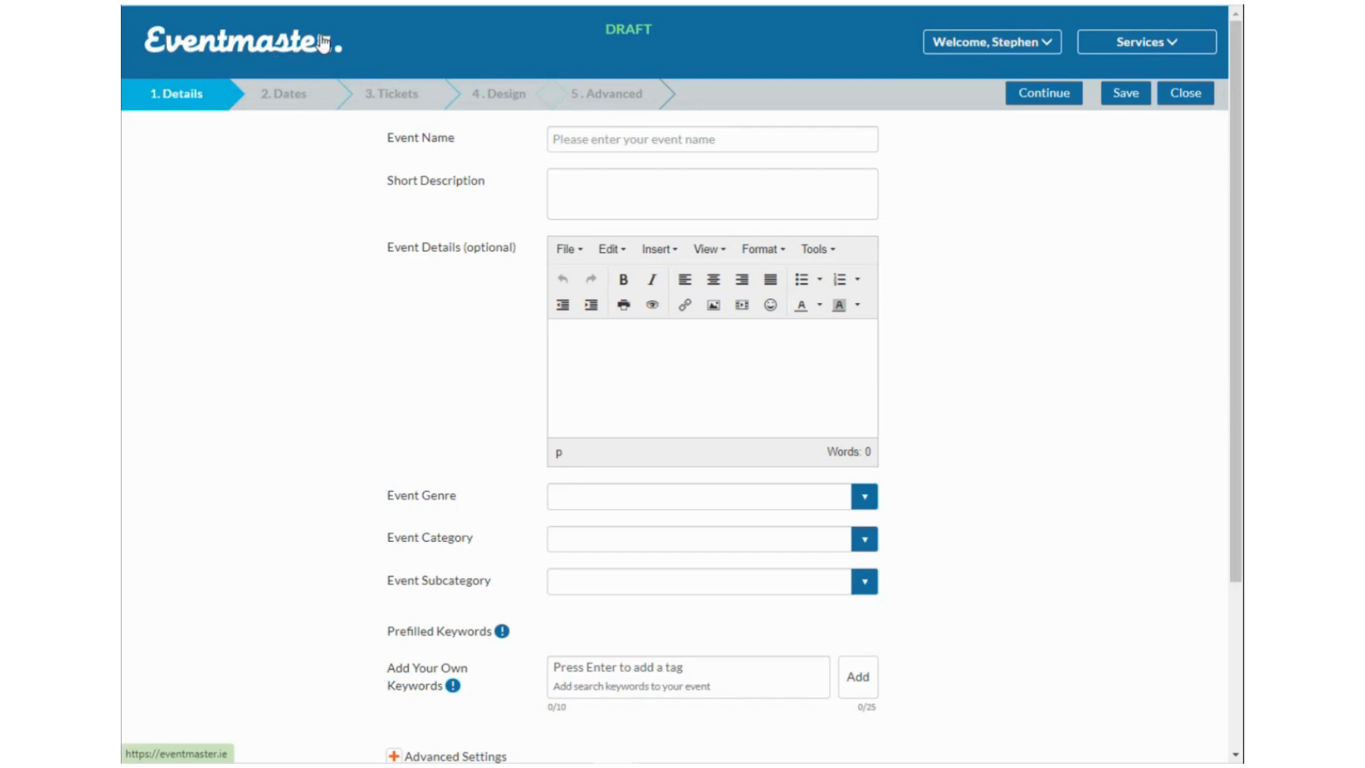
Open the account menu in the Eventmaster header.
left_click(940, 44)
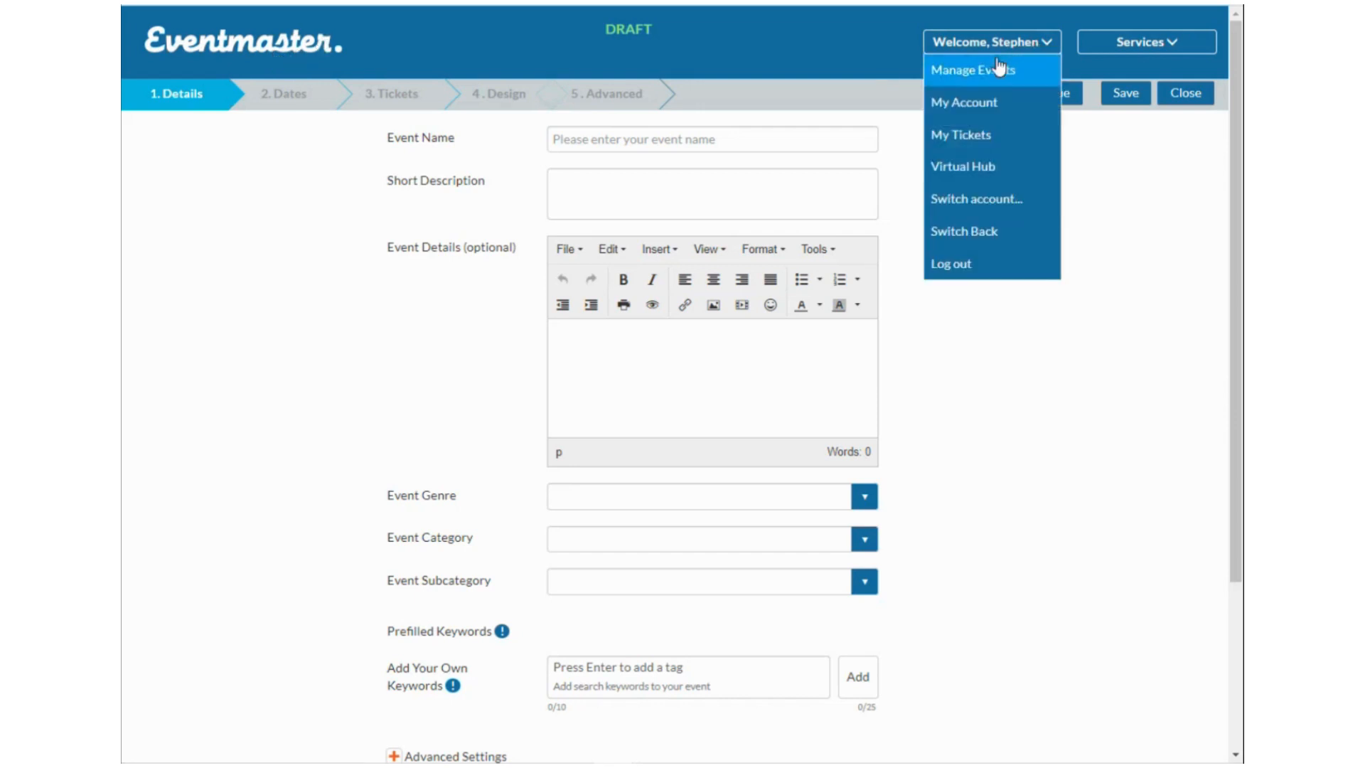
Go to Manage Events and confirm leaving the unsaved event form.
mouse_move(983, 49)
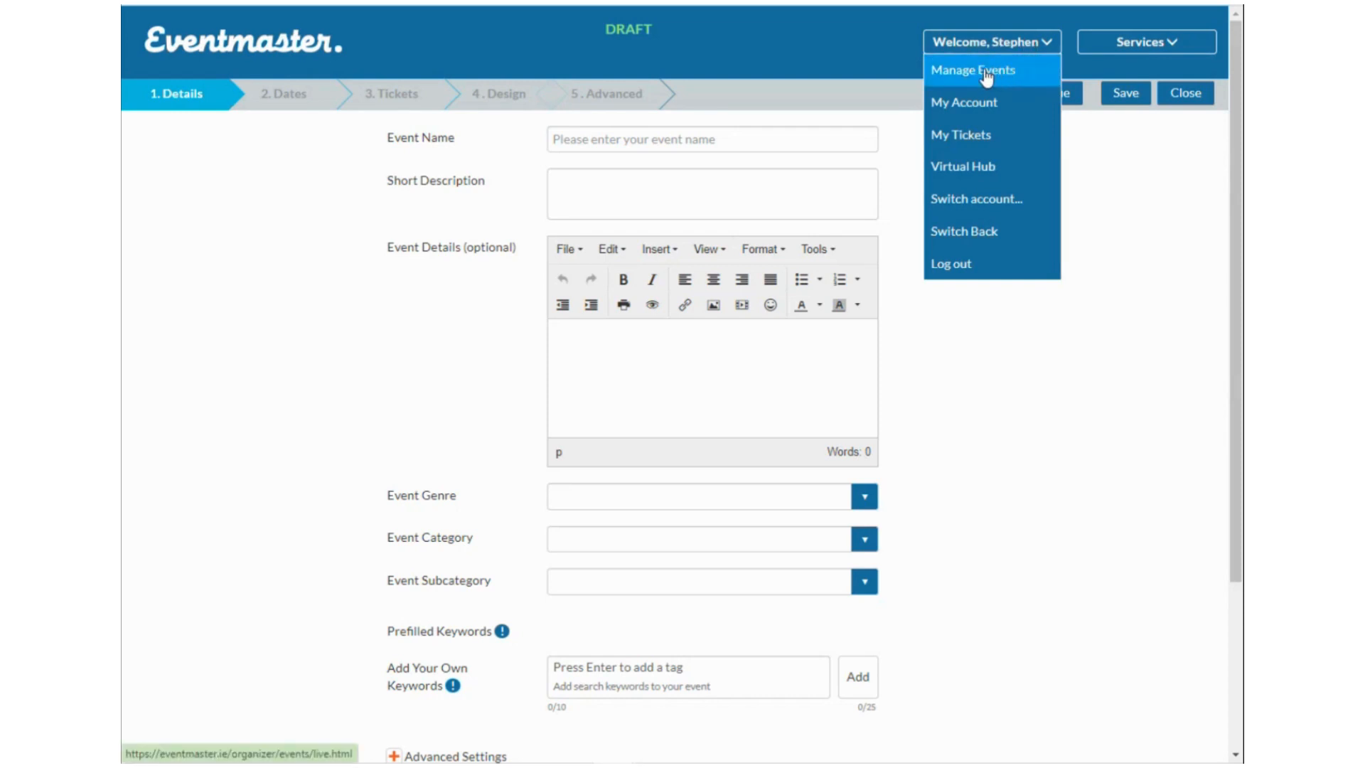
left_click(989, 71)
left_click(757, 68)
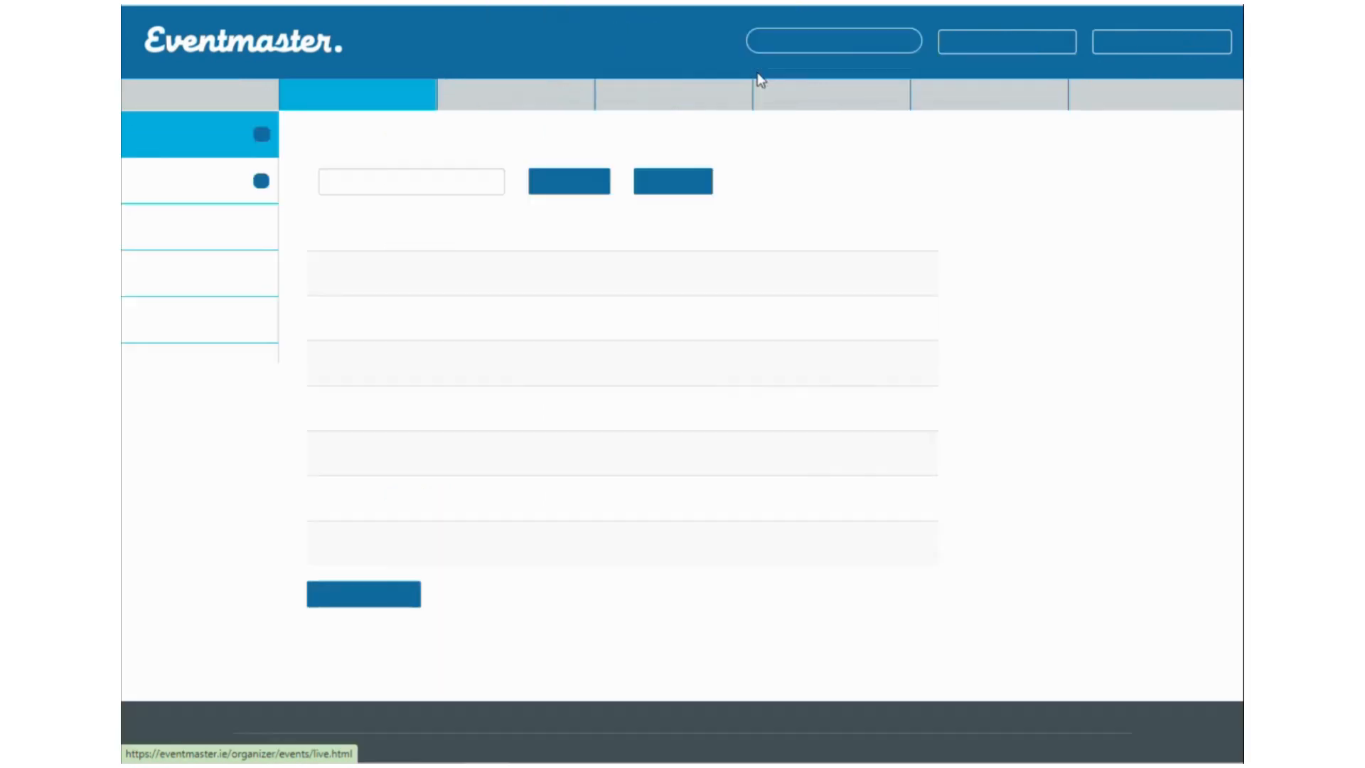
Look over the Drafts and Live event lists, then start a new event.
left_click(192, 194)
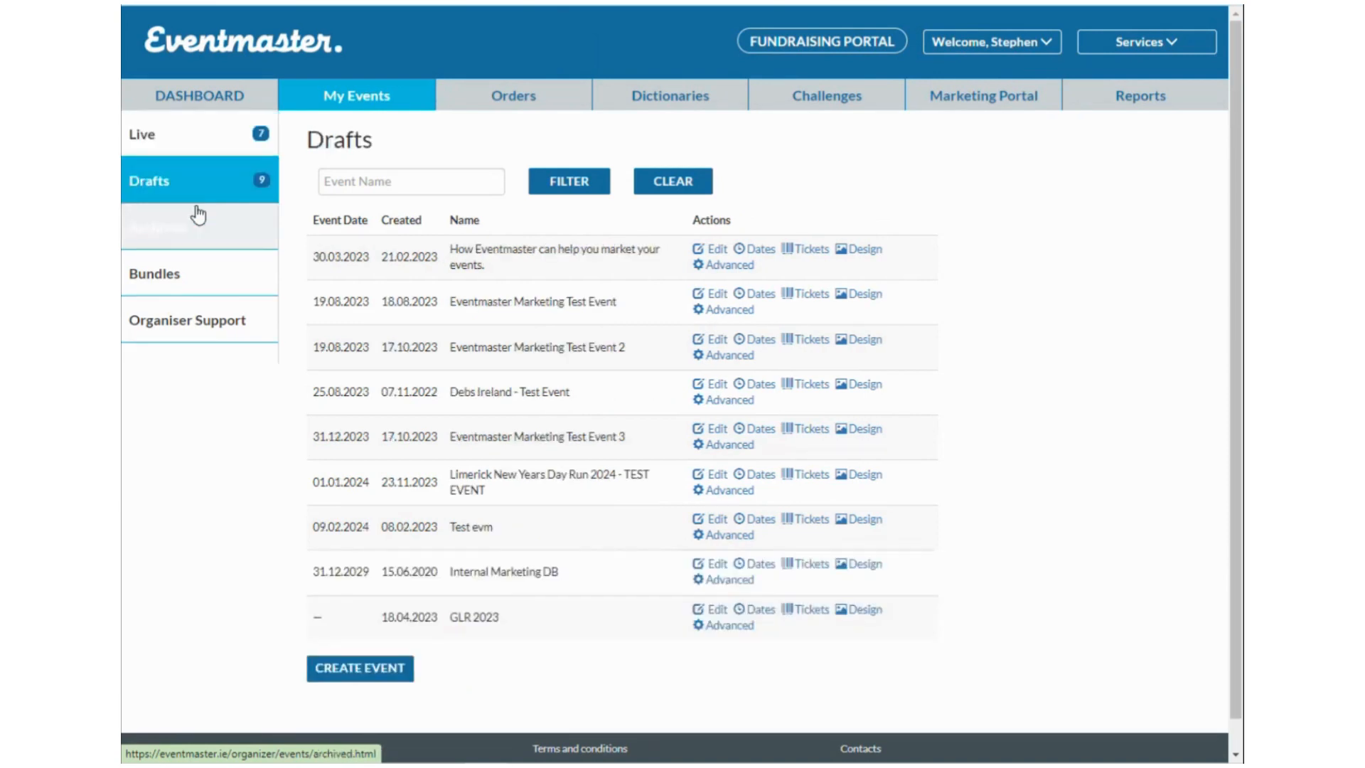
left_click(201, 137)
left_click(380, 578)
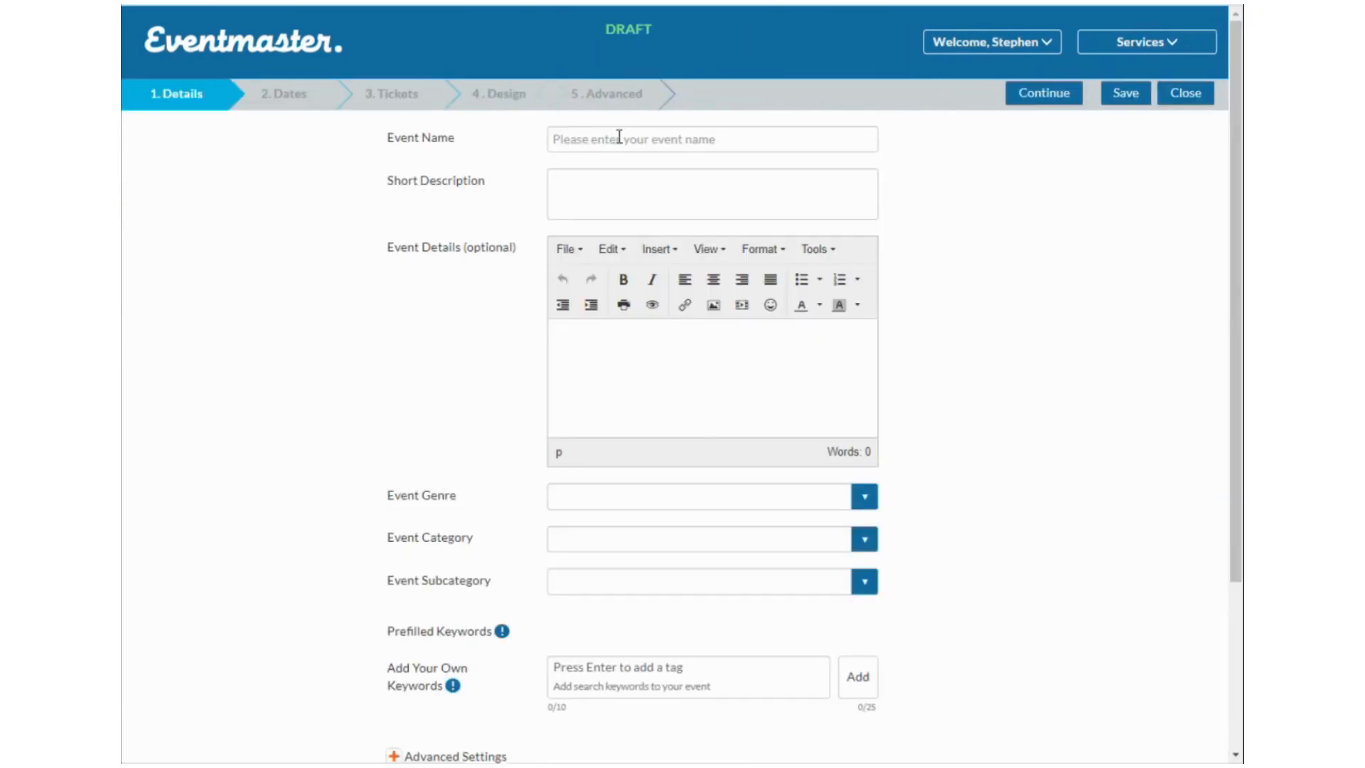
Enter placeholder name 'Test Event 2024' and short description 'Testing 123', fixing the typo.
left_click(626, 142)
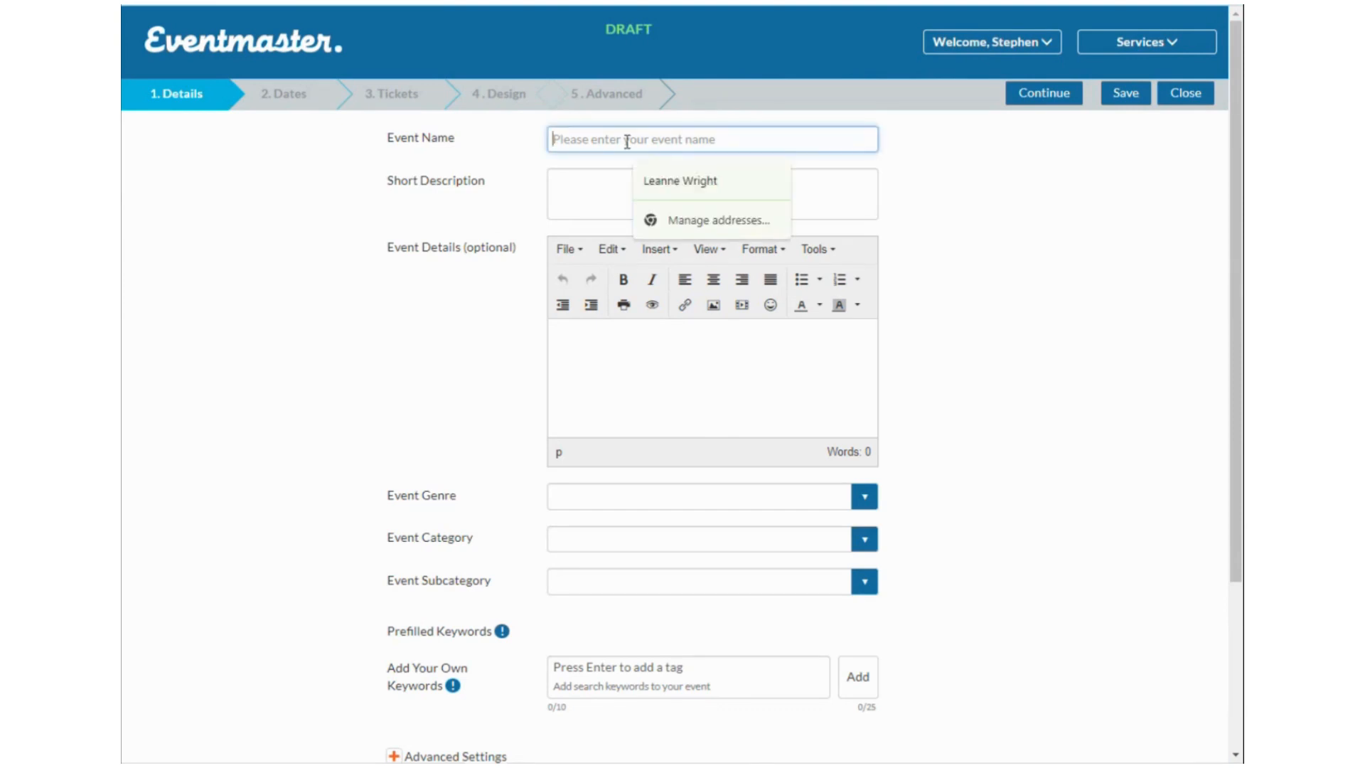
type("Test")
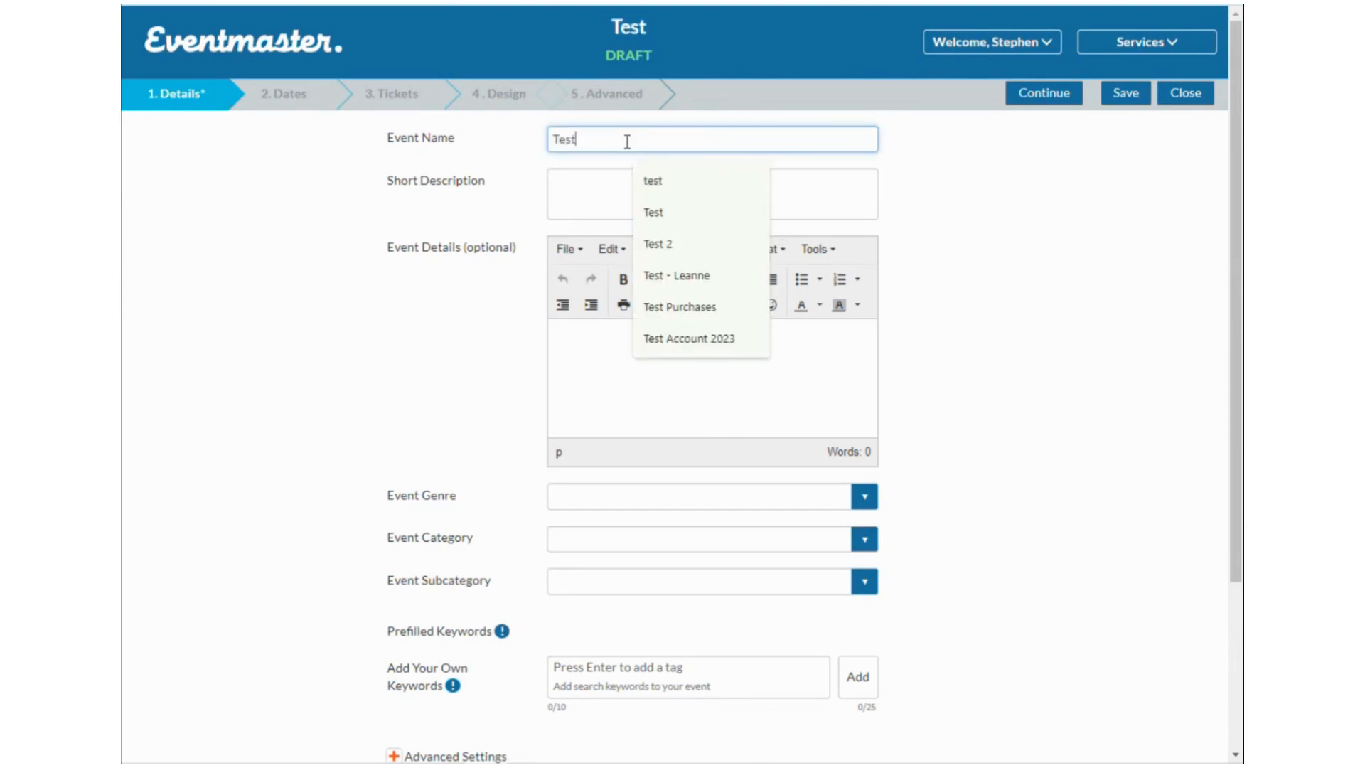
type(" Event 2024")
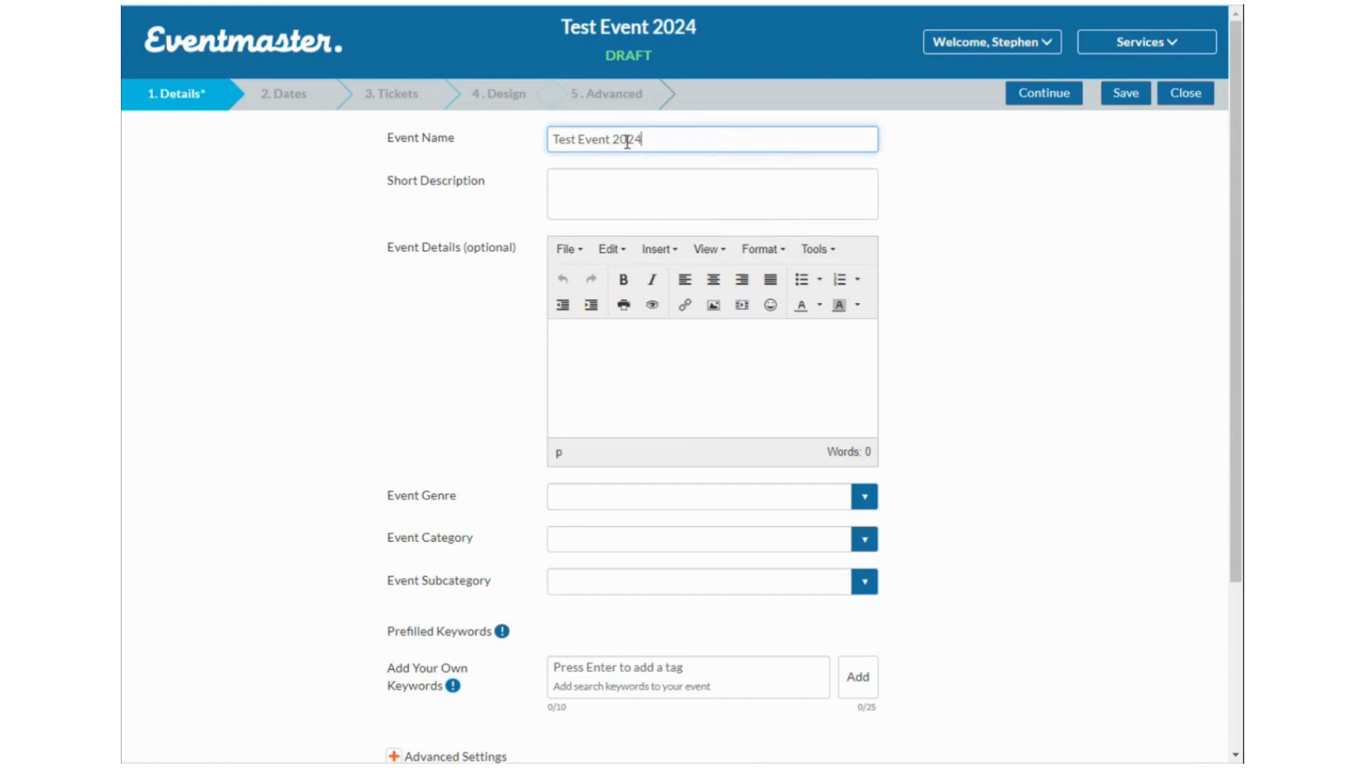
left_click(609, 180)
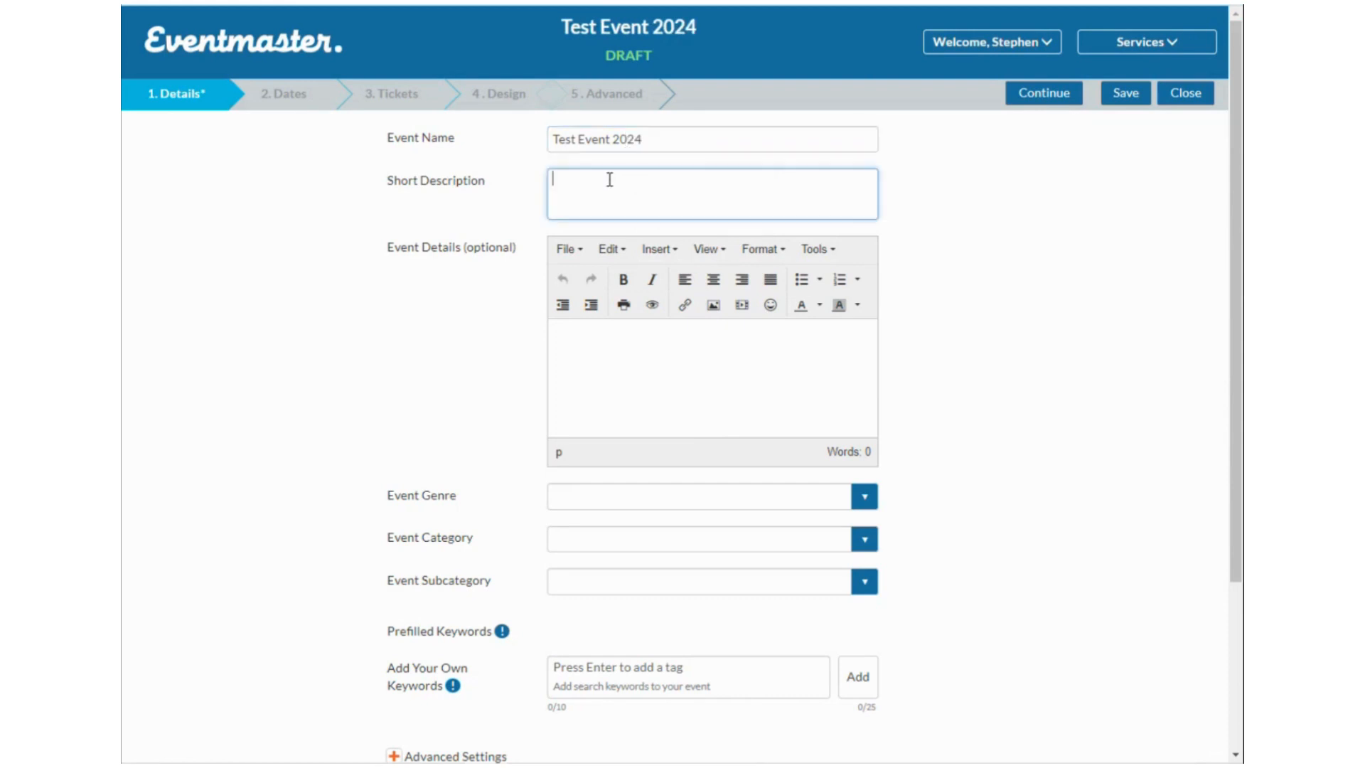
type("Tetsing 123")
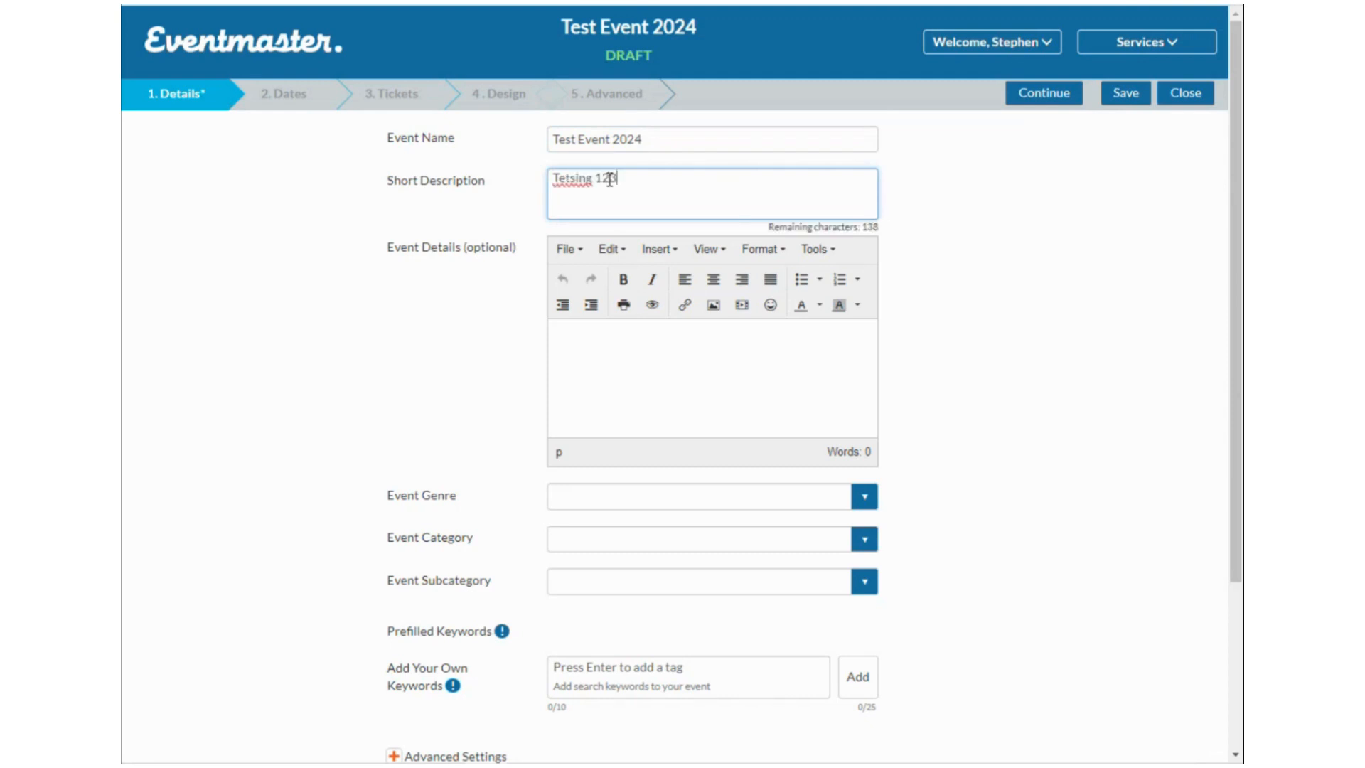
left_click(569, 183)
key("BackSpace")
type("t")
left_click(610, 330)
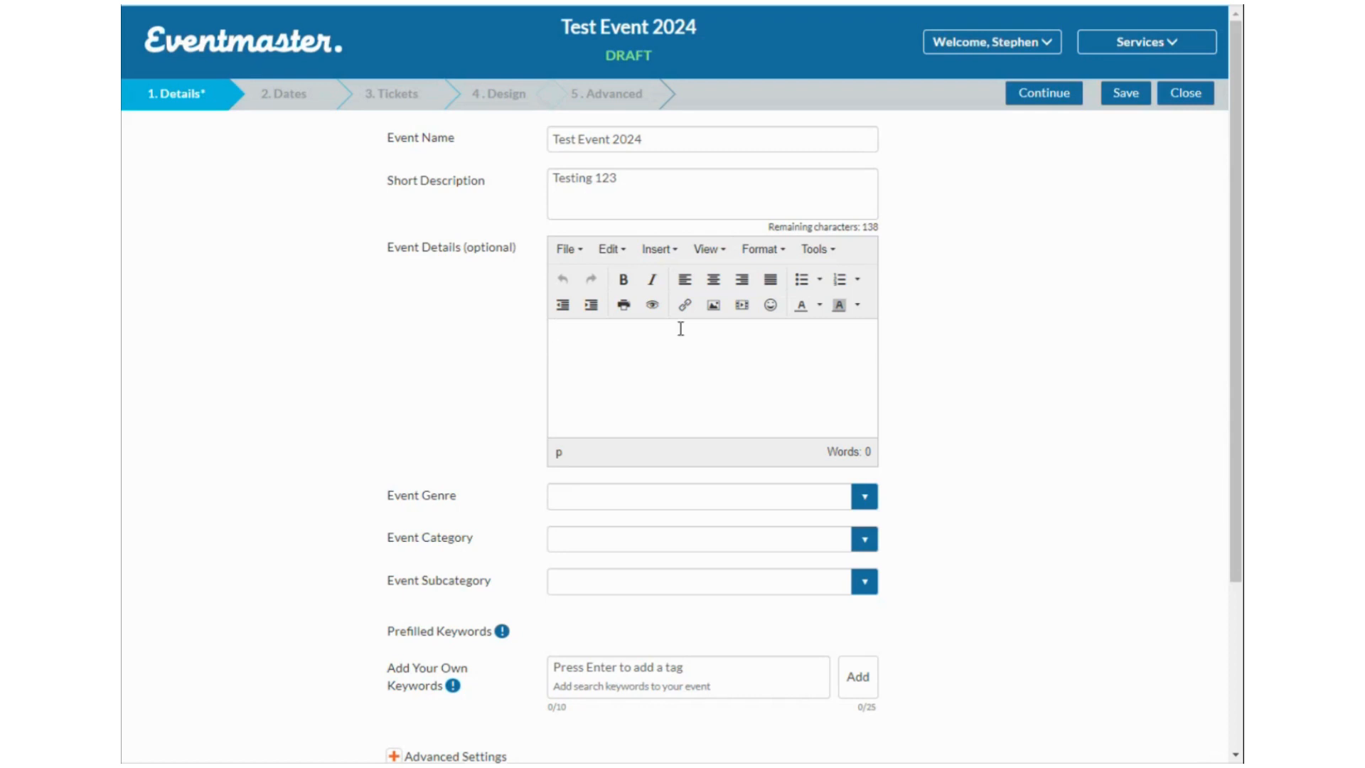
Set the event genre to Sport and the category to Walking.
left_click(618, 497)
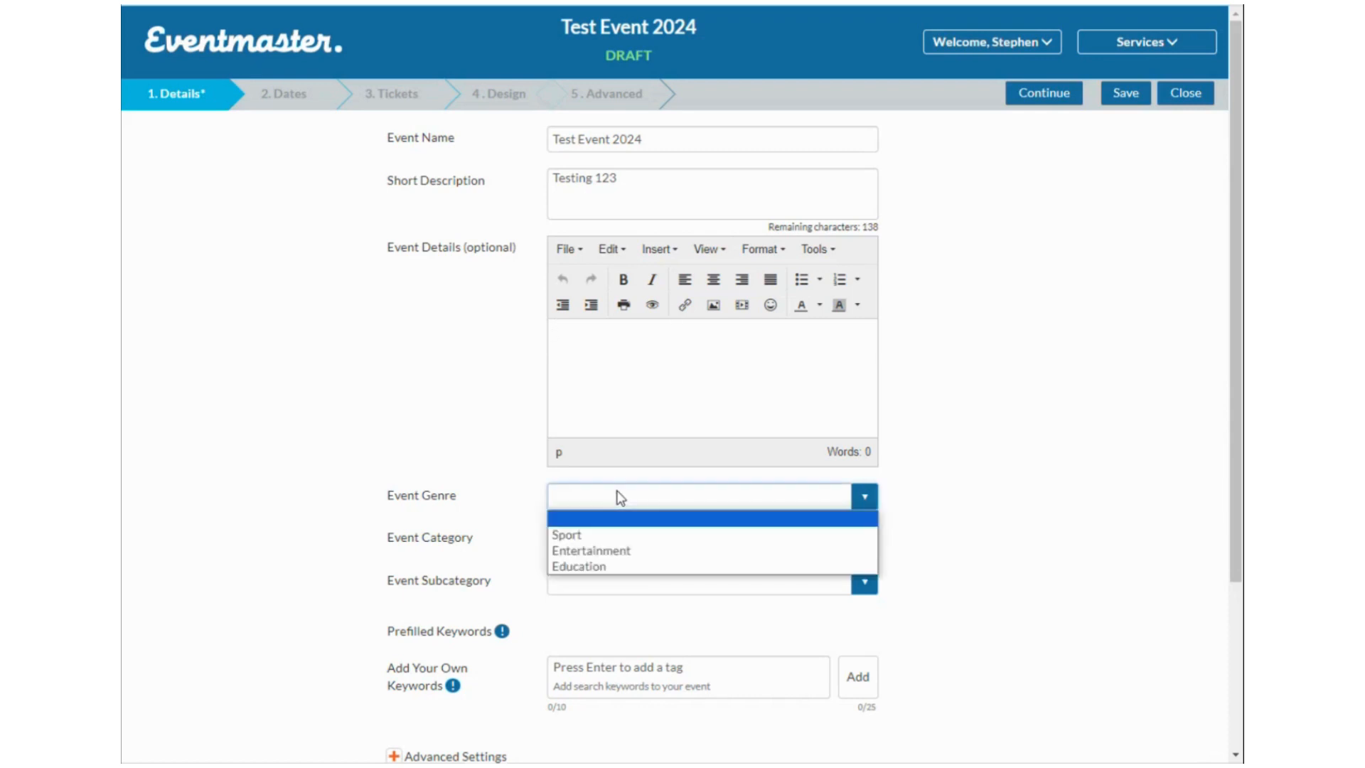
left_click(602, 535)
left_click(626, 546)
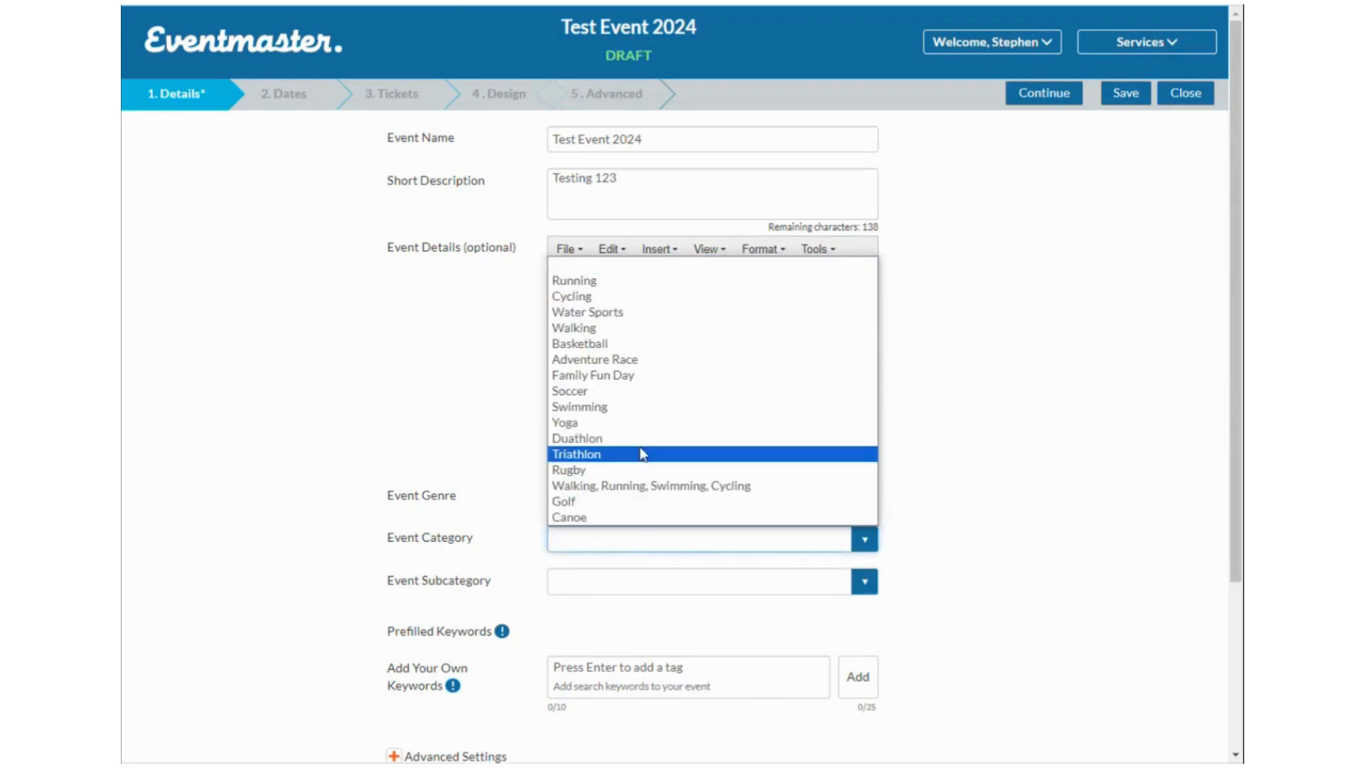
left_click(603, 327)
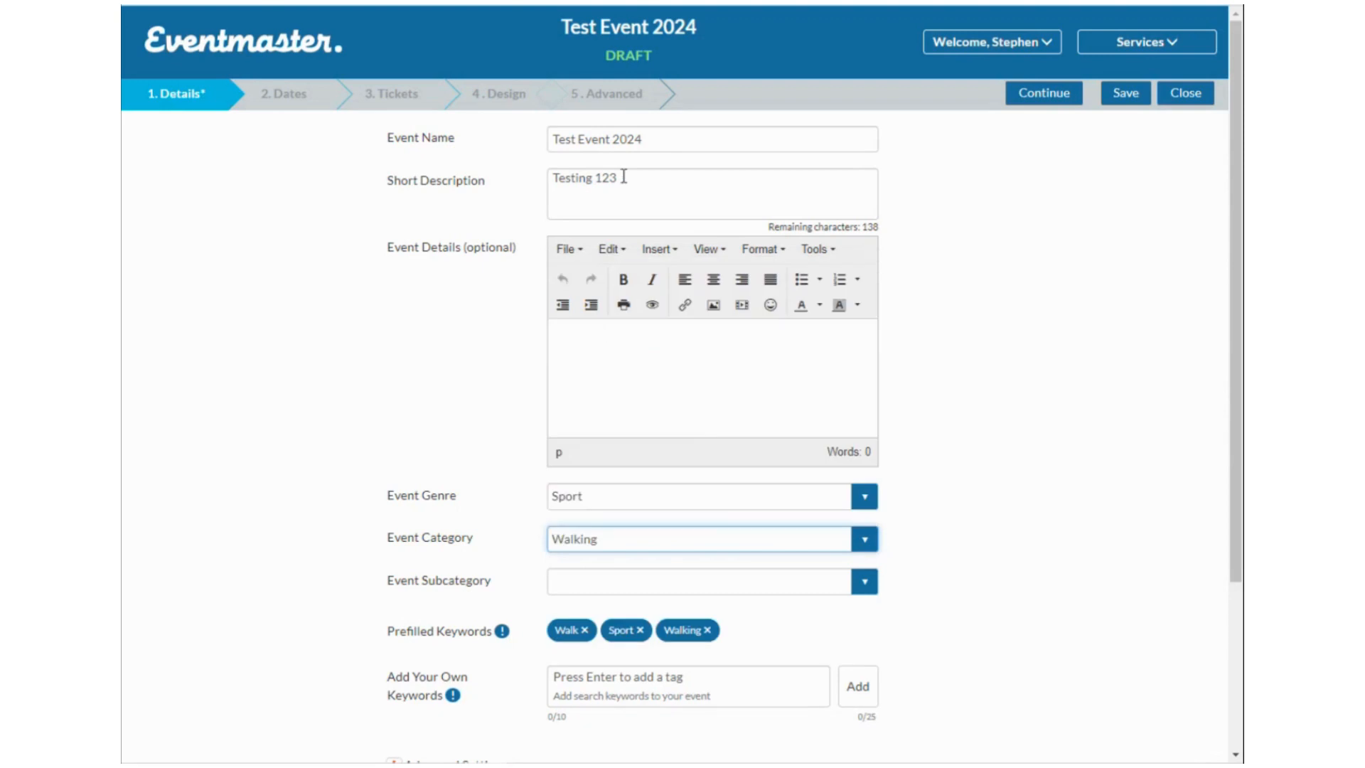
Replace the name with 'Fun Walk' and the description with 'Join us for some fami…'.
triple_click(668, 142)
type("Fun Walk")
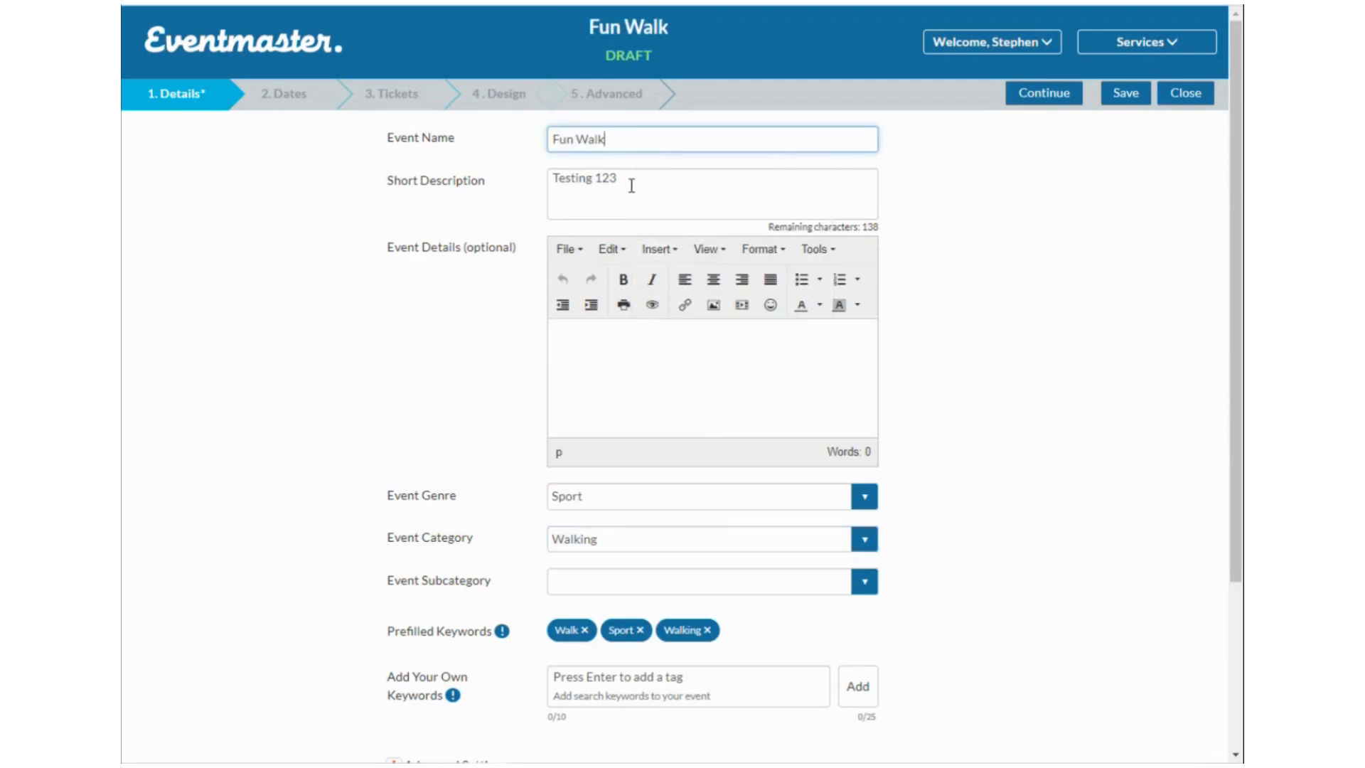
left_click_drag(630, 182, 504, 165)
type("Join us")
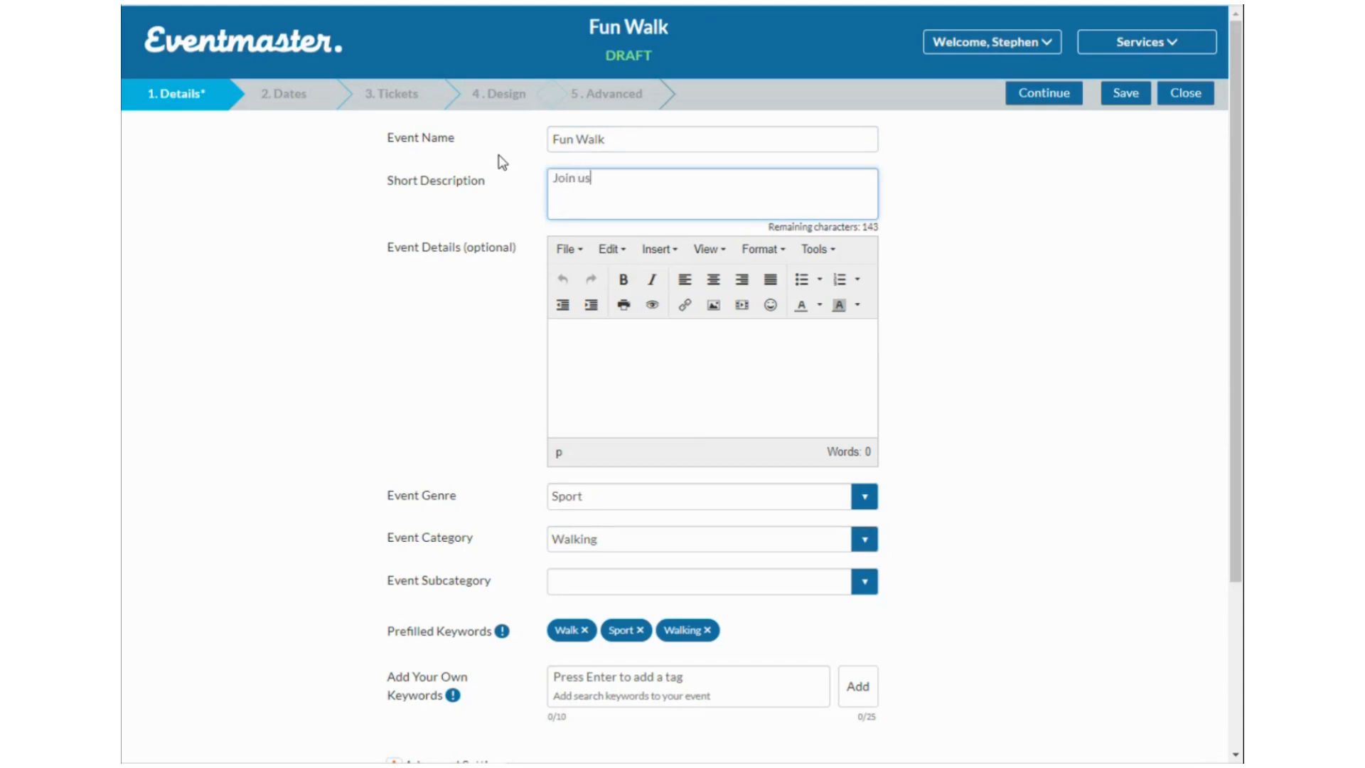
type(" for some family fun")
Swap the trial 'Family fun' keyword for a Fun Walk tag and expand Advanced Settings.
scroll(499, 158, "down", 3)
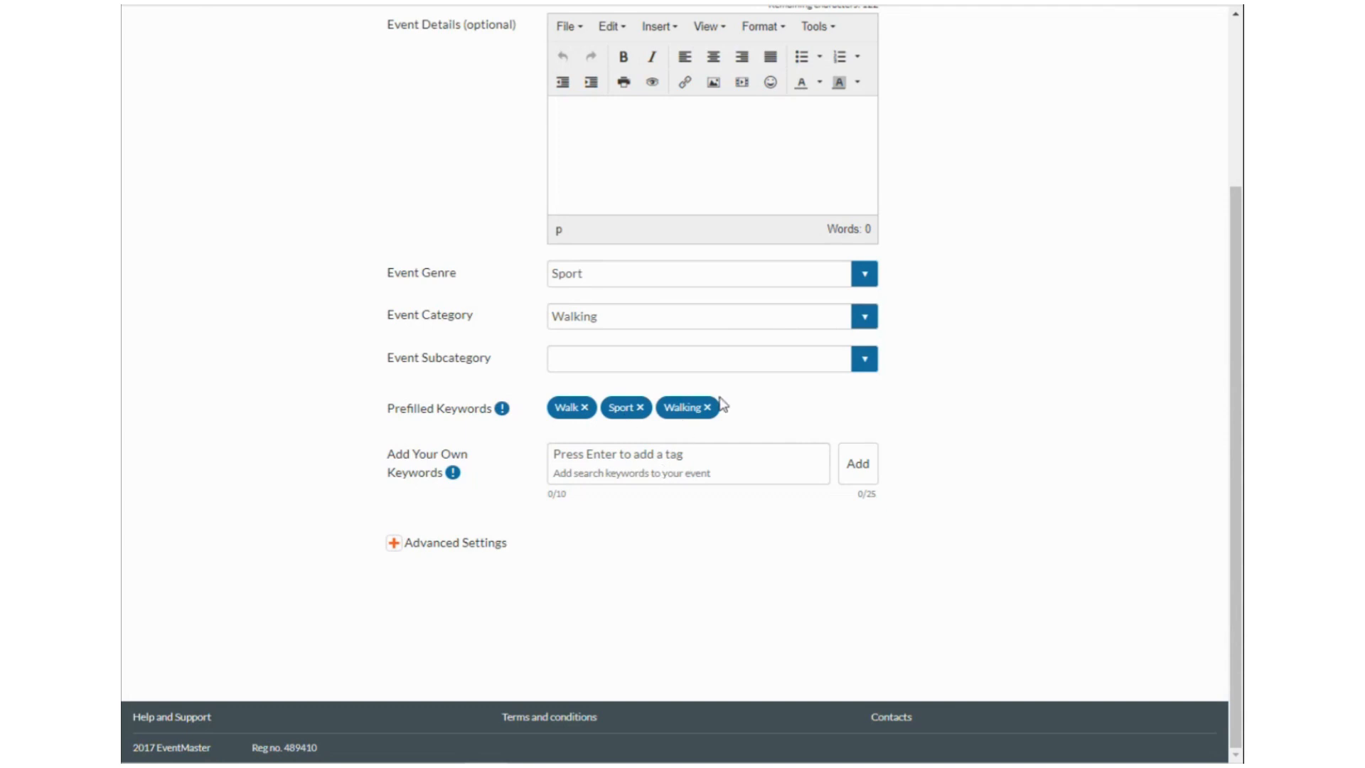
left_click(663, 460)
type("F")
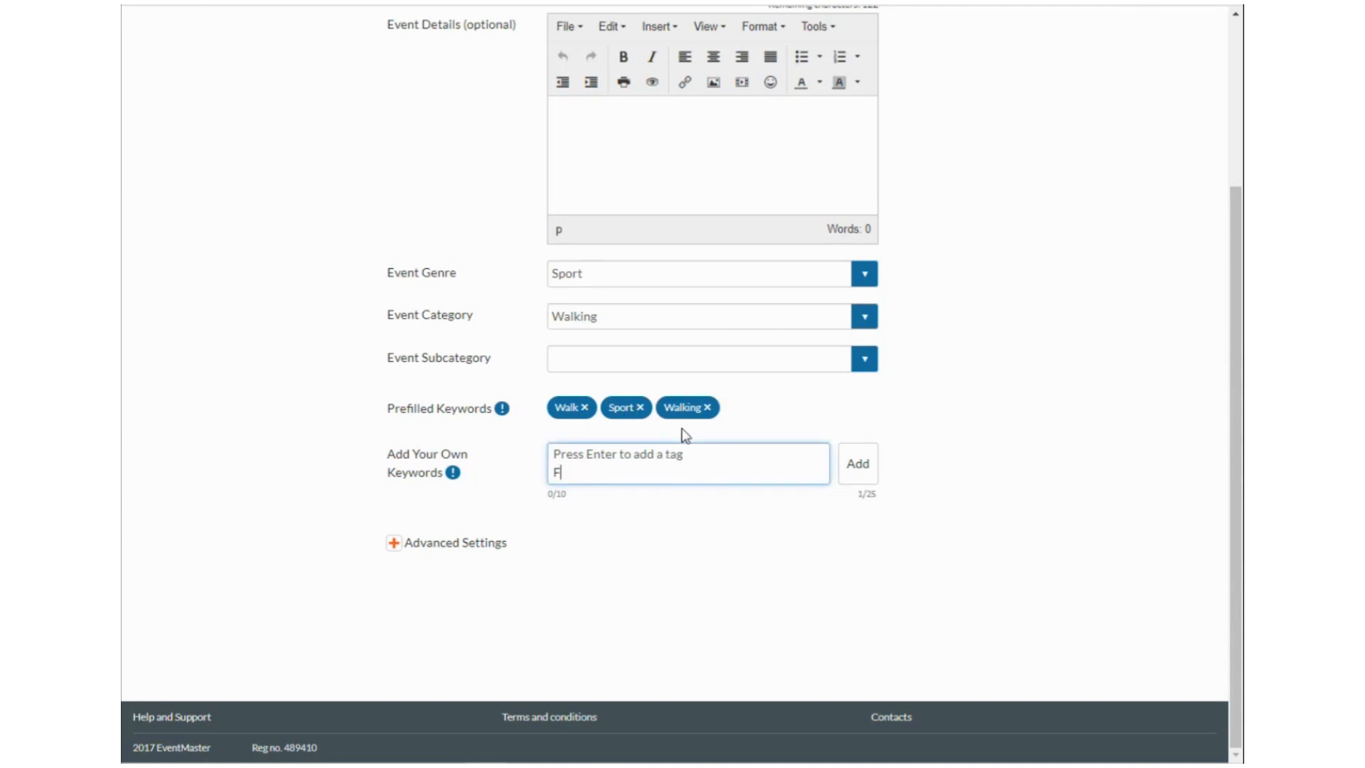
type("amily fun")
key("Return")
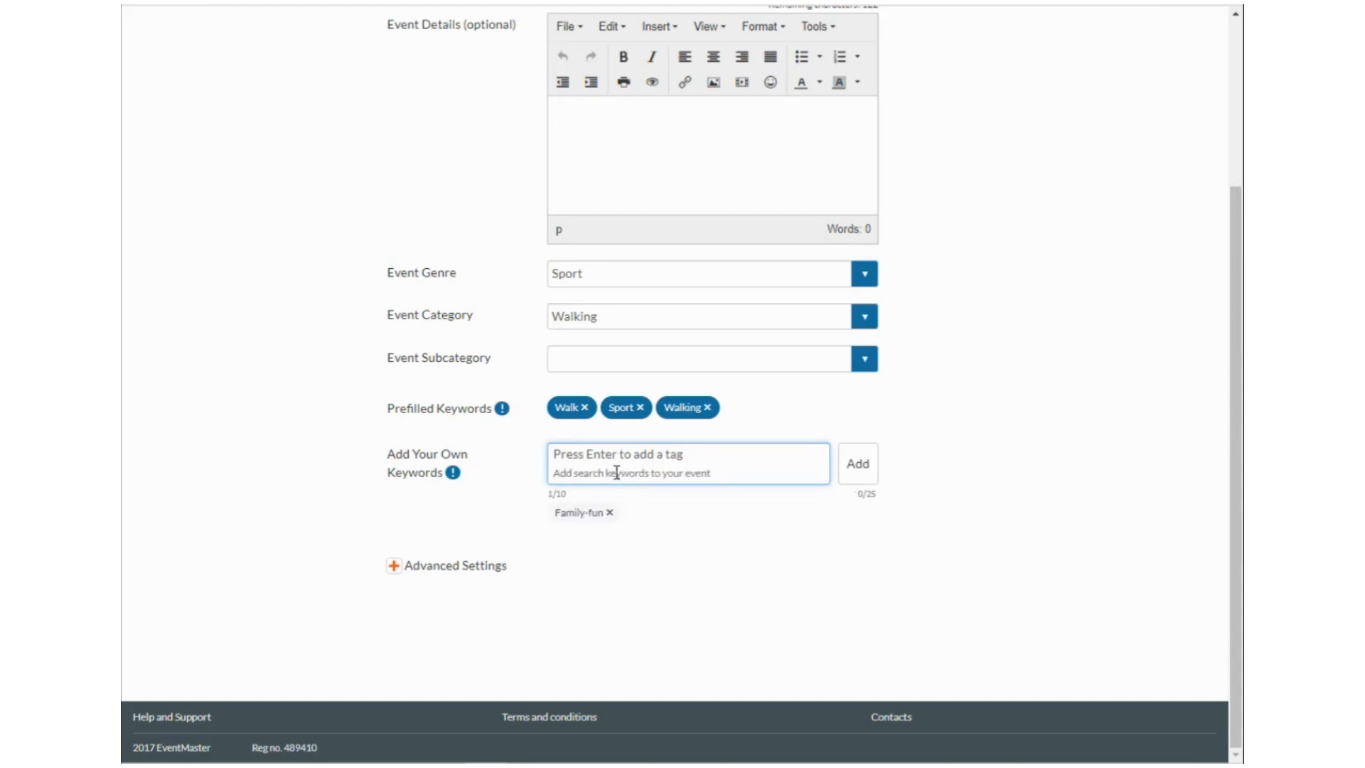
type("fUN wALK")
key("BackSpace")
key("BackSpace")
key("BackSpace")
key("BackSpace")
key("BackSpace")
key("BackSpace")
key("BackSpace")
type("fUN")
key("BackSpace")
key("BackSpace")
key("BackSpace")
type("Fun Walk")
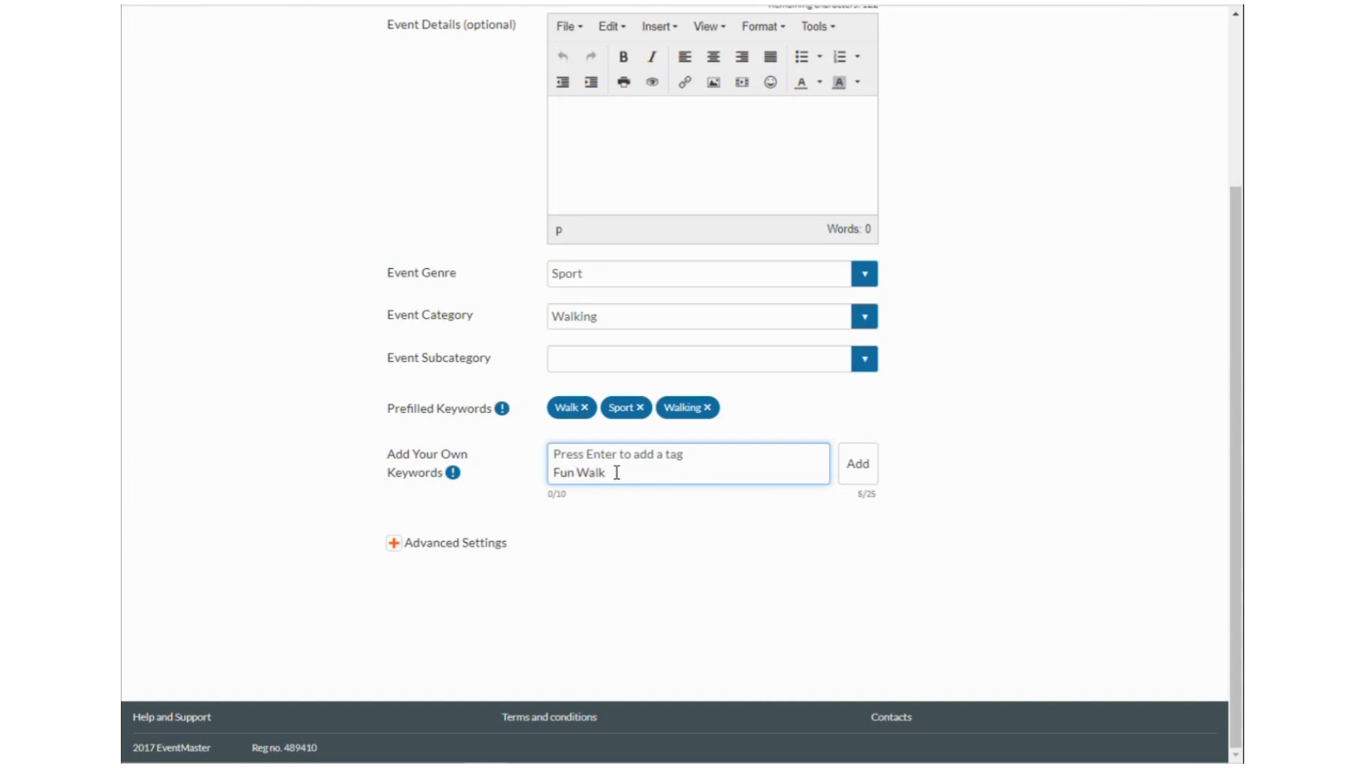
left_click(862, 476)
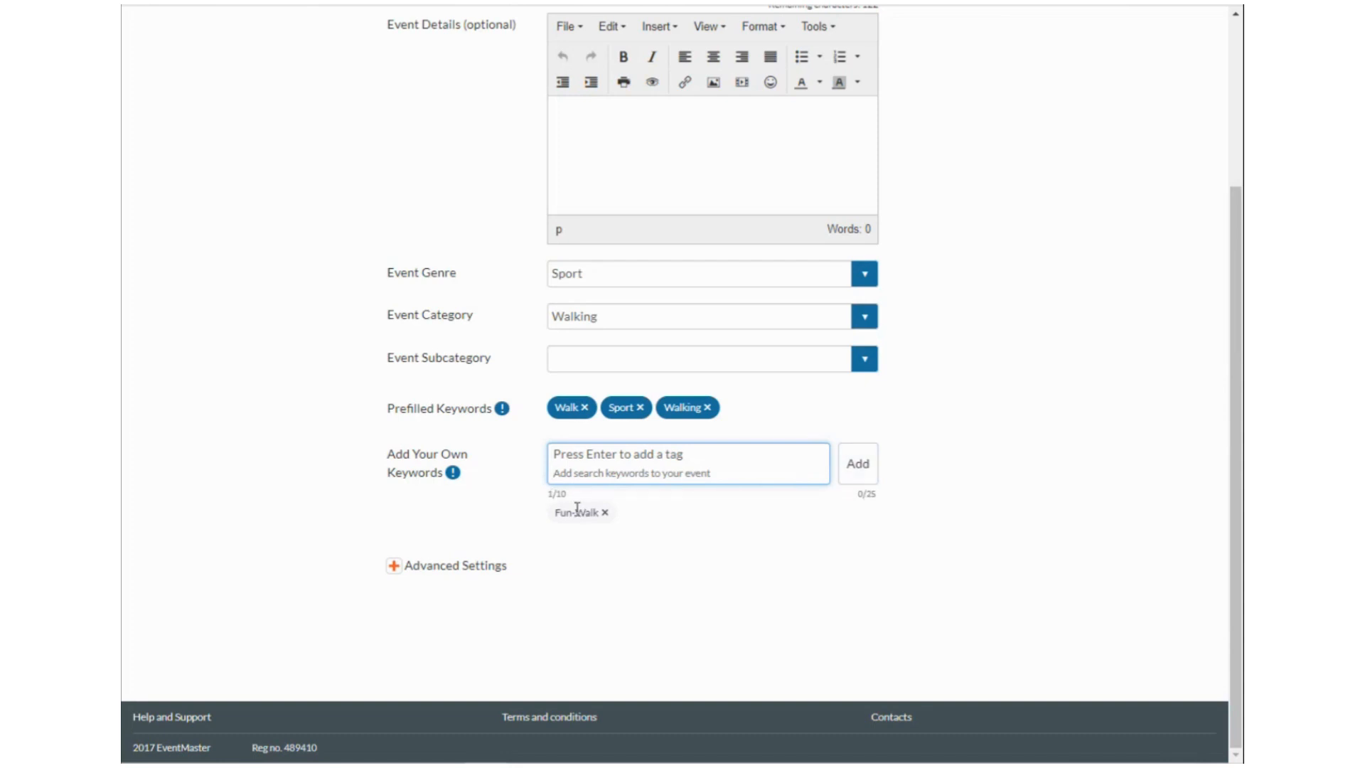
left_click(468, 569)
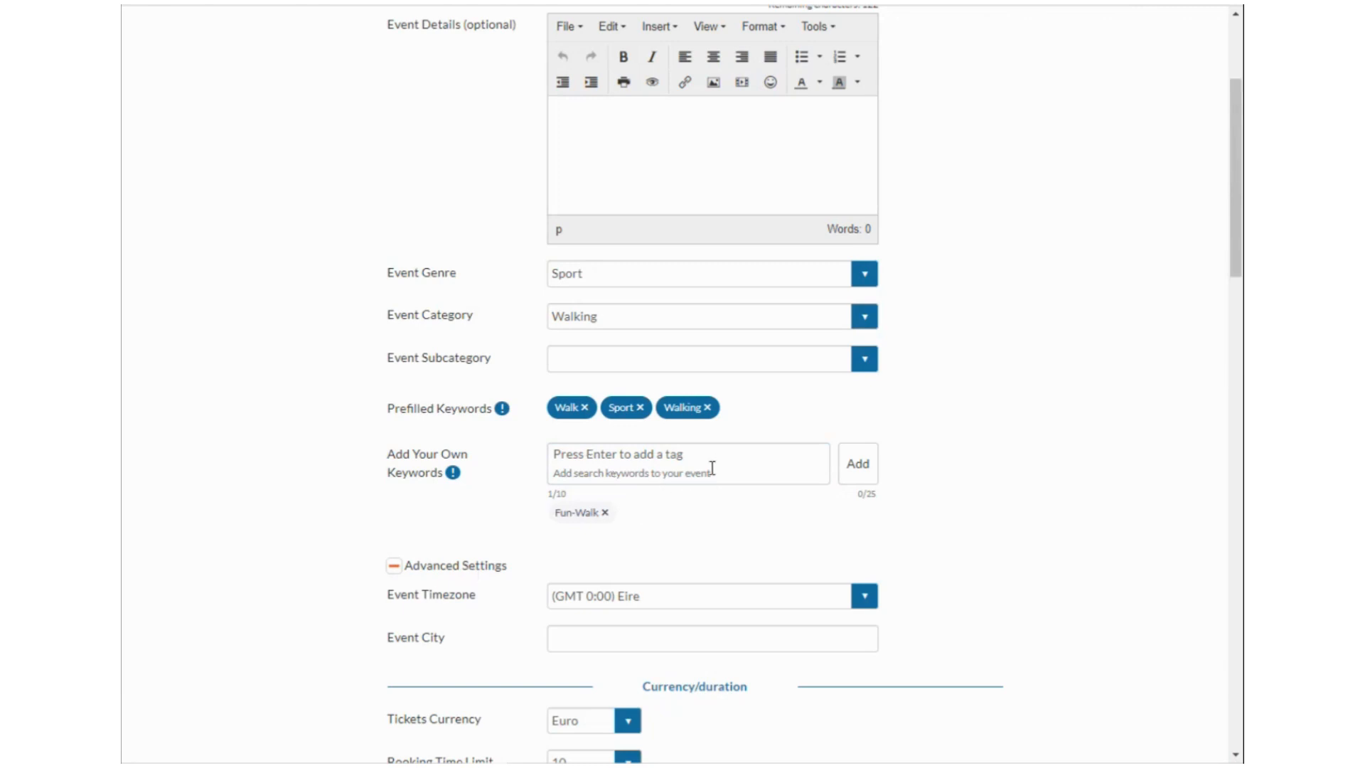
Enter Limerick as the event city.
scroll(658, 483, "down", 1)
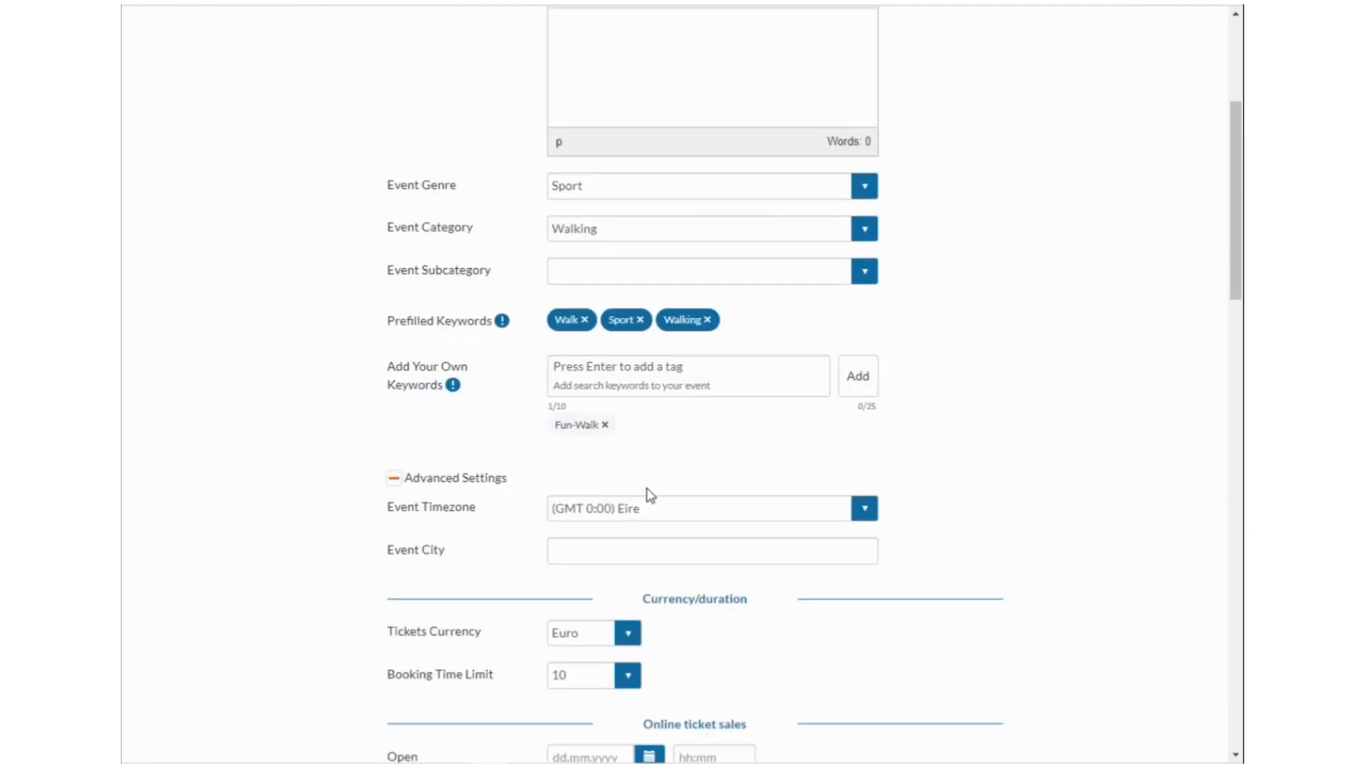
left_click(617, 544)
type("LIO")
key("BackSpace")
key("BackSpace")
type("i")
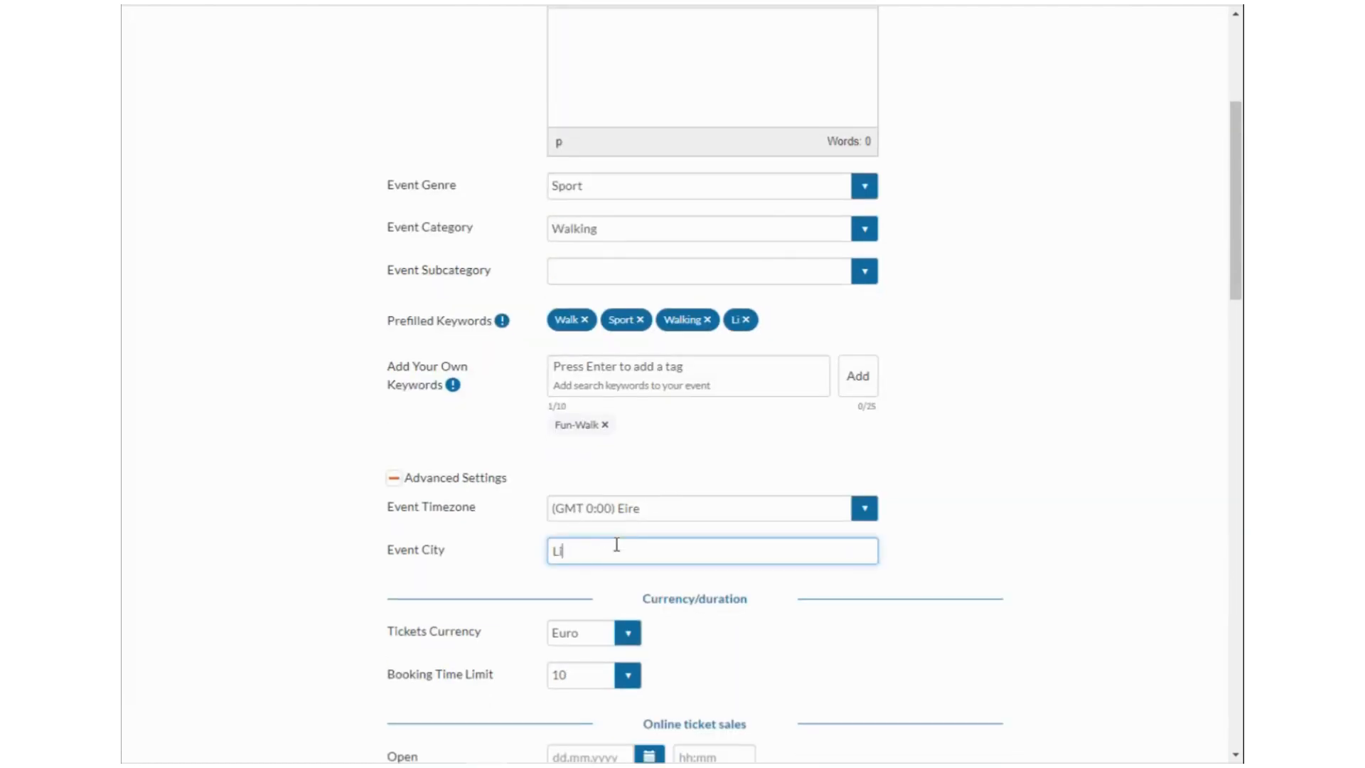
type("merick")
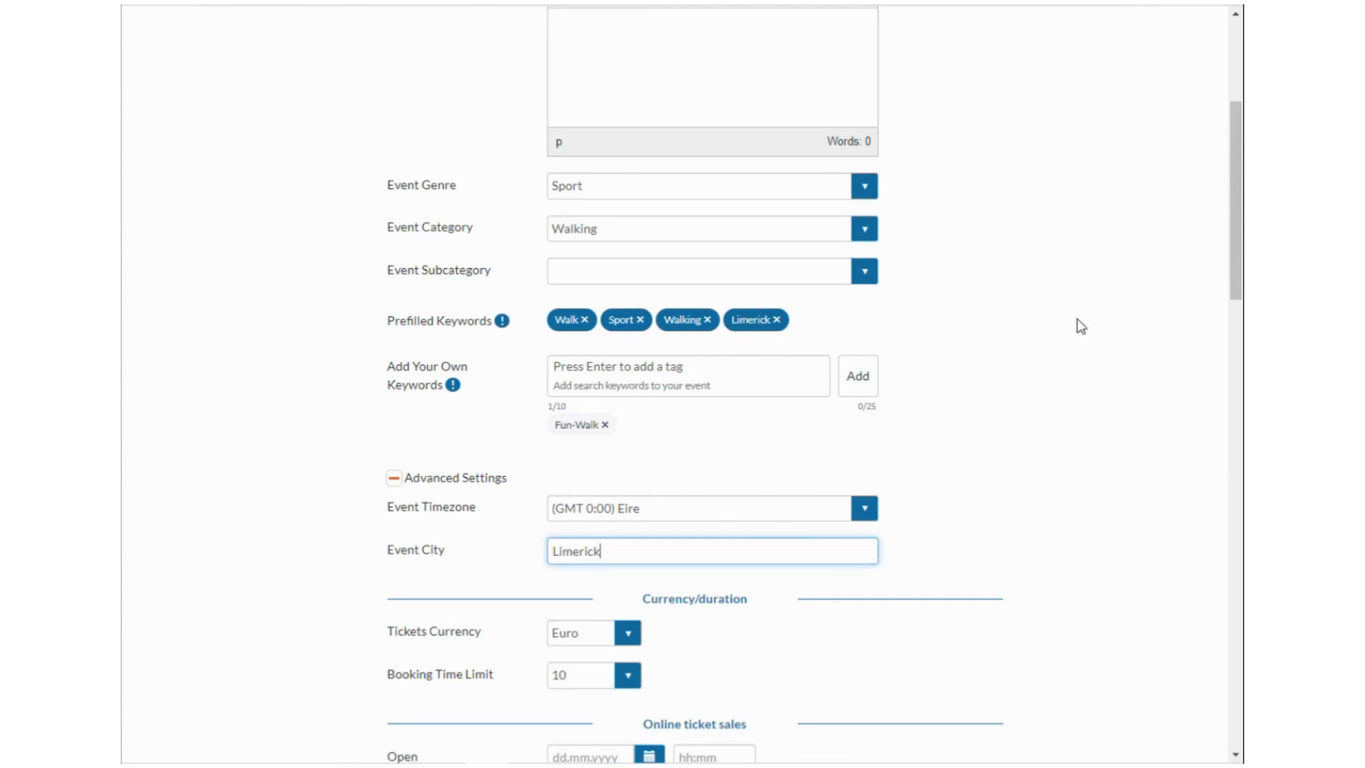
Keep Euro as ticket currency and set the booking time limit to 30.
scroll(816, 488, "down", 2)
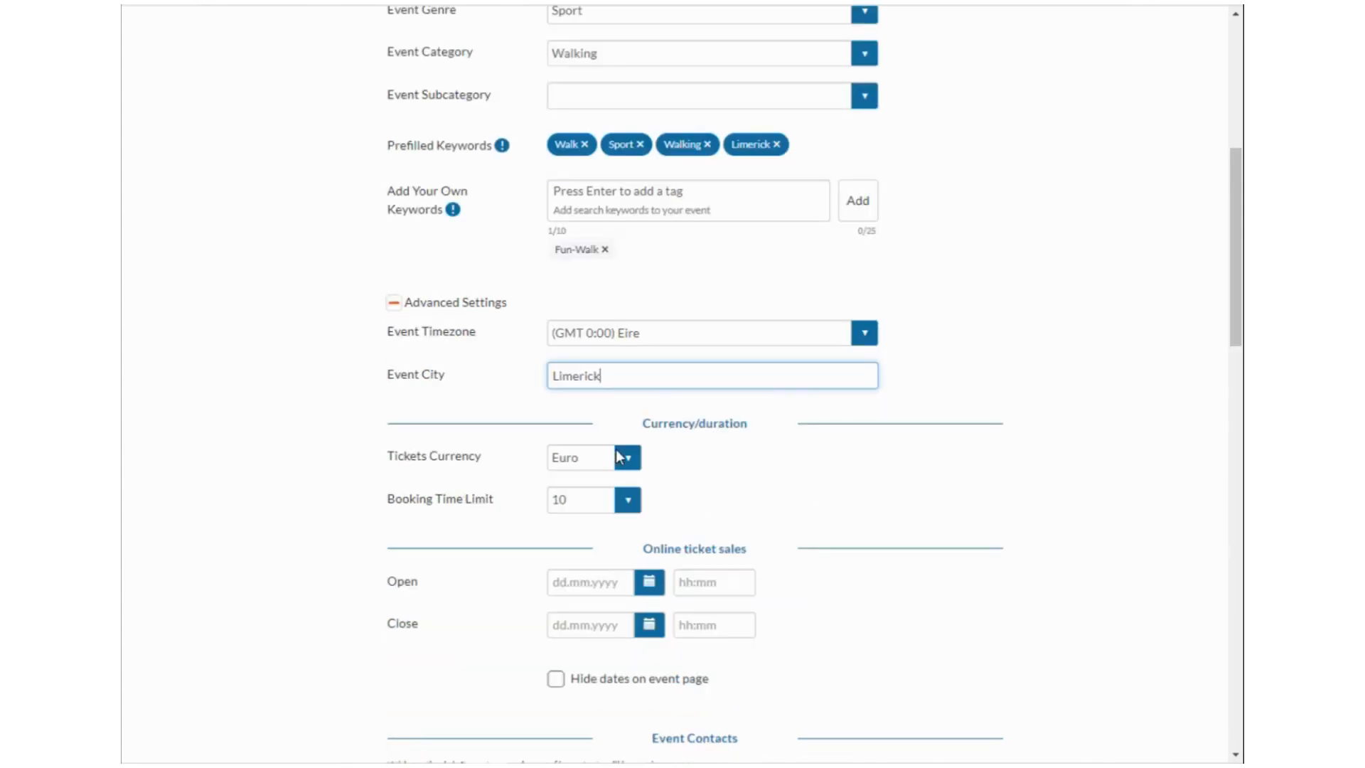
left_click(634, 457)
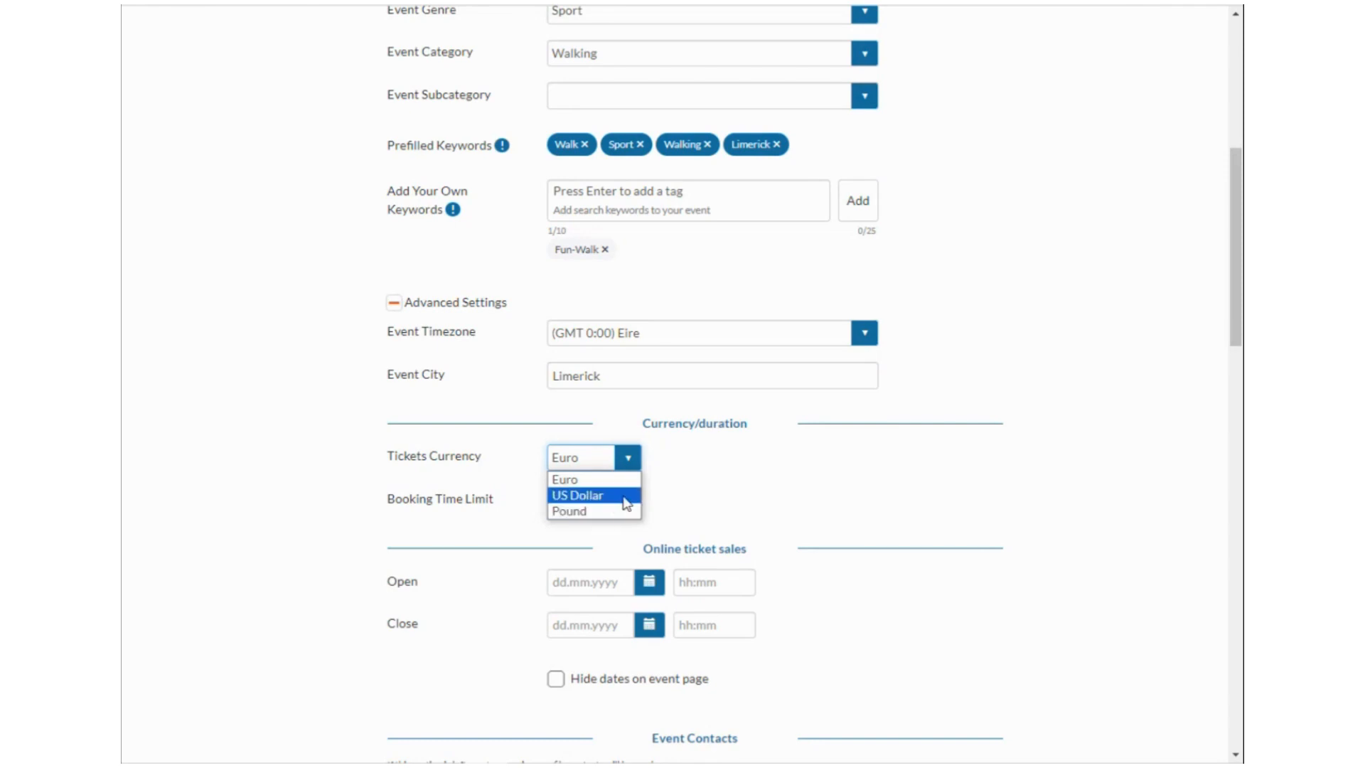
left_click(738, 466)
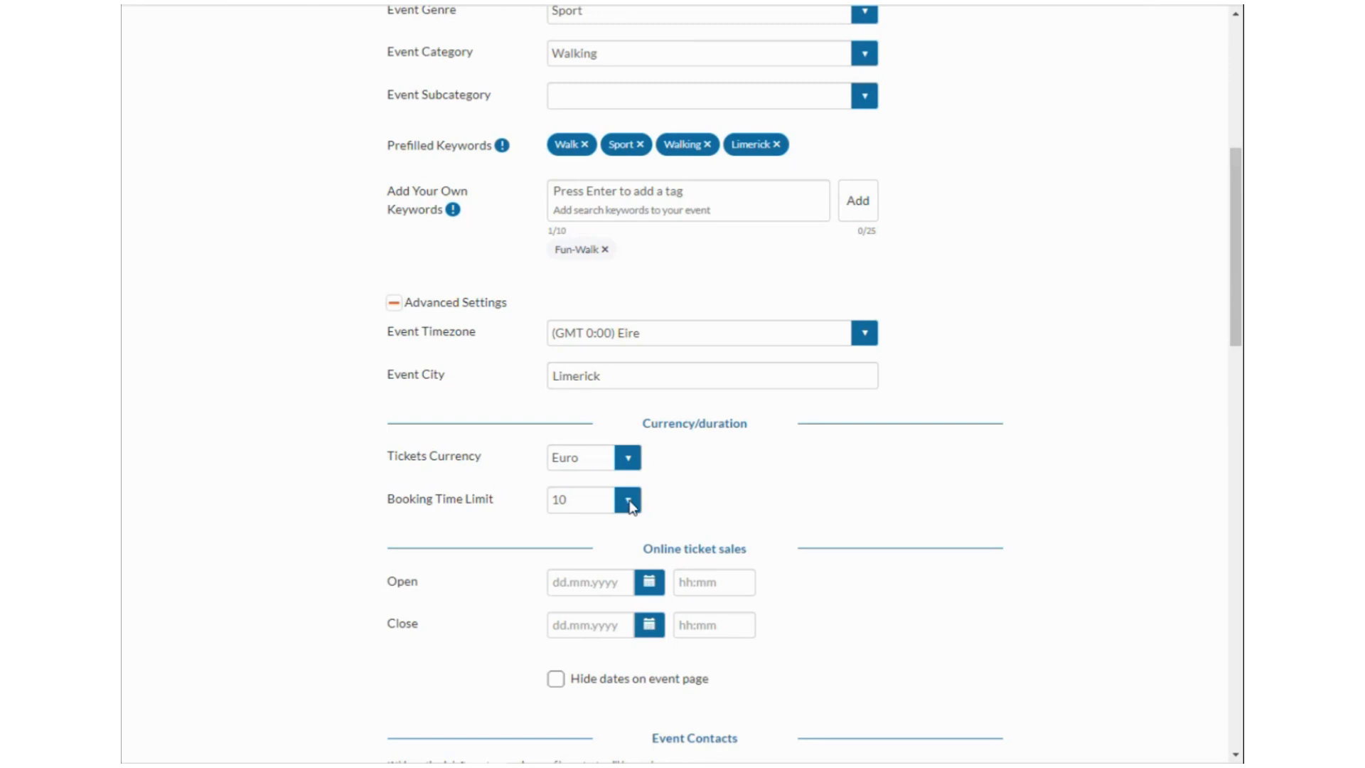
left_click(628, 501)
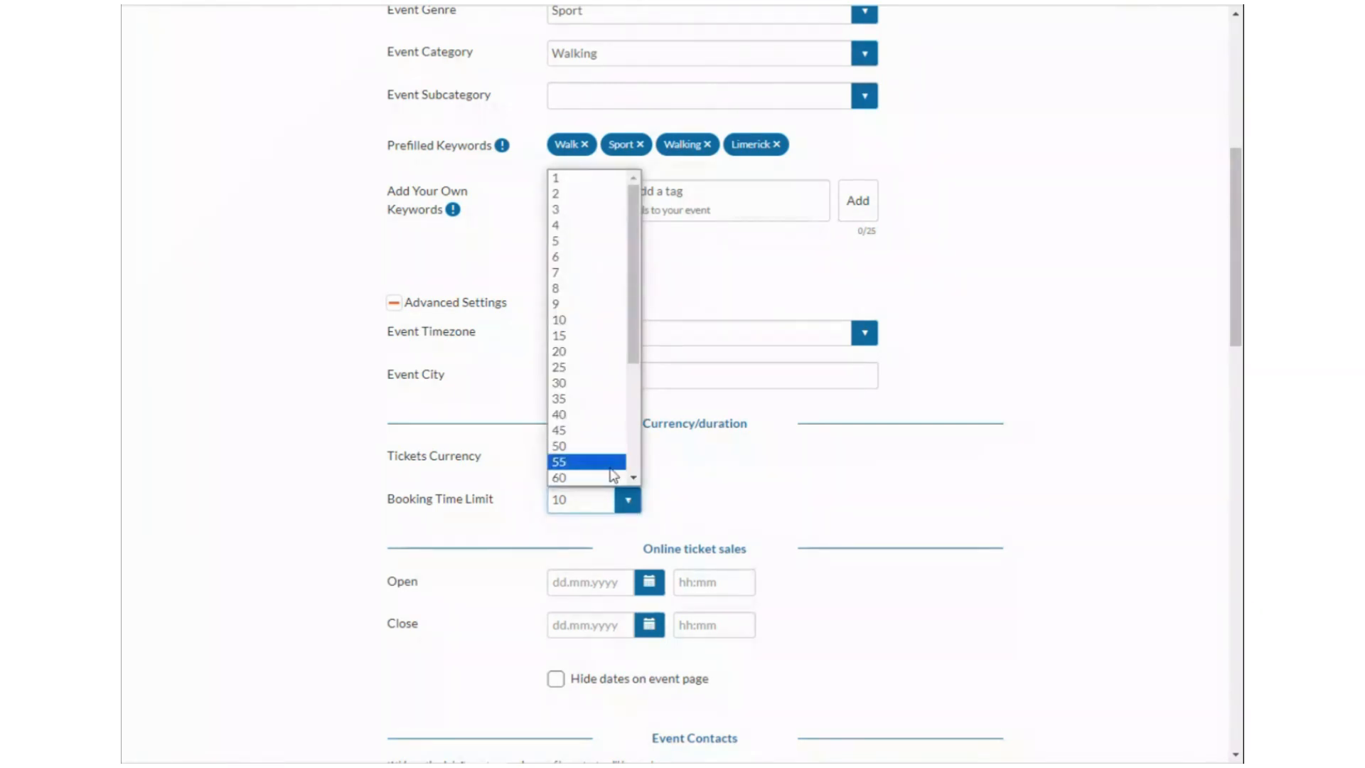
left_click(732, 472)
left_click(628, 497)
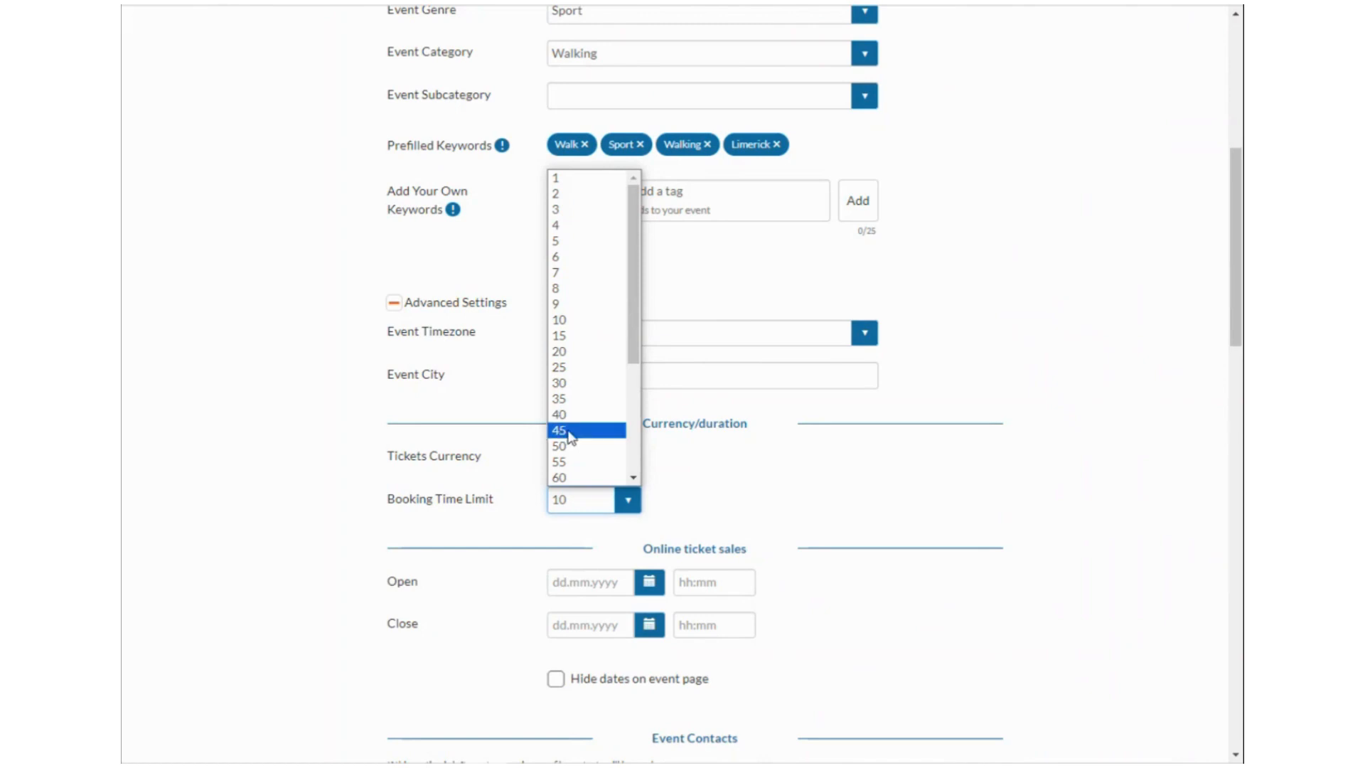
left_click(578, 382)
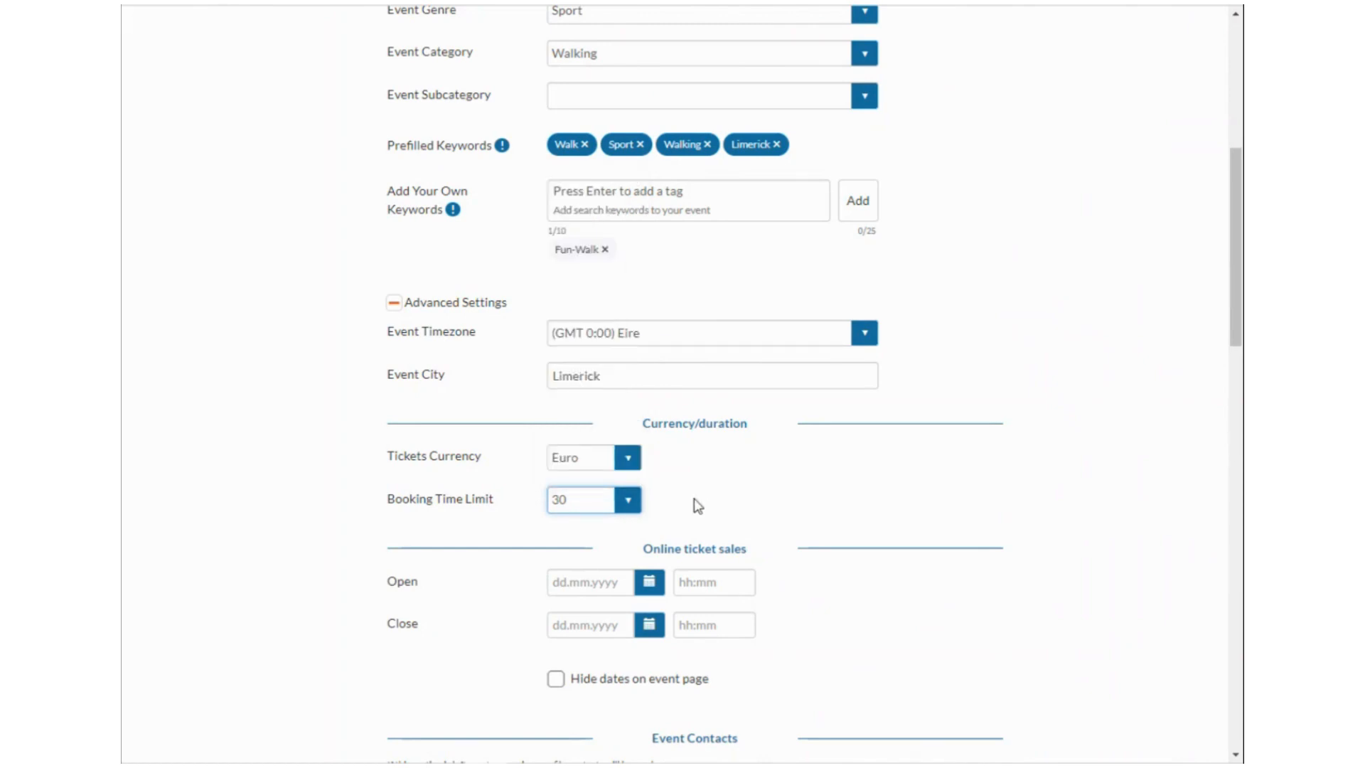
scroll(688, 497, "down", 1)
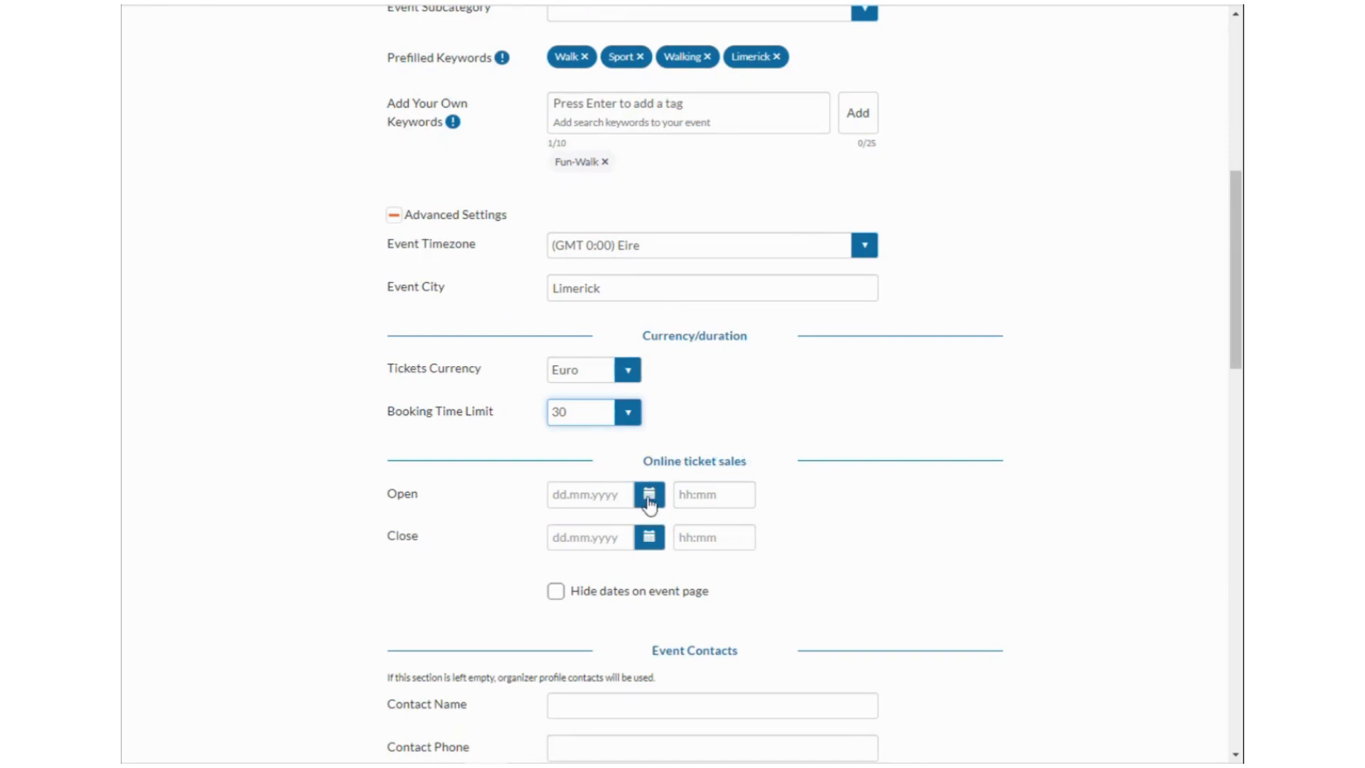
Set online ticket sales to open on 11 January 2024 at 00:00.
scroll(753, 483, "up", 8)
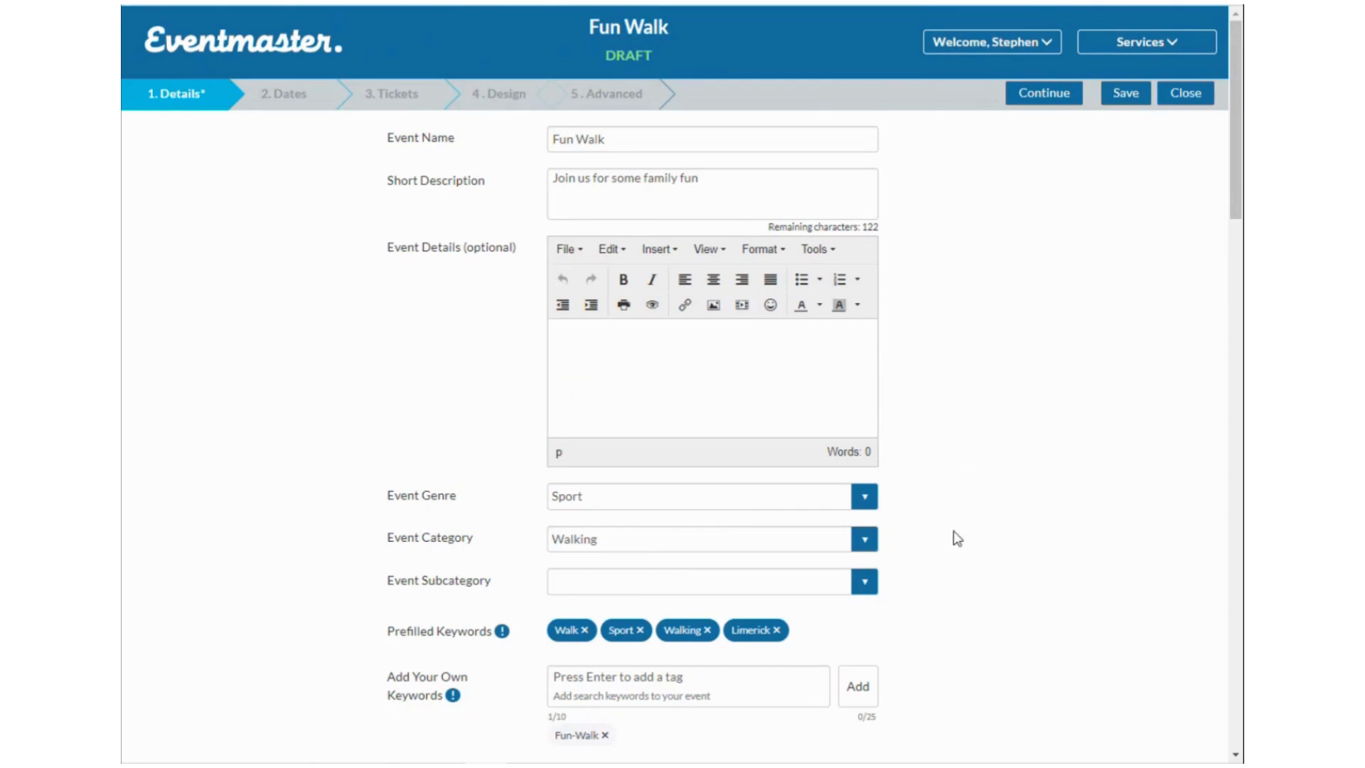
scroll(953, 536, "down", 10)
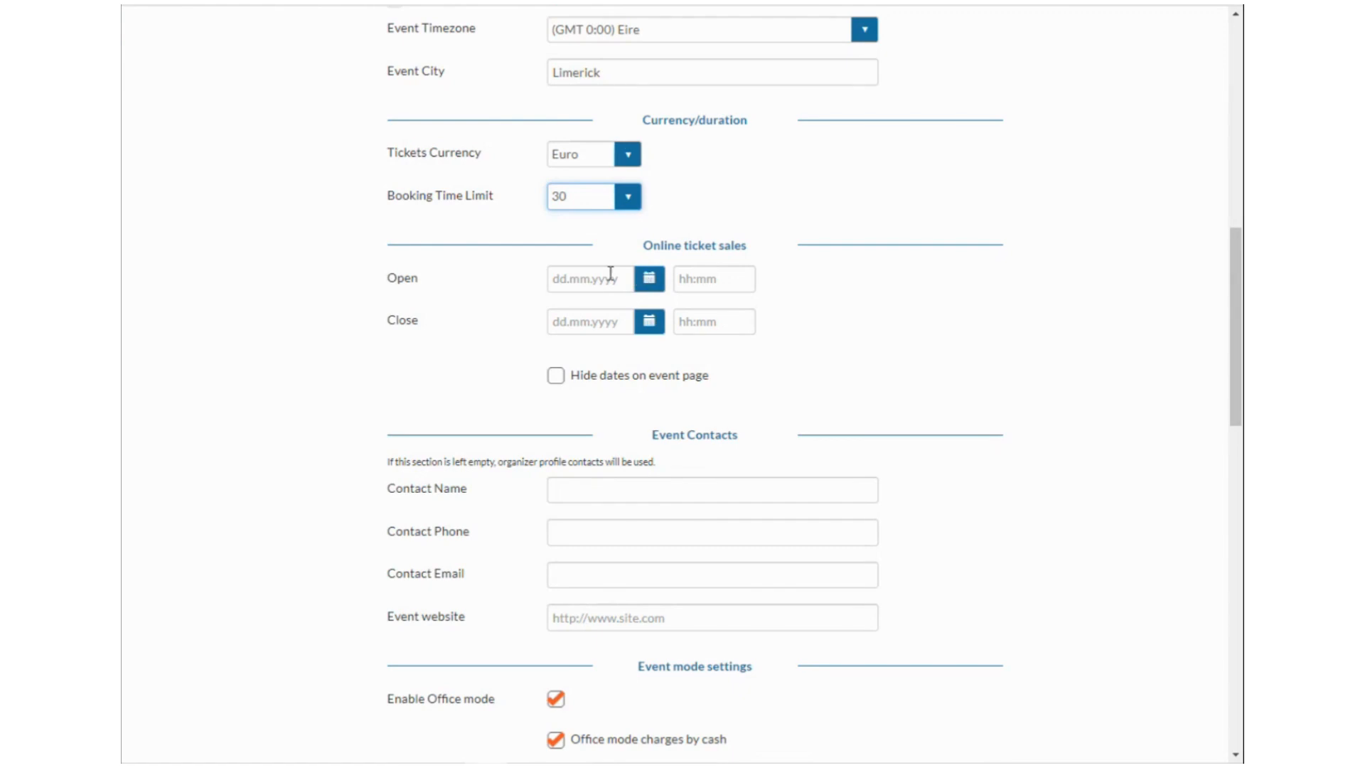
left_click(649, 280)
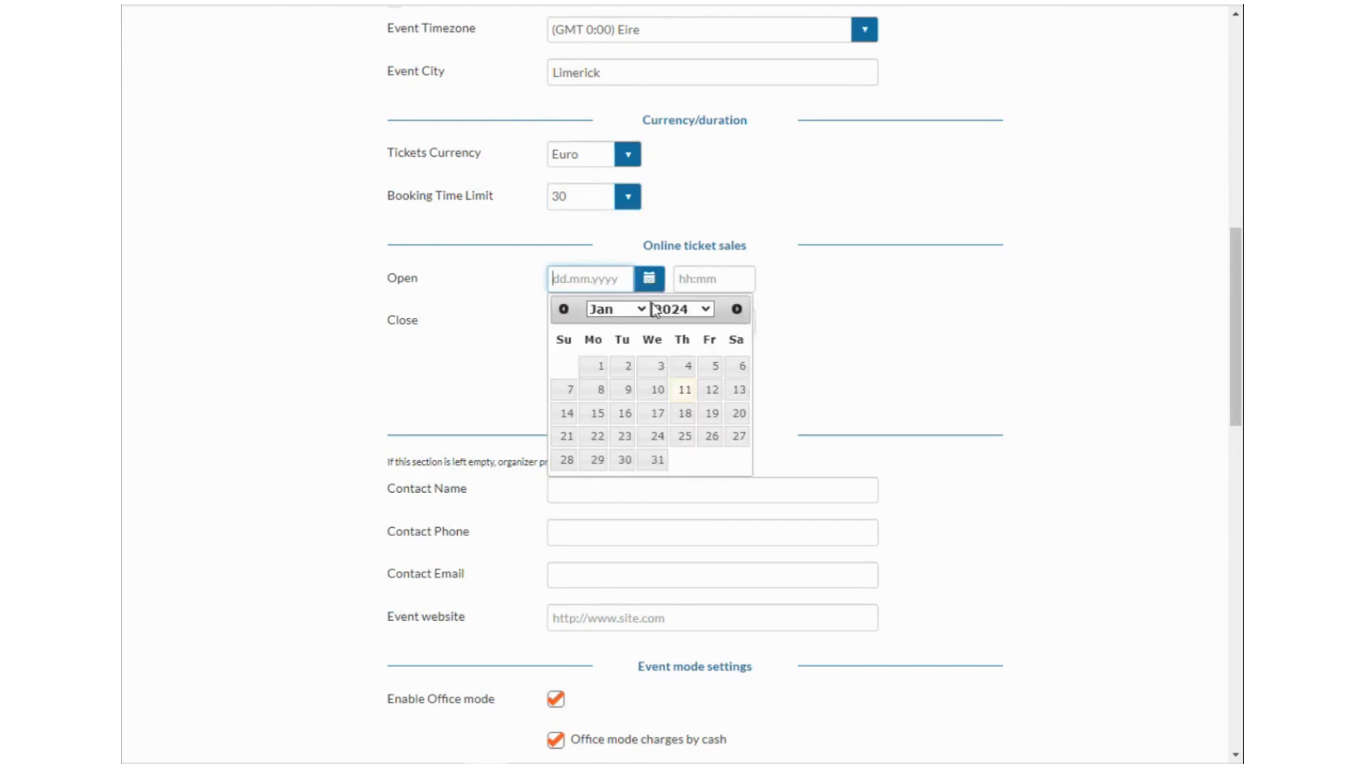
left_click(683, 391)
left_click(695, 291)
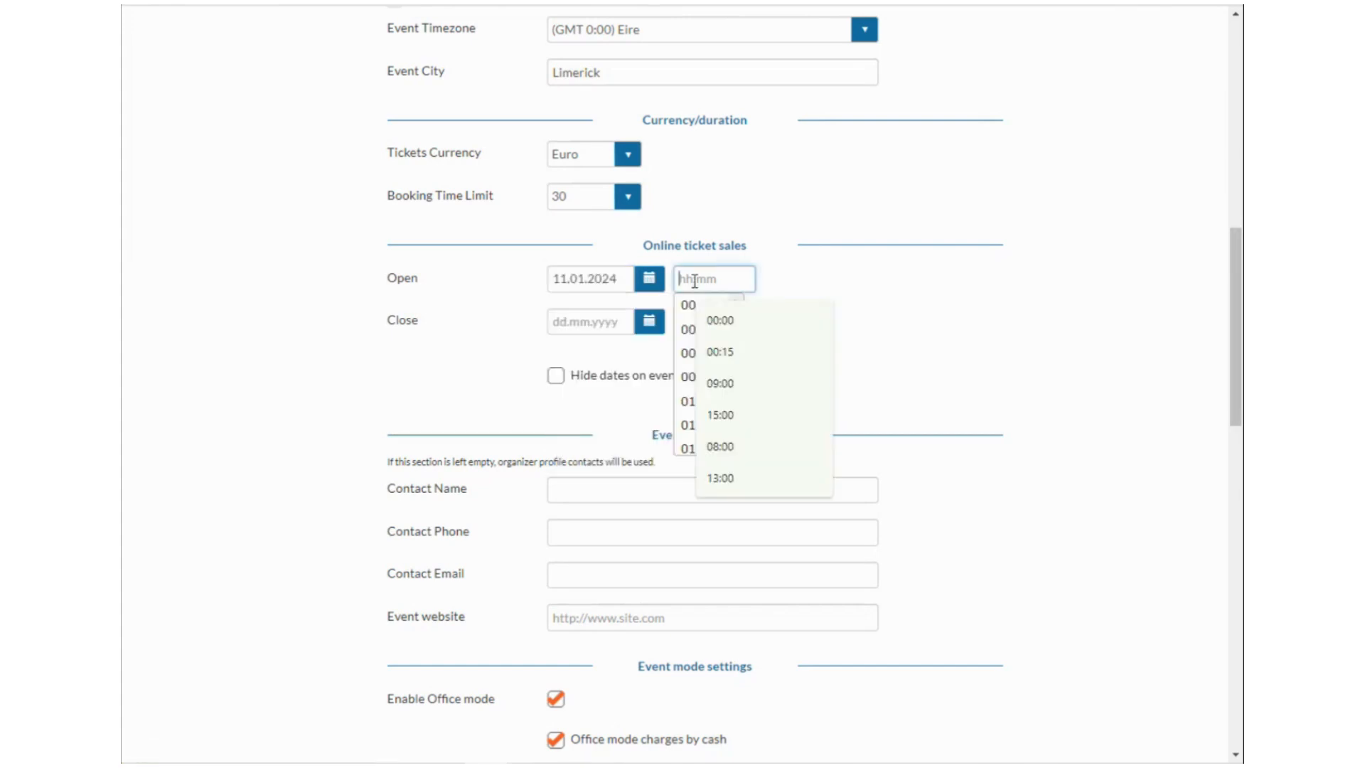
left_click(690, 314)
Set ticket sales to close on 31 January 2024 at 17:15, correcting an initial 02:45.
left_click(649, 323)
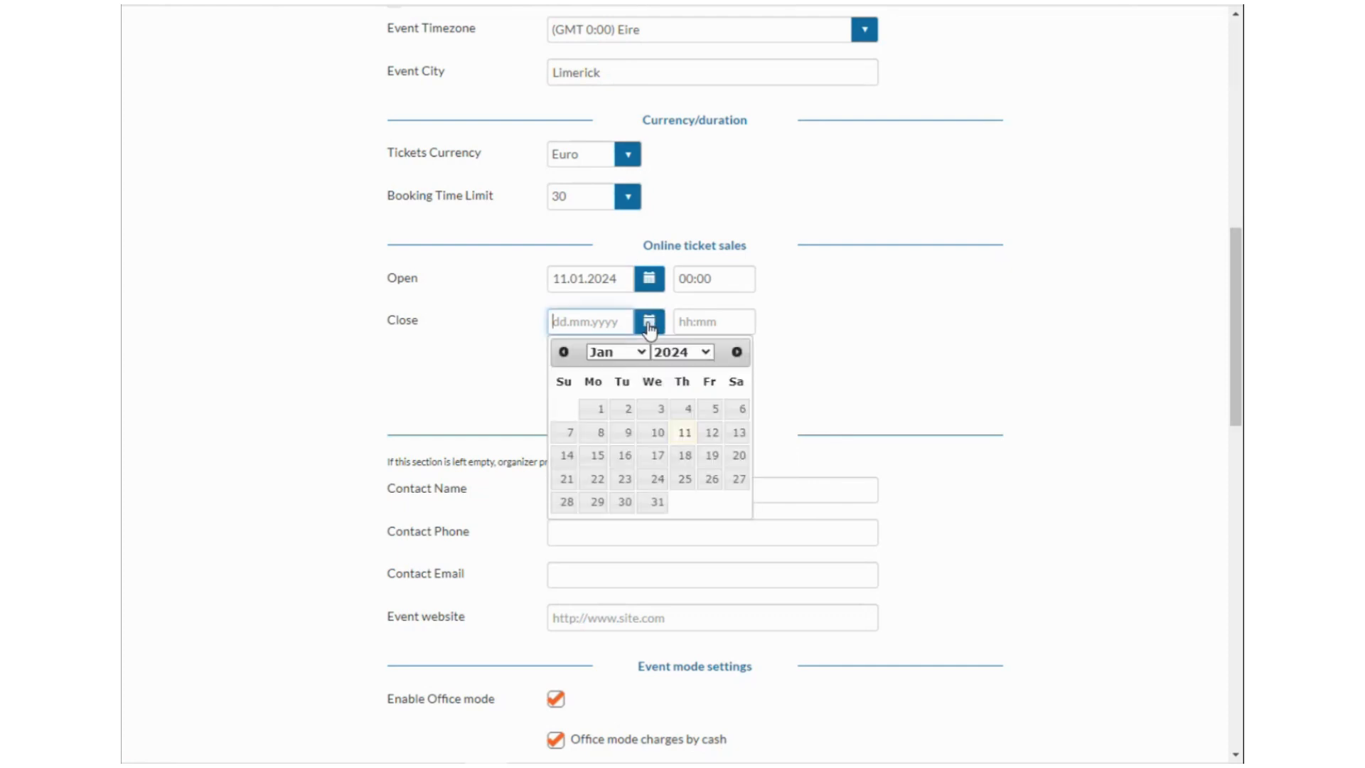
left_click(656, 501)
left_click(709, 324)
scroll(686, 416, "down", 3)
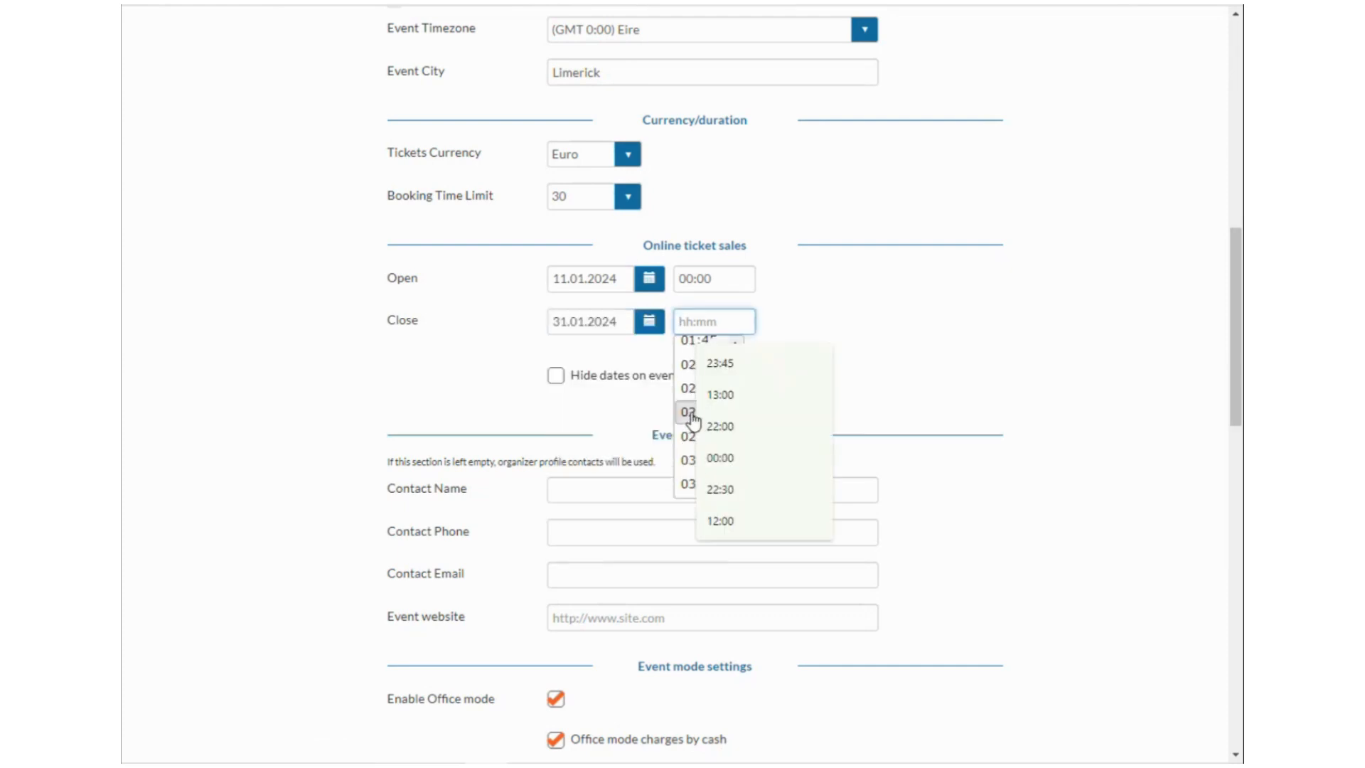
left_click(686, 442)
left_click(732, 323)
scroll(706, 429, "down", 8)
scroll(711, 440, "down", 15)
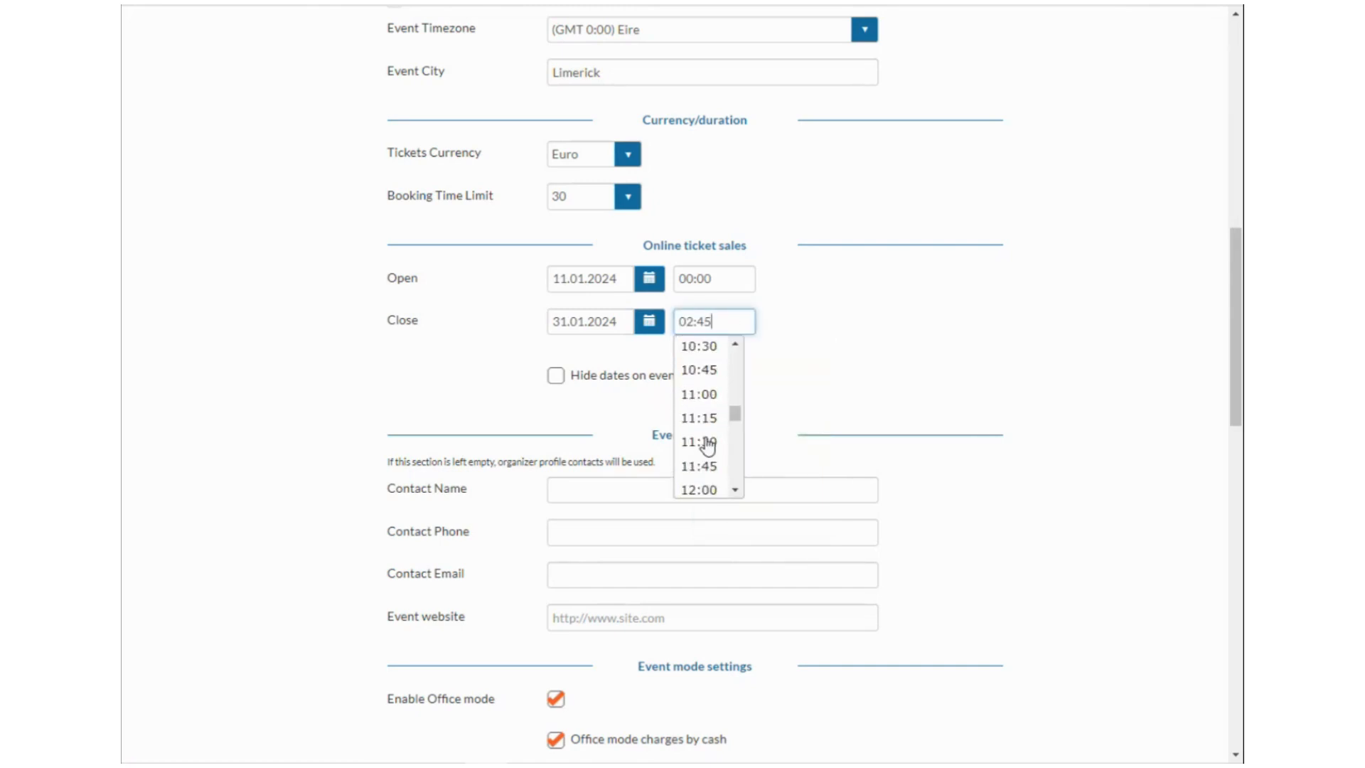
left_click(705, 426)
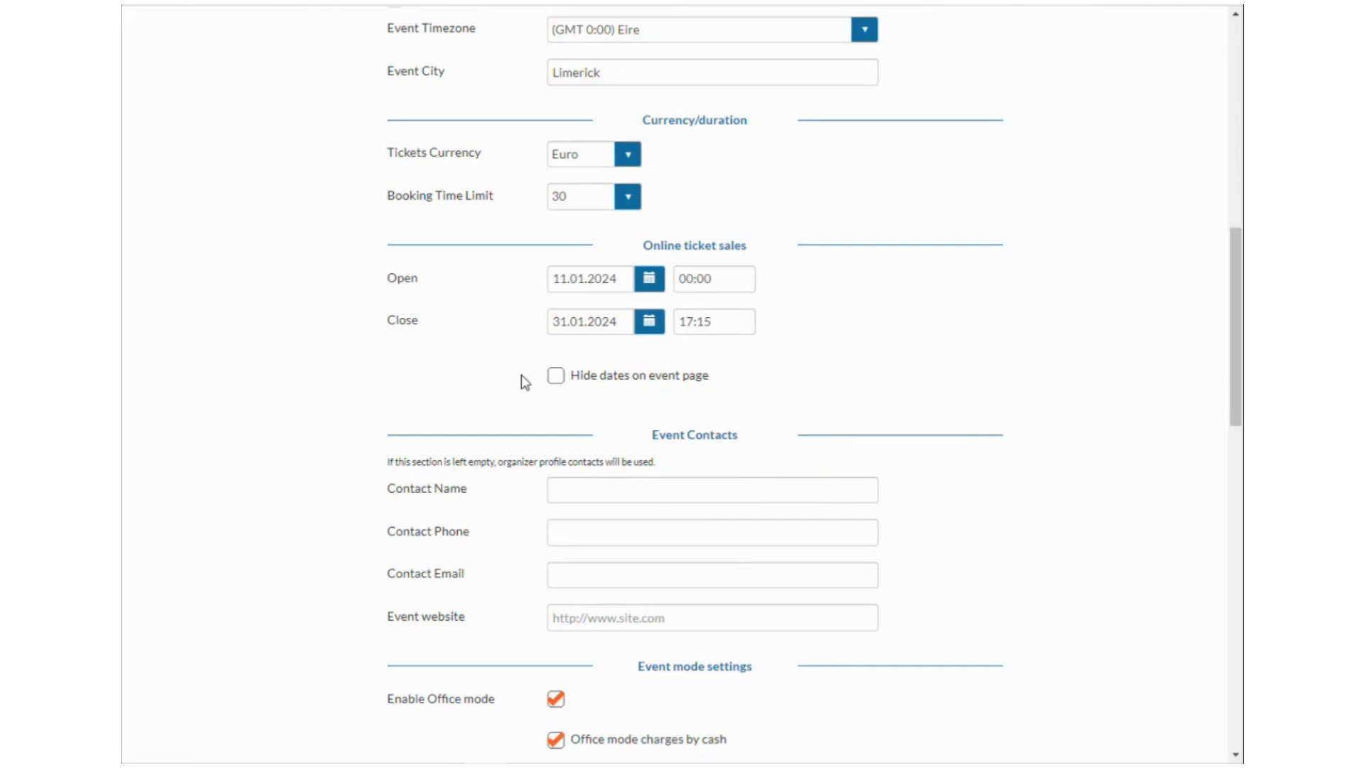
Toggle Hide dates on and back off so sales dates stay visible.
left_click(559, 376)
left_click(556, 377)
scroll(624, 381, "down", 2)
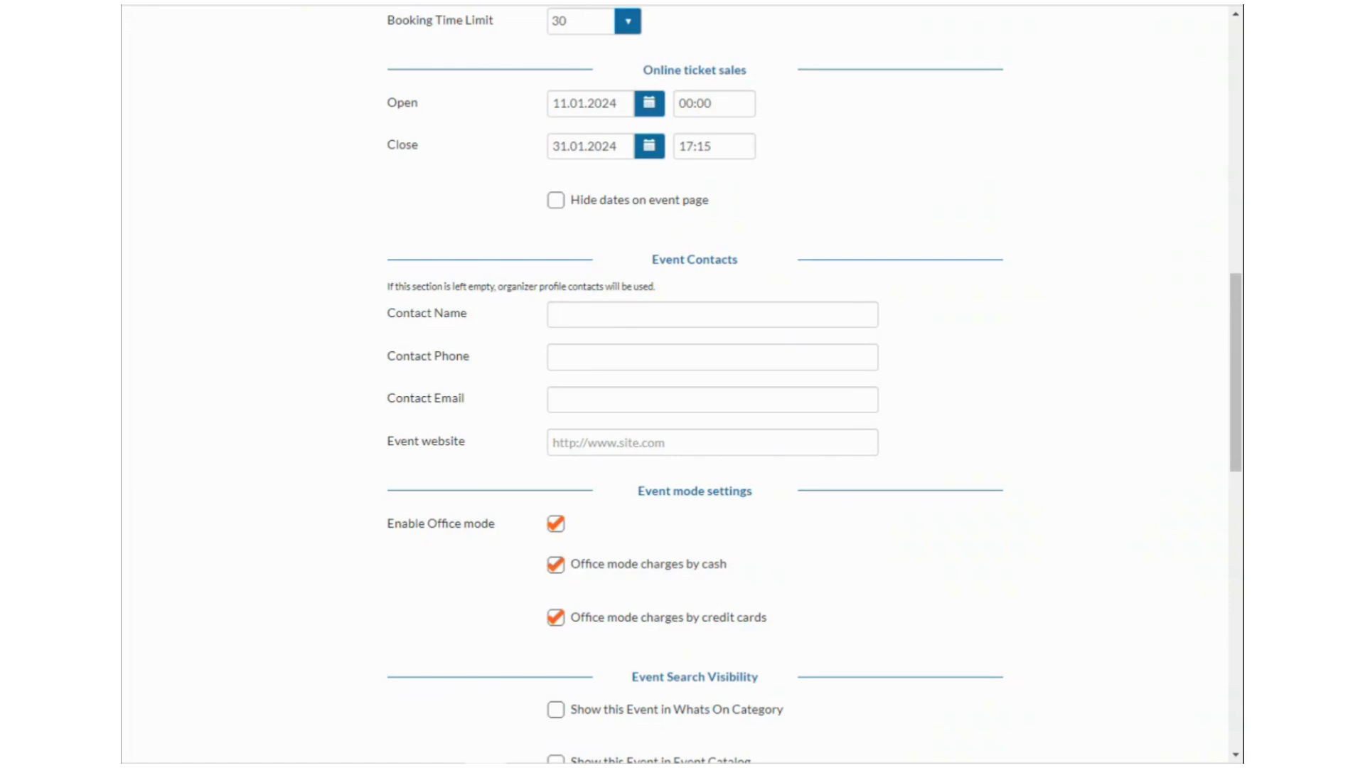
key("ctrl+t")
Search Google for 'great limerick run' and open the Regeneron Great Limerick Run 2024 page.
type("great limerick run")
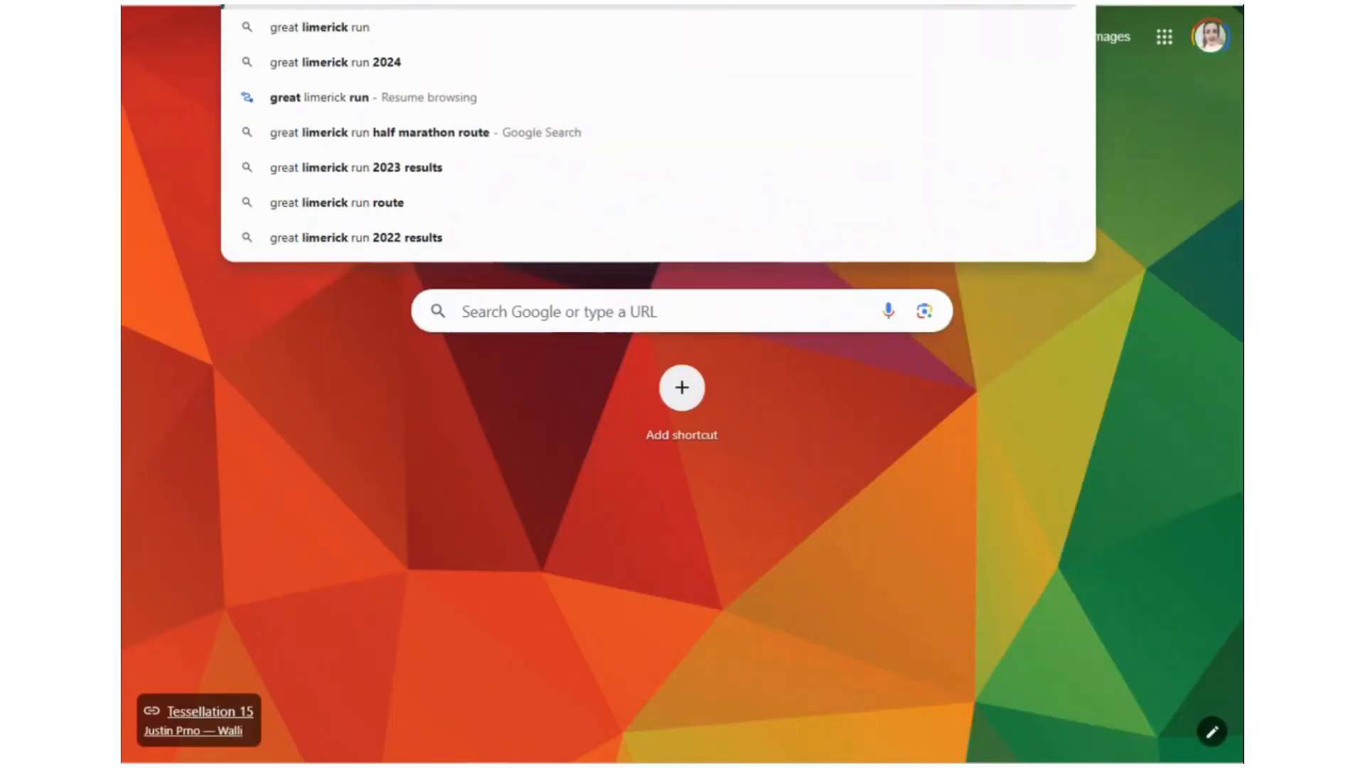
key("Return")
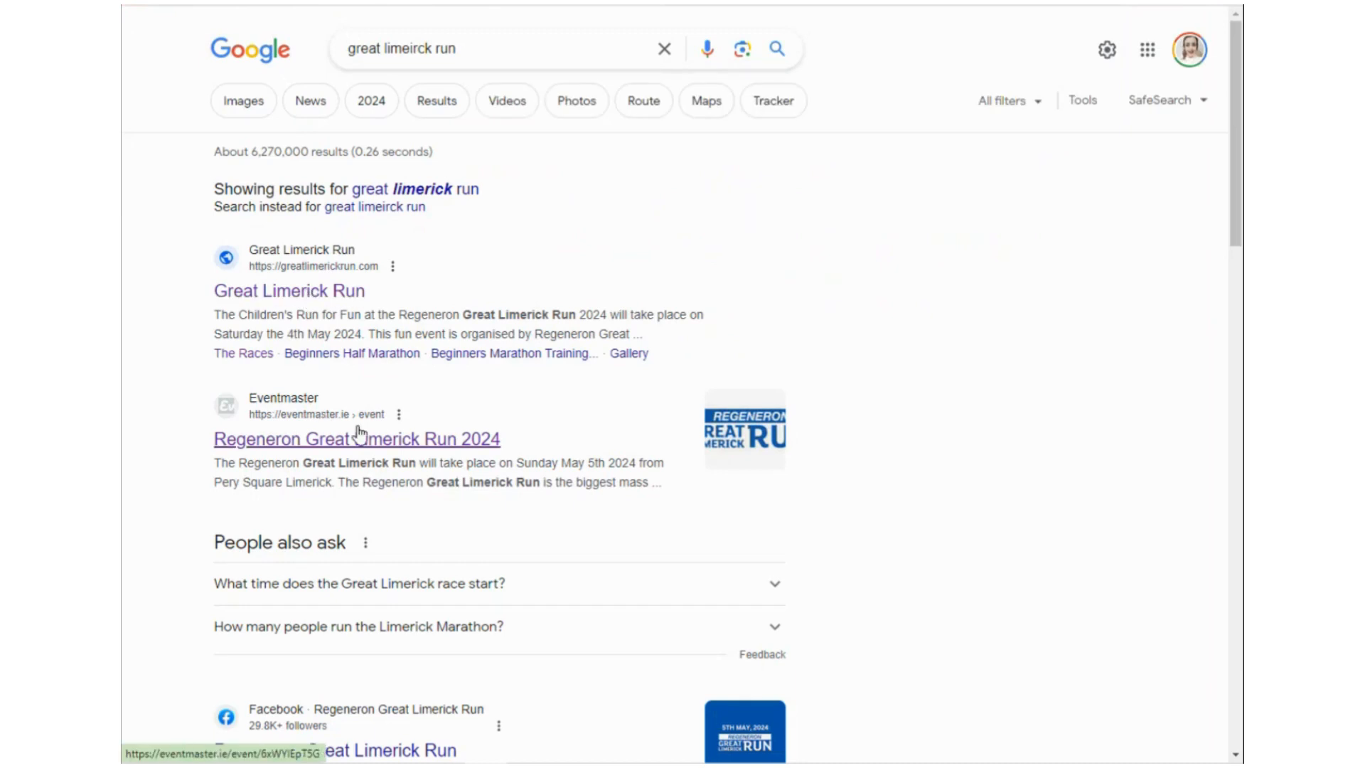
left_click(361, 439)
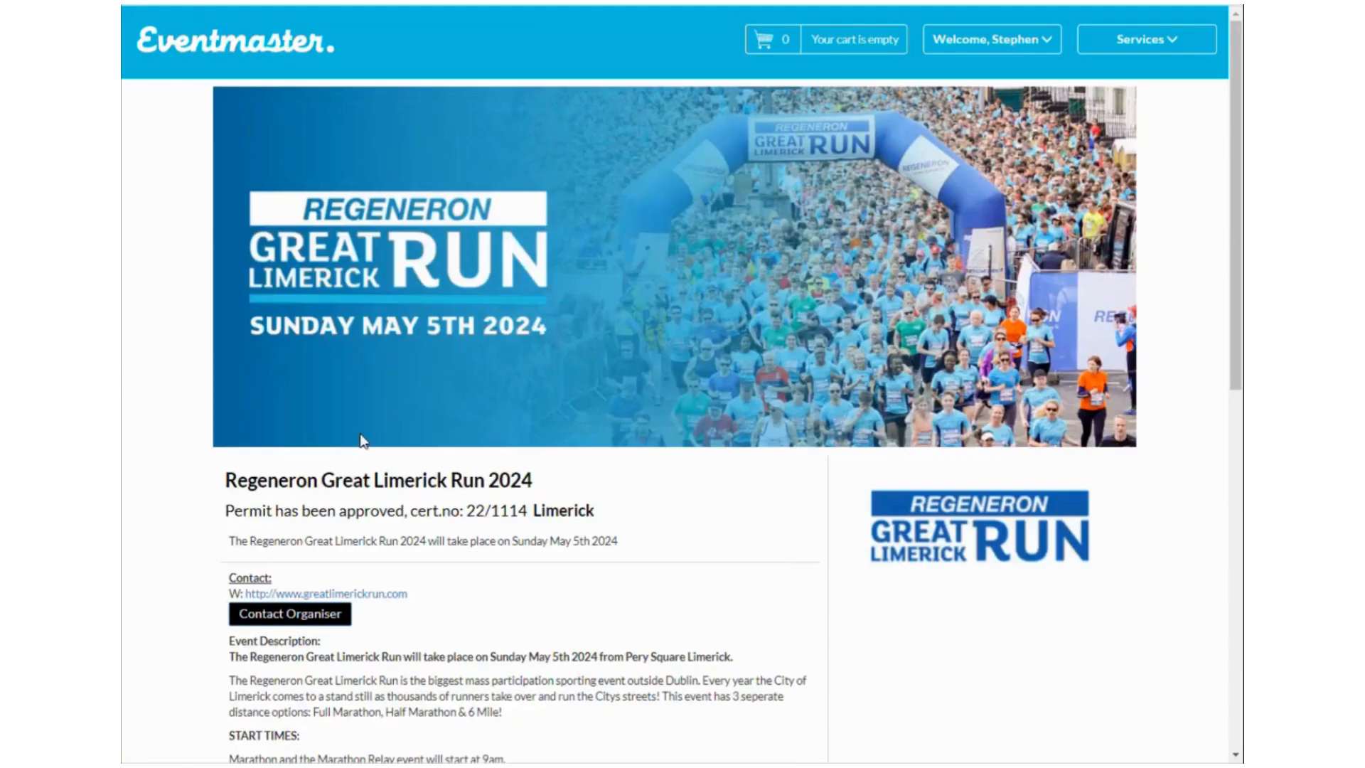
Read through the race description and date, then bring up the Contact Organiser form.
scroll(518, 436, "down", 3)
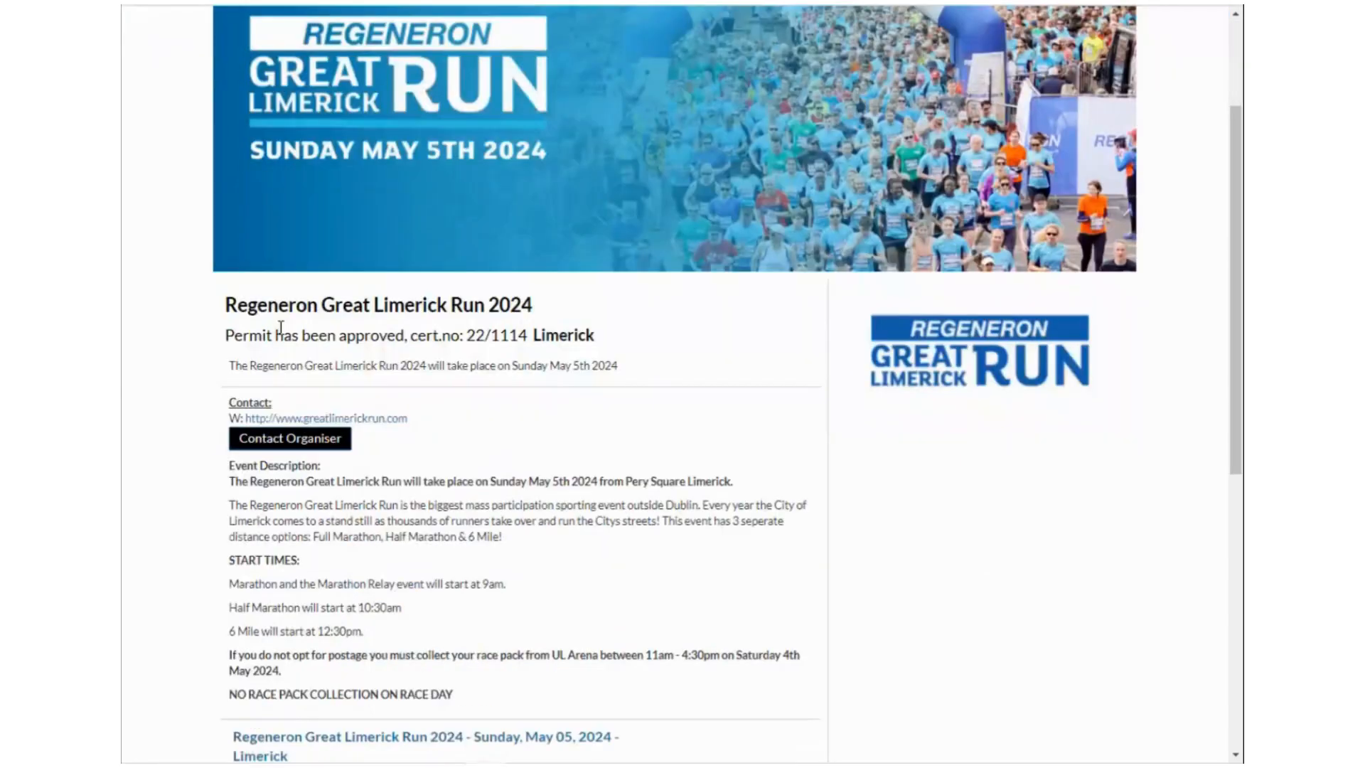
left_click_drag(221, 304, 542, 304)
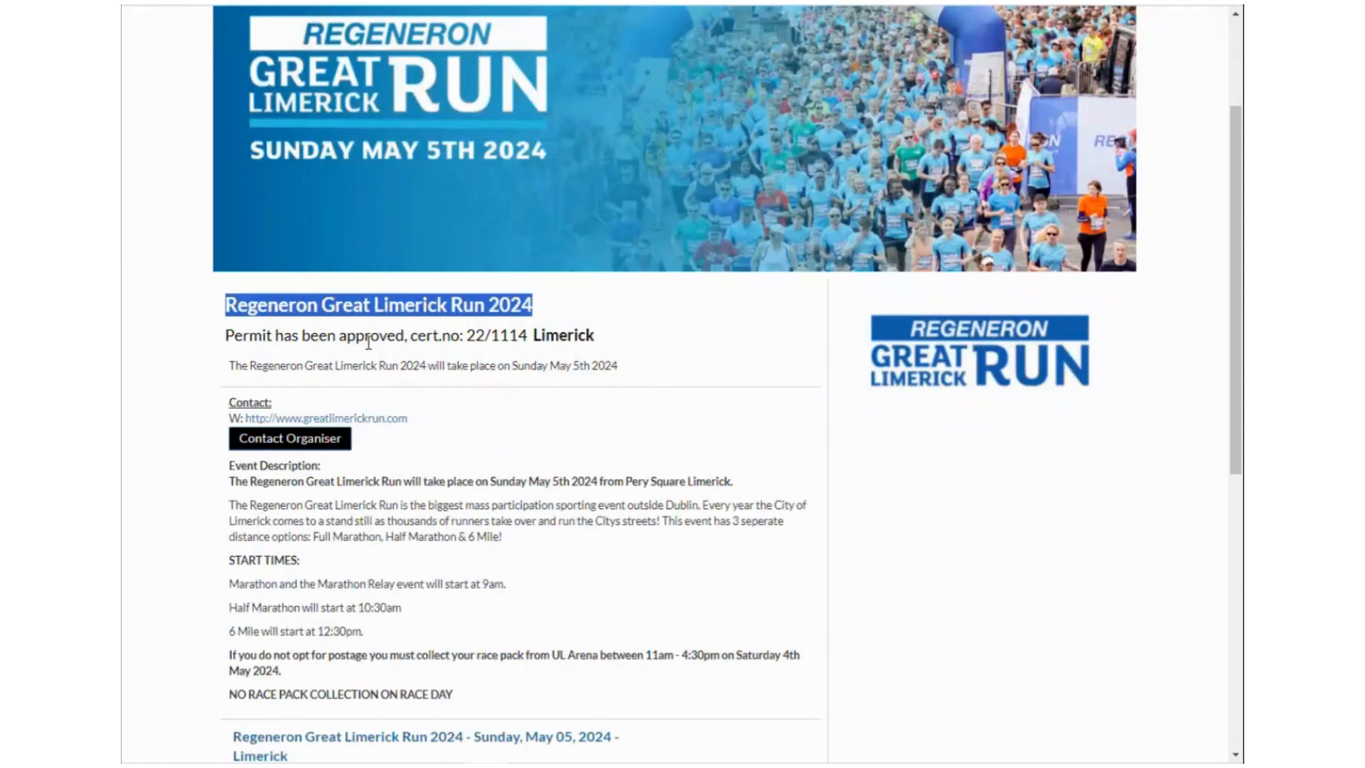
left_click_drag(229, 365, 506, 455)
left_click(224, 489)
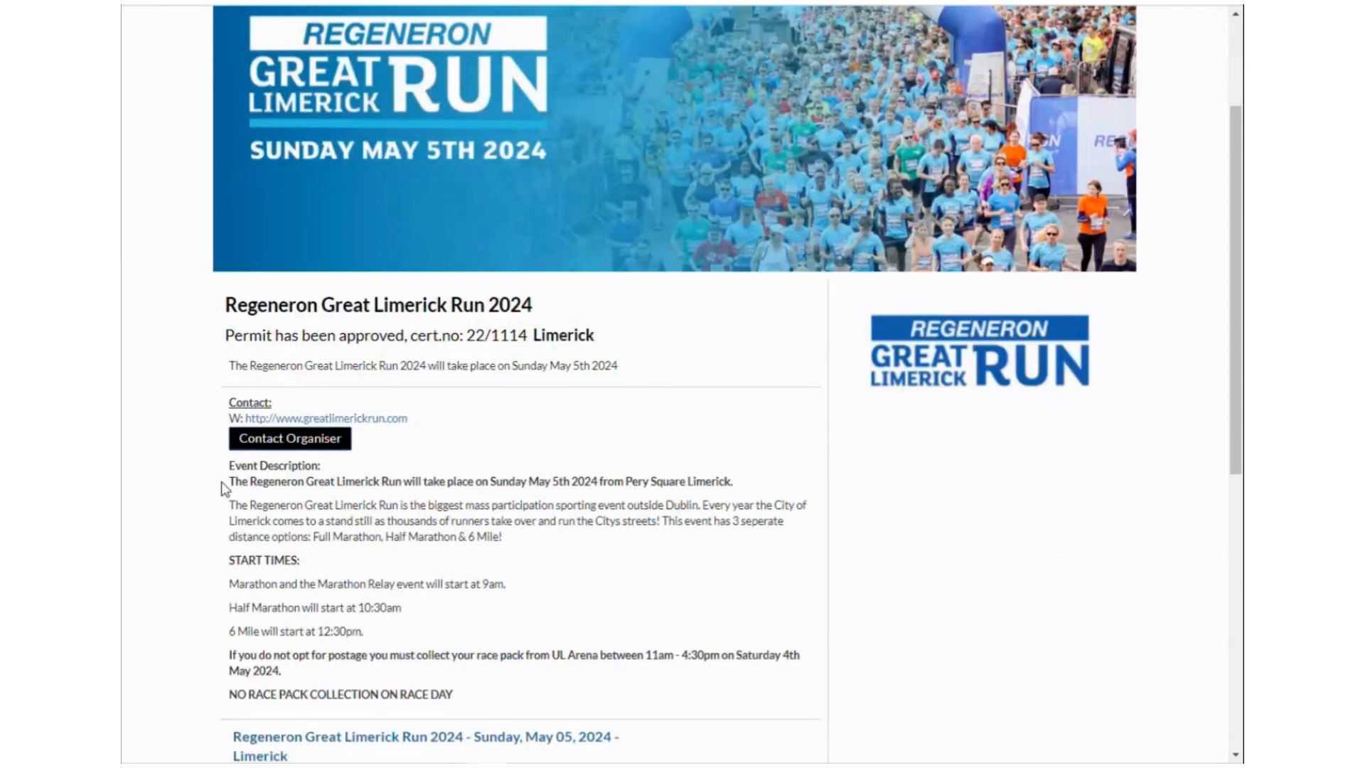
left_click_drag(229, 464, 529, 695)
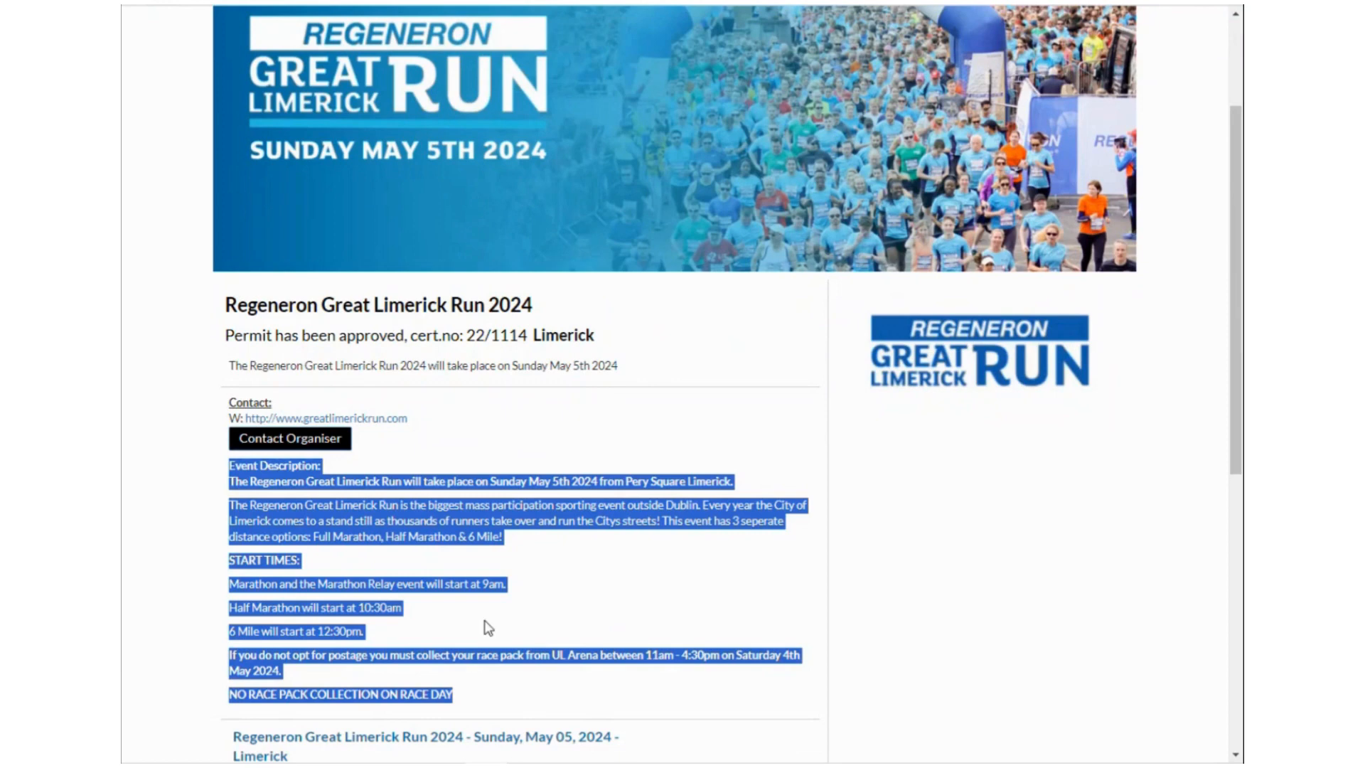
scroll(484, 624, "down", 3)
left_click(488, 442)
scroll(469, 427, "up", 3)
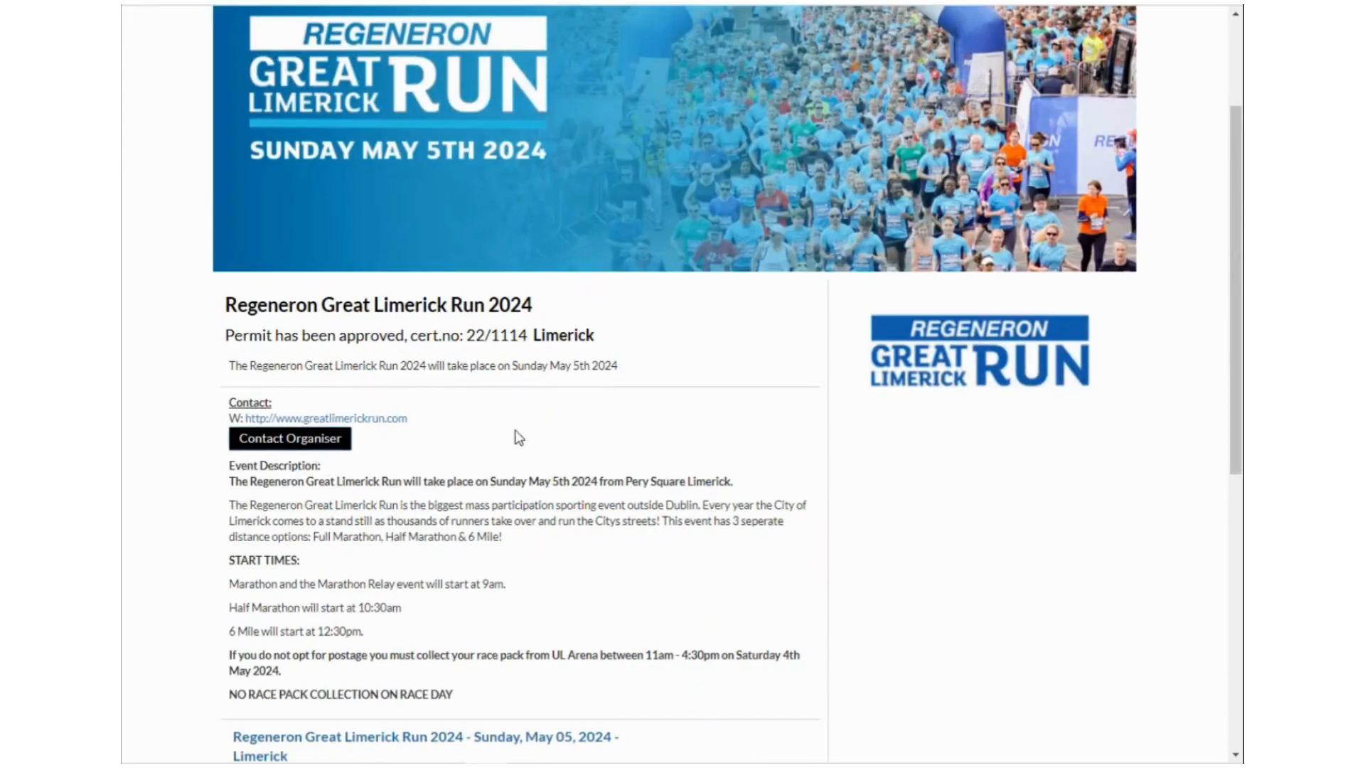
left_click(291, 441)
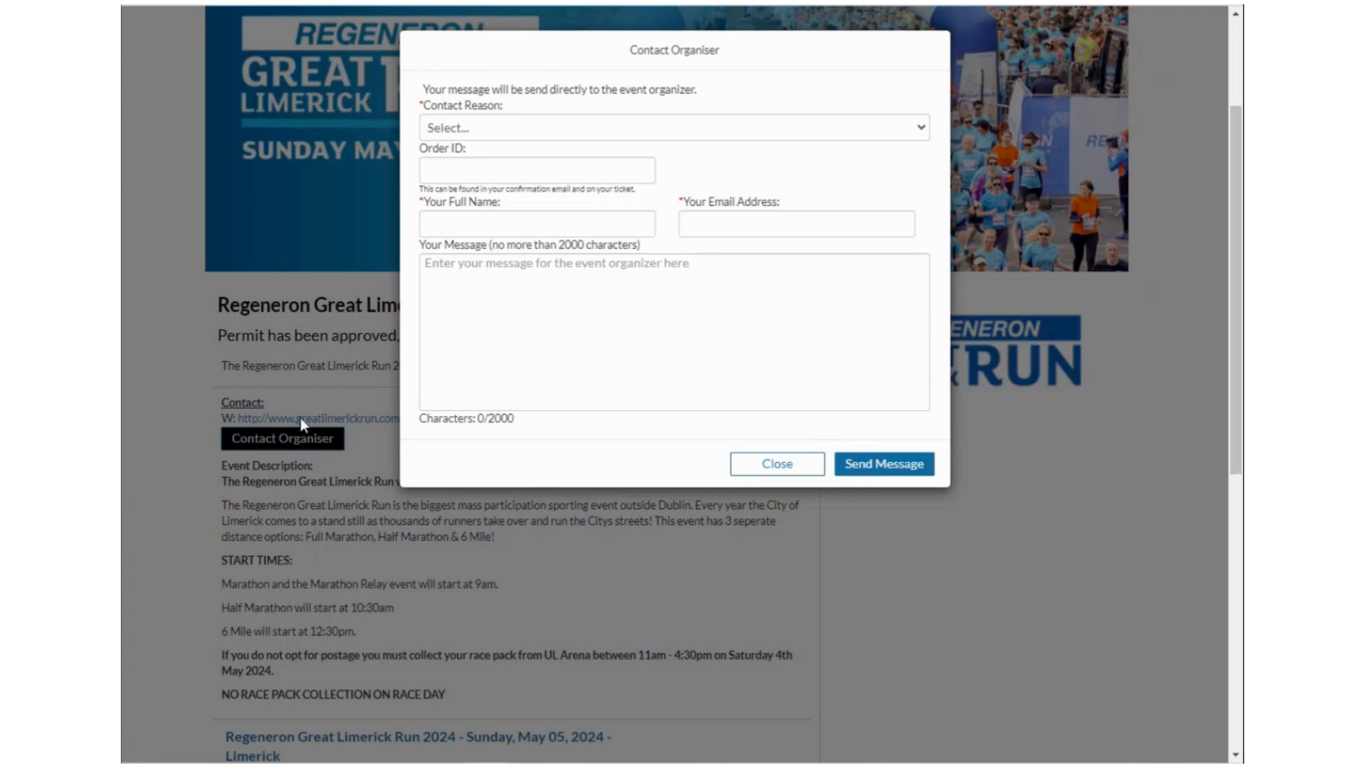
Click into the organiser message field, then close the Contact Organiser form unsent.
left_click(573, 292)
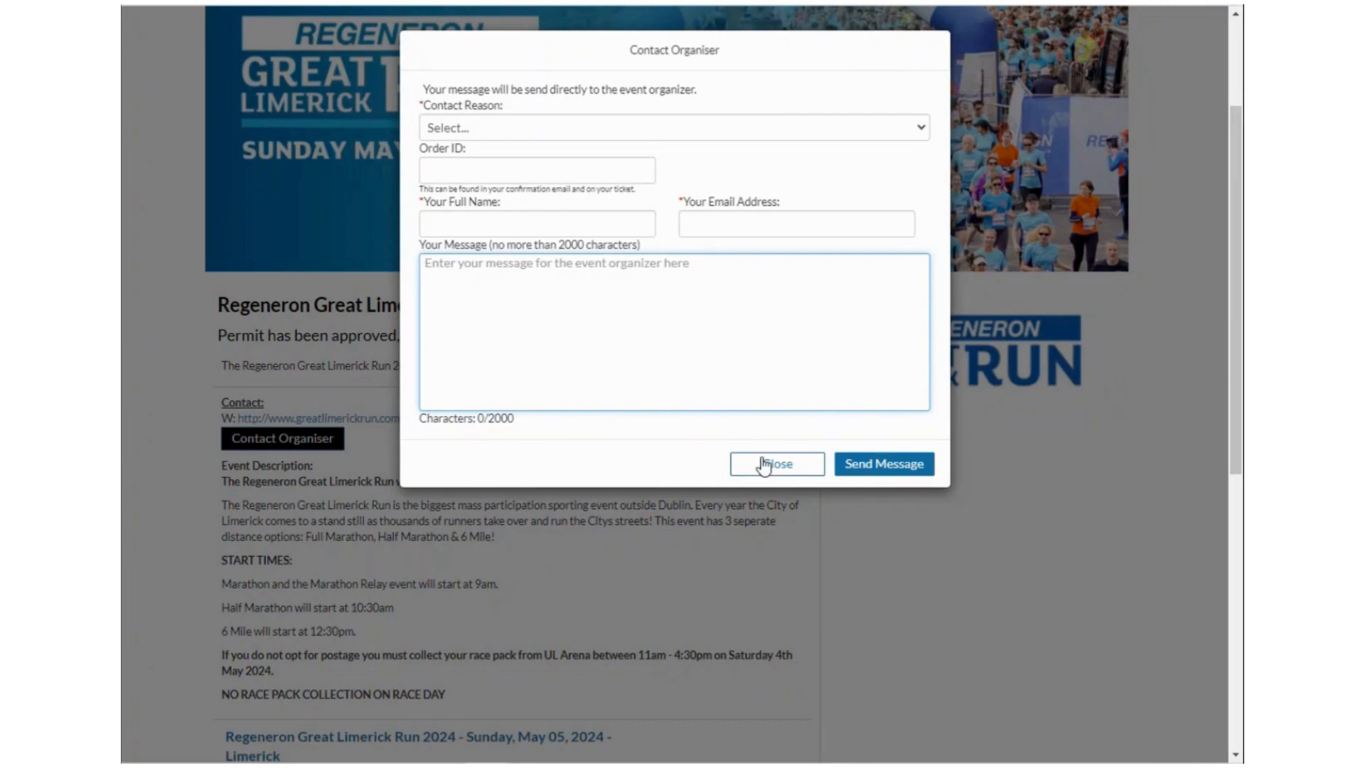
left_click(796, 467)
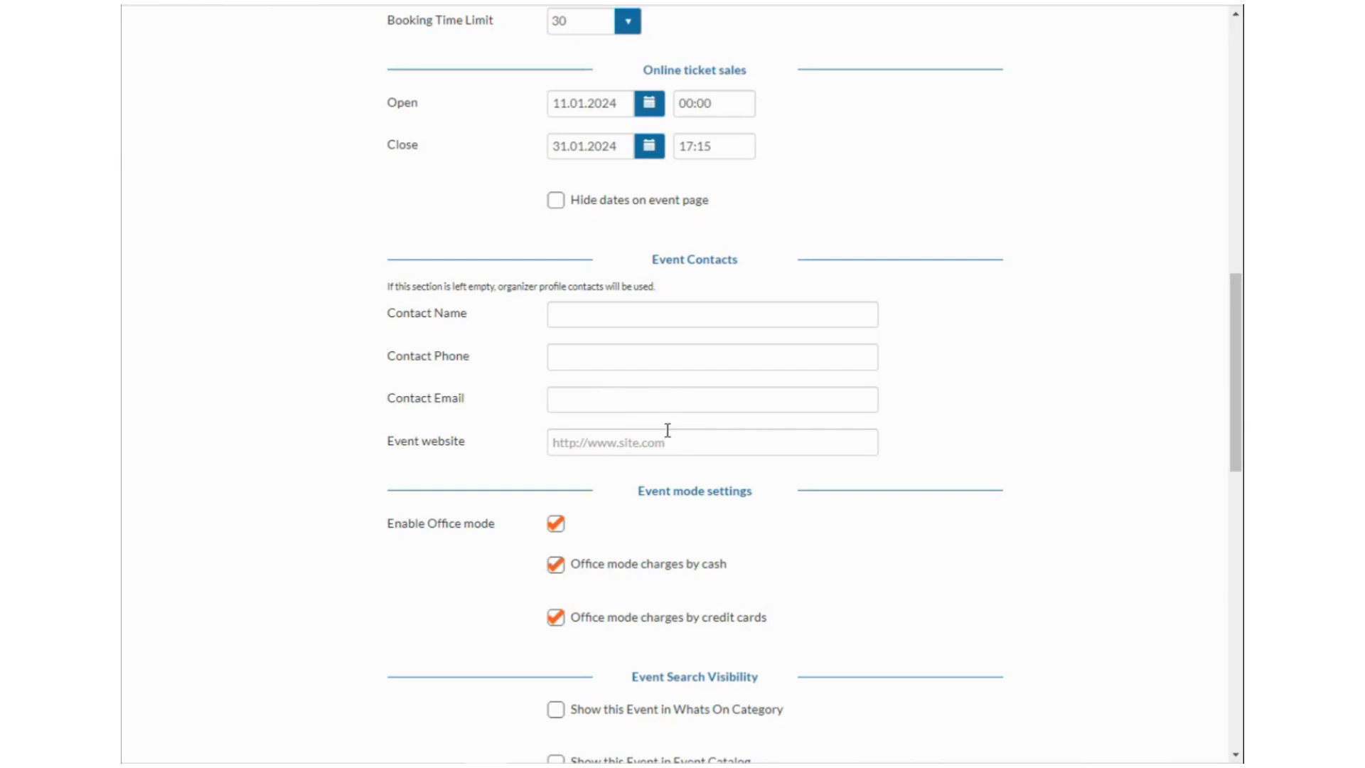
Enter the event contact's full name, correcting typos along the way.
left_click(594, 318)
type("Jop")
key("BackSpace")
type("e Bloggs")
key("BackSpace")
key("BackSpace")
key("BackSpace")
key("BackSpace")
type("ogg")
key("BackSpace")
key("BackSpace")
key("BackSpace")
type("ogs")
Add the start of the contact's phone number and the support e-mail address.
key("Tab")
type("086")
left_click(557, 395)
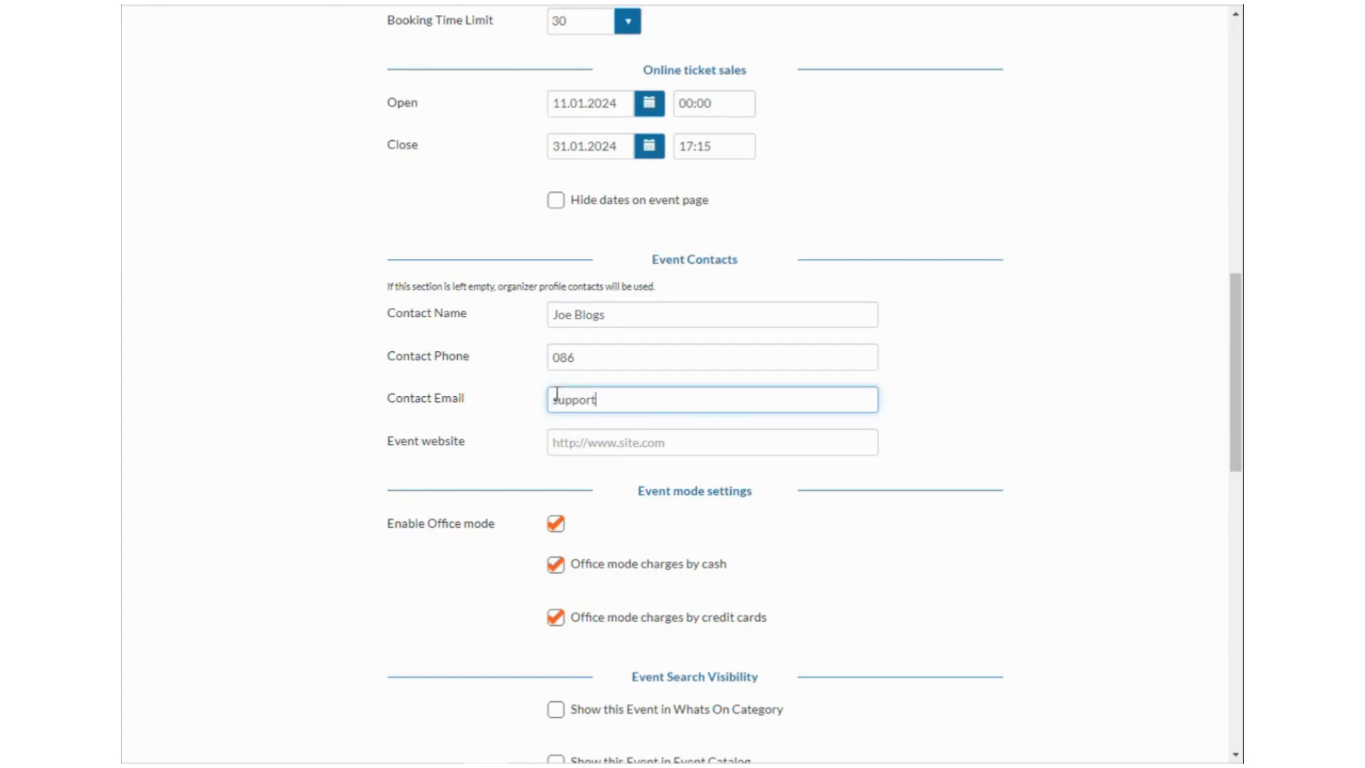
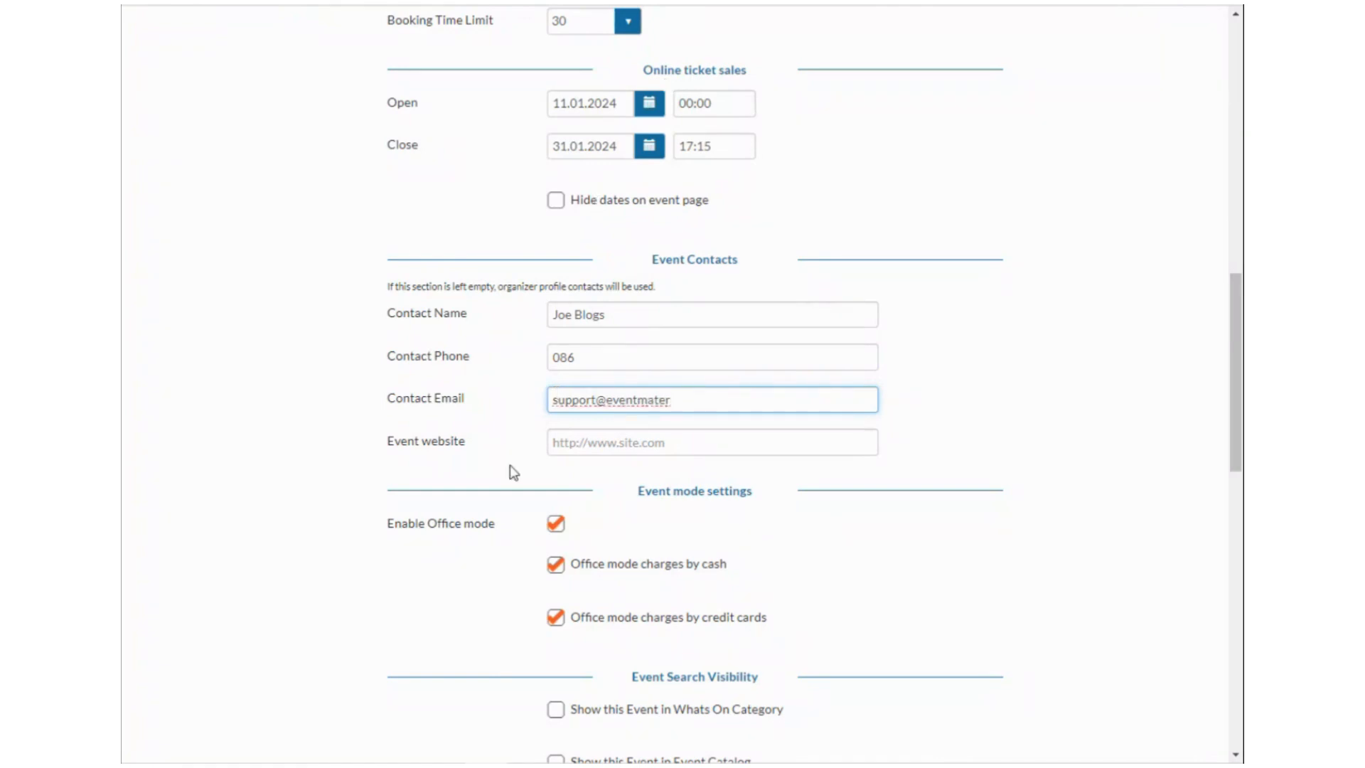
Tick Show this Event for both Whats On and Event Catalog under Event Search Visibility.
scroll(655, 462, "down", 3)
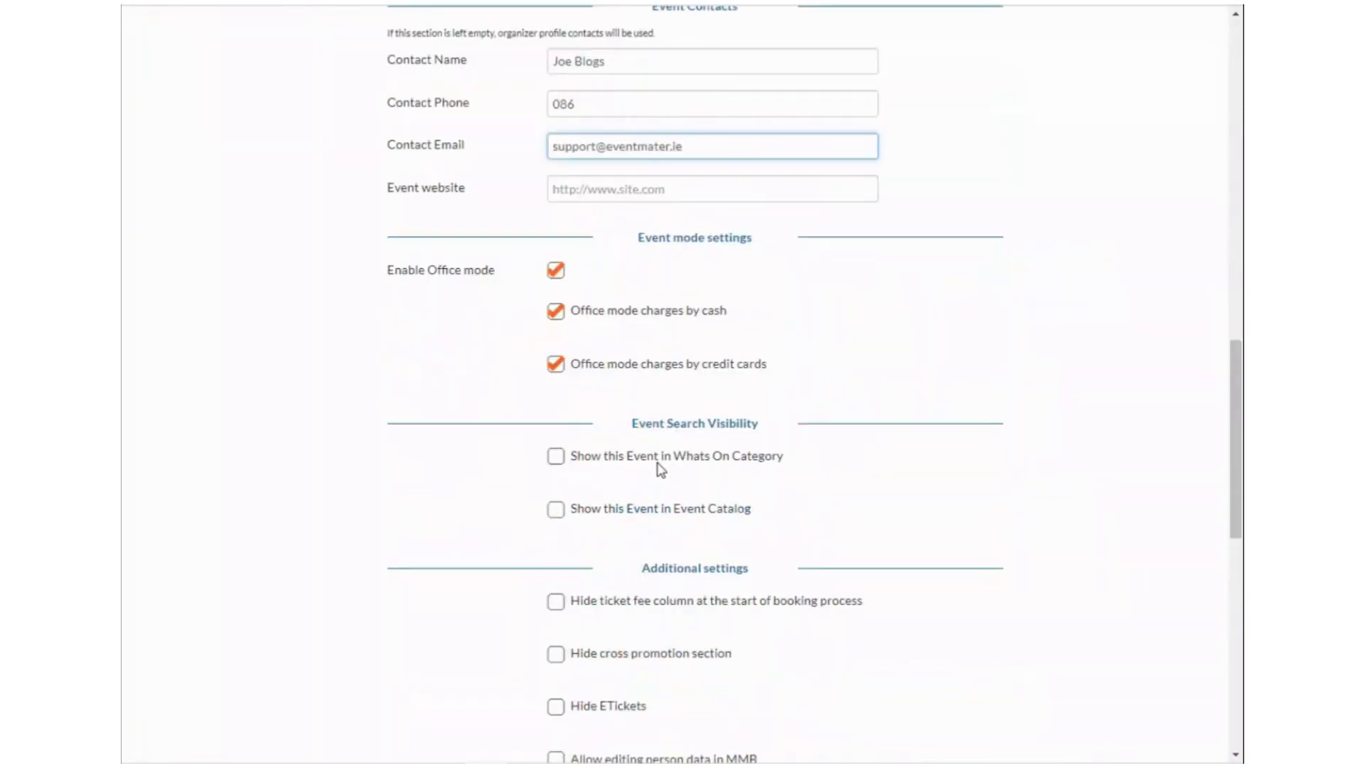
scroll(777, 408, "down", 1)
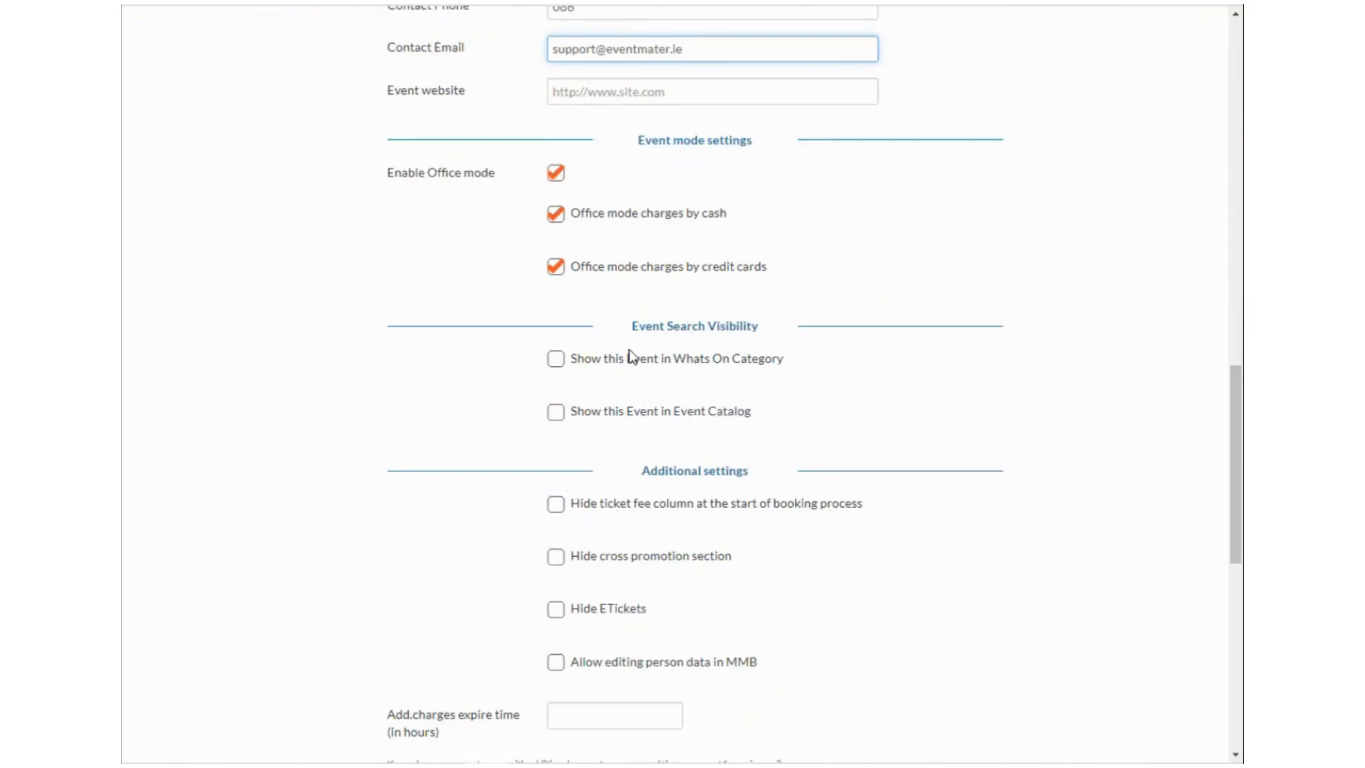
left_click(559, 366)
left_click(562, 415)
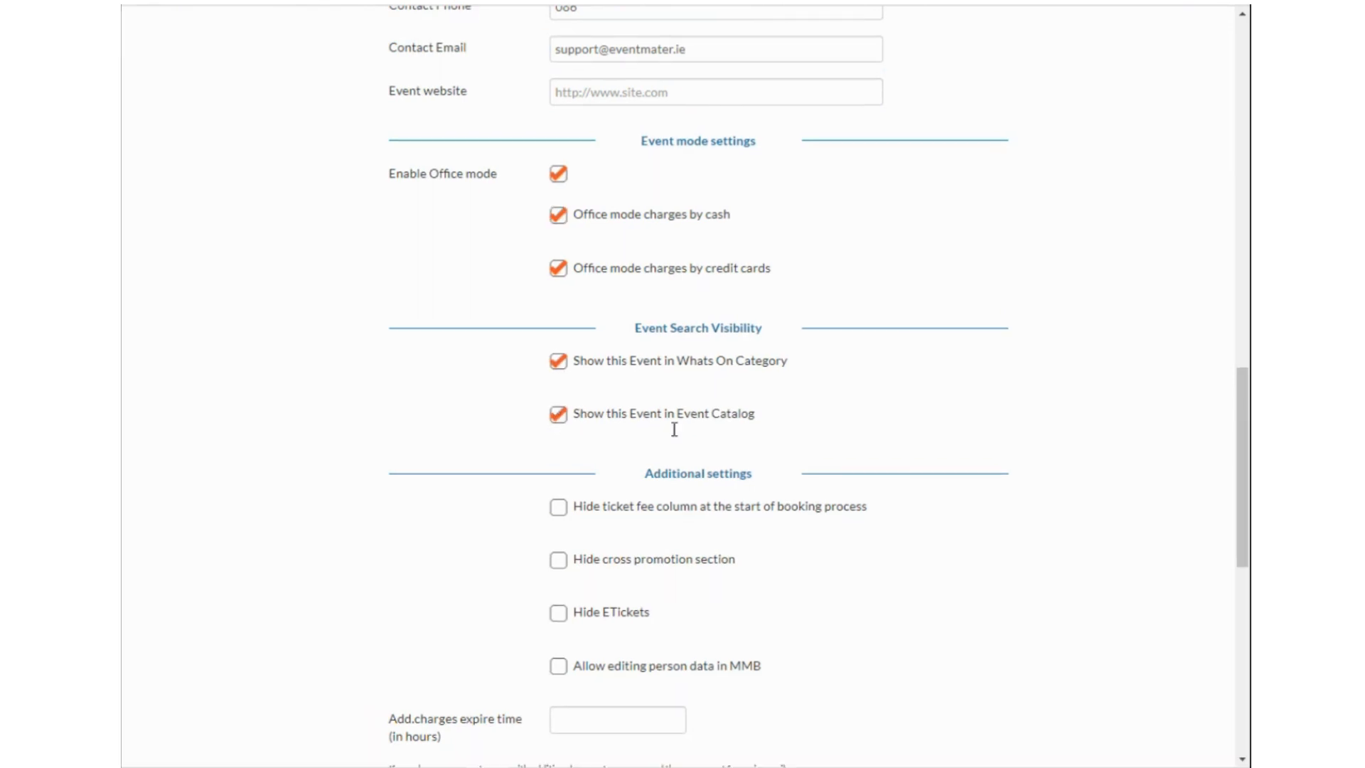
scroll(673, 429, "down", 3)
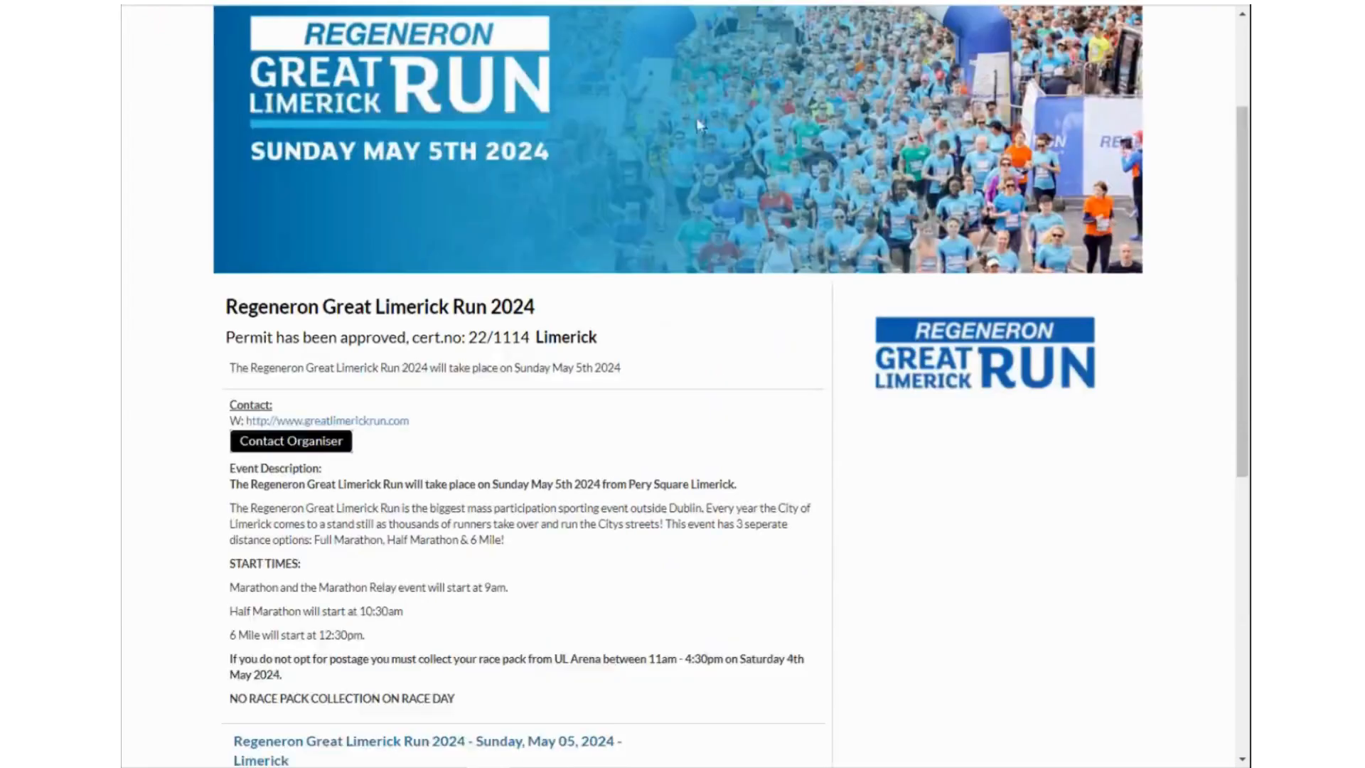
Return from the scrolled page to the Fun Walk event settings.
scroll(609, 405, "down", 8)
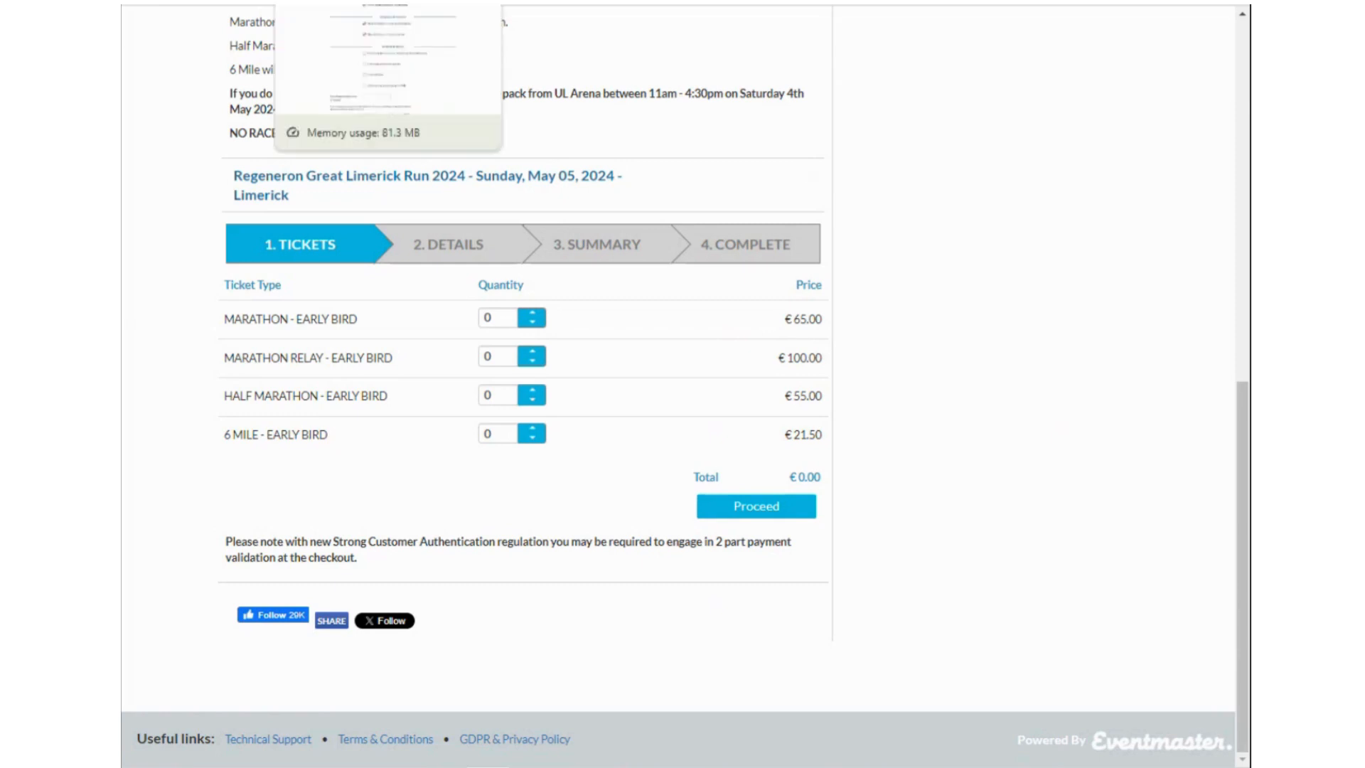
left_click(341, 1)
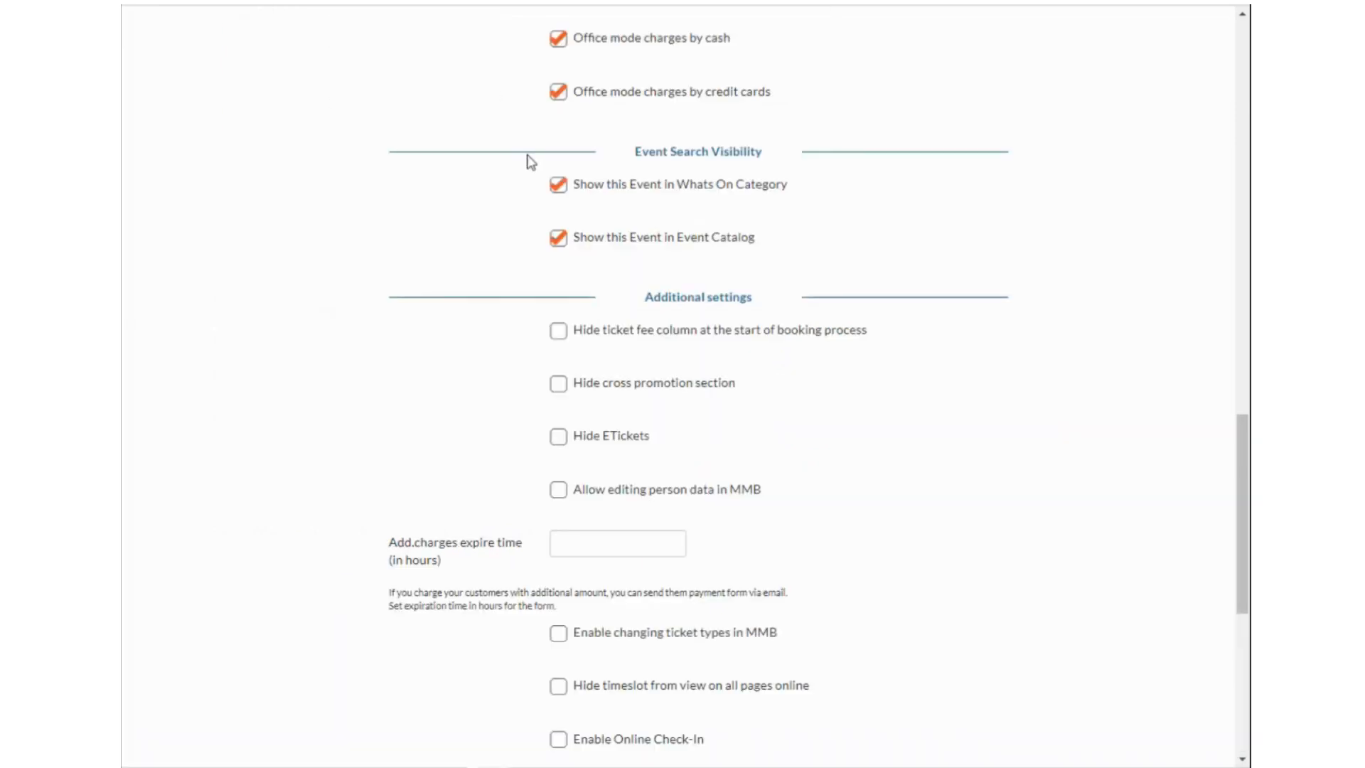
left_click(560, 334)
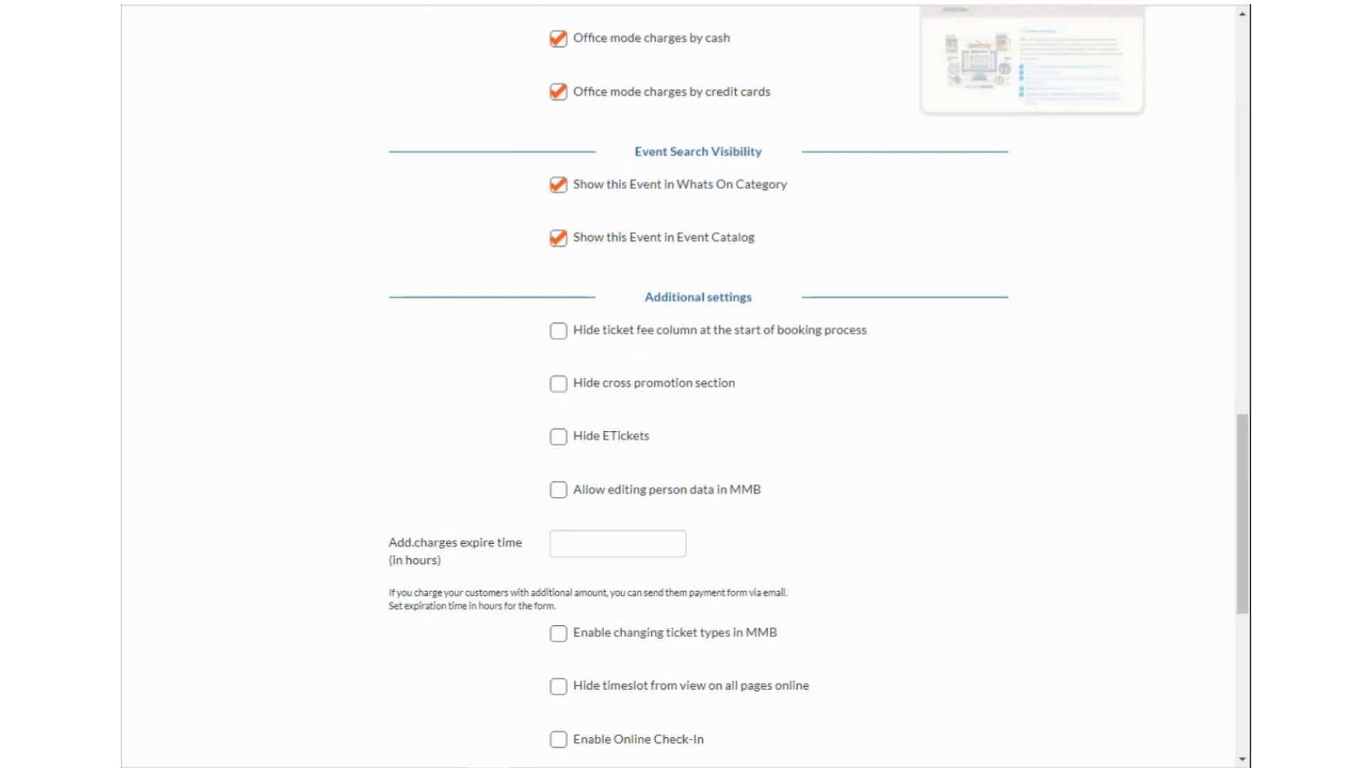
Scroll through the live Limerick Run event page, then go back to the additional settings.
left_click(847, 2)
scroll(1008, 344, "up", 5)
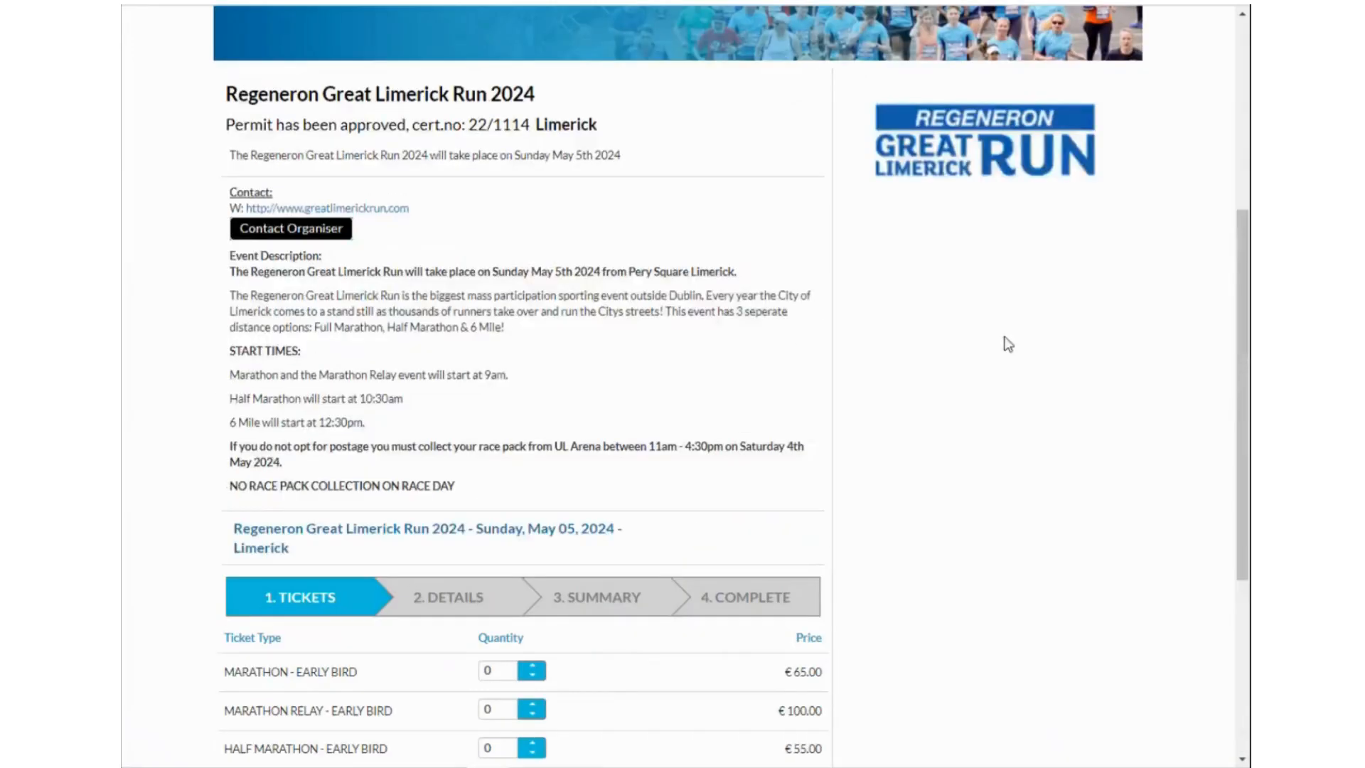
scroll(1008, 344, "up", 5)
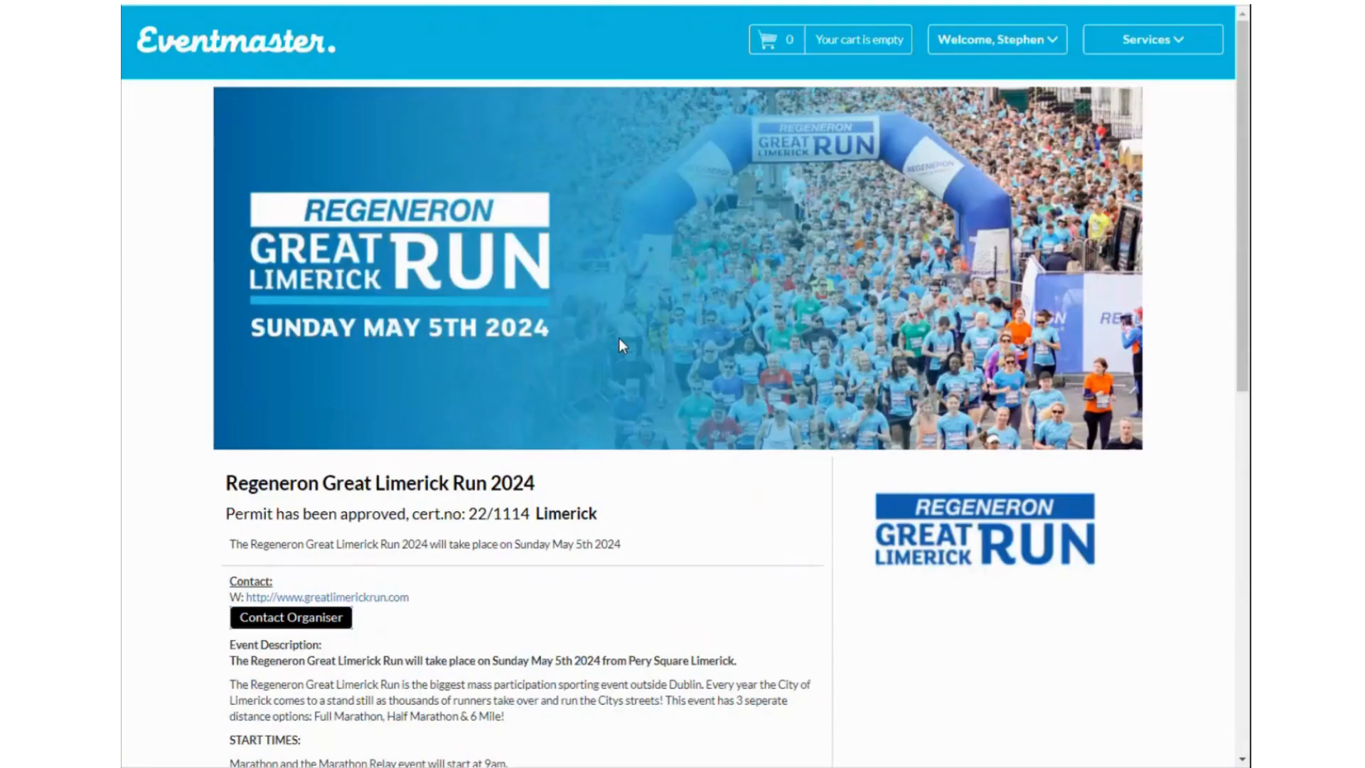
scroll(804, 420, "down", 1)
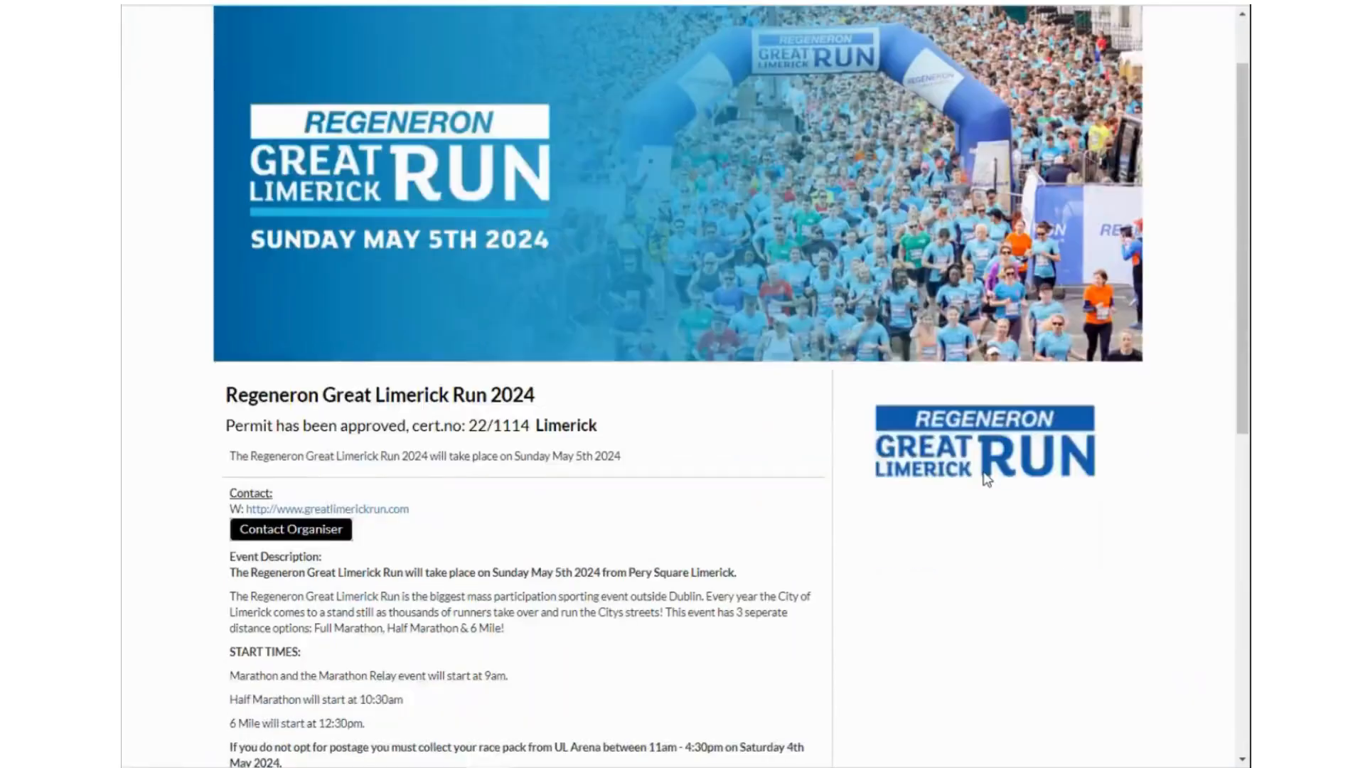
scroll(586, 208, "up", 1)
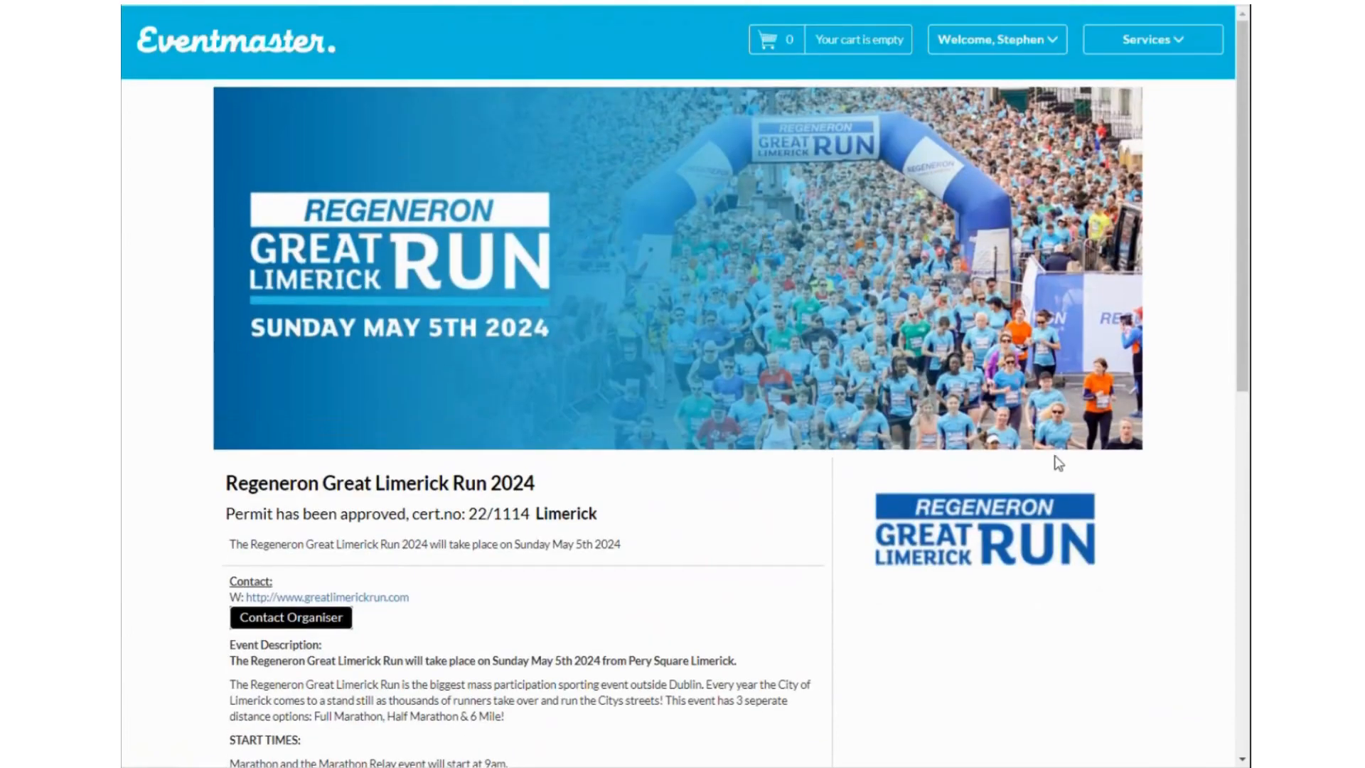
scroll(698, 494, "down", 3)
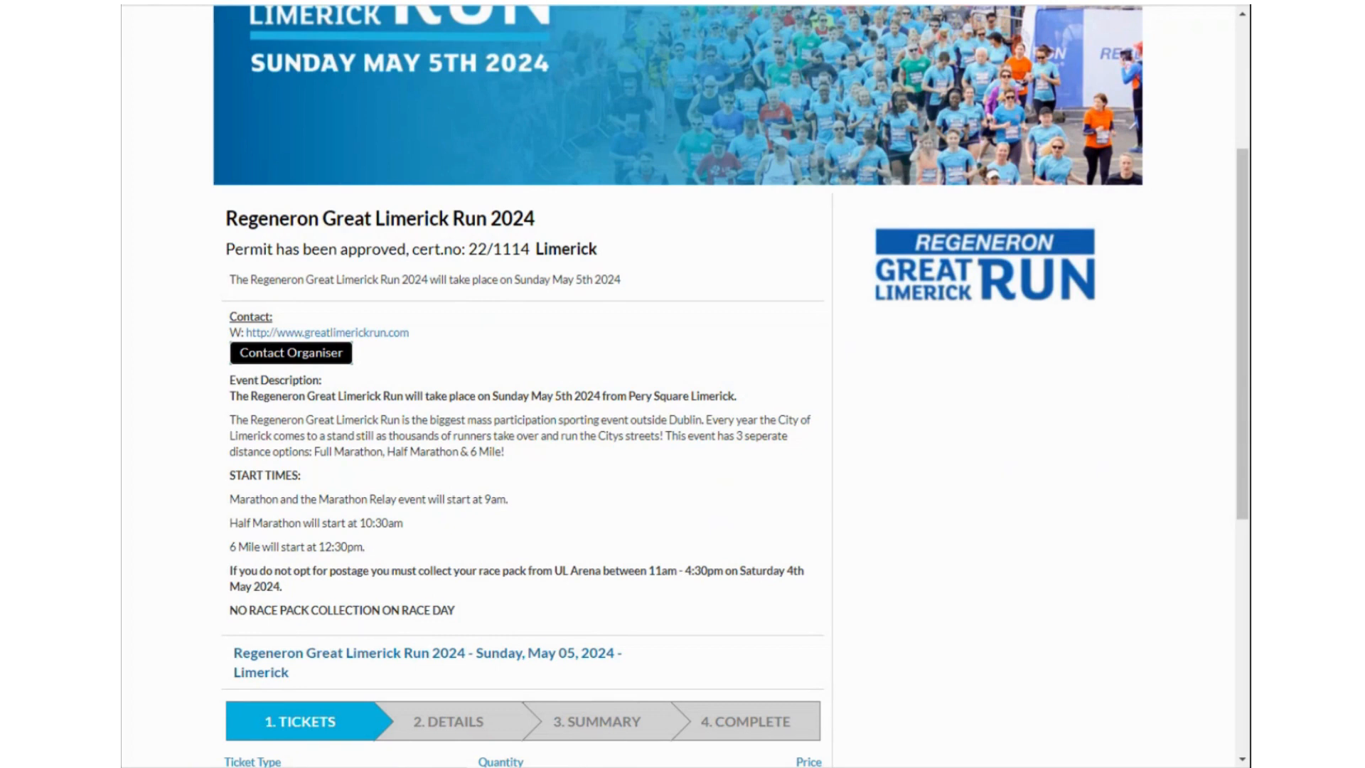
left_click(334, 2)
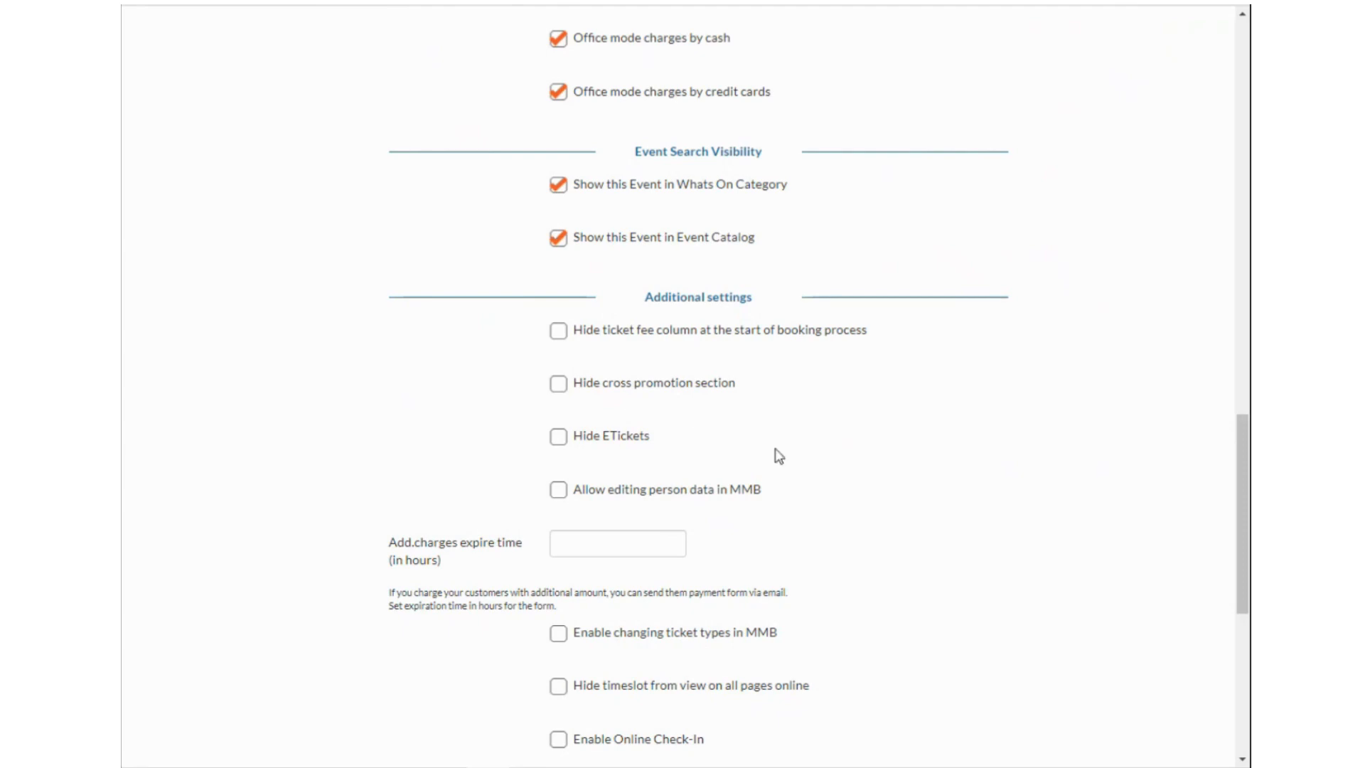
scroll(953, 396, "down", 1)
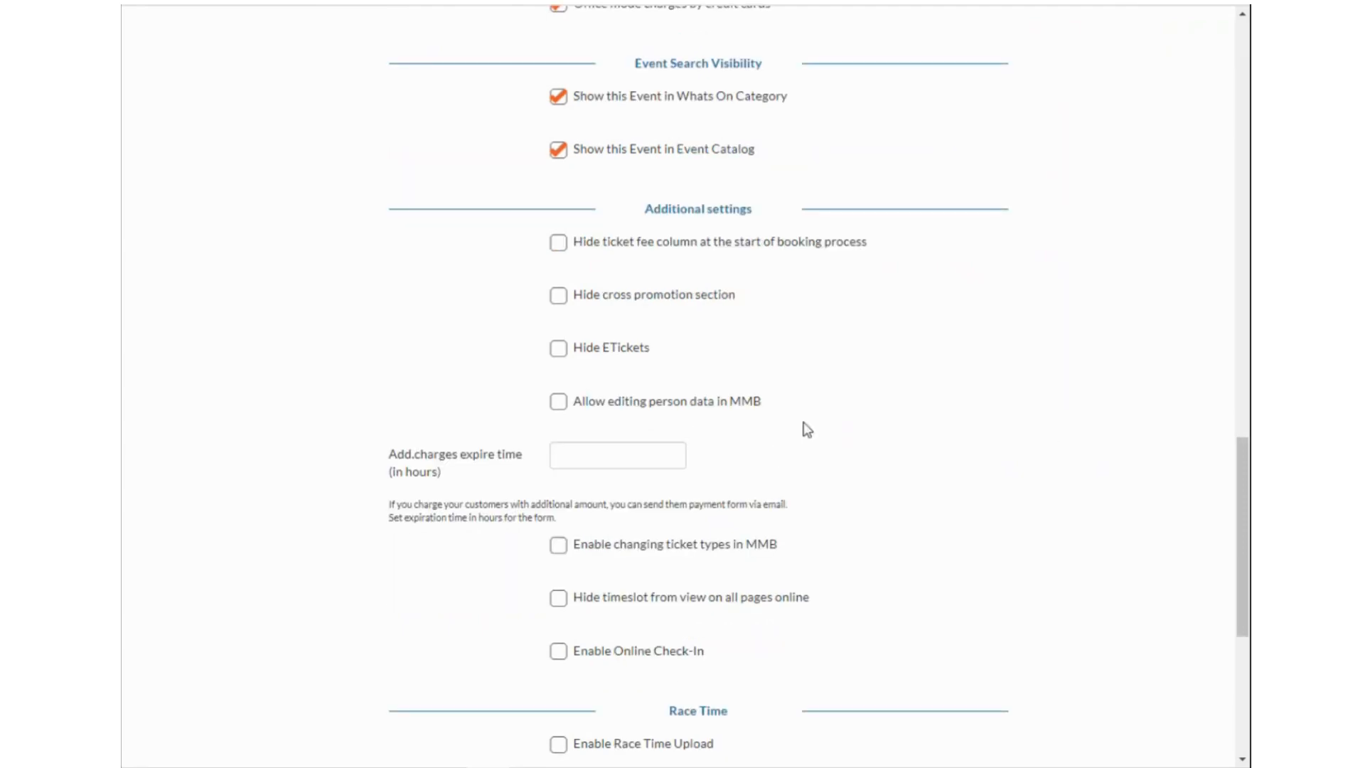
scroll(731, 356, "down", 2)
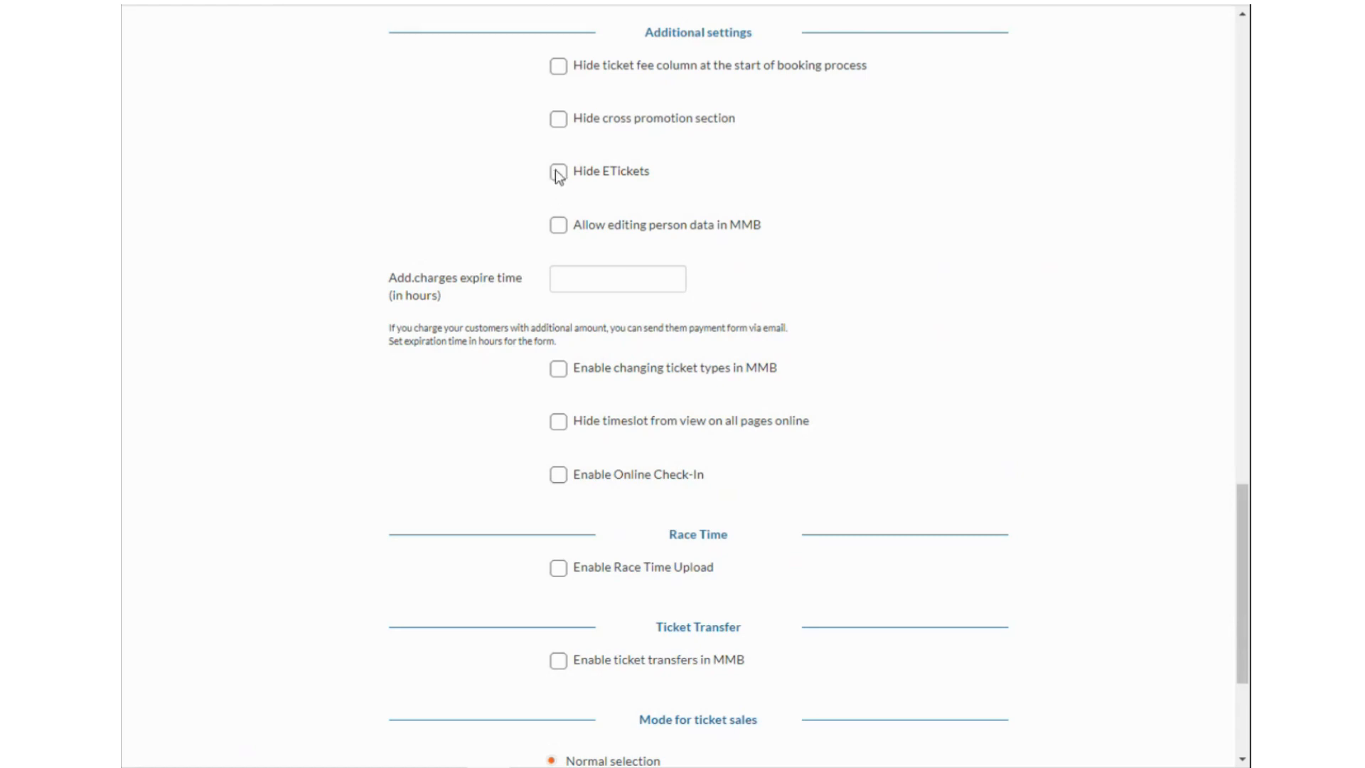
left_click(559, 226)
left_click(558, 368)
scroll(725, 466, "down", 2)
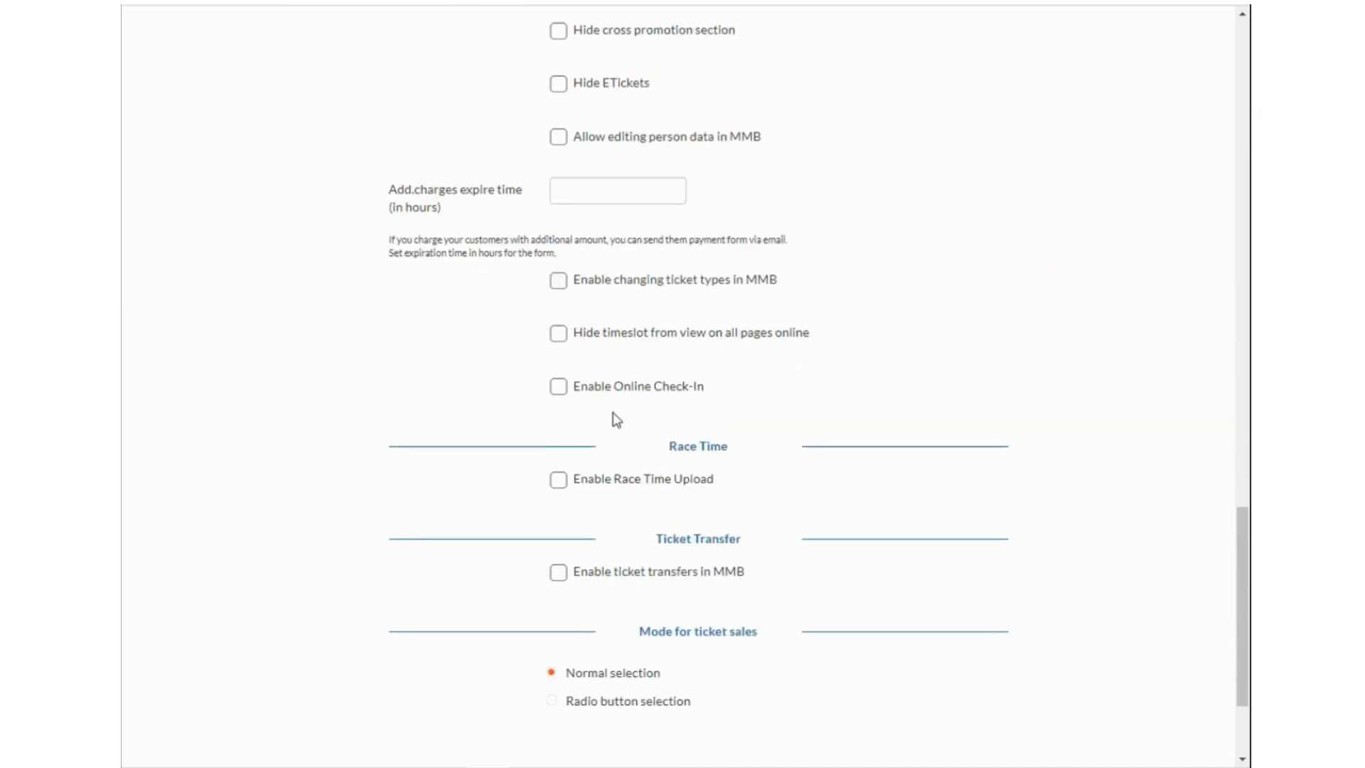
scroll(700, 507, "down", 1)
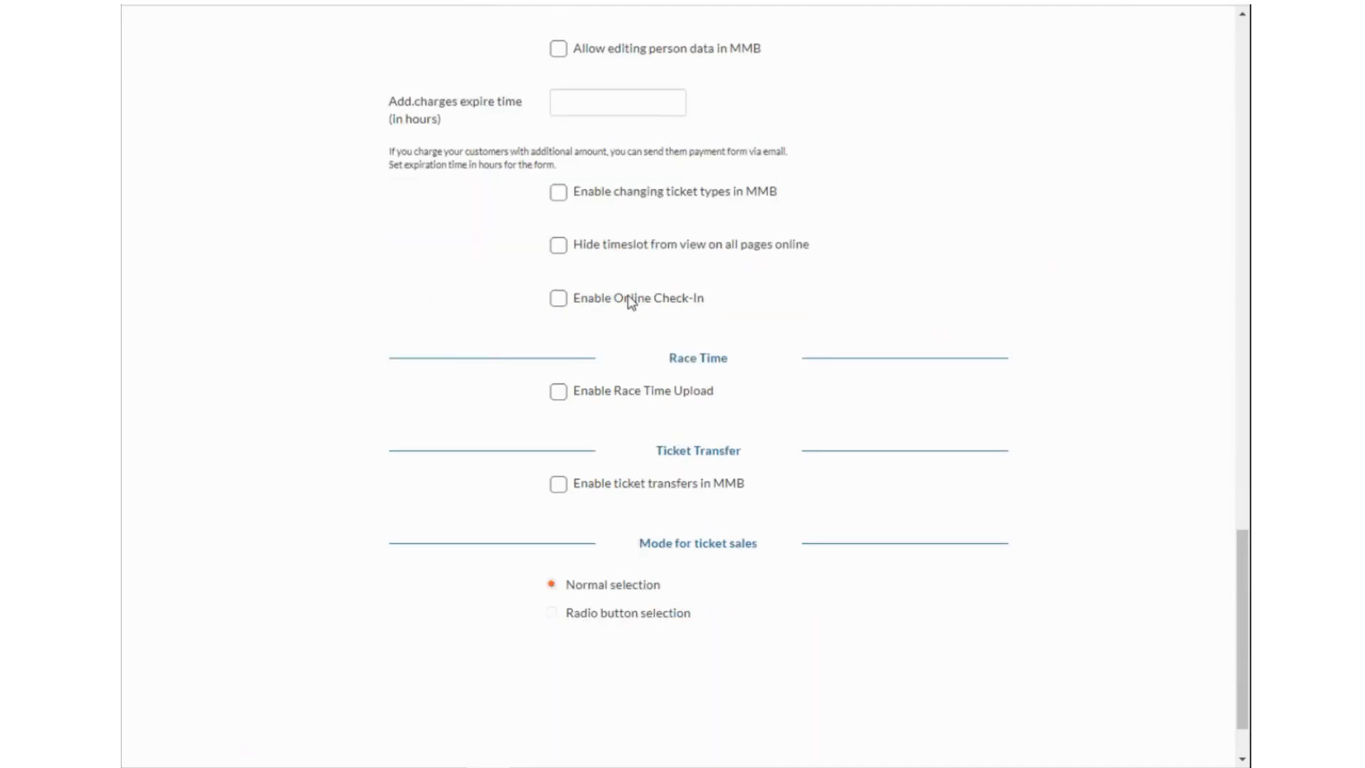
Preview Race Time Upload and leave it off, then enable ticket transfers in MMB.
left_click(558, 392)
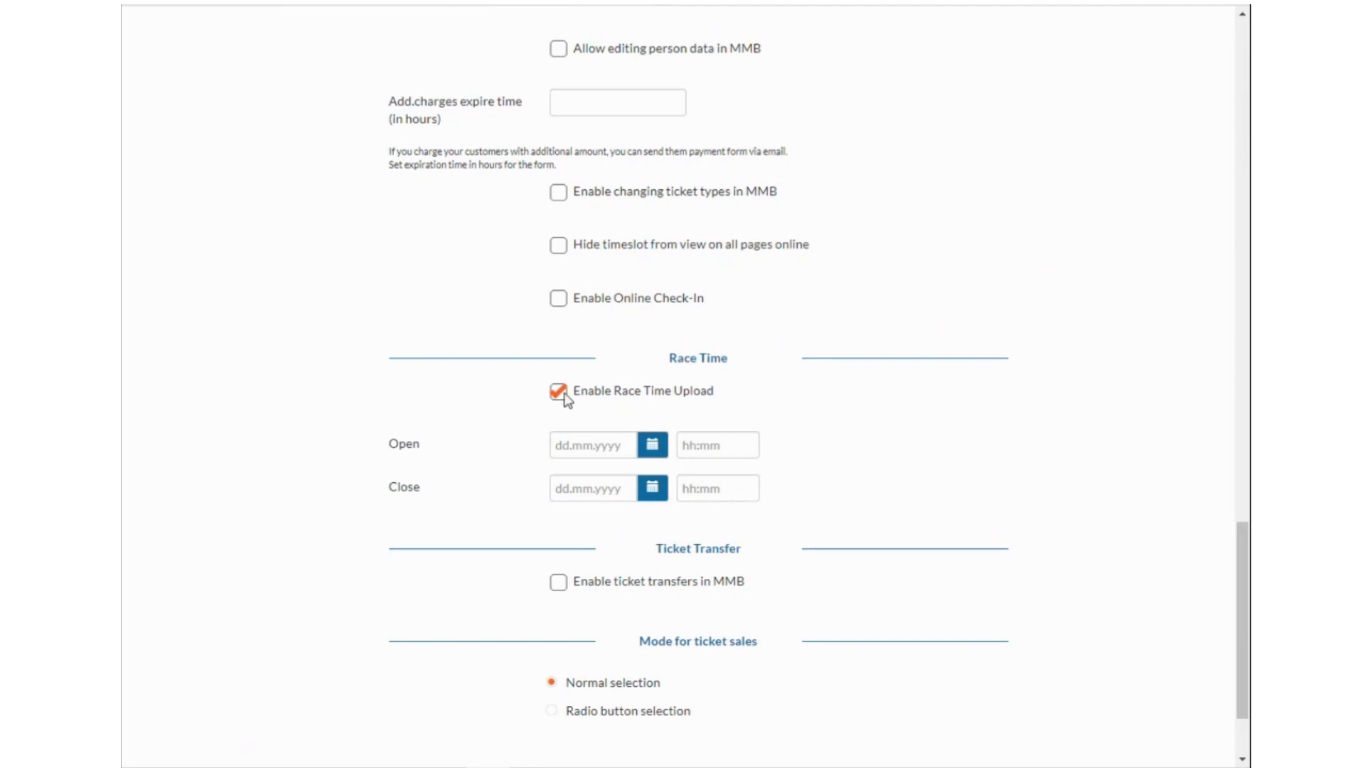
left_click(558, 392)
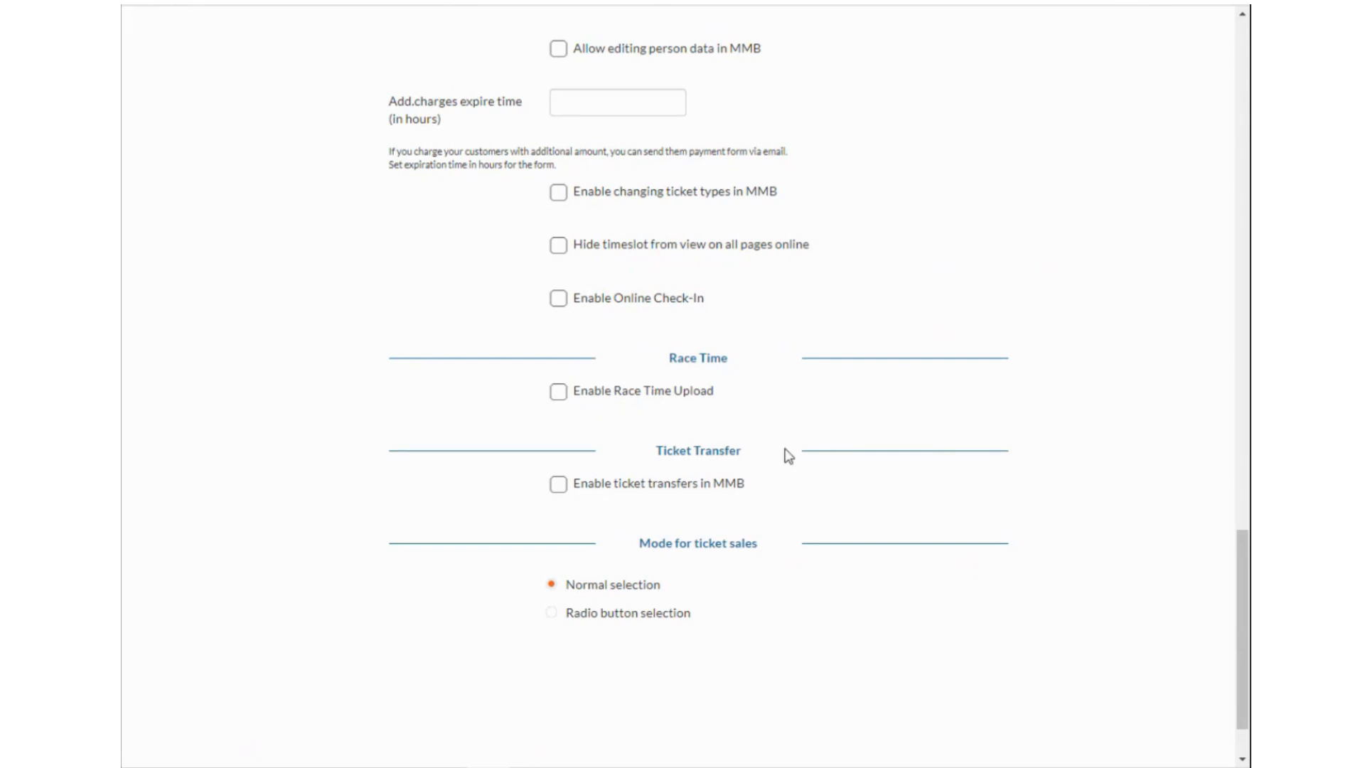
left_click(558, 486)
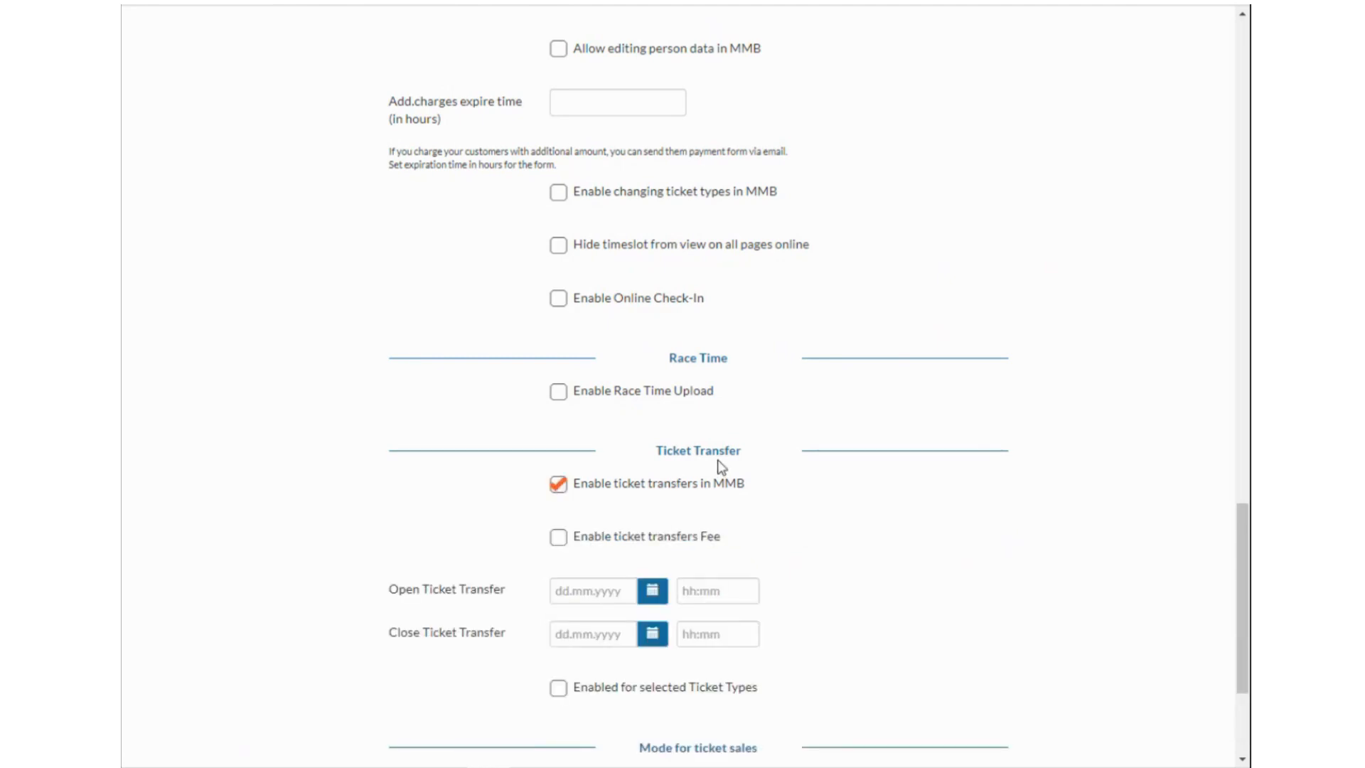
scroll(749, 497, "down", 3)
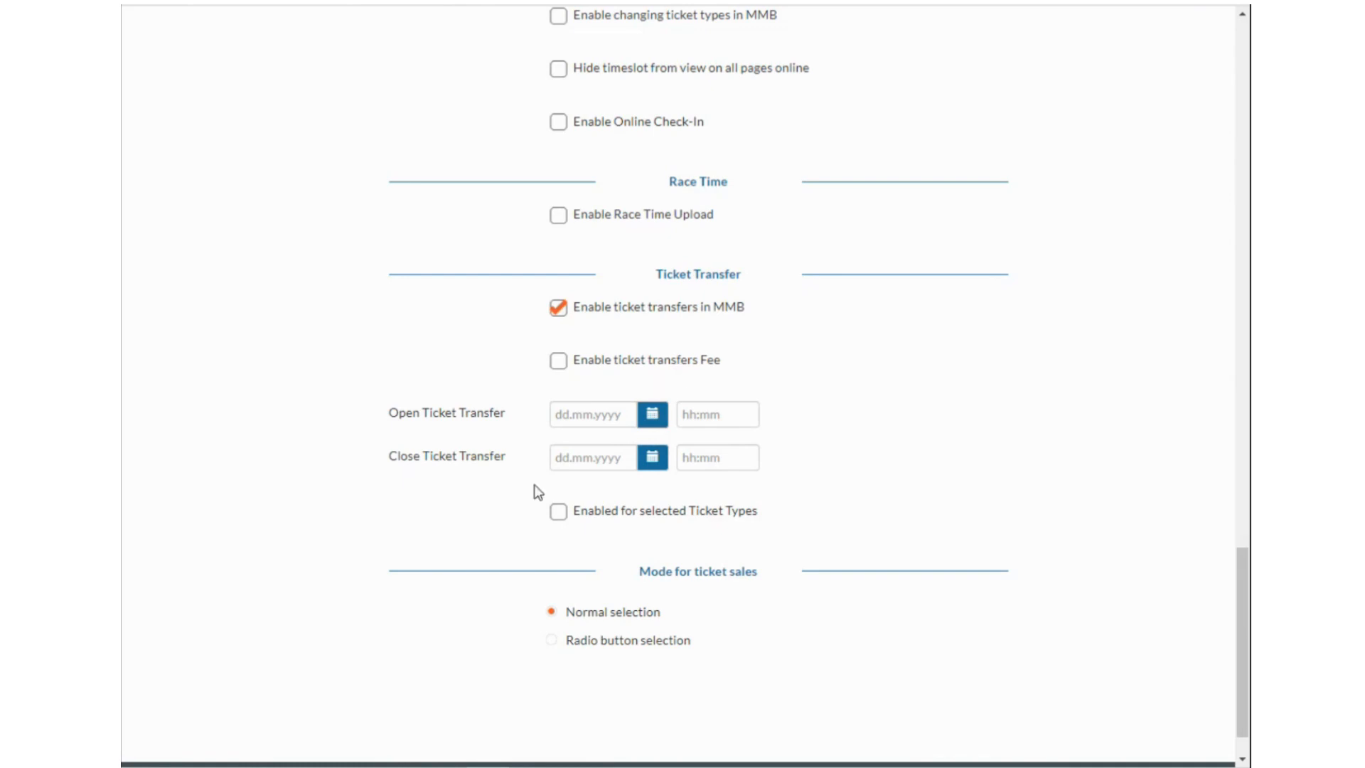
left_click(559, 515)
Try the ticket transfer fee with its 0.00 value, then switch the fee back off.
left_click(557, 361)
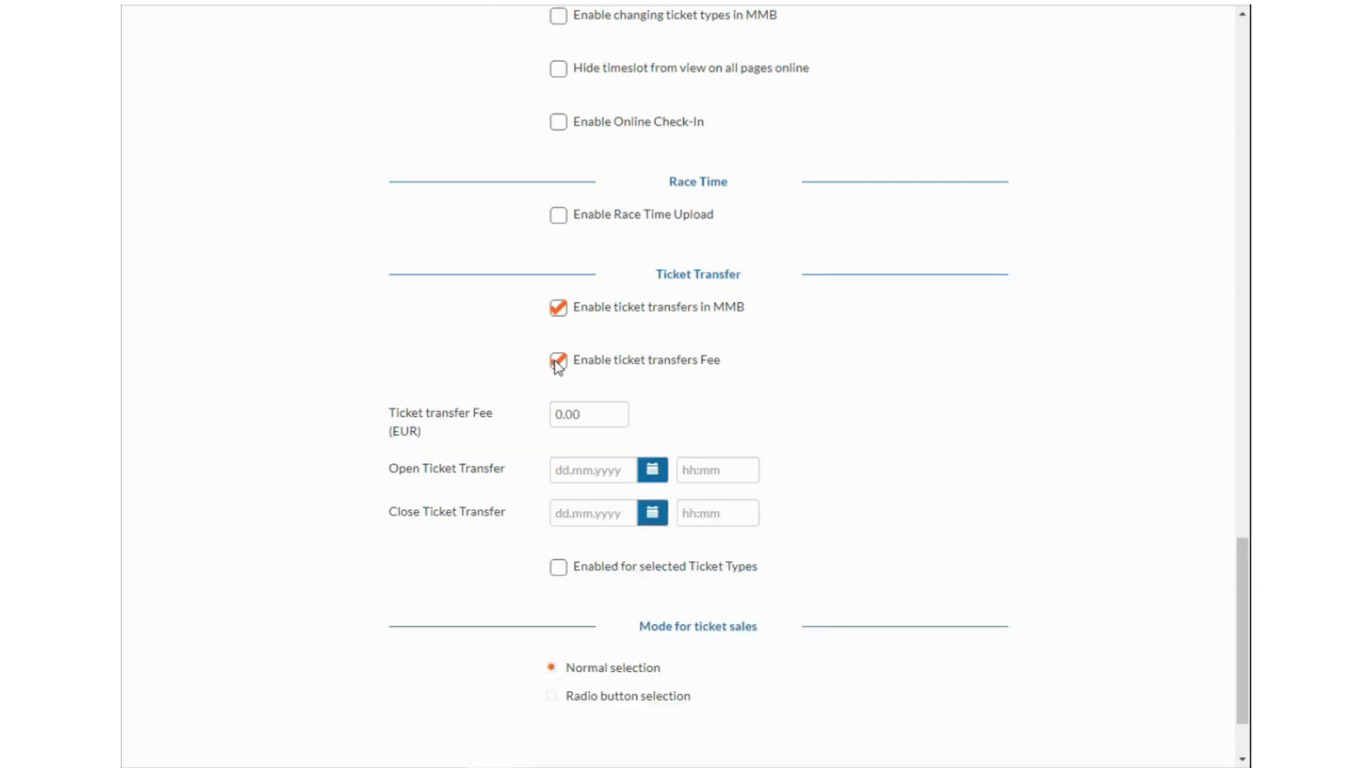
double_click(593, 414)
left_click(704, 403)
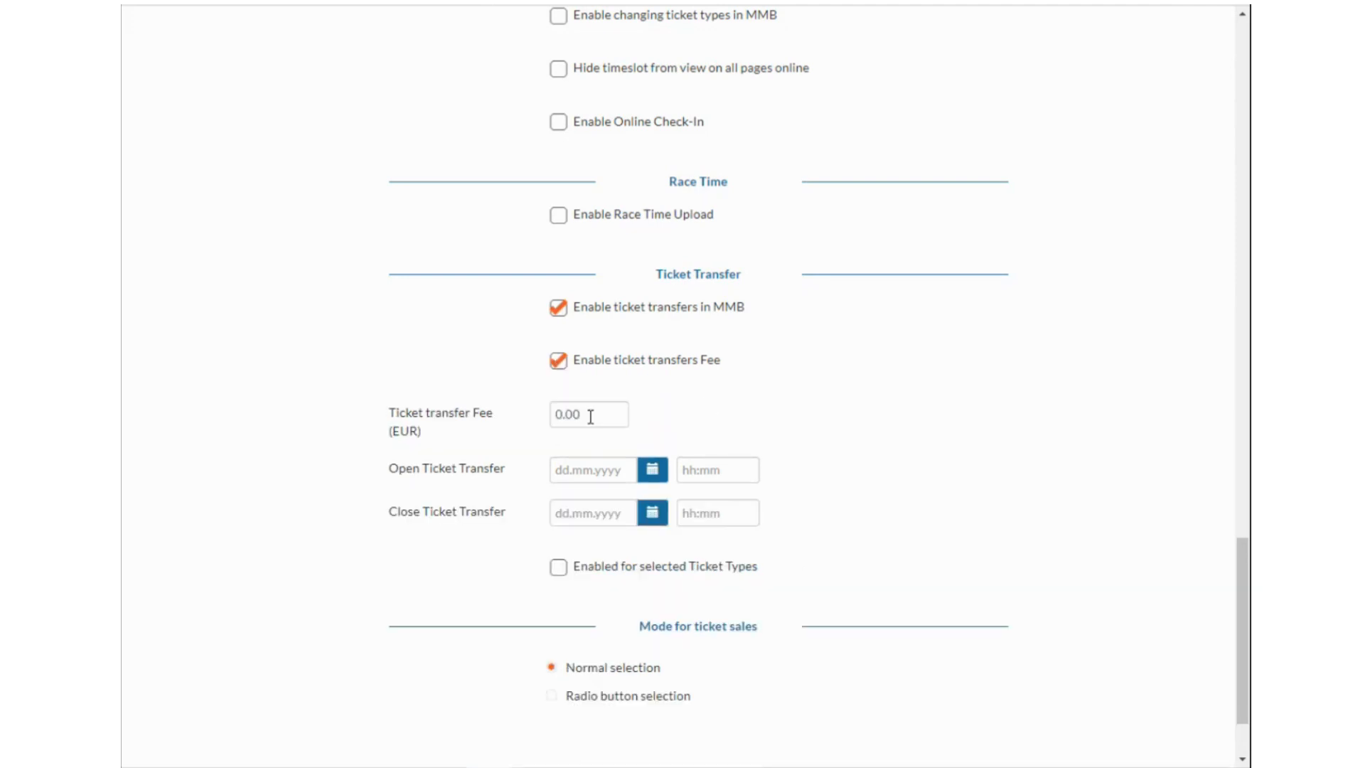
left_click(565, 364)
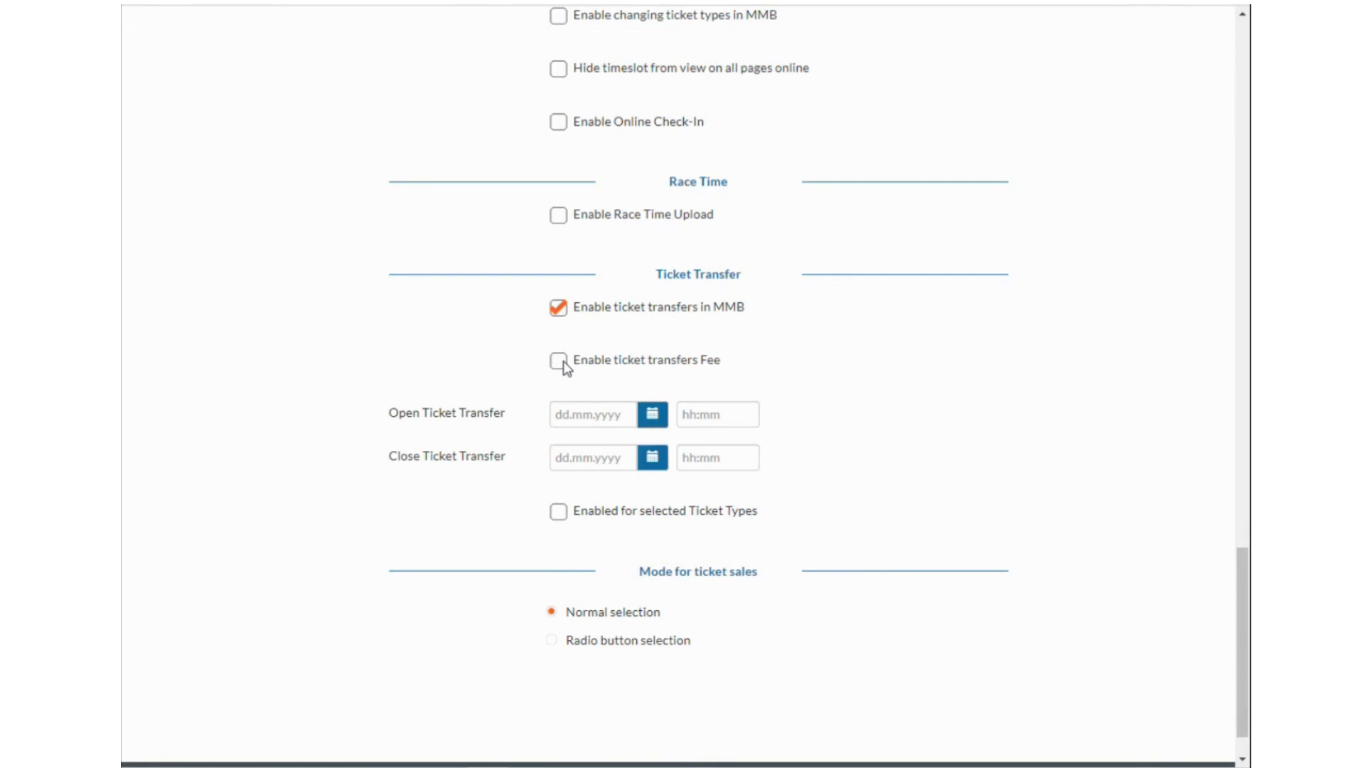
Scroll to the top of the Fun Walk form and bring up the Organiser Hub site.
scroll(729, 411, "up", 1)
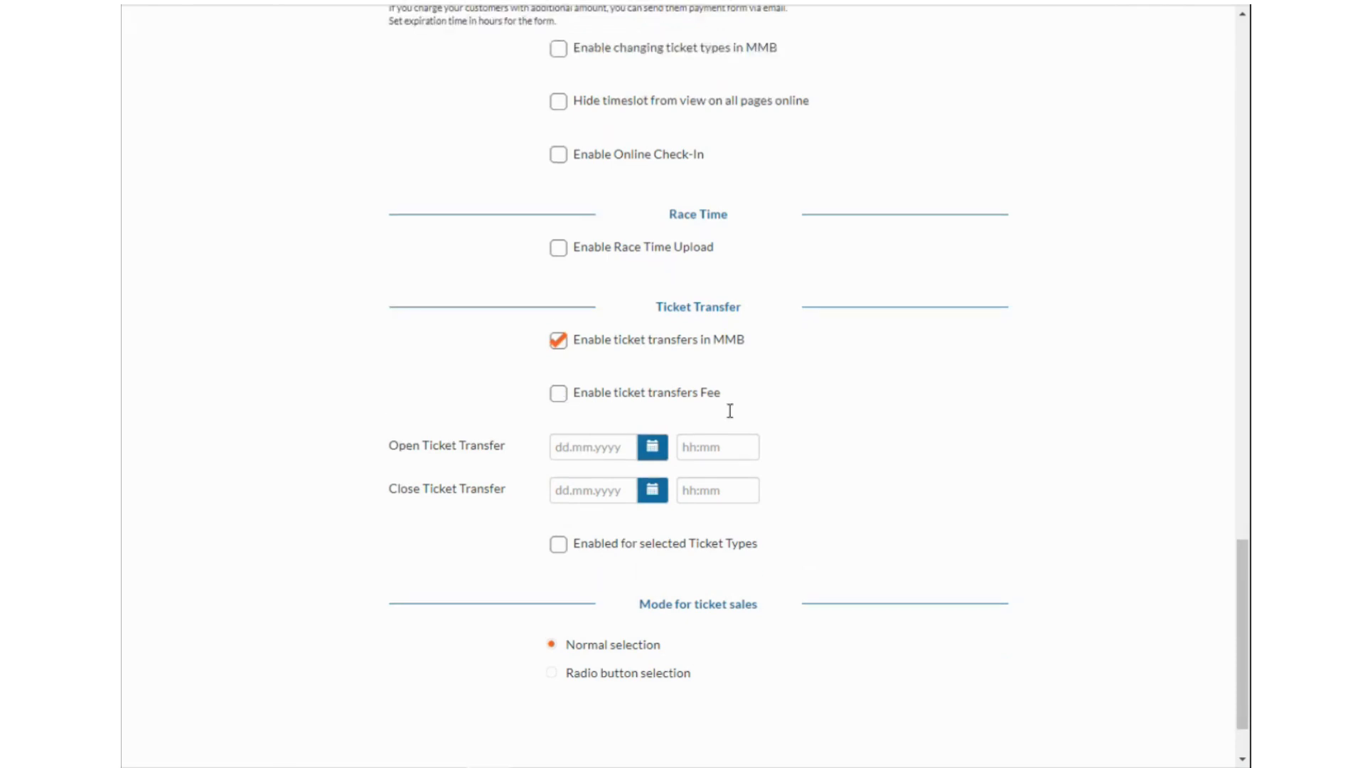
scroll(729, 411, "up", 10)
scroll(765, 483, "up", 13)
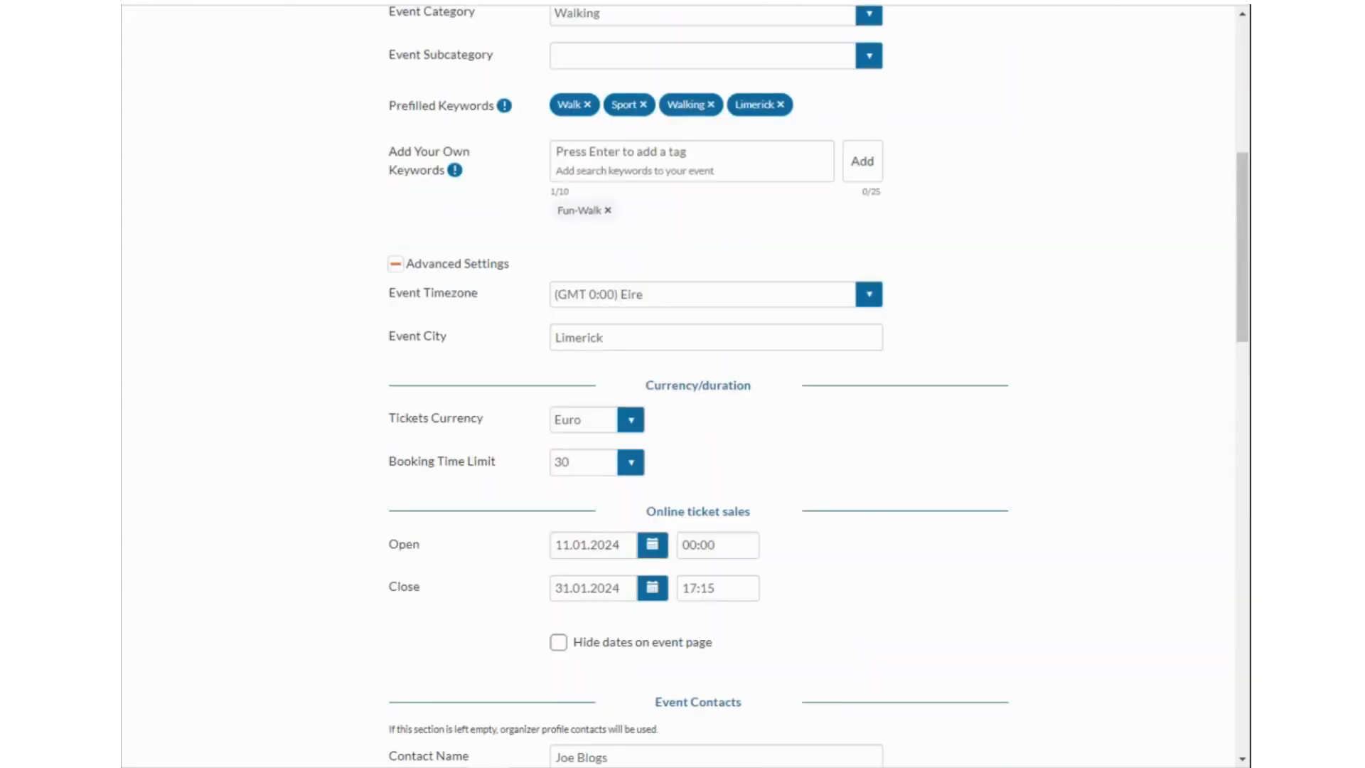
left_click(462, 1)
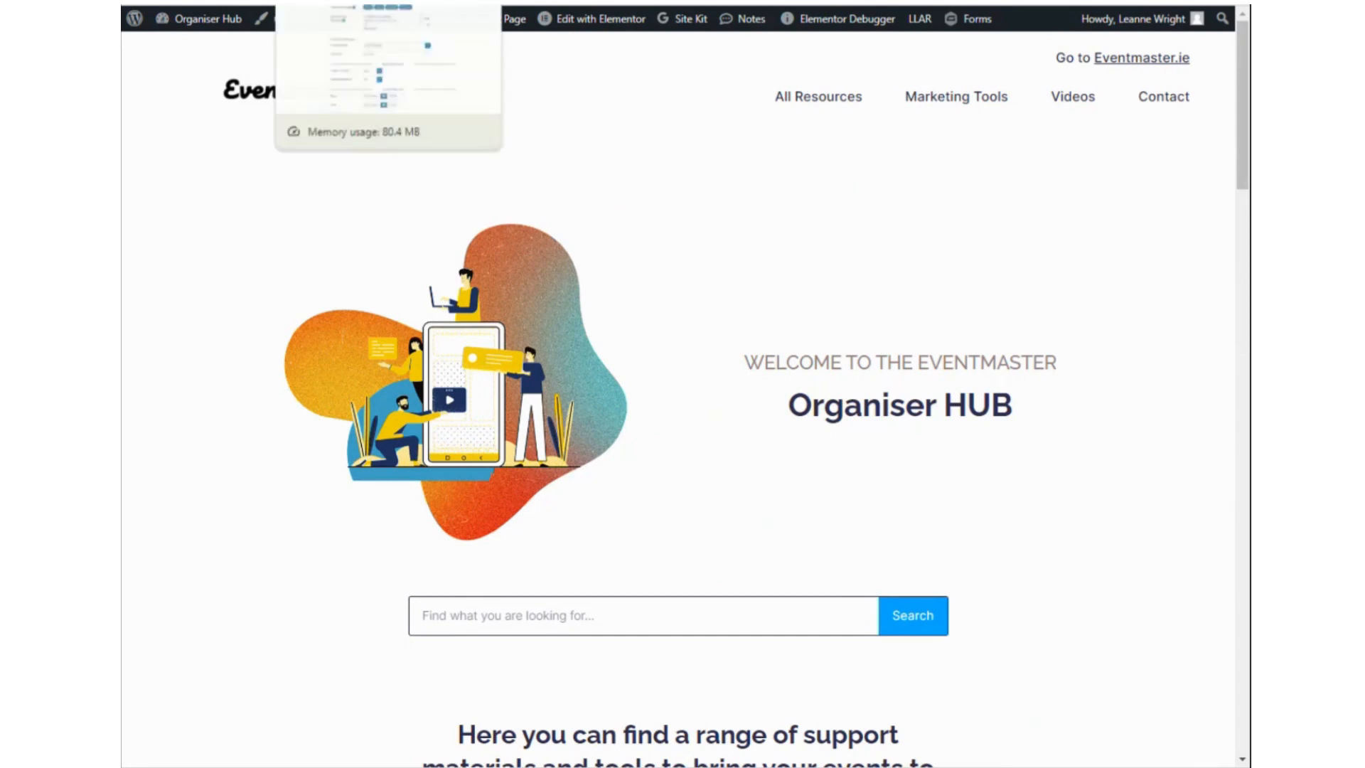
Glance back at the top of the Fun Walk event form.
left_click(370, 2)
scroll(548, 361, "up", 4)
scroll(548, 367, "up", 3)
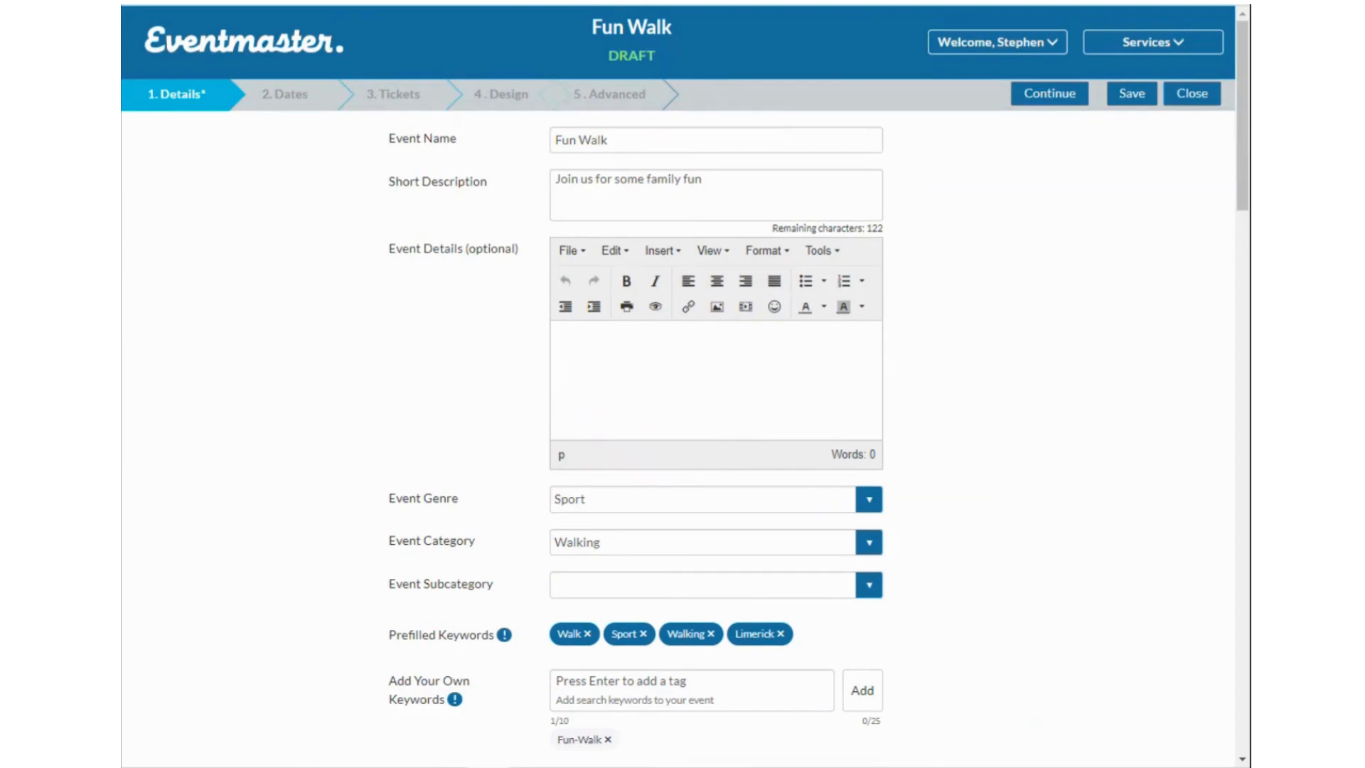
Search the Organiser Hub for 'transfer' and scroll through the results.
left_click(485, 2)
scroll(663, 631, "down", 4)
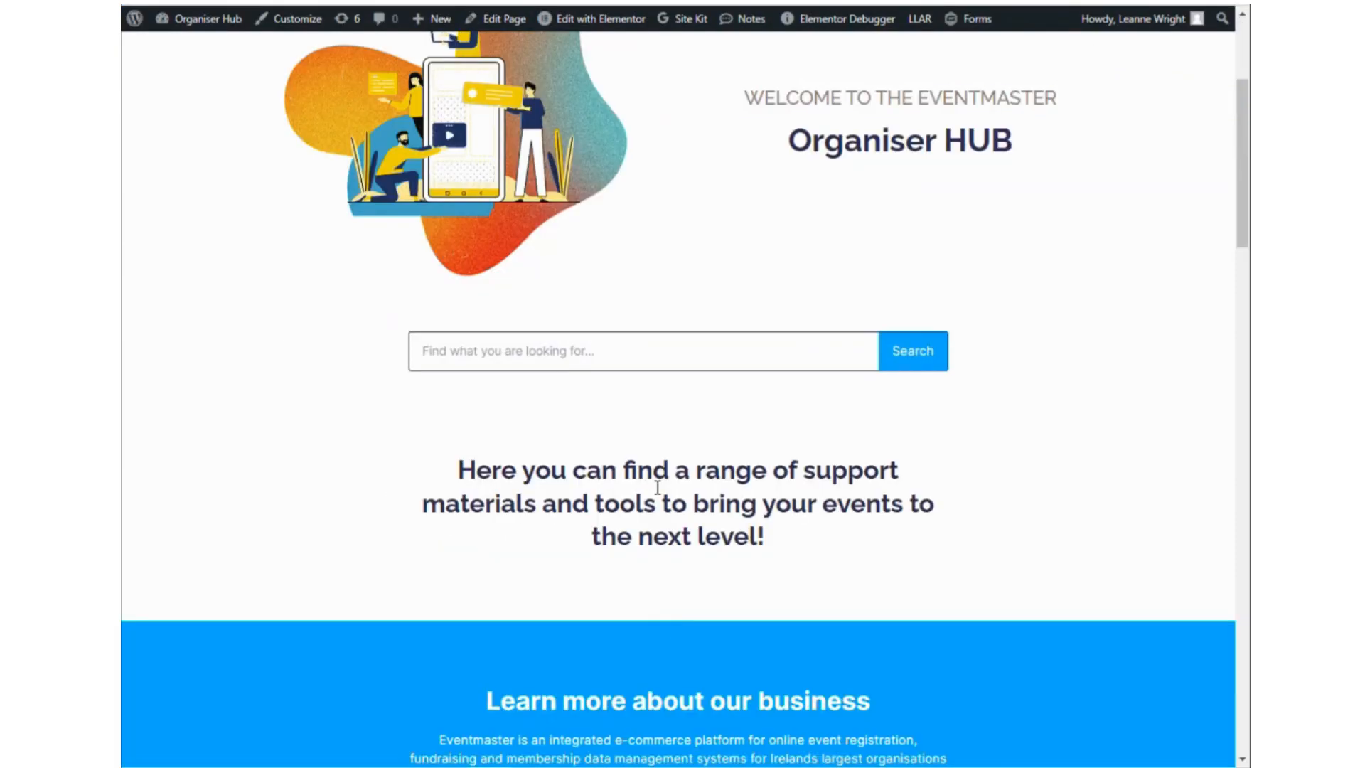
left_click(637, 350)
type("transfer")
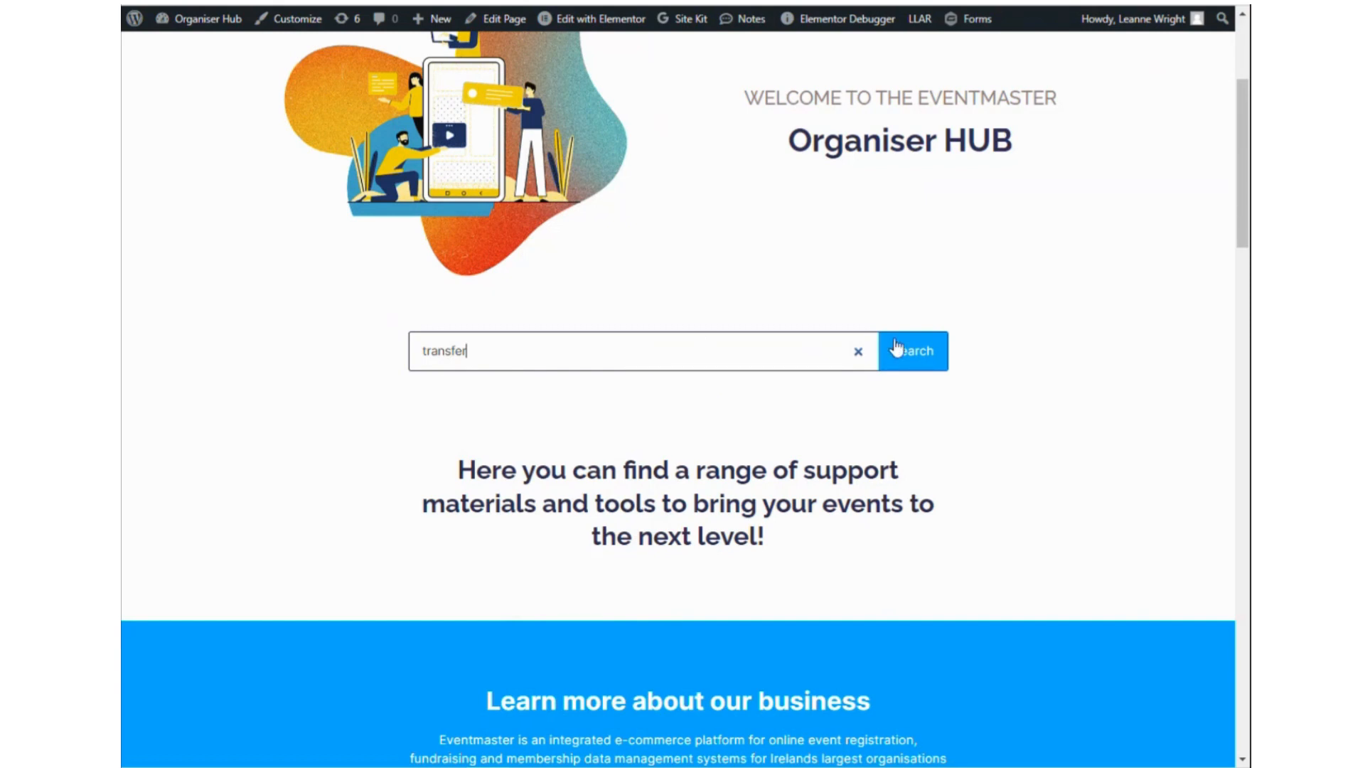
left_click(895, 348)
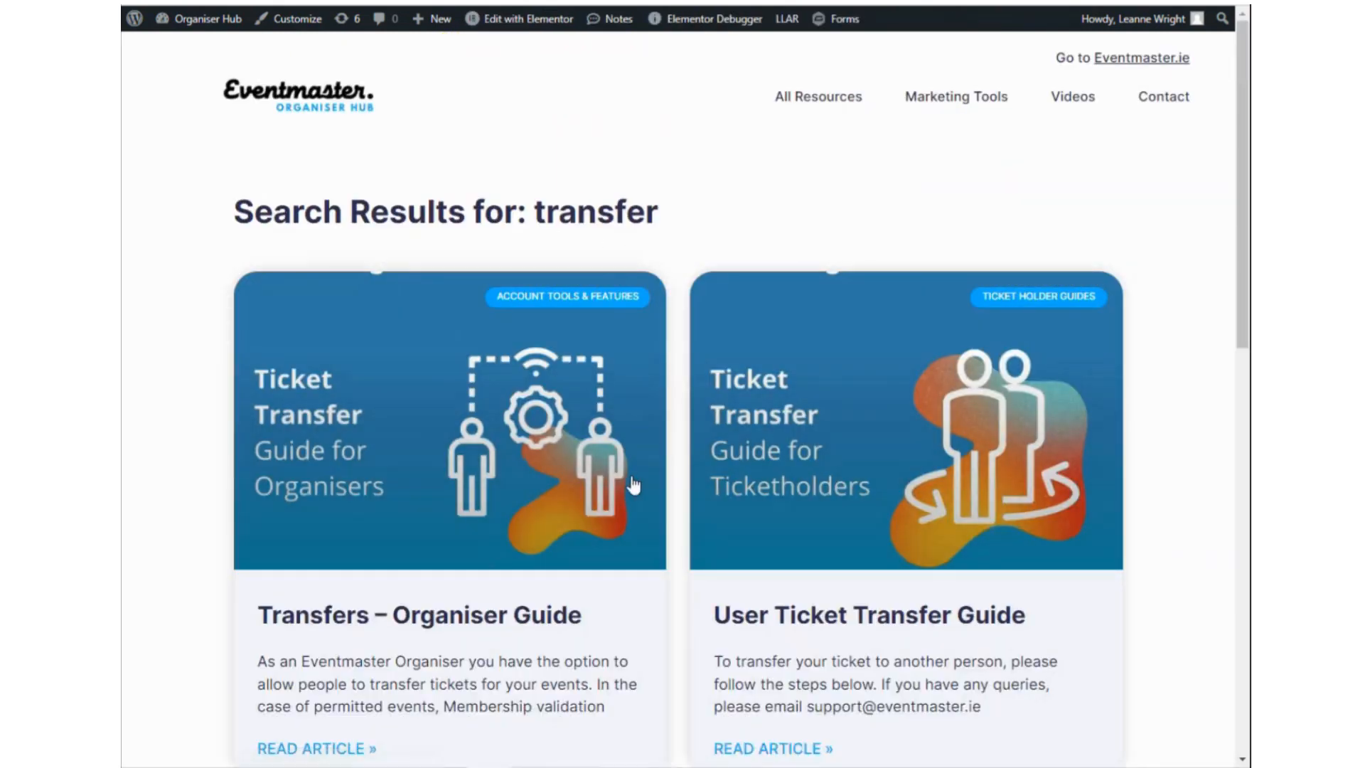
scroll(529, 622, "down", 3)
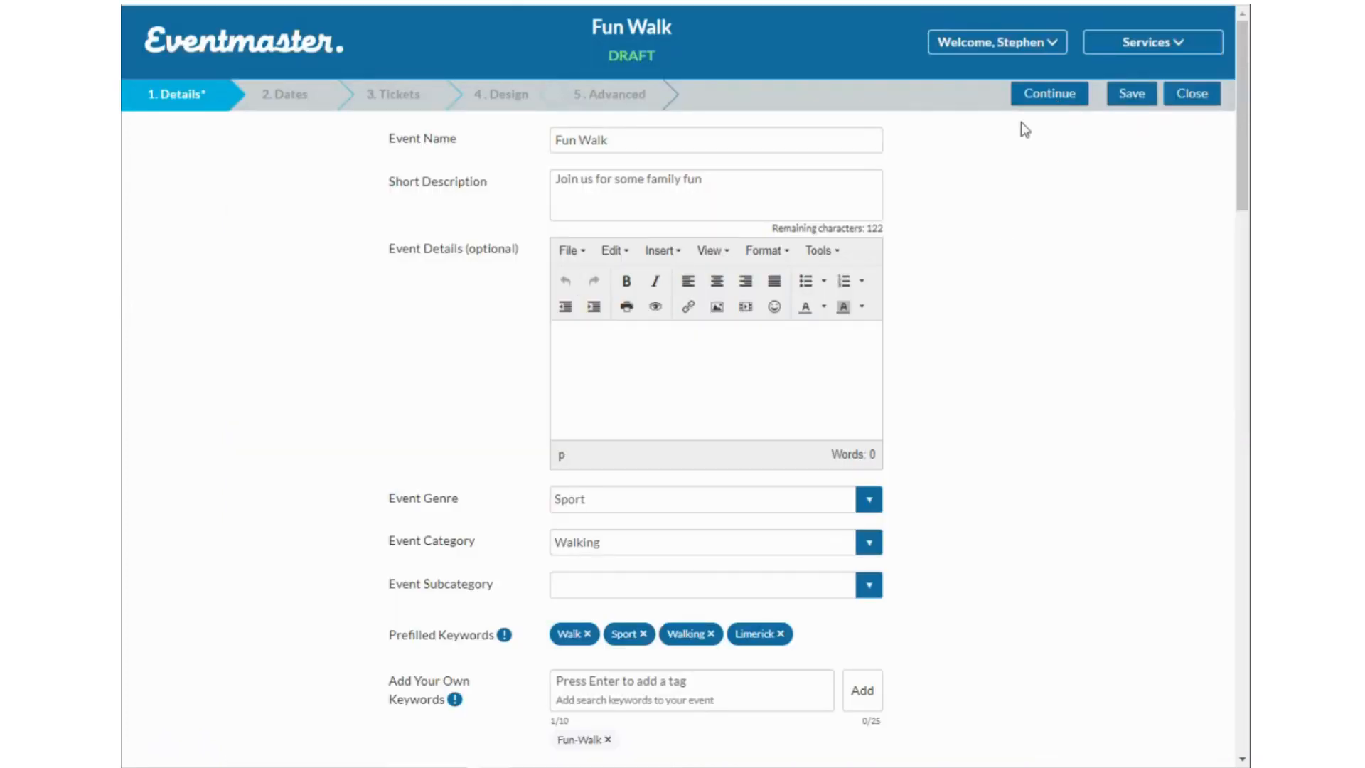
Save the details, add an event date, and name its show 'Fun Walk 2024 - Morning'.
left_click(1064, 100)
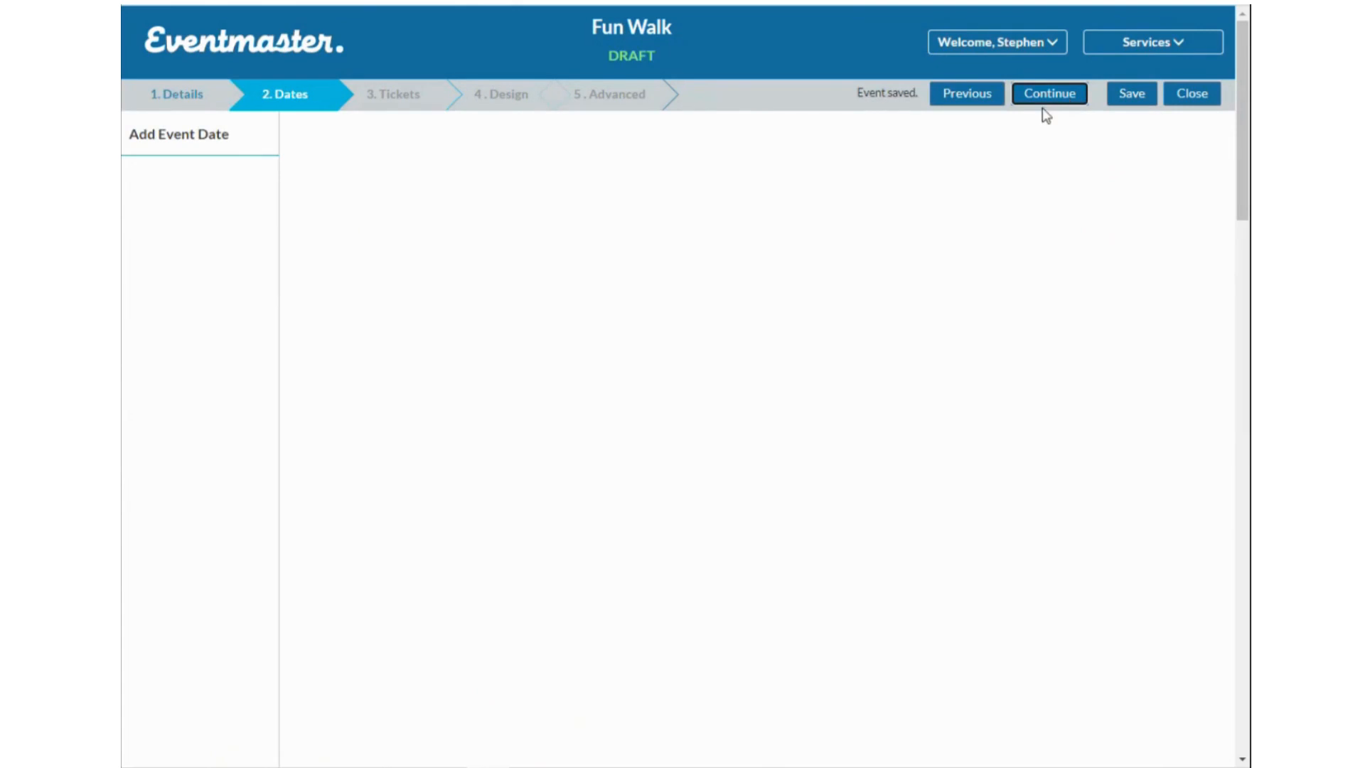
left_click(226, 148)
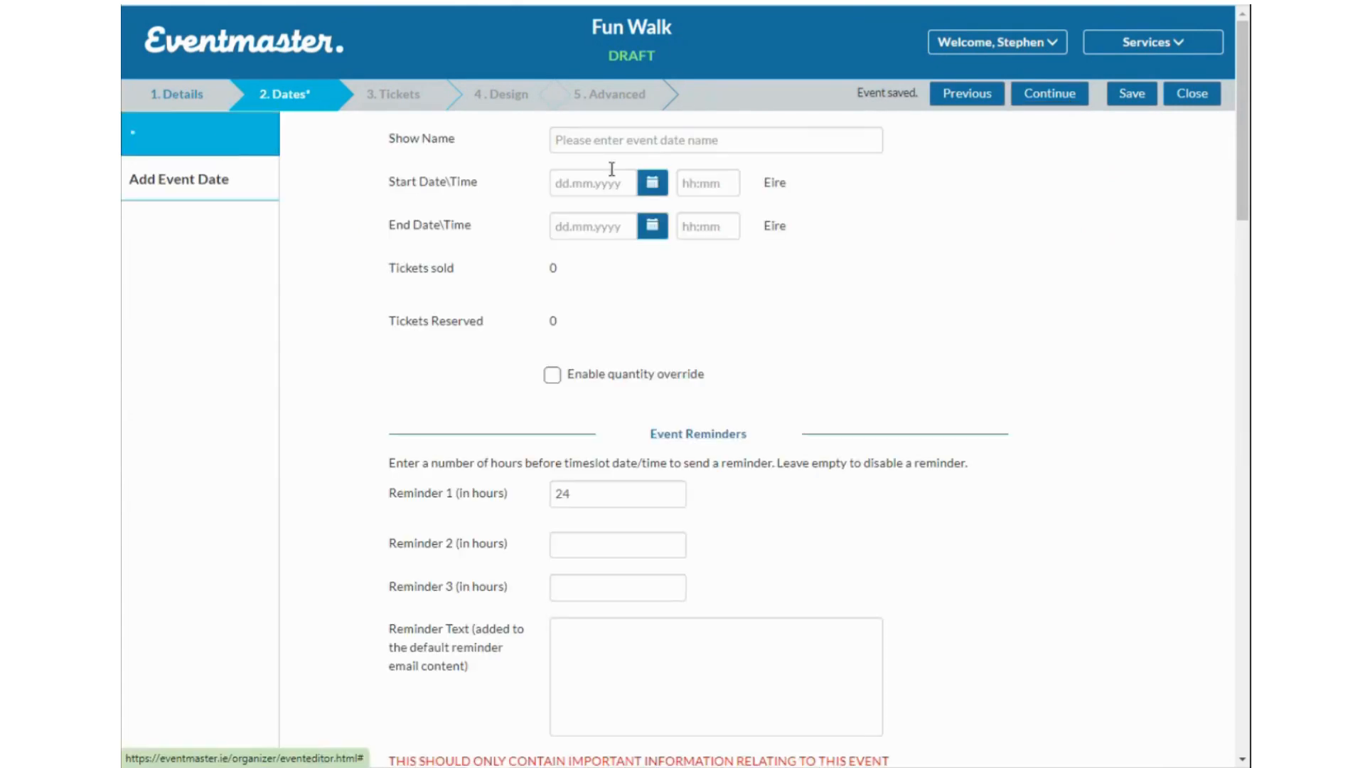
left_click(651, 141)
type("Fun")
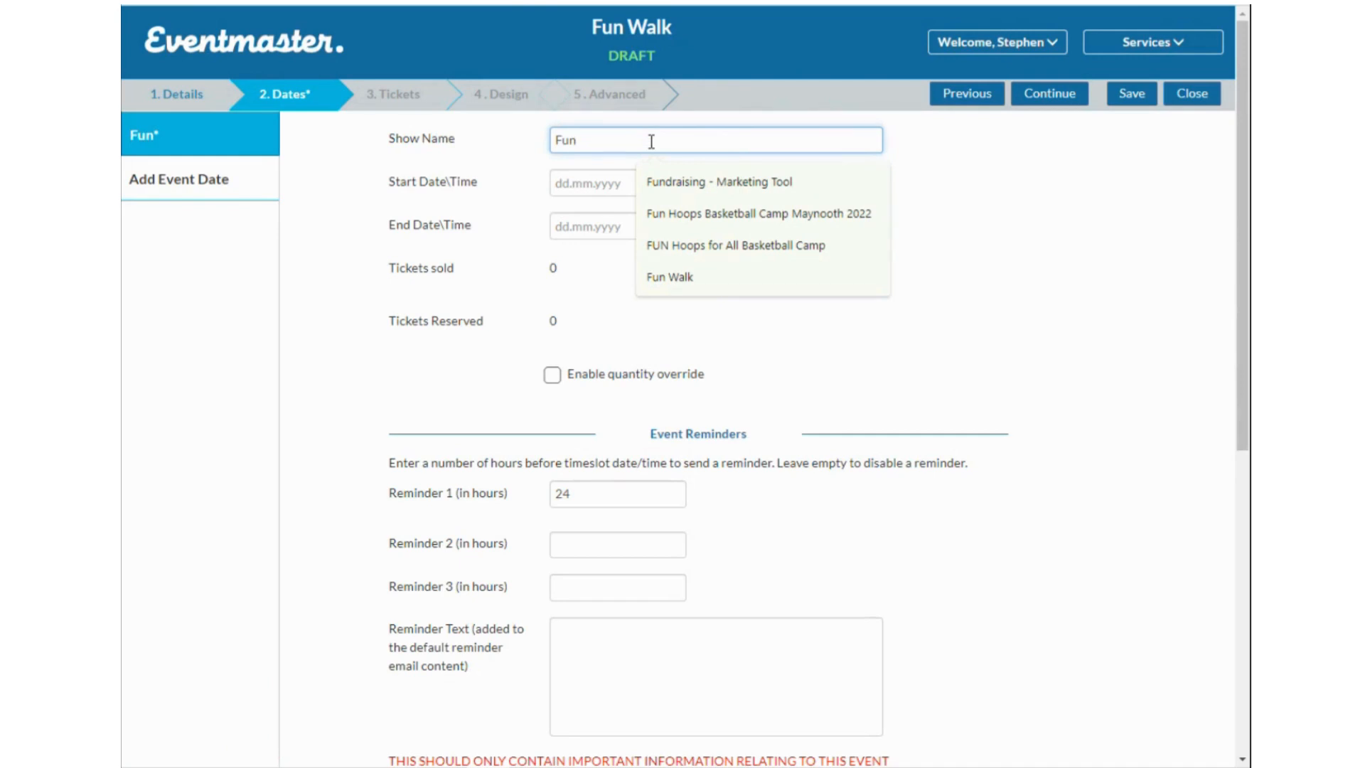
type(" Walk 2024")
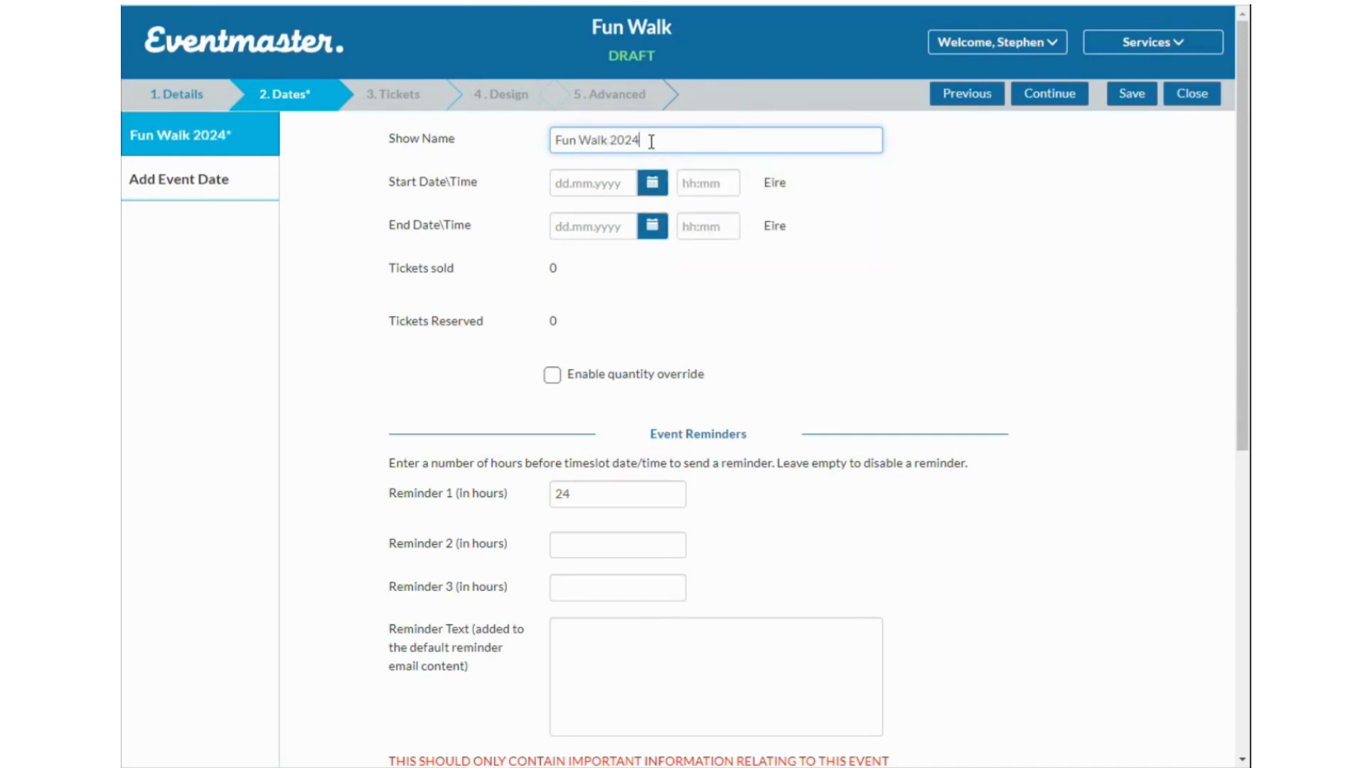
type(" - ")
type("10am Start")
key("BackSpace")
key("BackSpace")
key("BackSpace")
key("BackSpace")
key("BackSpace")
key("BackSpace")
key("BackSpace")
key("BackSpace")
key("BackSpace")
key("BackSpace")
type("Mao")
key("BackSpace")
key("BackSpace")
type("orning")
left_click(652, 183)
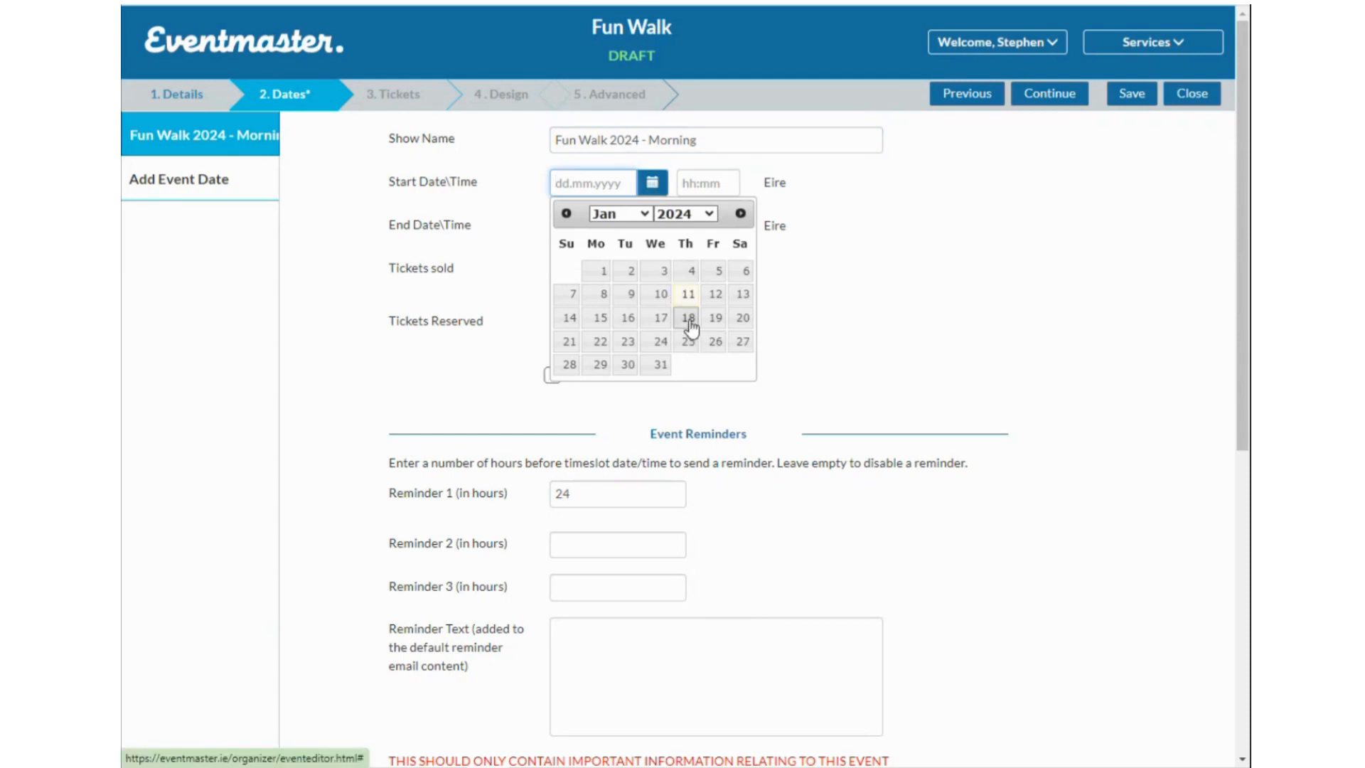
Set the start and end dates to 18 January 2024 and the start time to 10:00.
left_click(688, 319)
left_click(650, 225)
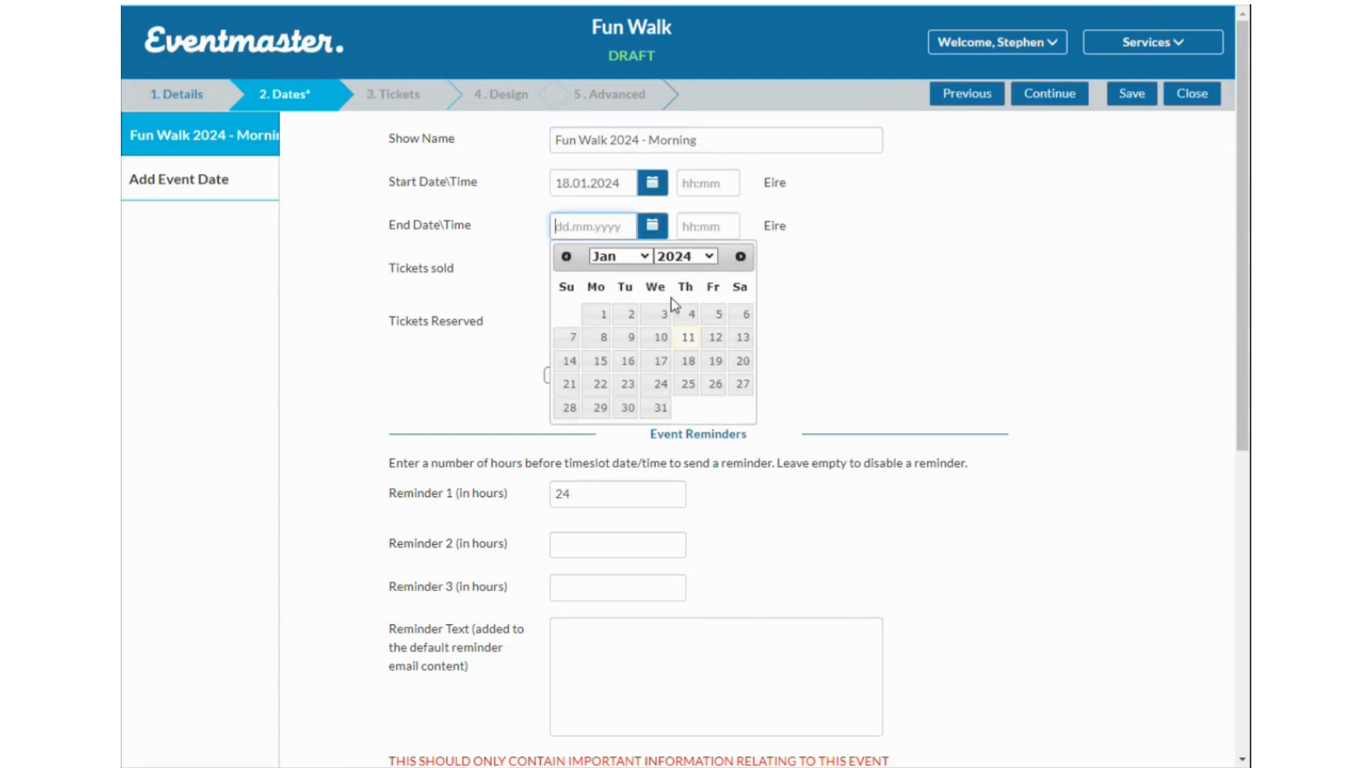
left_click(688, 361)
left_click(701, 182)
left_click_drag(739, 281, 744, 211)
scroll(728, 299, "down", 4)
left_click(738, 353)
left_click(738, 356)
left_click(739, 356)
left_click(738, 355)
left_click(738, 355)
left_click(739, 356)
left_click(739, 355)
left_click(739, 355)
left_click(738, 355)
left_click(739, 356)
left_click(739, 356)
left_click(739, 356)
left_click(739, 356)
left_click(740, 356)
left_click(739, 356)
left_click(739, 357)
left_click(739, 354)
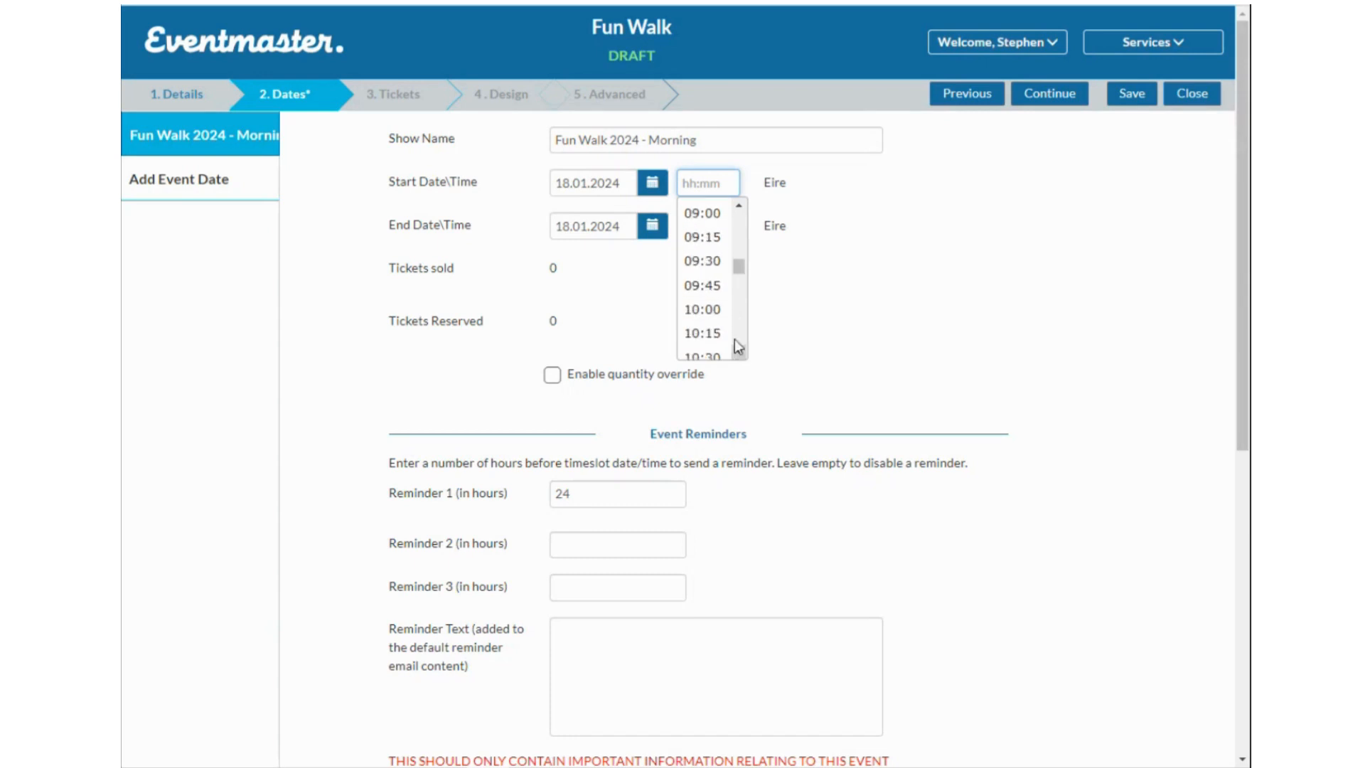
left_click(717, 310)
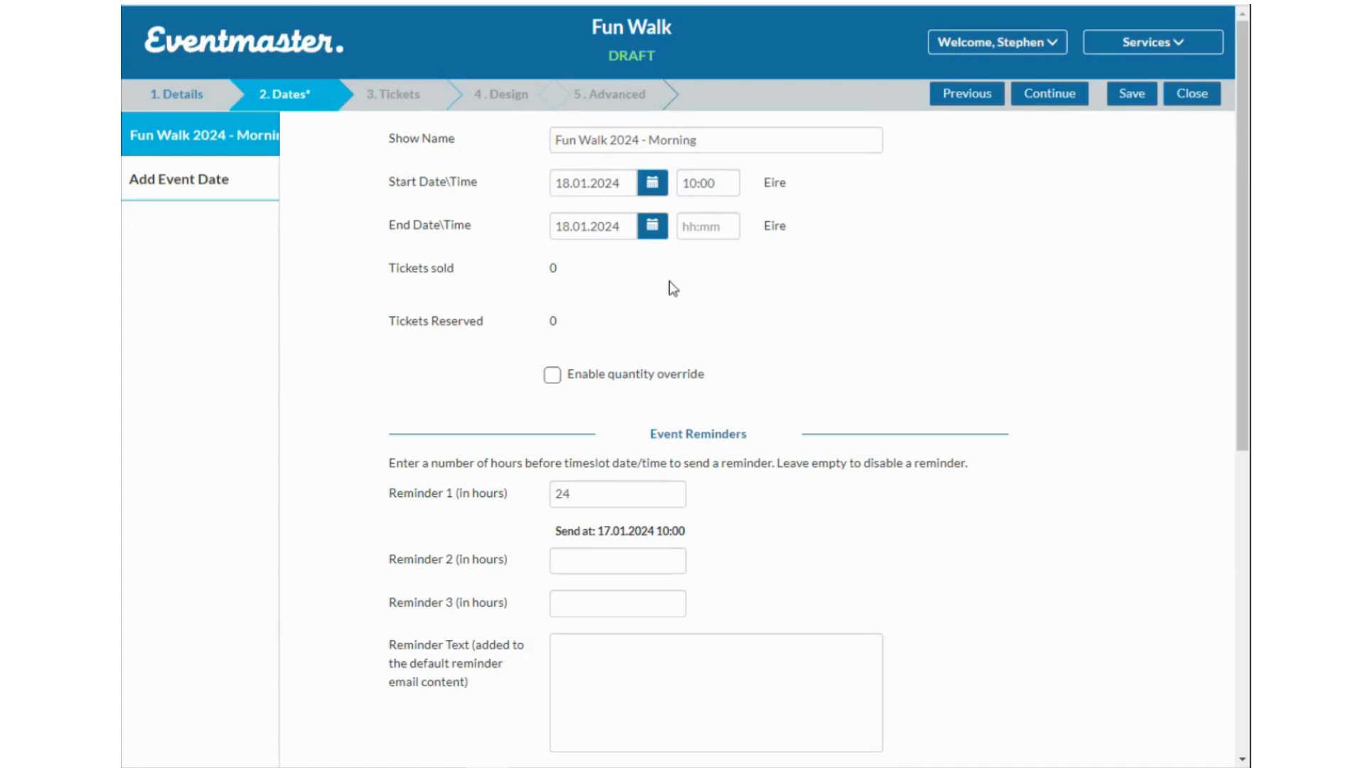
Keep the end date on 18 January and set the end time to 12:15.
left_click(649, 229)
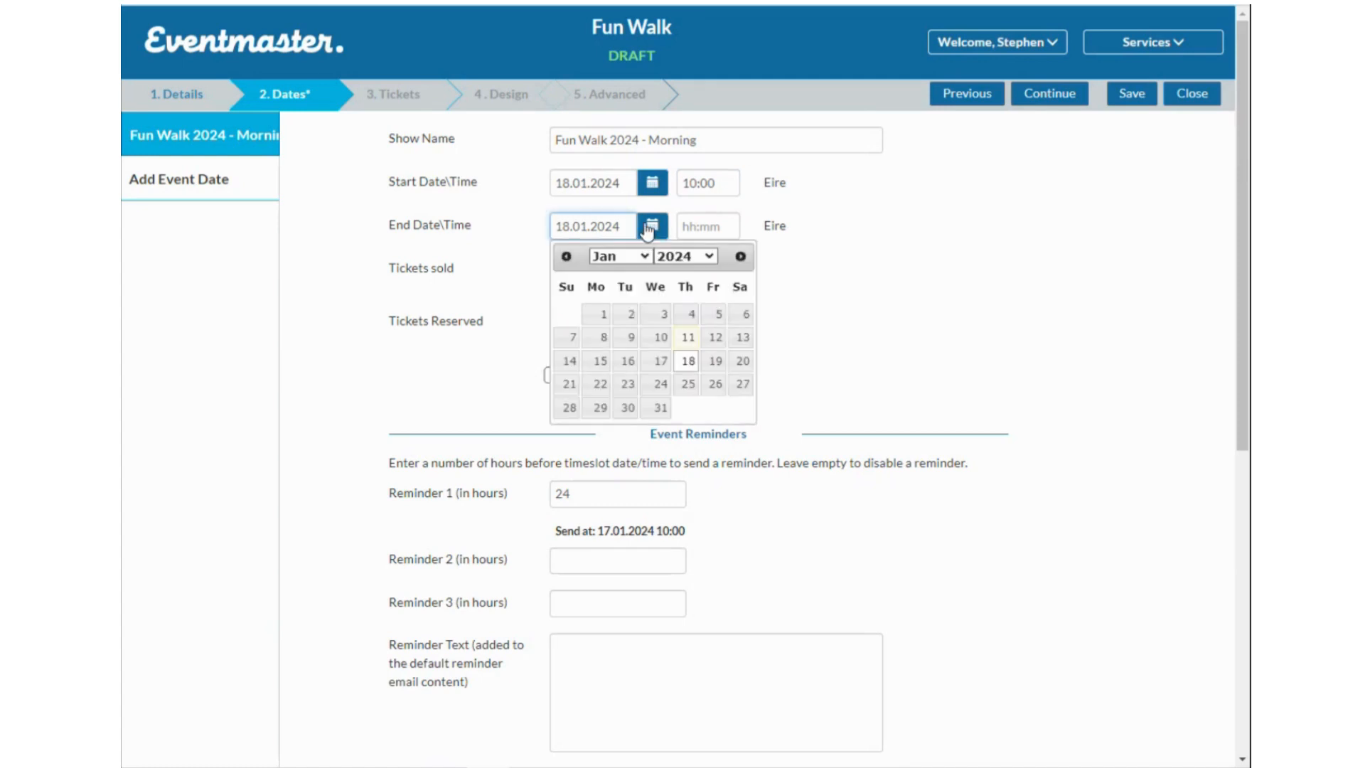
left_click(691, 364)
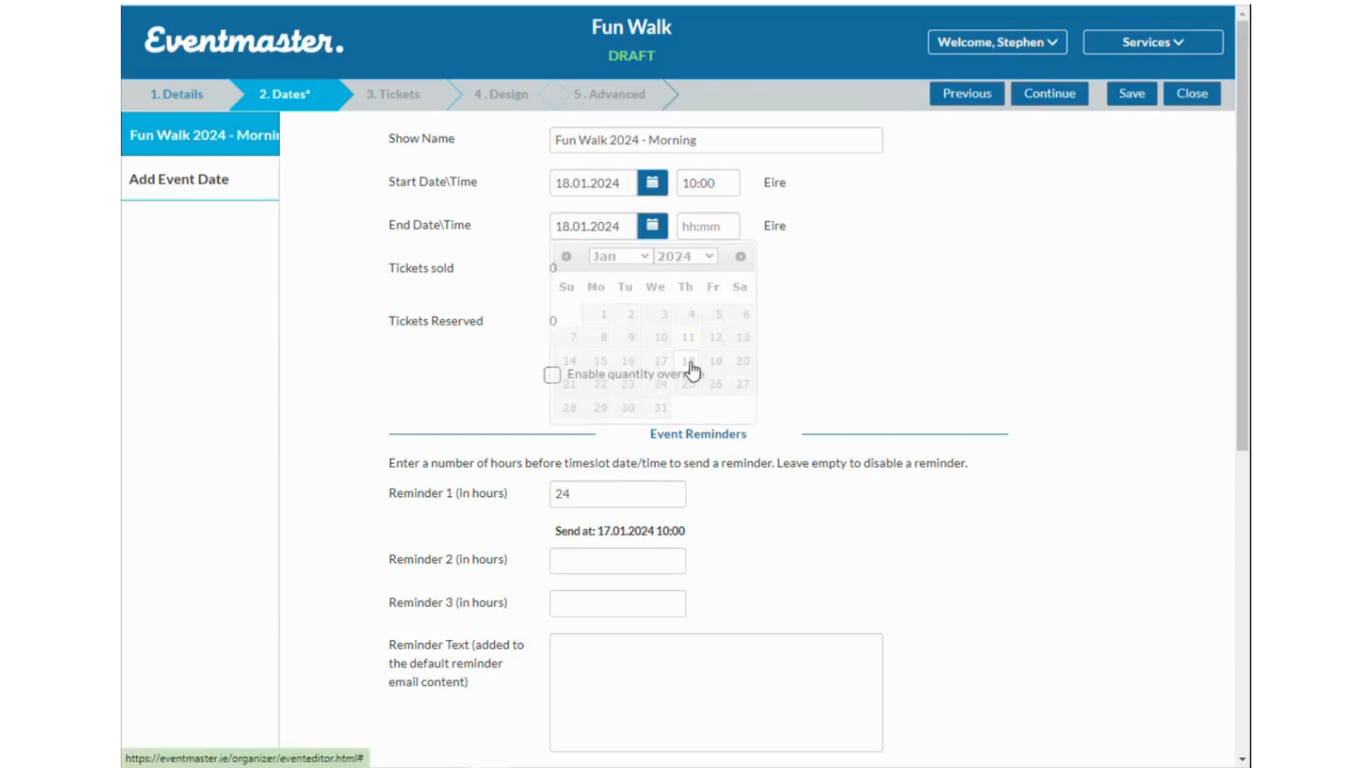
left_click(723, 229)
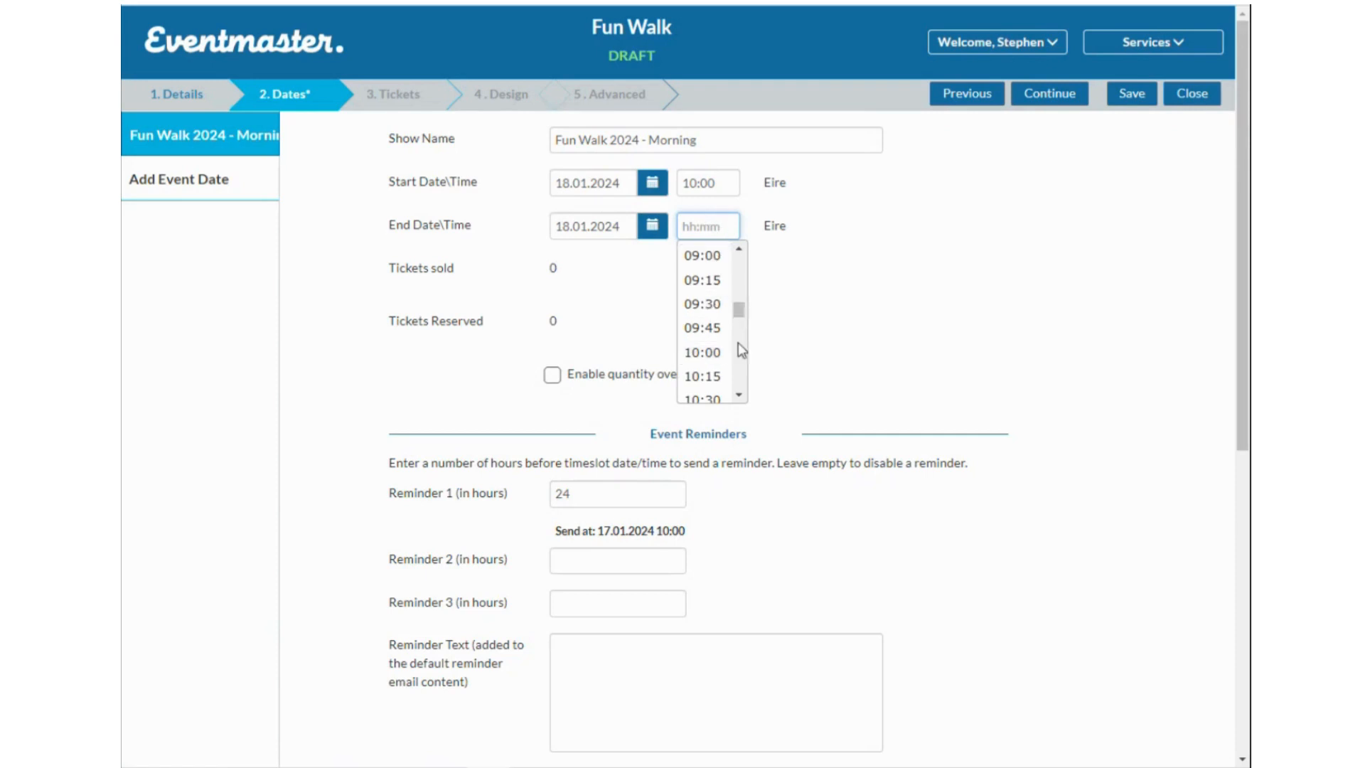
left_click_drag(739, 313, 743, 320)
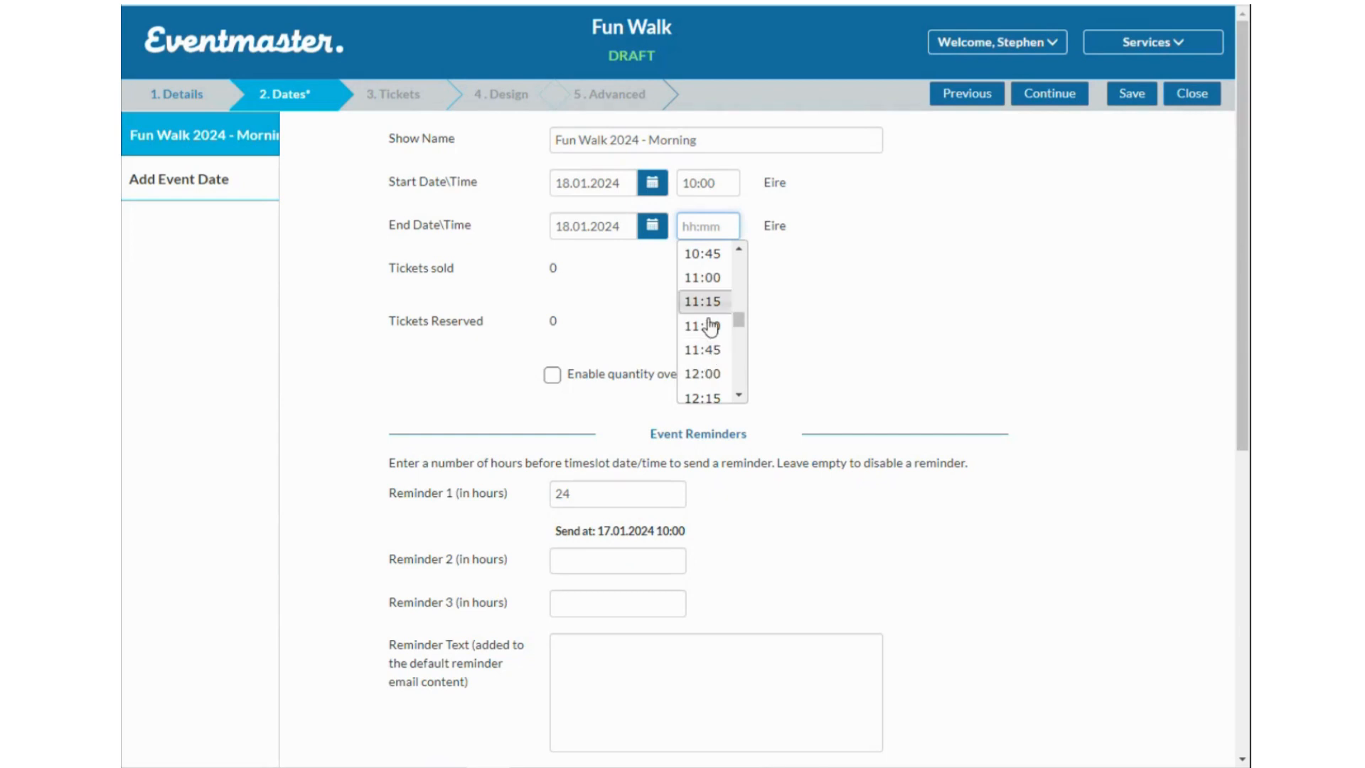
left_click(730, 397)
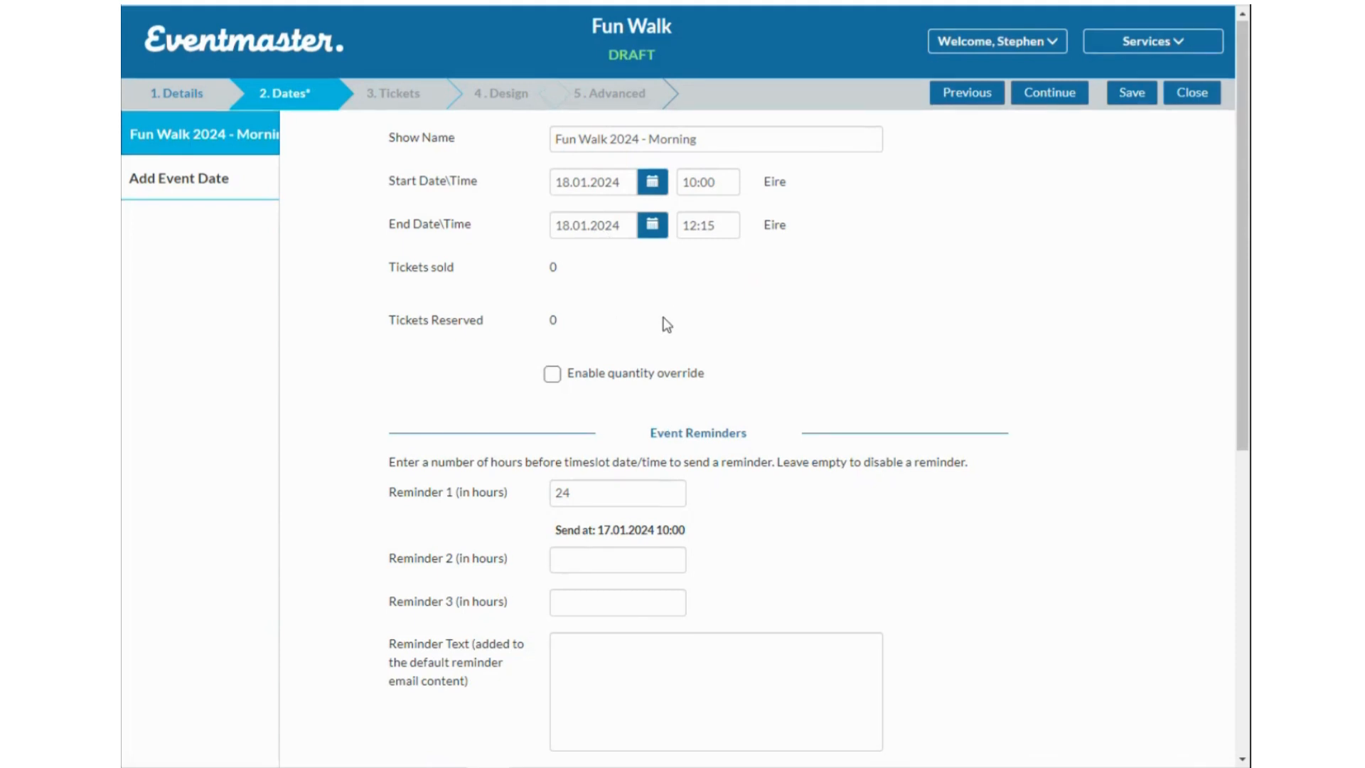
scroll(661, 312, "down", 1)
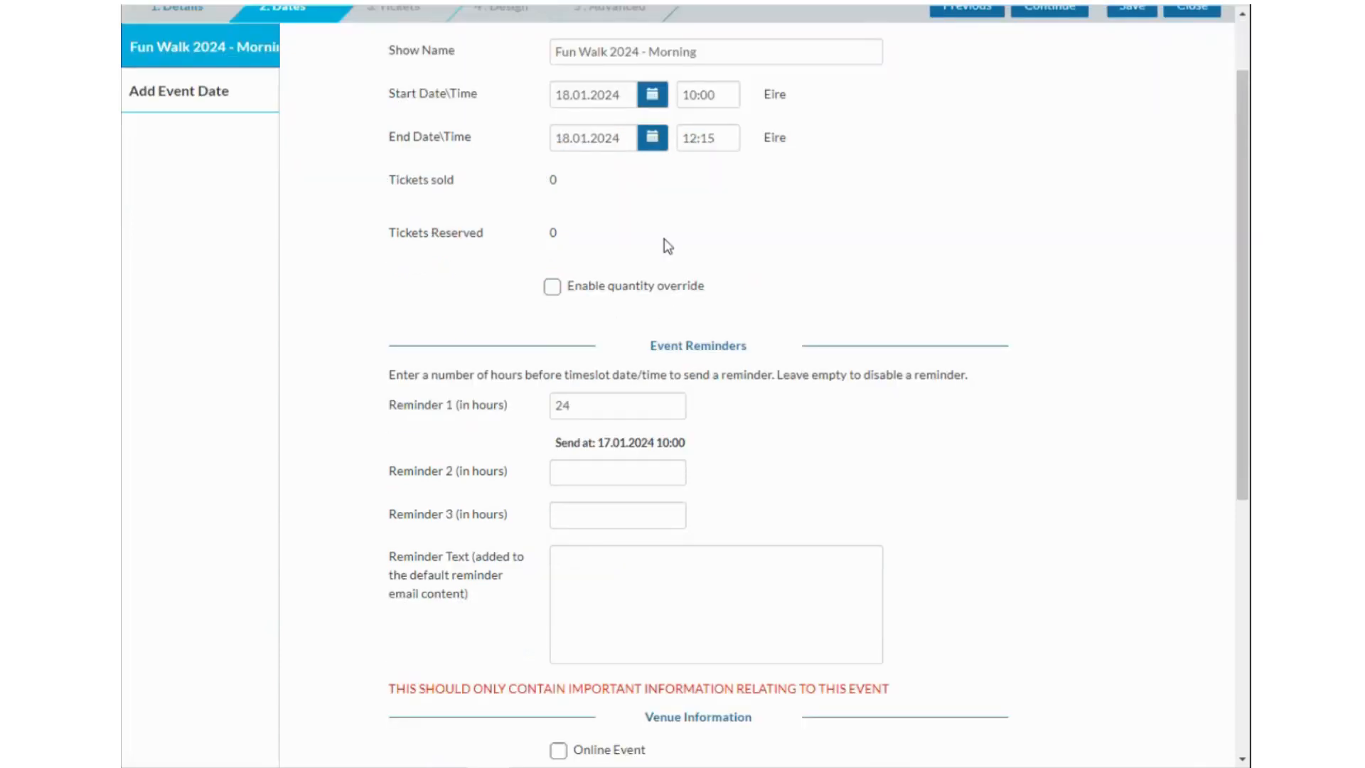
Enable the quantity override for the morning date and enter 750 available places.
left_click(552, 287)
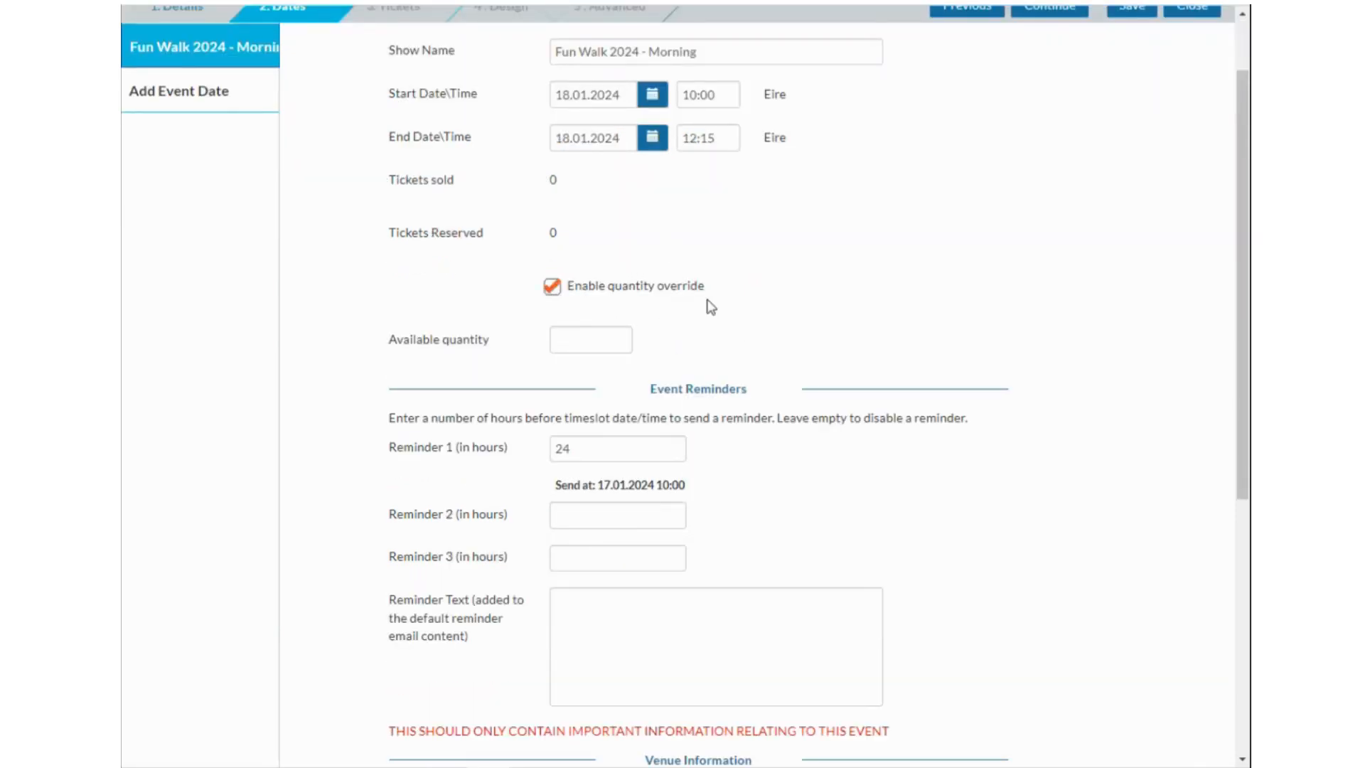
scroll(714, 307, "up", 1)
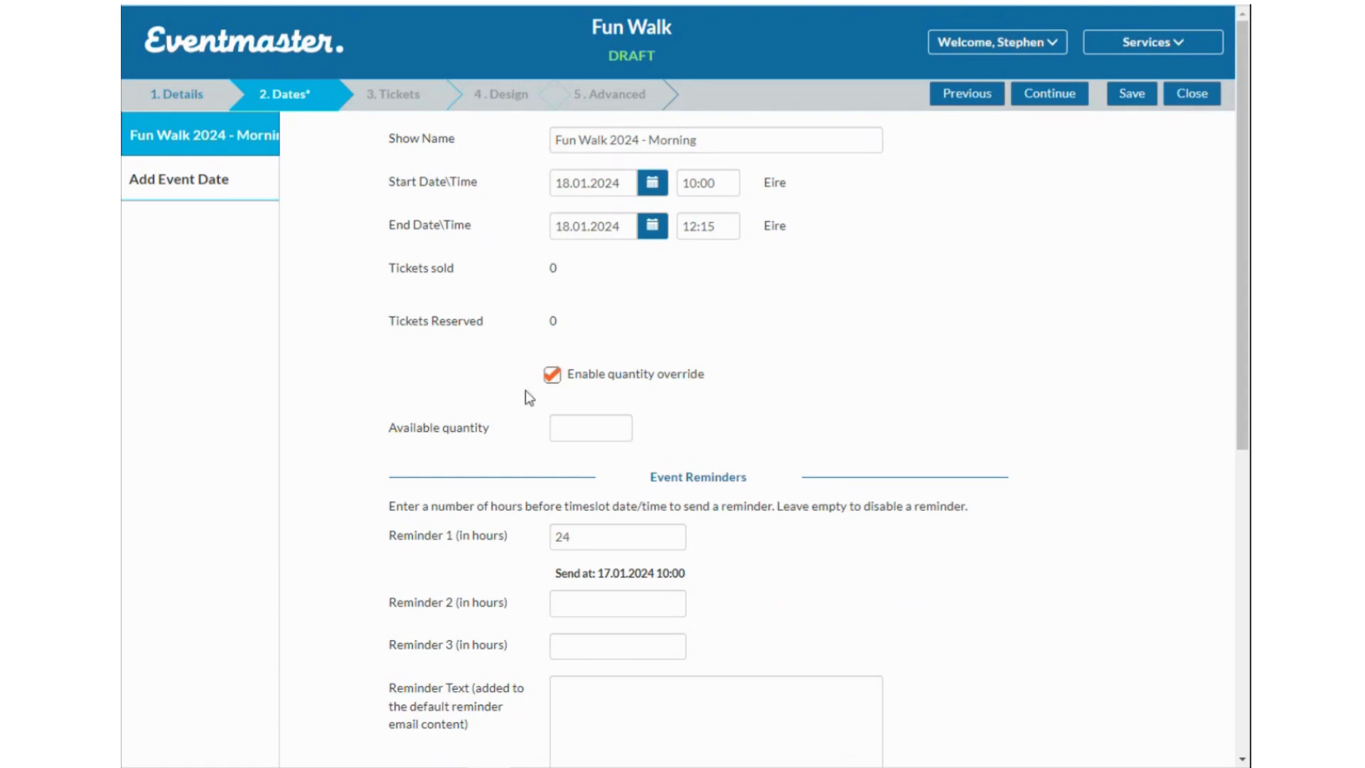
left_click(569, 430)
type("750")
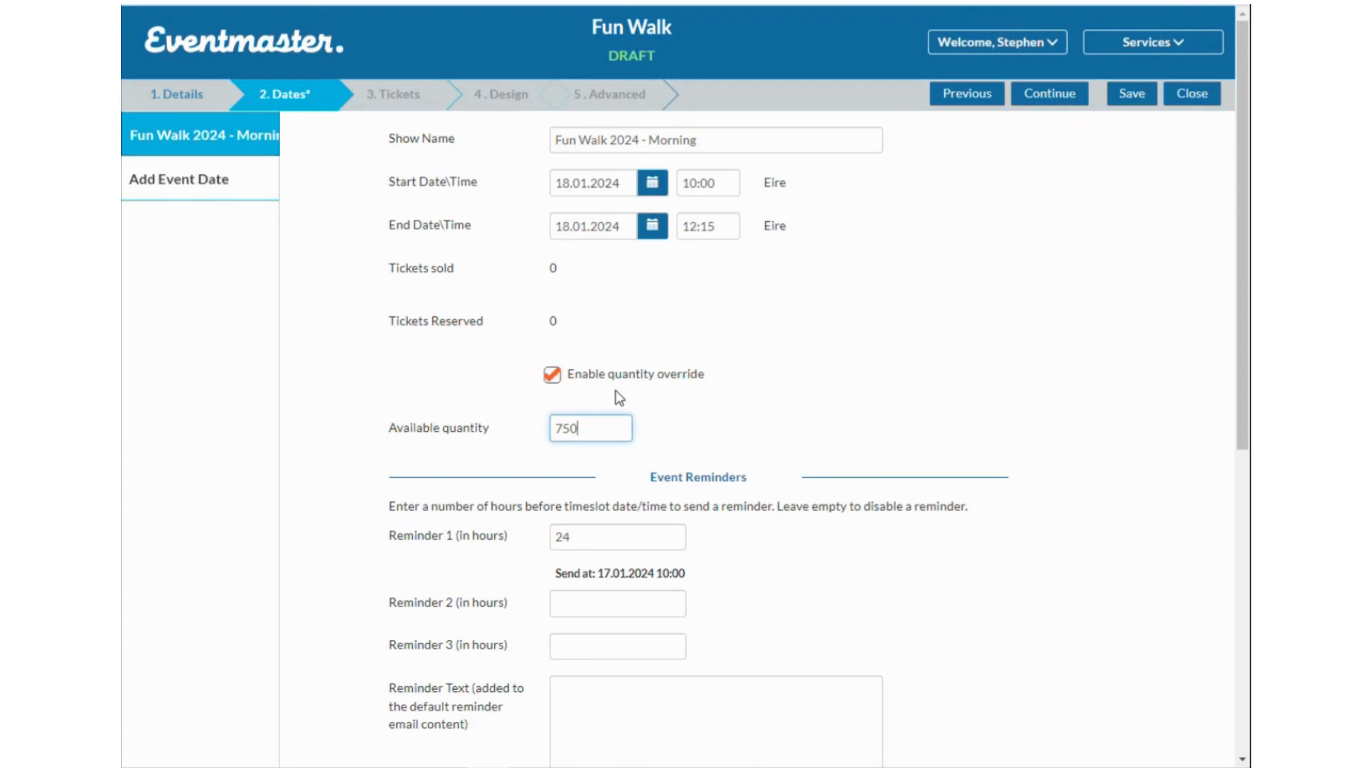
scroll(603, 447, "down", 2)
scroll(694, 405, "up", 2)
scroll(605, 435, "down", 1)
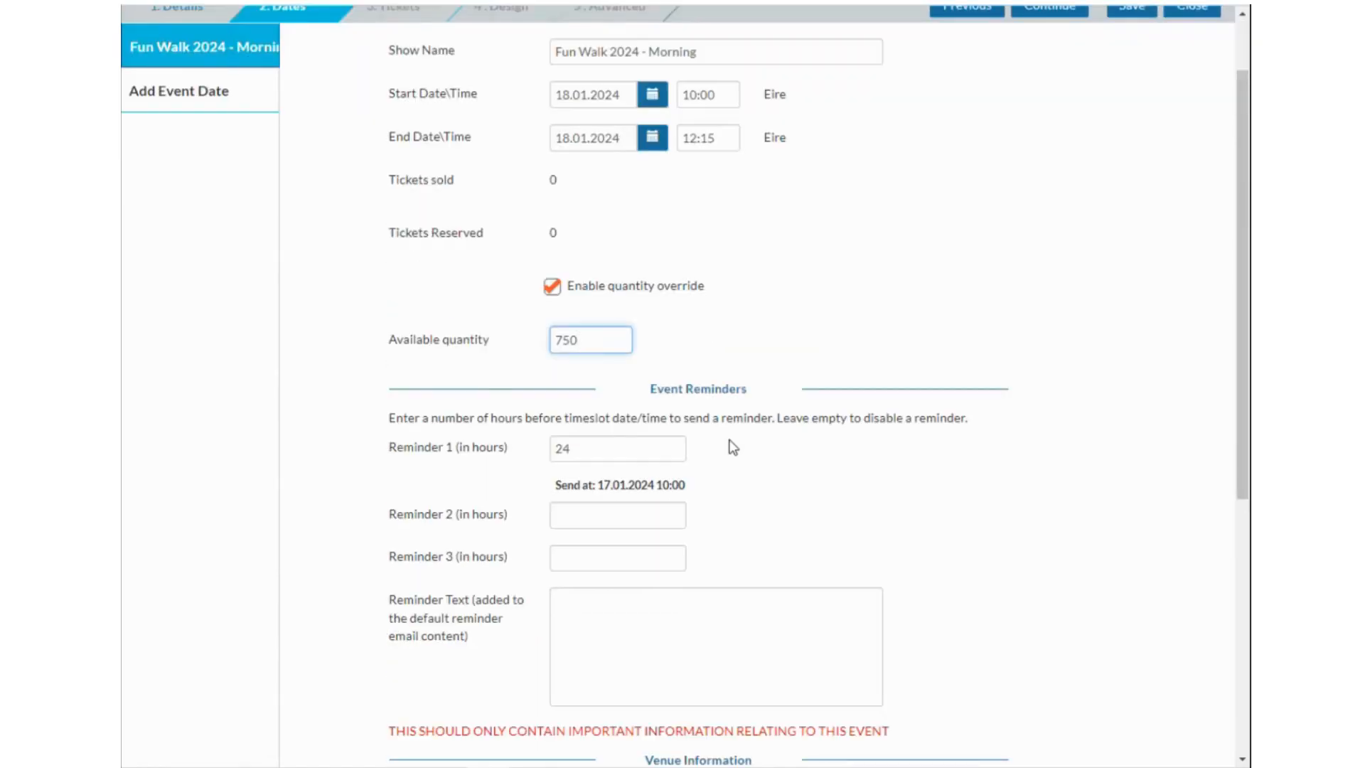
scroll(736, 441, "down", 1)
scroll(740, 432, "down", 1)
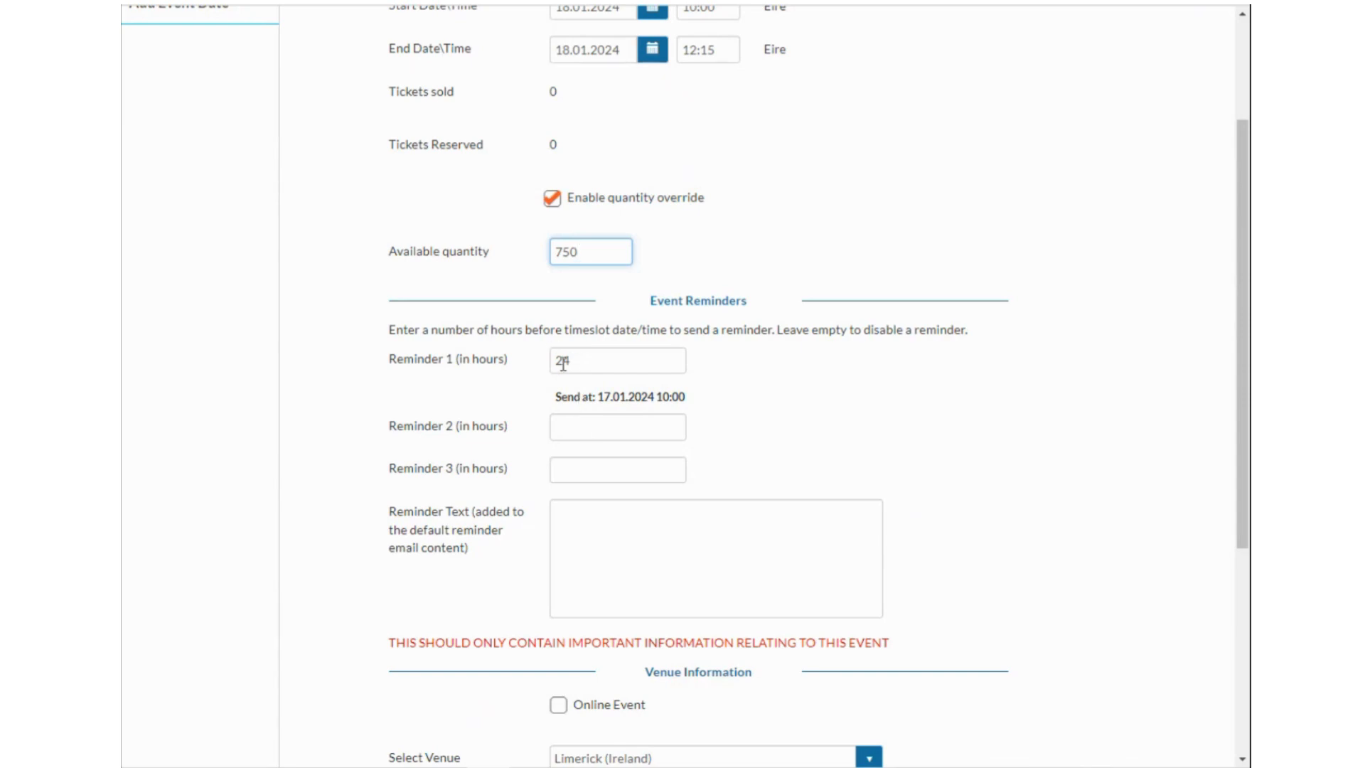
Enter 48 in the Reminder 2 (in hours) field.
left_click(578, 427)
type("48")
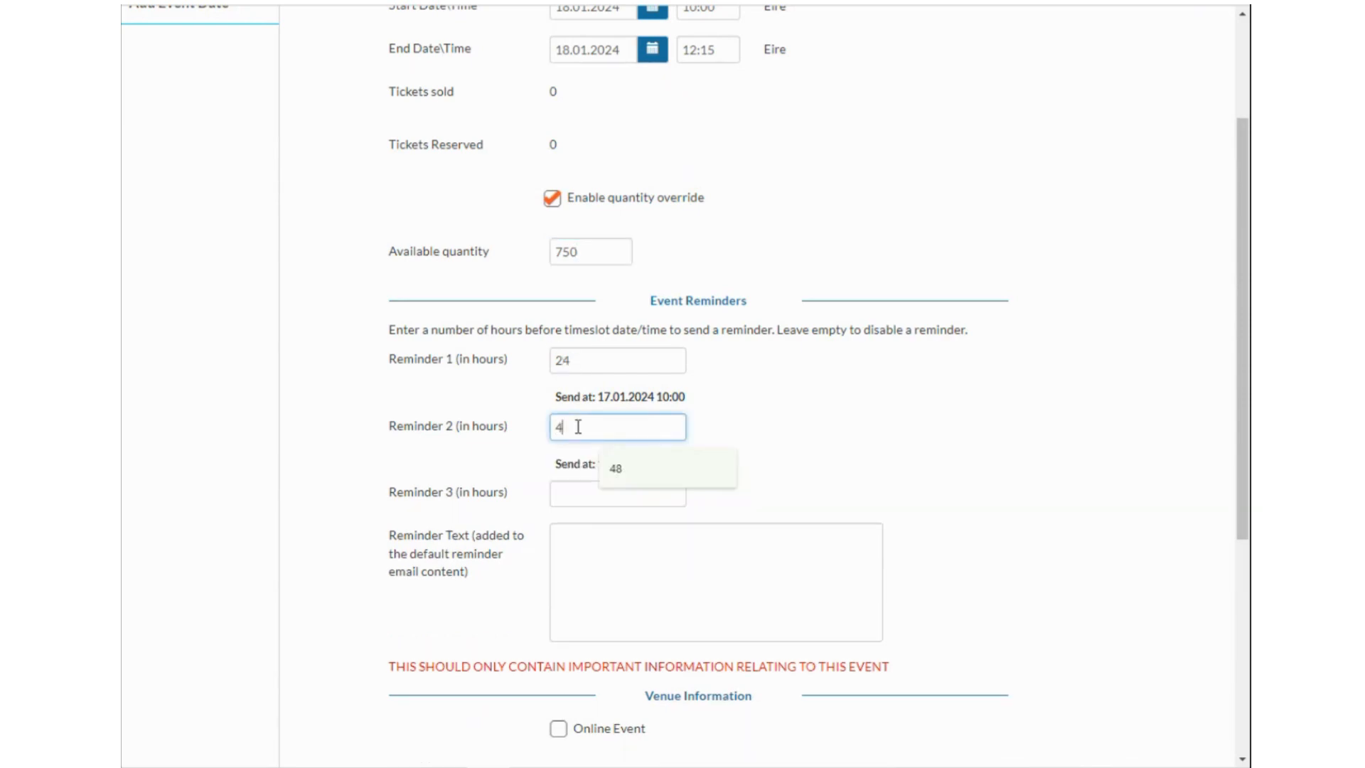
left_click(810, 446)
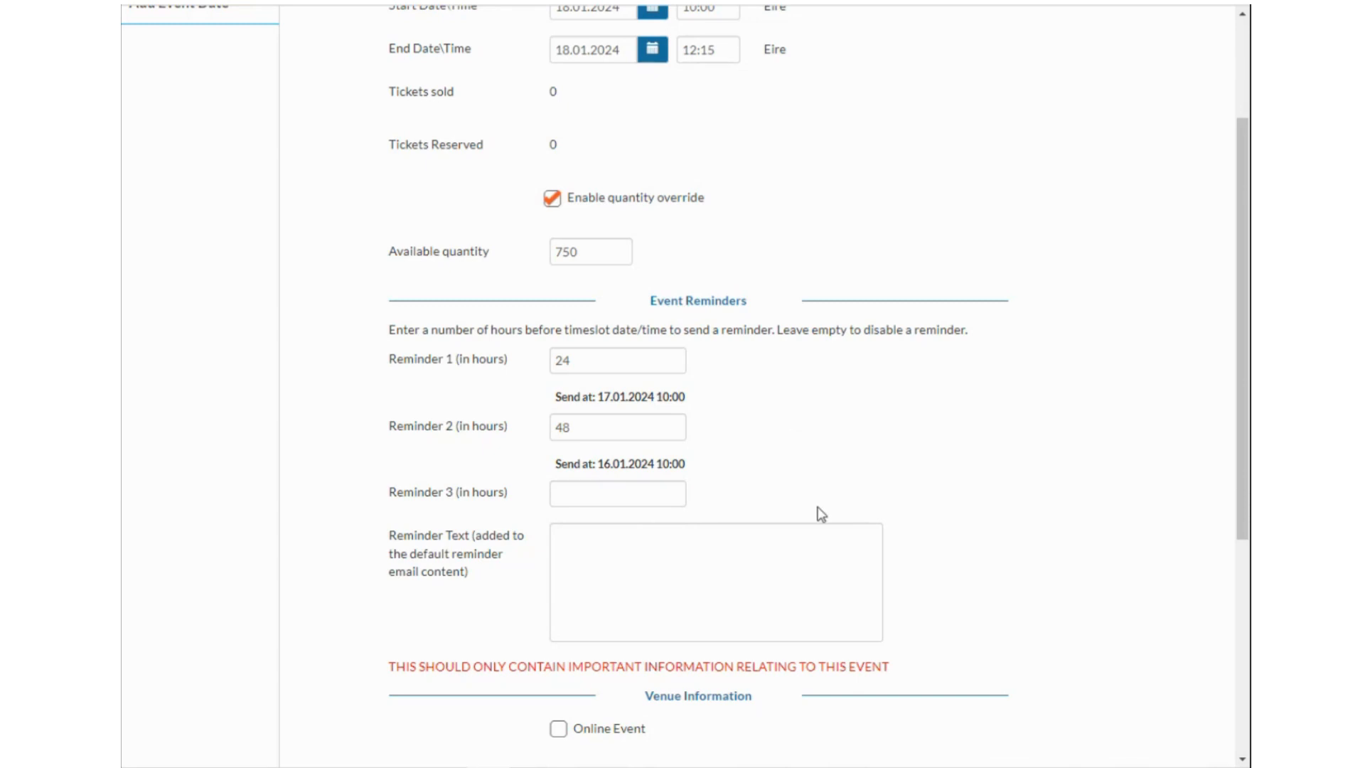
Check the saved venues and the online-event option, leaving the event not online.
scroll(627, 573, "down", 2)
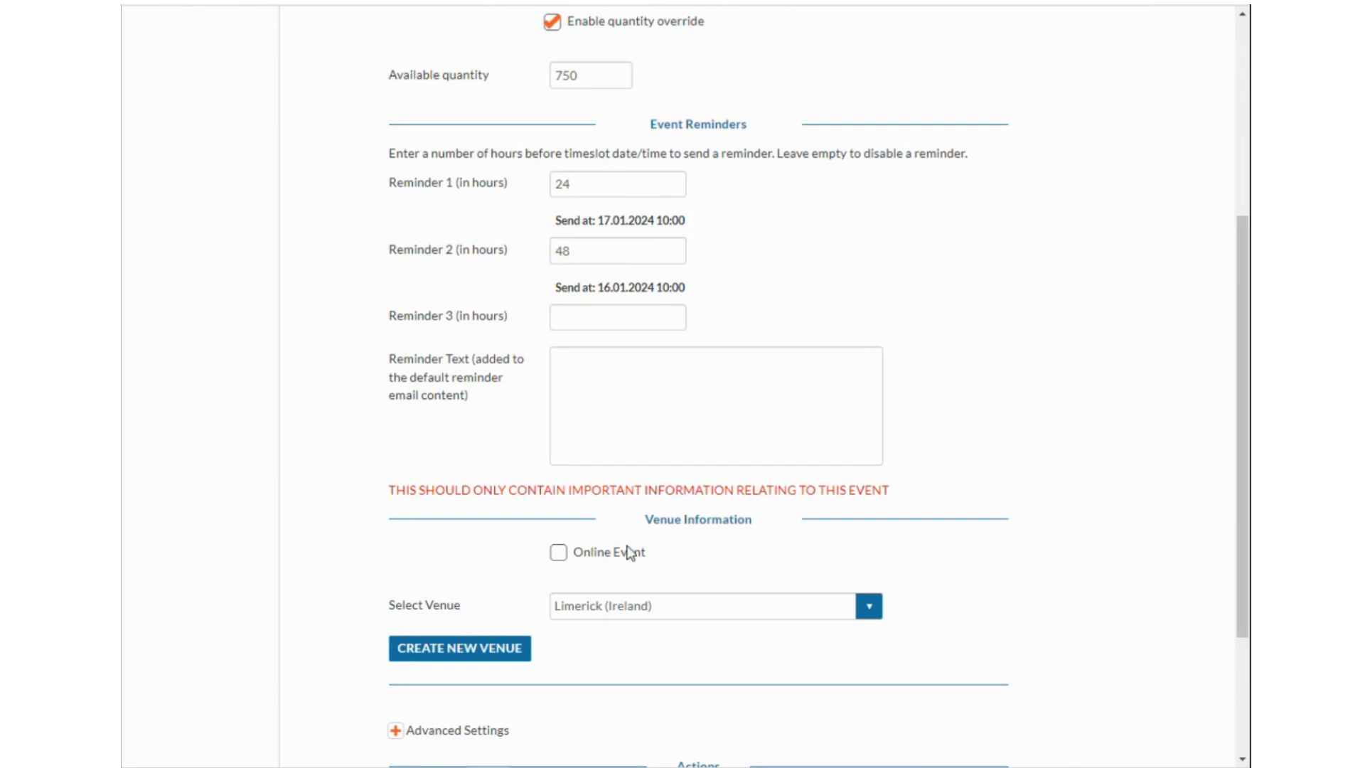
scroll(667, 588, "down", 2)
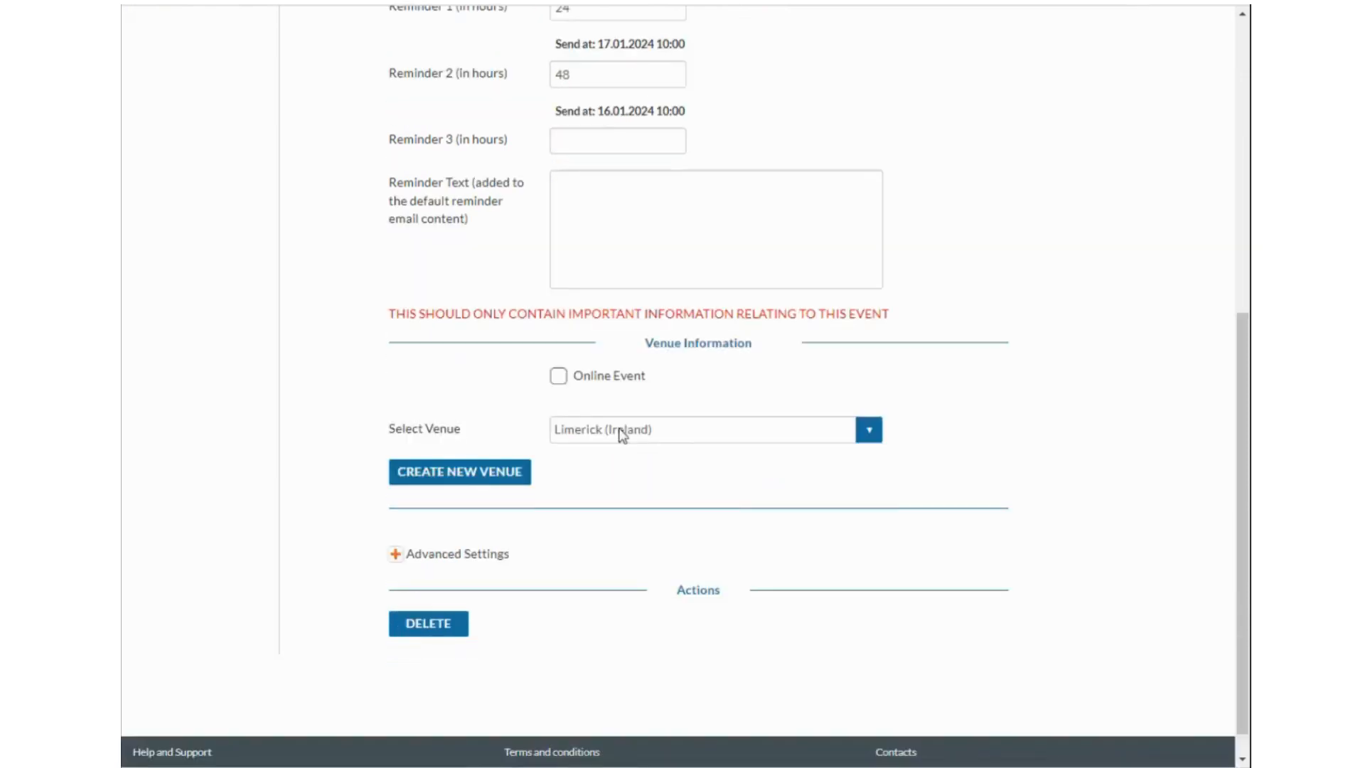
left_click(694, 433)
left_click(768, 395)
left_click(558, 375)
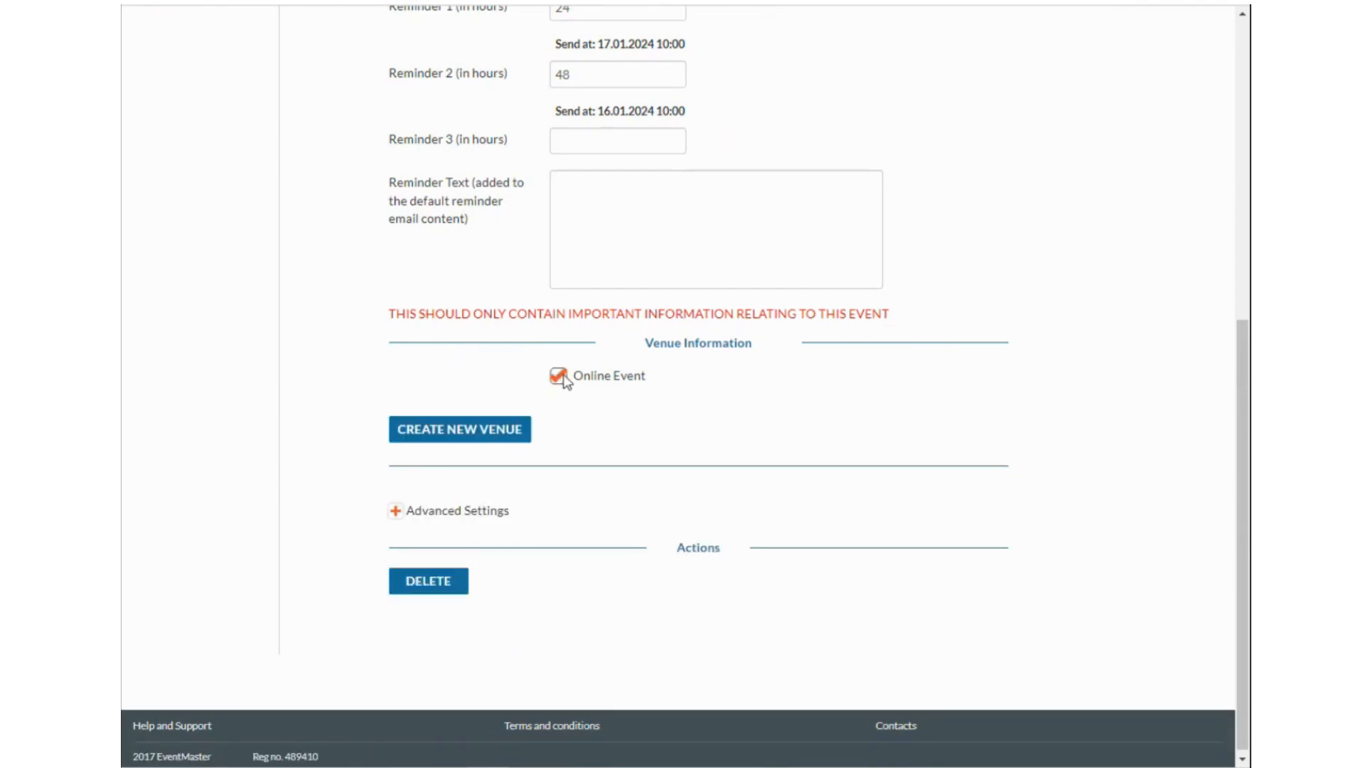
left_click(516, 434)
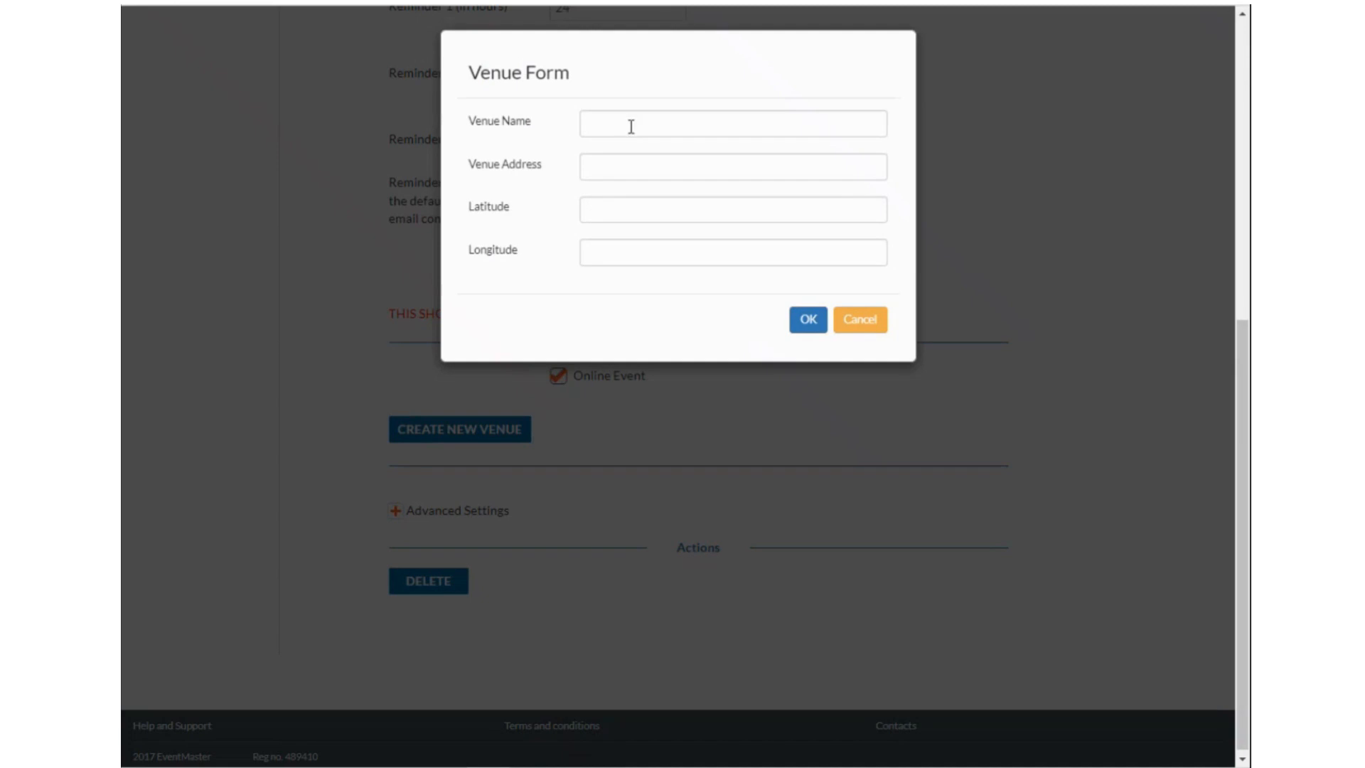
left_click(860, 319)
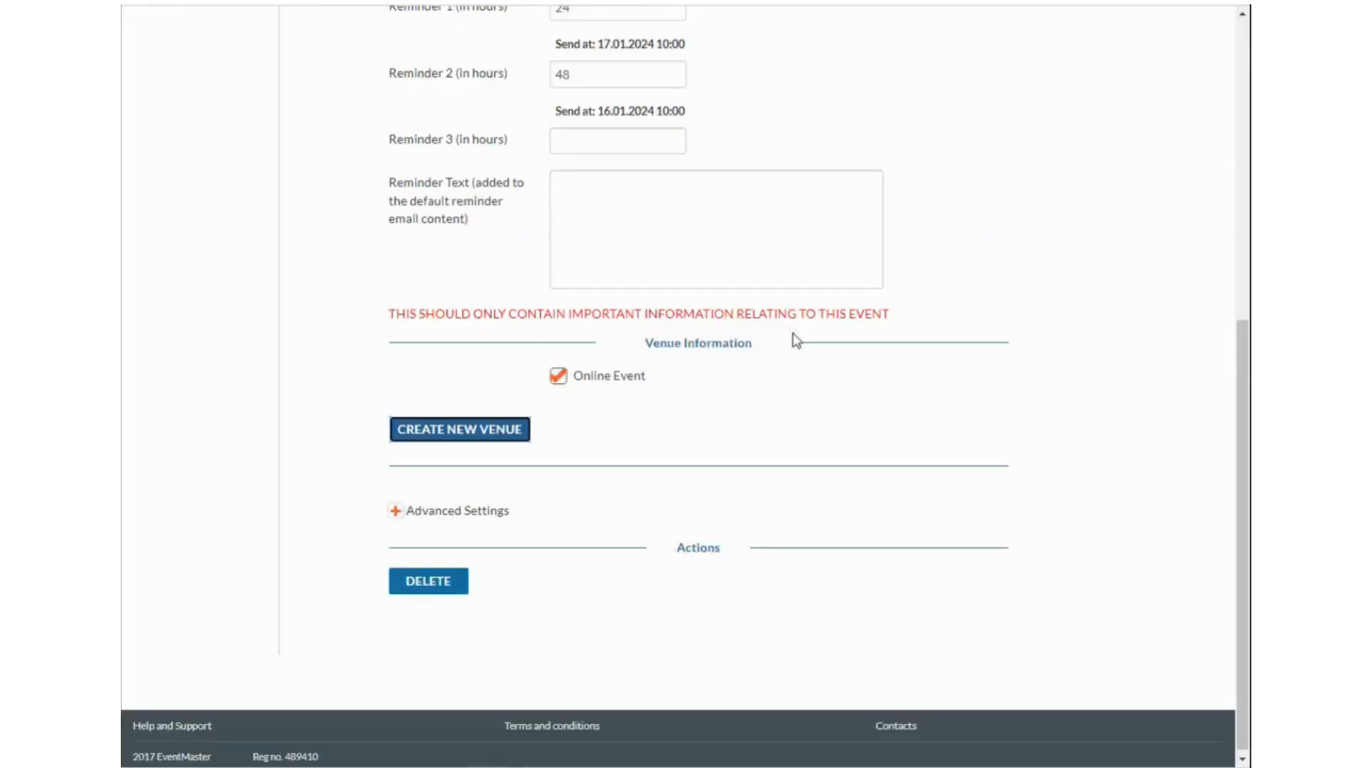
left_click(558, 379)
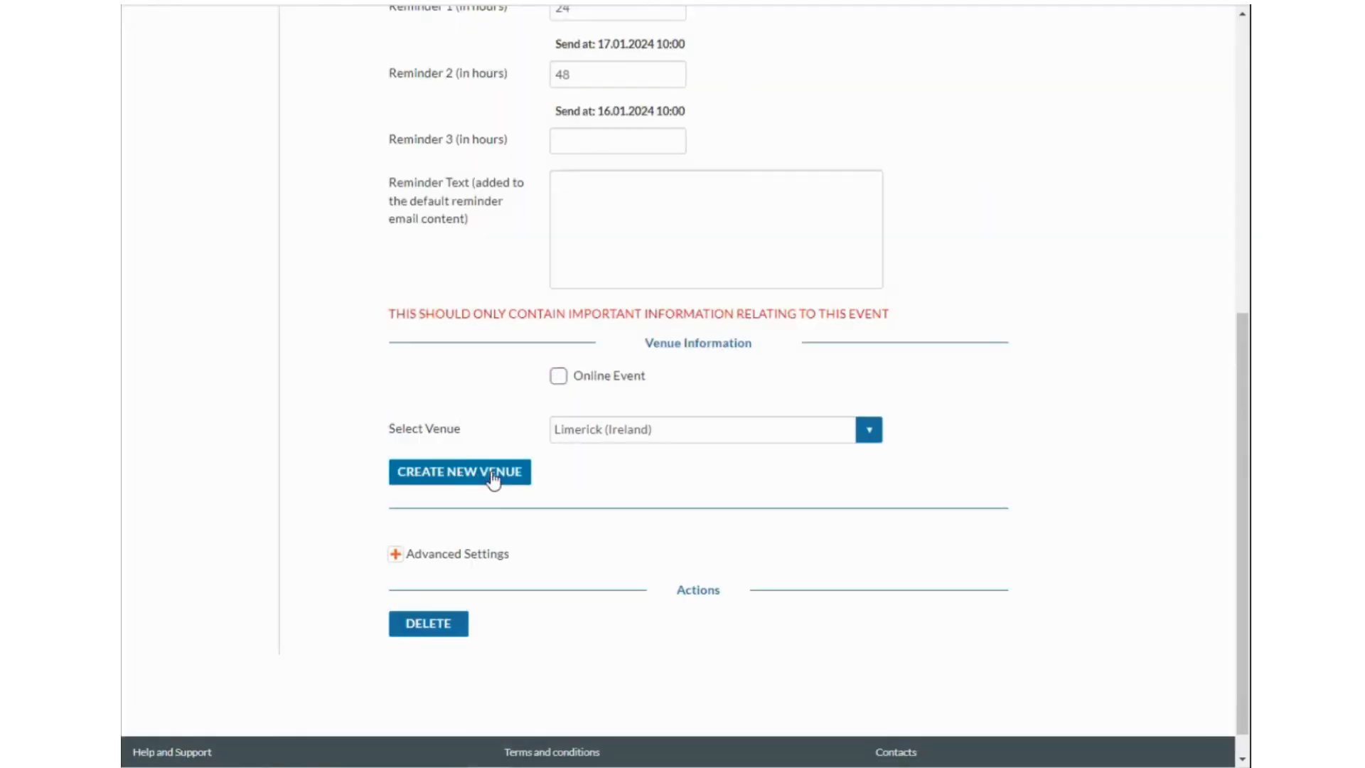
Create venue 'Park' at Limerick with latitude and longitude 000, and select Park (Limerick).
left_click(490, 475)
left_click(663, 126)
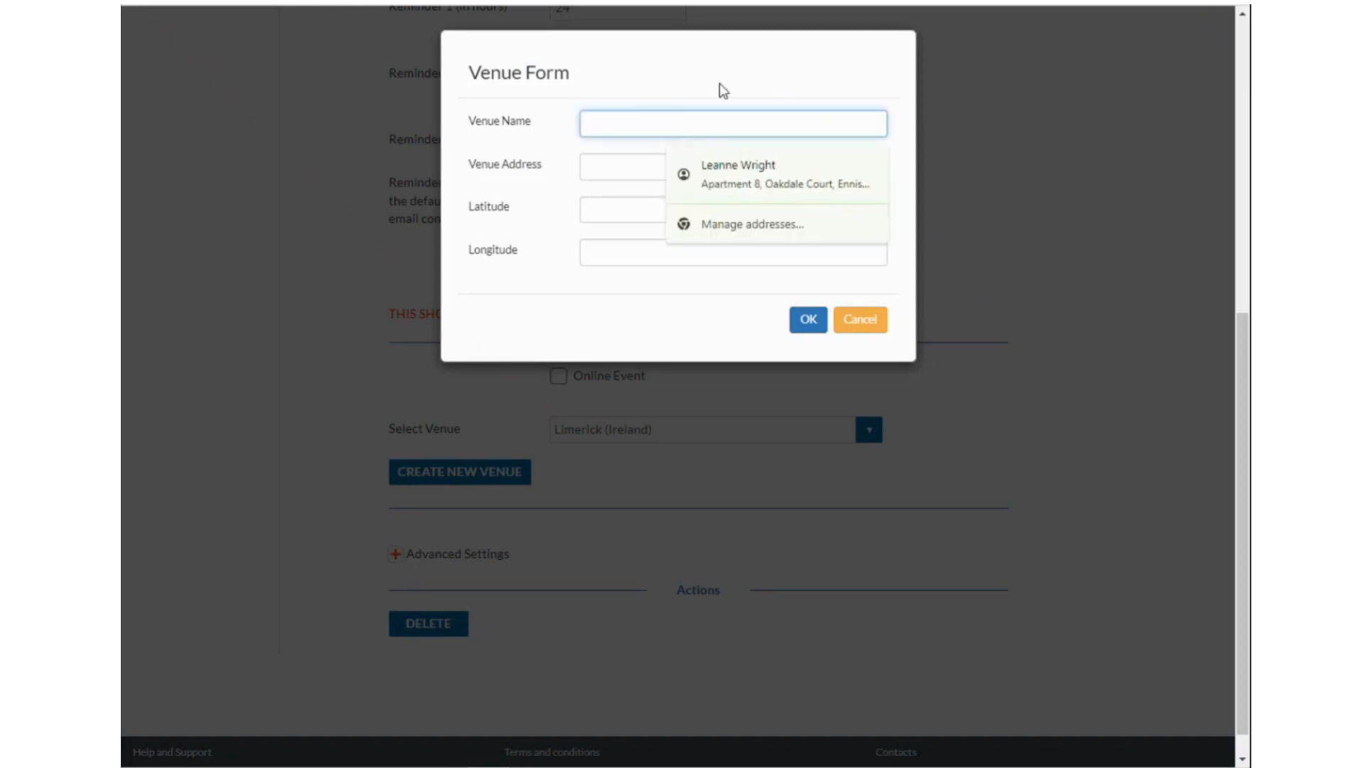
type("Park")
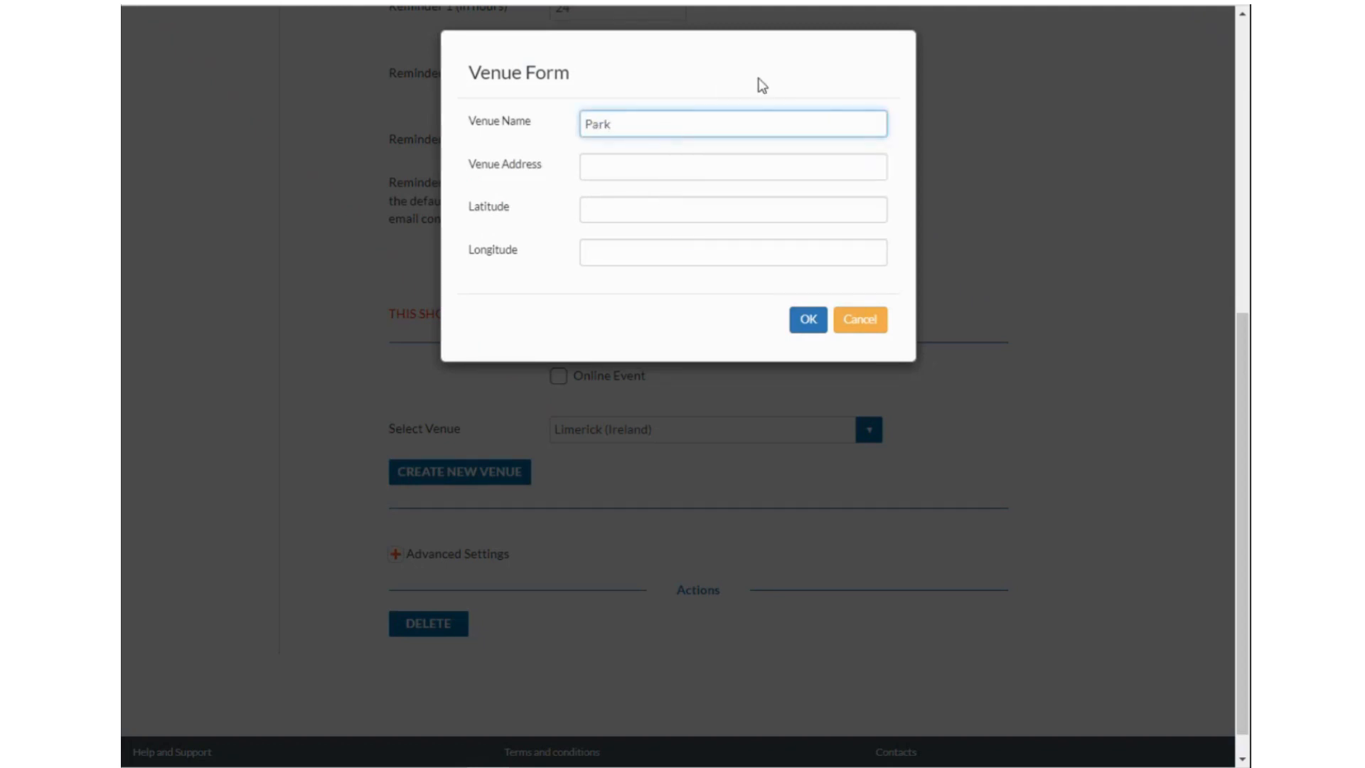
left_click(649, 168)
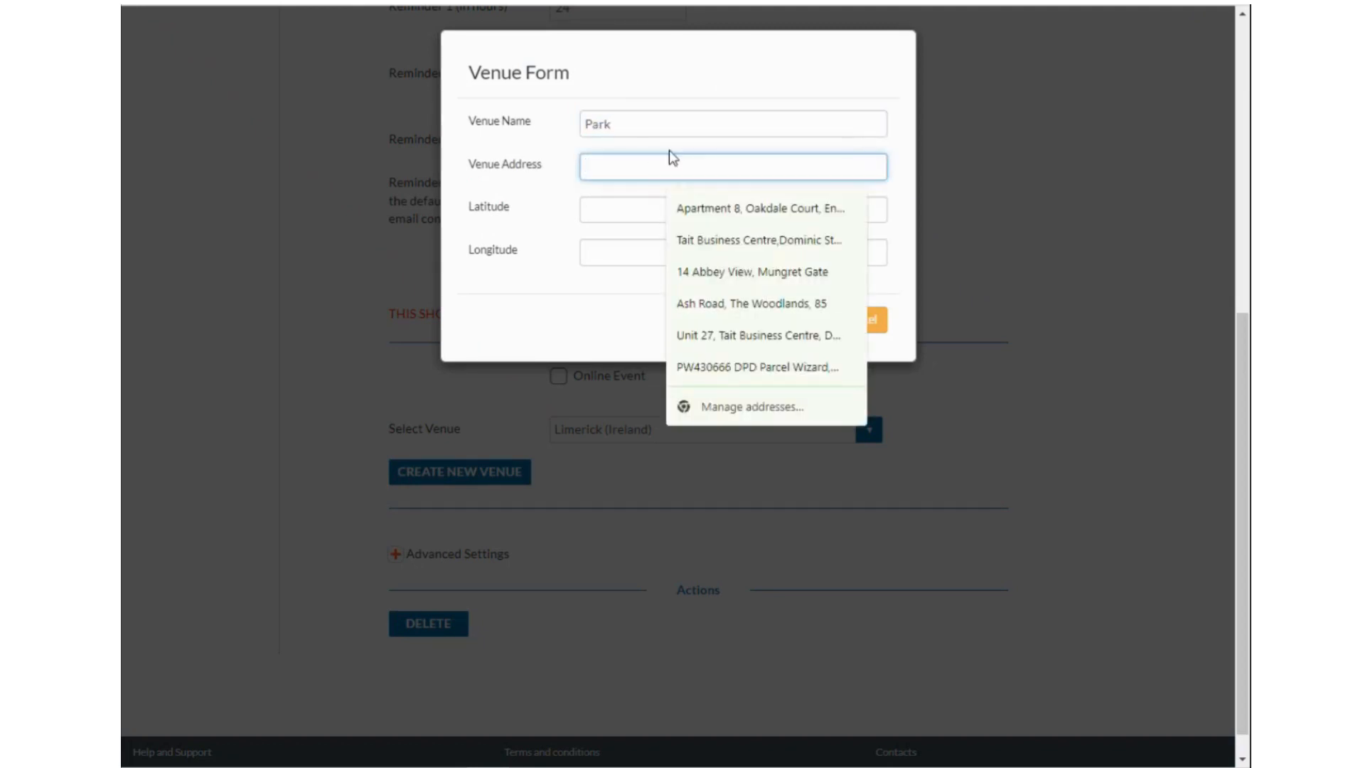
type("Limerick")
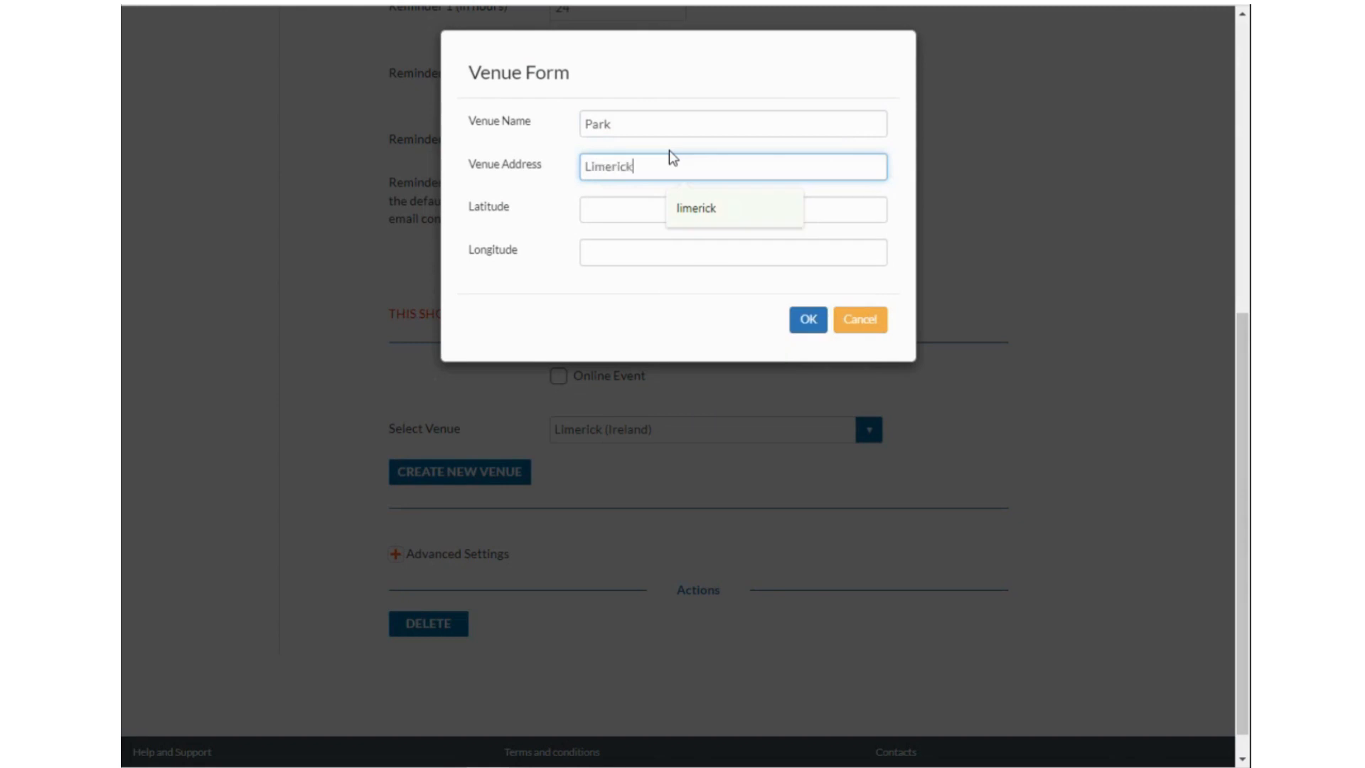
left_click(622, 206)
type("000")
left_click(621, 249)
type("000")
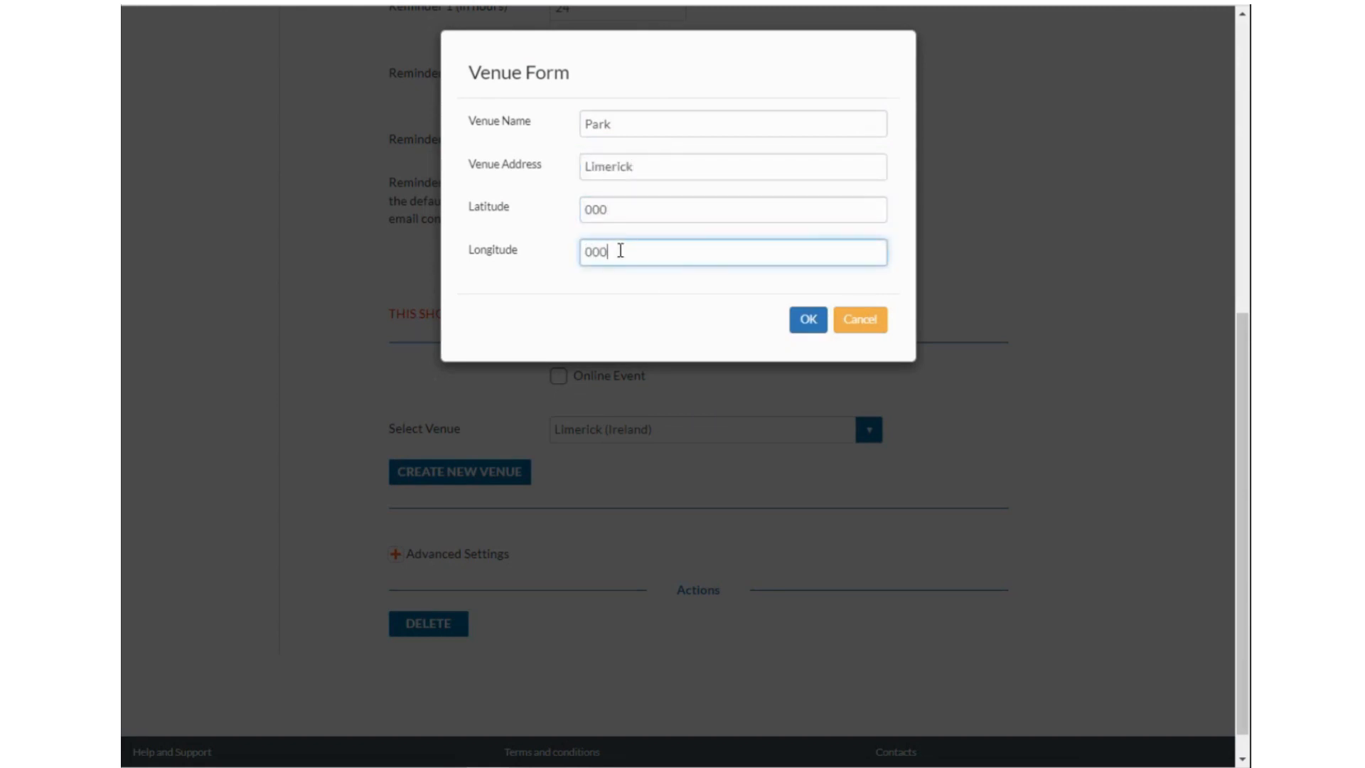
left_click(807, 318)
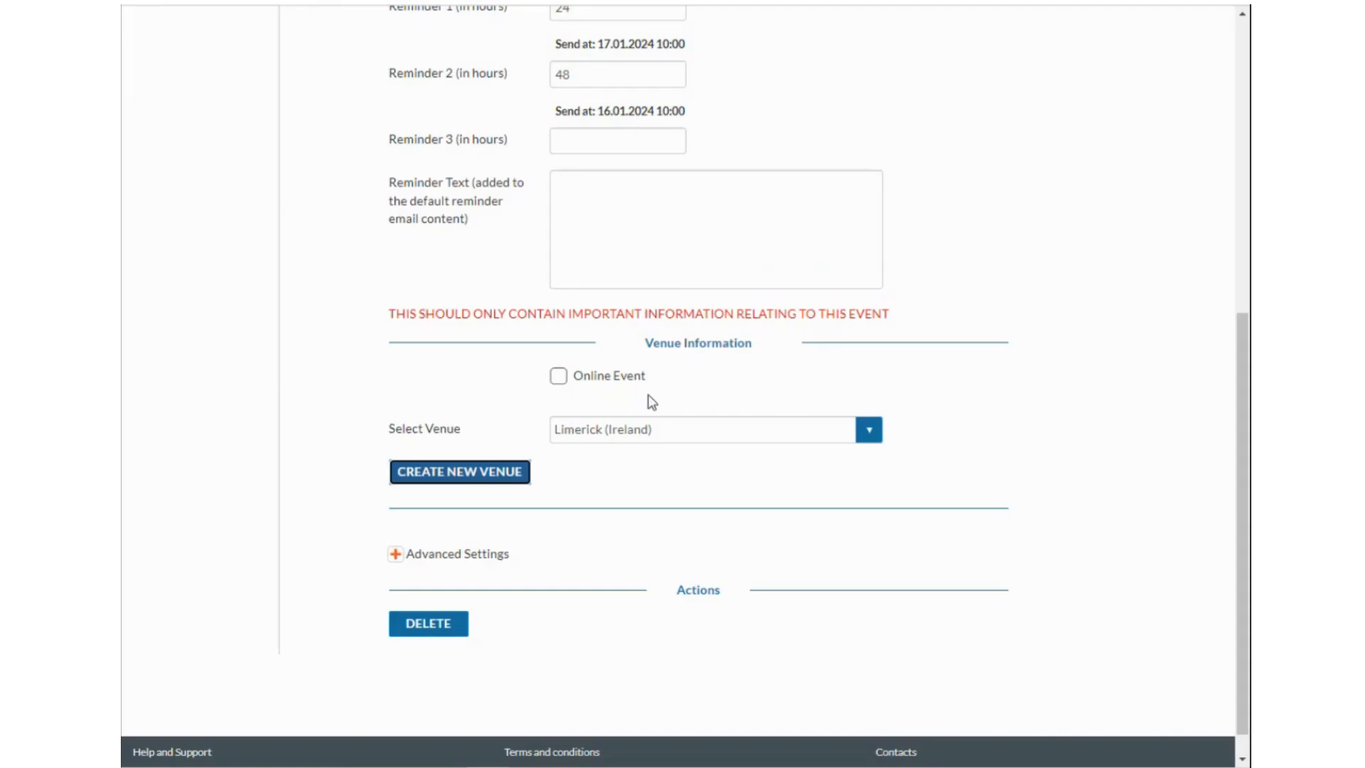
left_click(643, 435)
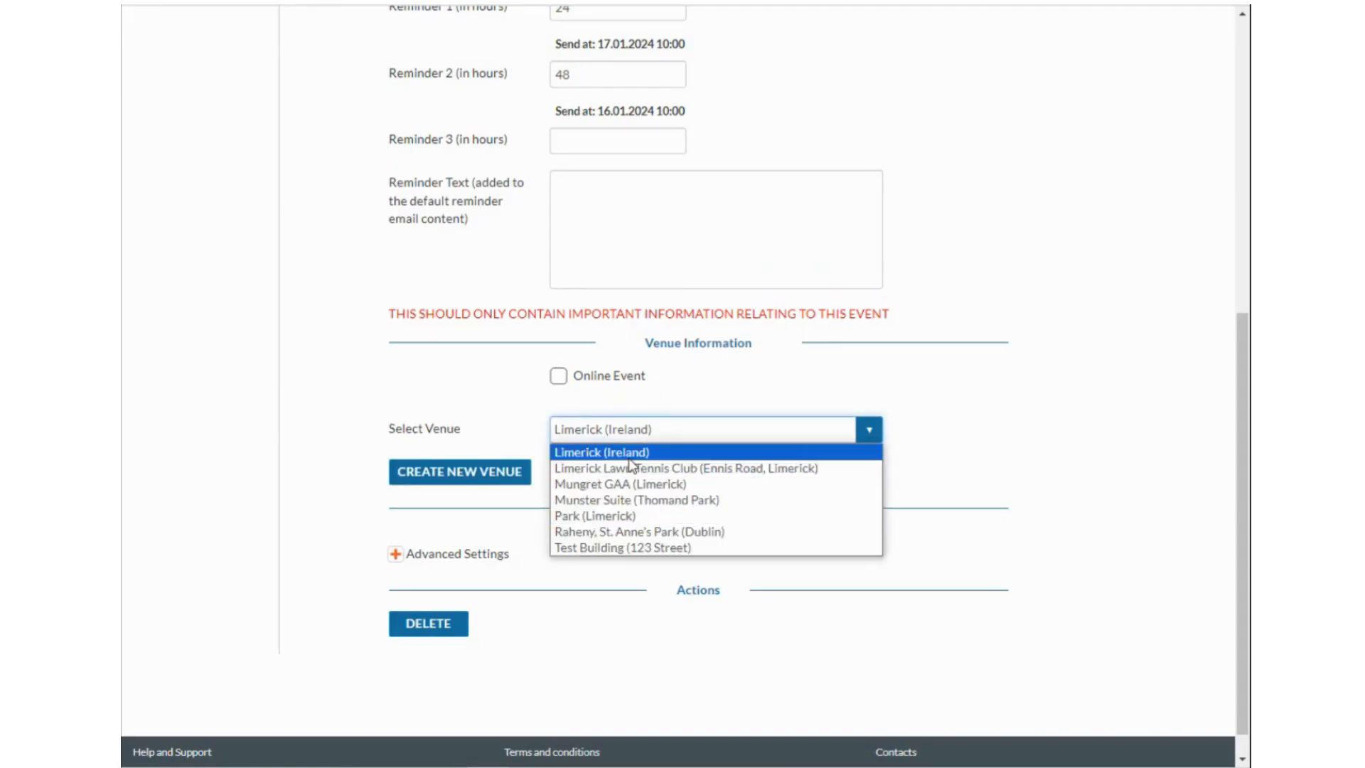
left_click(630, 516)
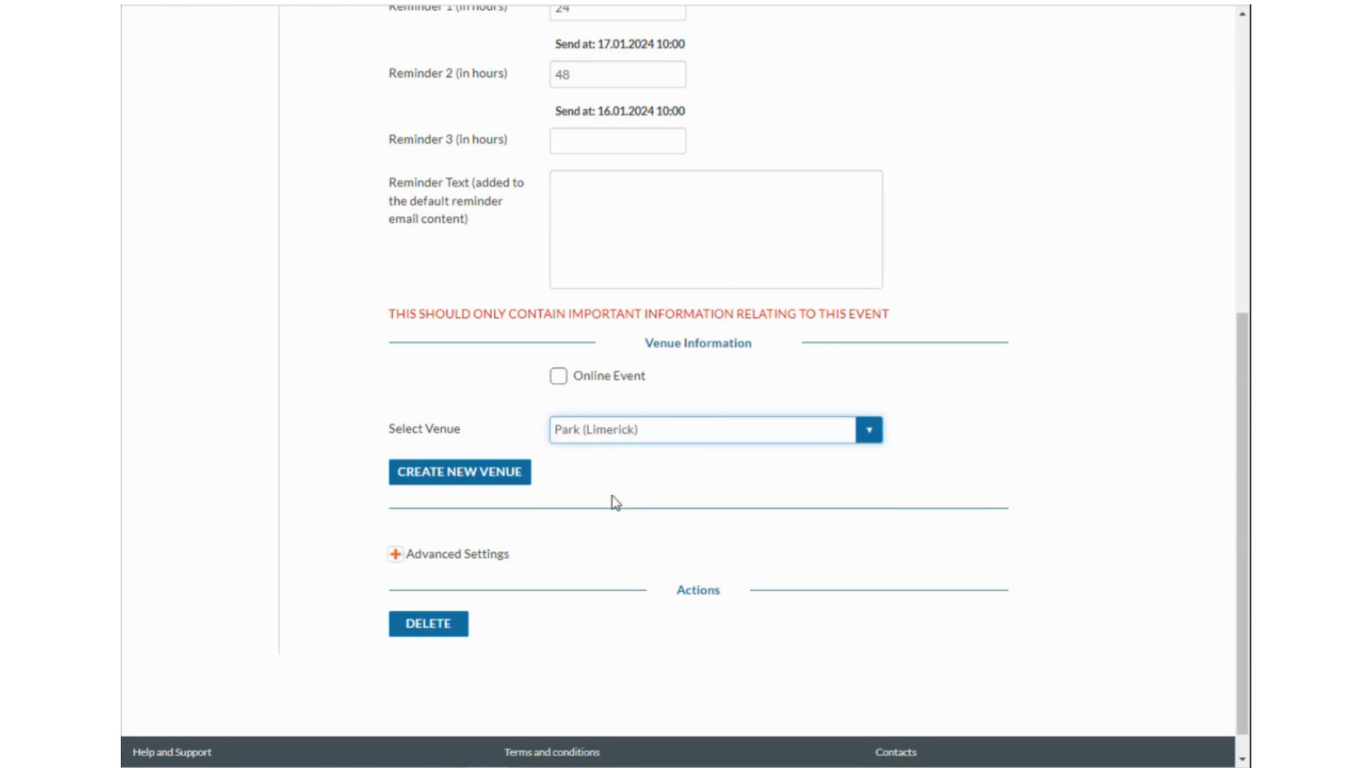
scroll(702, 468, "up", 8)
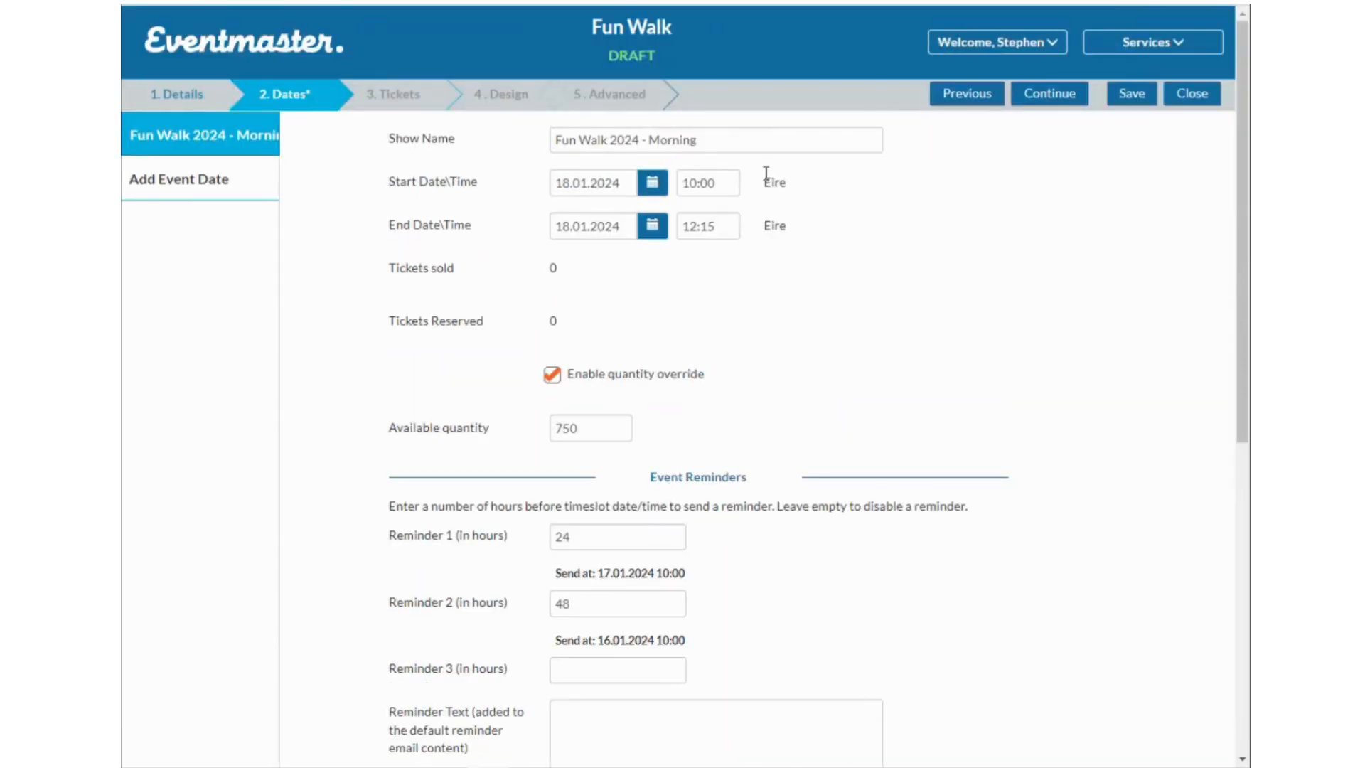
Add a second date 'Fun Walk 2024' on 18.01.2024 from 18:00 to 20:00.
left_click(216, 191)
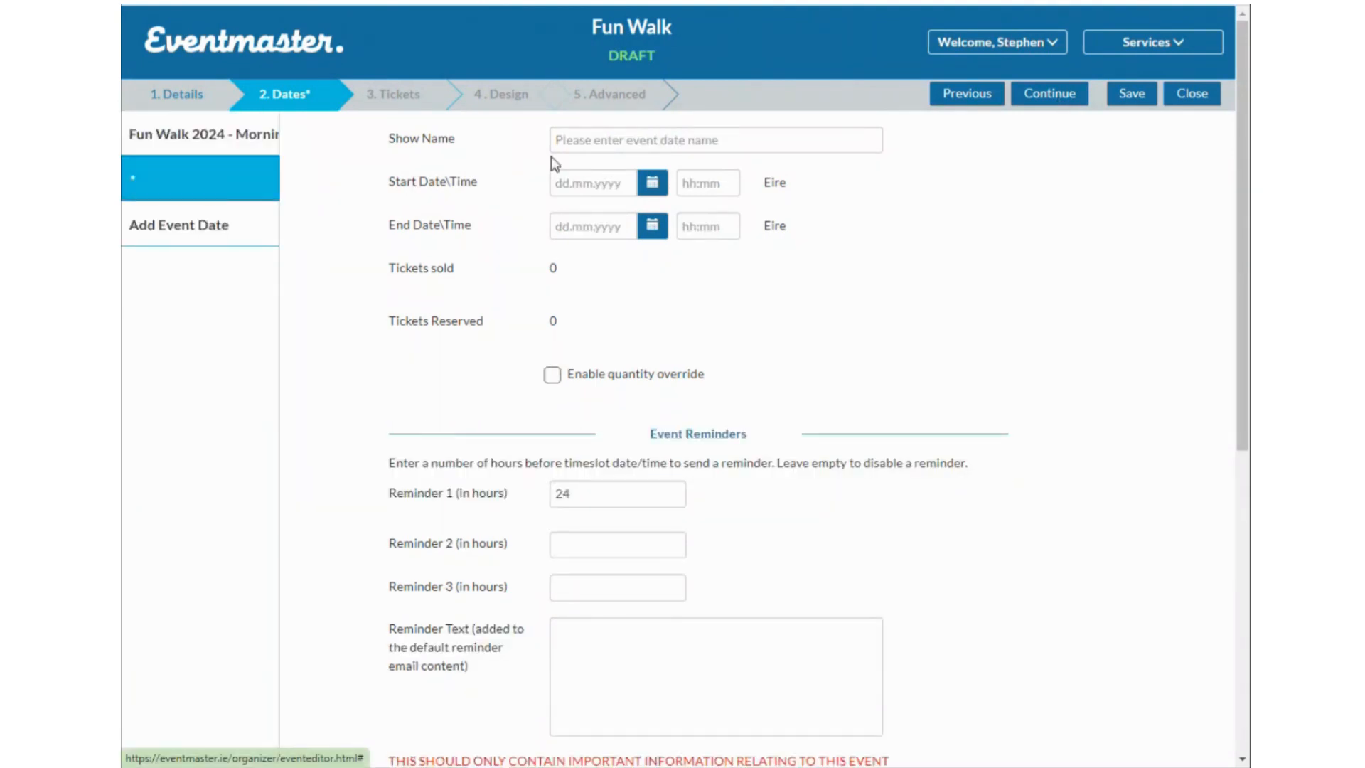
left_click(623, 139)
type("Fun")
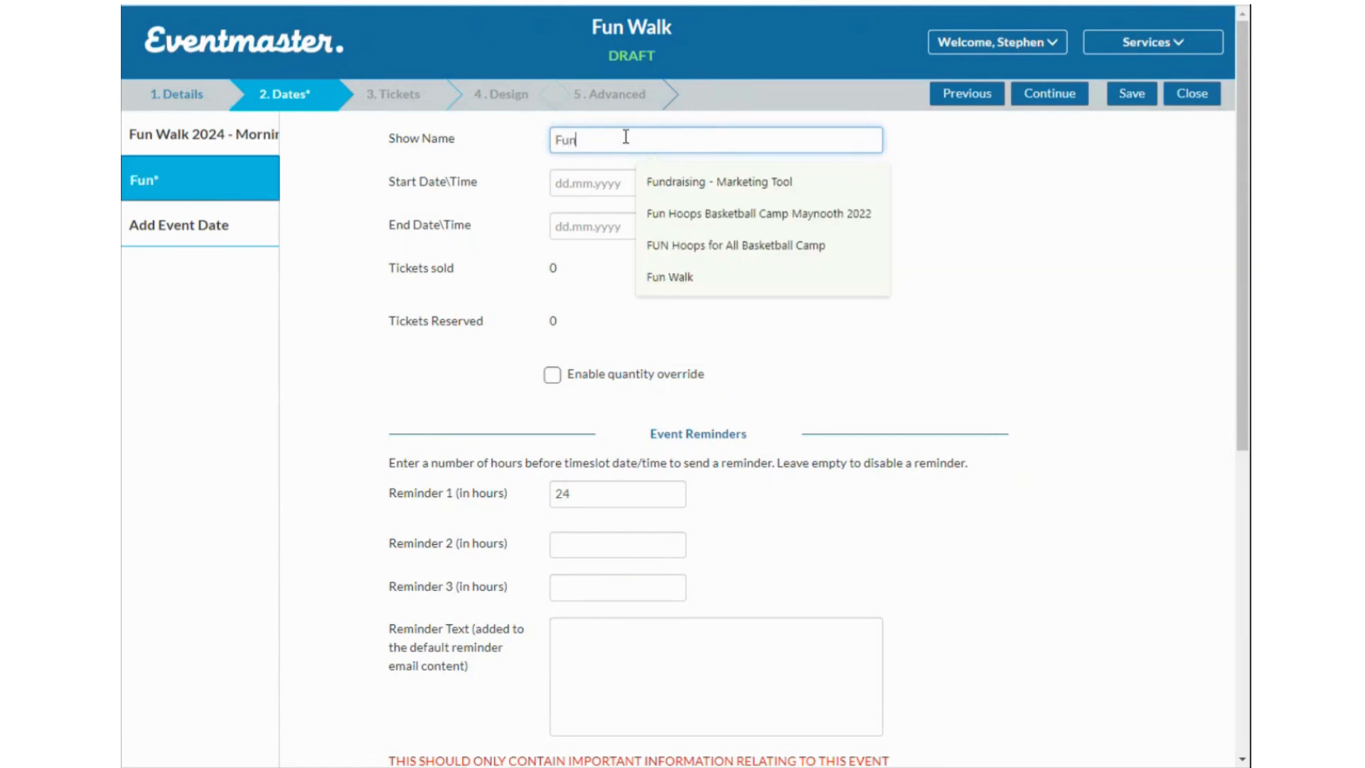
type(" Walk 202")
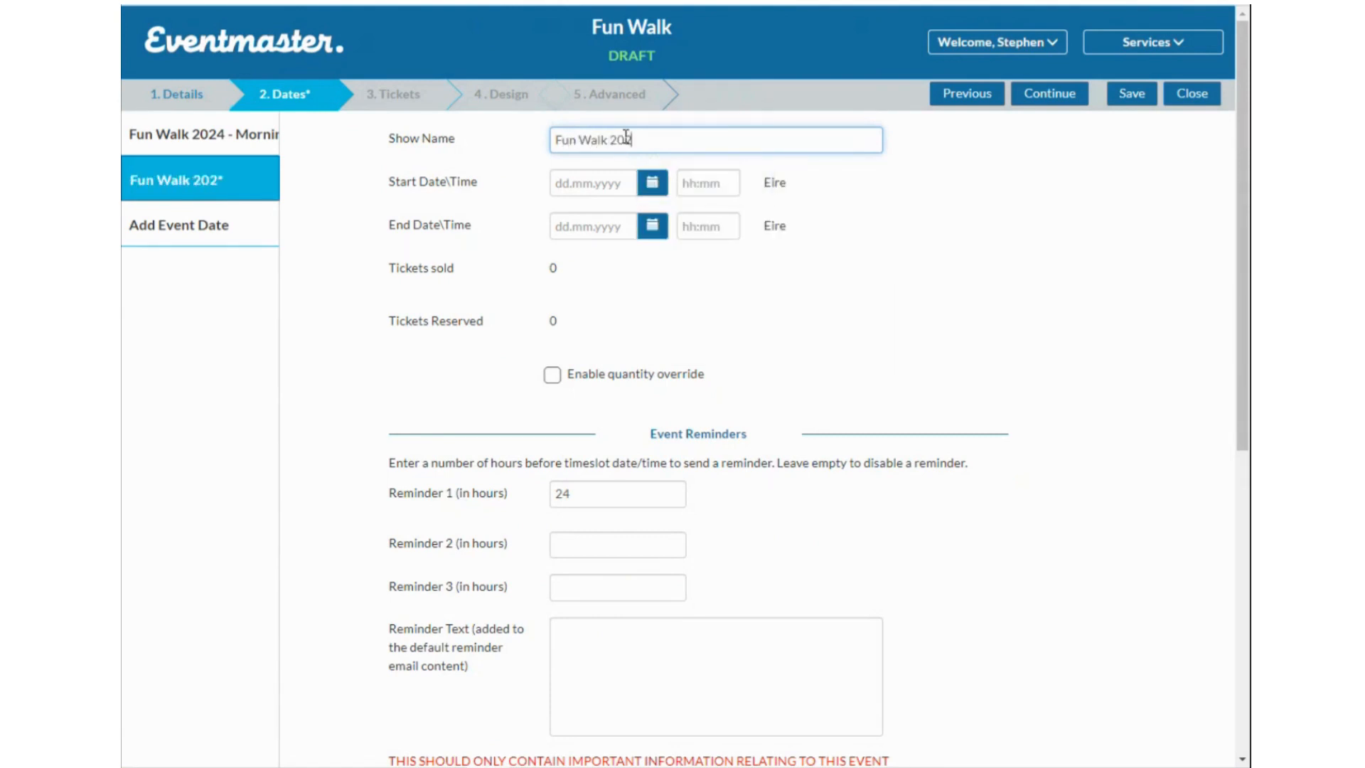
type("4")
left_click(651, 183)
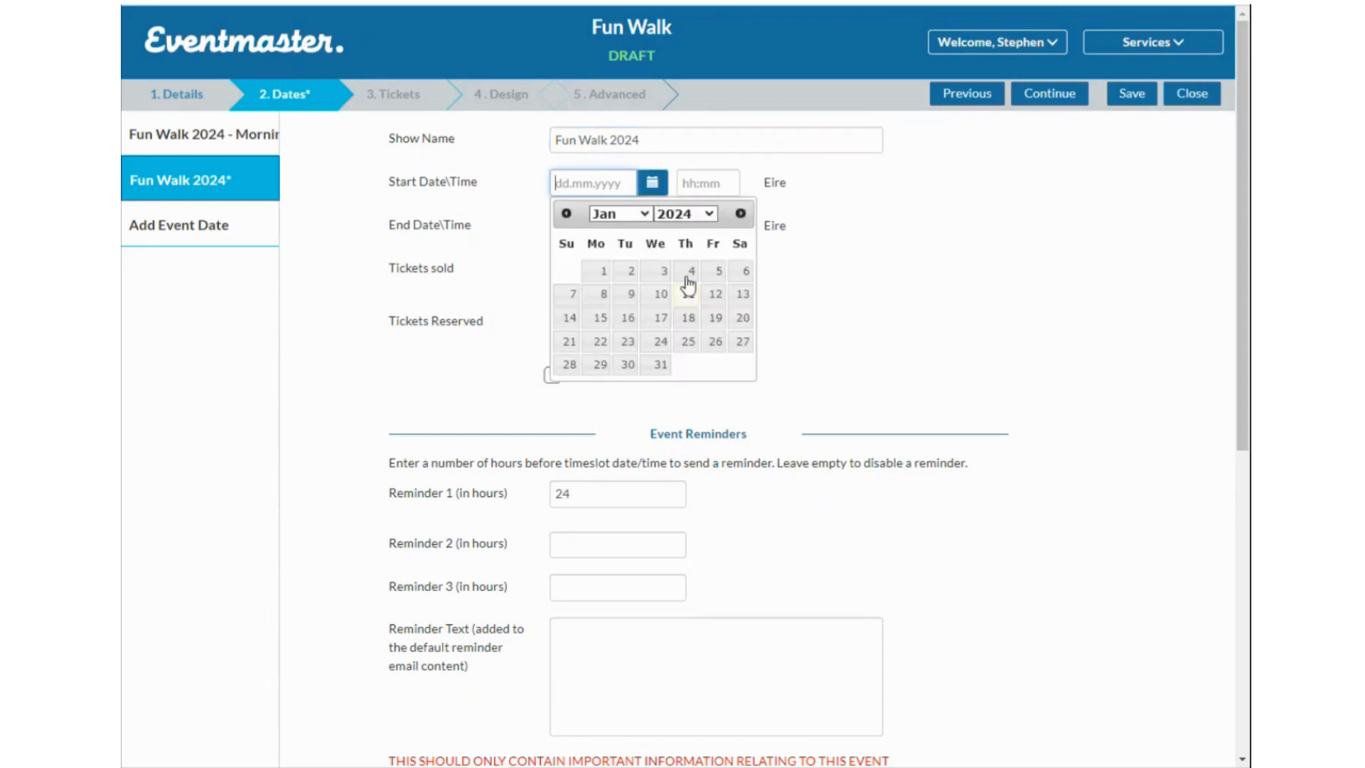
left_click(688, 317)
left_click(651, 226)
left_click(687, 360)
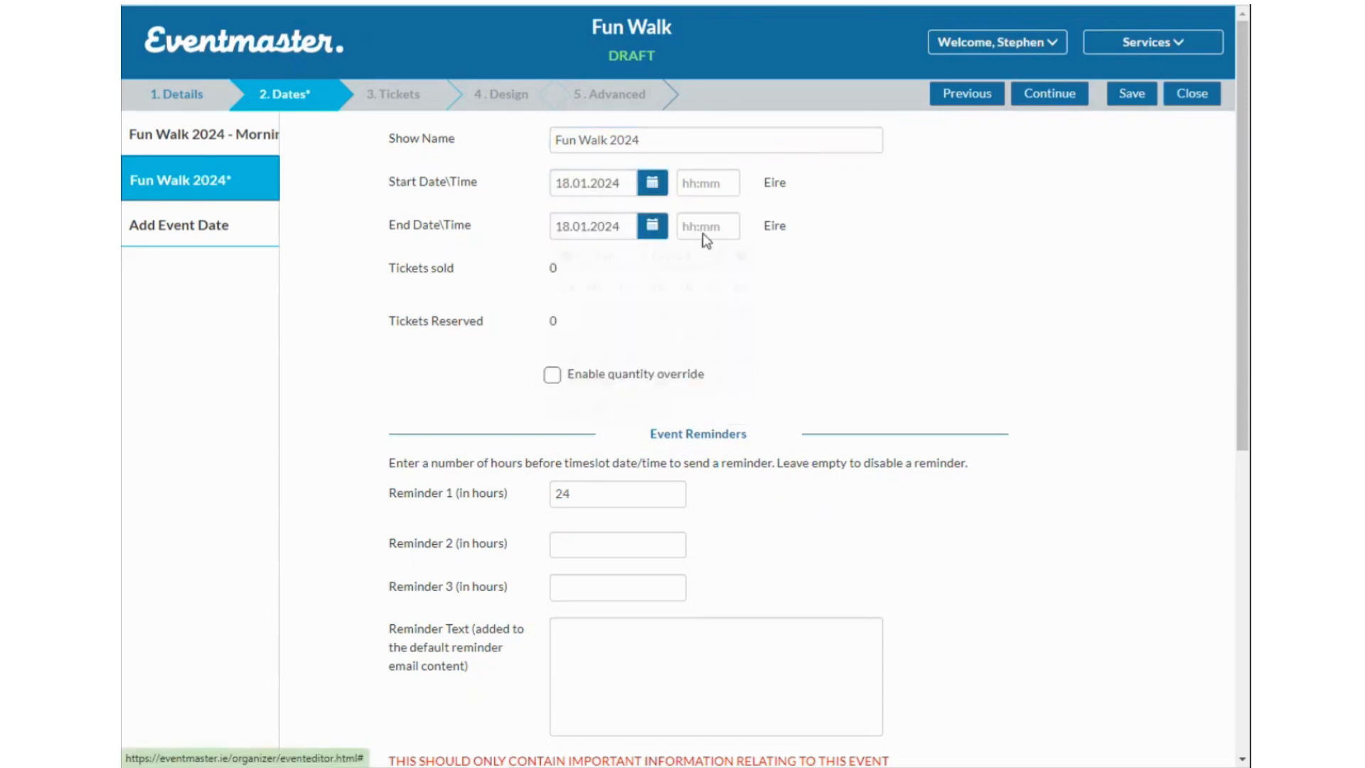
left_click(709, 185)
left_click_drag(740, 279, 735, 372)
left_click(703, 278)
left_click(707, 226)
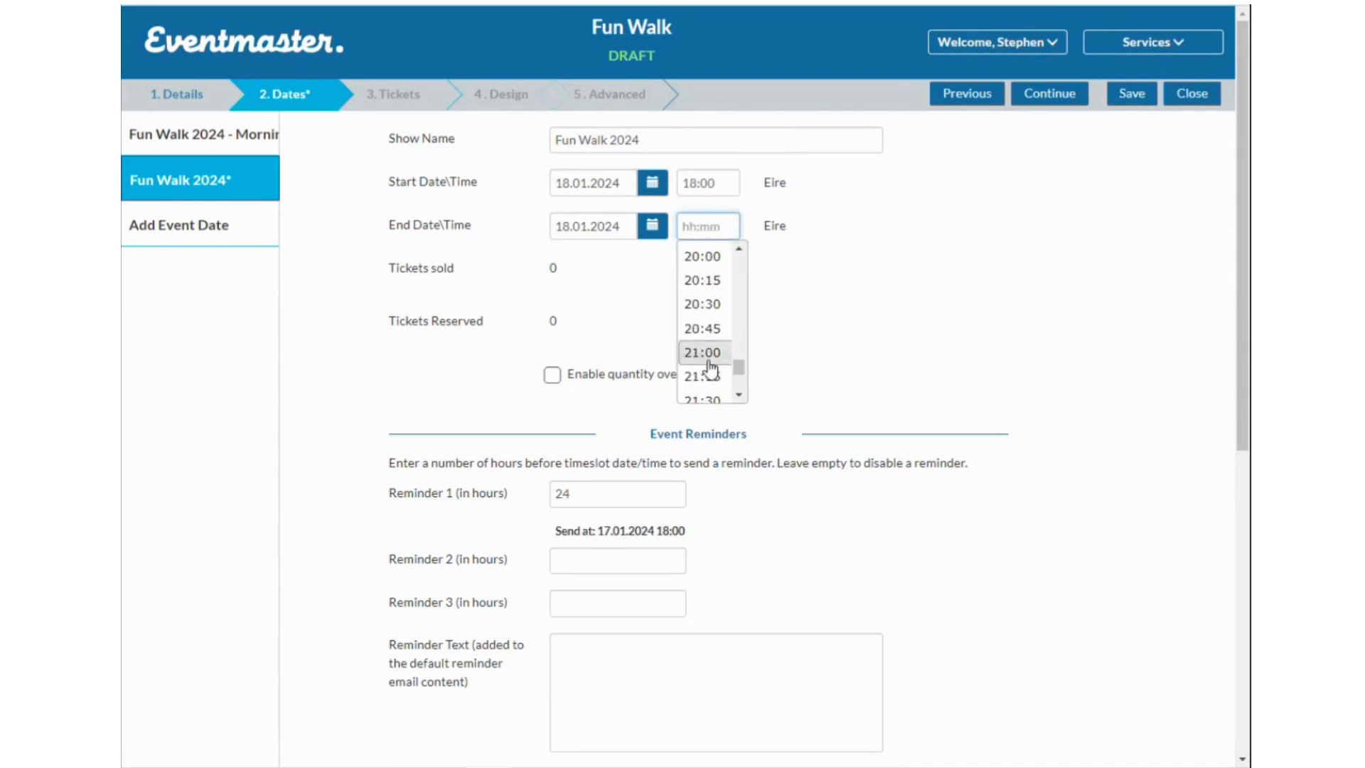
left_click(712, 257)
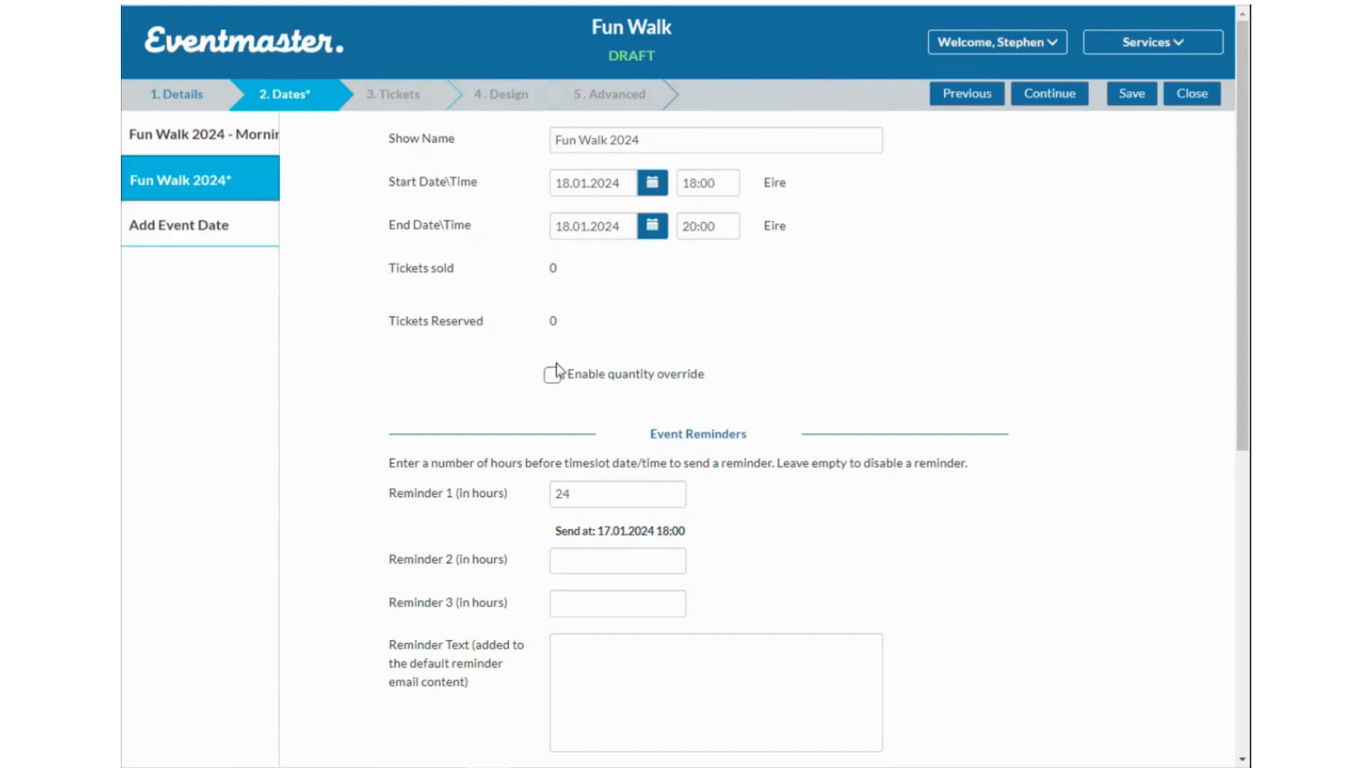
Enable quantity override with 1000 places and set a 48-hour second reminder.
scroll(586, 263, "down", 2)
left_click(552, 200)
left_click(589, 249)
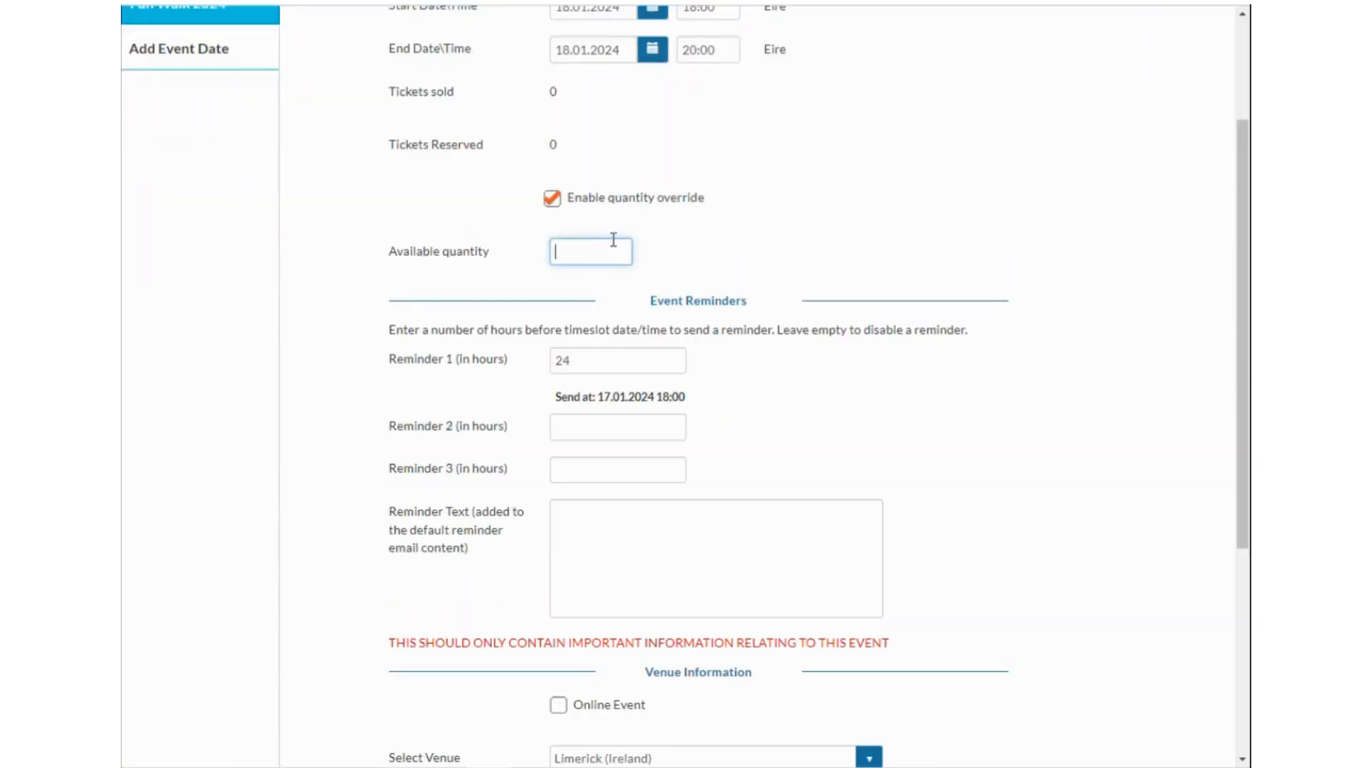
type("1000")
left_click(576, 422)
type("48")
left_click(763, 455)
Choose Park (Limerick) as this date's venue.
scroll(682, 384, "down", 3)
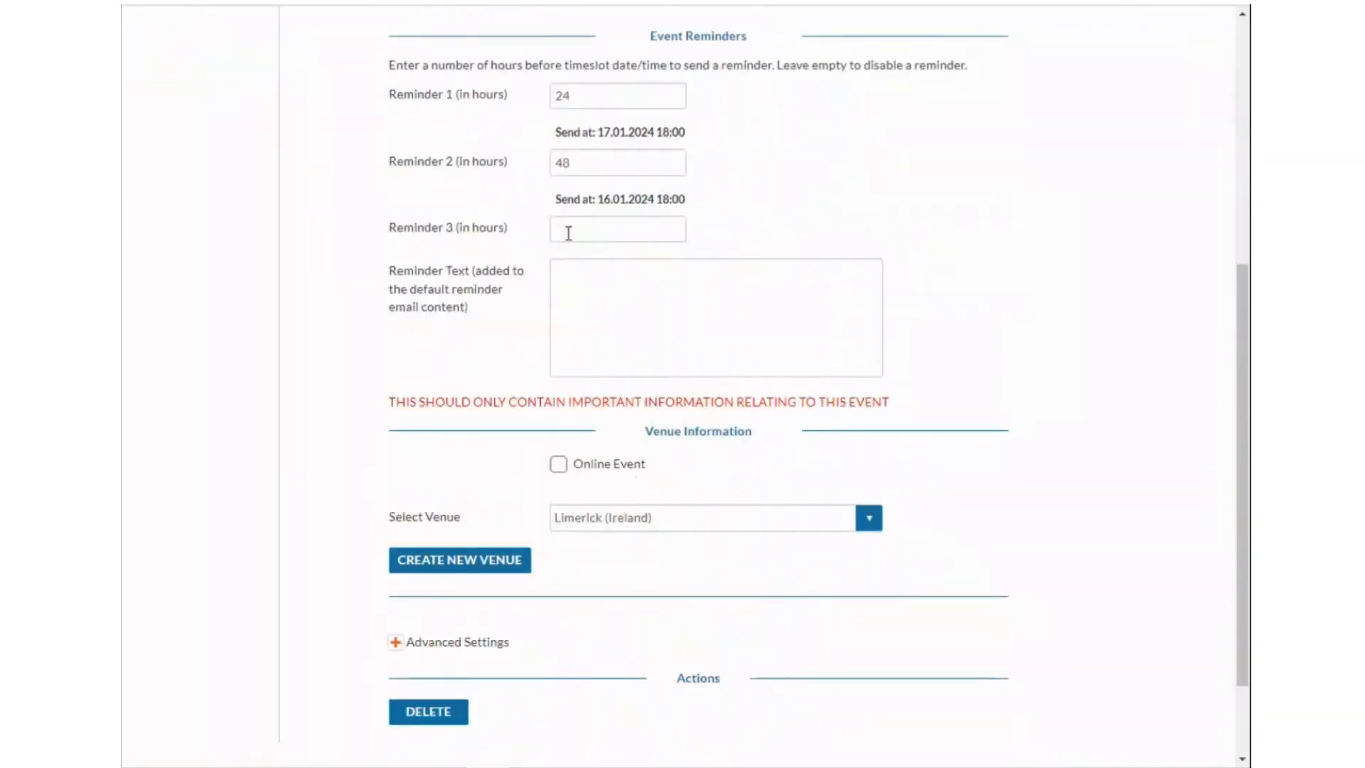
scroll(625, 298, "up", 3)
scroll(222, 122, "up", 3)
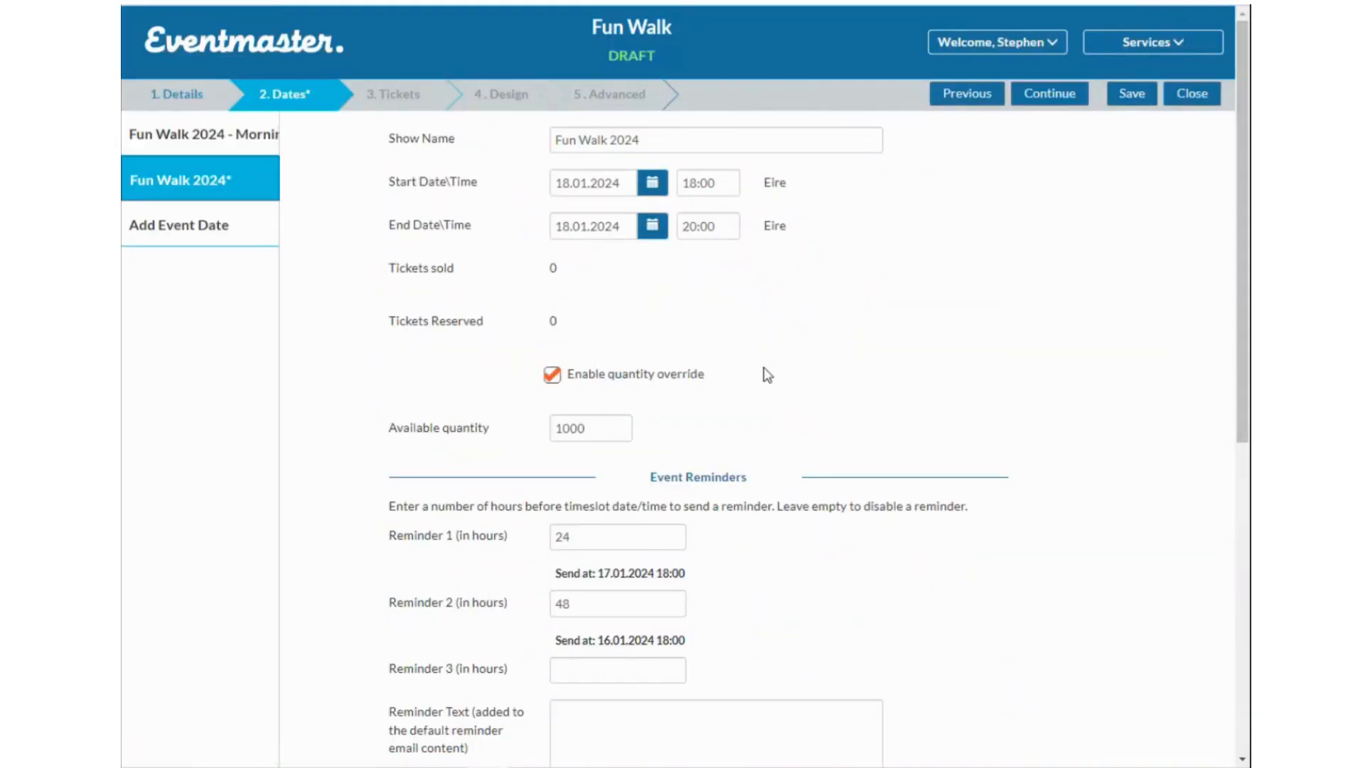
scroll(619, 548, "down", 6)
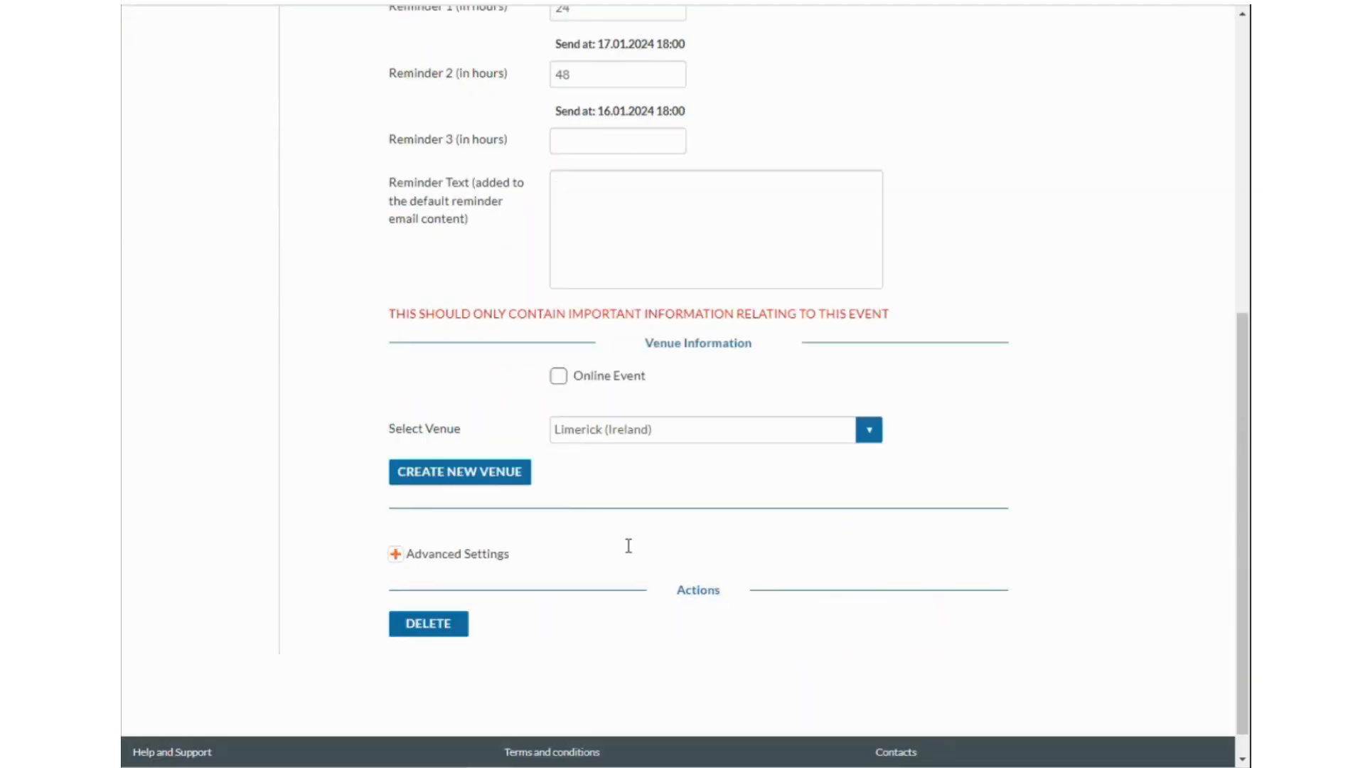
left_click(621, 441)
left_click(648, 521)
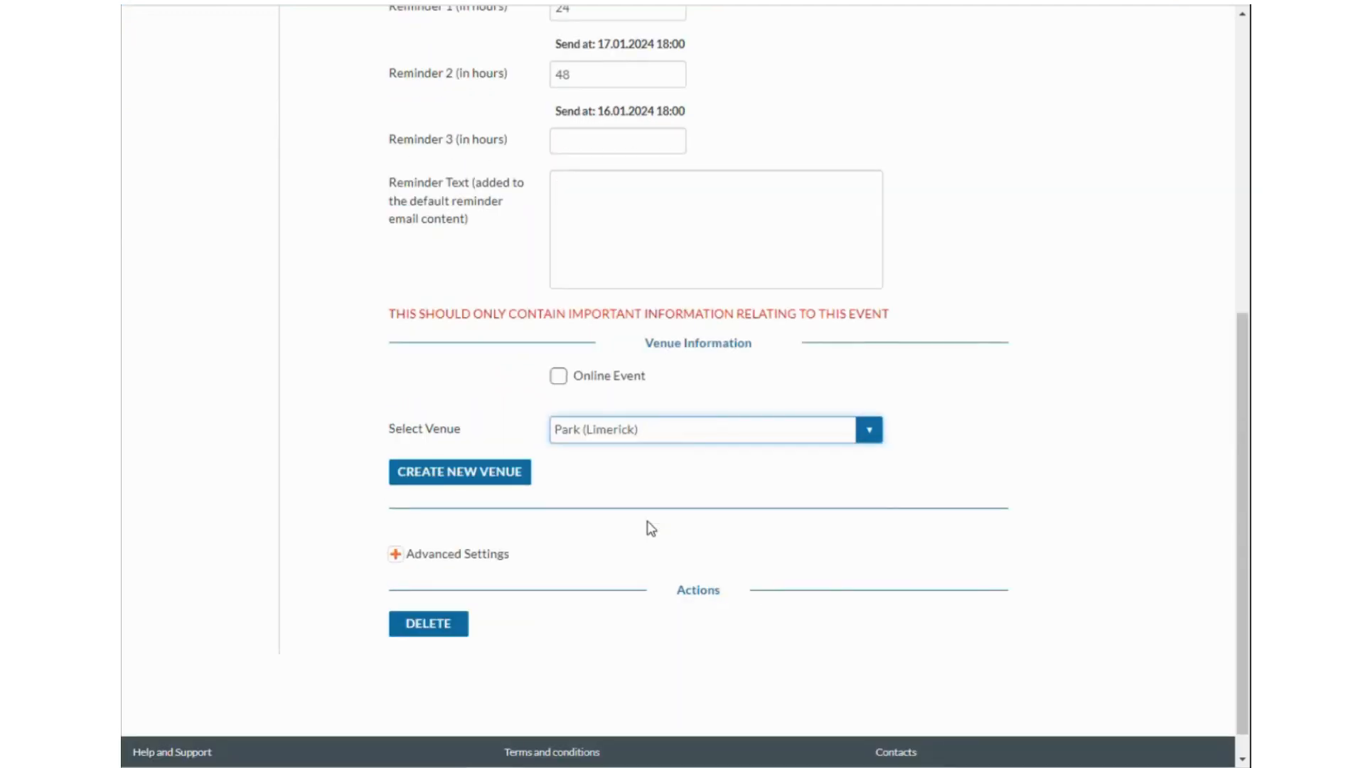
scroll(536, 520, "up", 5)
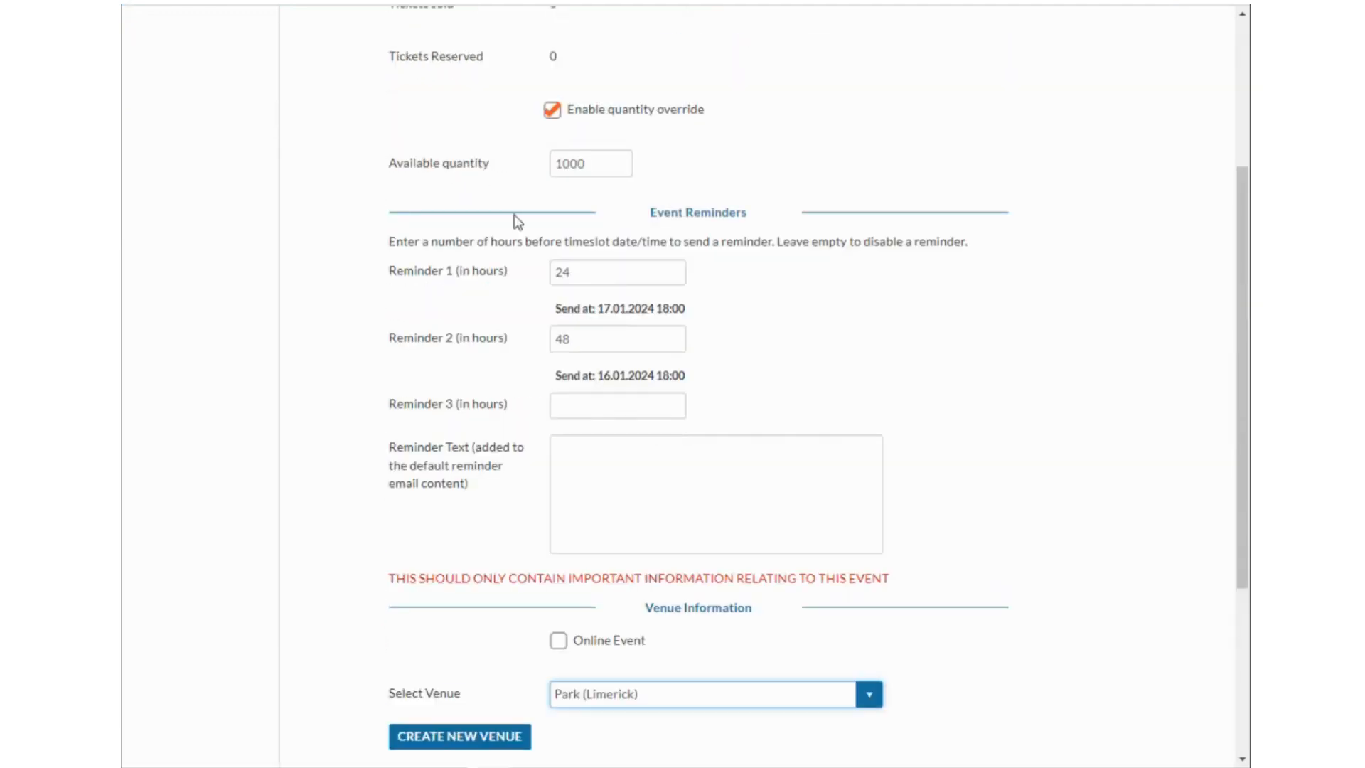
scroll(518, 223, "up", 2)
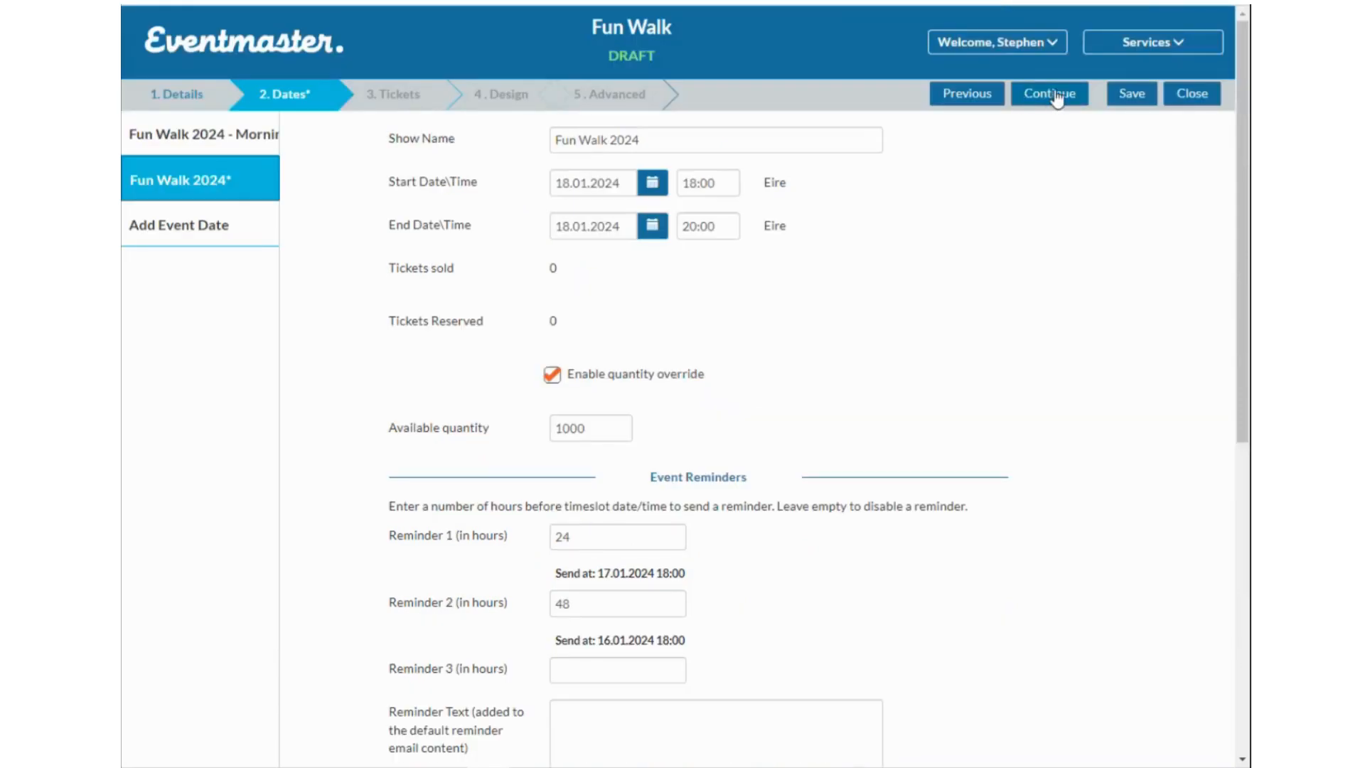
Continue to the Tickets step and add a new ticket type, keeping it PAID.
left_click(1057, 100)
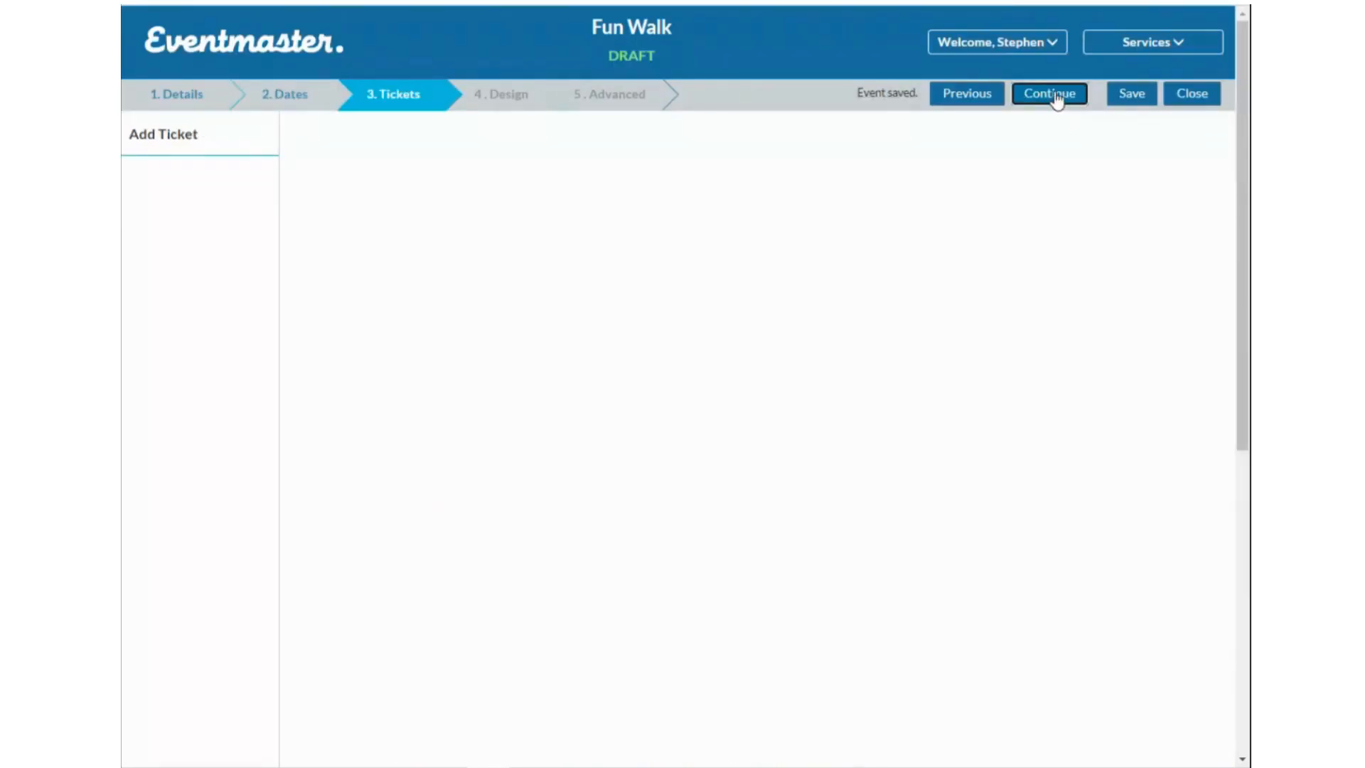
left_click(233, 147)
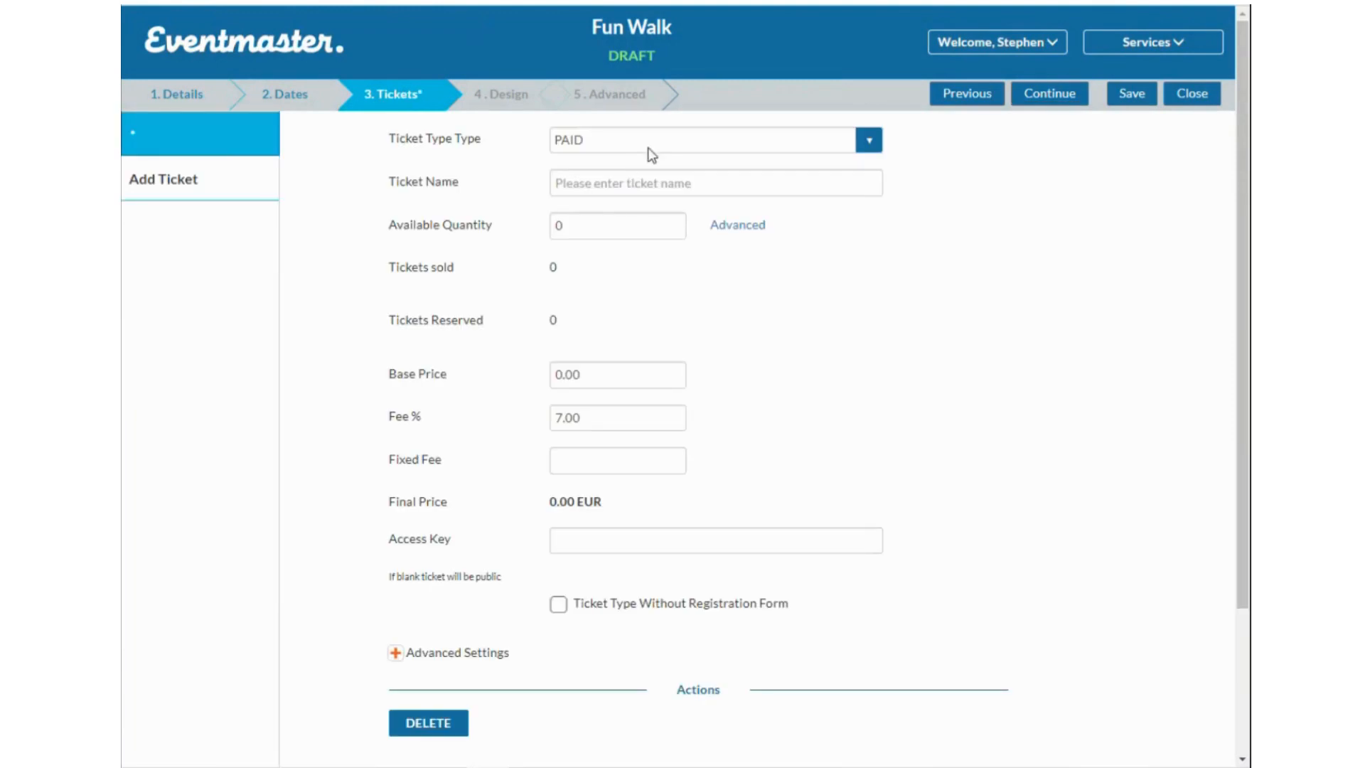
left_click(655, 149)
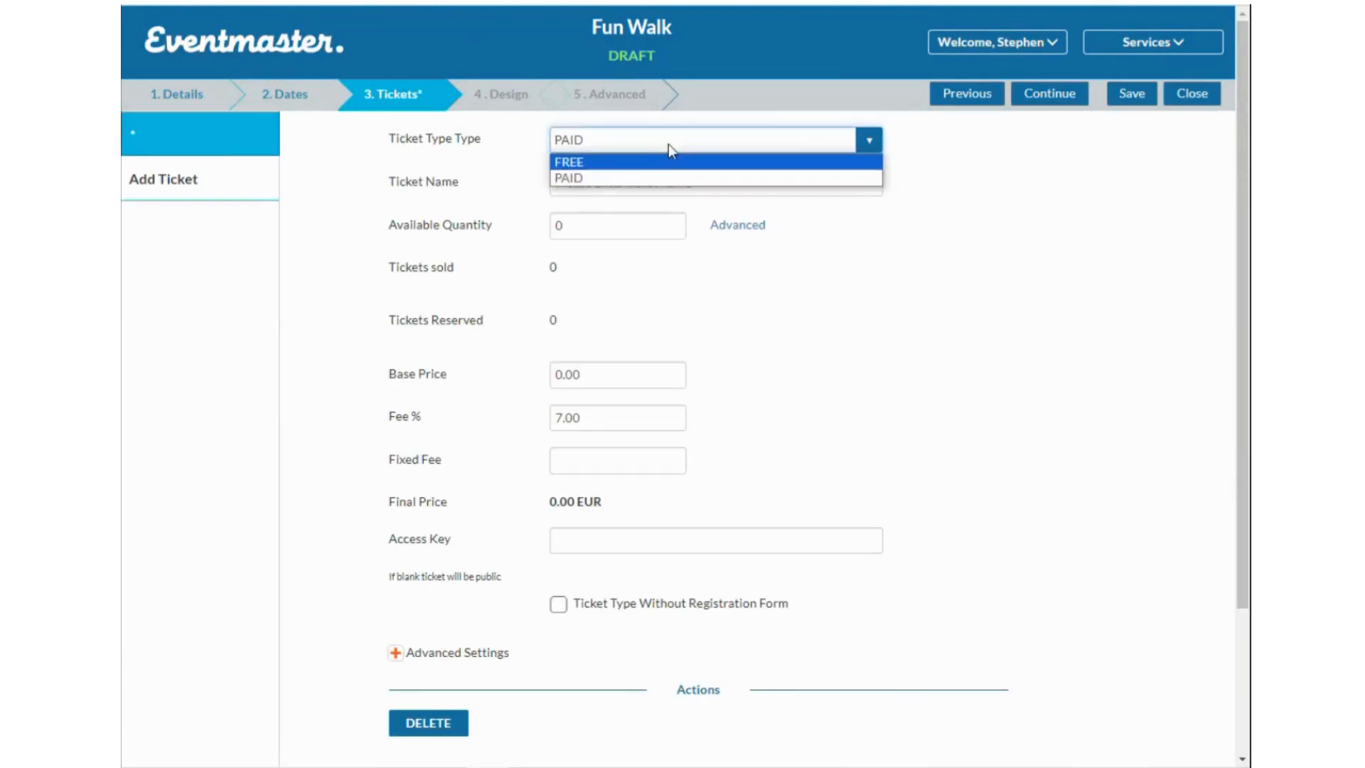
left_click(1001, 158)
left_click(704, 148)
left_click(917, 131)
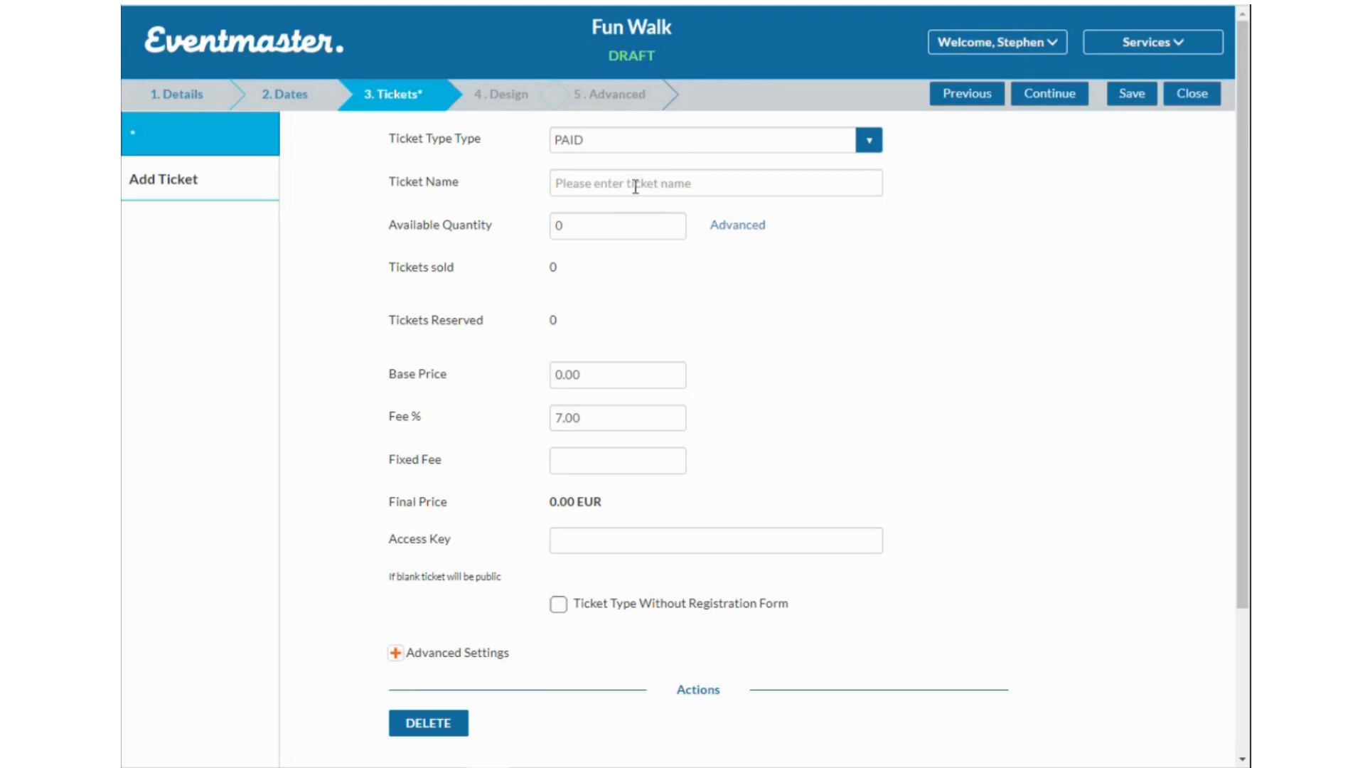
Name the ticket 'Aduly Entry (+18)' and set its available quantity to 500.
left_click(636, 186)
type("Aduly")
key("BackSpace")
key("BackSpace")
type("y")
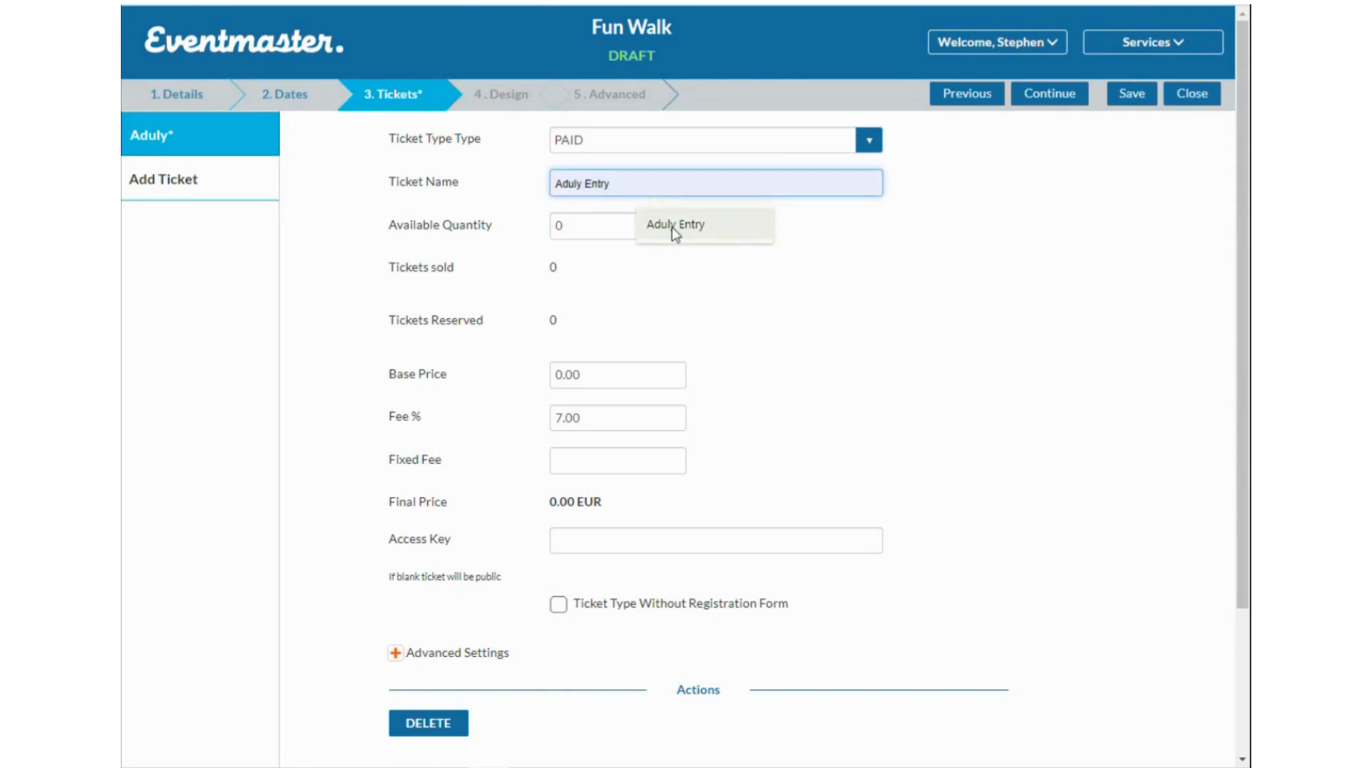
left_click(673, 226)
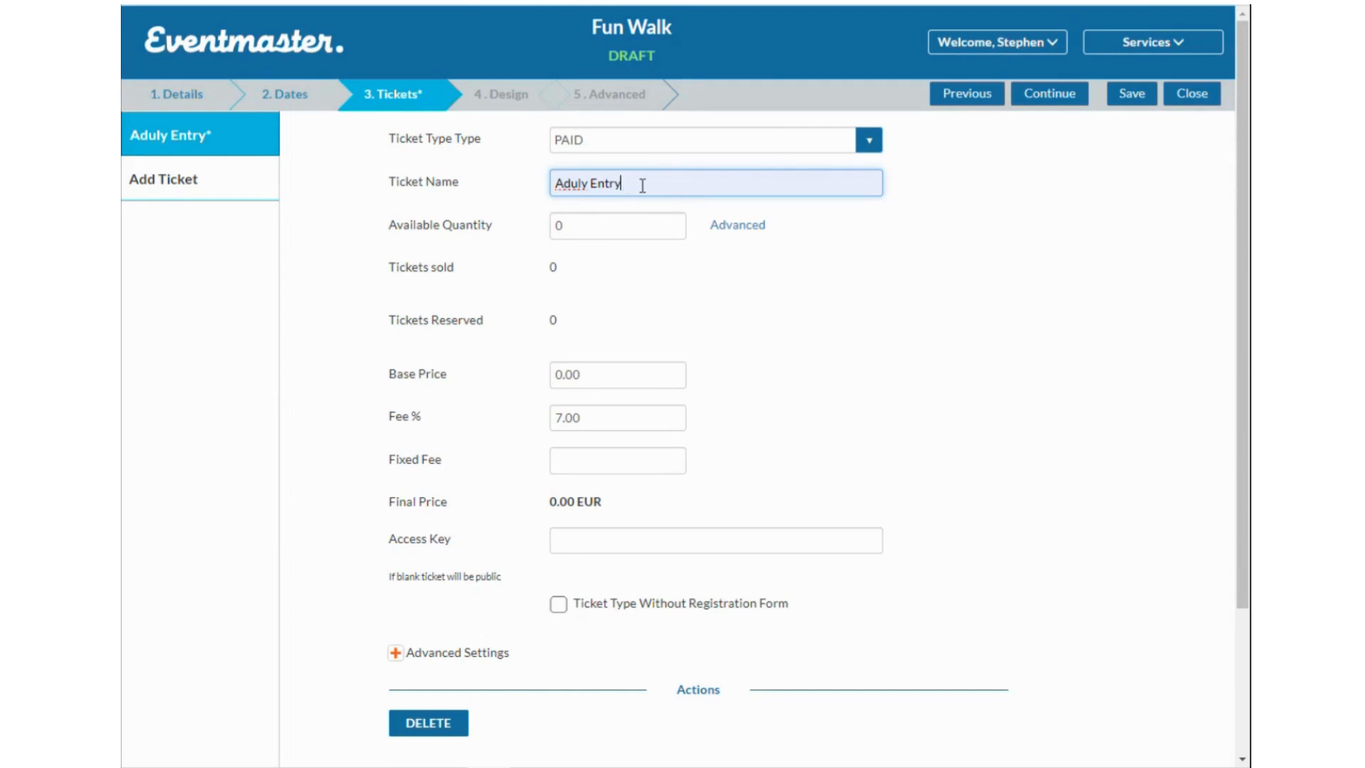
type("(")
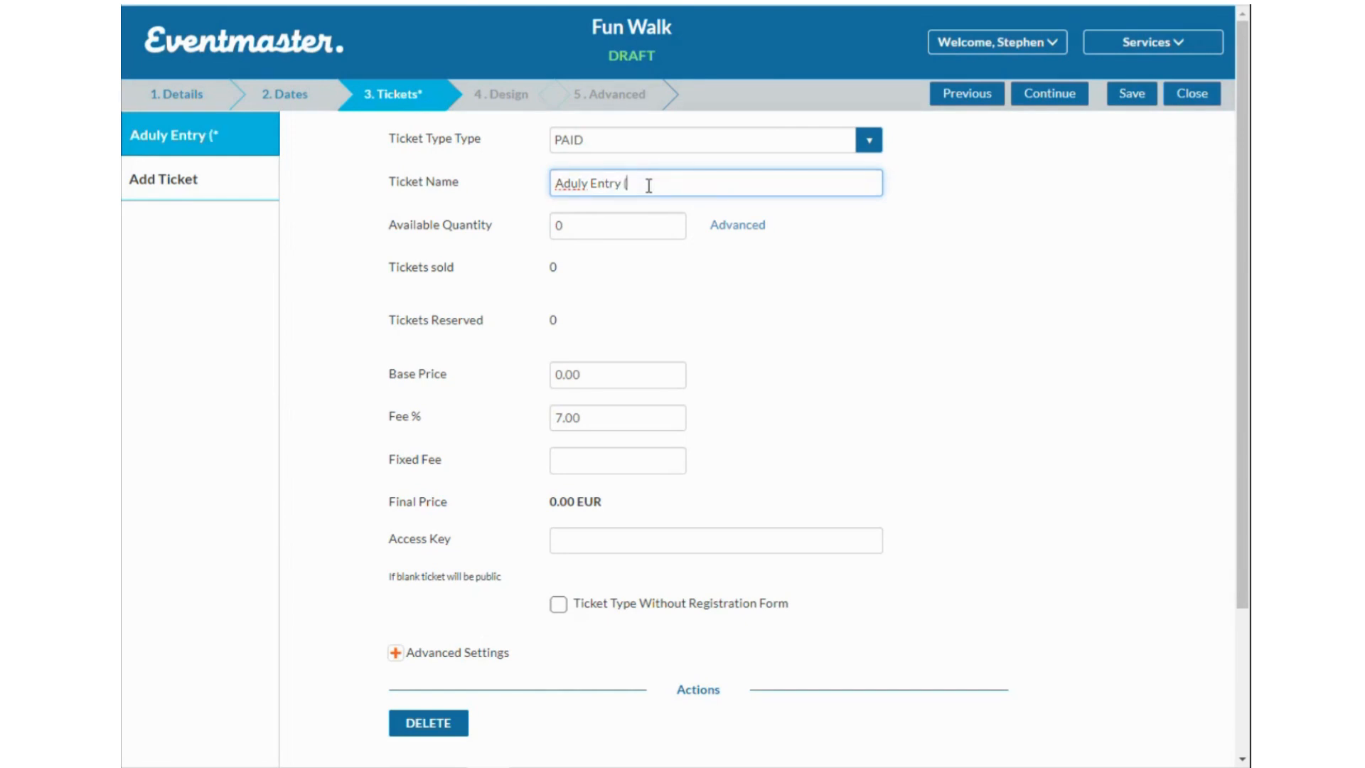
type("+18)")
double_click(559, 224)
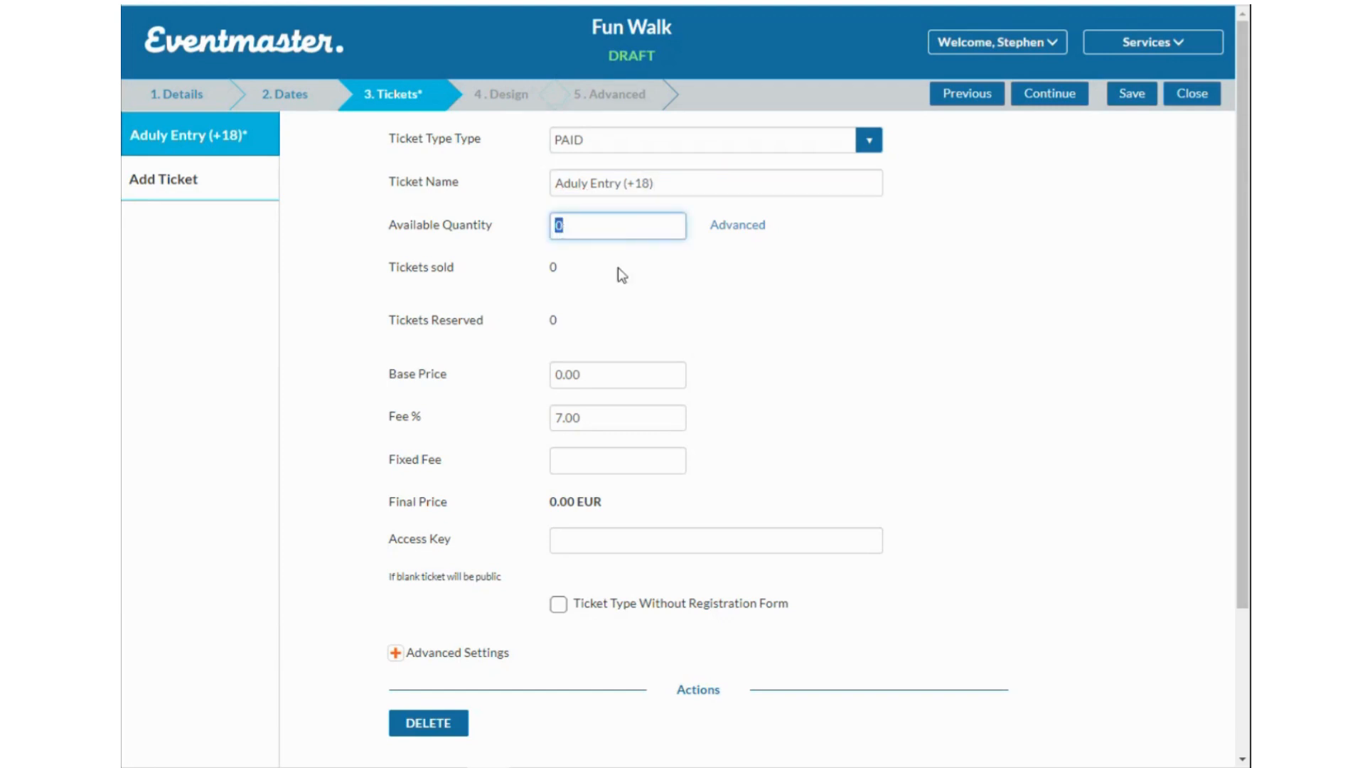
type("500")
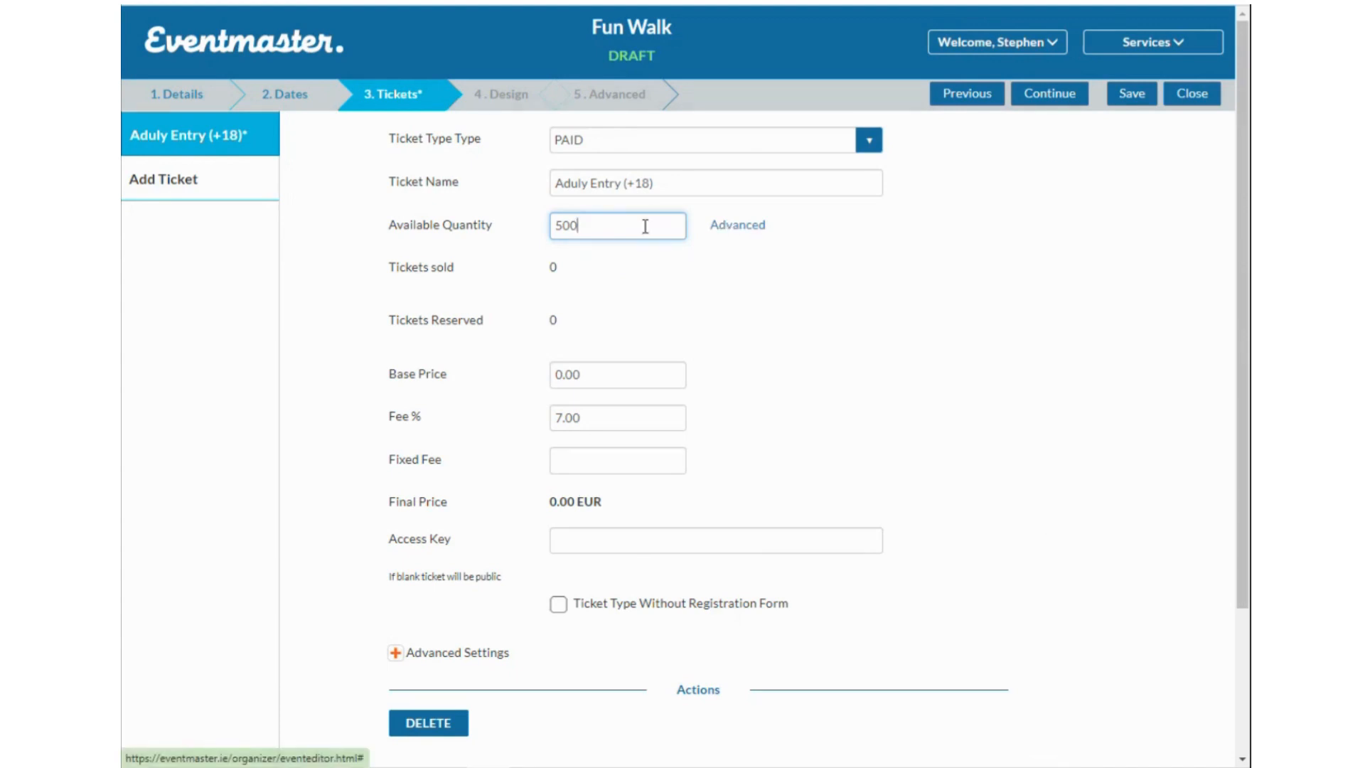
Enable per-date quantities: 0 for Fun Walk 2024 - Morning, 500 for Fun Walk 2024, and save.
left_click(739, 226)
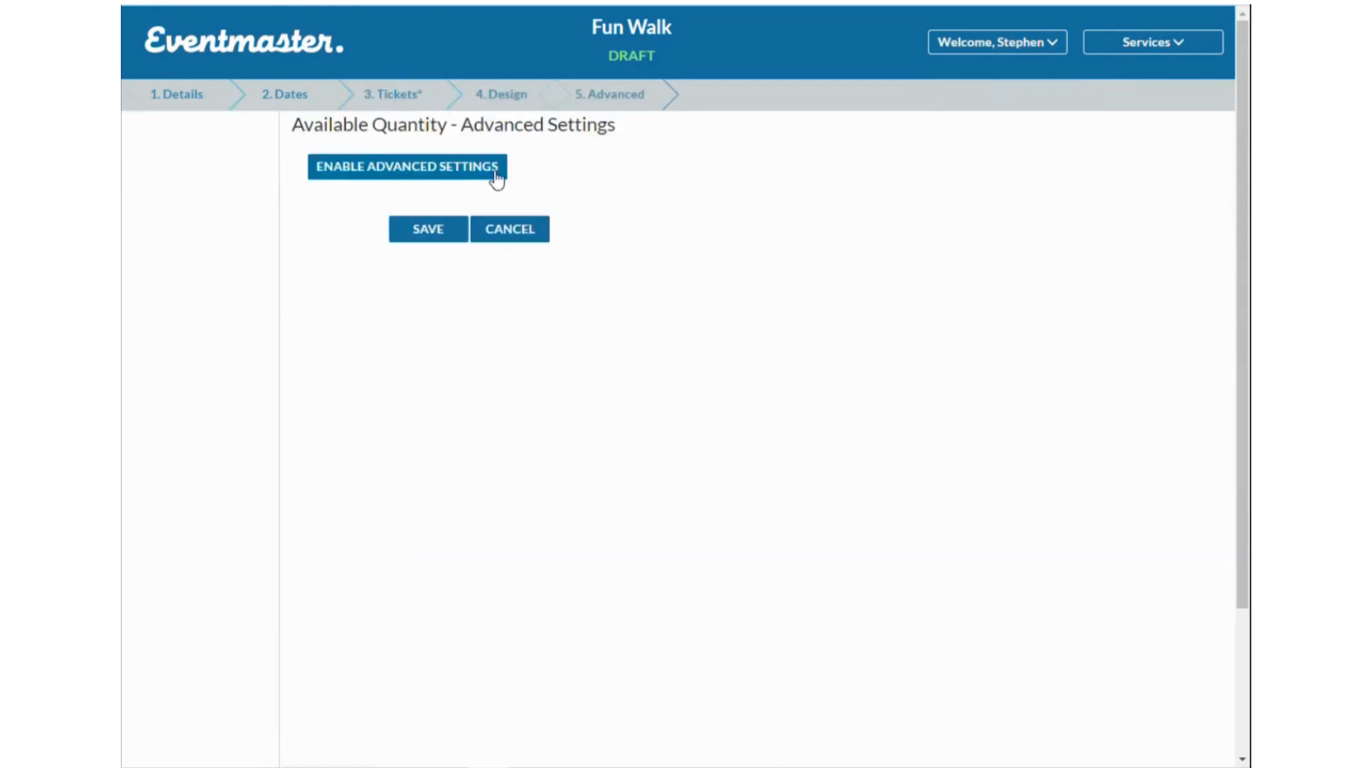
left_click(442, 173)
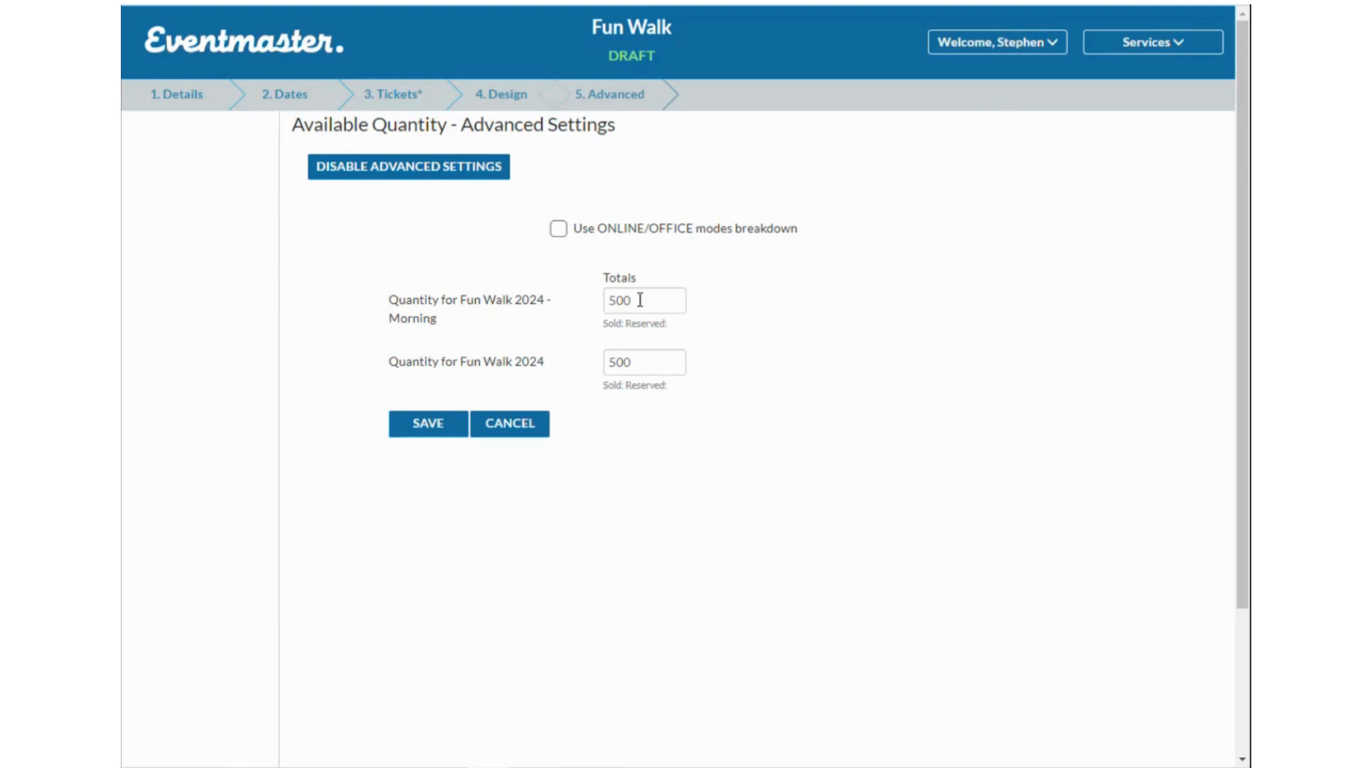
left_click_drag(640, 300, 609, 300)
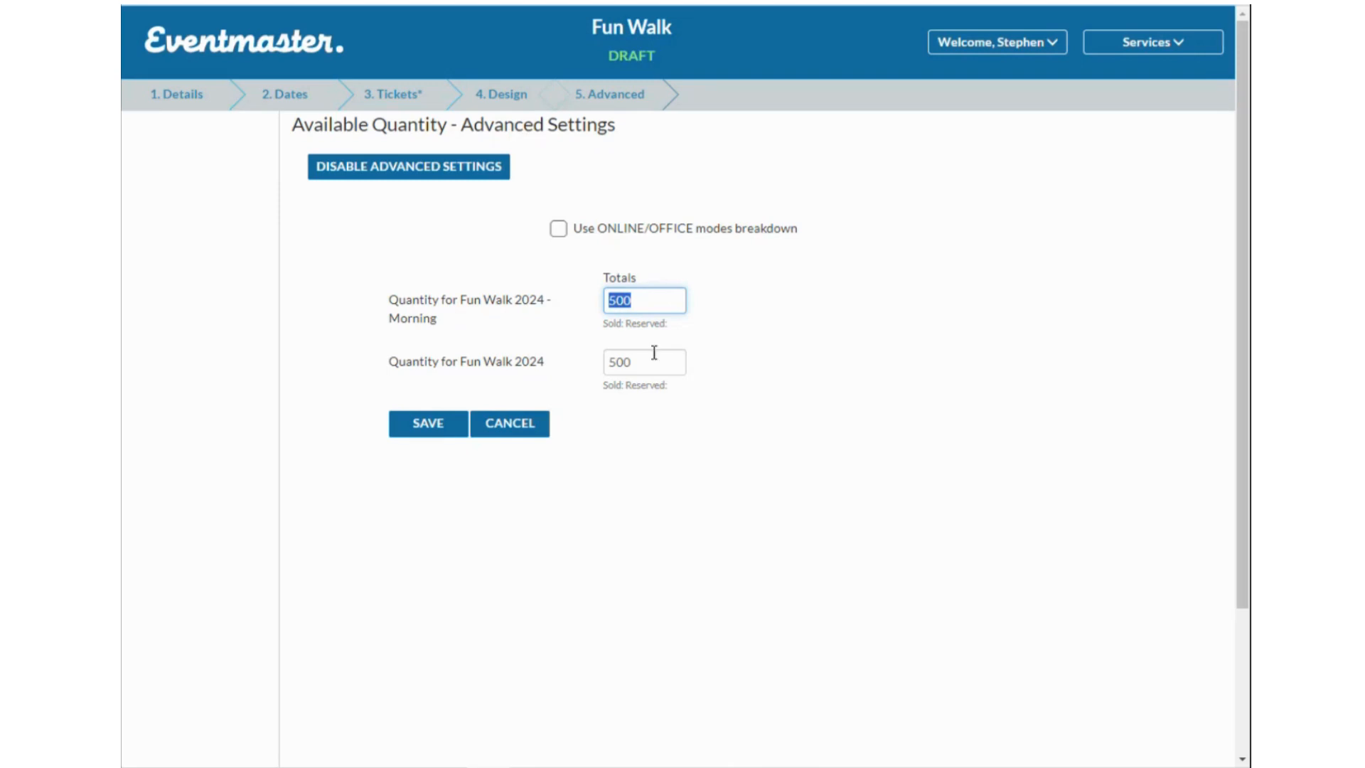
type("0")
left_click(440, 426)
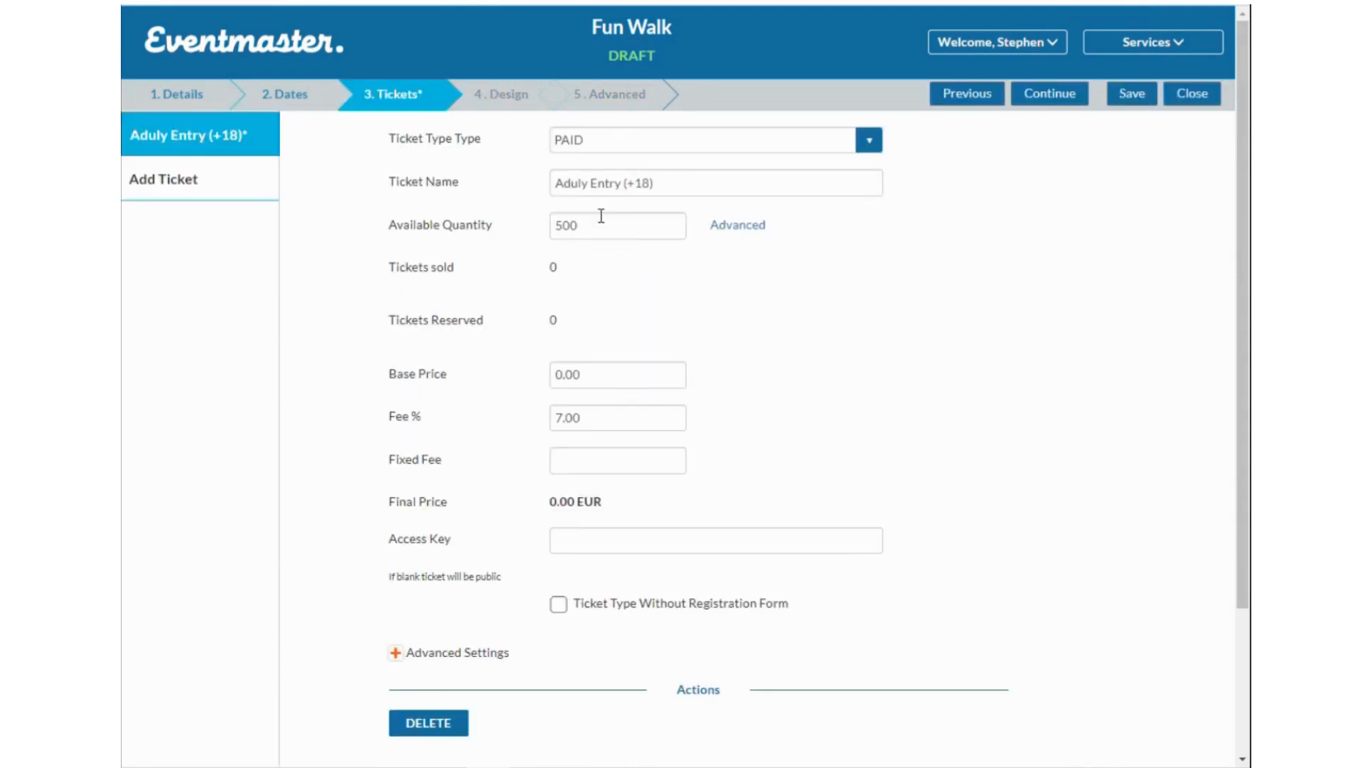
left_click_drag(600, 373, 536, 378)
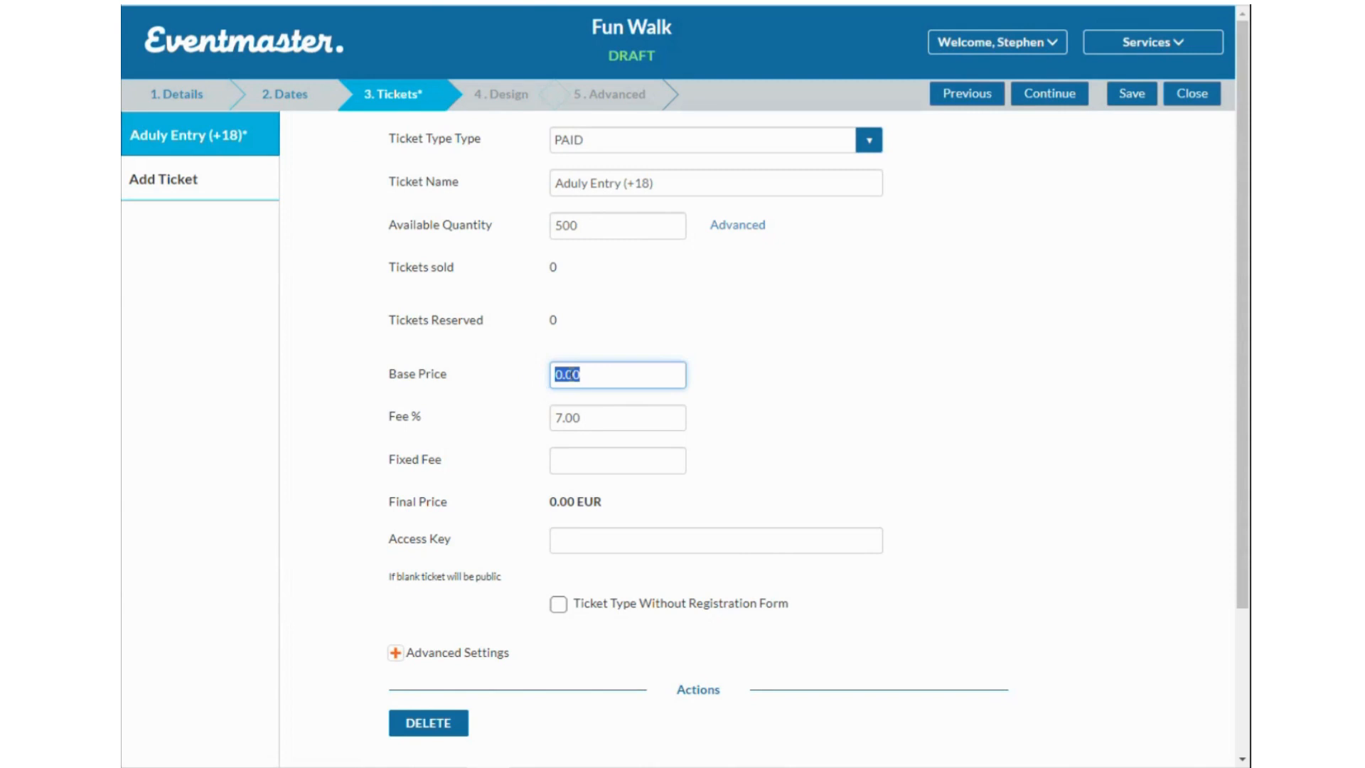
type("25")
left_click(858, 387)
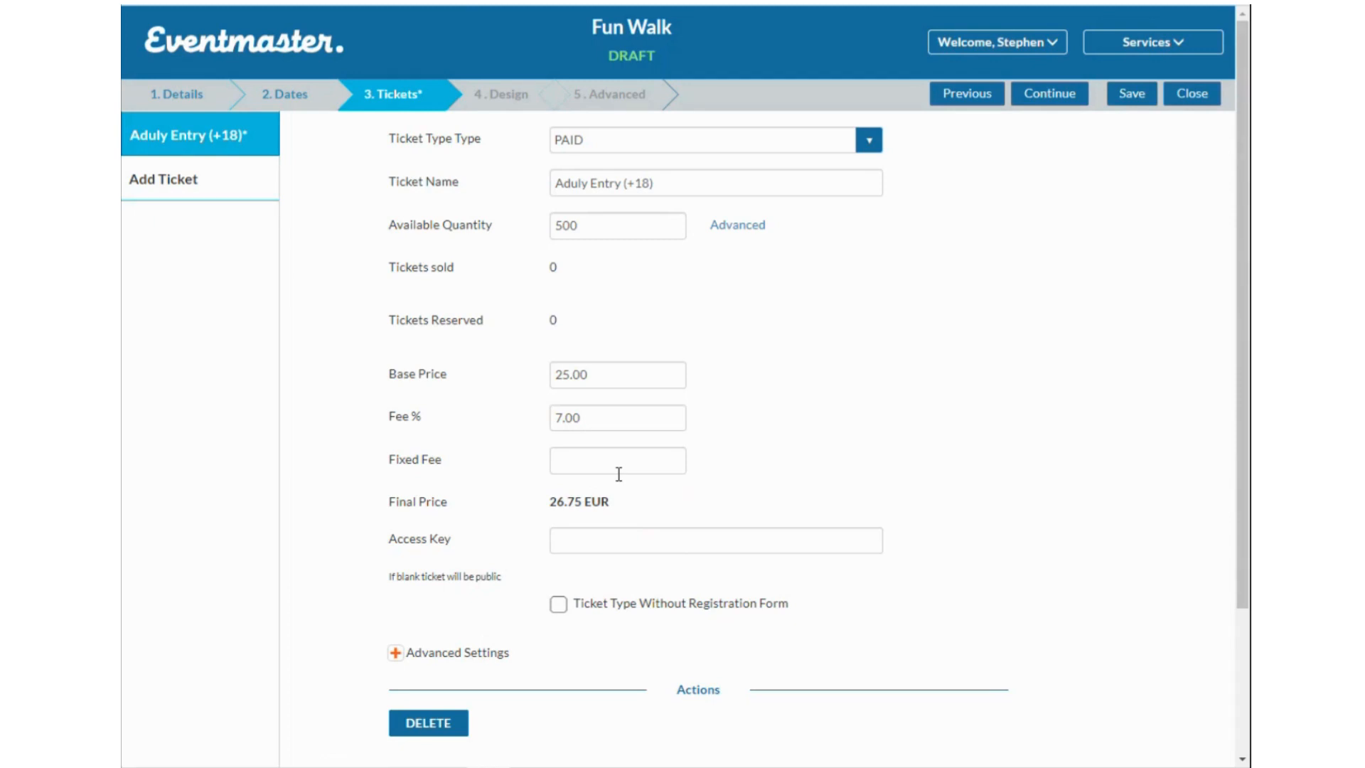
double_click(604, 374)
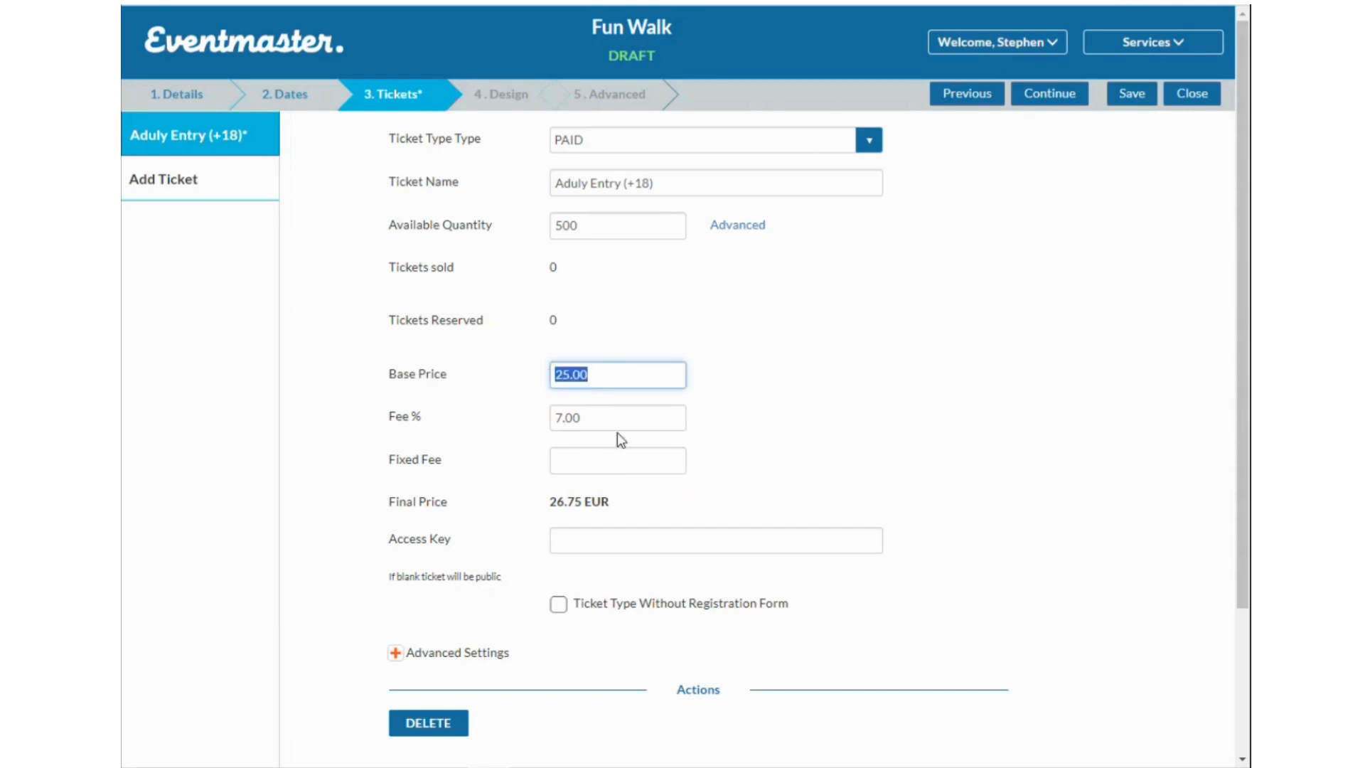
left_click(654, 466)
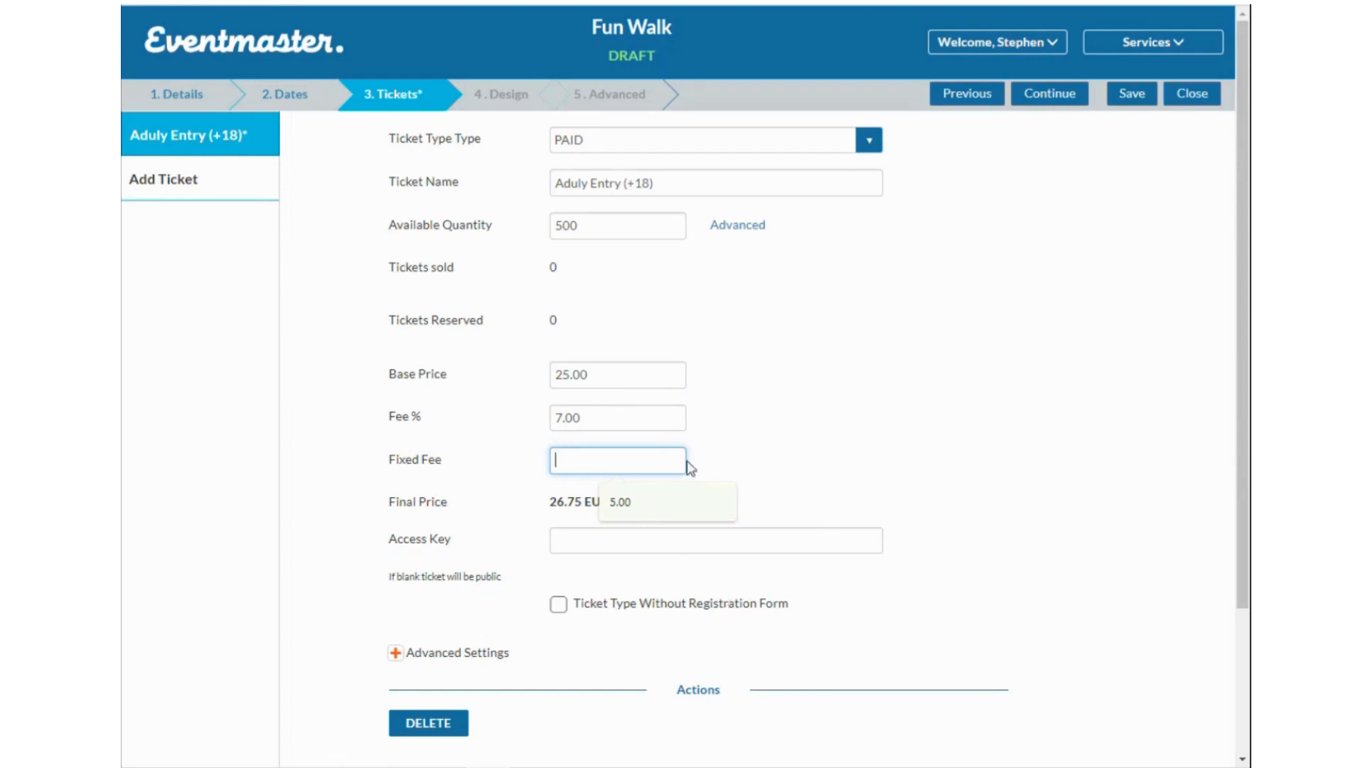
left_click(846, 471)
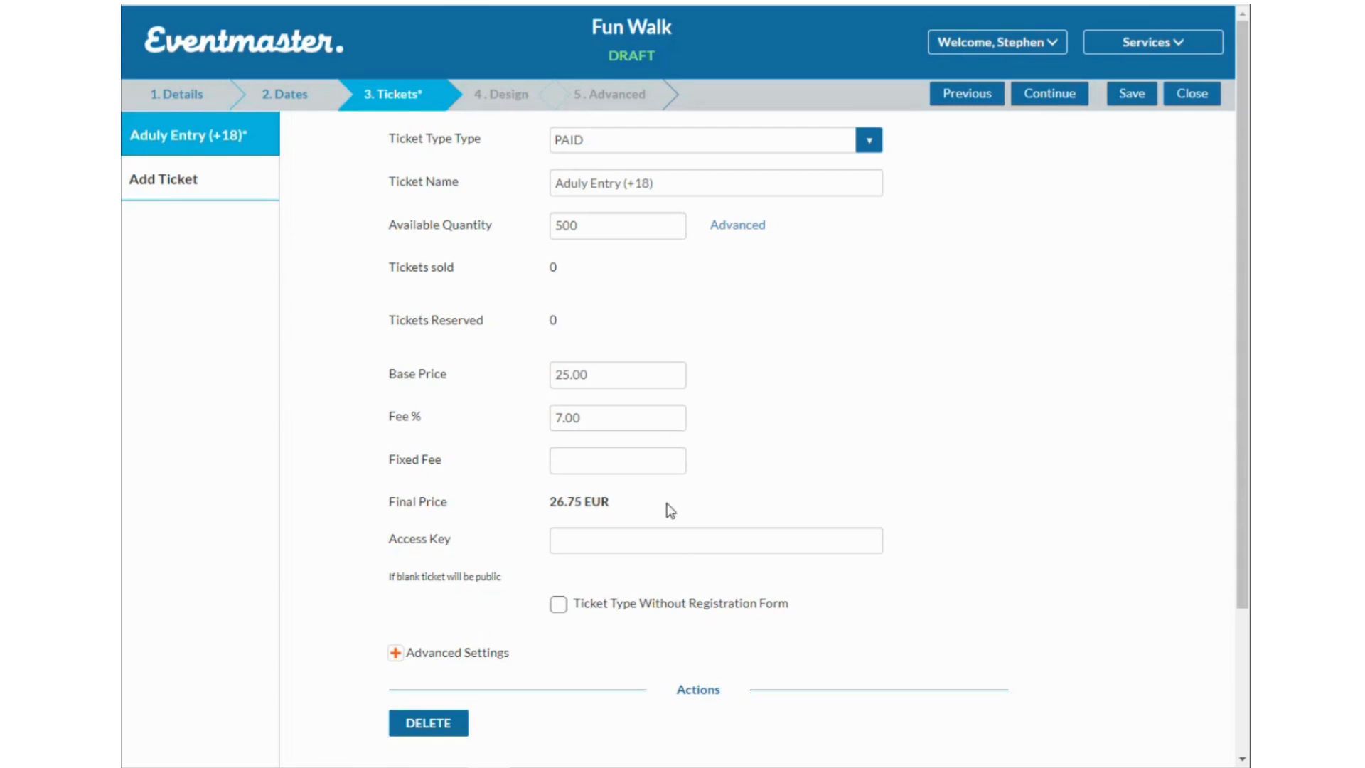
scroll(665, 509, "down", 2)
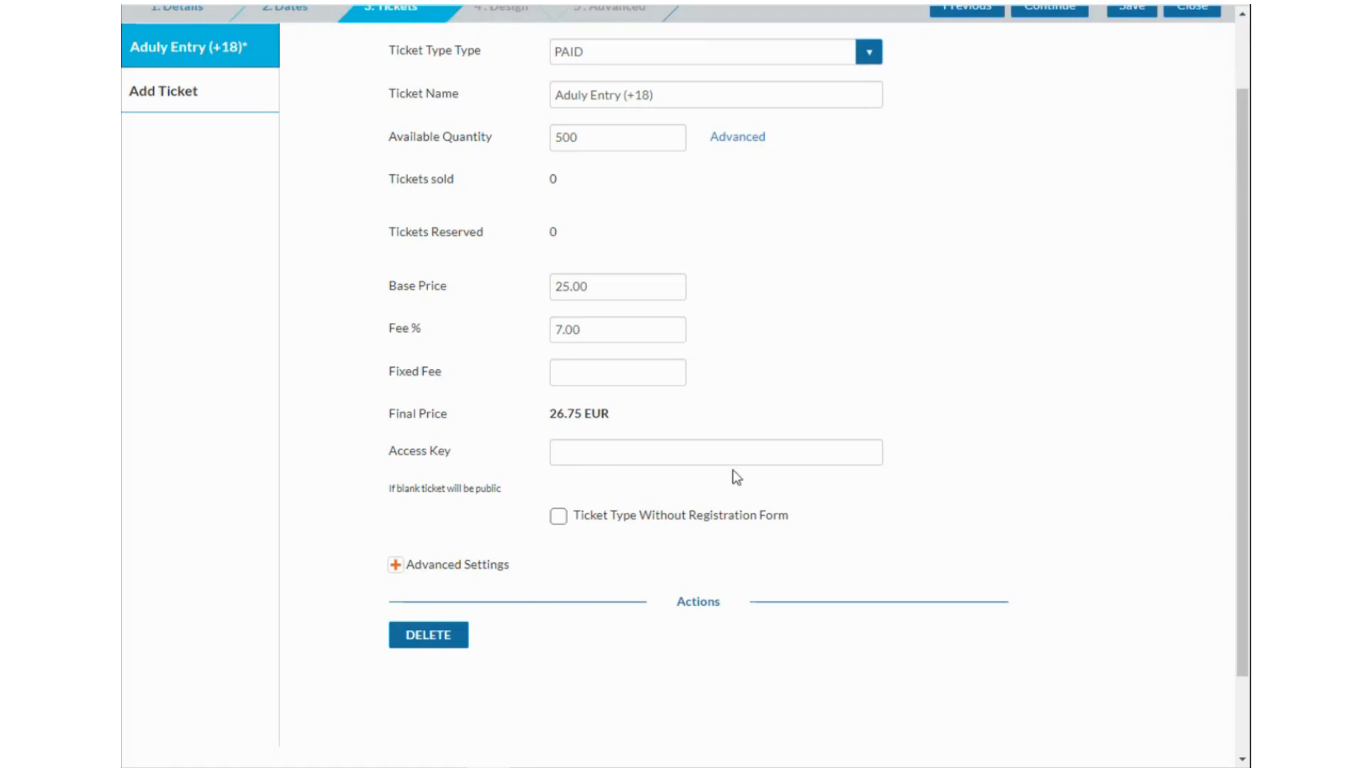
Expand the ticket's Advanced Settings and set Etickets Amount to 3.
scroll(540, 473, "down", 1)
left_click(457, 469)
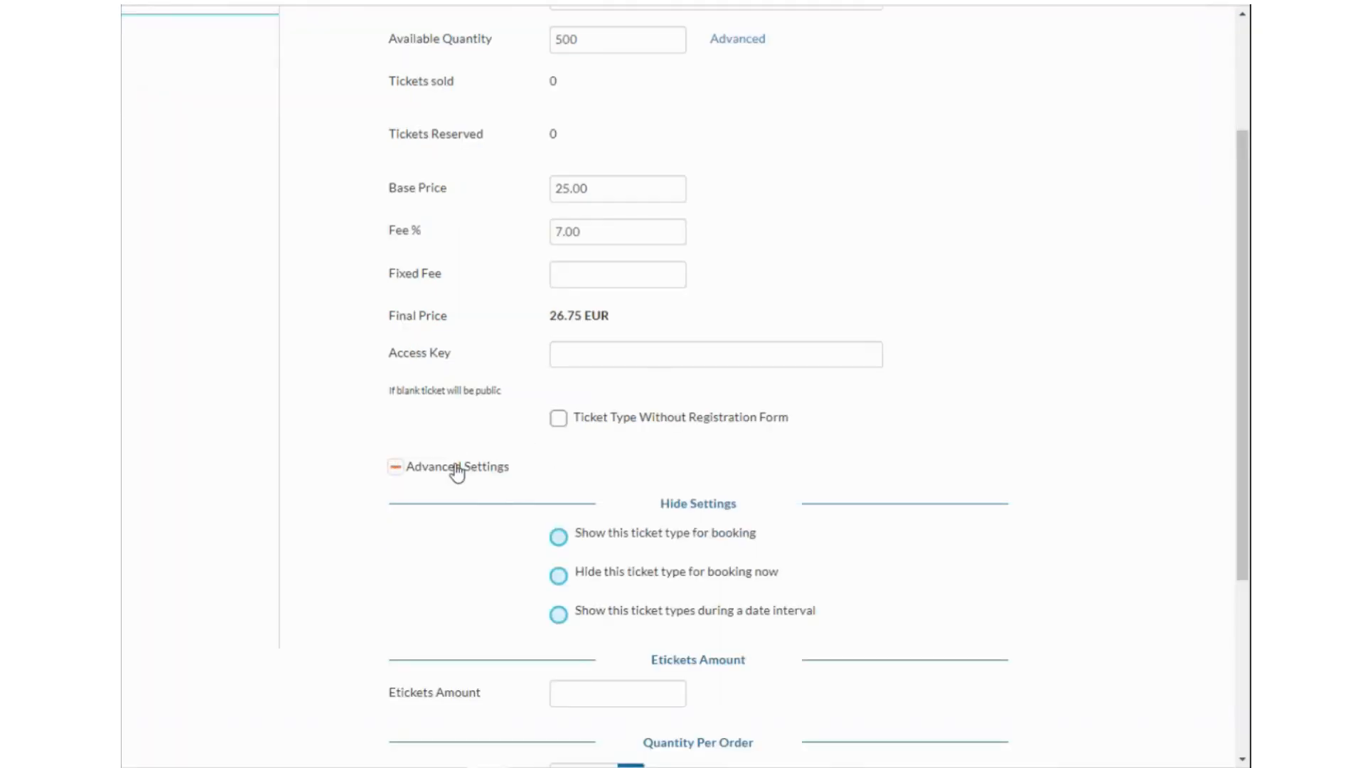
scroll(675, 380, "down", 2)
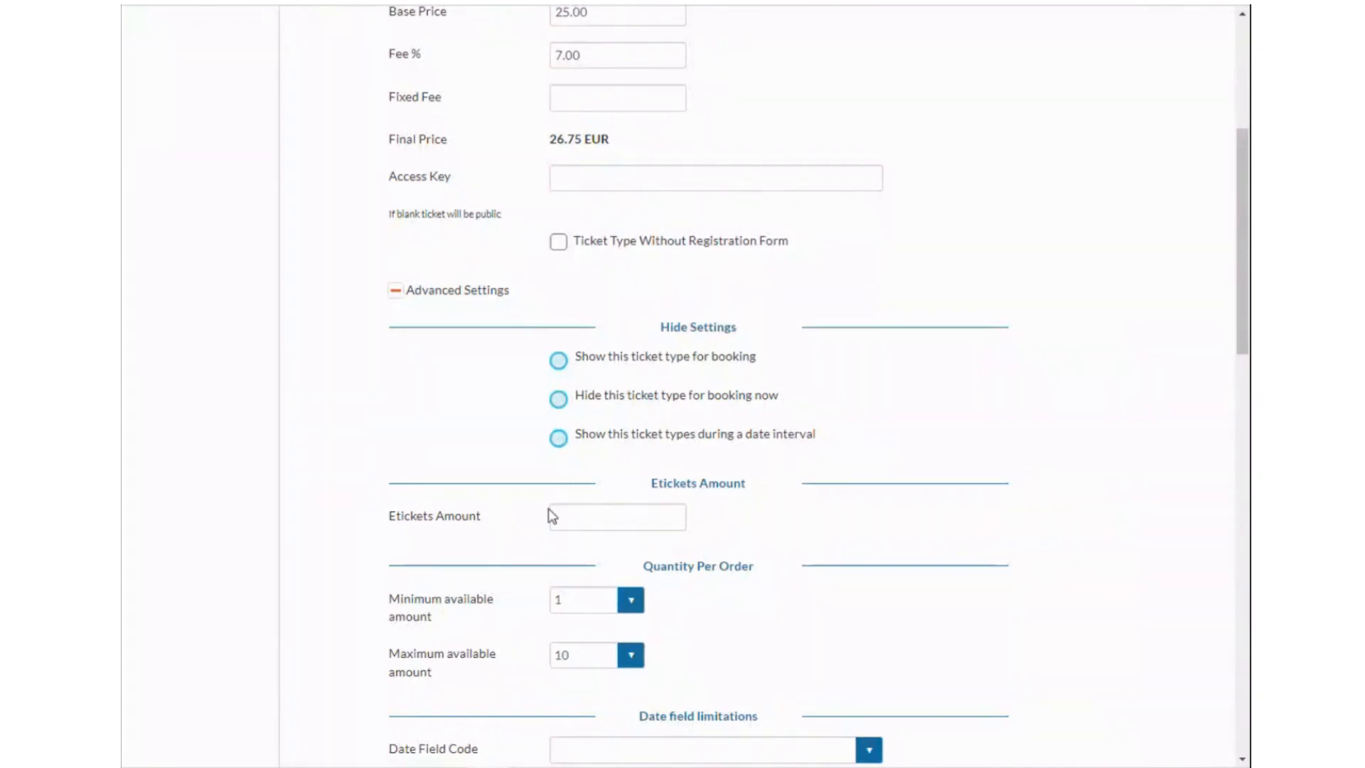
scroll(632, 524, "up", 1)
scroll(632, 524, "up", 4)
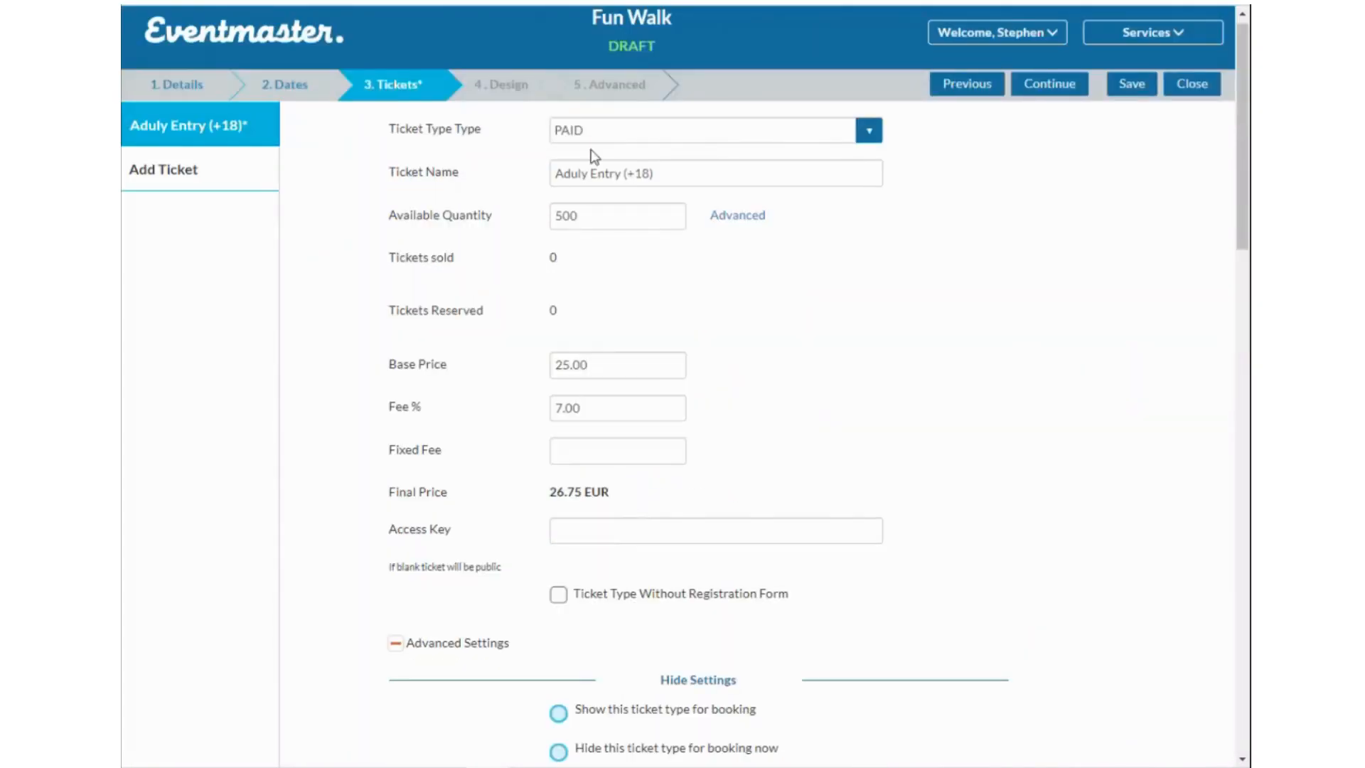
scroll(667, 187, "down", 1)
scroll(667, 187, "down", 6)
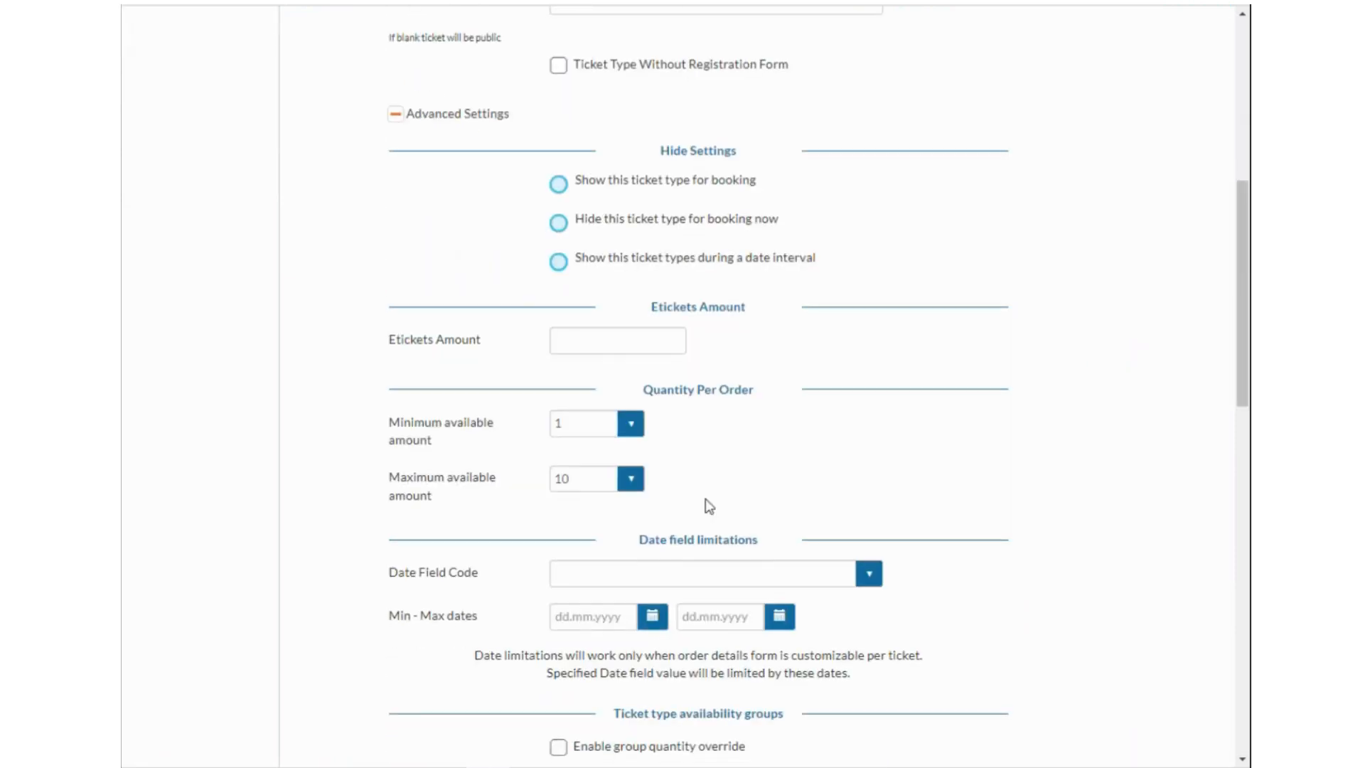
left_click(597, 345)
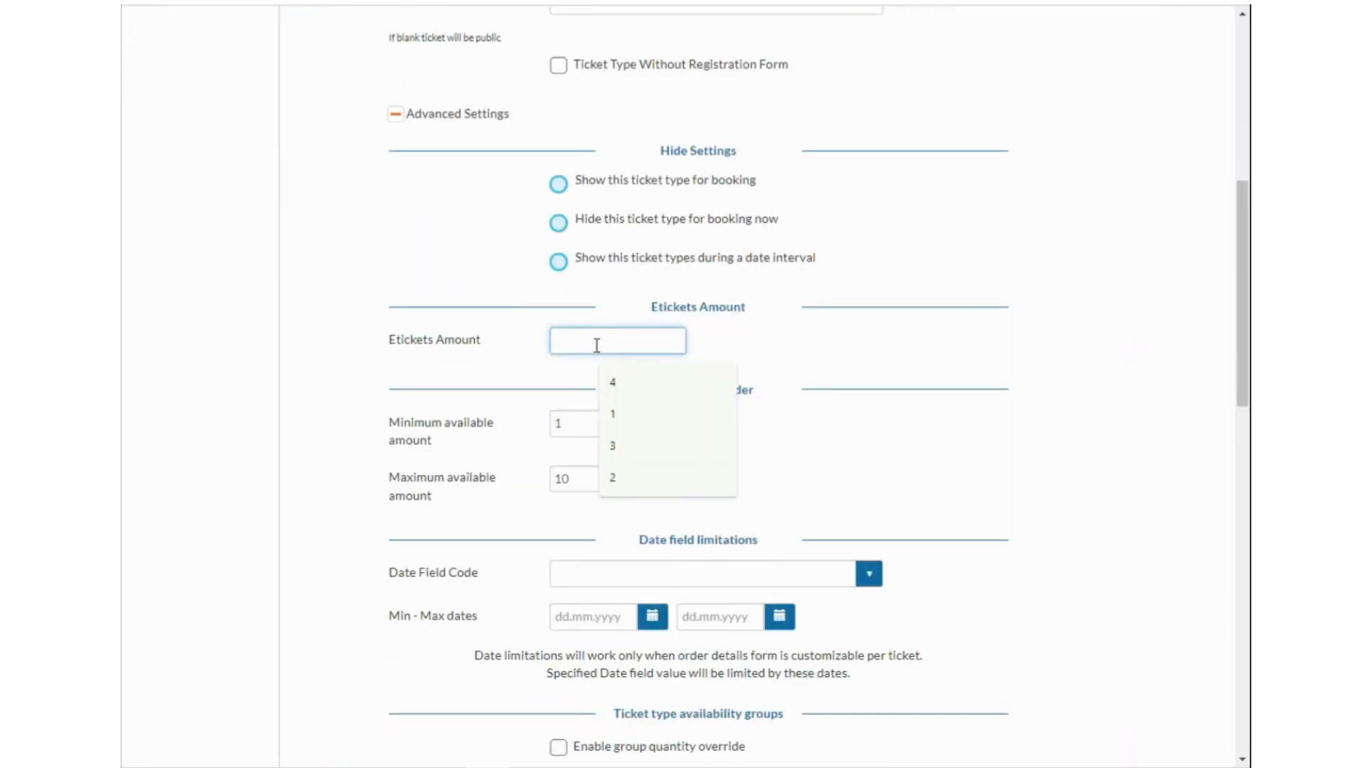
type("3")
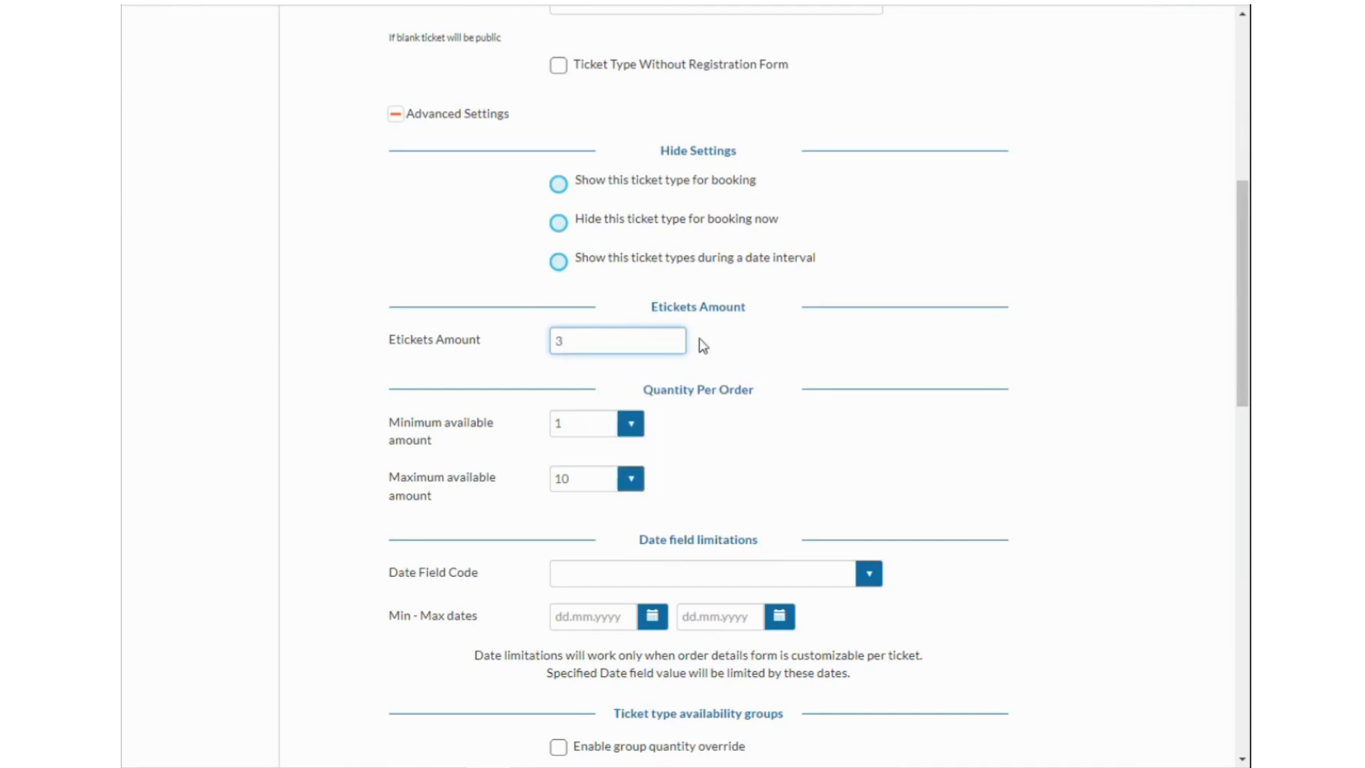
double_click(558, 342)
type("5")
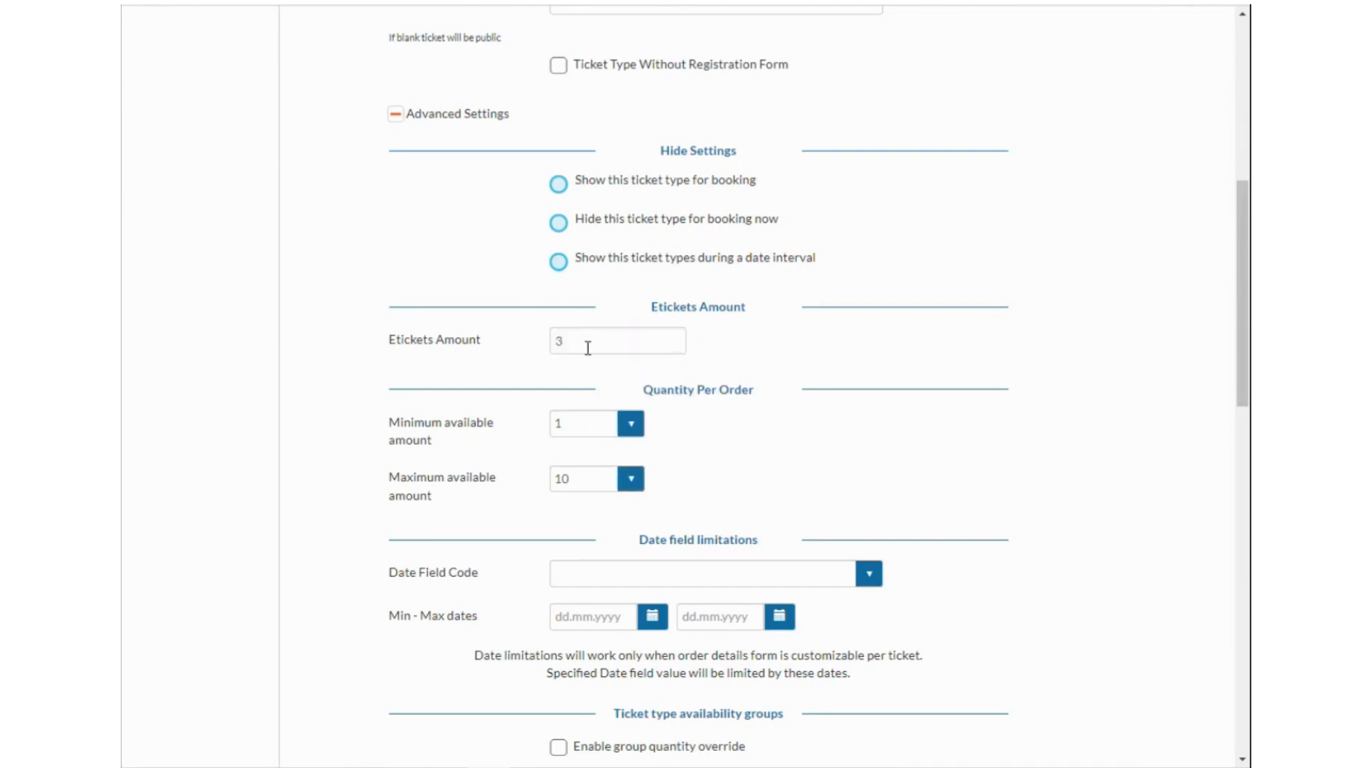
scroll(582, 348, "up", 7)
scroll(627, 335, "down", 7)
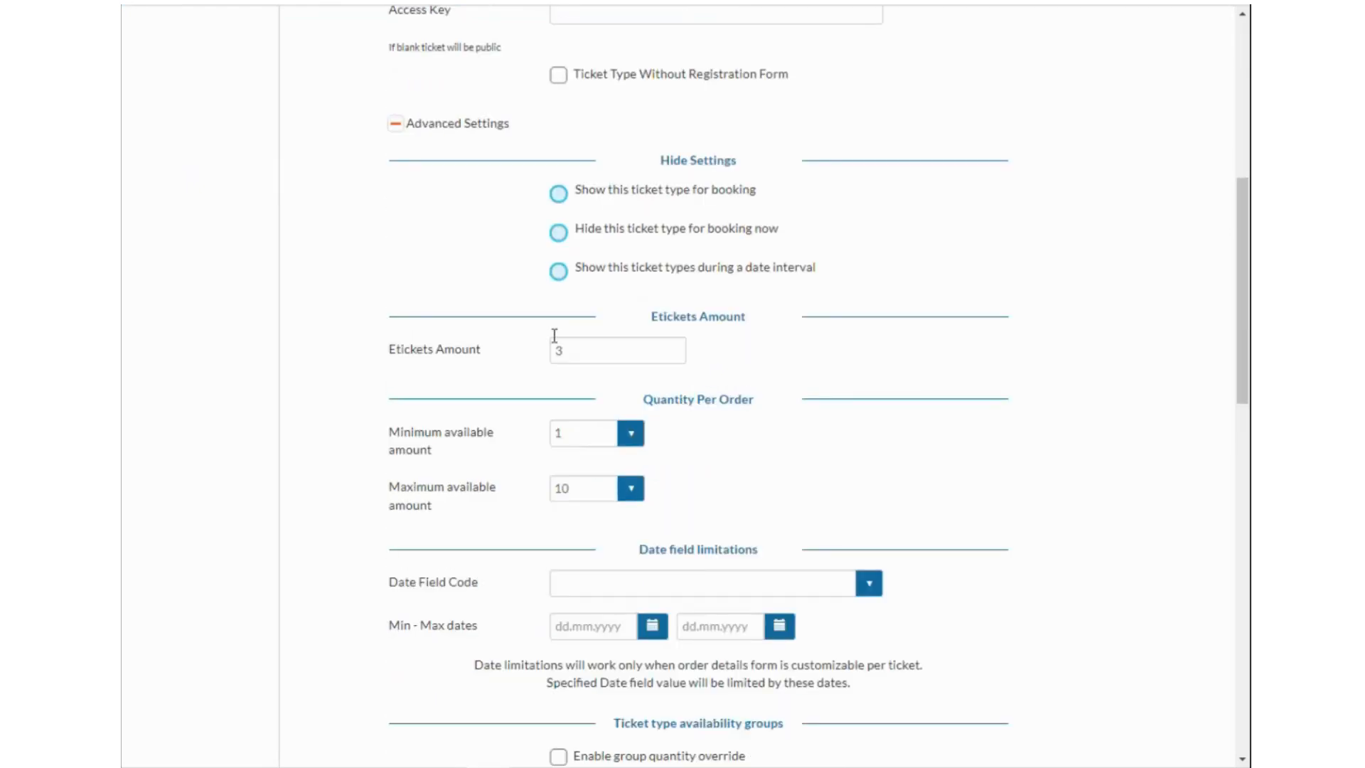
scroll(589, 349, "up", 7)
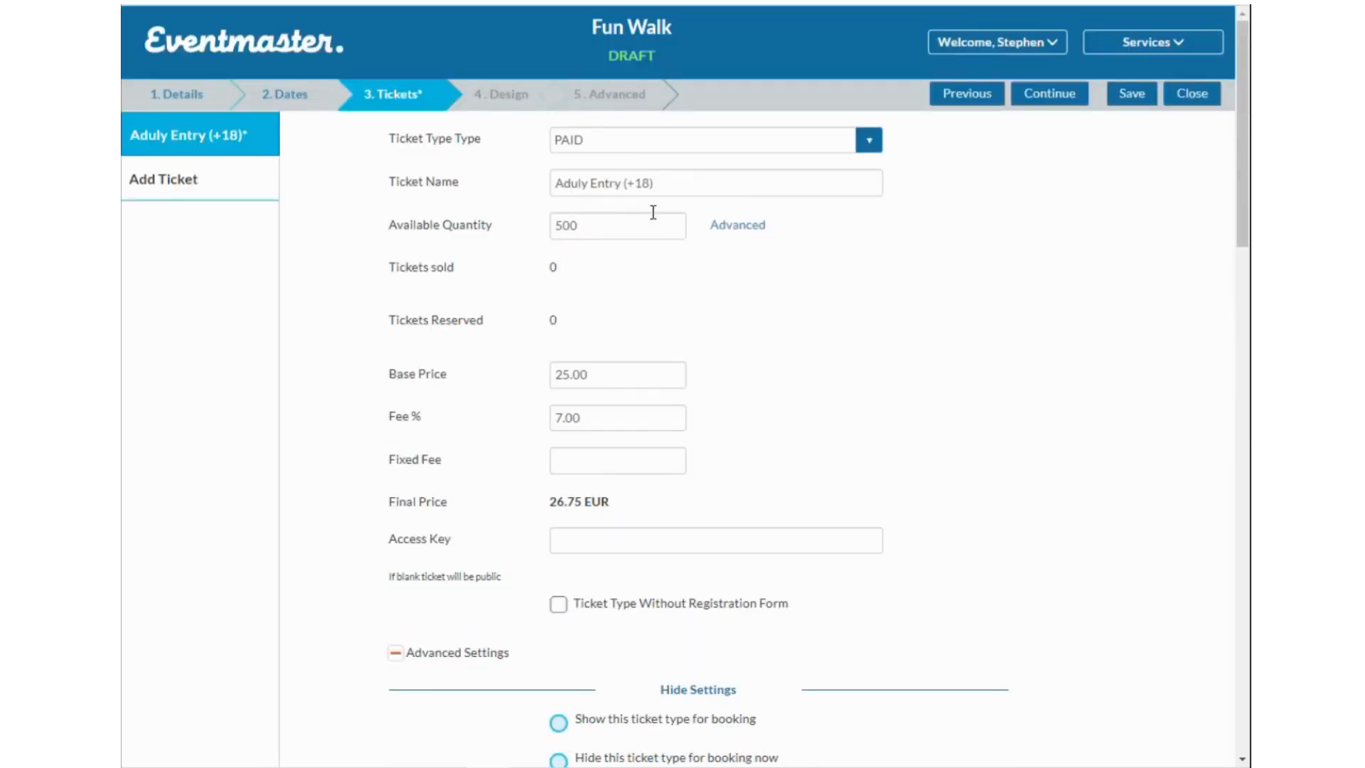
scroll(609, 344, "down", 6)
double_click(589, 442)
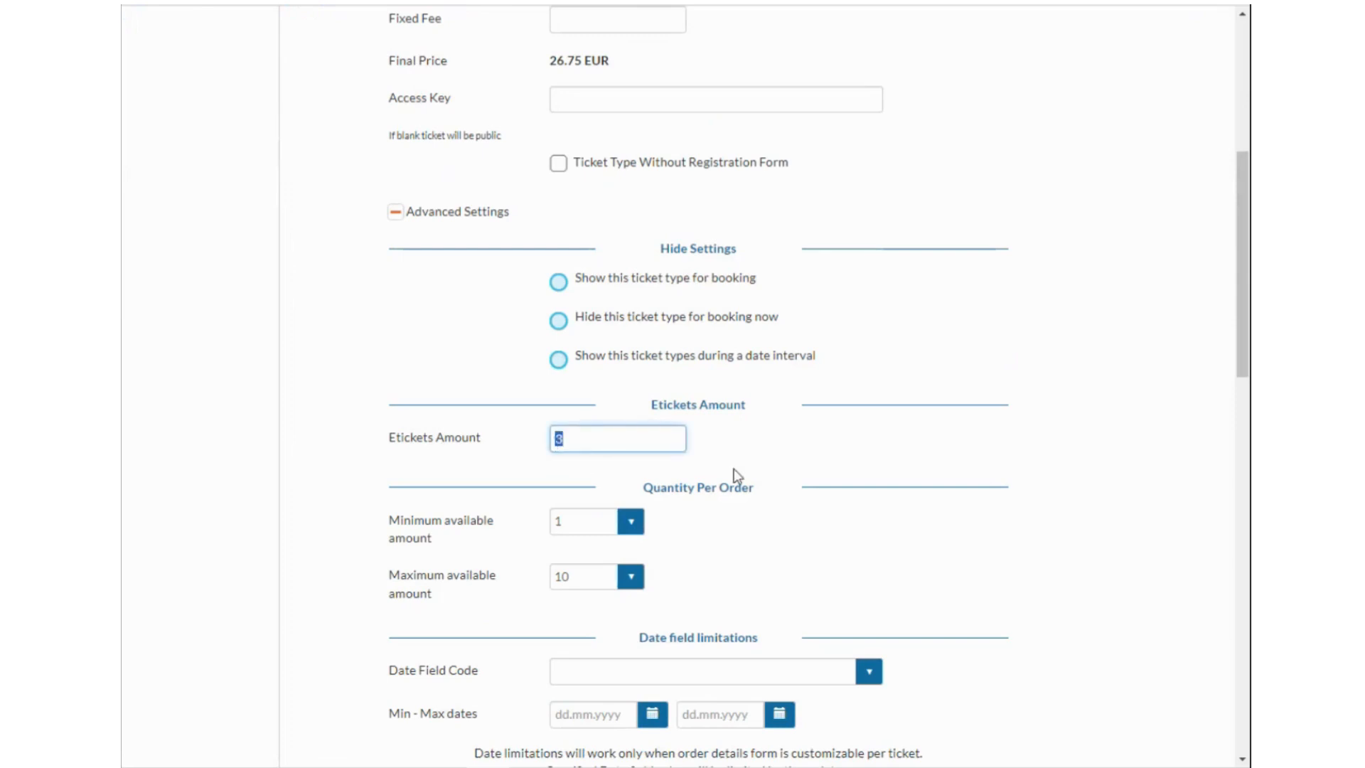
scroll(733, 467, "down", 1)
left_click(698, 487)
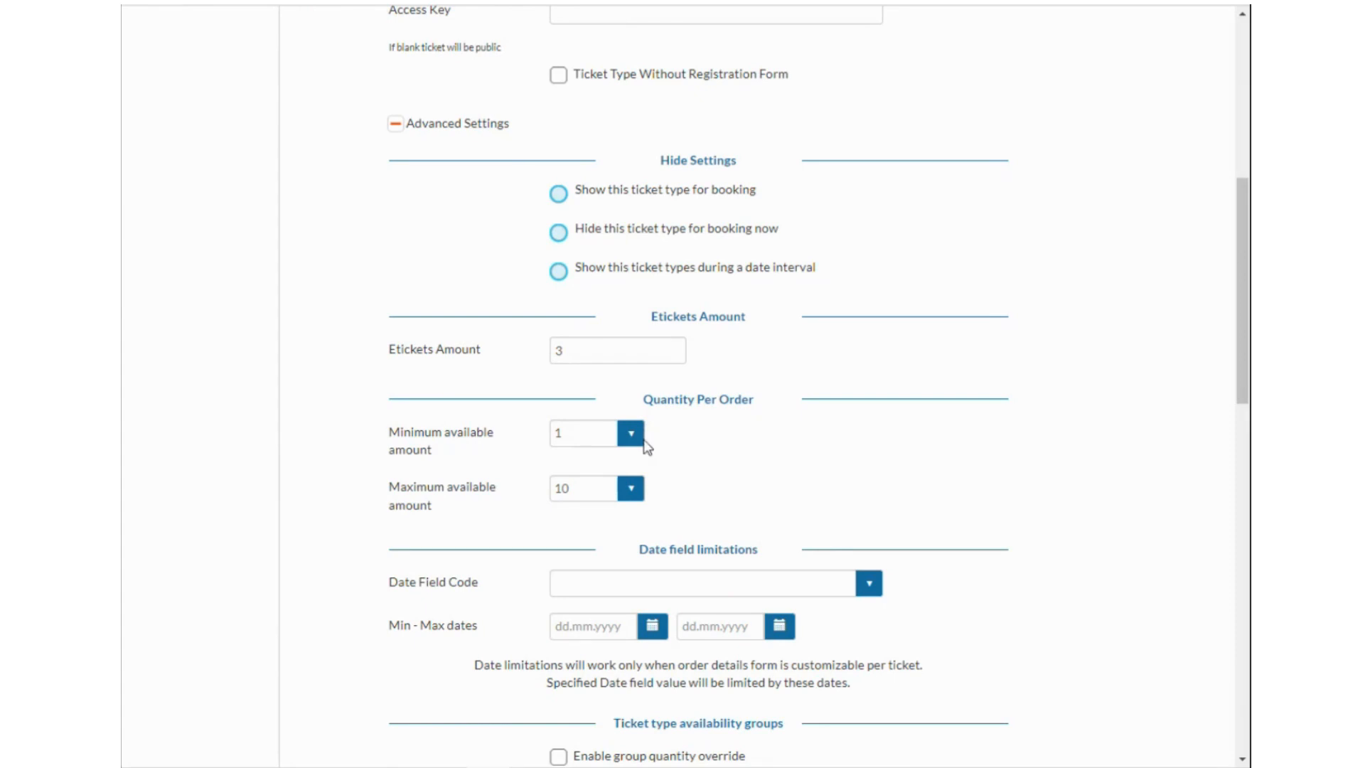
Set the maximum tickets per order to 3.
left_click(630, 489)
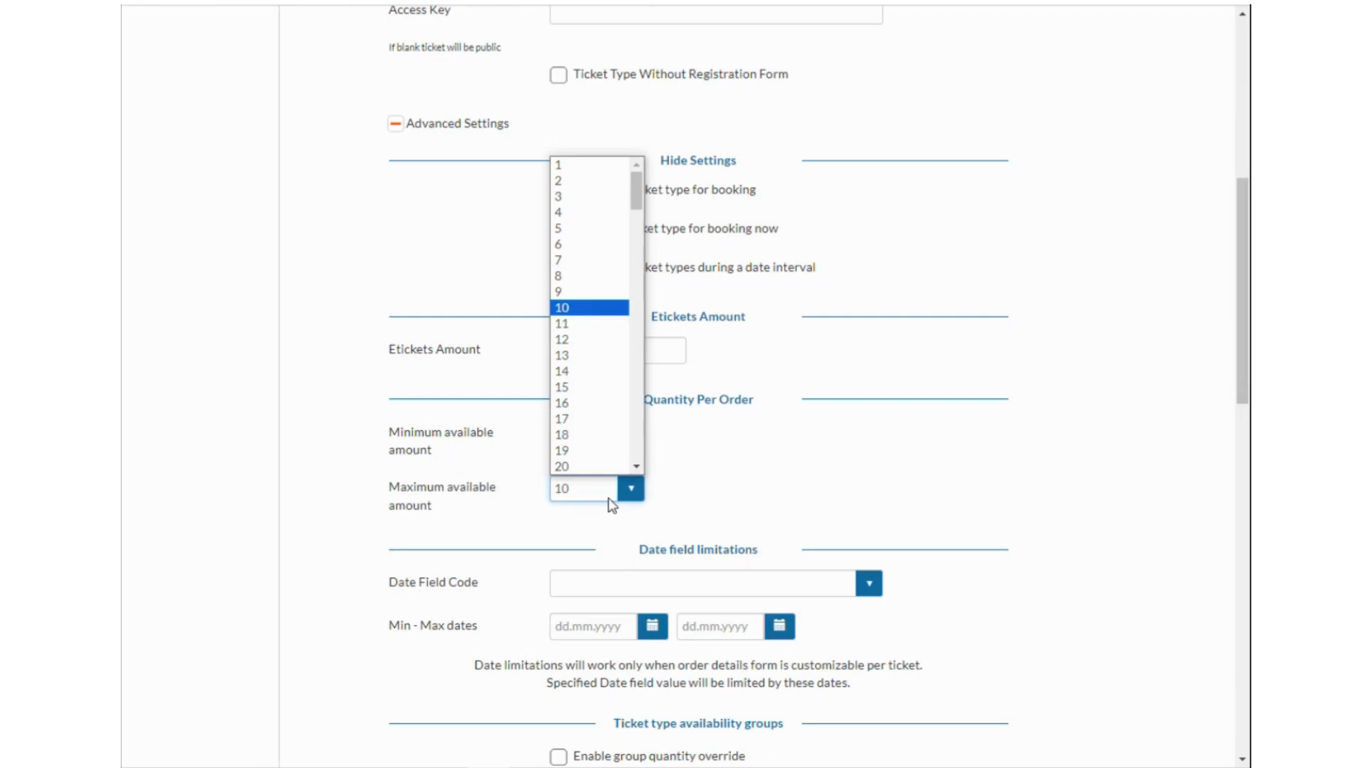
left_click(587, 171)
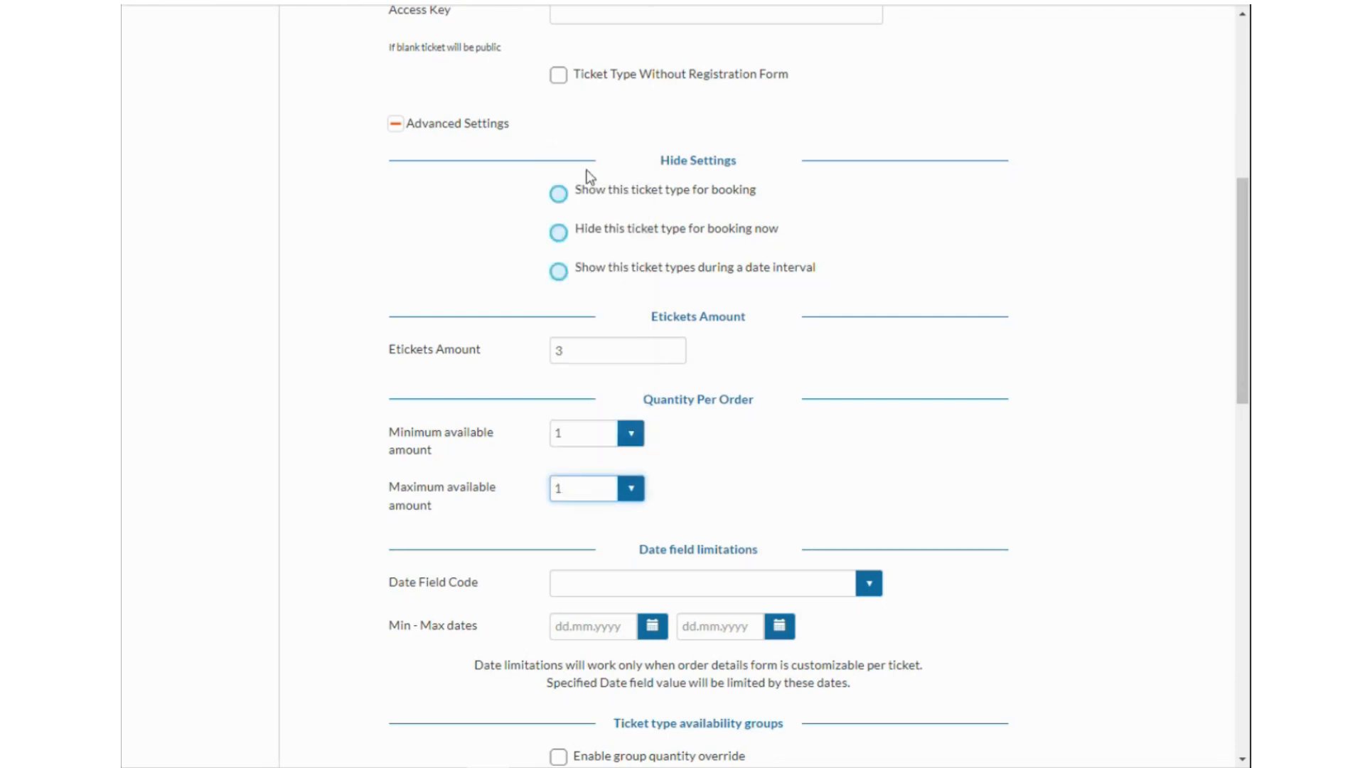
left_click(634, 476)
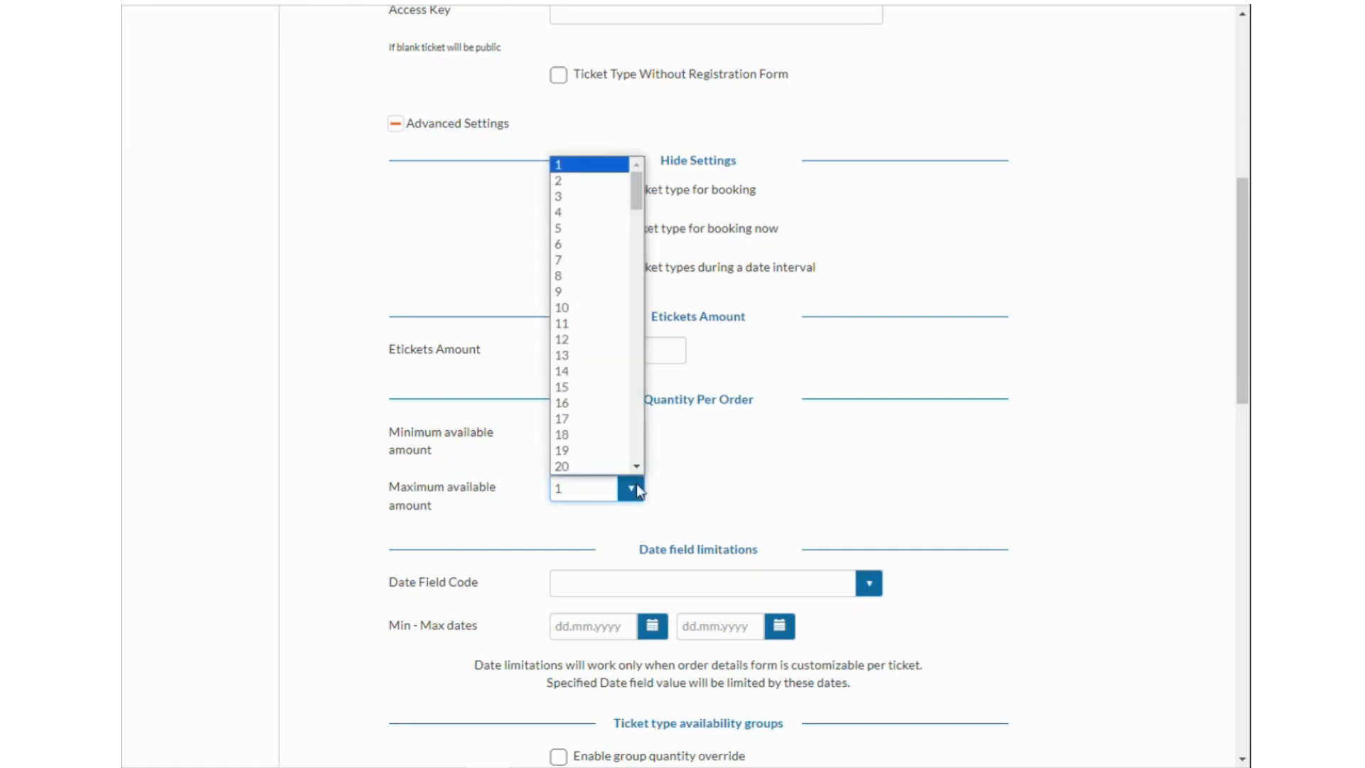
left_click(563, 197)
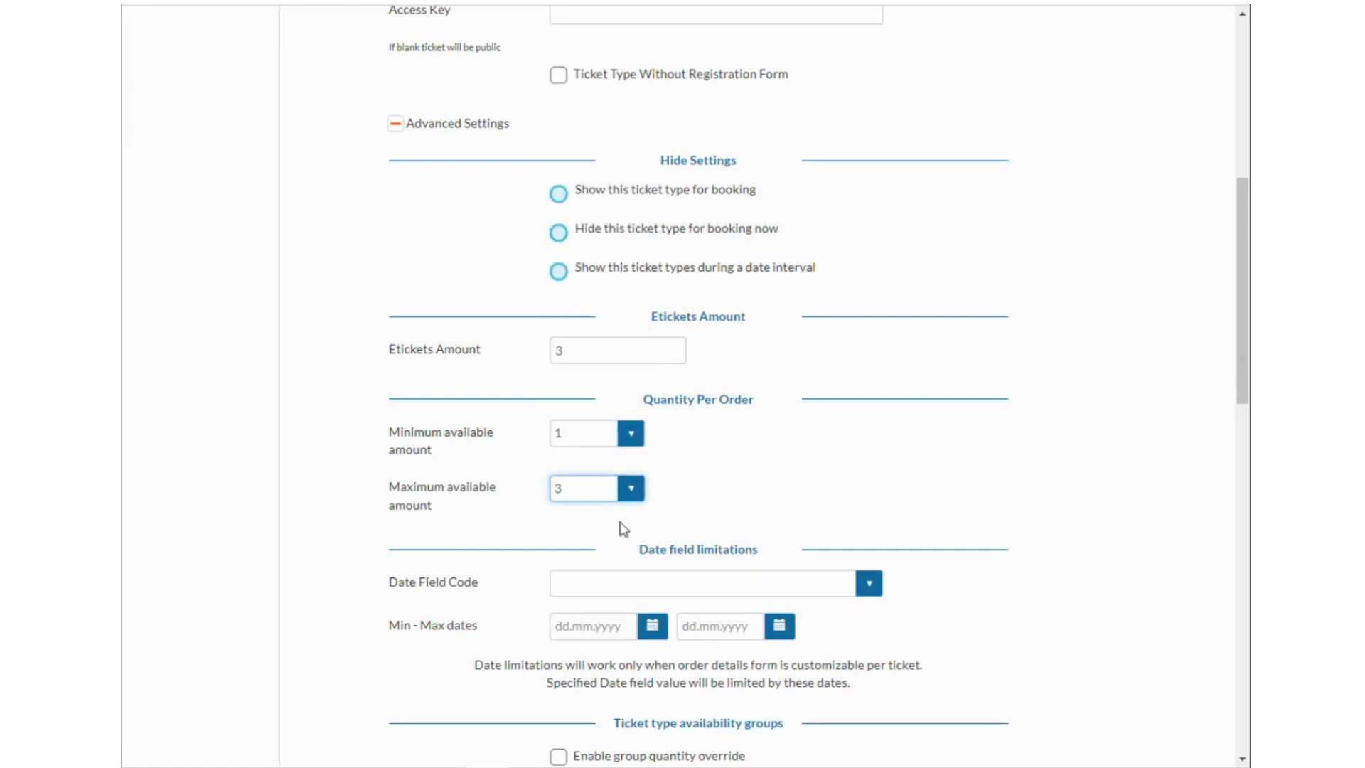
scroll(677, 512, "down", 1)
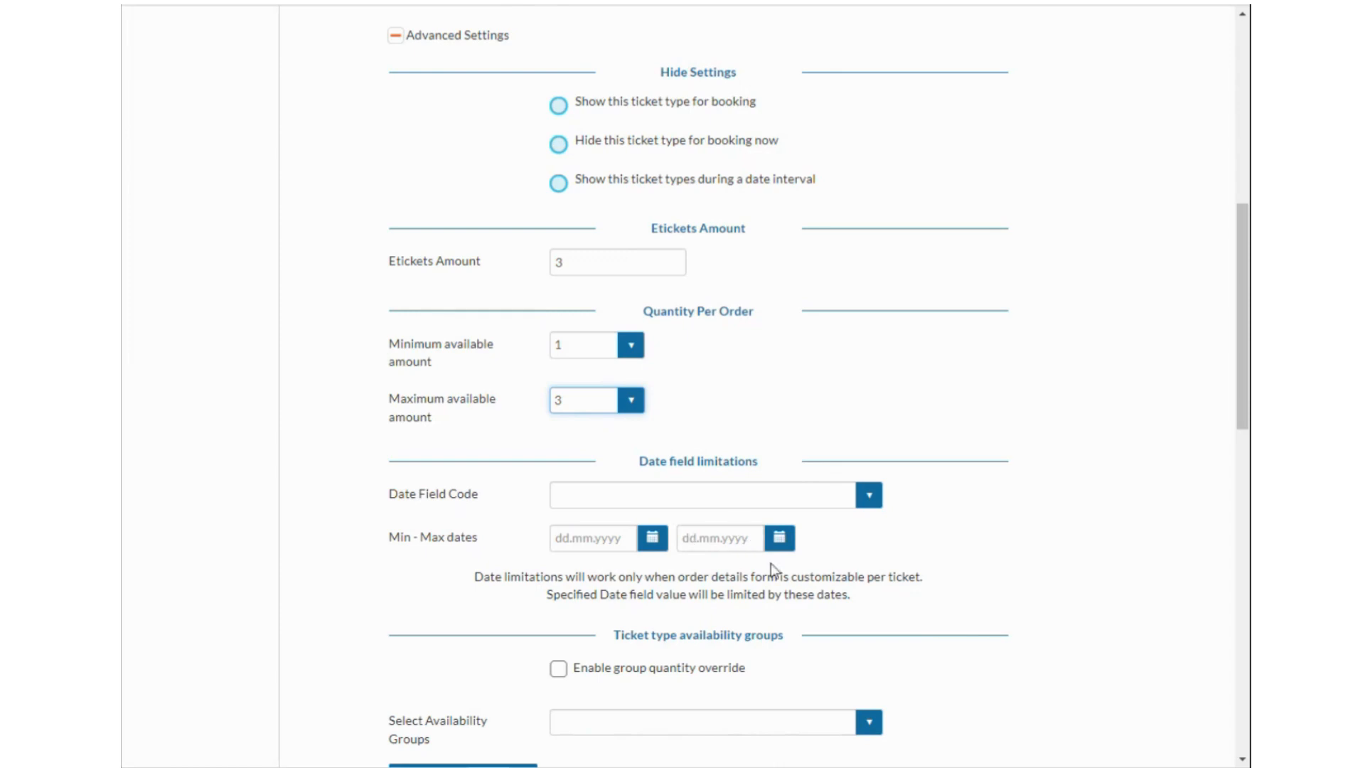
scroll(746, 526, "down", 2)
scroll(636, 562, "down", 4)
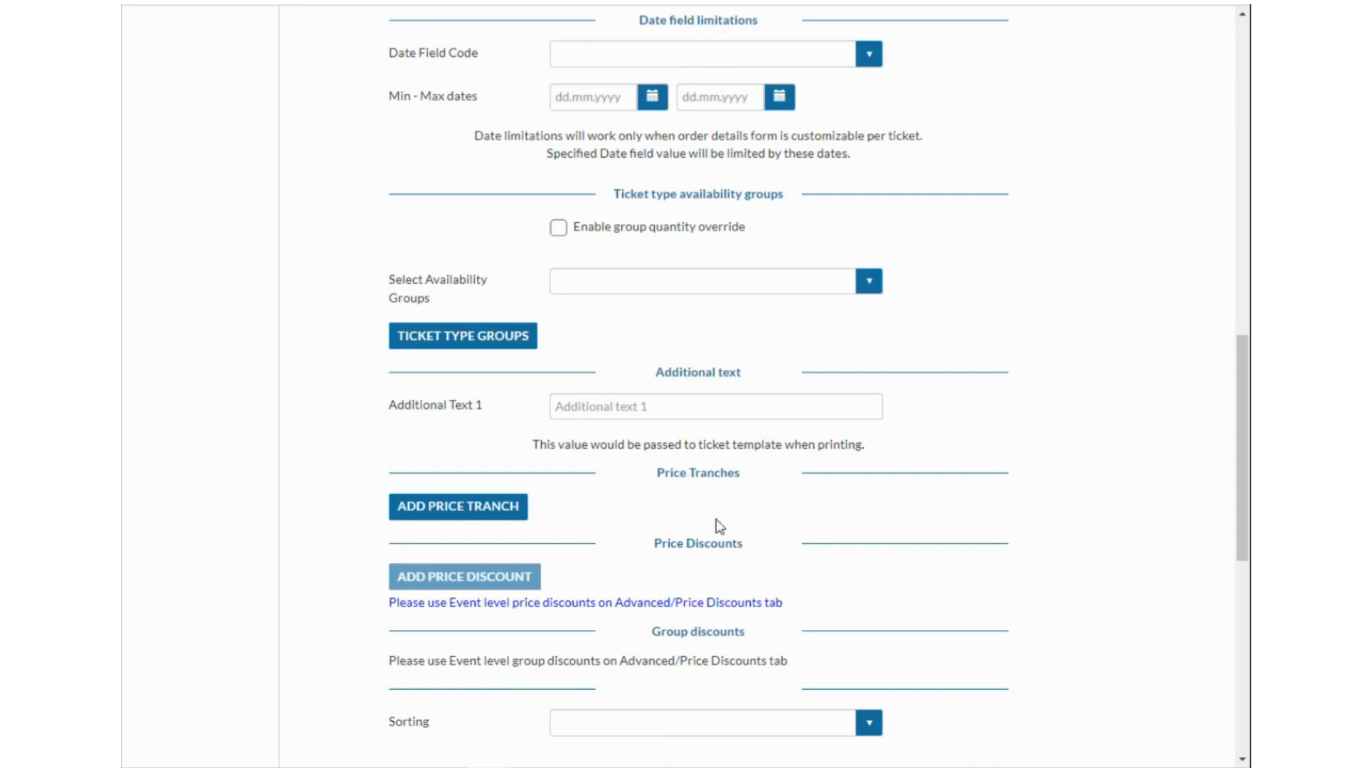
scroll(782, 554, "down", 2)
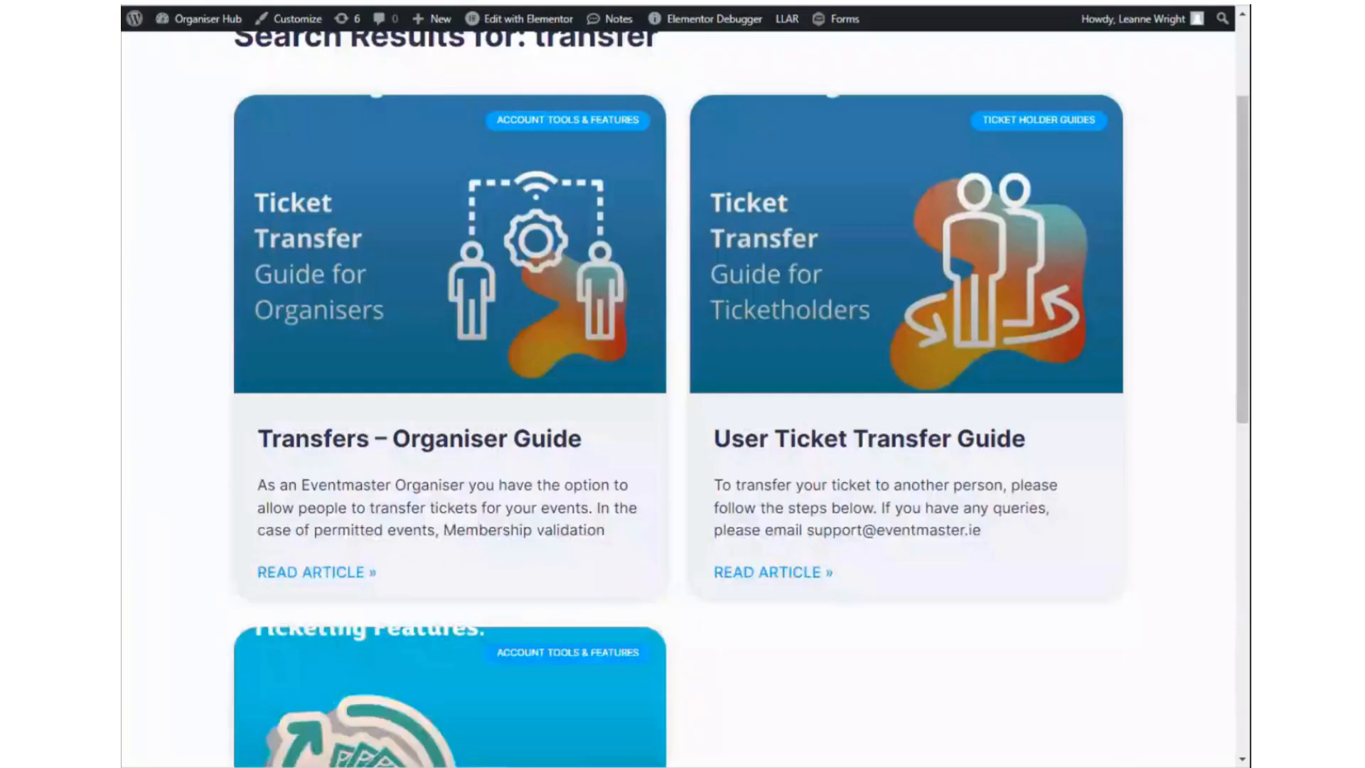
scroll(579, 121, "up", 3)
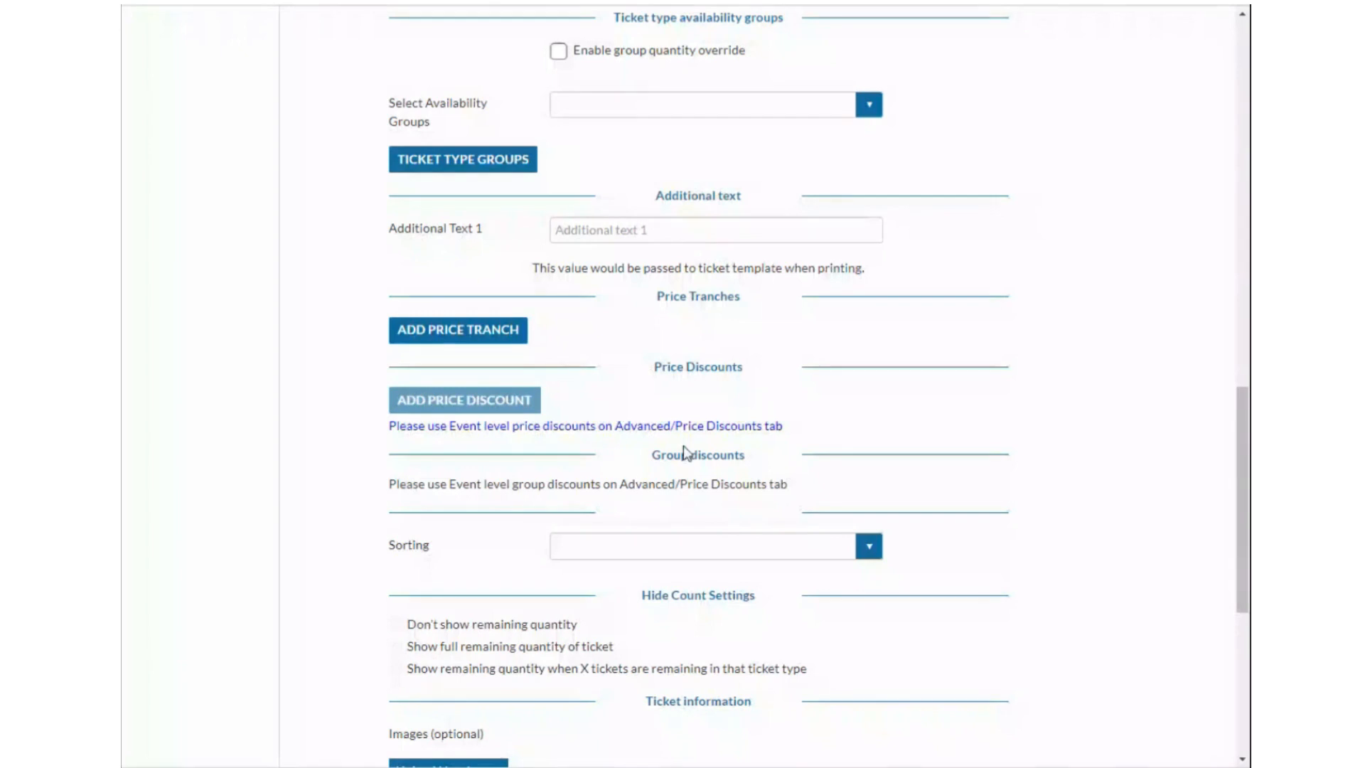
Add a price tranch with ticket type name 'Adult - Early Bird' priced at 20.00 EUR.
left_click(495, 336)
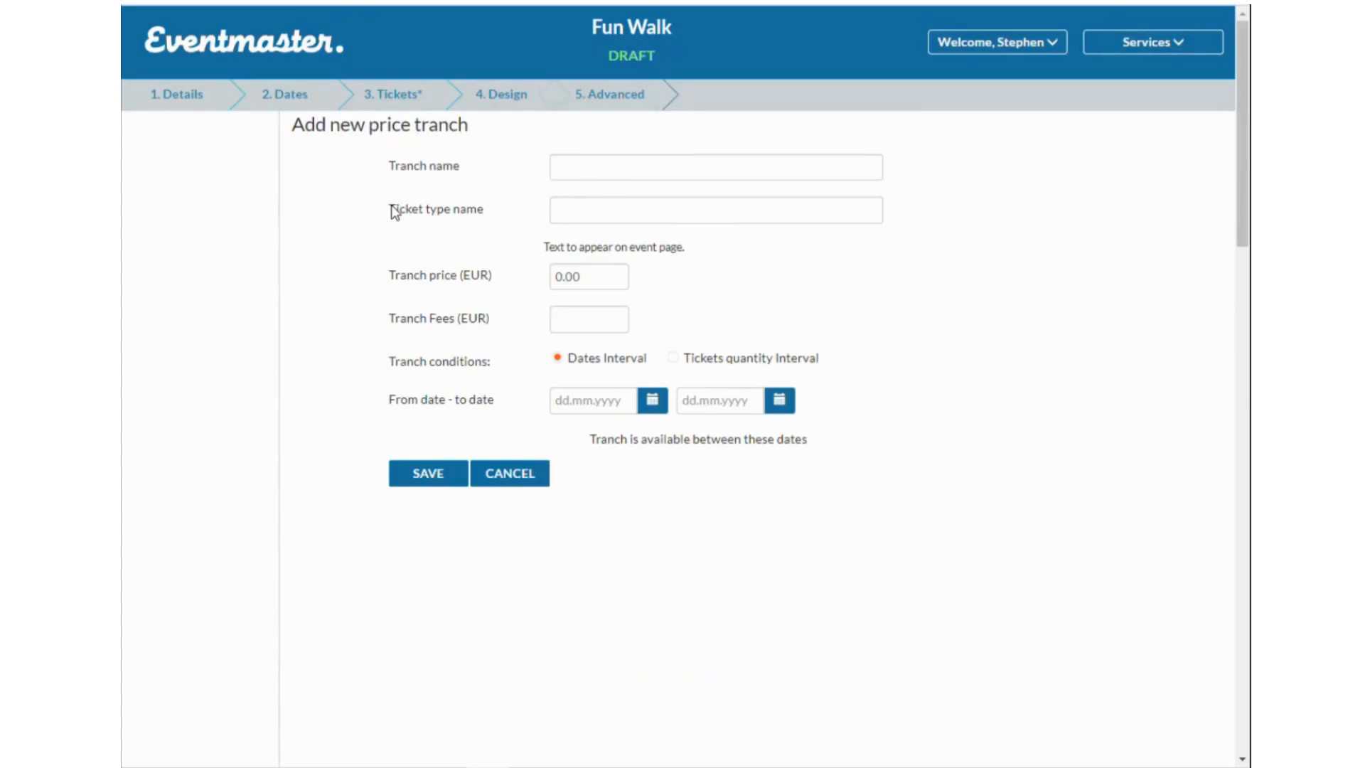
left_click(634, 210)
type("Adult - Early Bird")
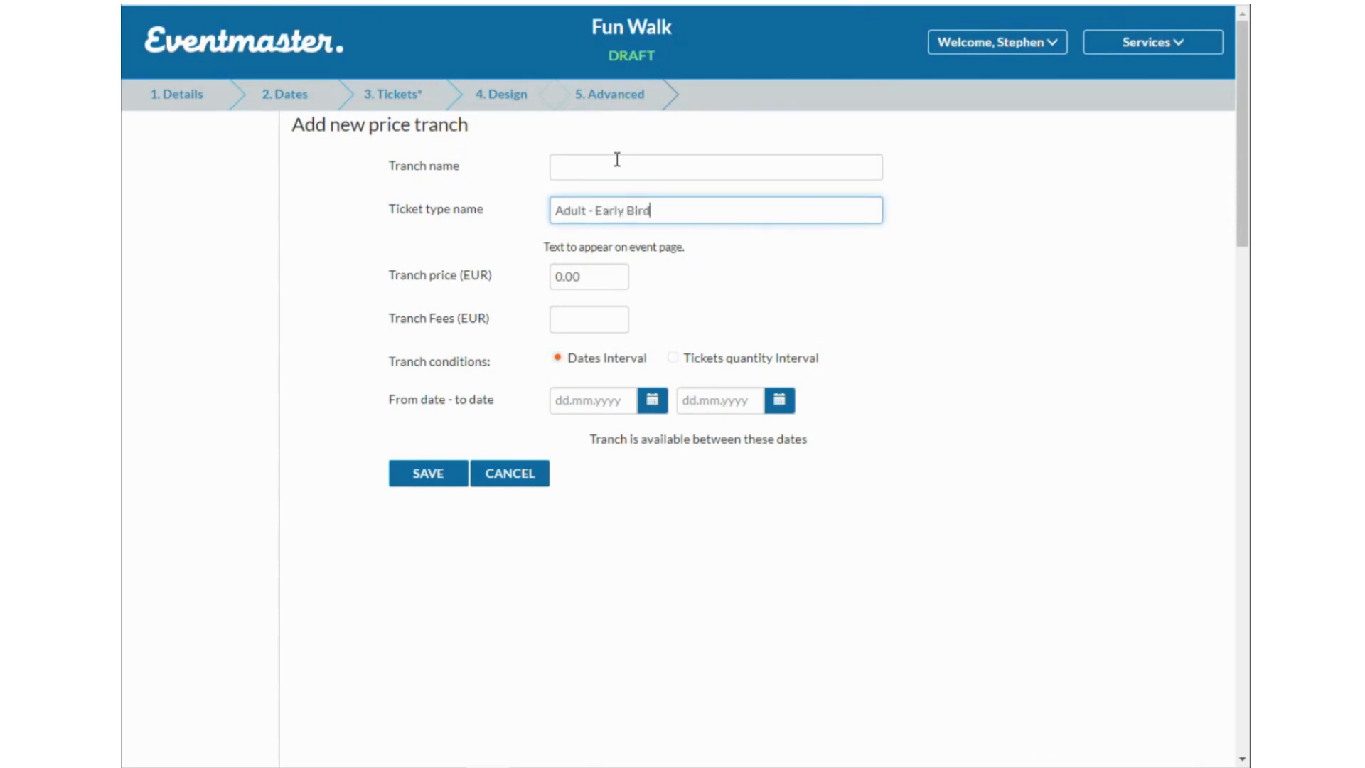
left_click(561, 276)
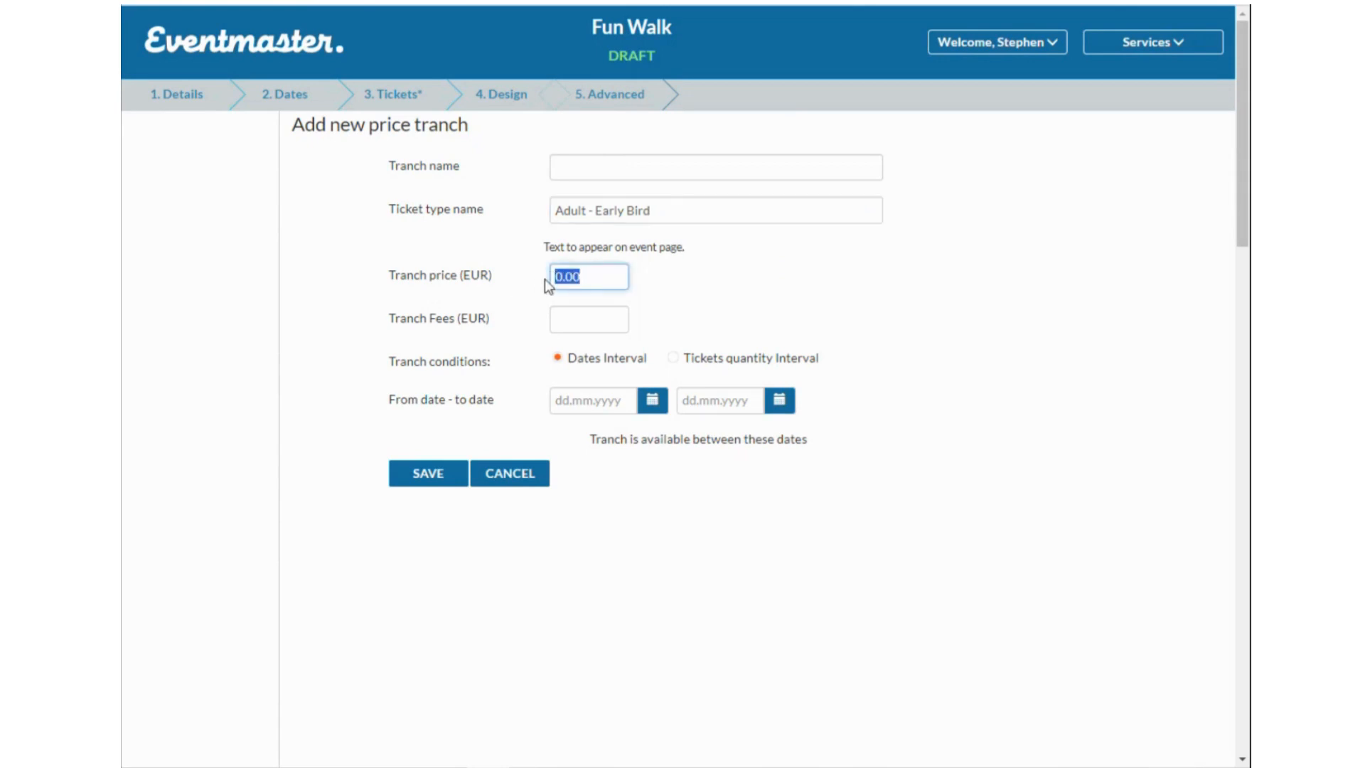
type("20.00")
left_click(729, 294)
Try a tickets-quantity interval of 1 to 100, then switch the condition back to dates interval.
left_click(674, 357)
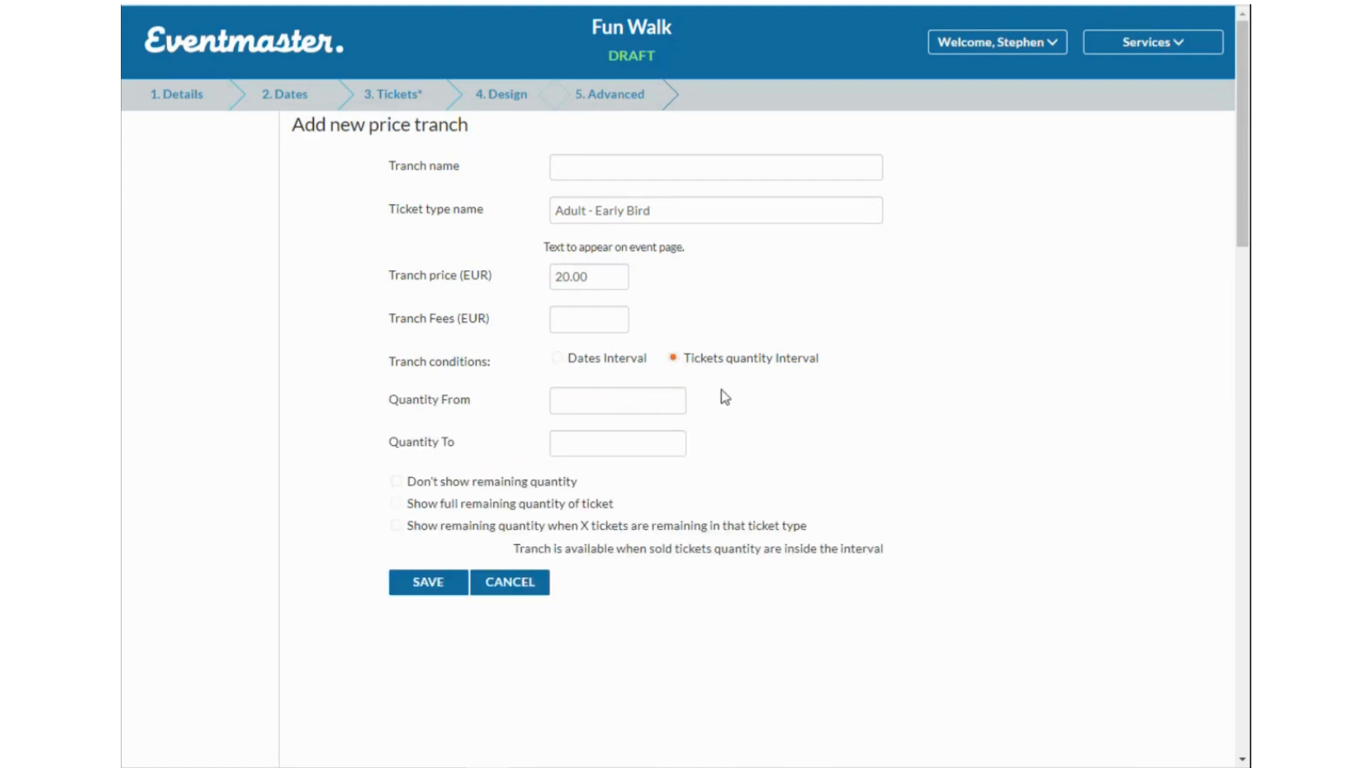
type("1")
left_click(602, 442)
type("100")
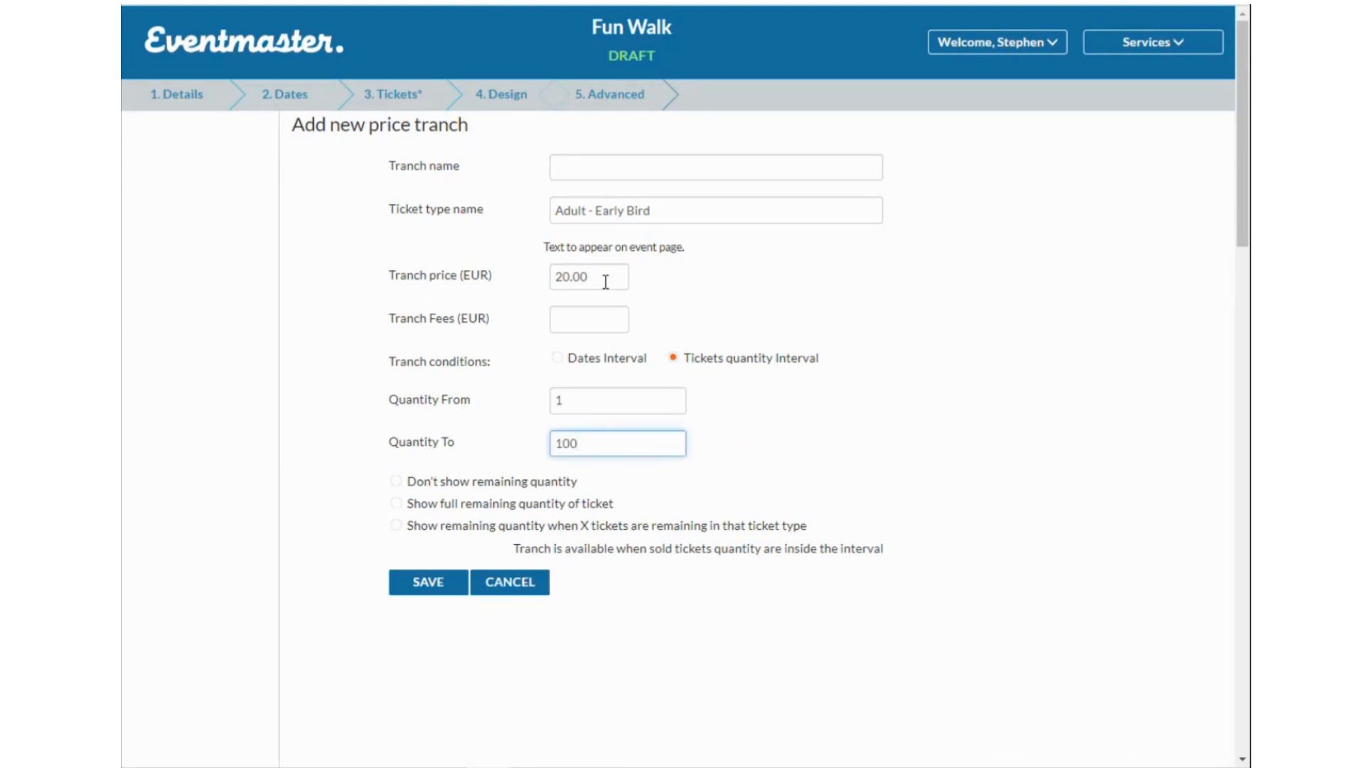
left_click(558, 357)
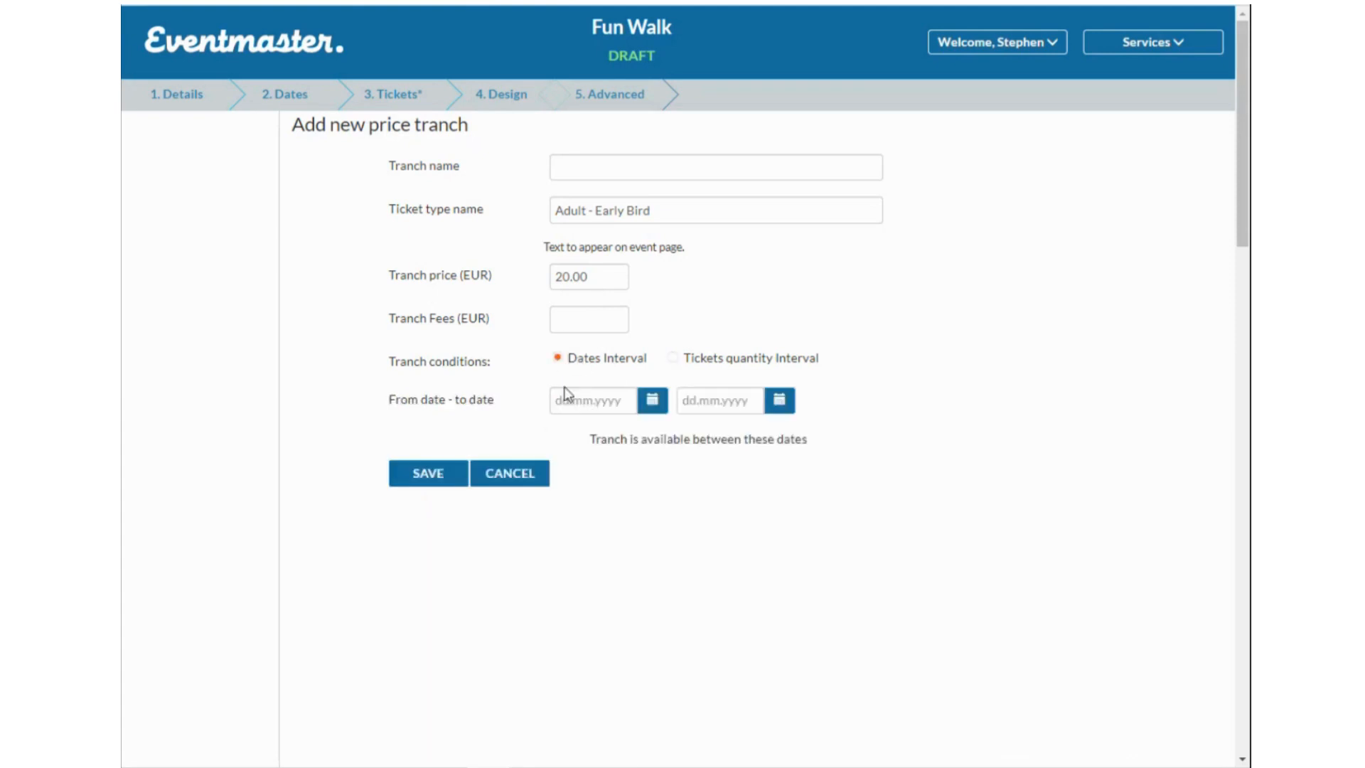
Discard the tranch draft and add a ticket named 'Child Ticket' with 100 available.
left_click(529, 476)
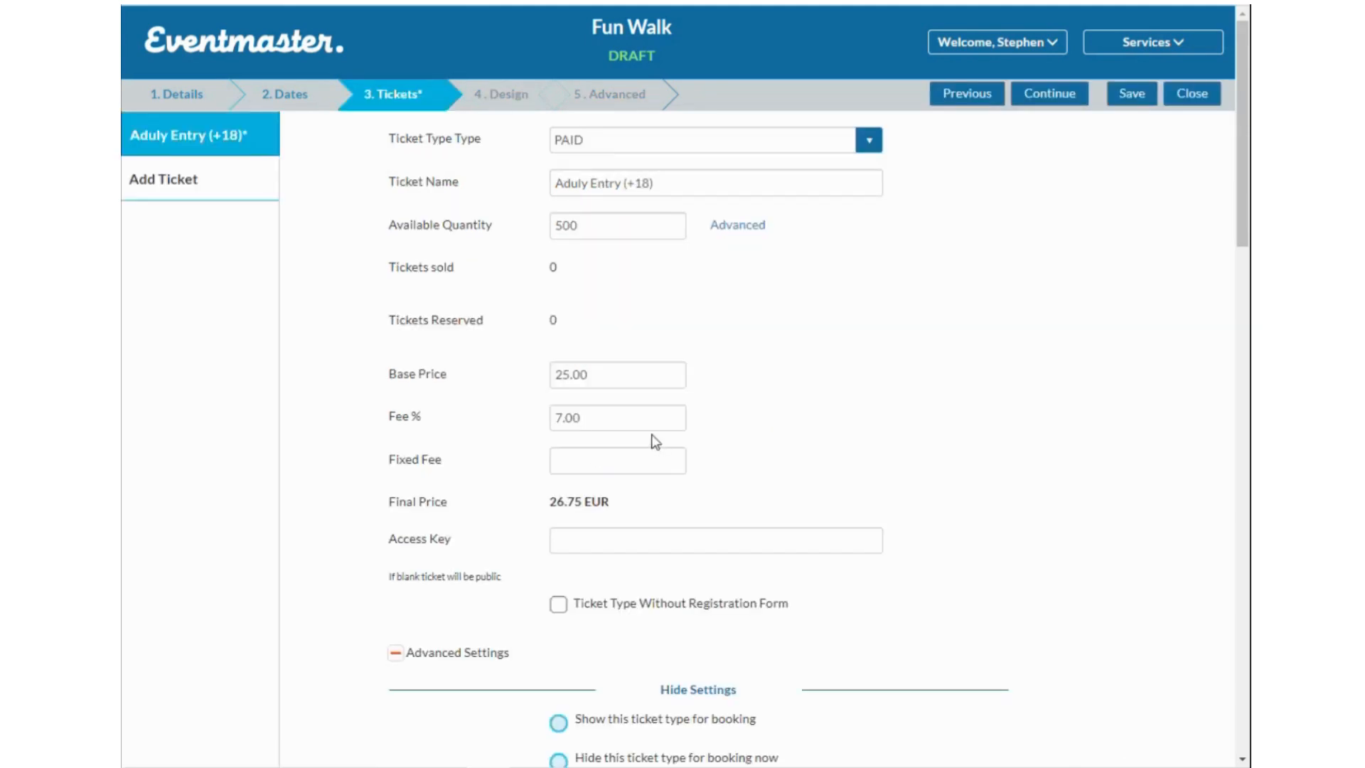
scroll(758, 579, "down", 3)
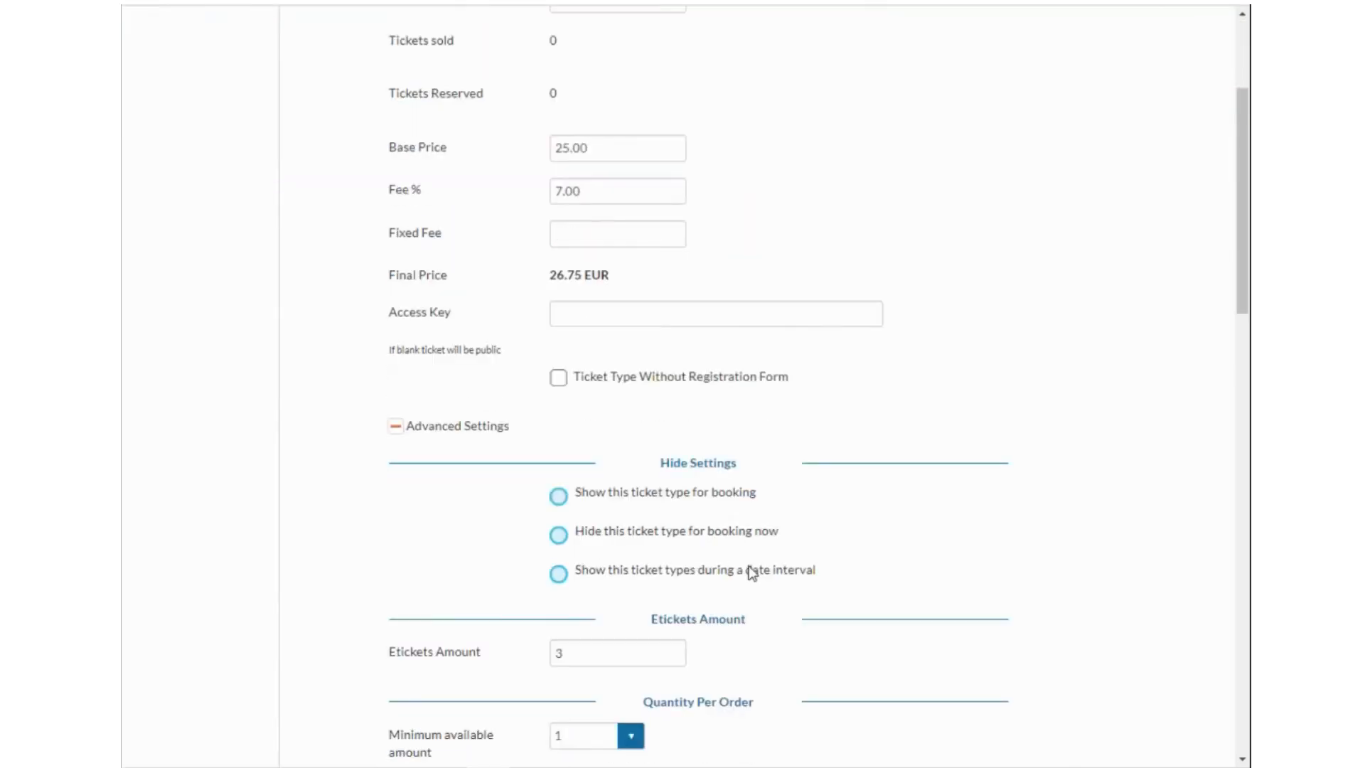
scroll(749, 569, "up", 3)
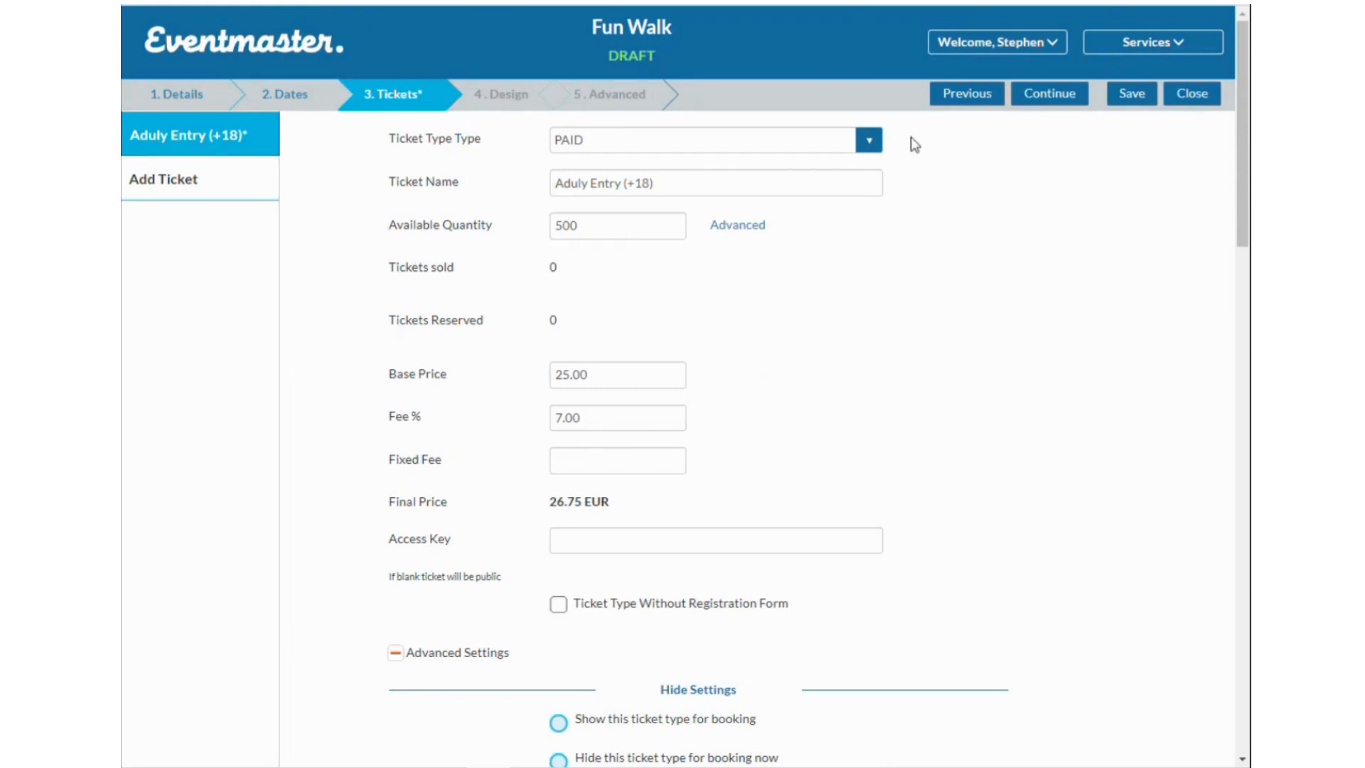
left_click(205, 188)
left_click(608, 185)
type("Cild")
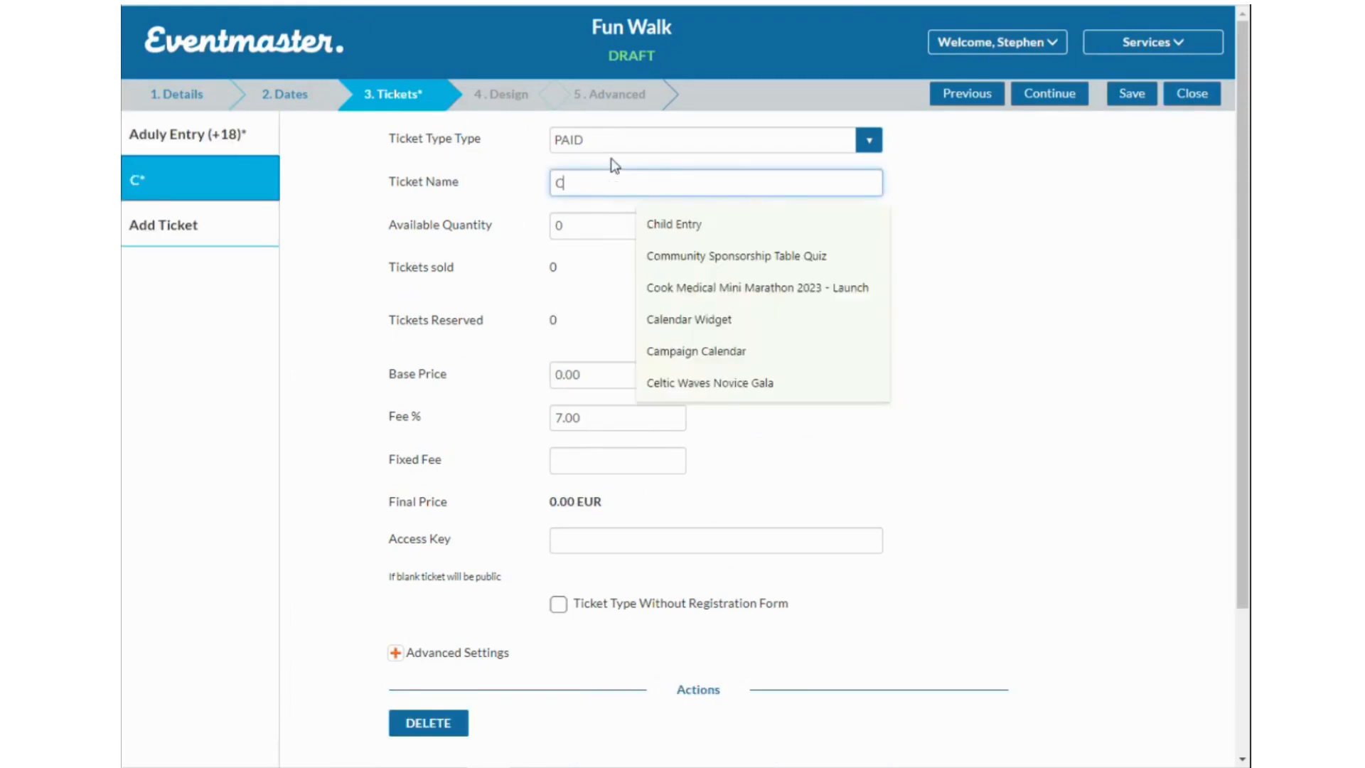
key("BackSpace")
key("BackSpace")
key("BackSpace")
type("hild Ticke")
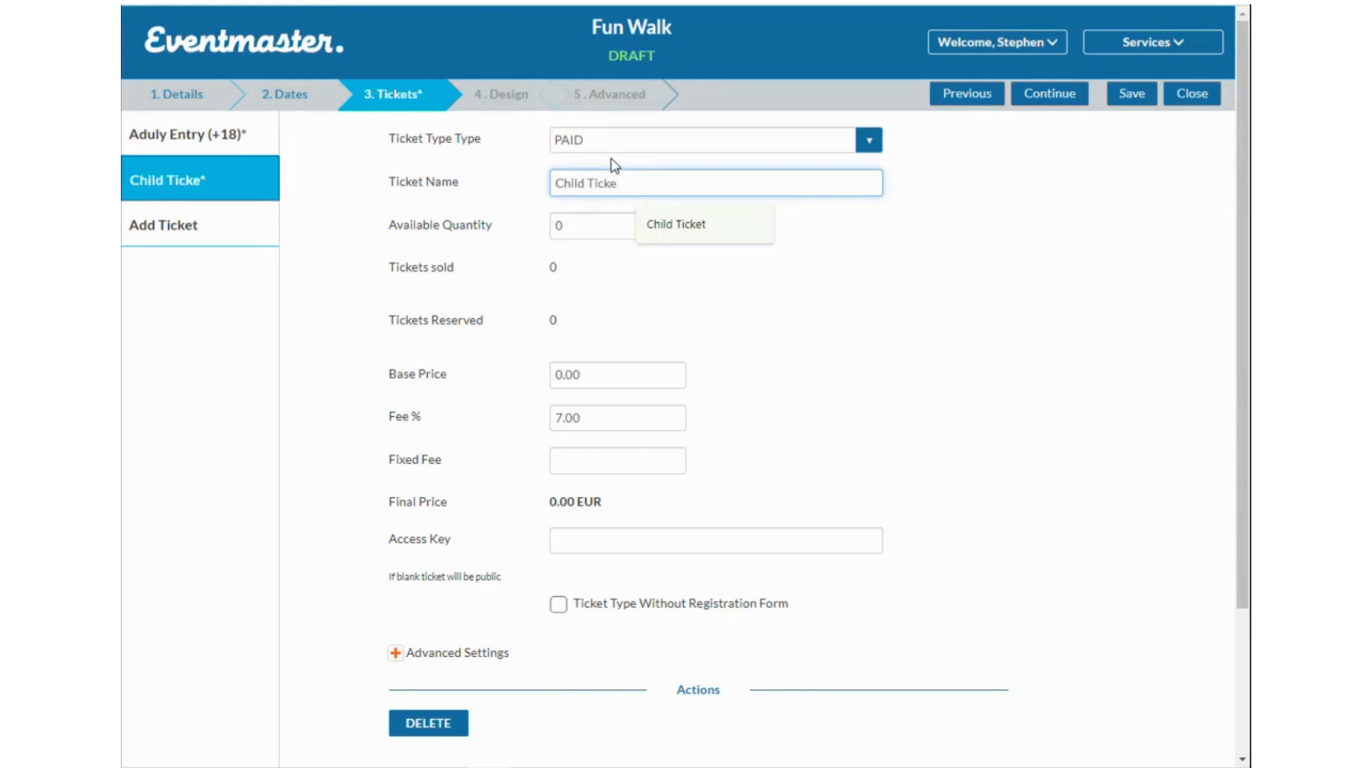
left_click(718, 226)
left_click(595, 225)
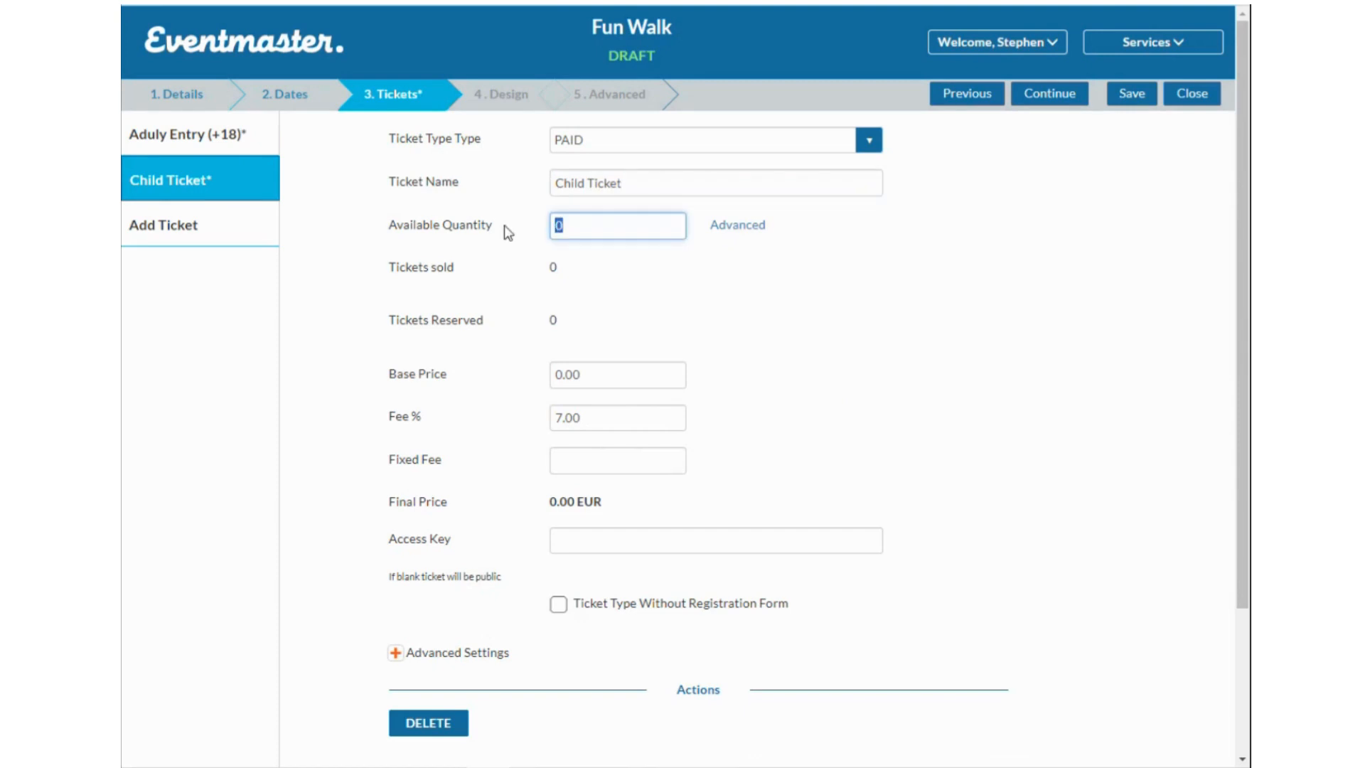
type("100")
left_click(770, 329)
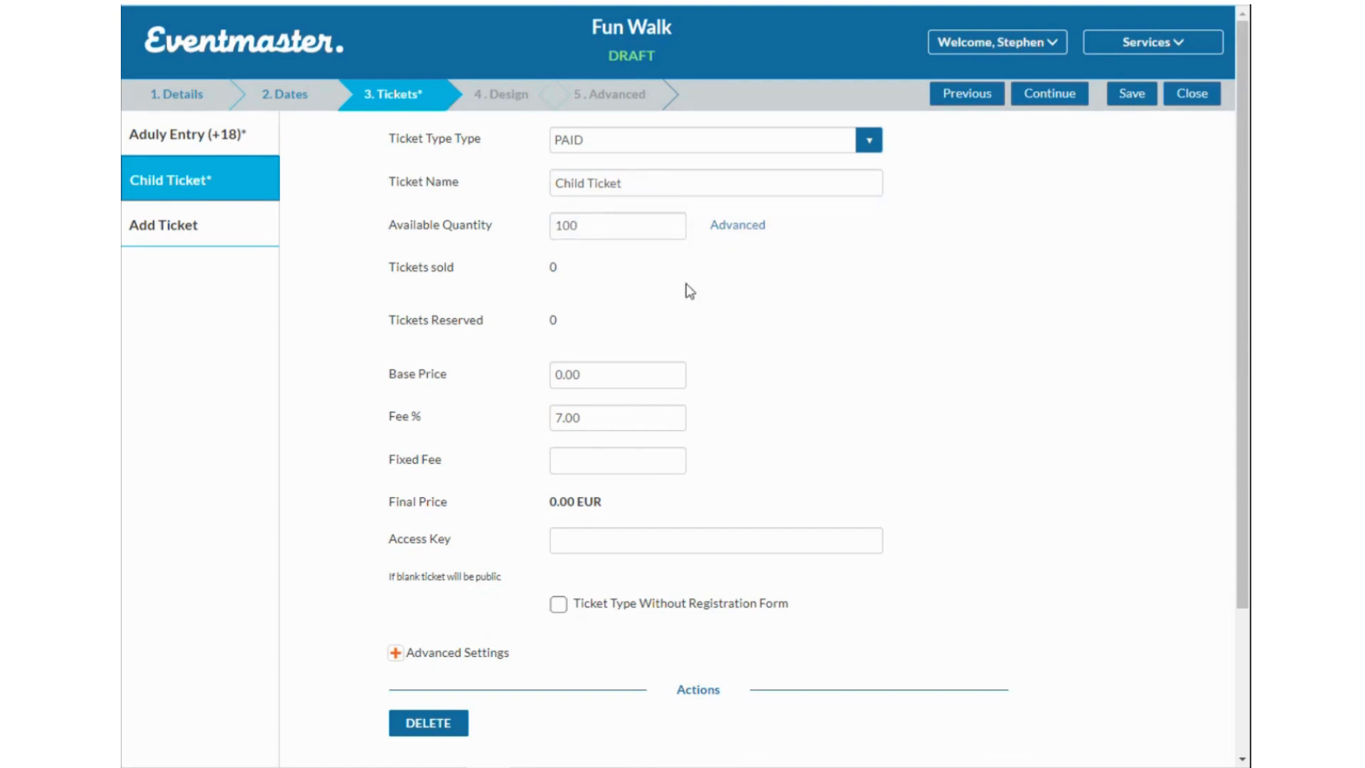
Back out of the advanced quantity page and set the base price to 10.00.
left_click(754, 226)
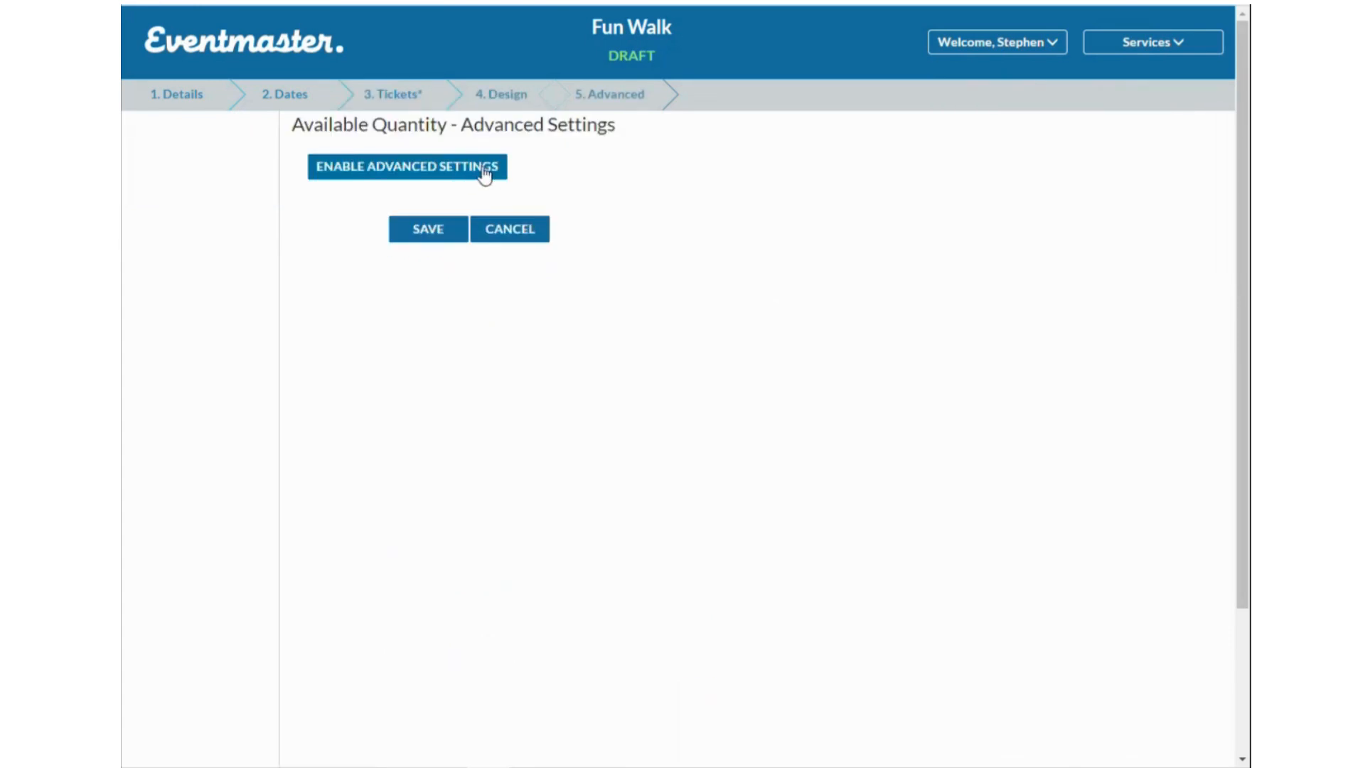
left_click(514, 232)
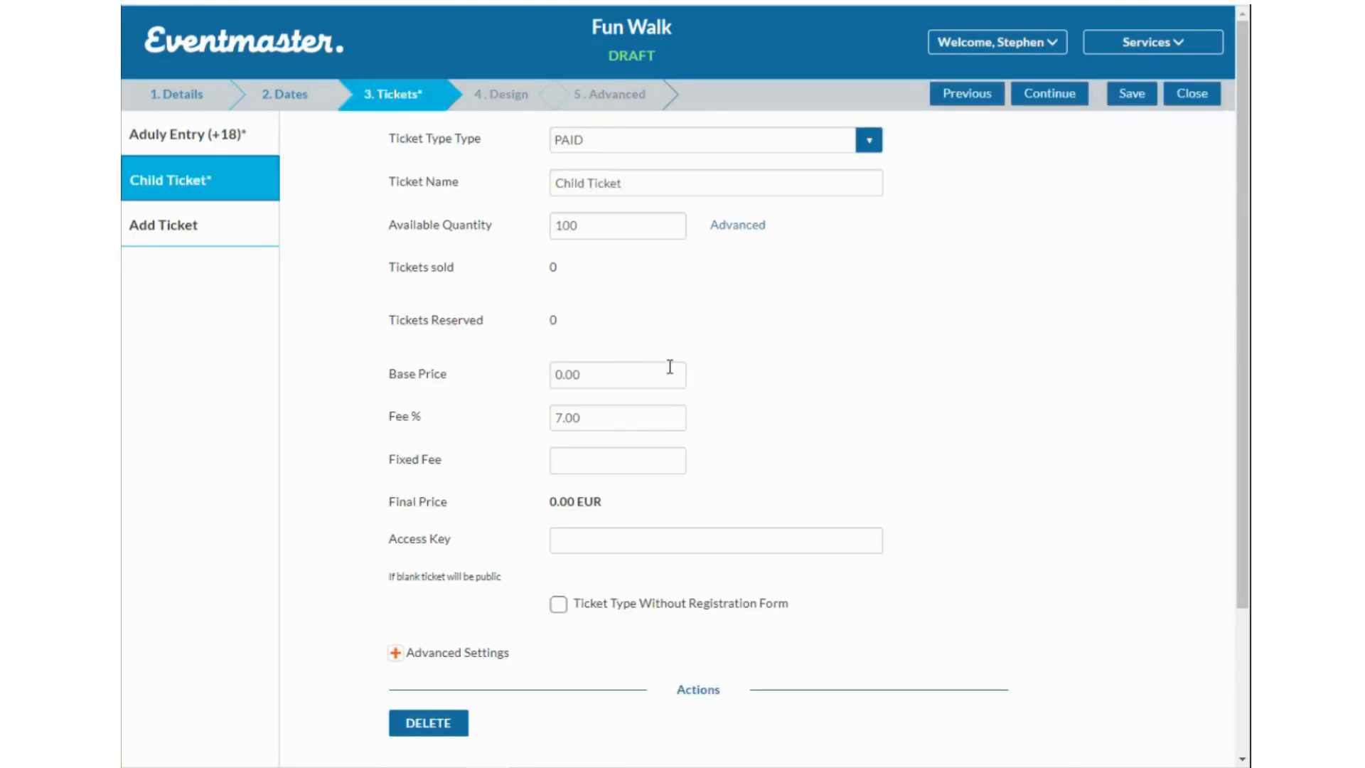
left_click_drag(587, 377, 451, 382)
type("10")
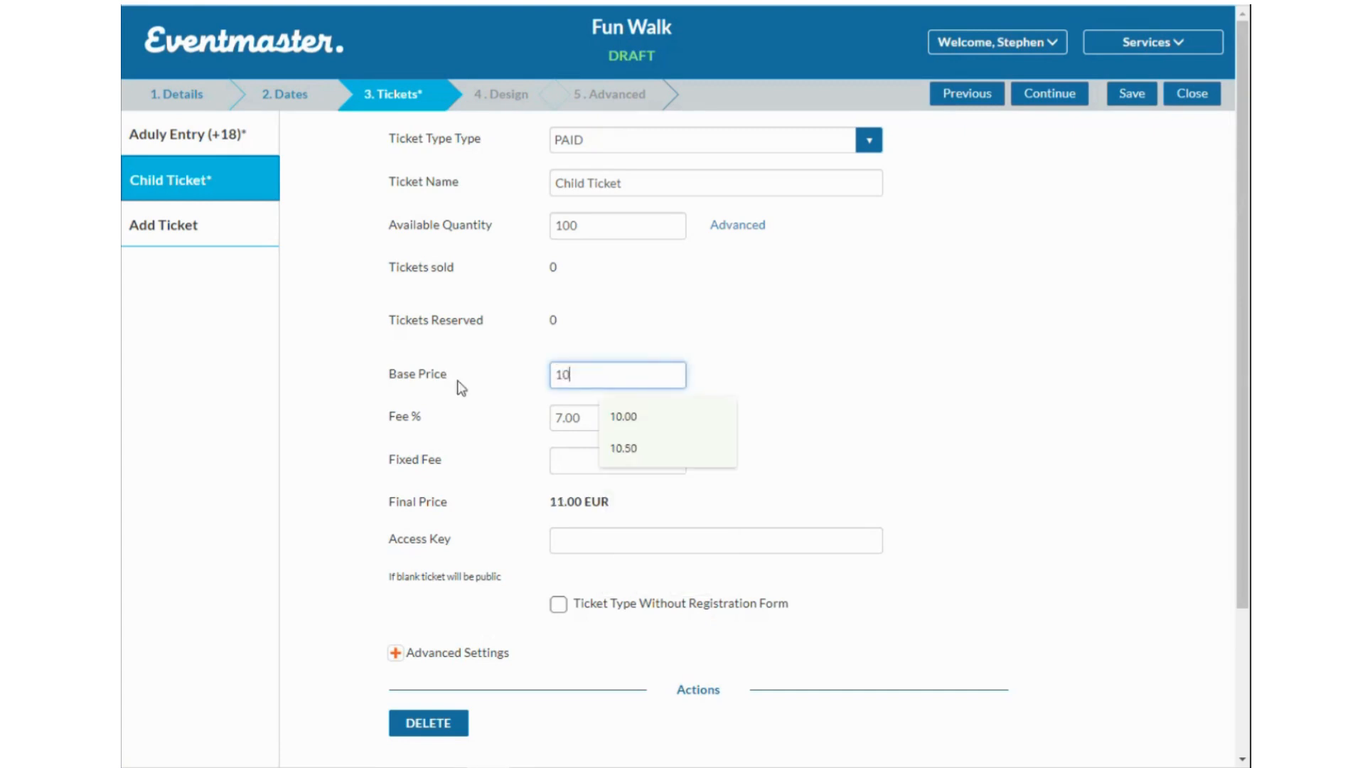
type(".00")
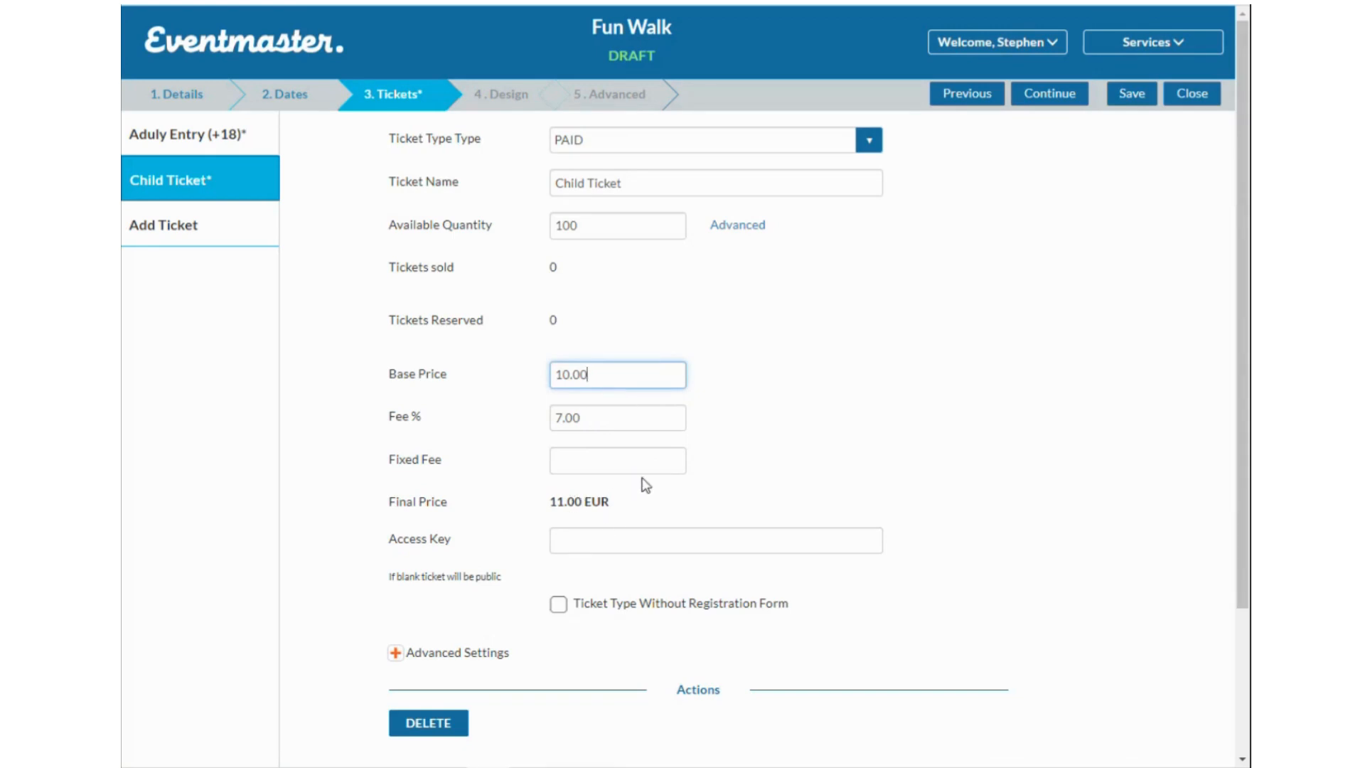
scroll(661, 496, "down", 3)
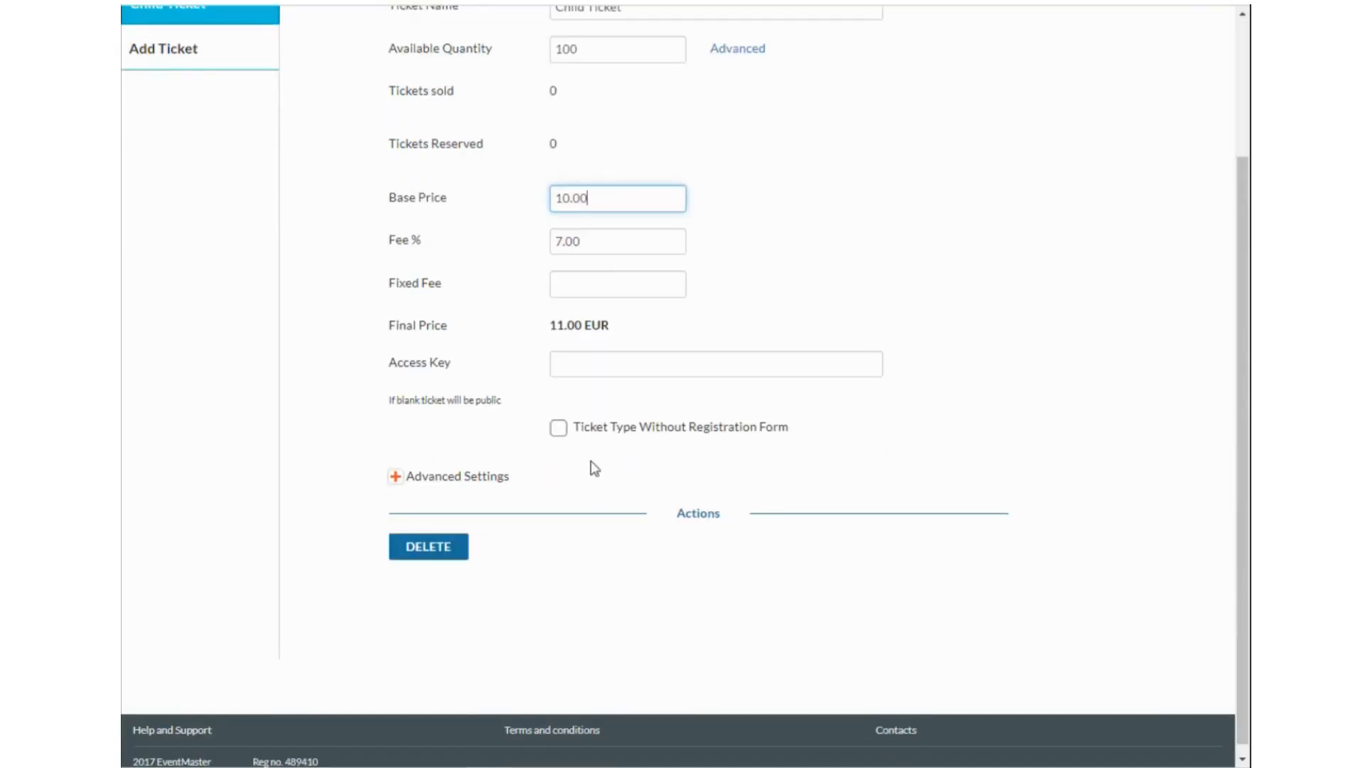
scroll(533, 497, "up", 2)
scroll(527, 481, "up", 1)
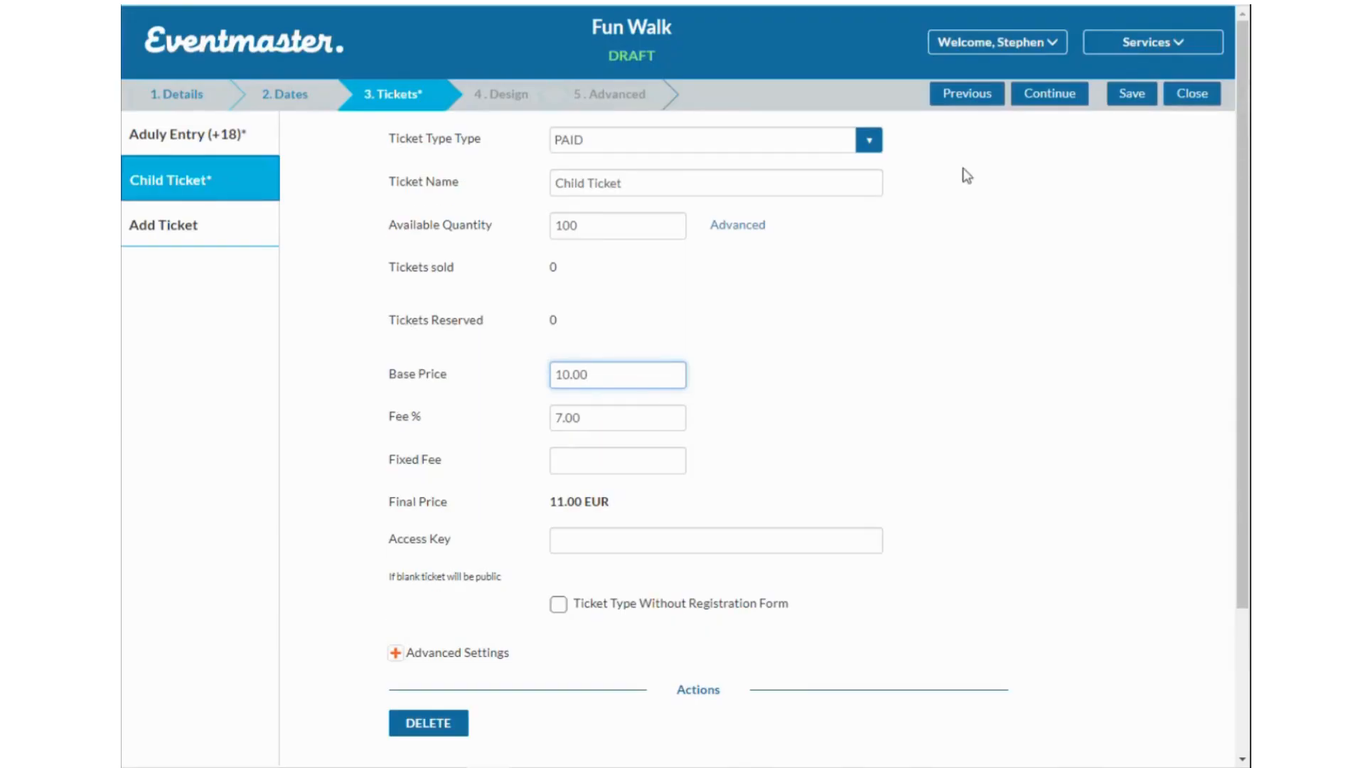
Go to 4. Design and scroll the Event Preview listing the adult and child tickets.
left_click(1055, 96)
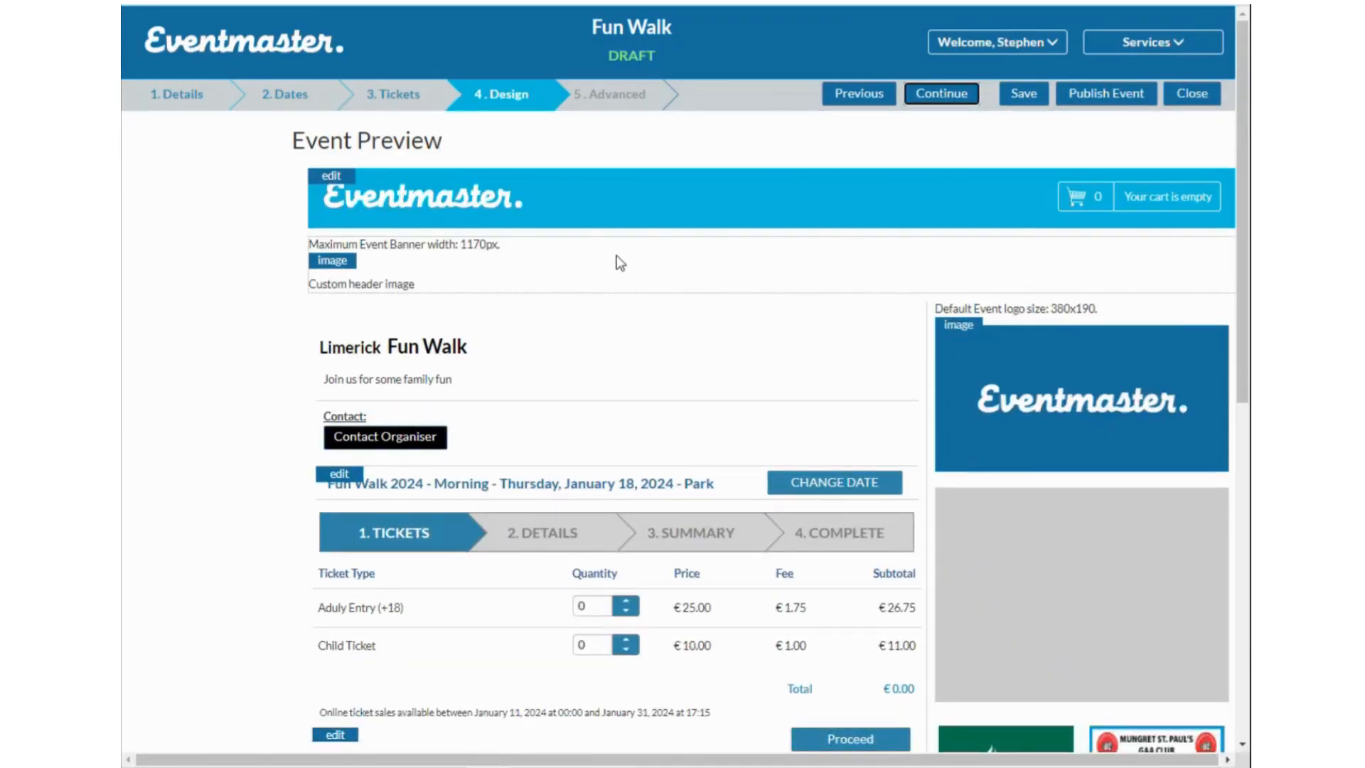
scroll(629, 278, "down", 3)
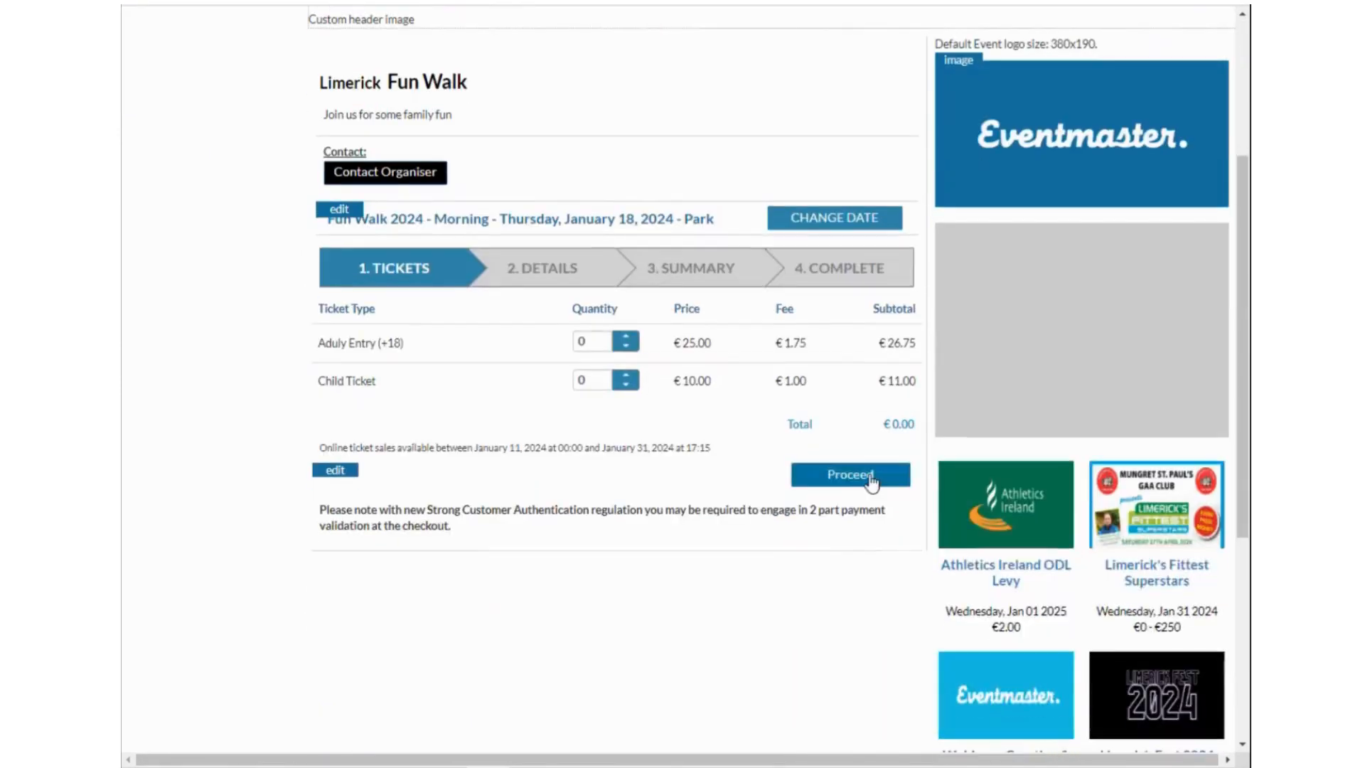
scroll(1140, 548, "down", 3)
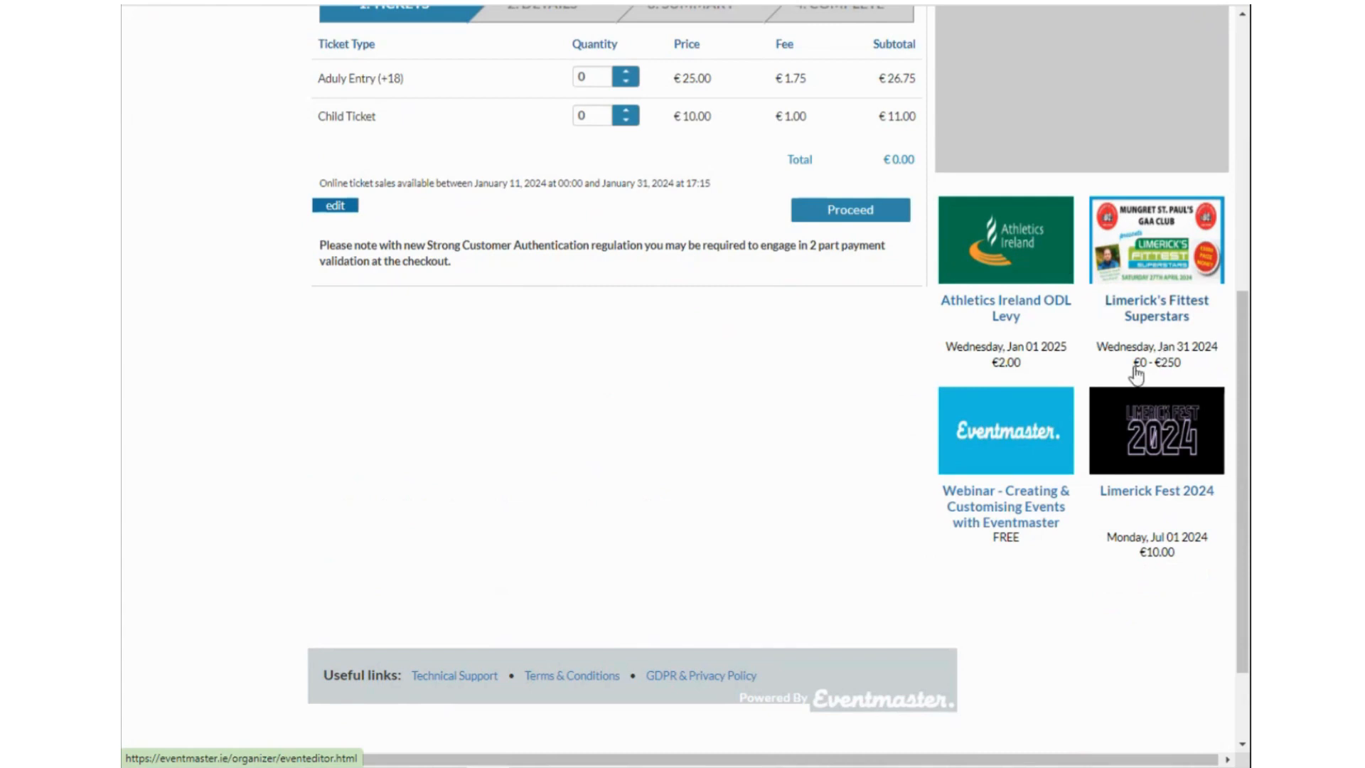
scroll(1013, 361, "up", 1)
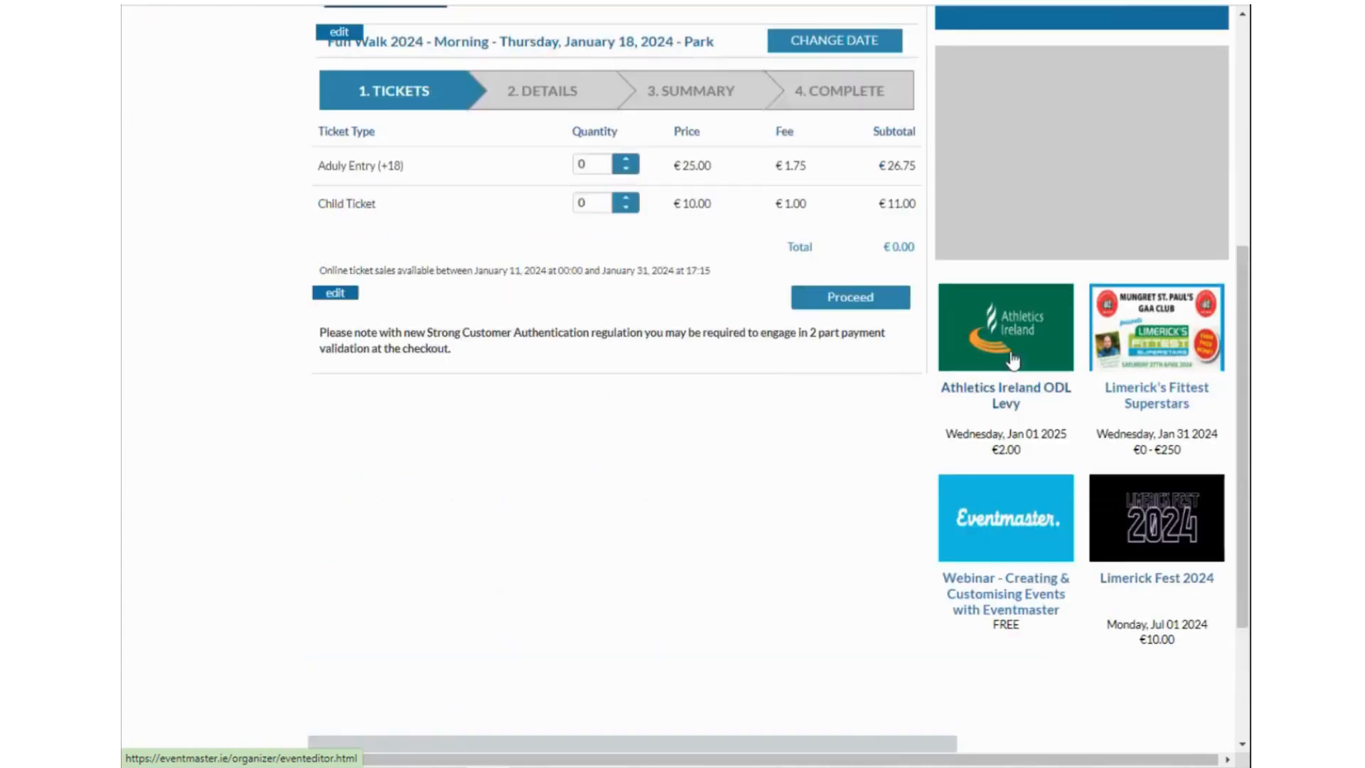
scroll(1013, 361, "up", 5)
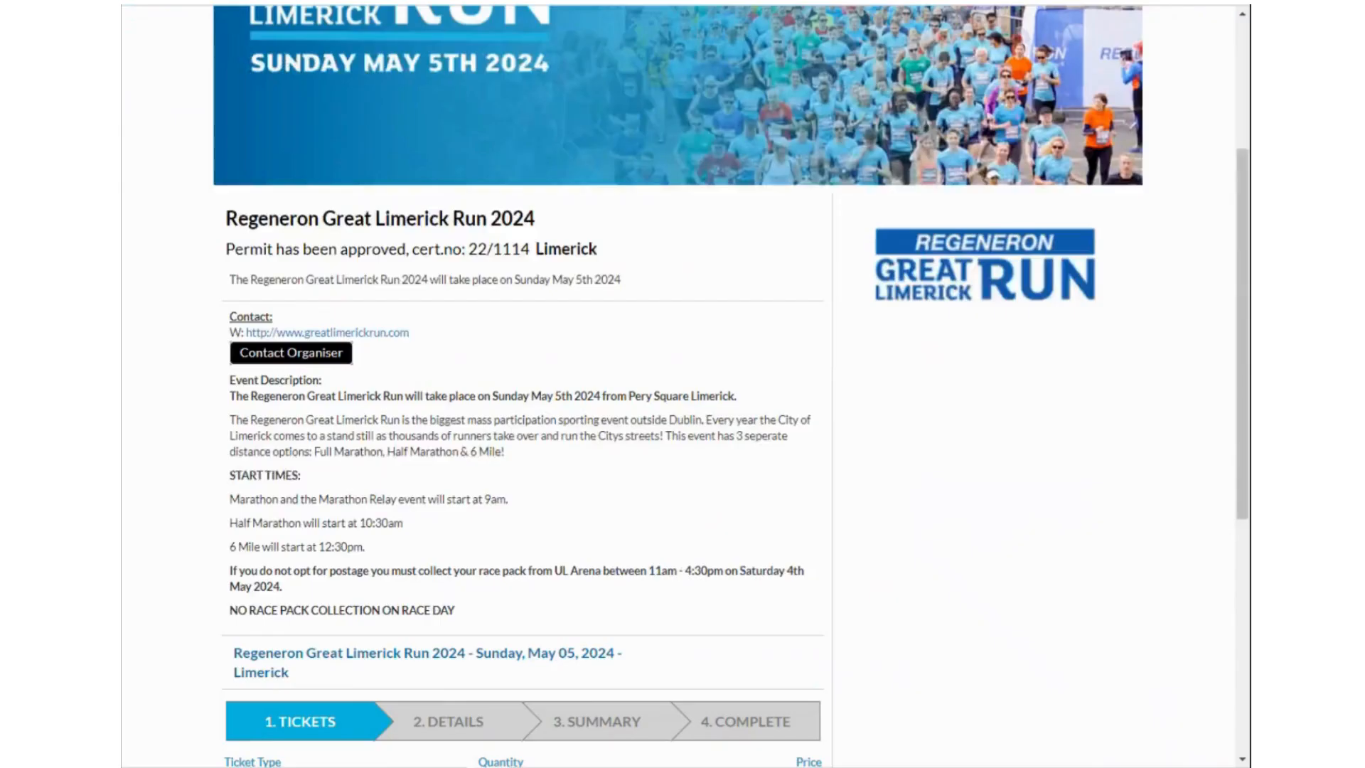
scroll(744, 227, "up", 3)
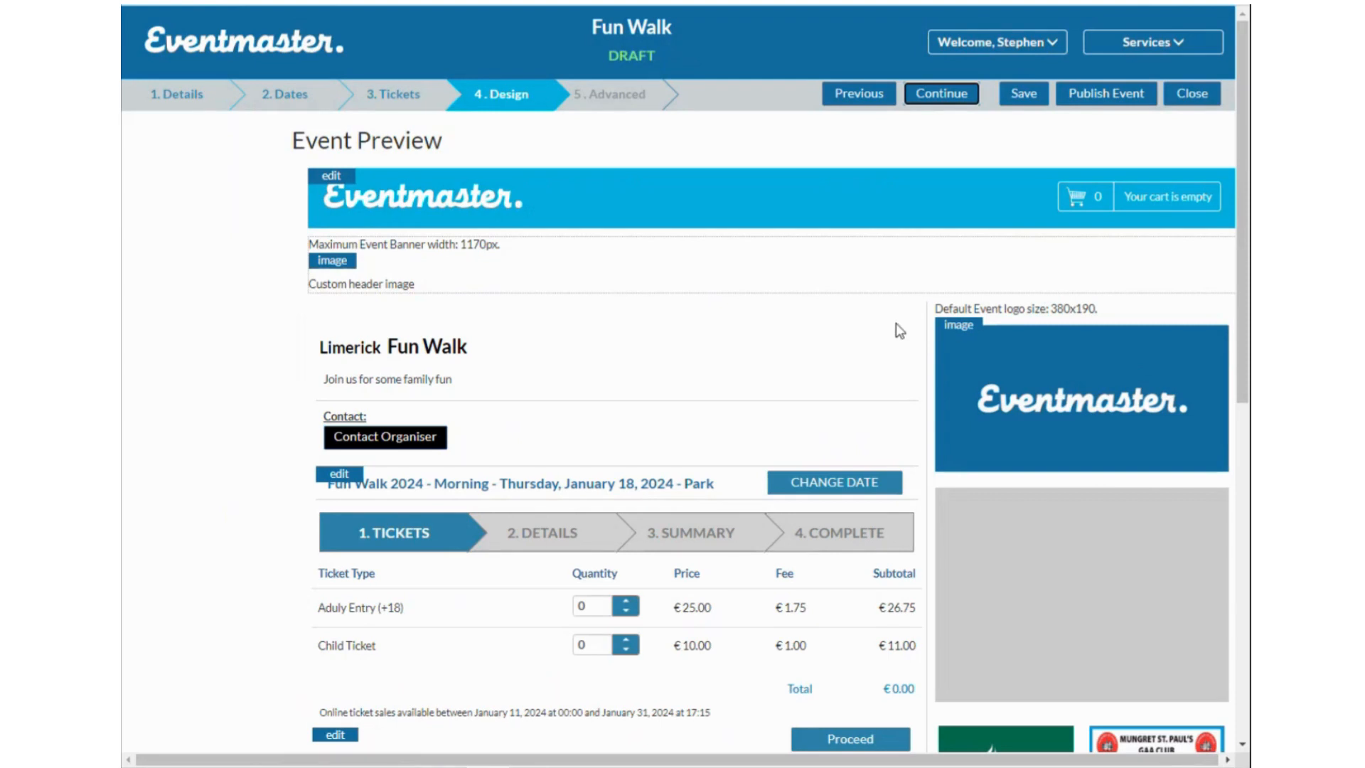
Set the header background colour to teal #1eaba1 and apply it.
left_click(329, 177)
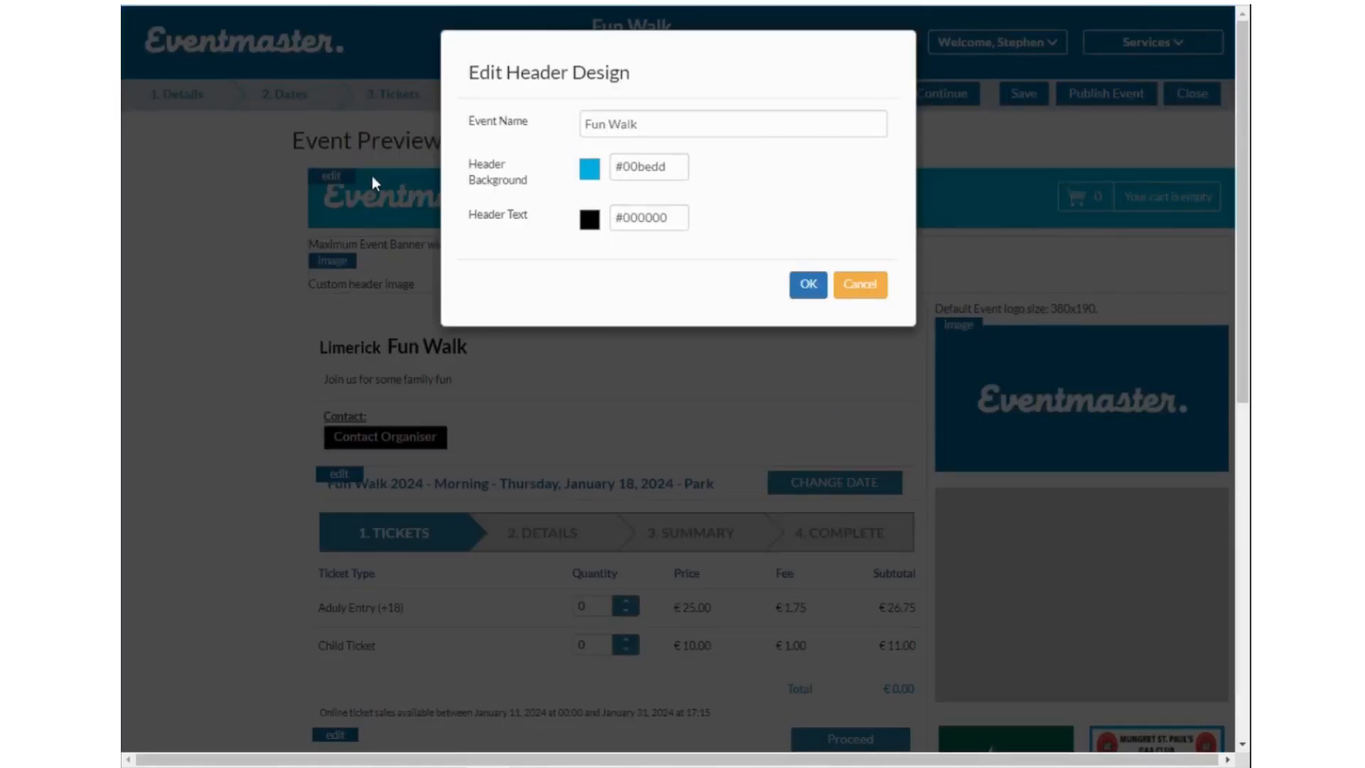
left_click(647, 167)
left_click(575, 329)
mouse_move(575, 329)
left_mouse_down()
mouse_move(695, 441)
mouse_move(634, 399)
mouse_move(741, 300)
mouse_move(749, 384)
left_mouse_up()
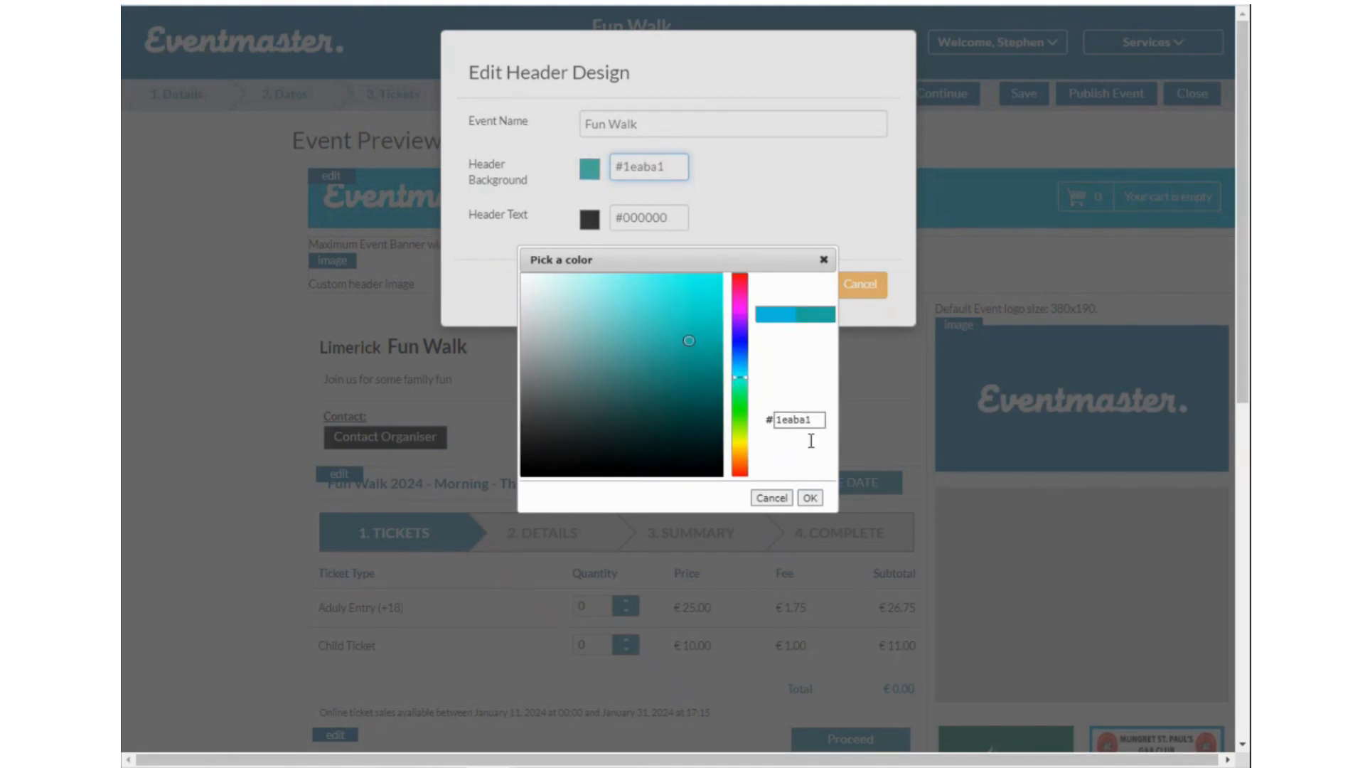
left_click(810, 498)
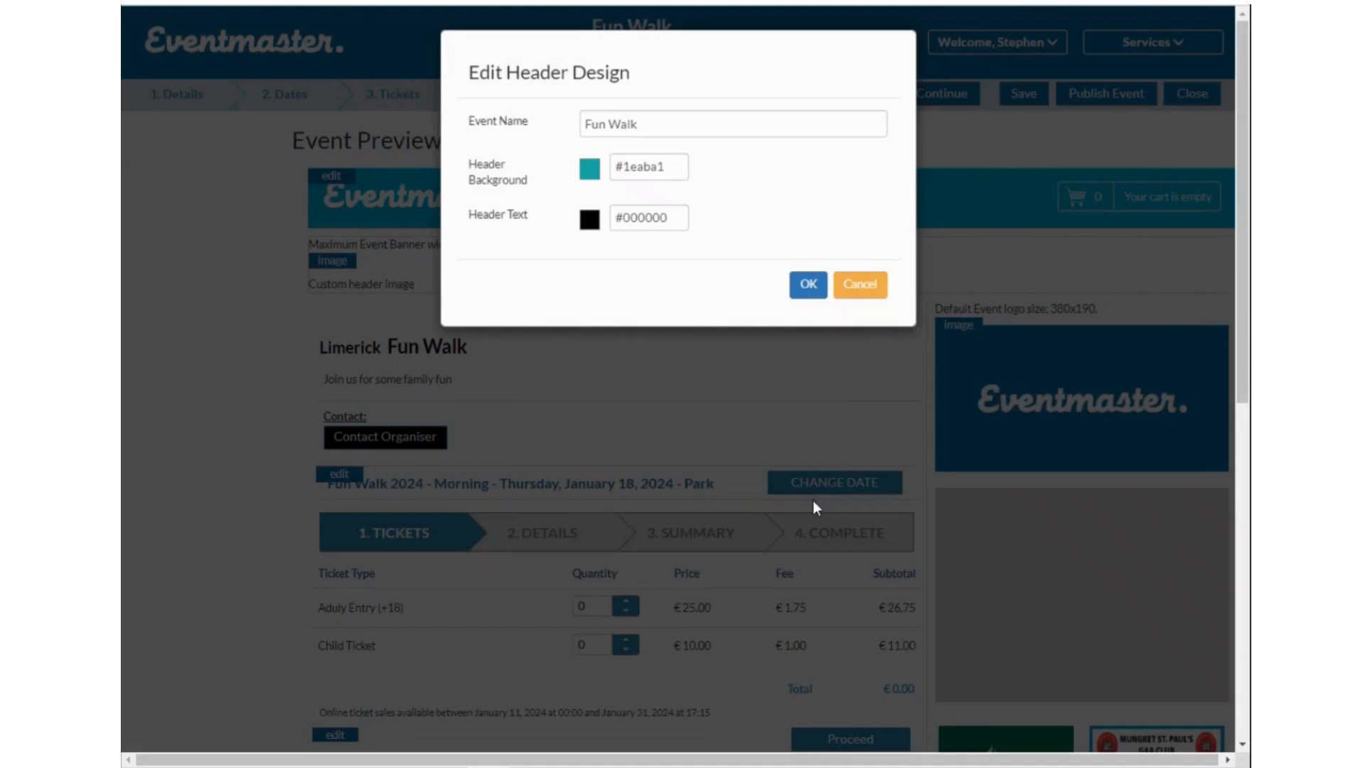
left_click(809, 286)
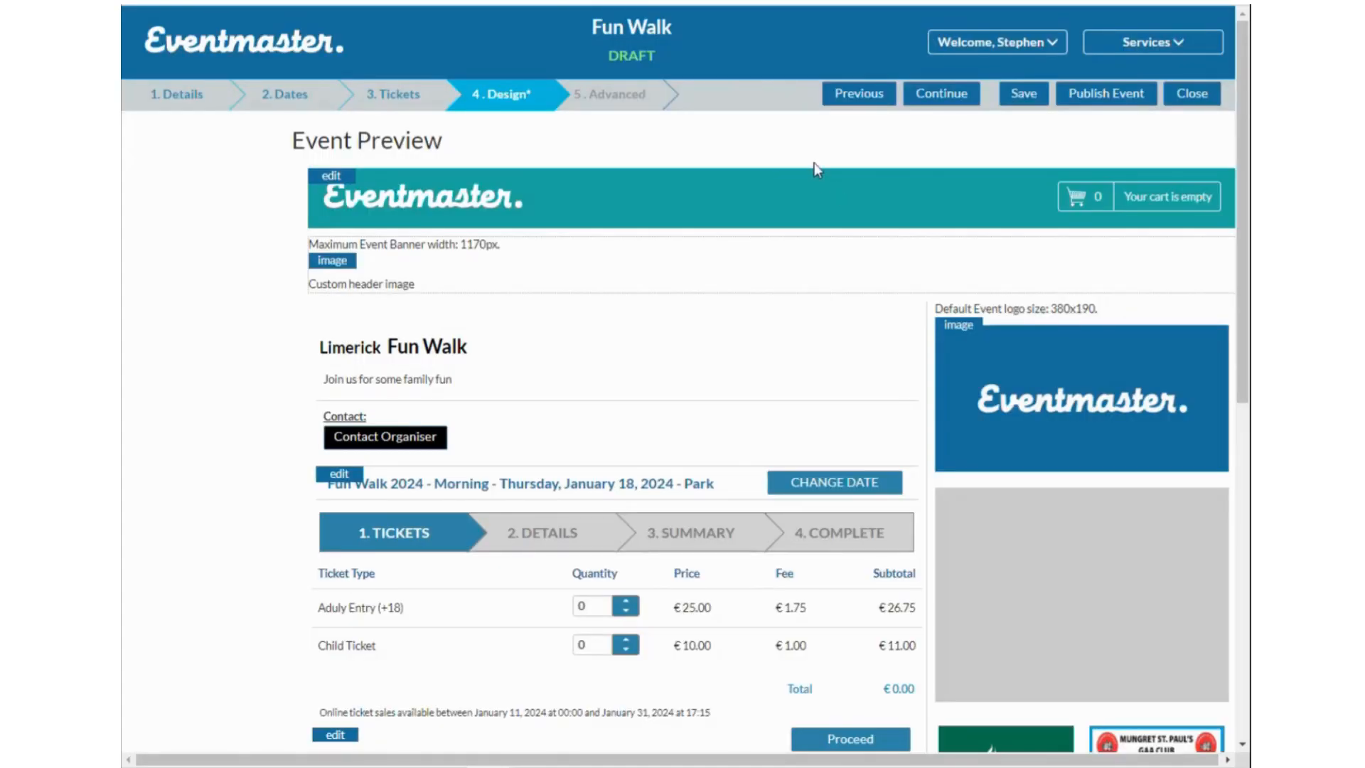
Reopen the header colour picker to copy the #1eaba1 hex code, leaving the design unchanged.
left_click(329, 176)
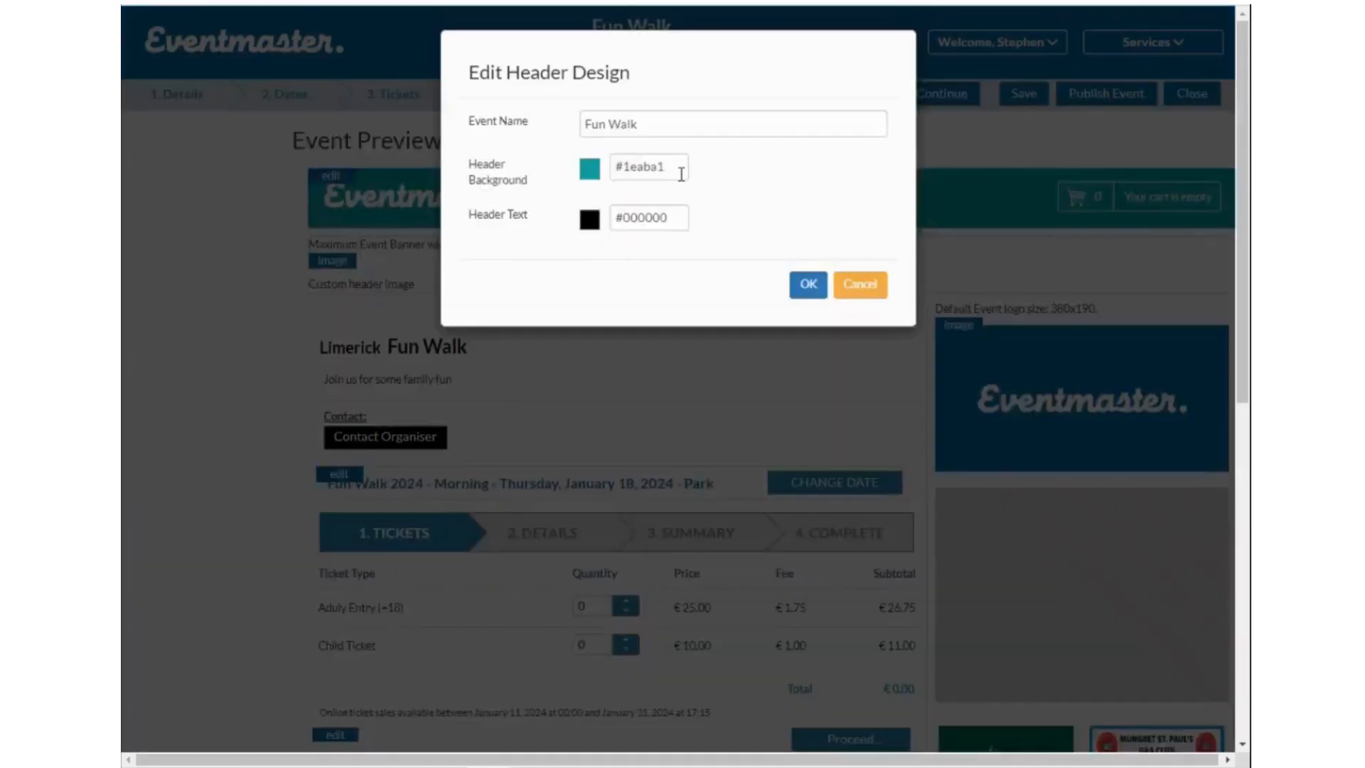
left_click(681, 172)
double_click(793, 418)
key("ctrl+c")
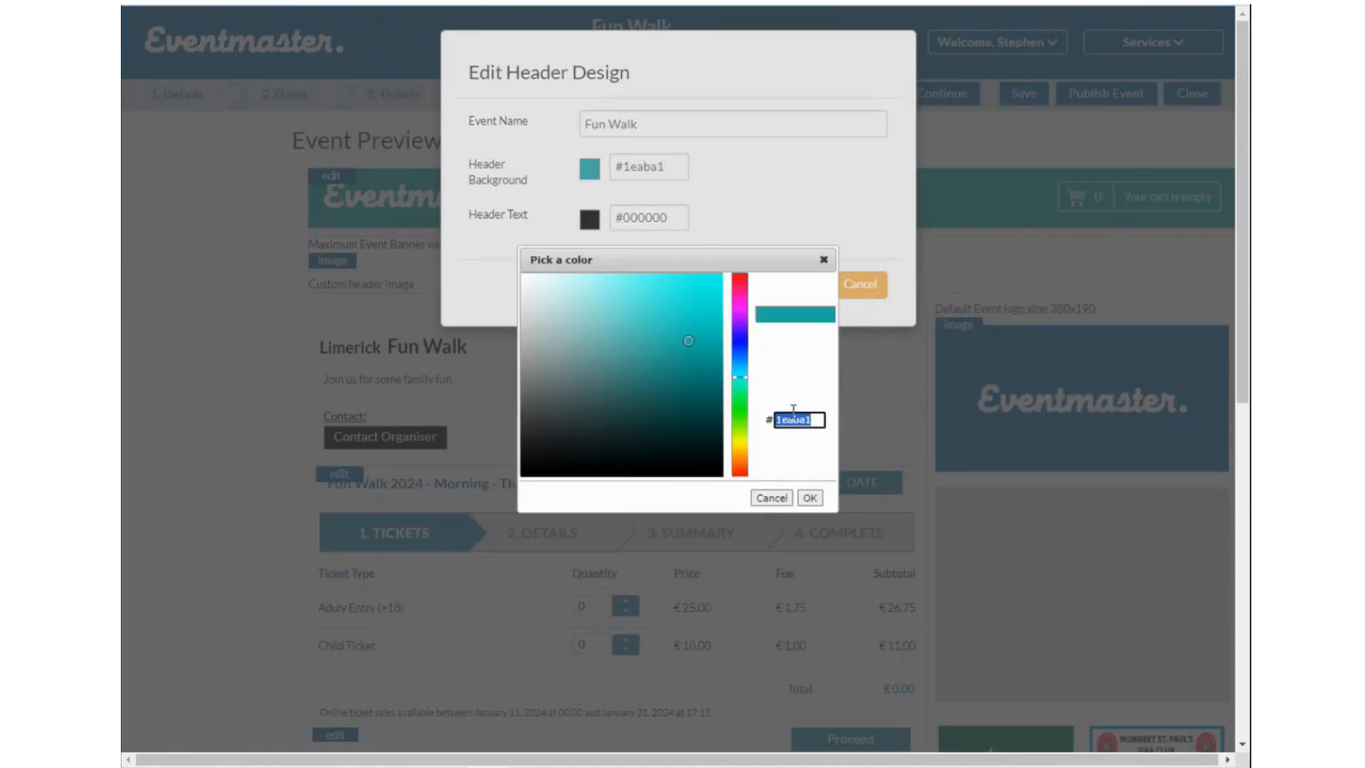
left_click(808, 498)
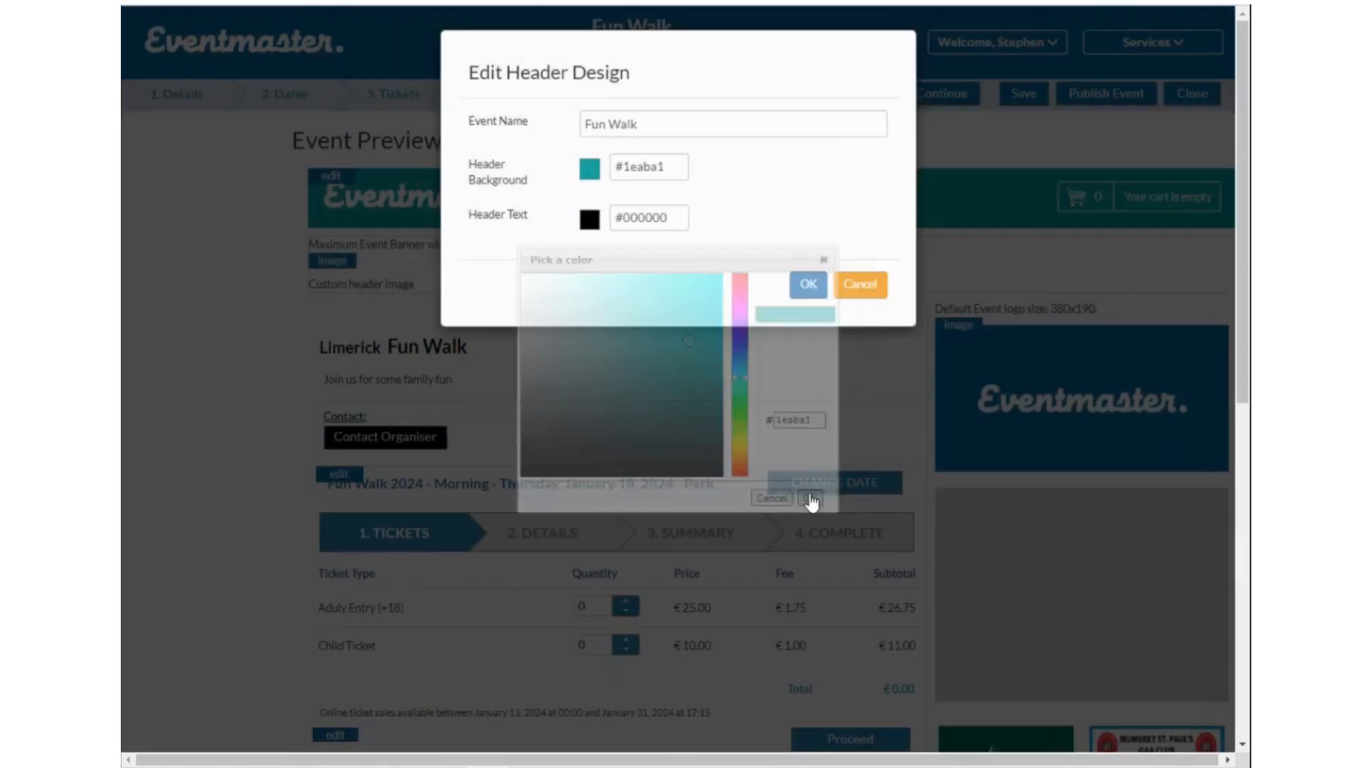
left_click(809, 279)
scroll(668, 352, "down", 5)
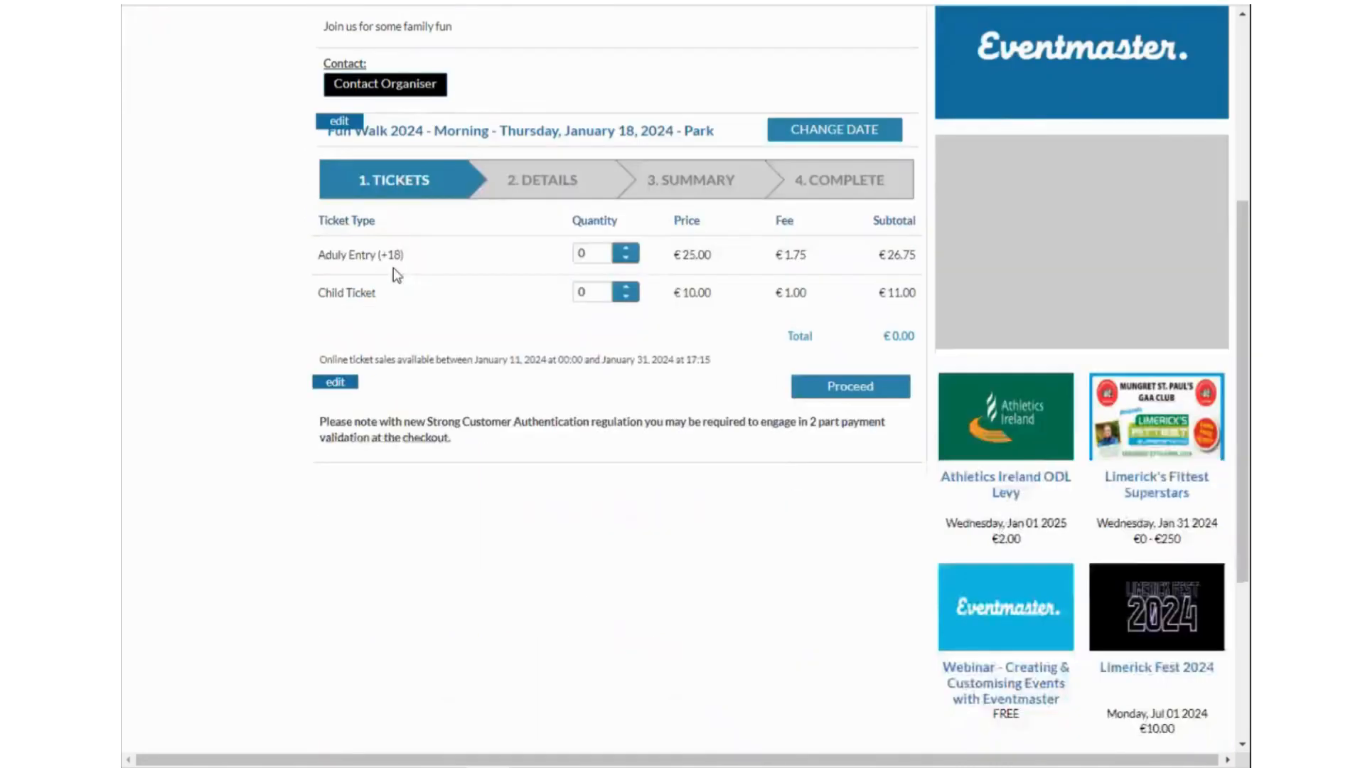
Paste #1eaba1 as the Tabs/Buttons colour and apply it in both dialogs.
scroll(394, 267, "up", 3)
left_click(336, 559)
left_click(663, 123)
left_click(814, 420)
key("ctrl+a")
key("ctrl+v")
left_click(810, 498)
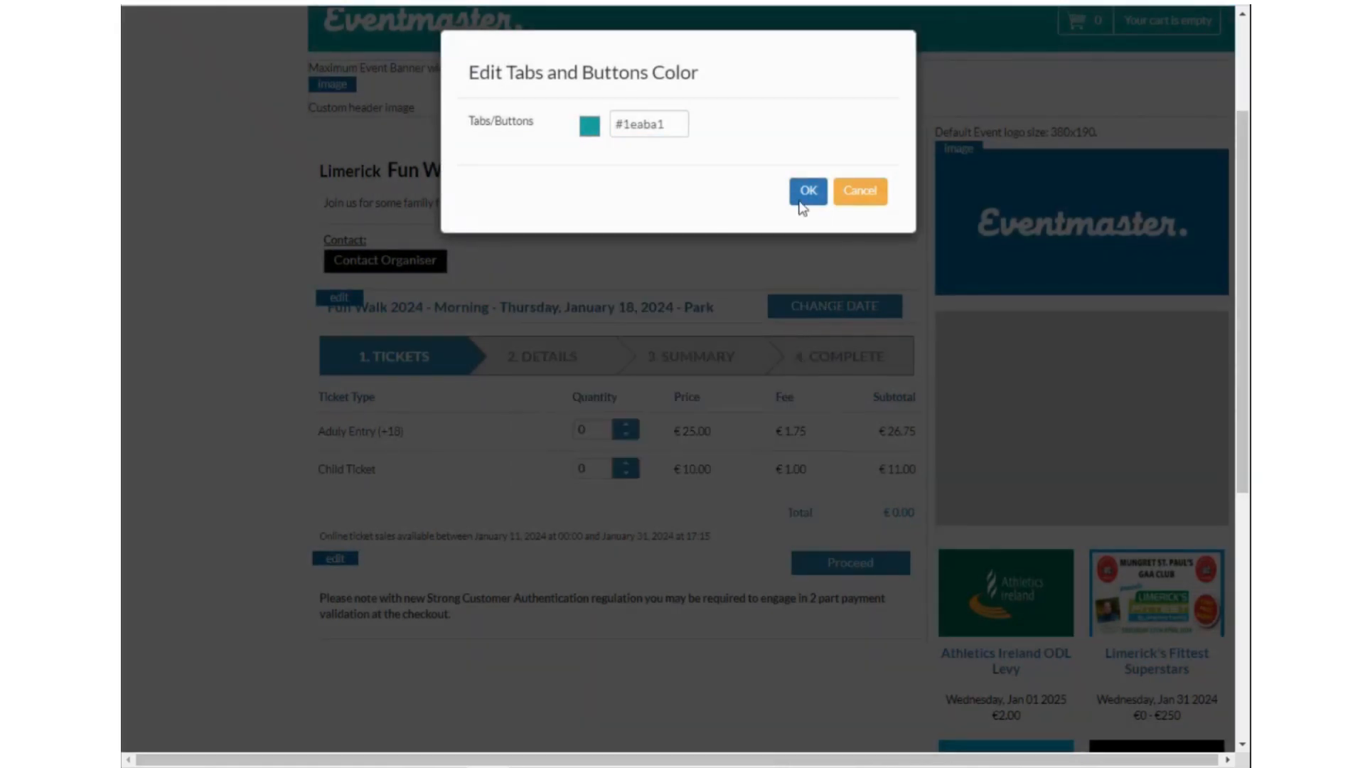
left_click(808, 190)
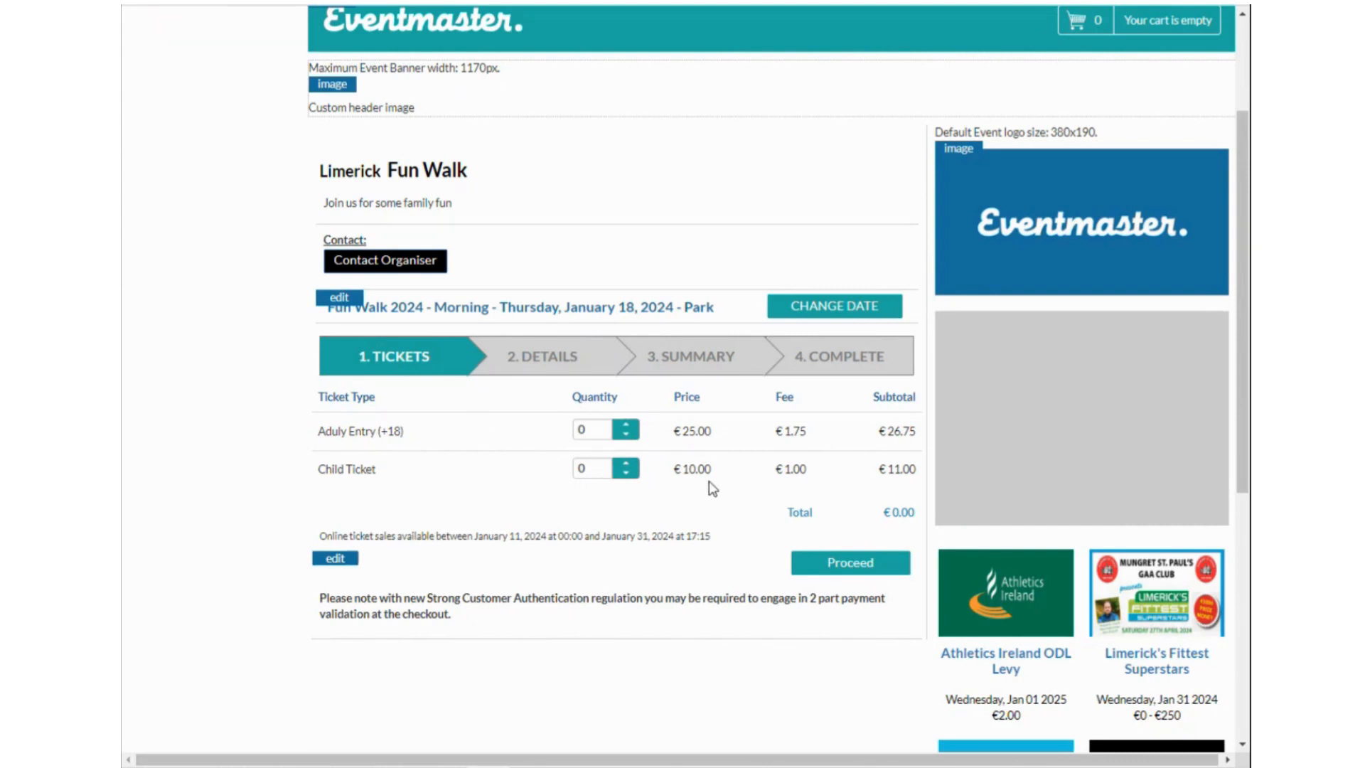
scroll(676, 448, "up", 3)
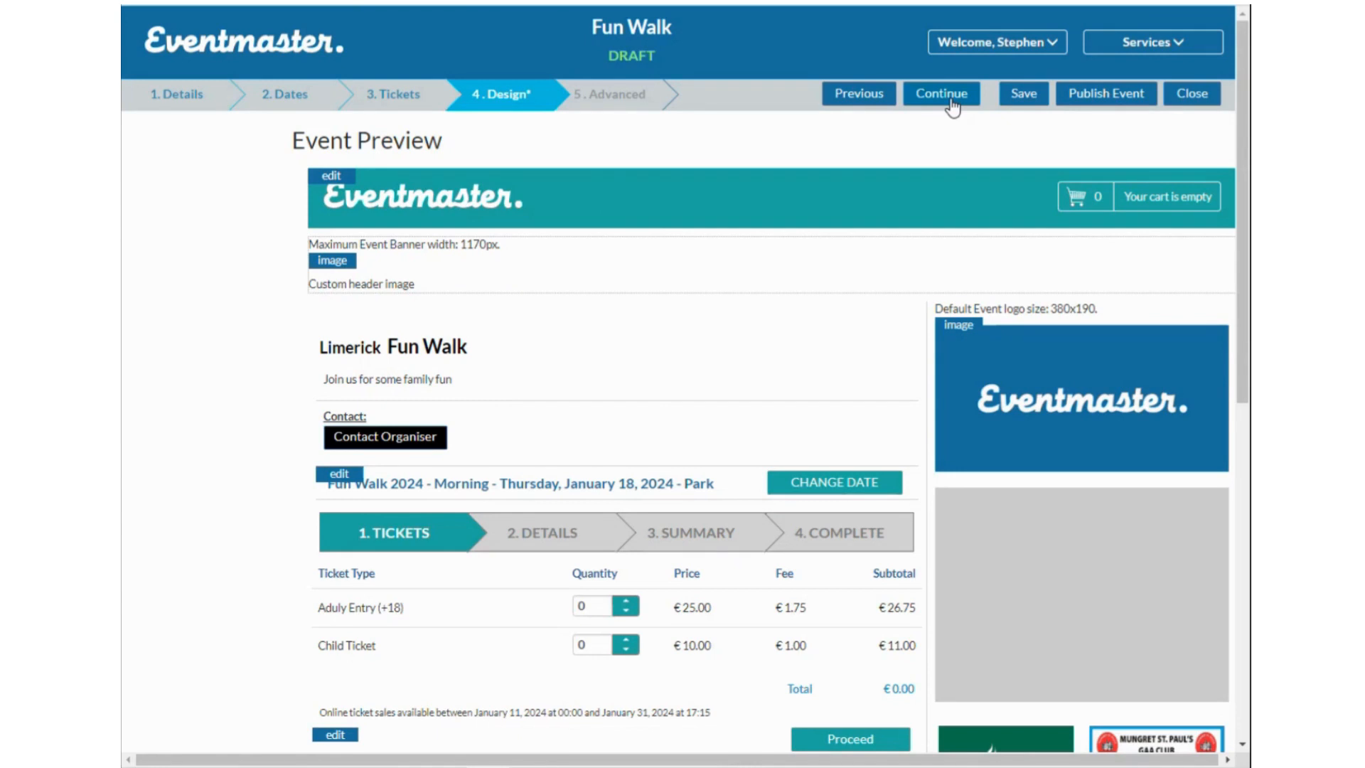
On the Advanced step's Order Form, try 'Customizable form per order', then revert to 'per ticket'.
left_click(951, 103)
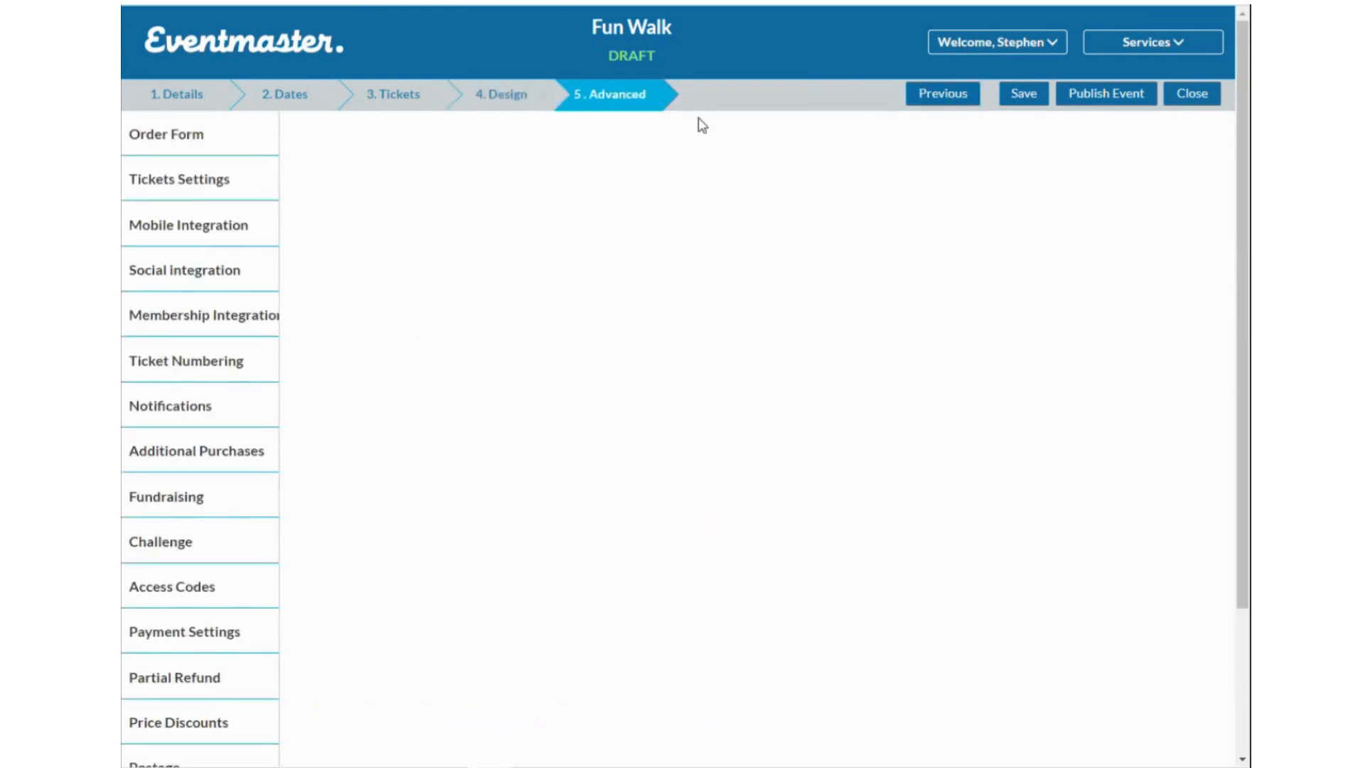
left_click(235, 152)
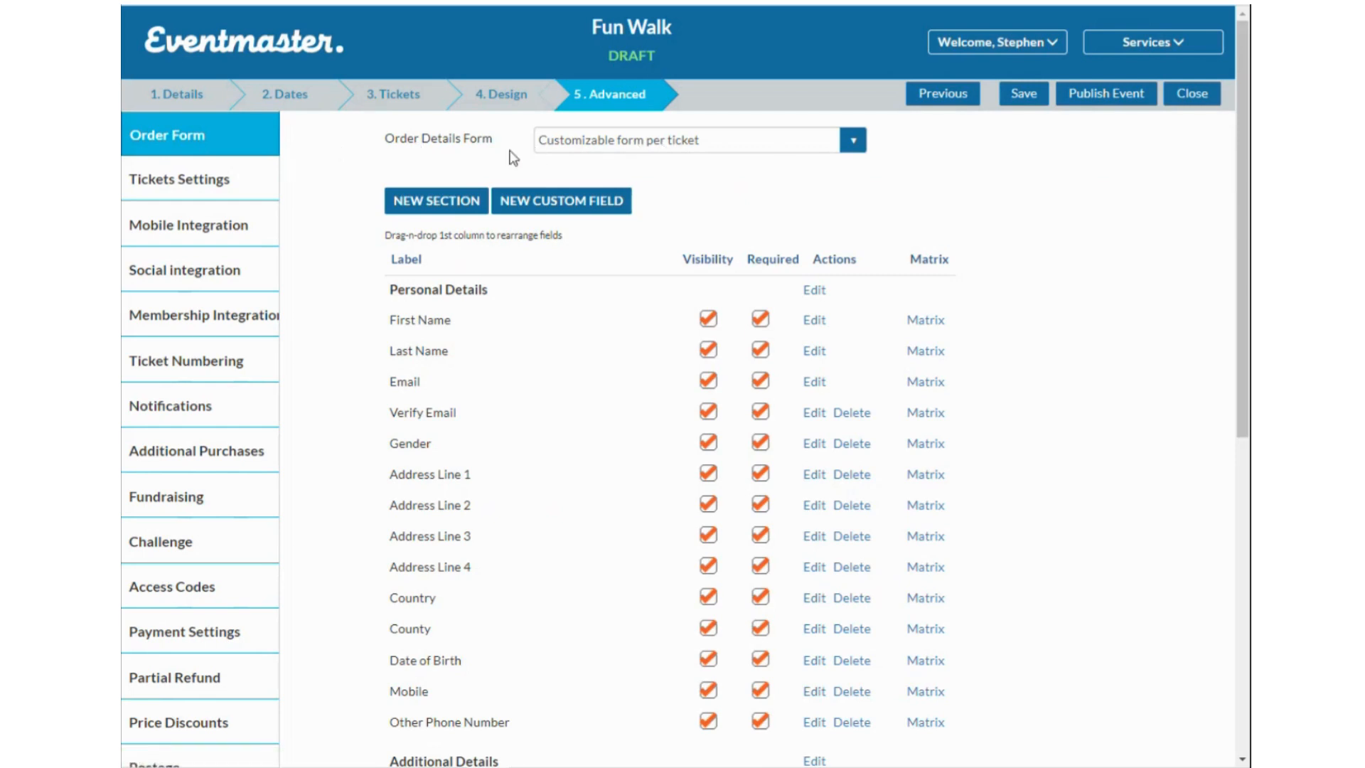
left_click(722, 142)
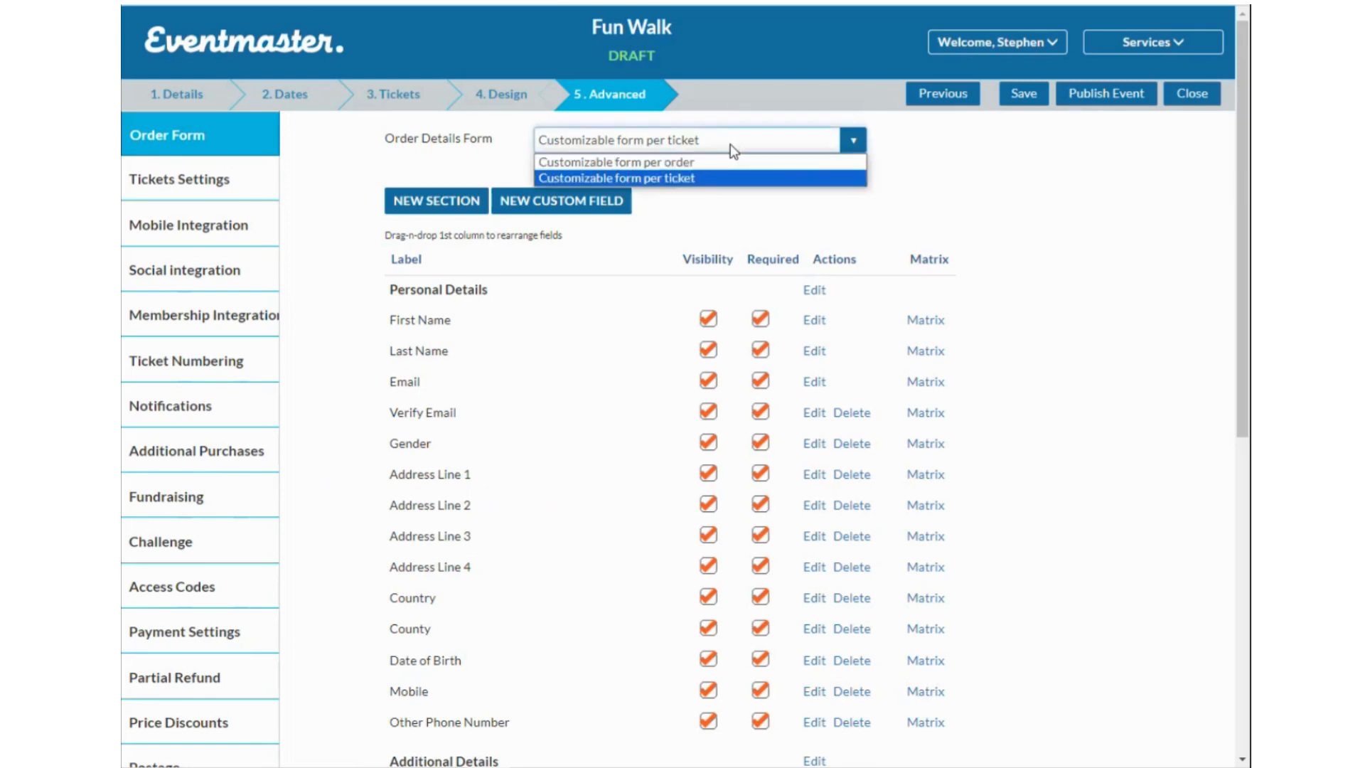
left_click(777, 180)
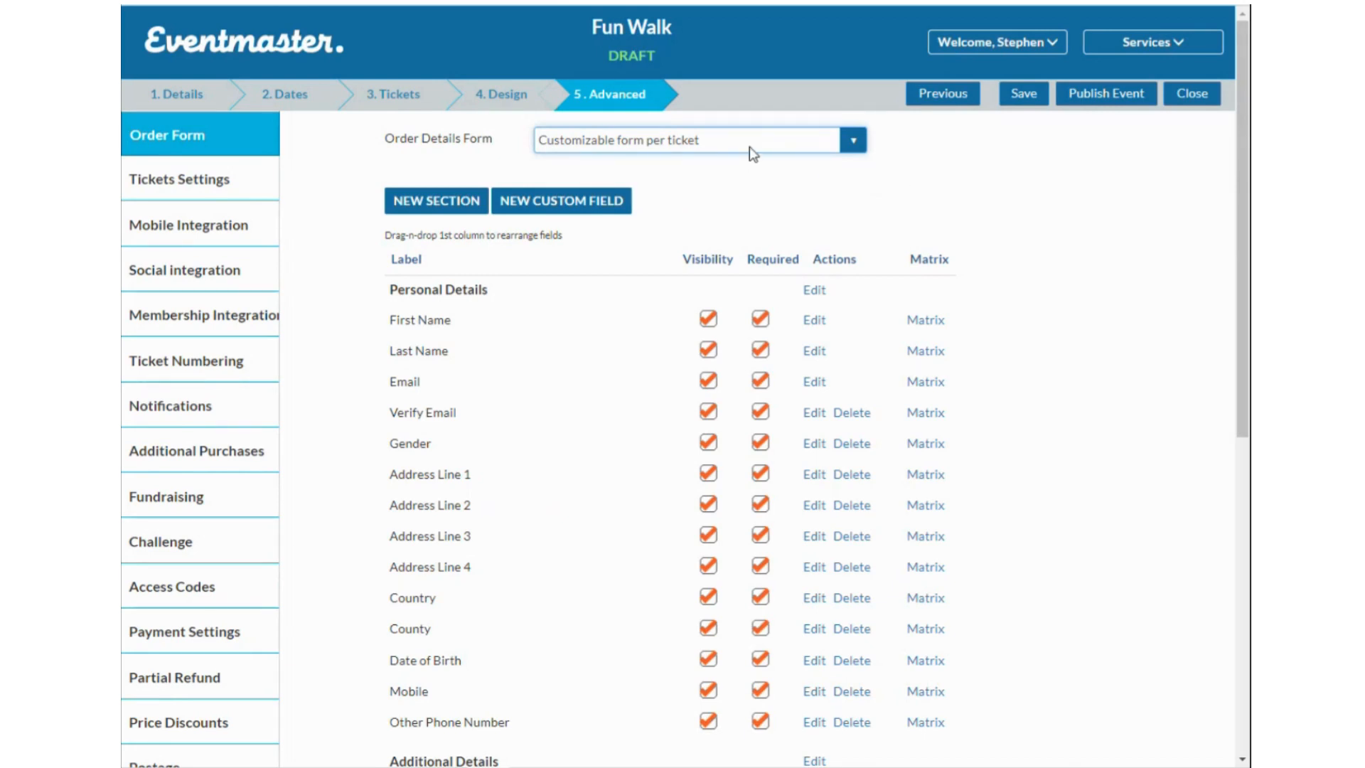
left_click(730, 137)
left_click(694, 162)
left_click(755, 151)
left_click(828, 174)
Make Gender optional but visible, and hide Address Line 1 as not required.
scroll(782, 285, "down", 2)
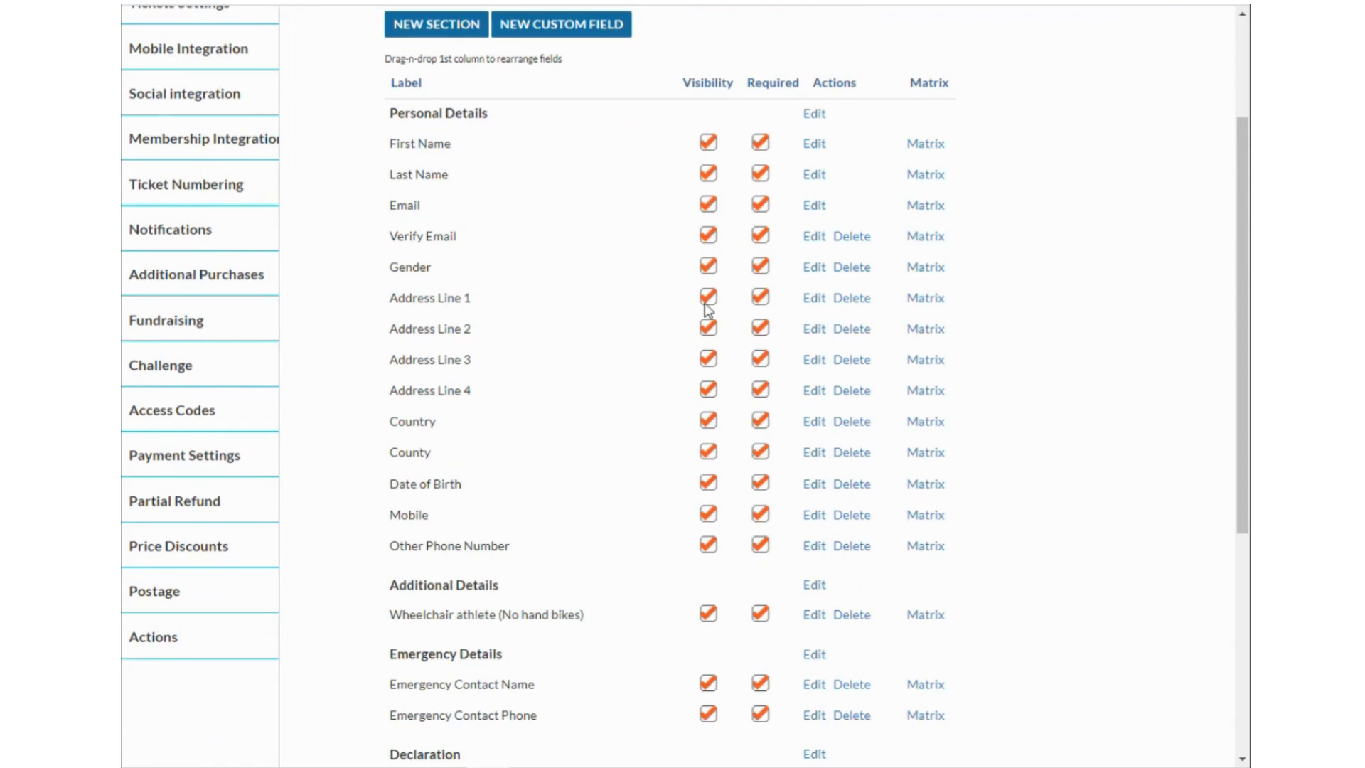
scroll(734, 493, "down", 3)
scroll(670, 429, "up", 3)
left_click(709, 267)
left_click(760, 266)
left_click(759, 297)
left_click(707, 298)
left_click(709, 268)
left_click(708, 299)
left_click(709, 298)
Hide Address Lines 2–4, Country and County, and make them not required.
left_click(708, 328)
left_click(759, 327)
left_click(760, 359)
left_click(708, 359)
left_click(708, 390)
left_click(760, 390)
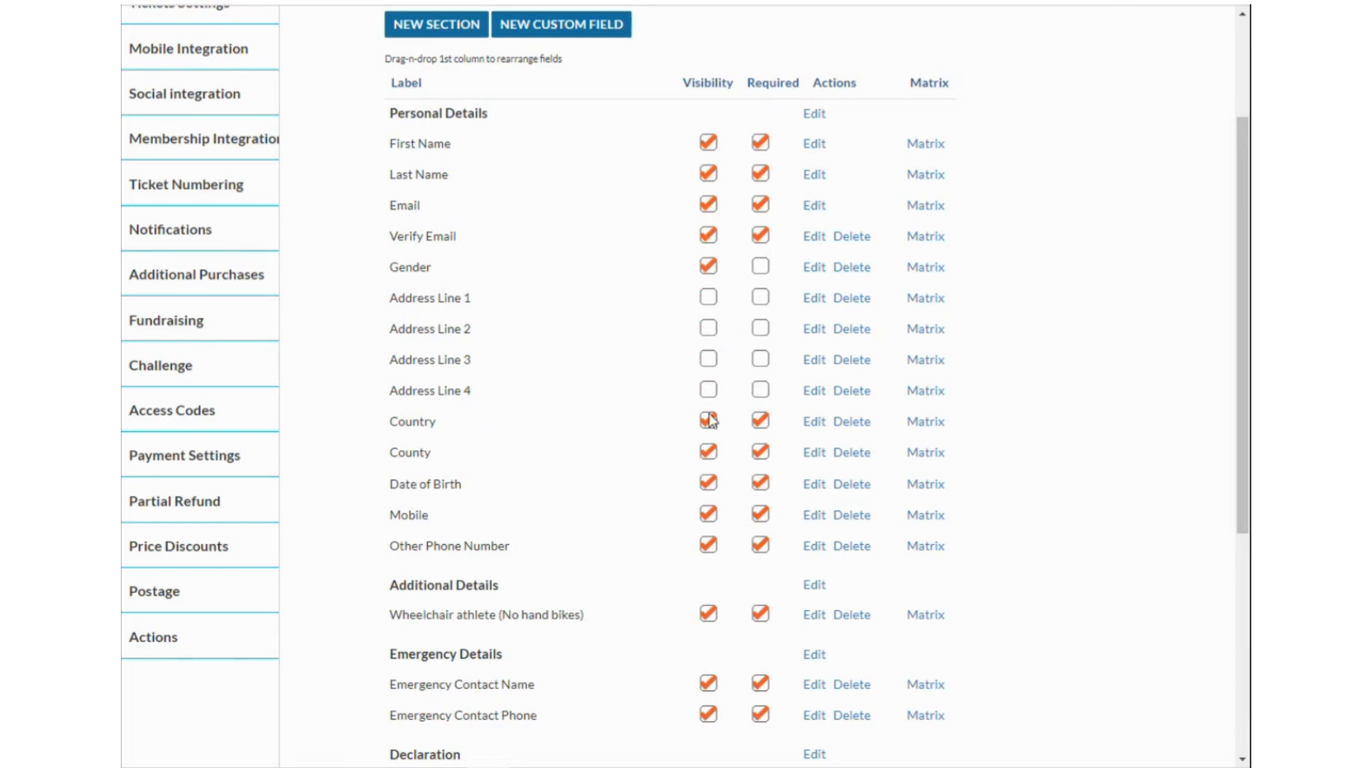
left_click(708, 420)
left_click(760, 421)
left_click(760, 452)
left_click(708, 452)
Hide Date of Birth and Other Phone Number, and make Mobile optional.
scroll(719, 439, "down", 3)
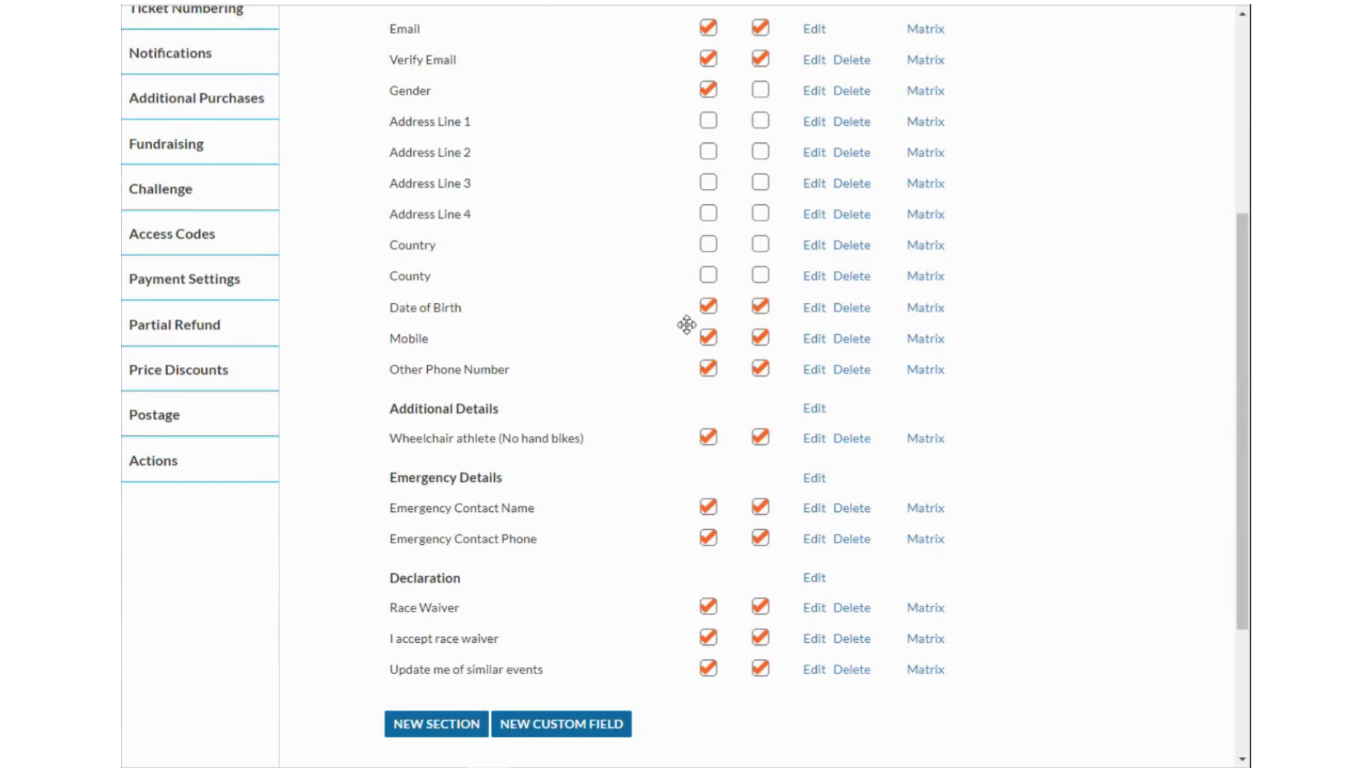
left_click(709, 307)
left_click(760, 368)
left_click(710, 369)
left_click(759, 338)
Open the edit form for the Declaration section's Race Waiver field.
scroll(779, 398, "down", 1)
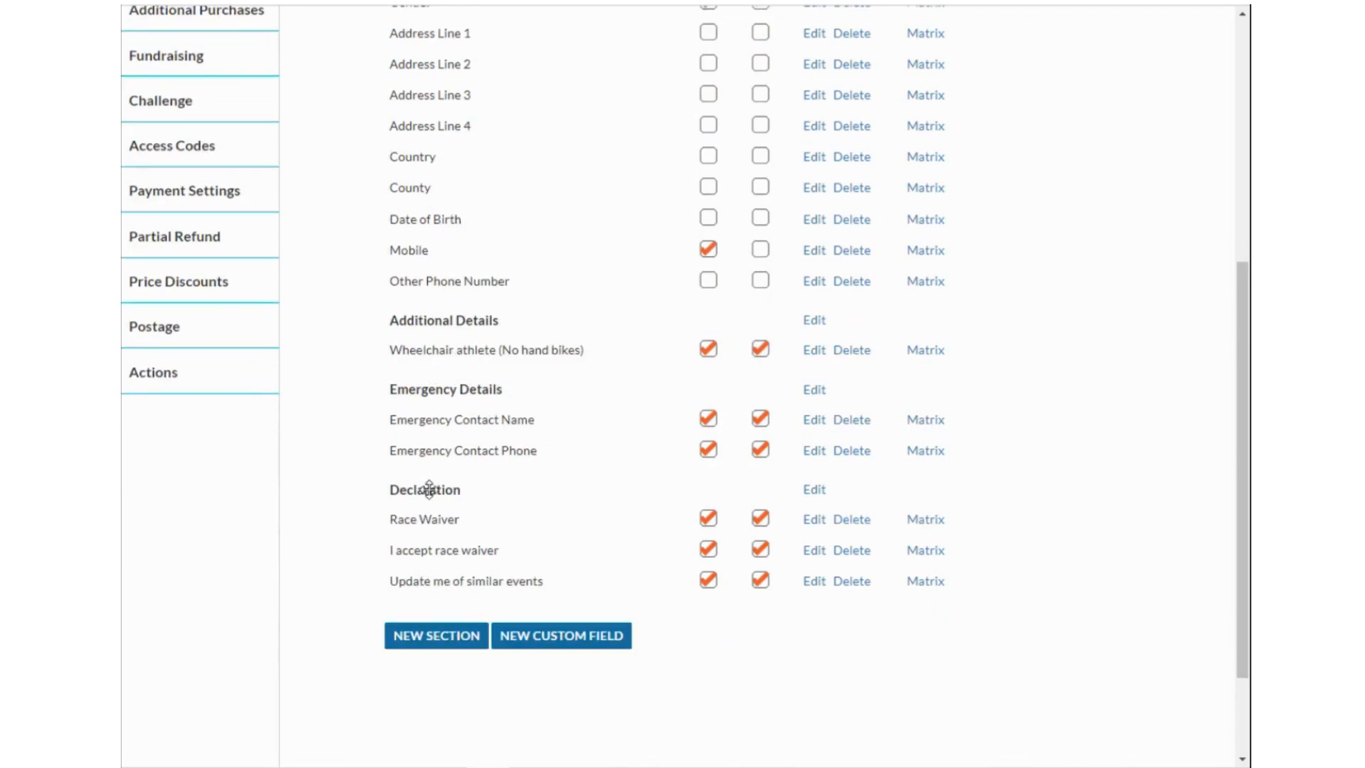
scroll(649, 426, "up", 3)
scroll(656, 447, "up", 3)
scroll(644, 448, "down", 7)
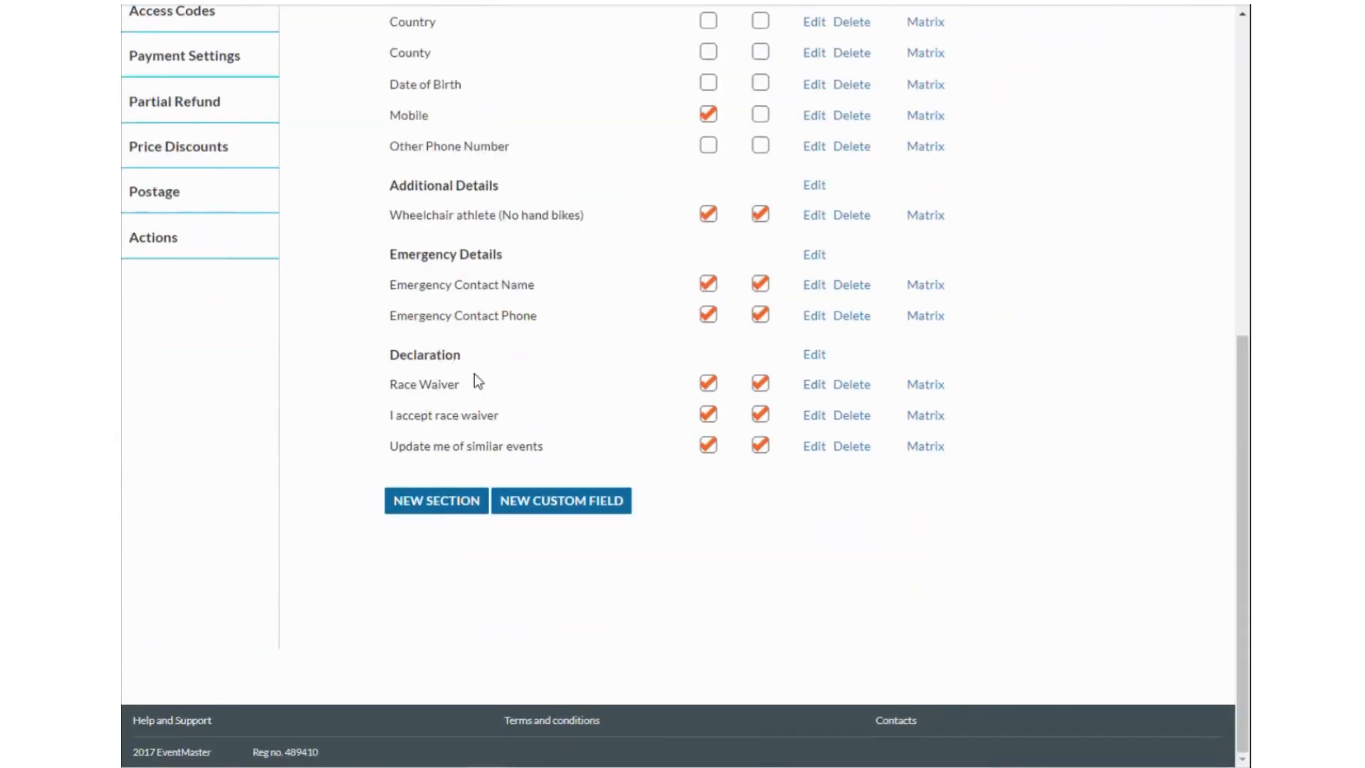
left_click(816, 384)
scroll(604, 411, "up", 3)
scroll(613, 388, "up", 2)
Cancel out of the Race Waiver field settings without entering a default value.
left_click(573, 553)
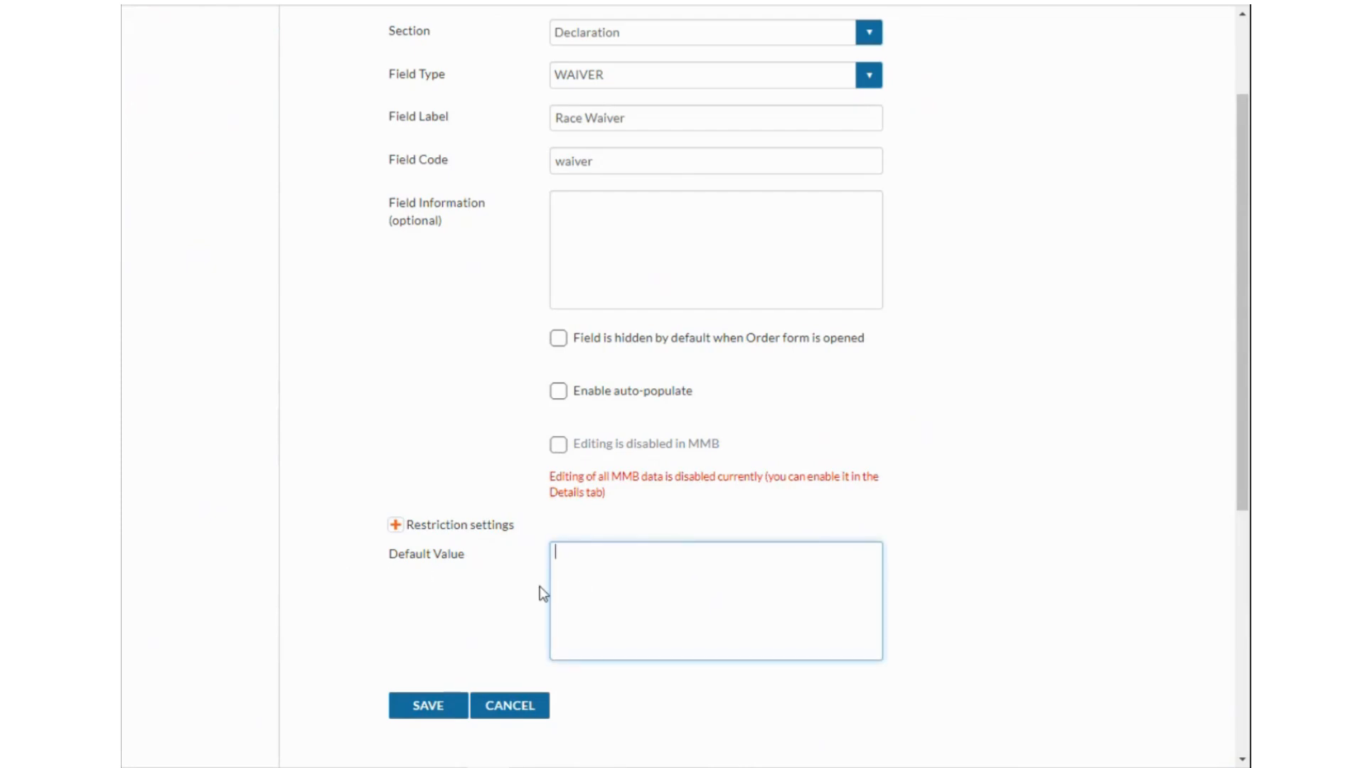
left_click(498, 706)
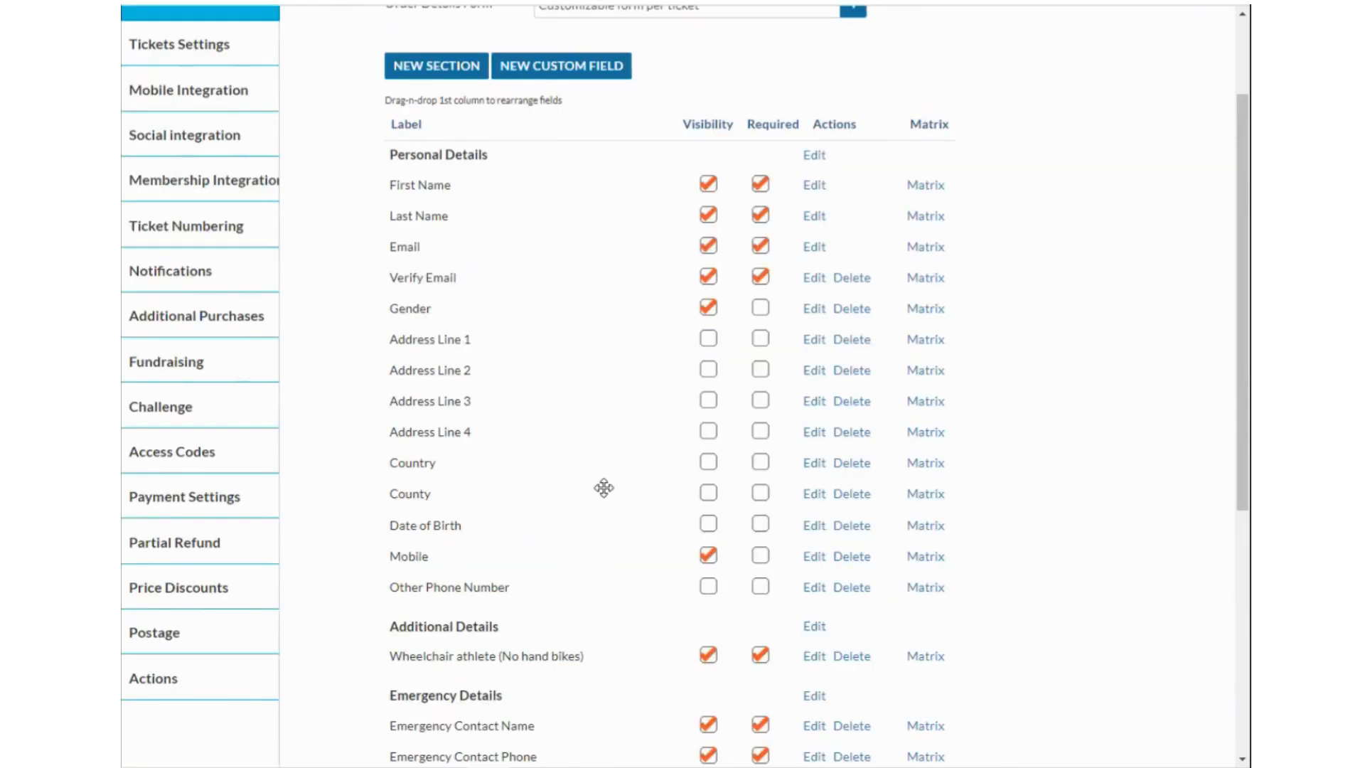
scroll(698, 512, "down", 6)
scroll(703, 526, "up", 5)
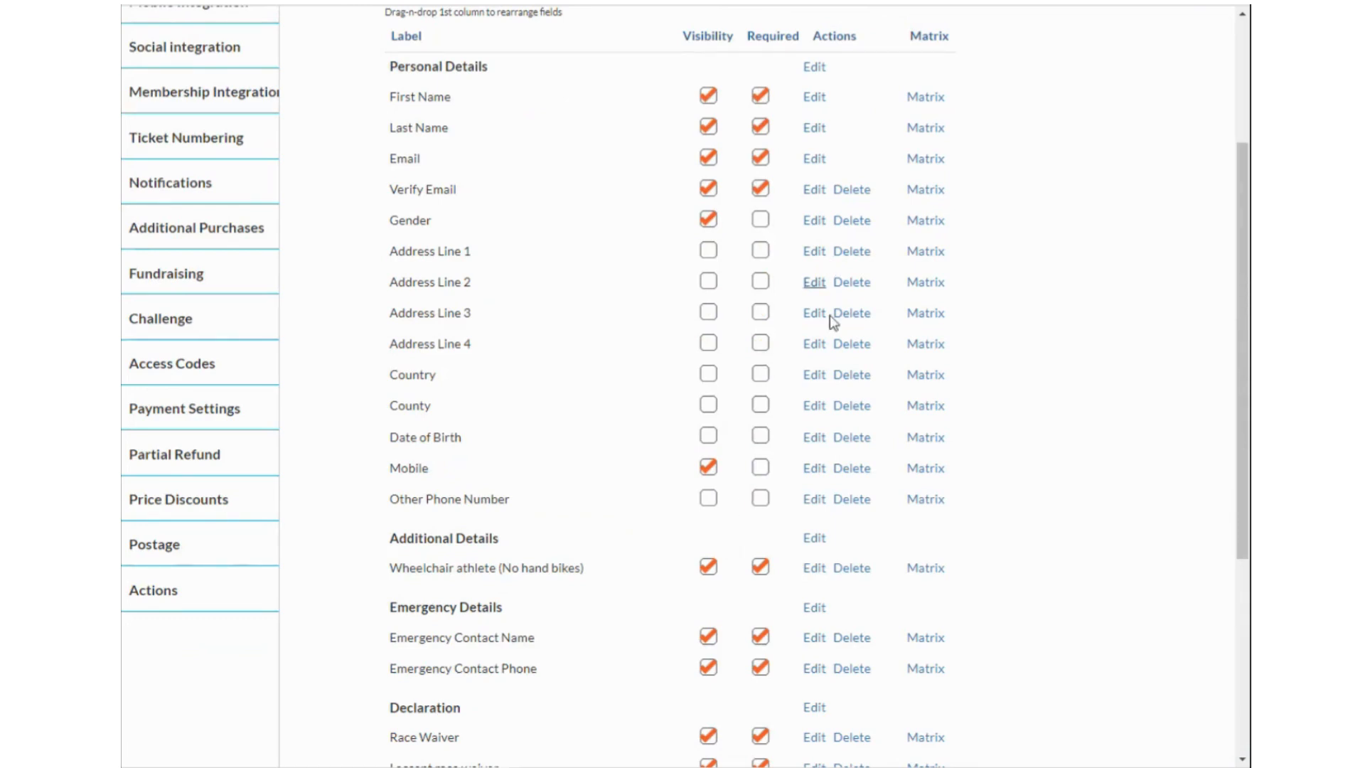
scroll(832, 426, "down", 2)
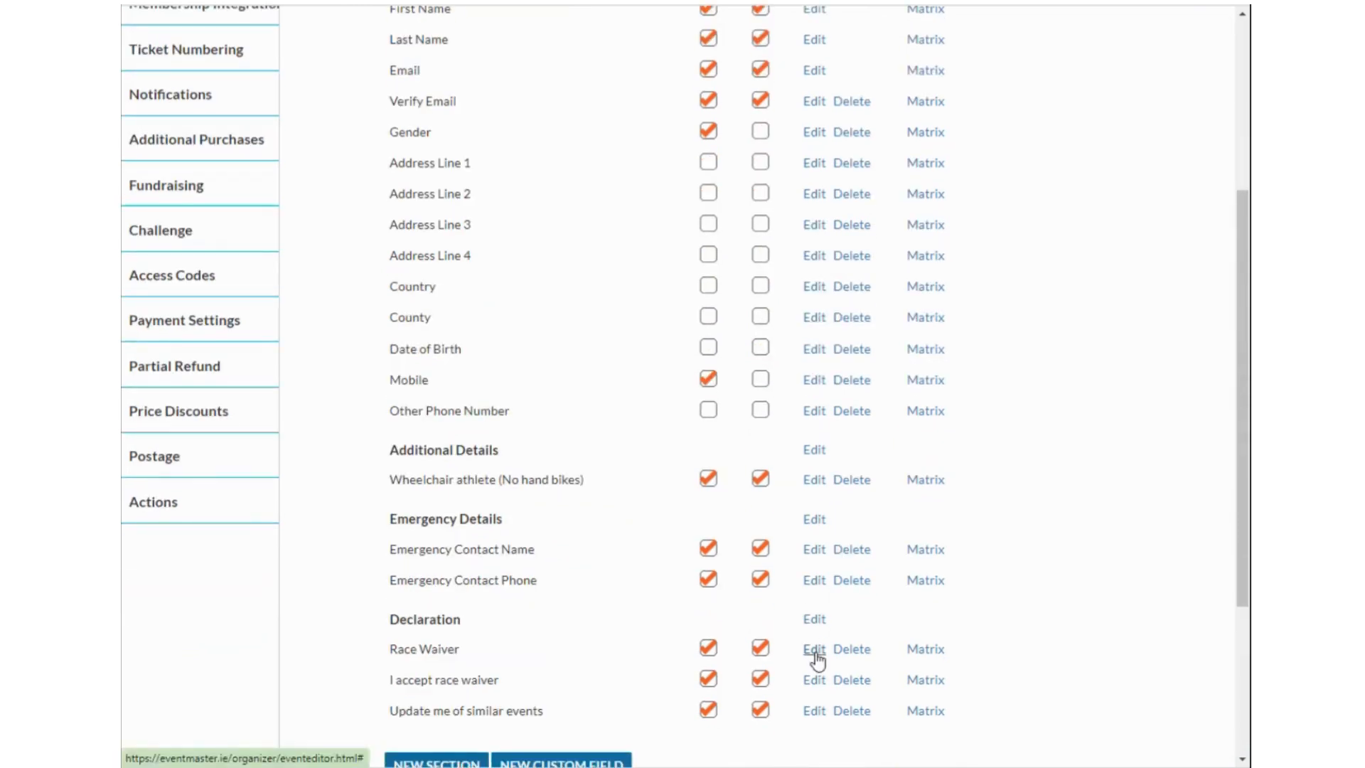
Look at Emergency Contact Name's TEXT field settings, then cancel unchanged.
left_click(814, 552)
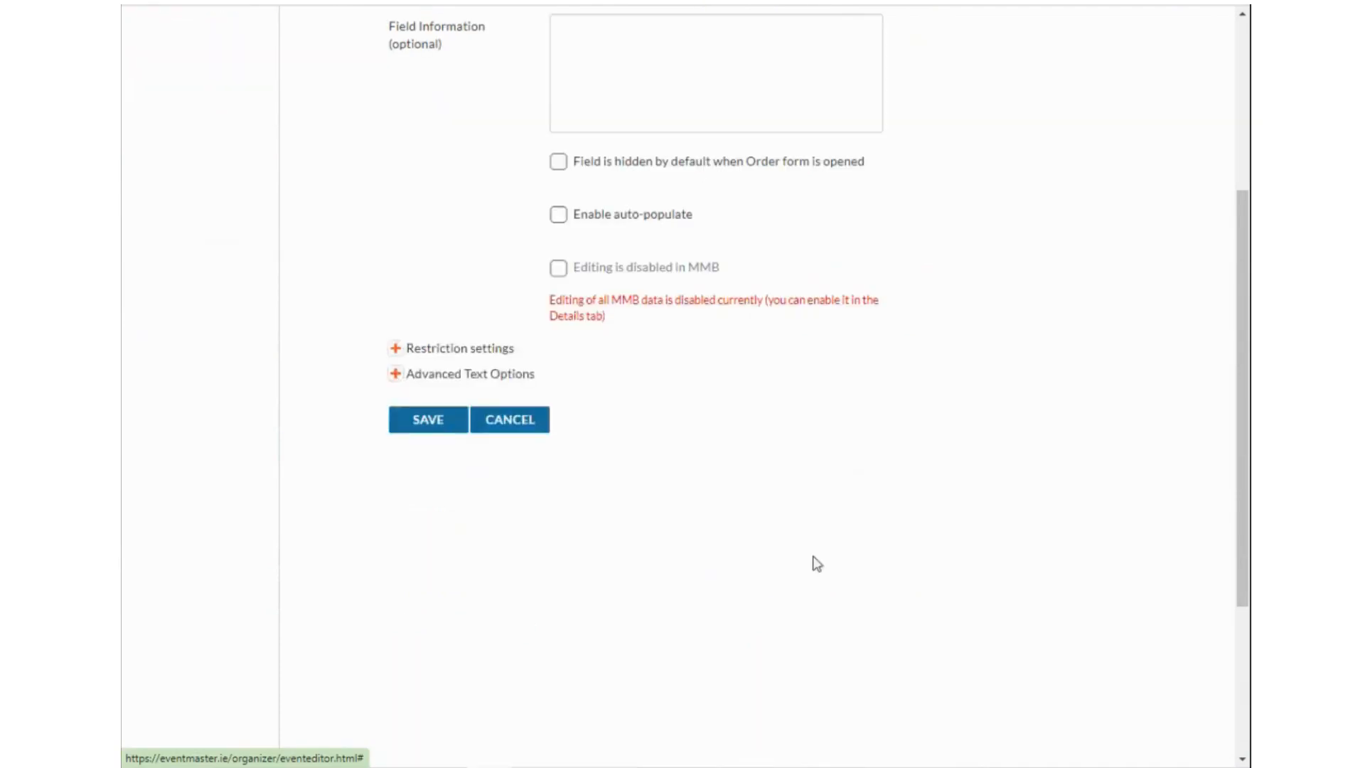
scroll(607, 345, "up", 2)
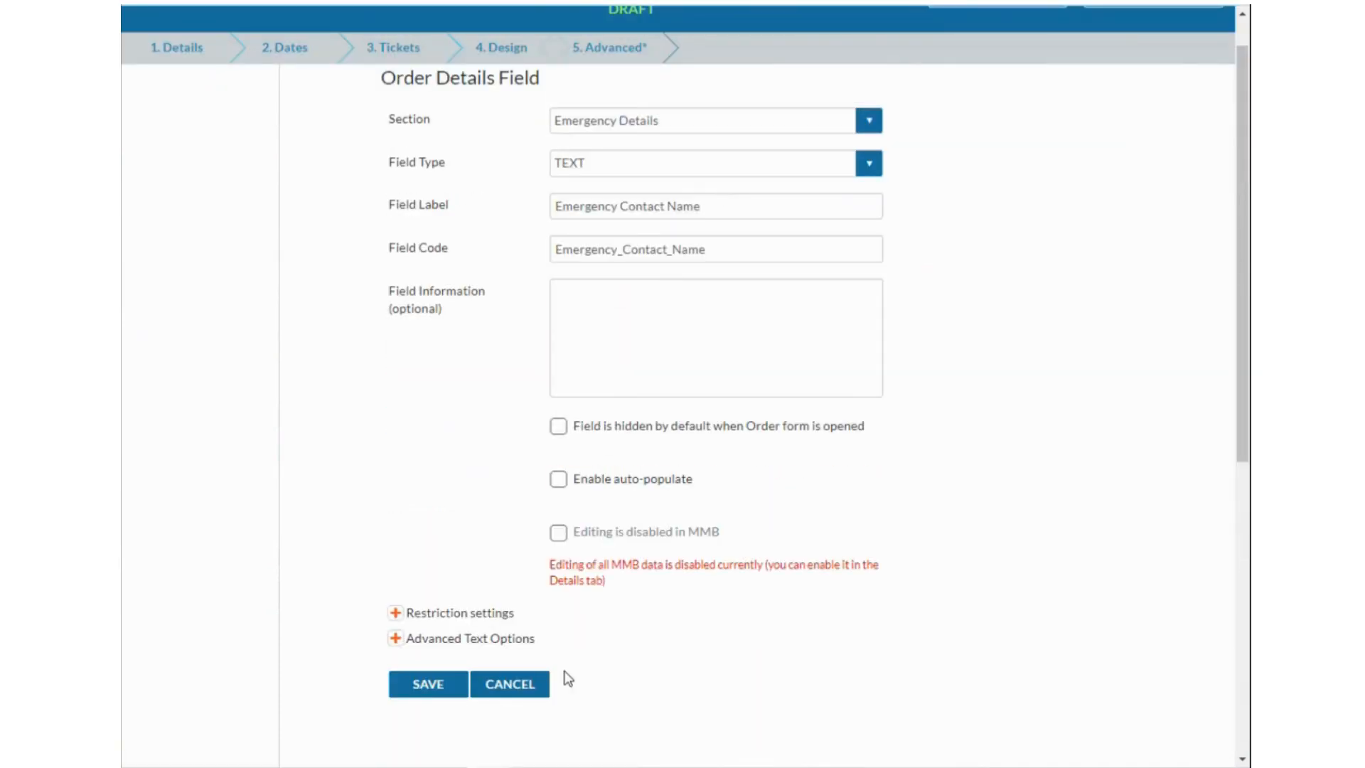
left_click(510, 685)
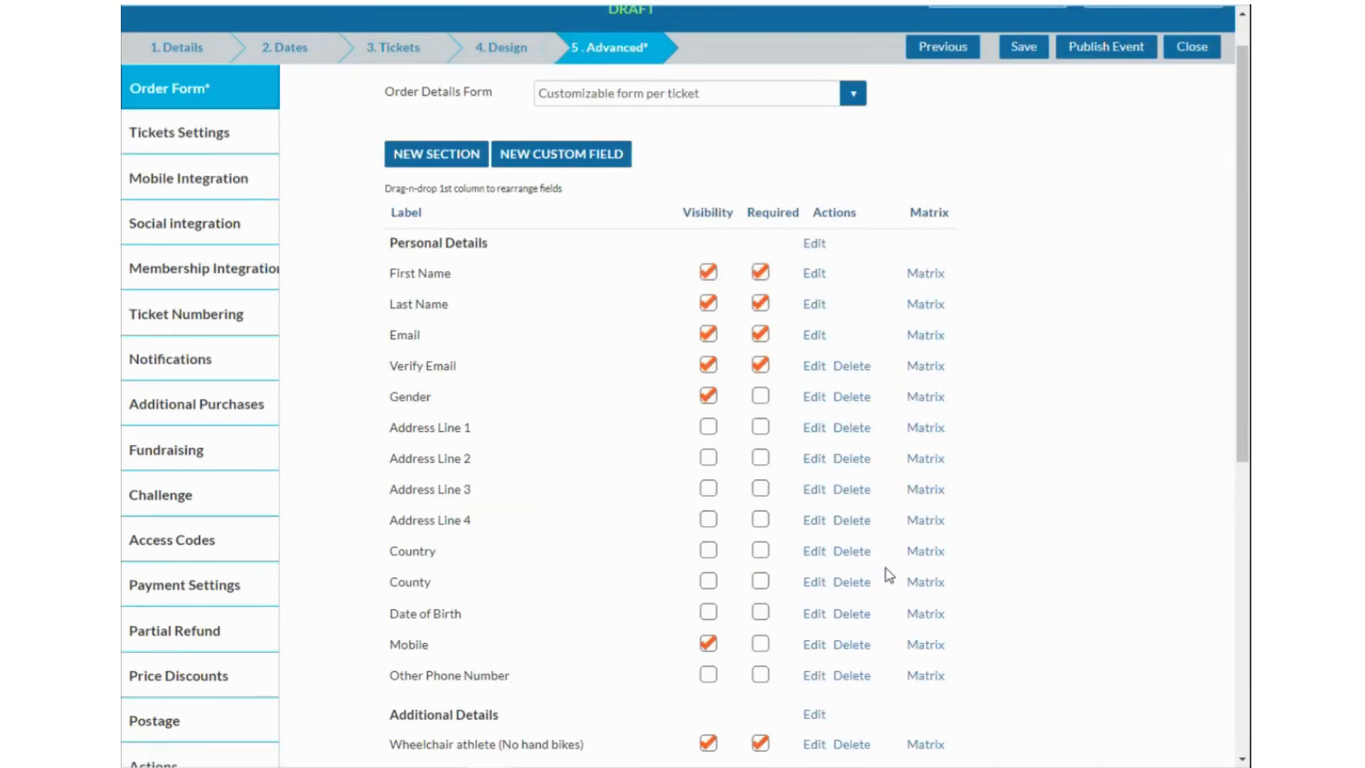
scroll(897, 442, "down", 1)
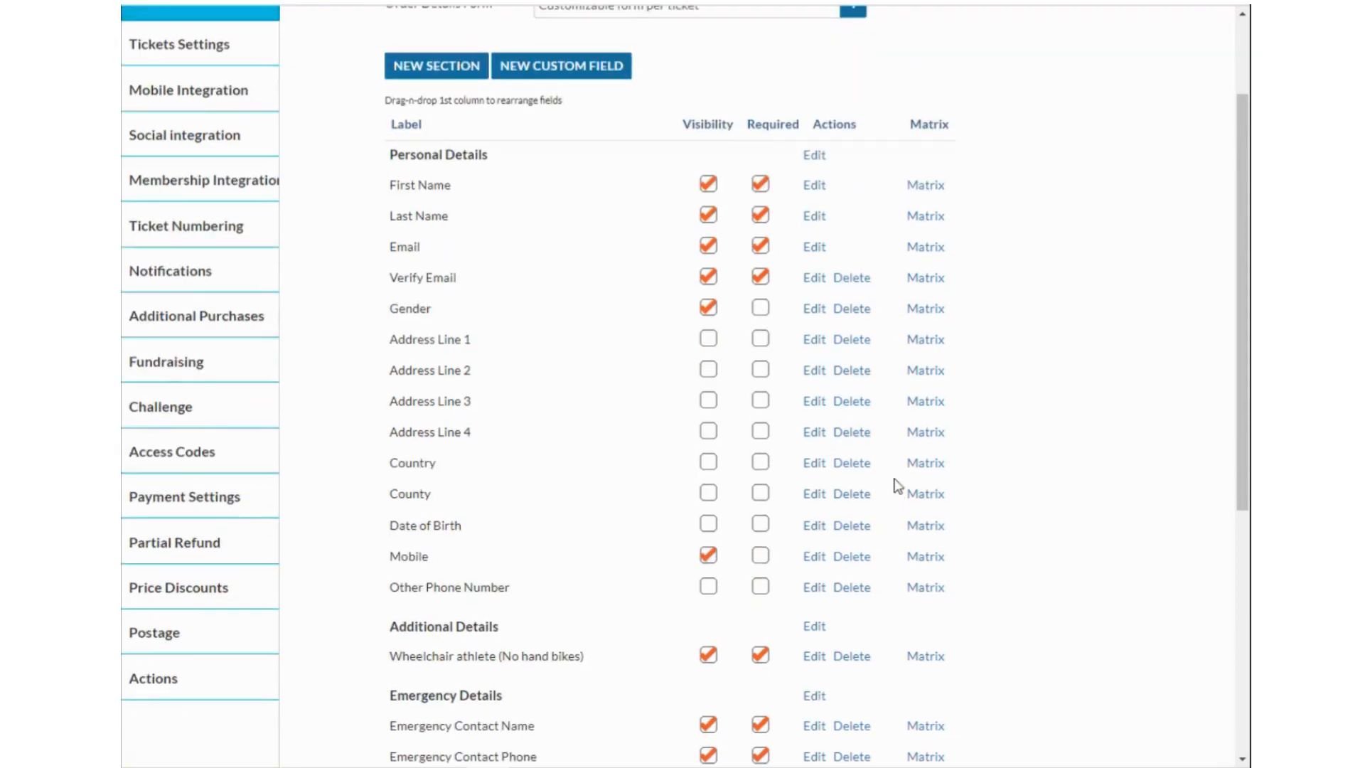
In Mobile's Matrix, hide it for Child Tickets online and at the box office, and save.
left_click(925, 556)
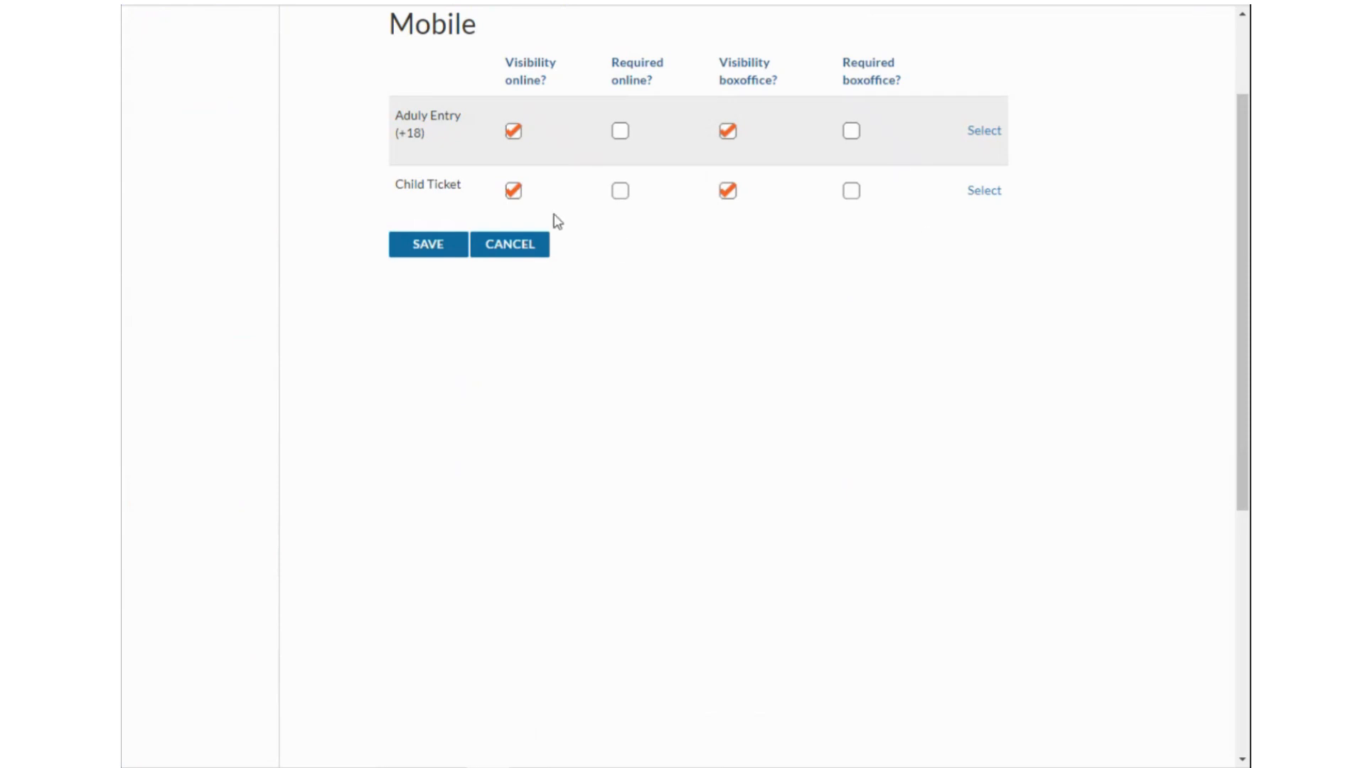
left_click(514, 191)
left_click(727, 190)
left_click(418, 246)
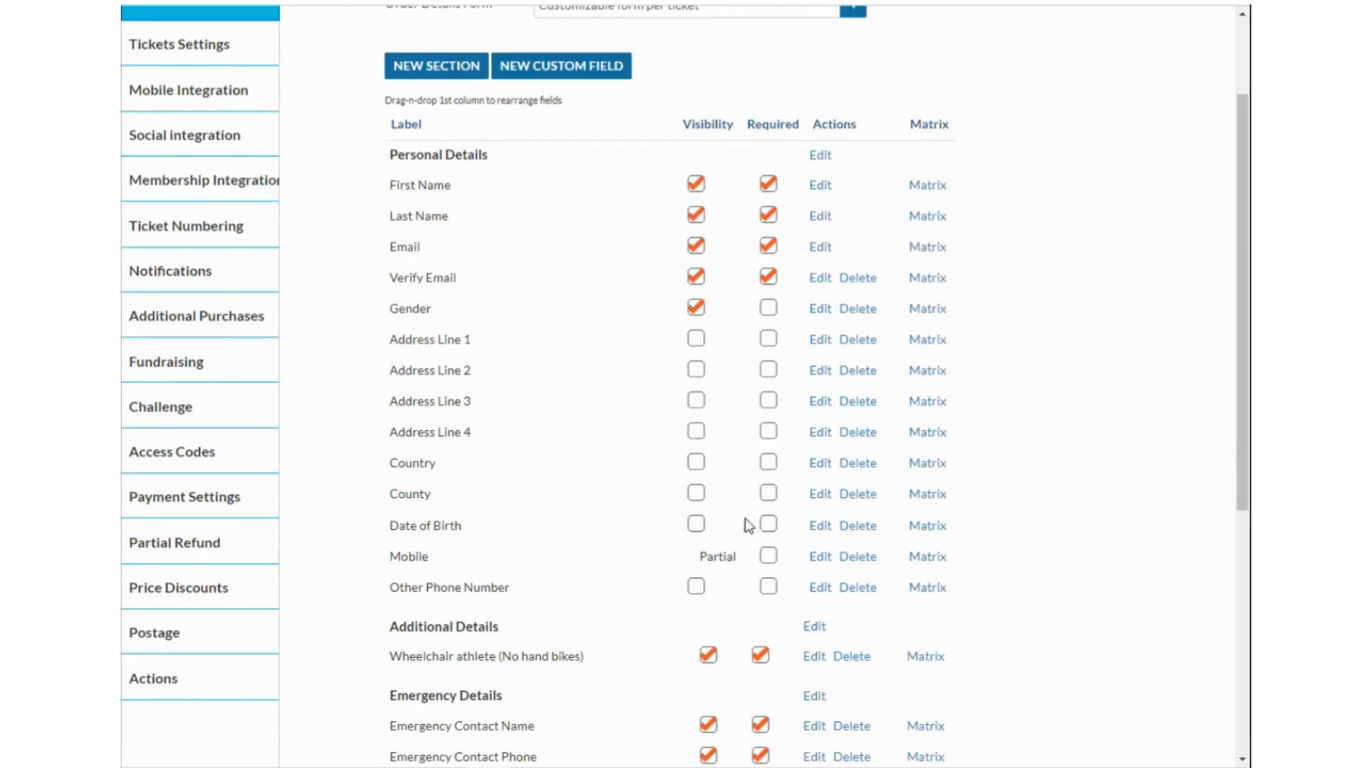
scroll(722, 502, "down", 1)
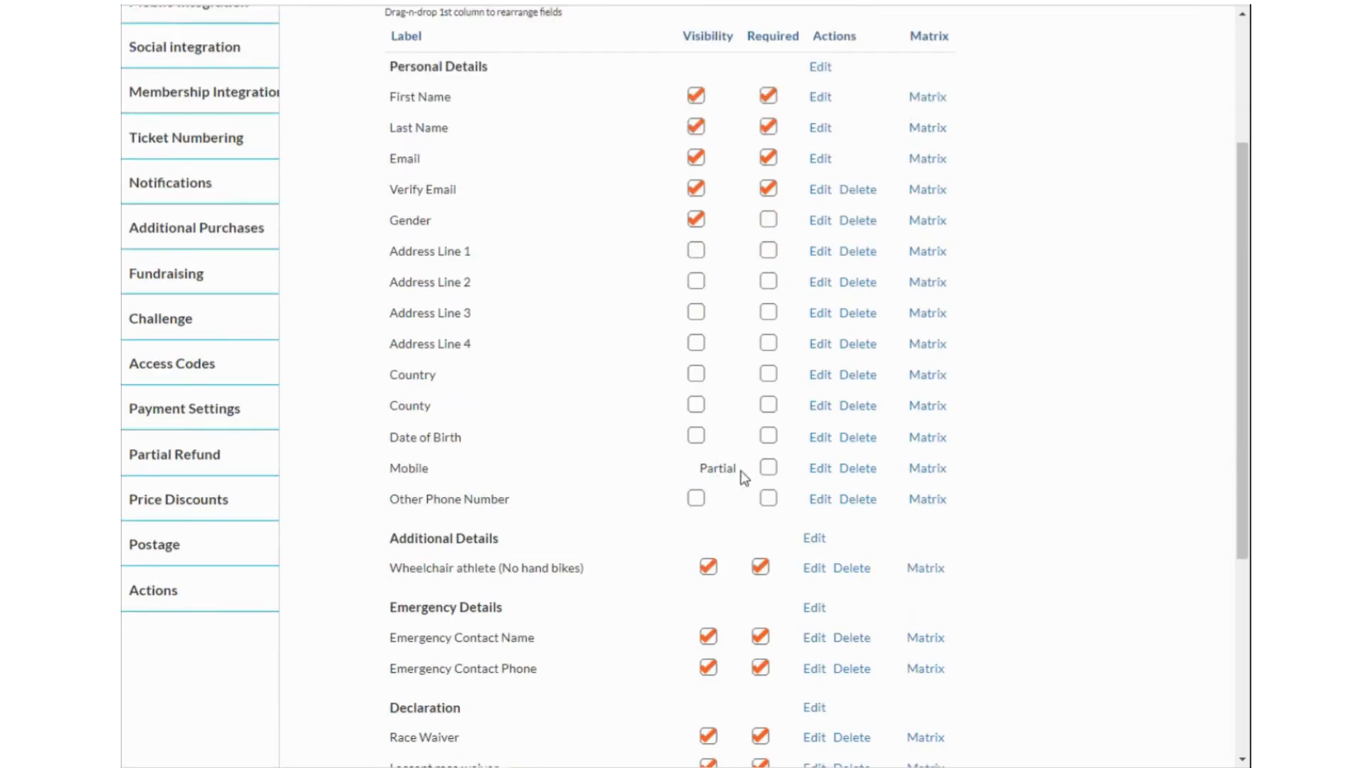
scroll(814, 452, "up", 1)
scroll(815, 452, "up", 3)
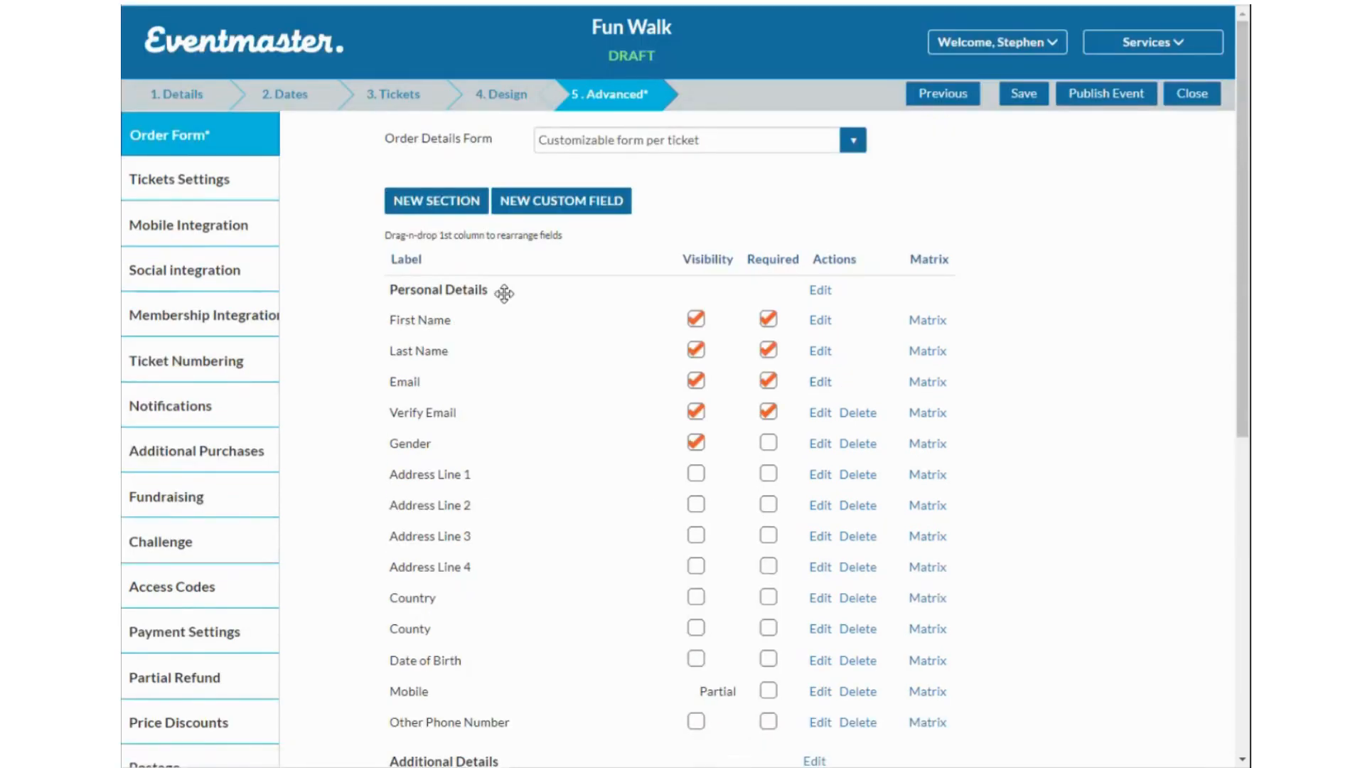
Save the event and bring up the Tickets Settings template preview.
left_click(1024, 96)
left_click(208, 184)
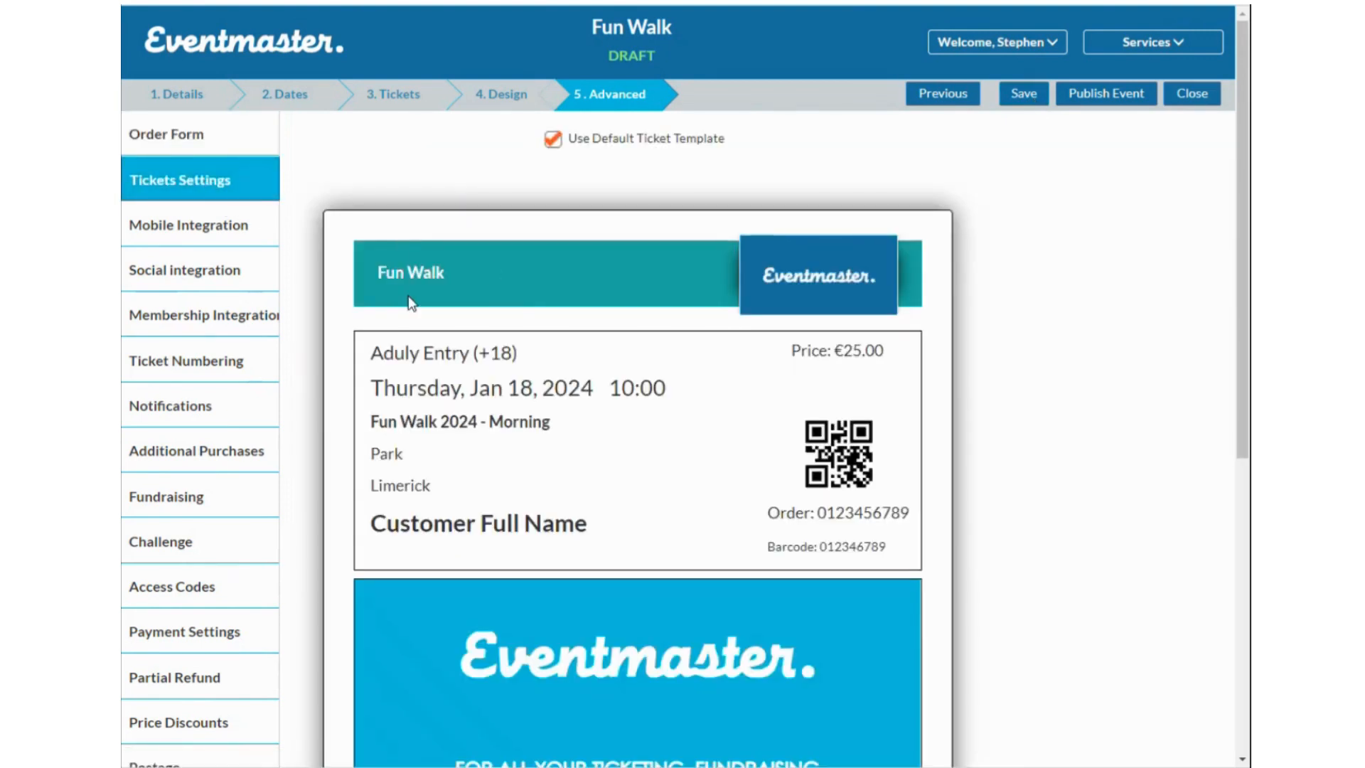
scroll(857, 315, "down", 3)
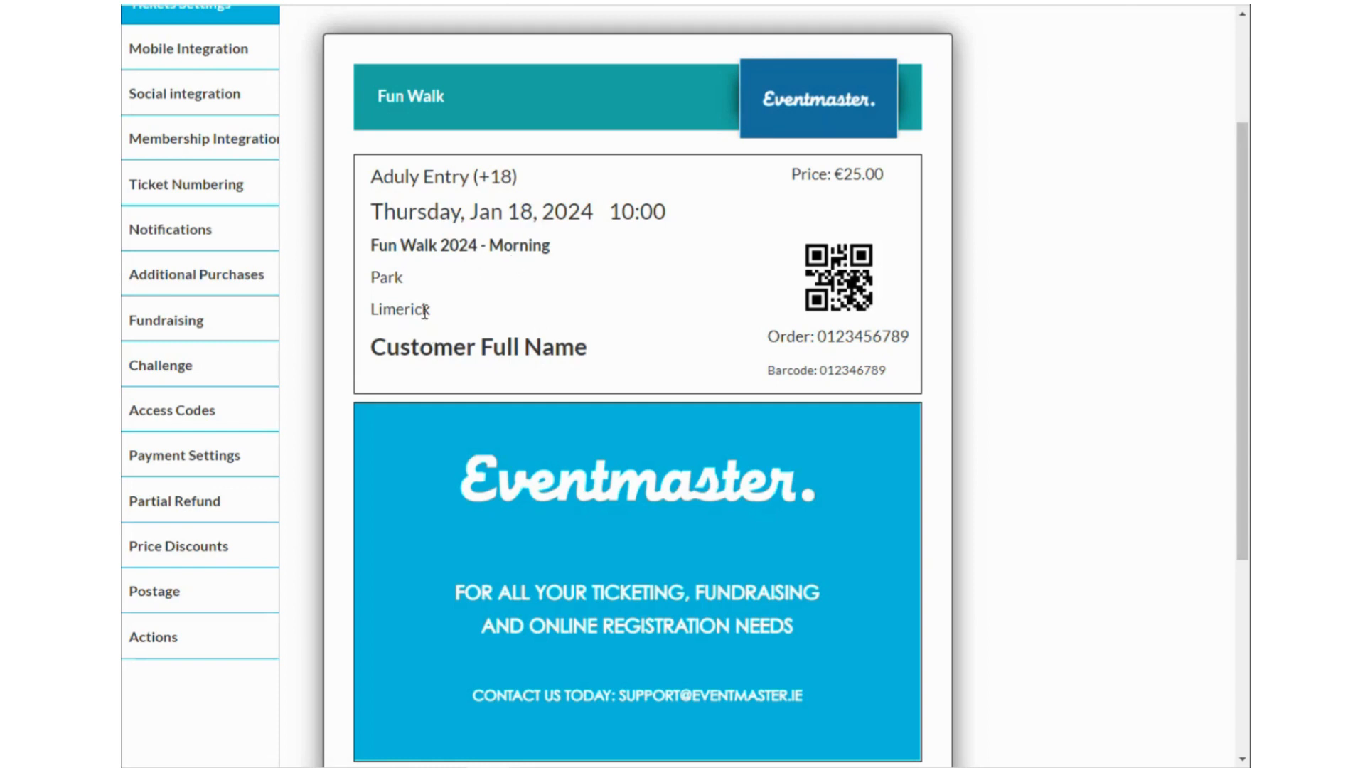
Review the teal Fun Walk ticket, then view the Mobile Integration settings.
scroll(664, 504, "up", 2)
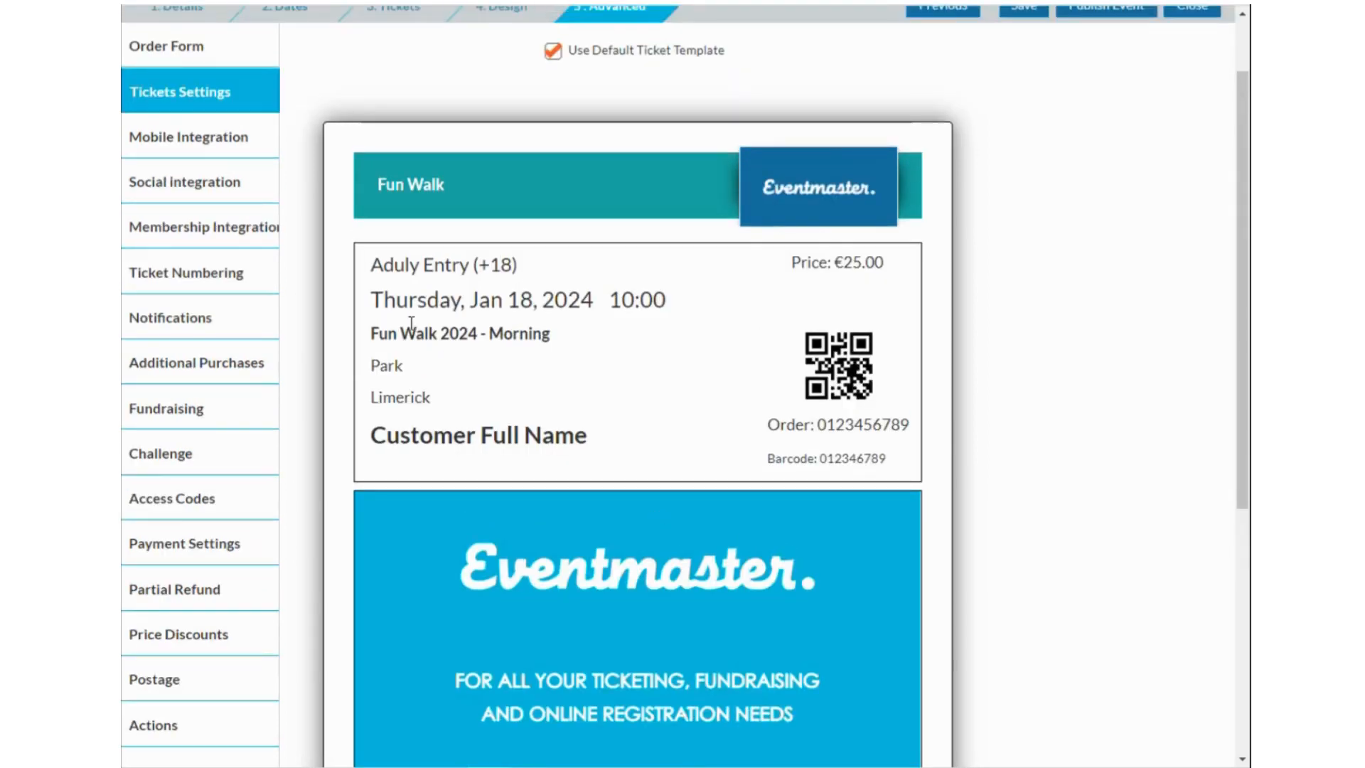
left_click(226, 149)
scroll(409, 313, "up", 2)
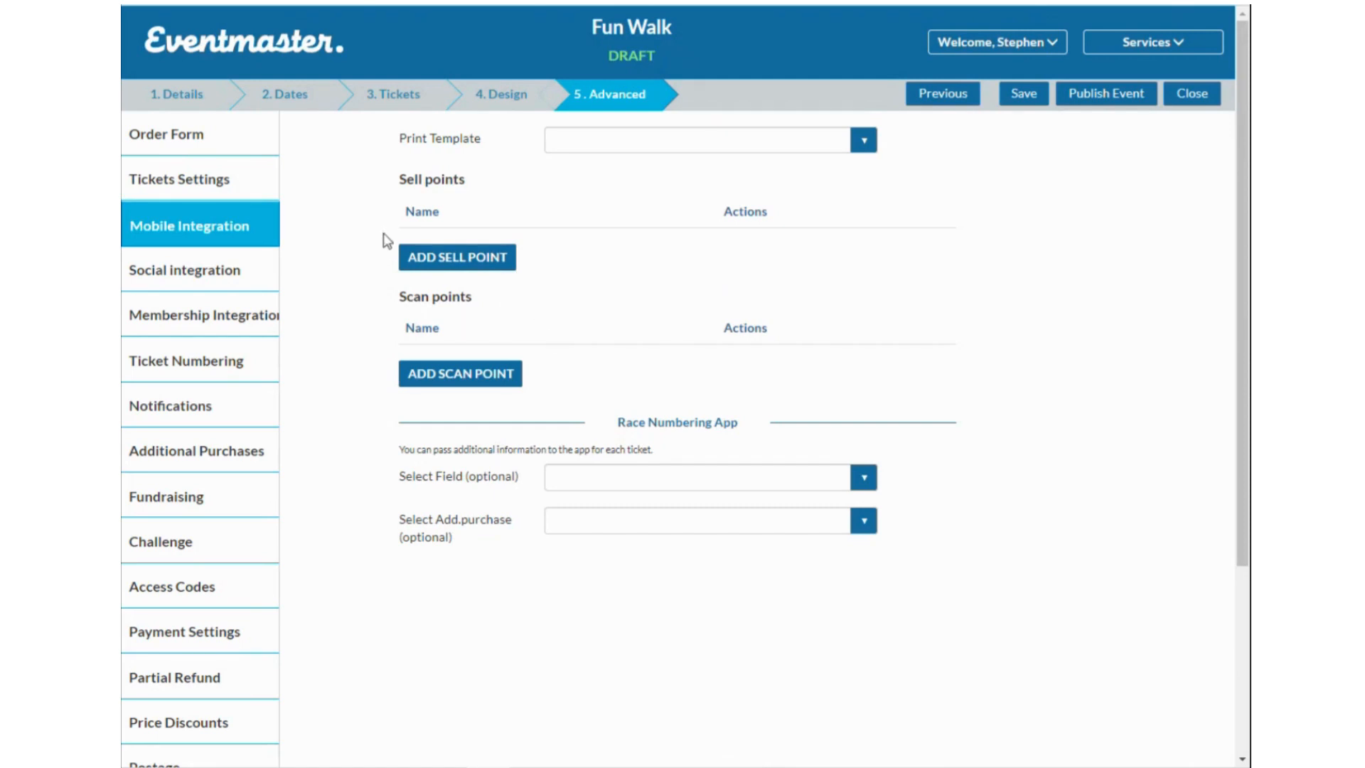
Revisit Tickets Settings, glance at the help-centre tab, then show the Social integration settings.
left_click(215, 180)
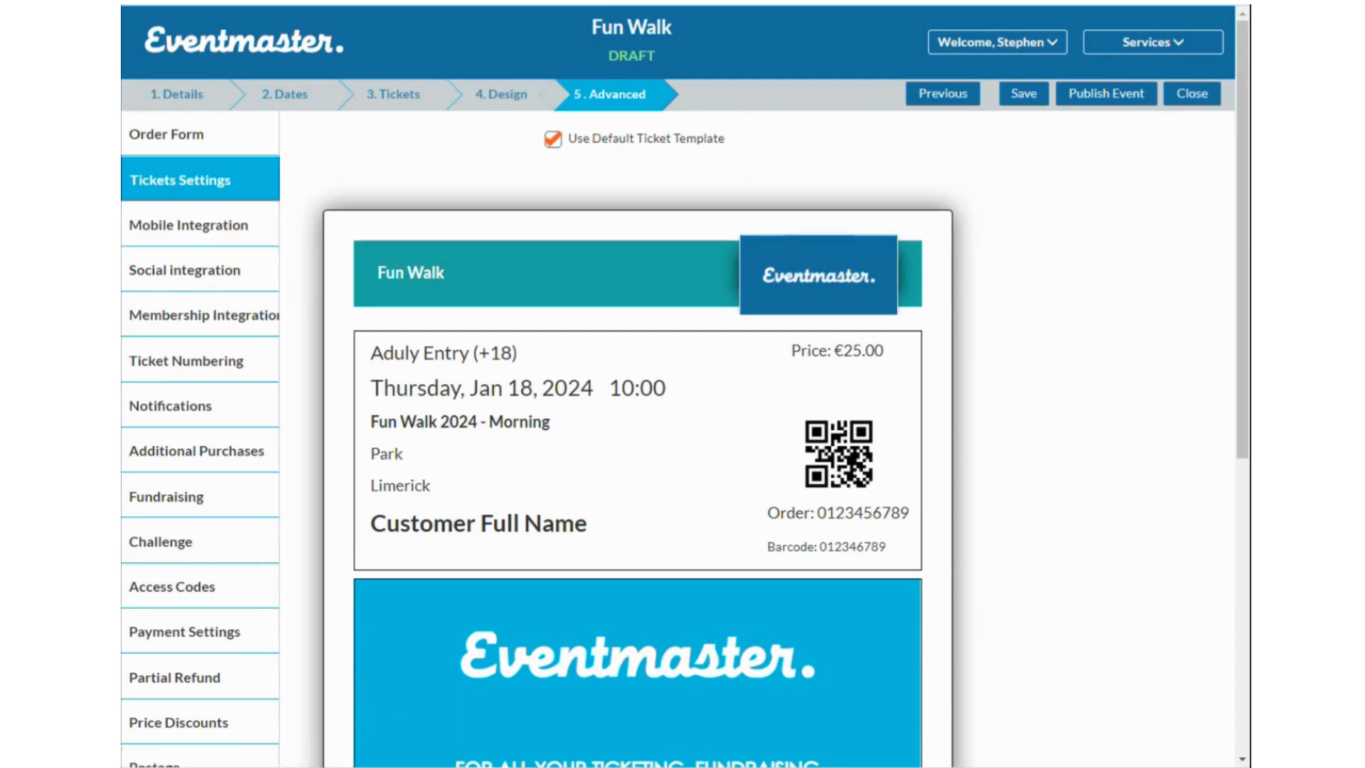
left_click(462, 2)
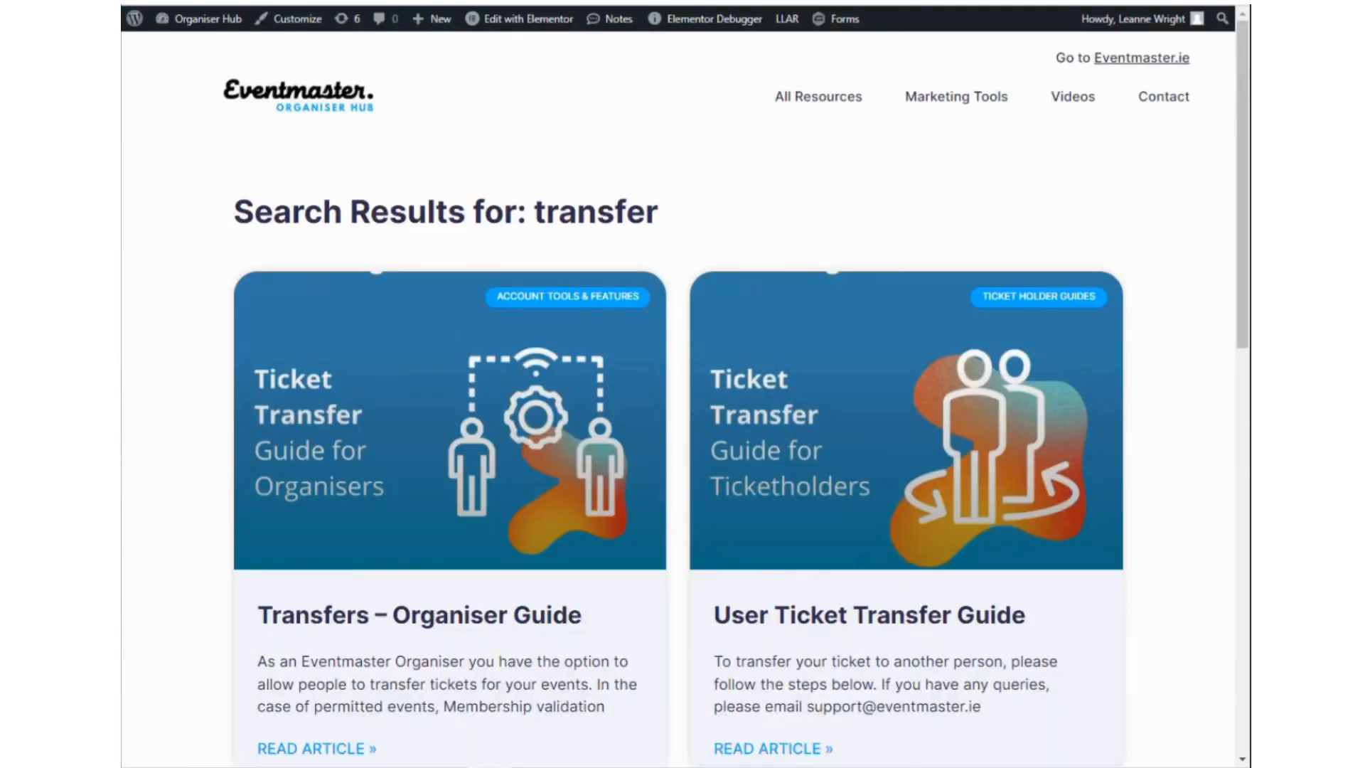
left_click(341, 3)
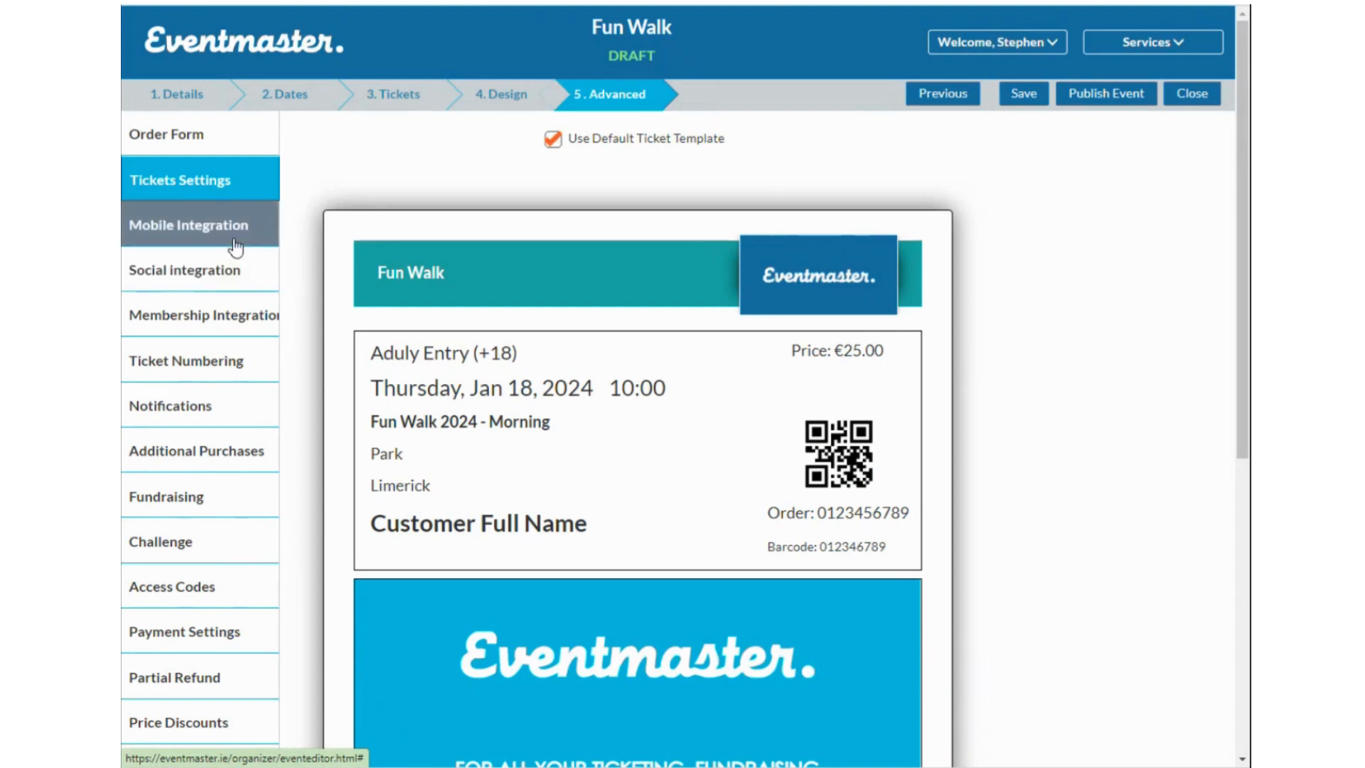
left_click(223, 289)
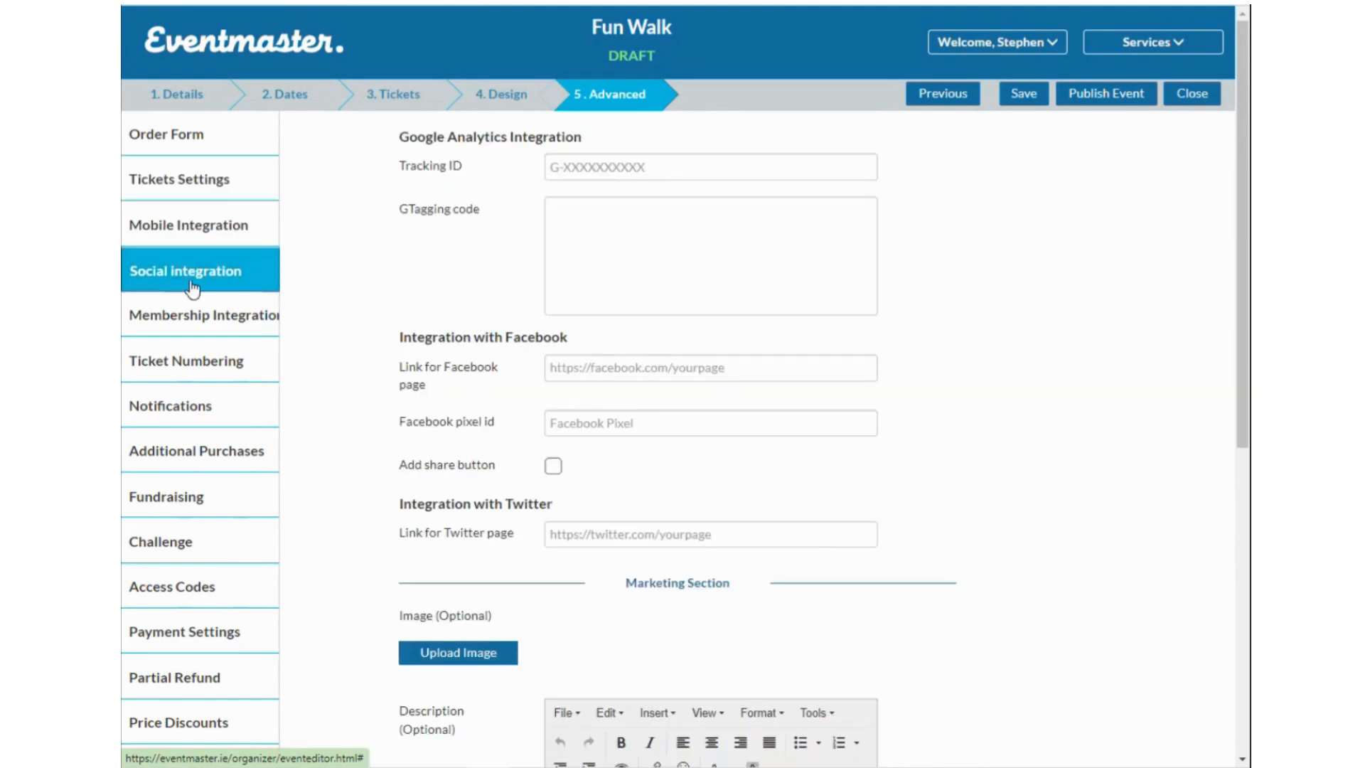
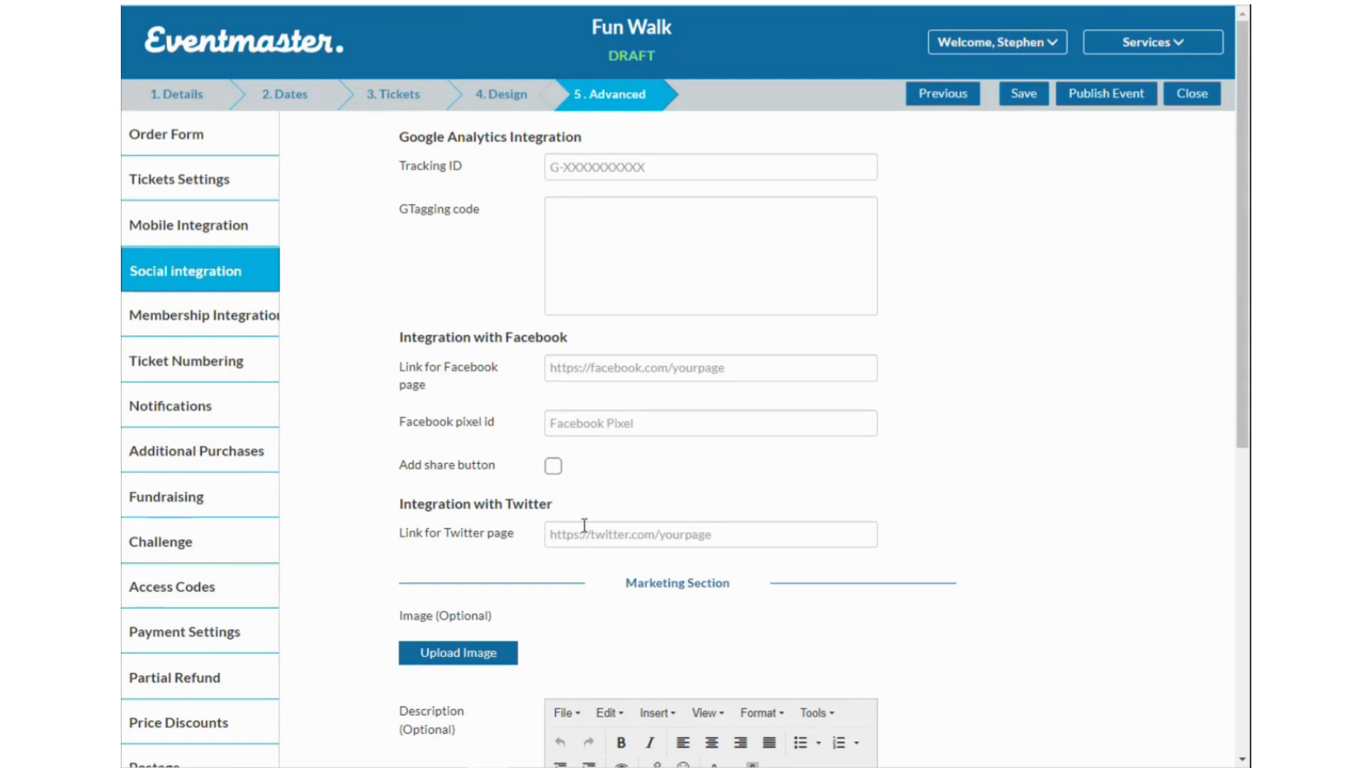
Set the Fun Walk's Race Numbering to 'Simple sequence with starting number', then view Notifications.
scroll(633, 526, "down", 1)
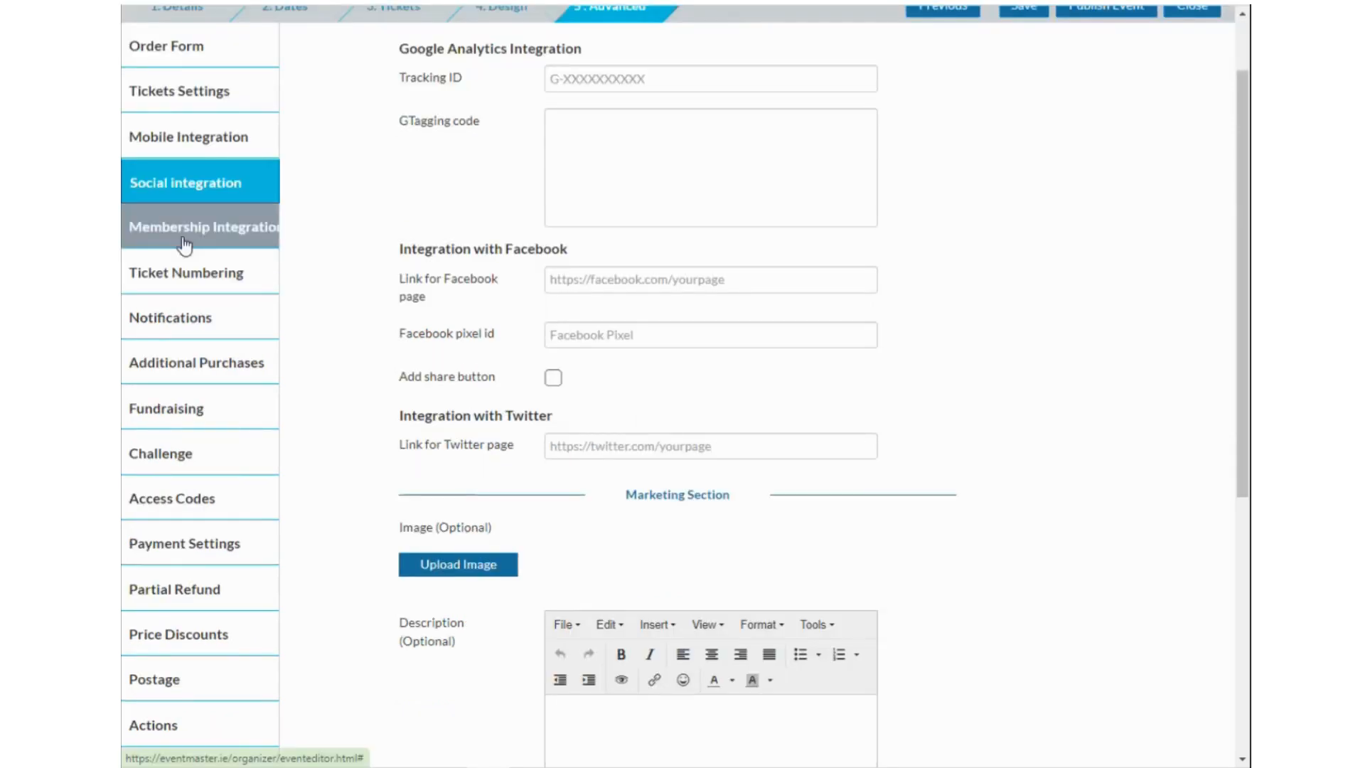
left_click(227, 279)
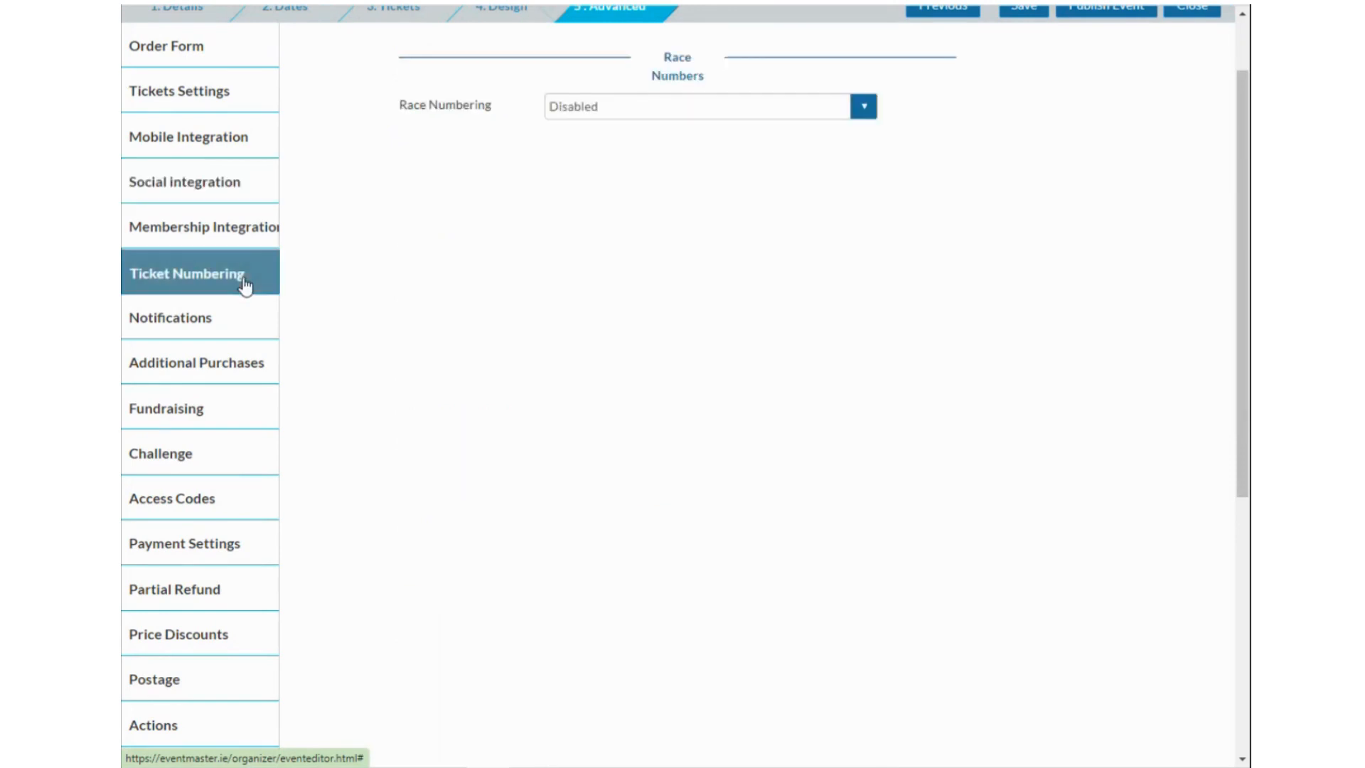
scroll(667, 263, "up", 1)
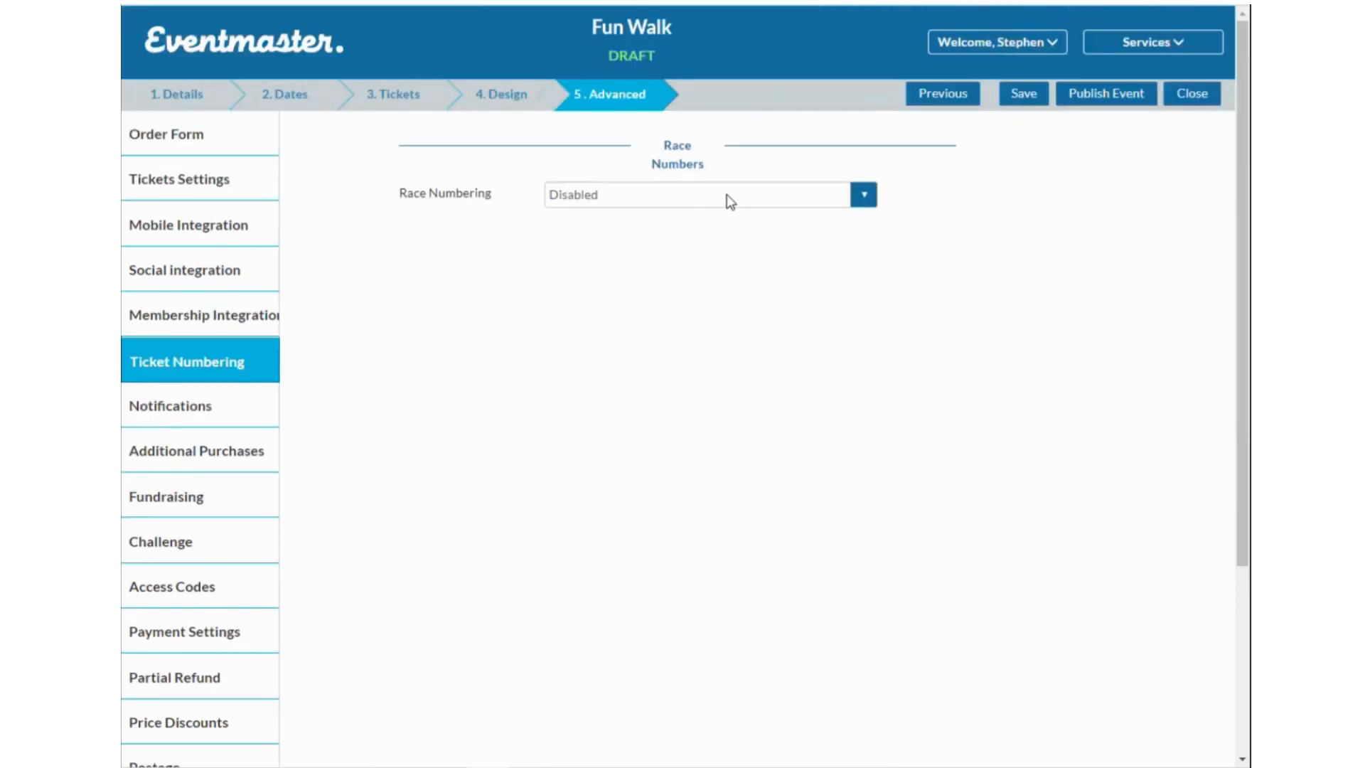
left_click(621, 197)
left_click(636, 232)
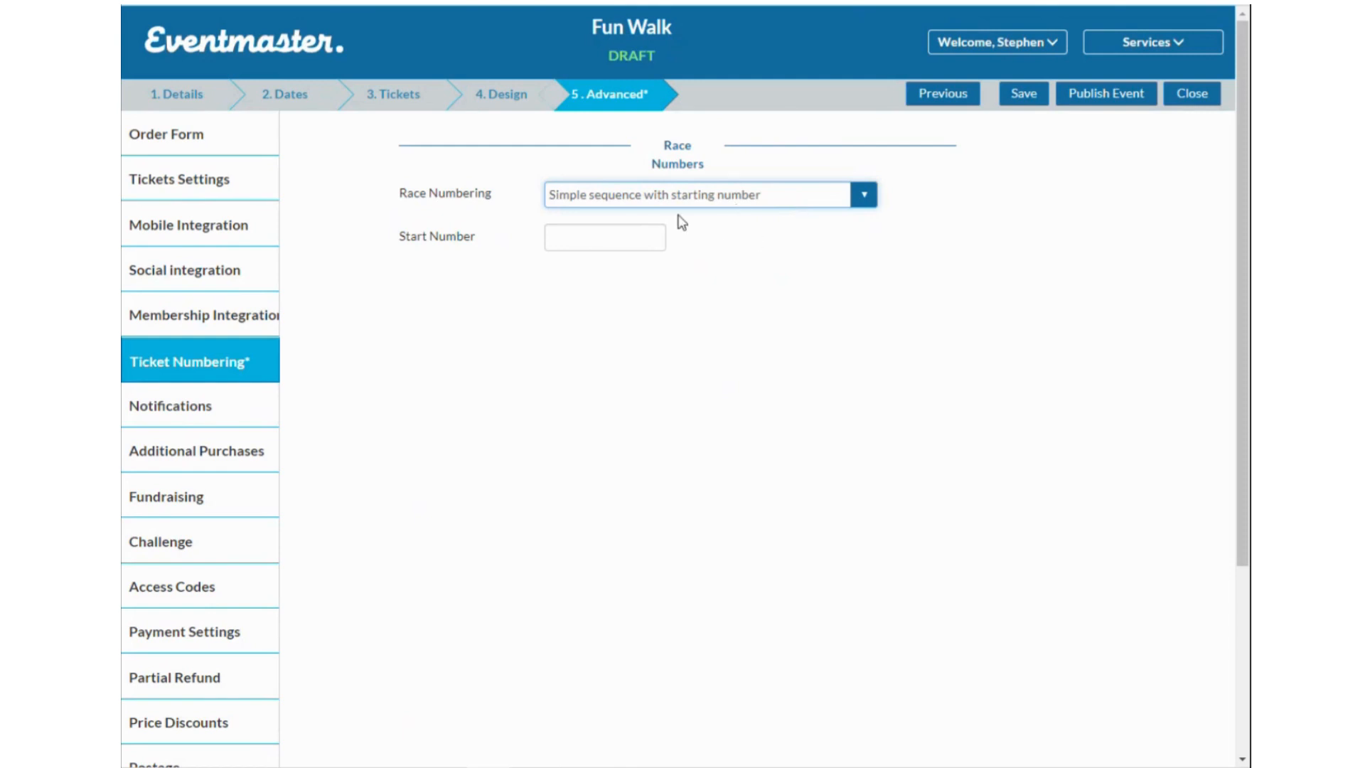
left_click(238, 417)
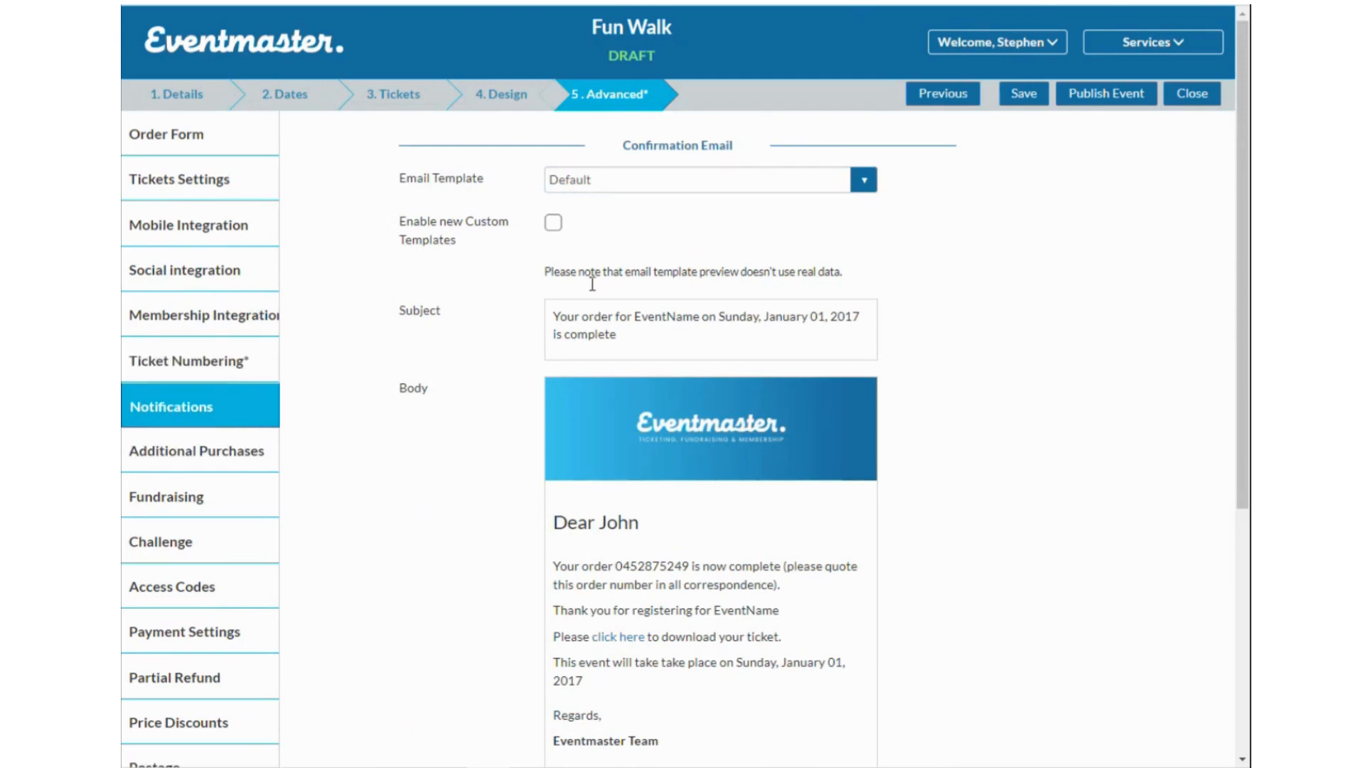
Turn on 'Enable new Custom Templates' for the Confirmation Email, then view the empty Additional Purchases list.
scroll(752, 421, "down", 3)
scroll(749, 460, "up", 3)
scroll(634, 410, "down", 3)
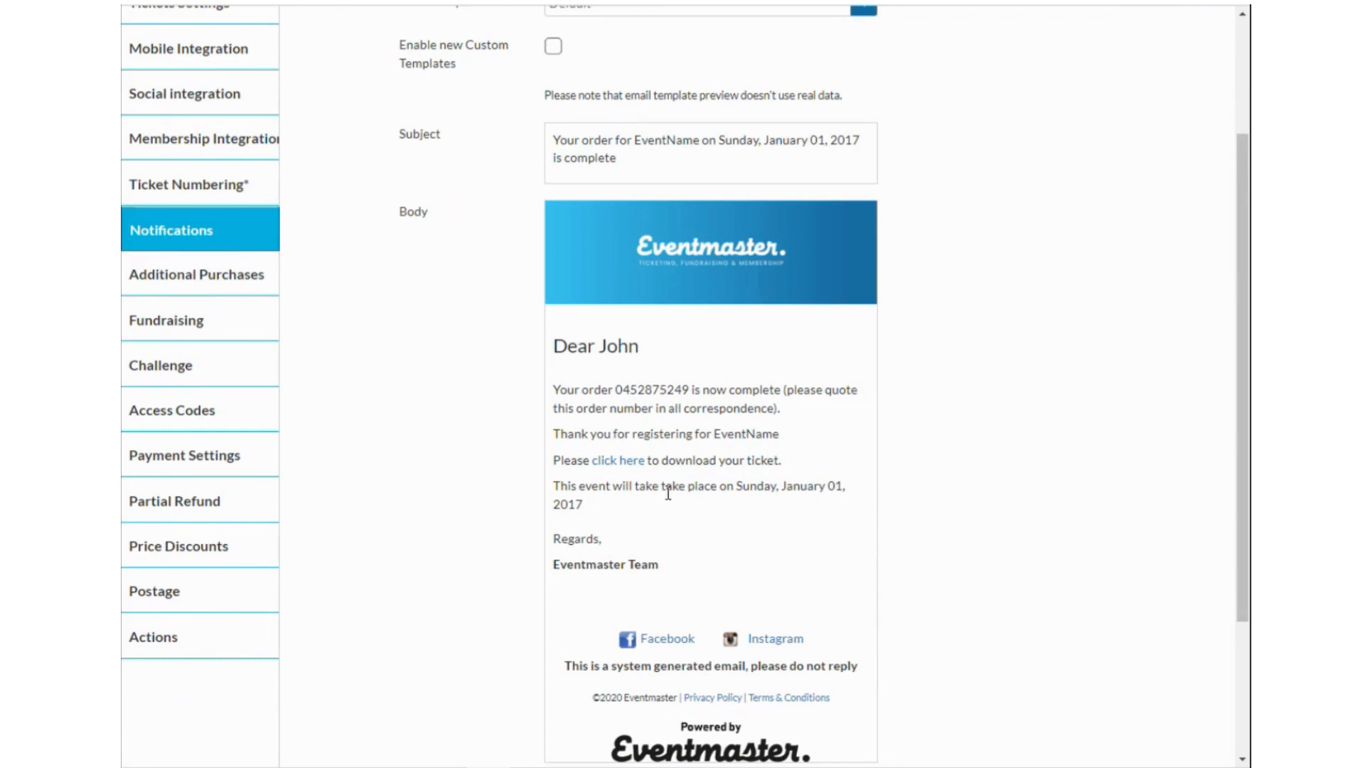
scroll(636, 358, "up", 3)
left_click(554, 220)
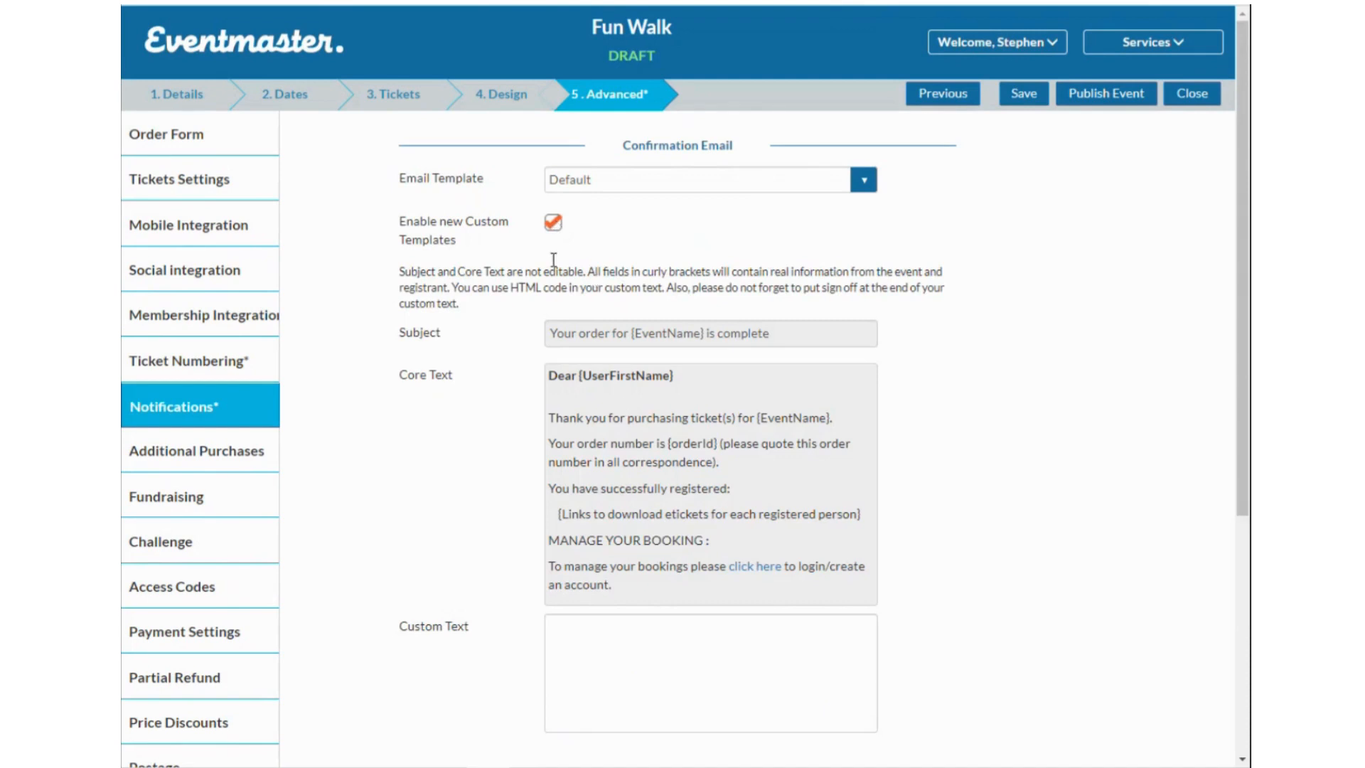
left_click(554, 222)
scroll(745, 641, "down", 3)
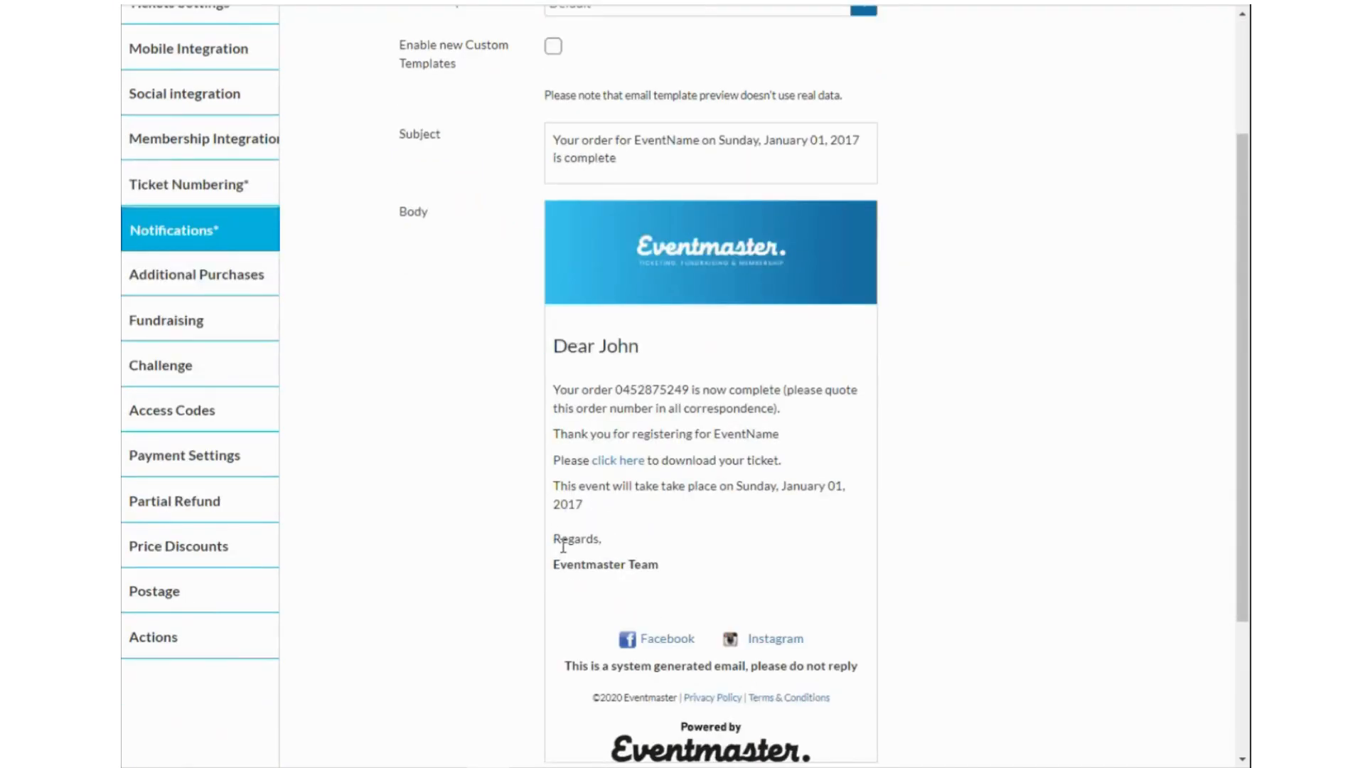
scroll(561, 505, "up", 3)
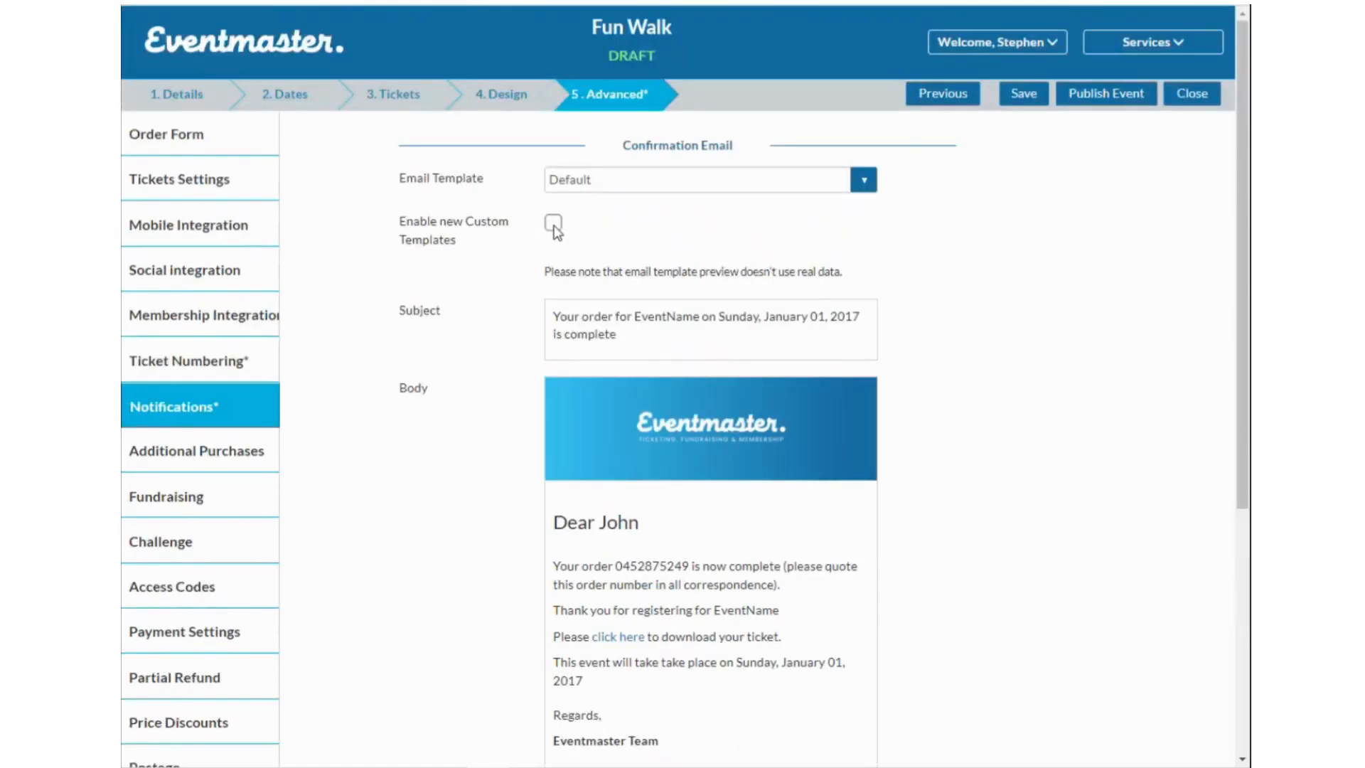
left_click(554, 224)
scroll(709, 609, "down", 3)
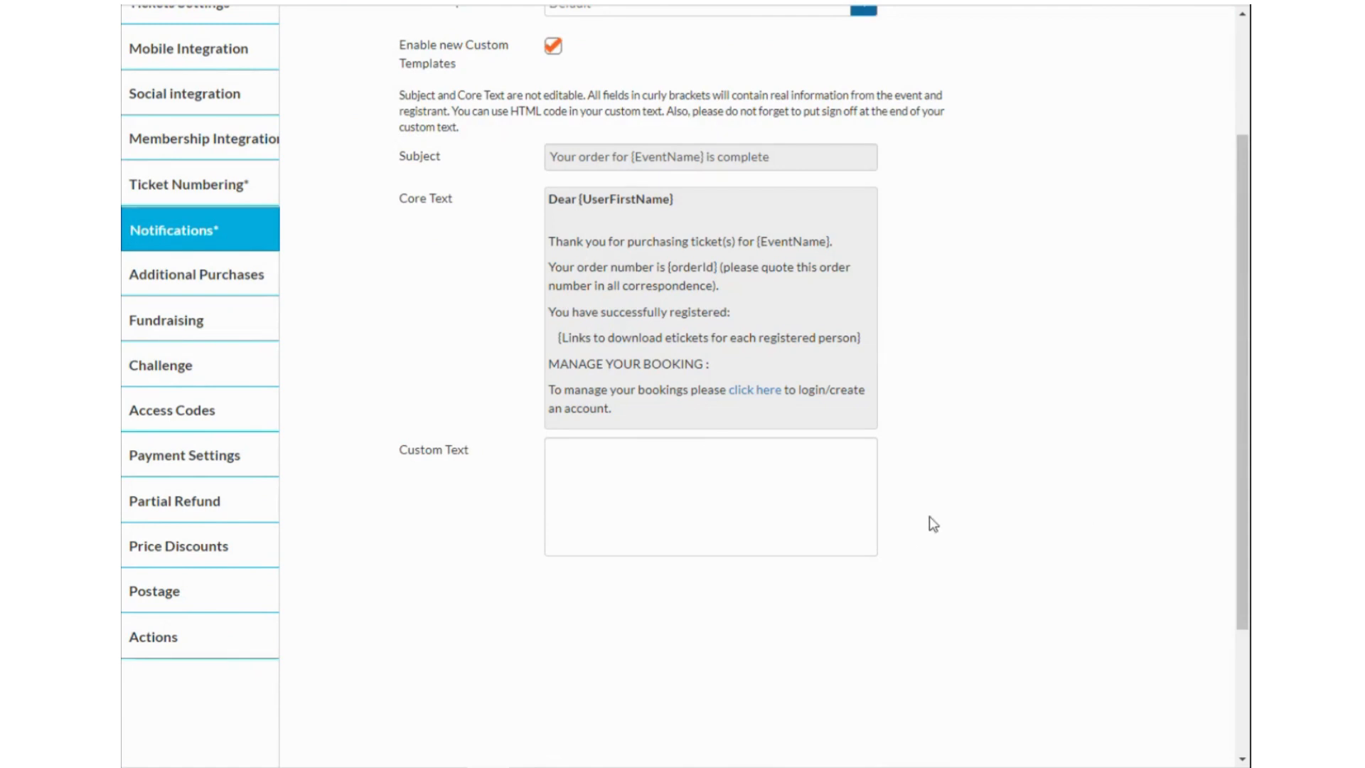
left_click(212, 284)
scroll(516, 222, "up", 3)
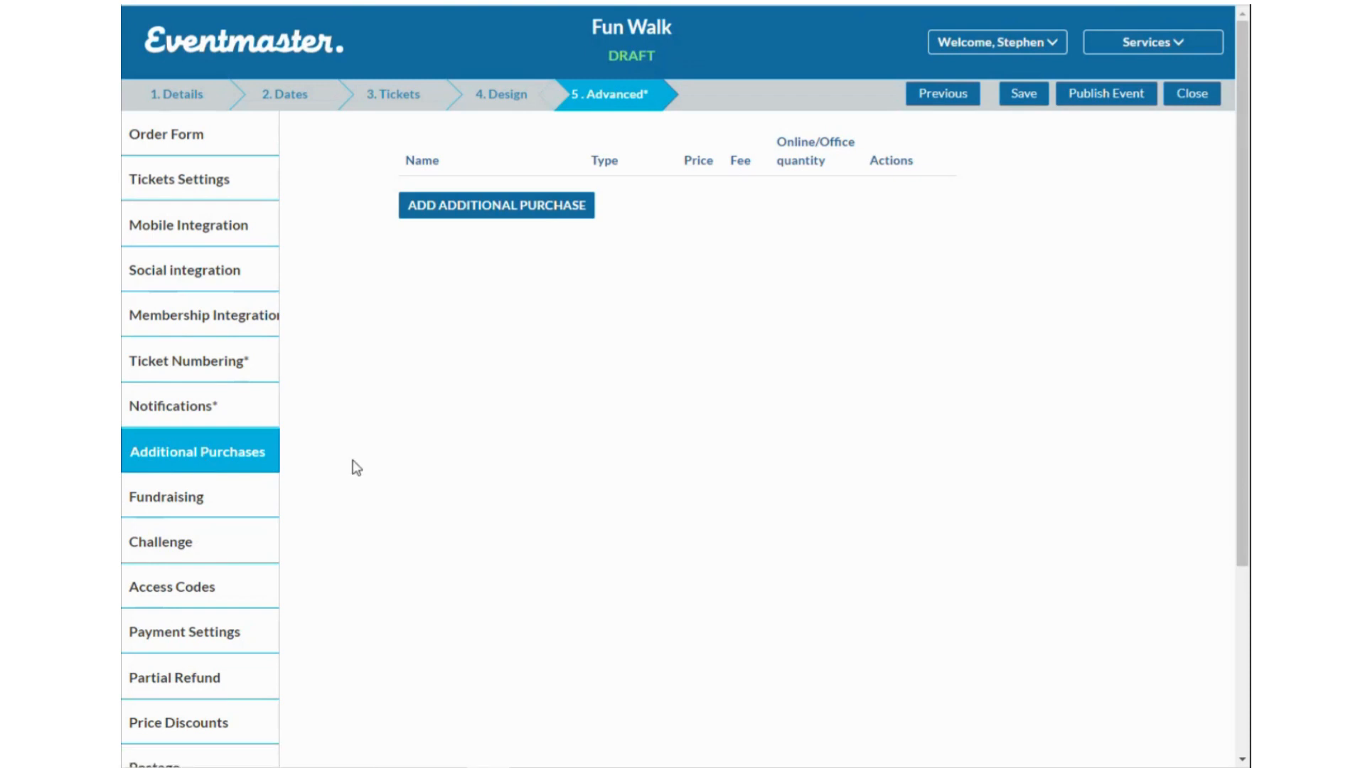
Show the Fun Walk event's Fundraising settings.
left_click(215, 501)
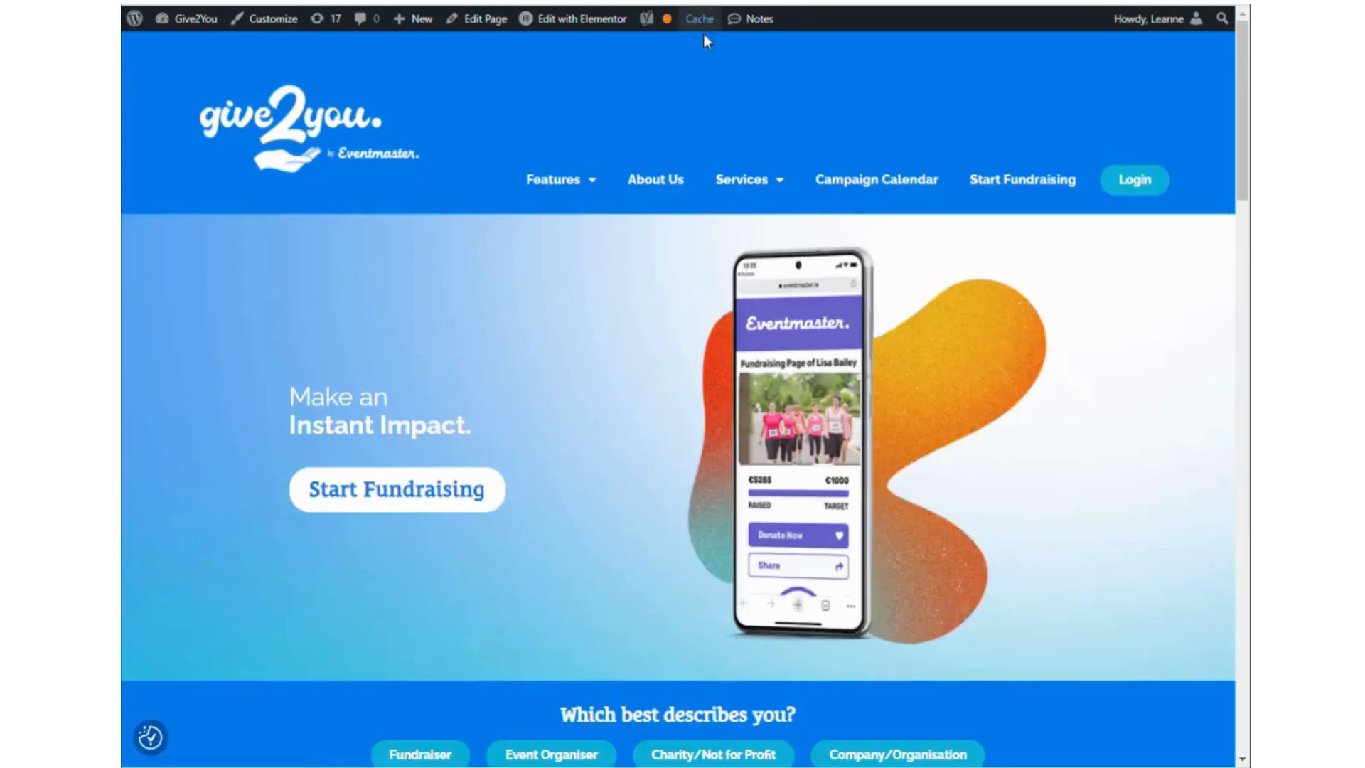
Open the Give2You Campaign Calendar and browse the fundraising campaign cards.
left_click(892, 180)
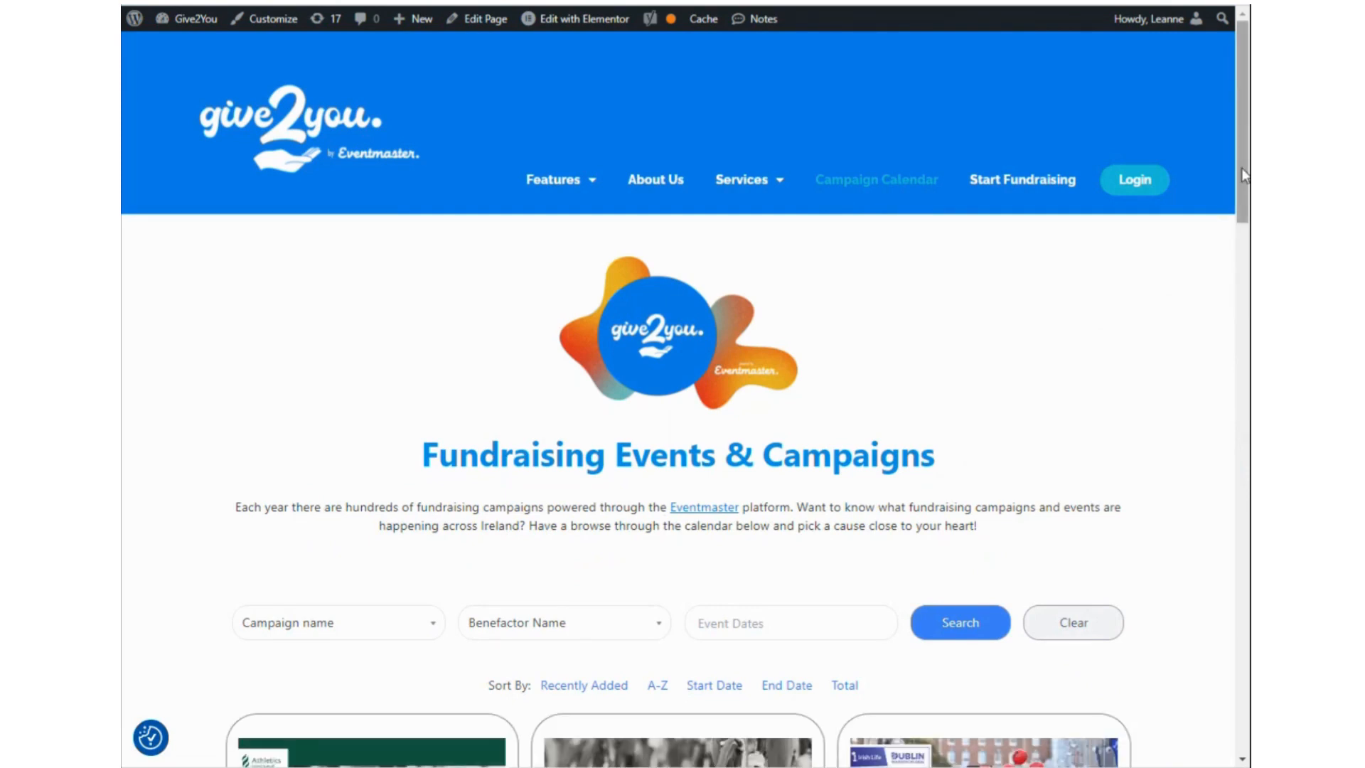
left_click_drag(1243, 176, 1247, 325)
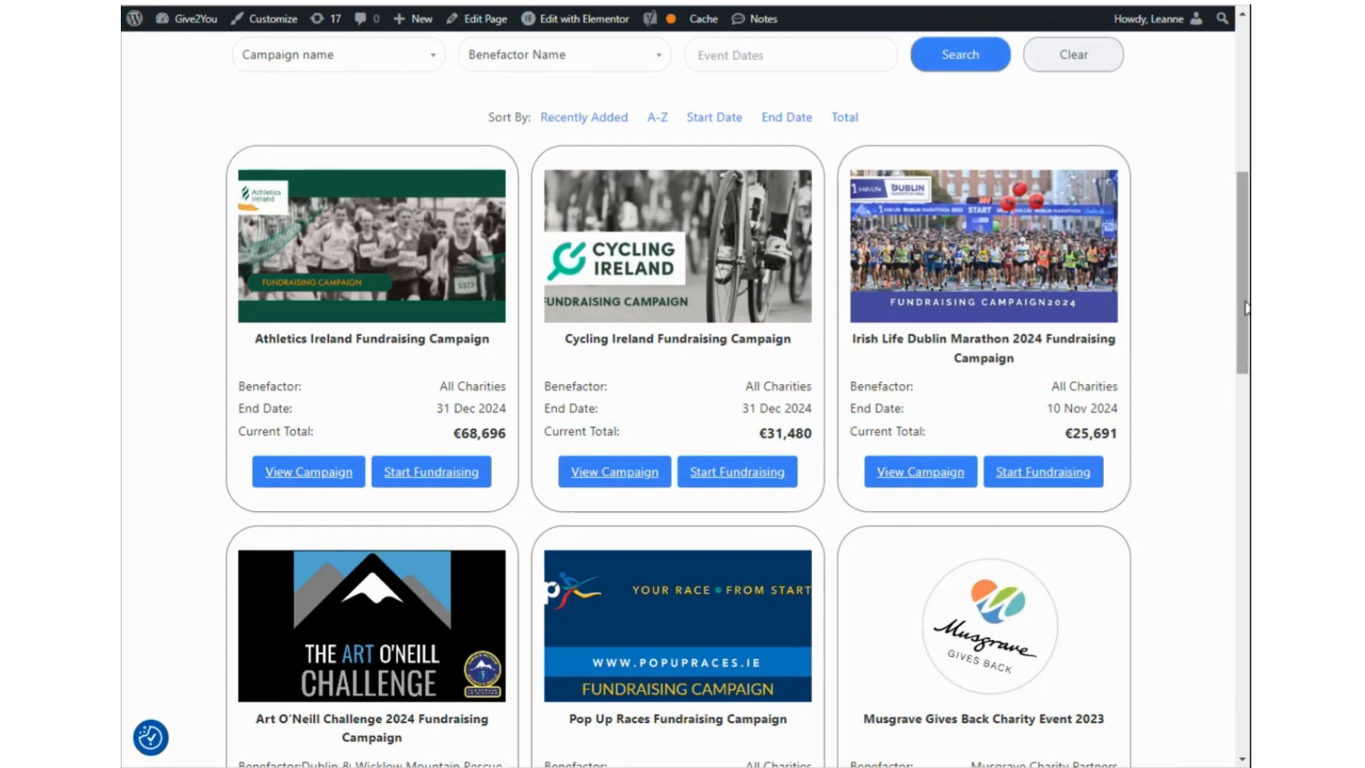
left_click_drag(1245, 304, 1225, 429)
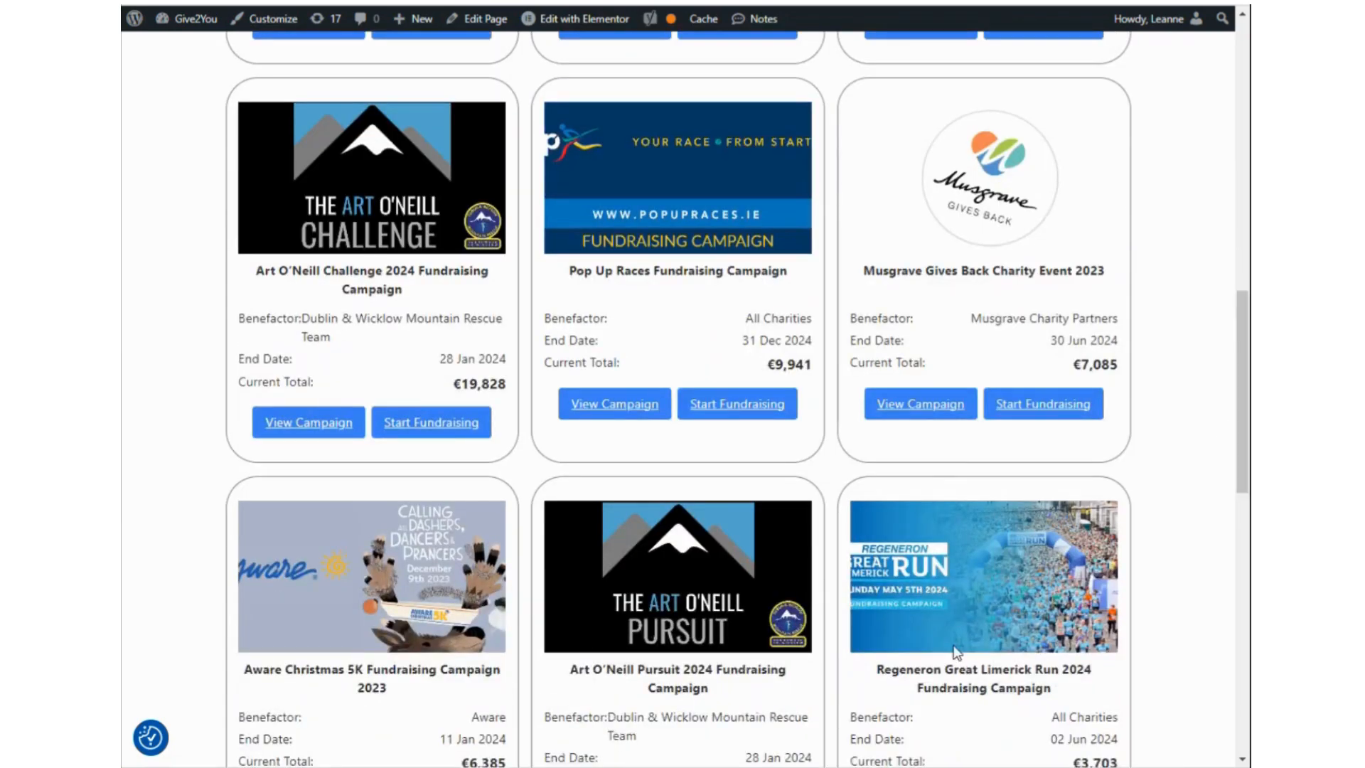
Find and open the Regeneron Great Limerick Run 2024 Fundraising Campaign.
scroll(929, 588, "down", 1)
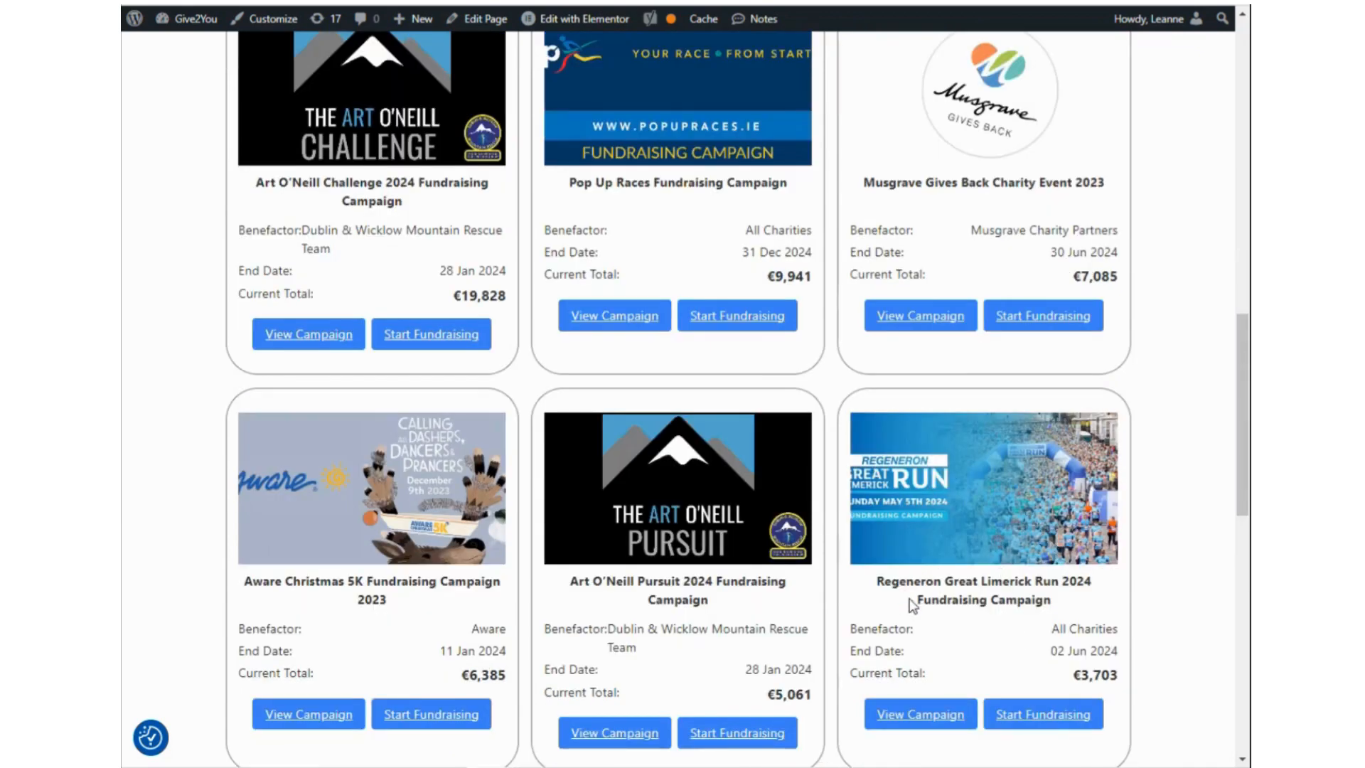
scroll(944, 526, "up", 2)
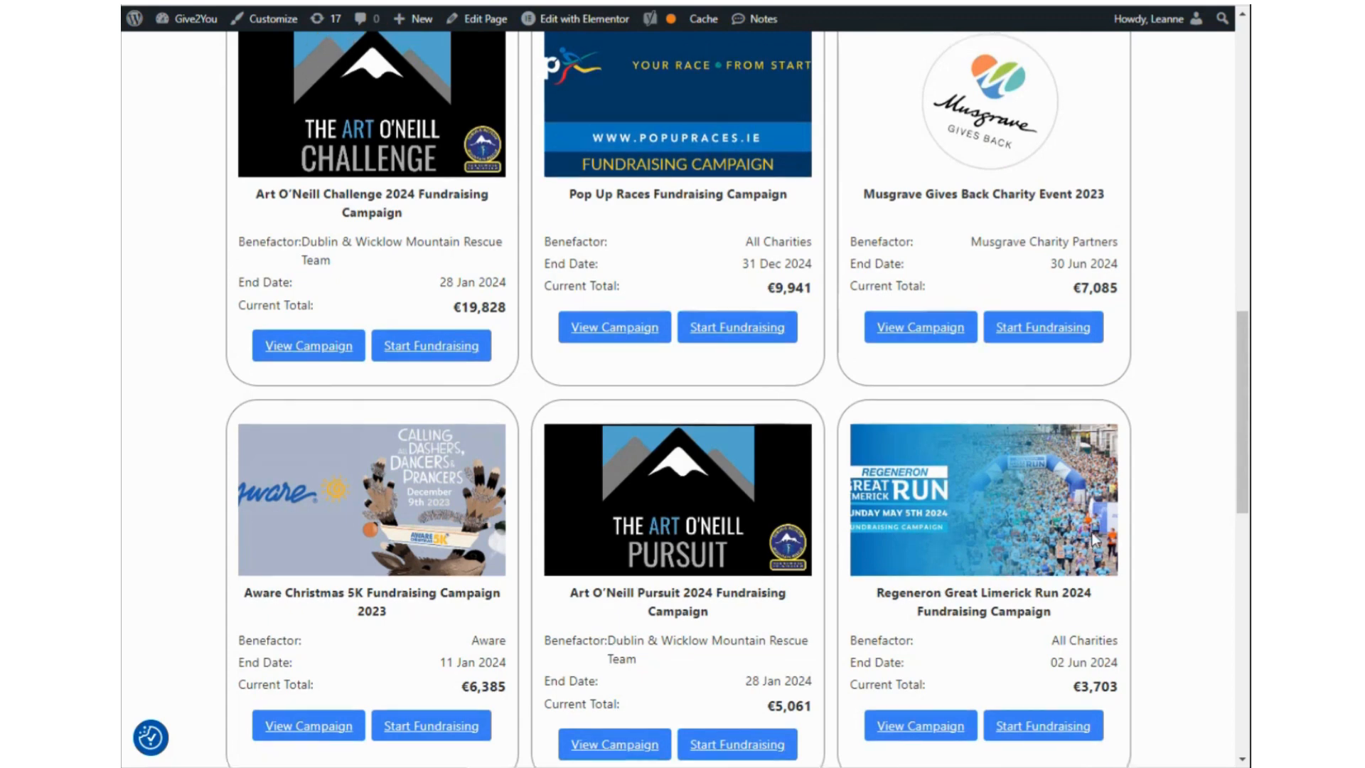
scroll(1140, 640, "down", 1)
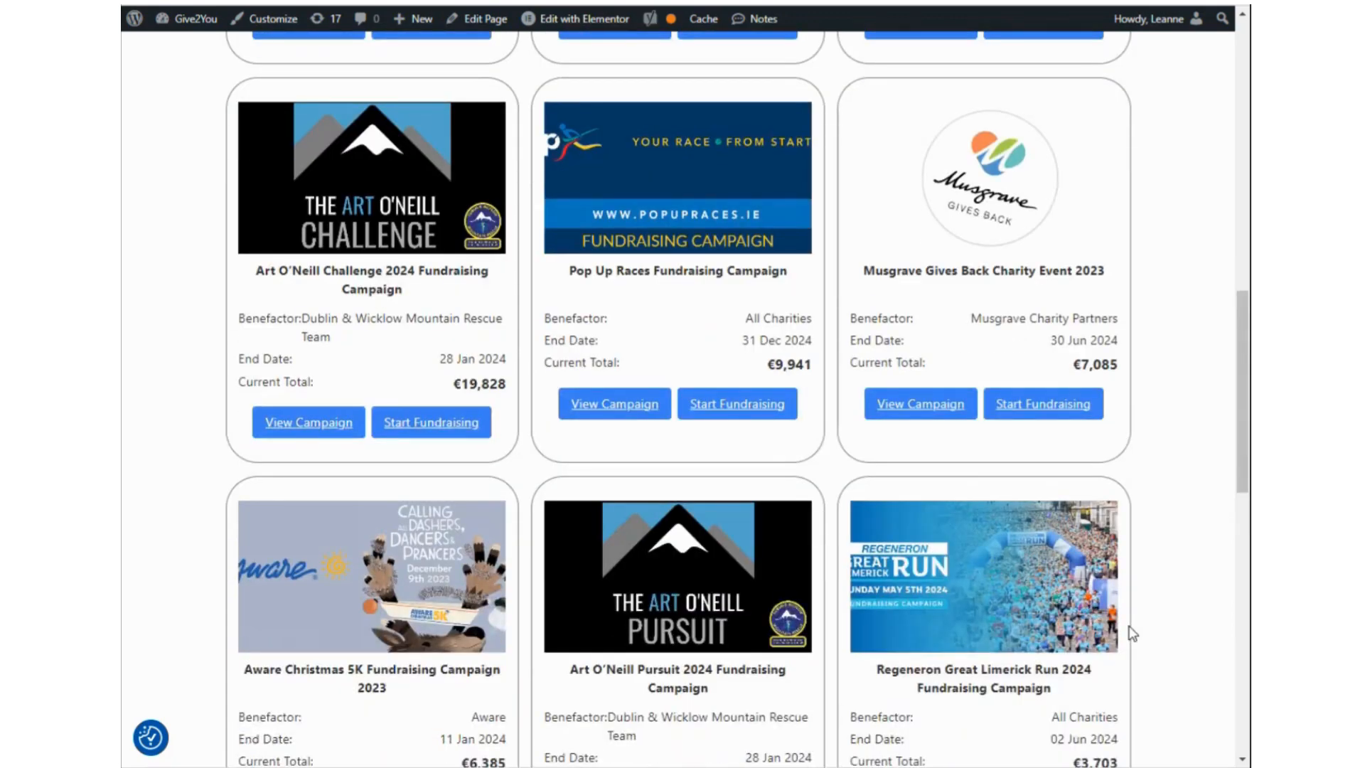
scroll(1132, 632, "up", 7)
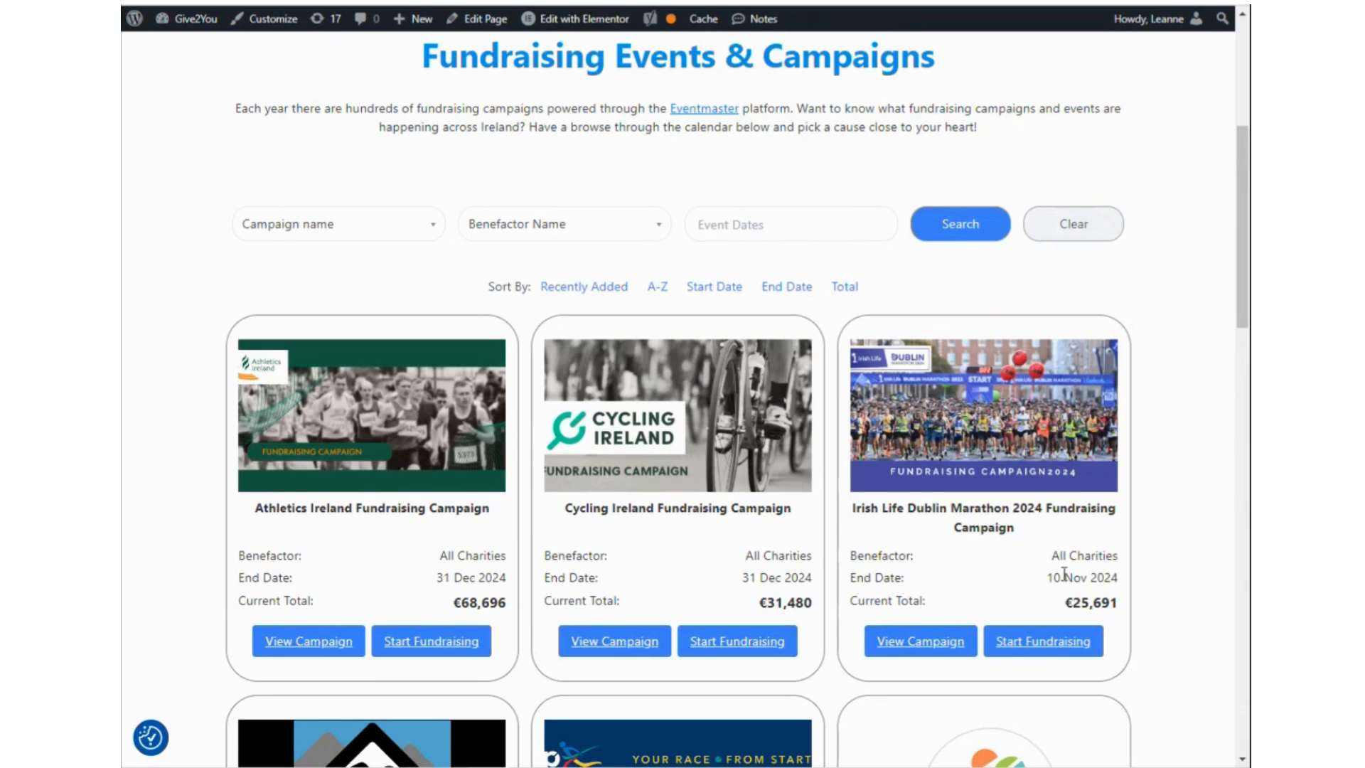
scroll(732, 345, "up", 3)
scroll(755, 564, "down", 2)
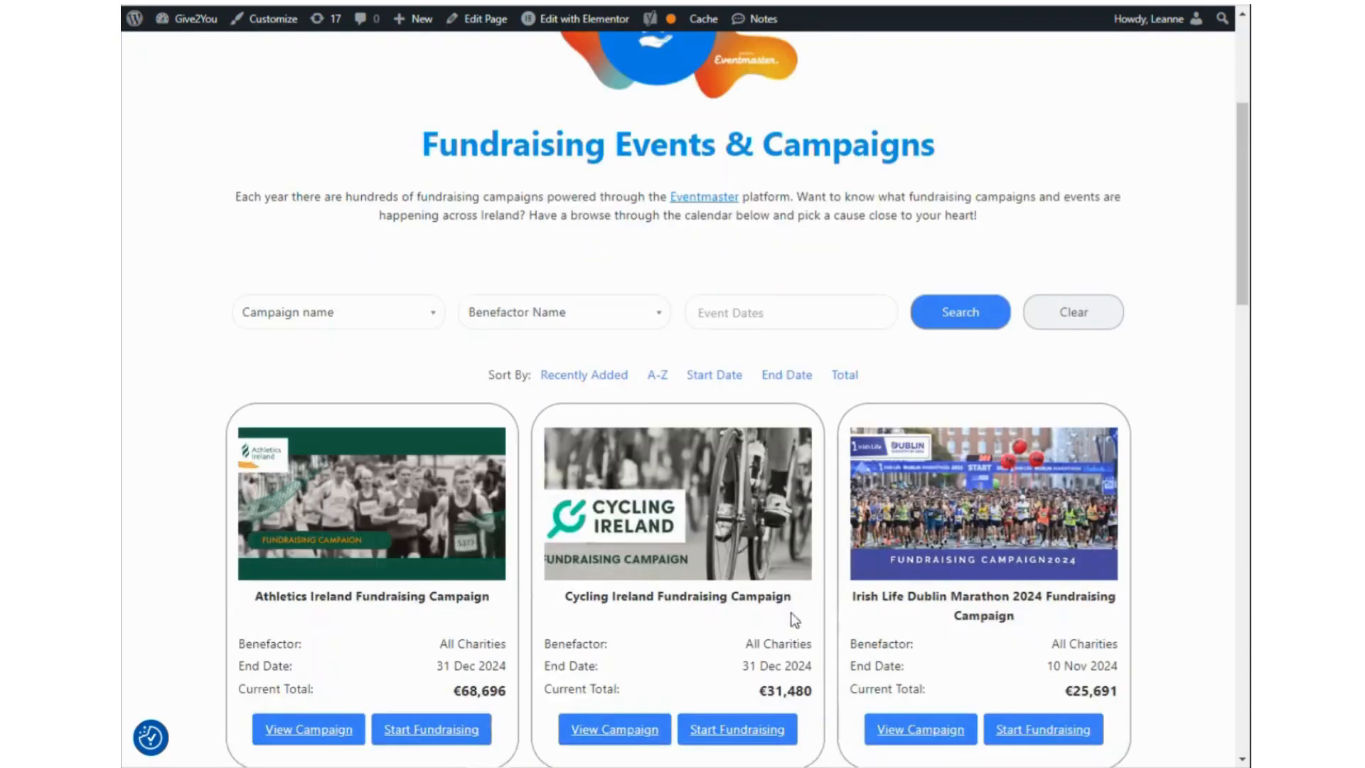
scroll(993, 543, "down", 7)
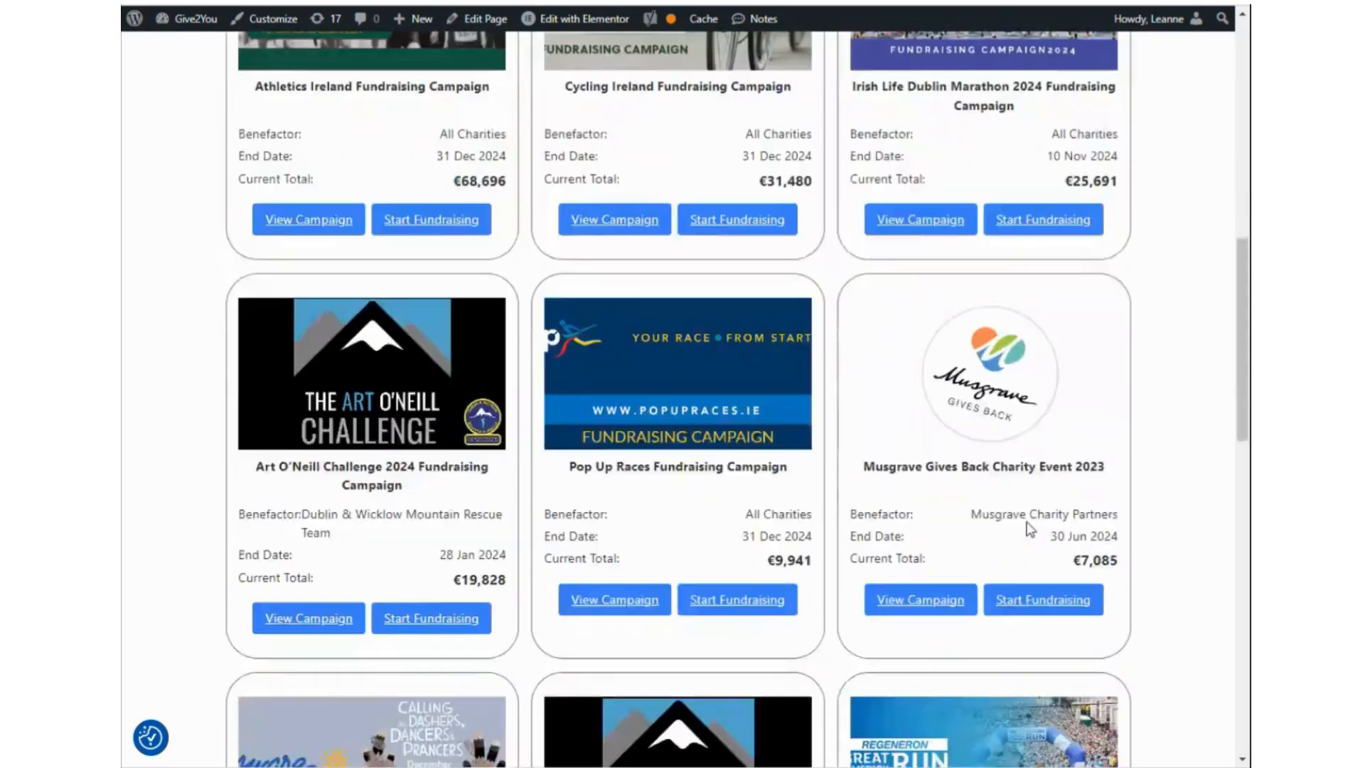
scroll(928, 662, "down", 6)
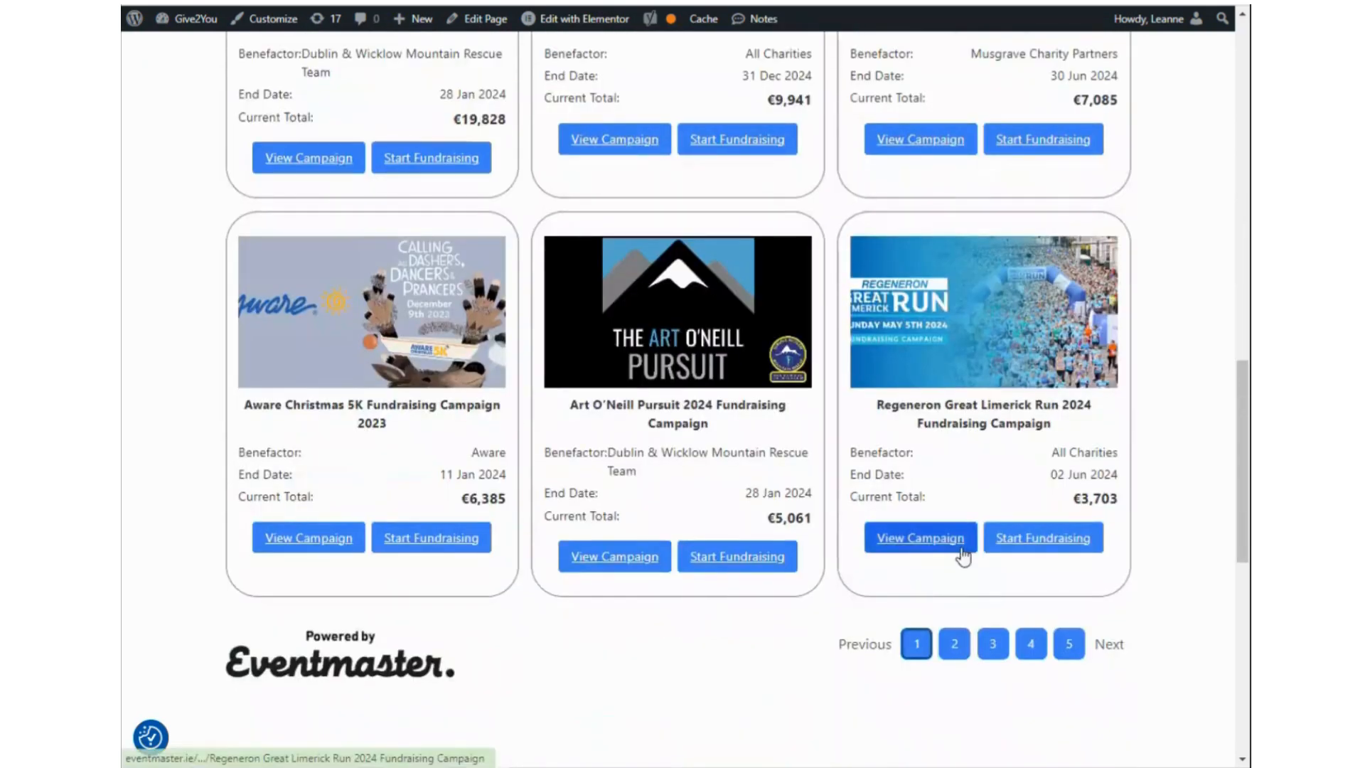
left_click(921, 542)
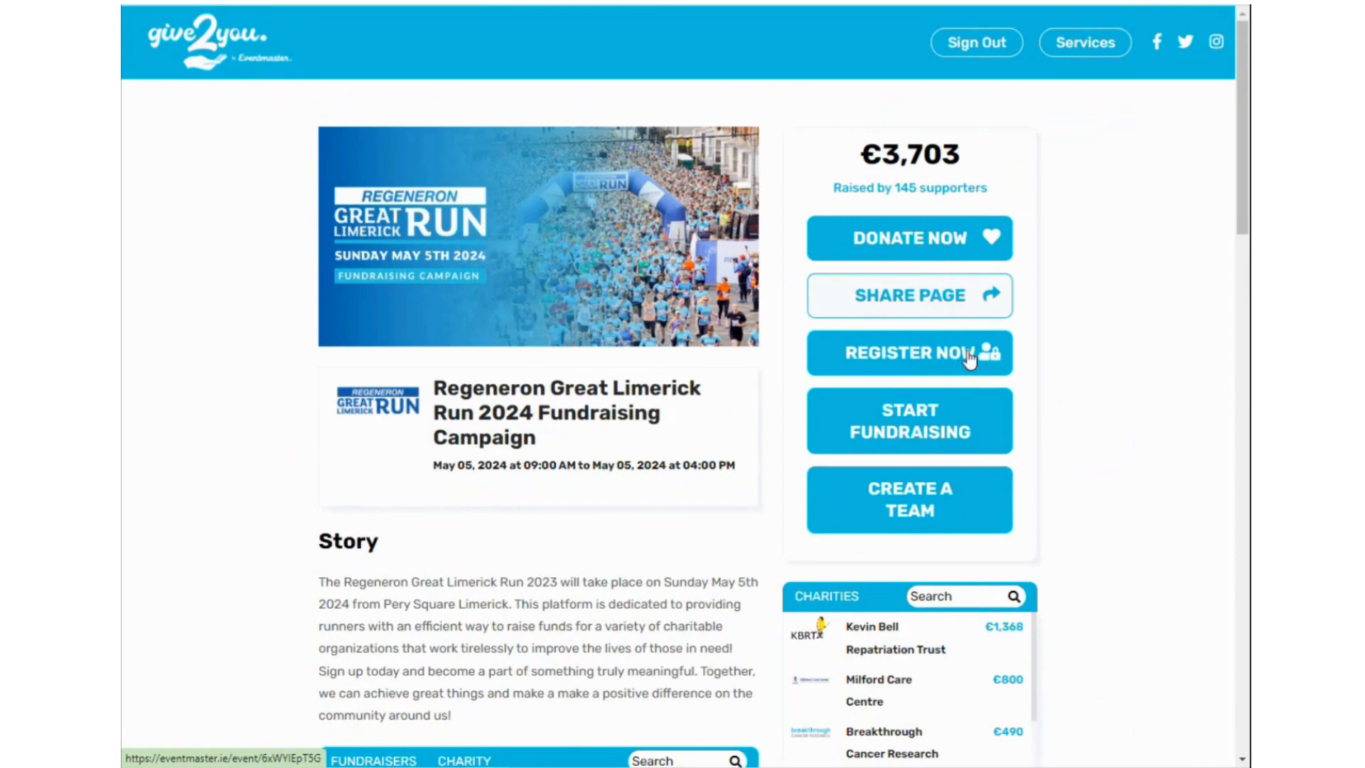
Open the Great Limerick Run's Eventmaster registration page, then return to the top of the campaign listing.
scroll(735, 528, "down", 3)
scroll(367, 589, "down", 1)
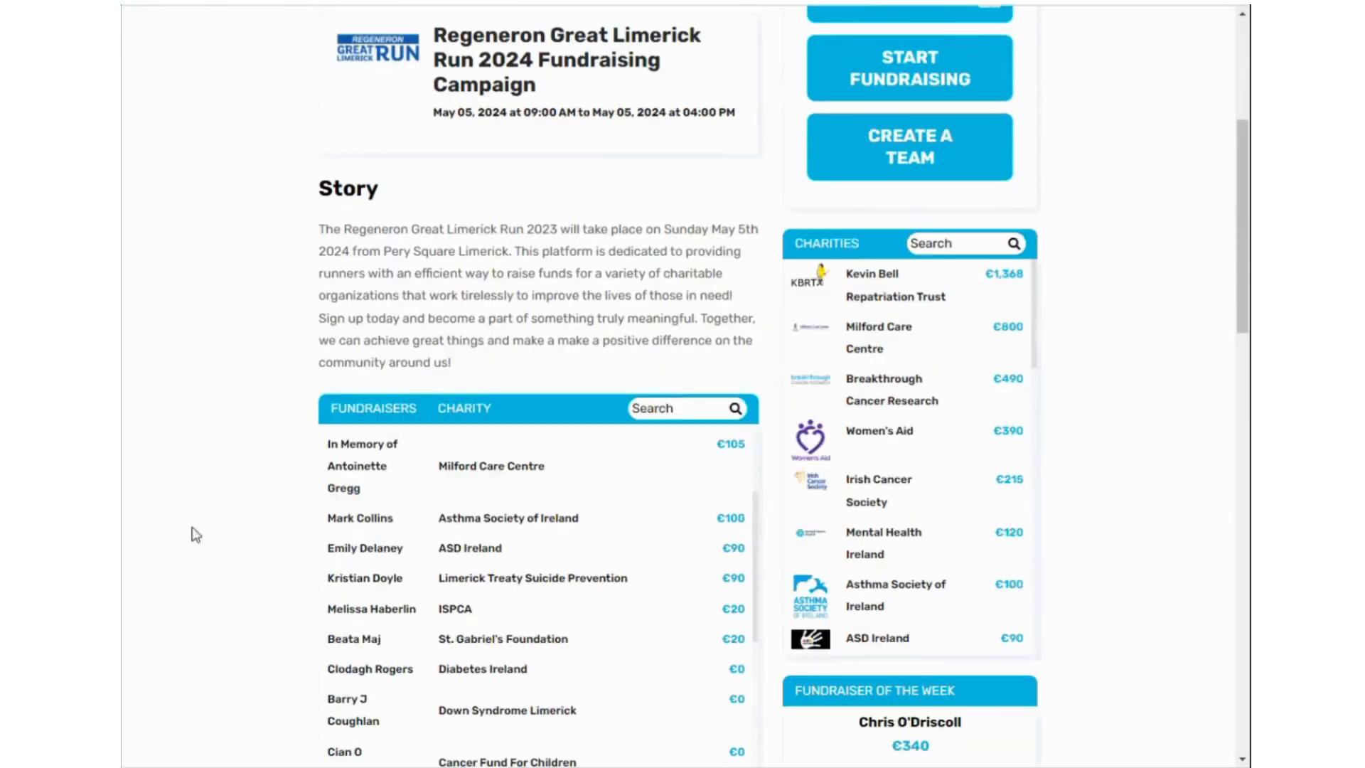
scroll(924, 408, "up", 2)
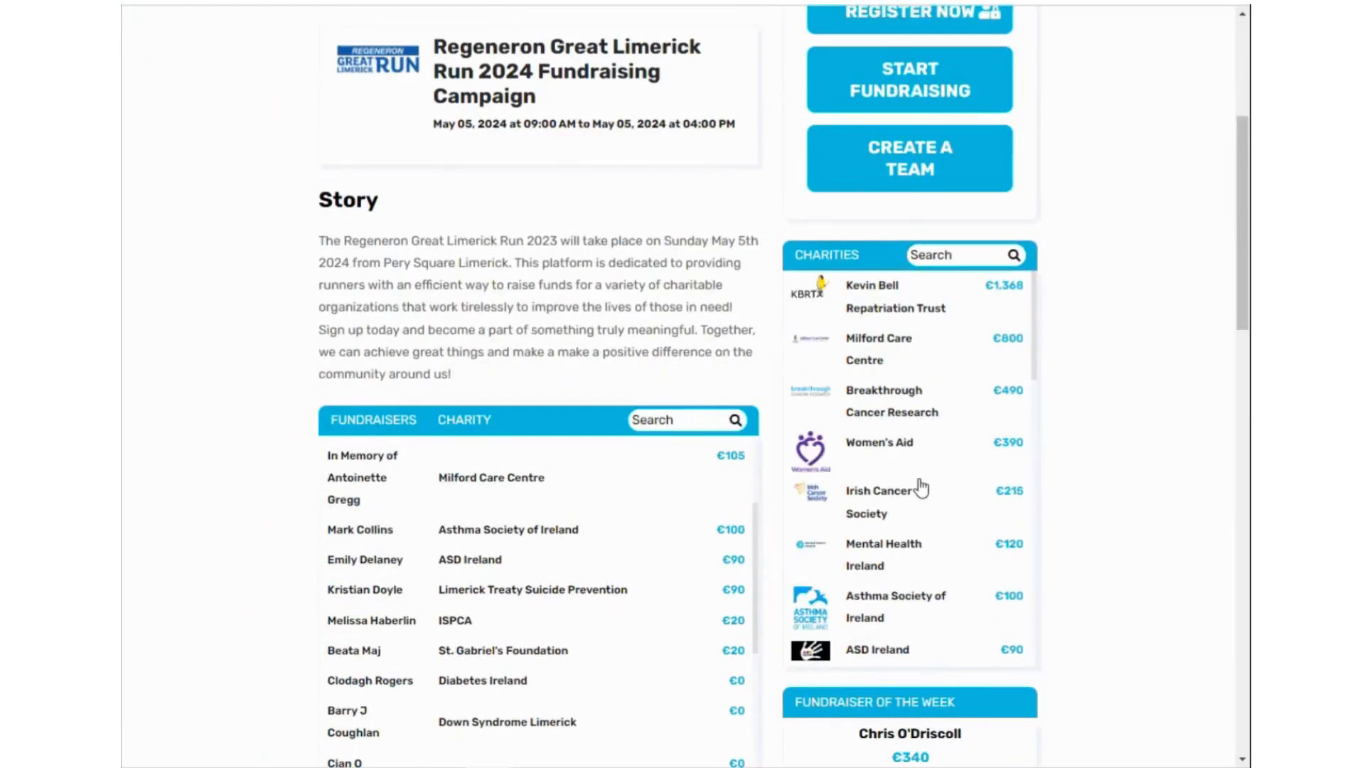
scroll(1102, 481, "down", 3)
scroll(1134, 489, "down", 2)
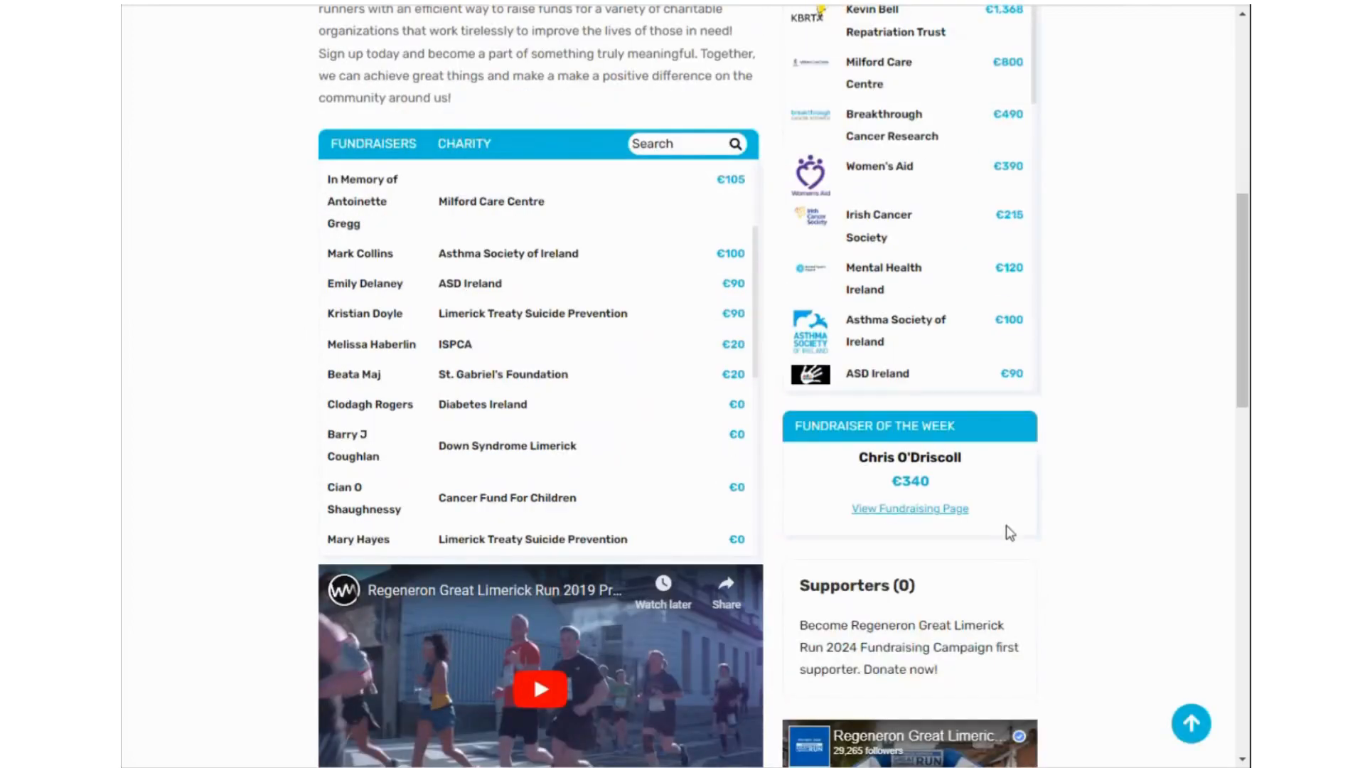
scroll(1081, 527, "up", 6)
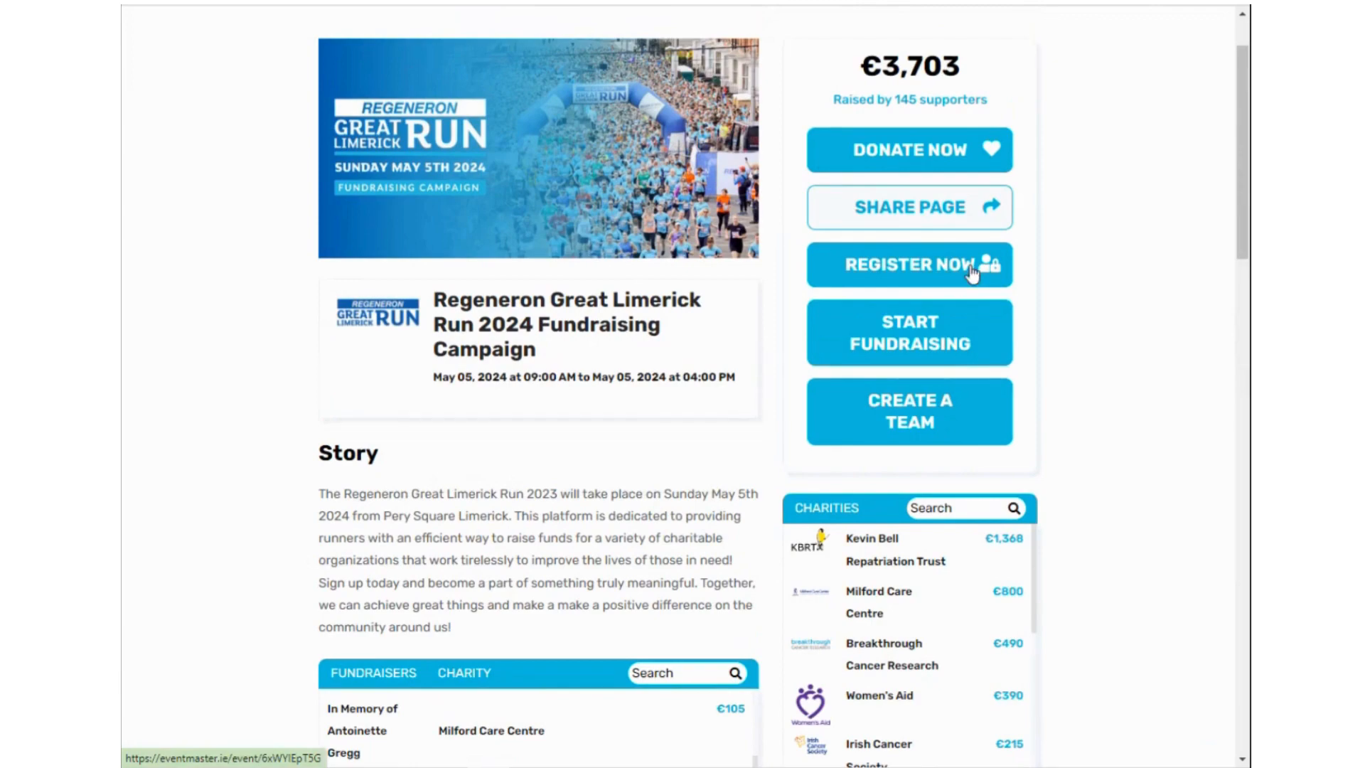
left_click(971, 274)
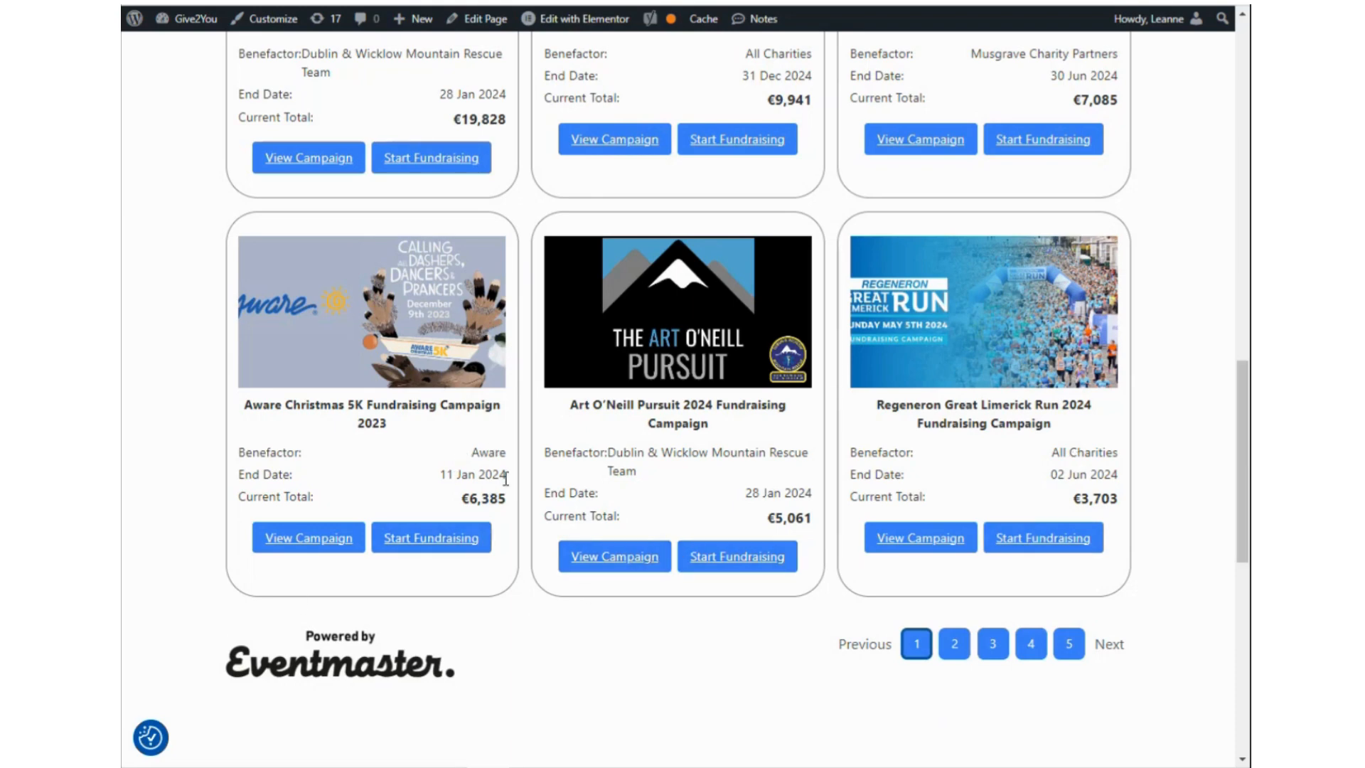
scroll(505, 525, "up", 3)
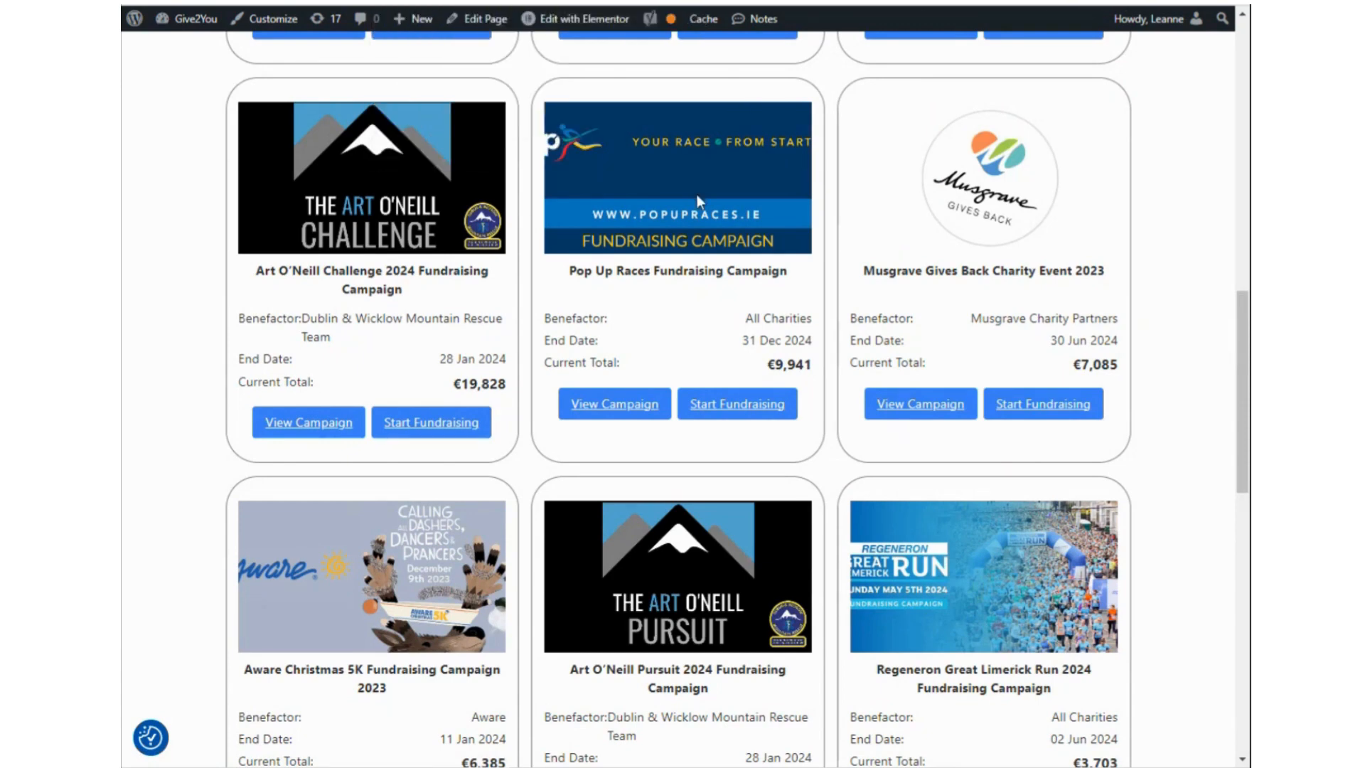
scroll(703, 203, "up", 10)
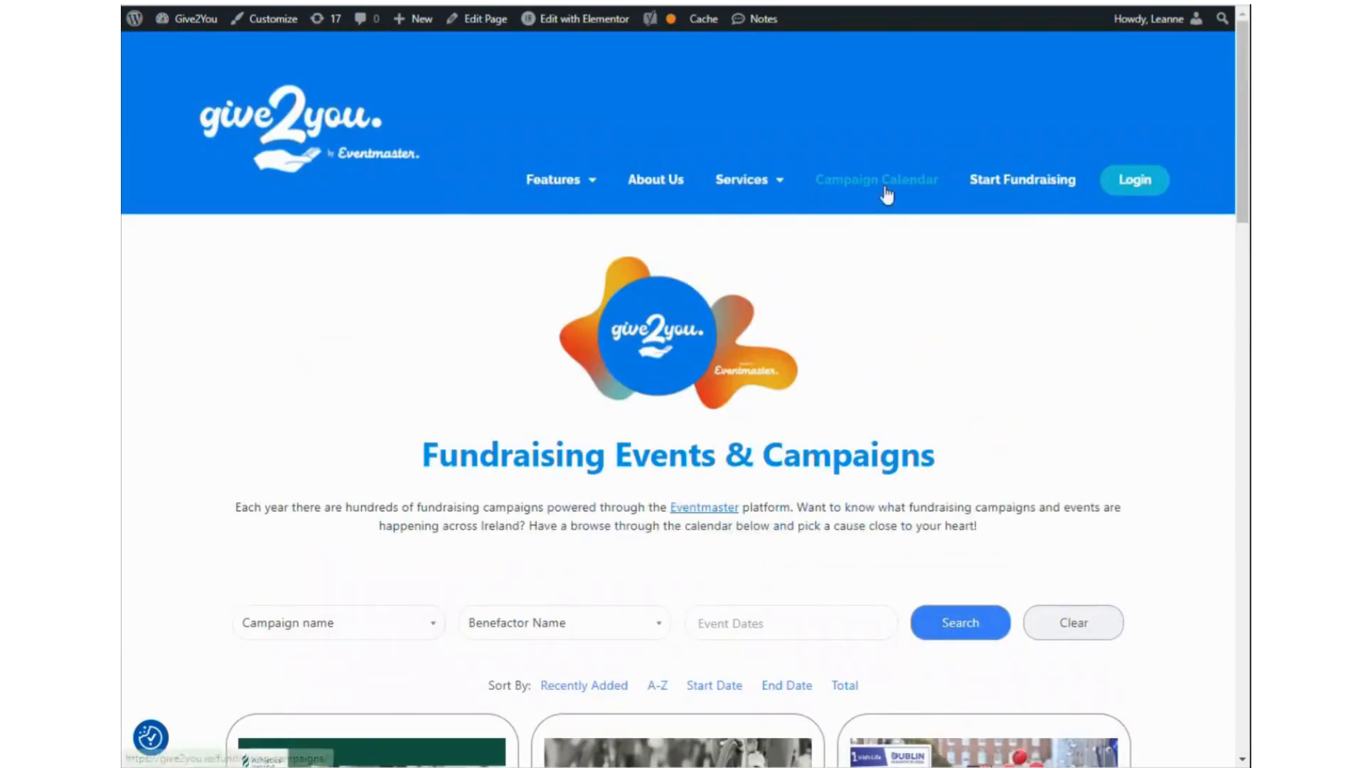
Open Services > Organising a Fundraising Event and read its Integrated Fundraising Options and Benefits.
mouse_move(750, 183)
left_click(782, 252)
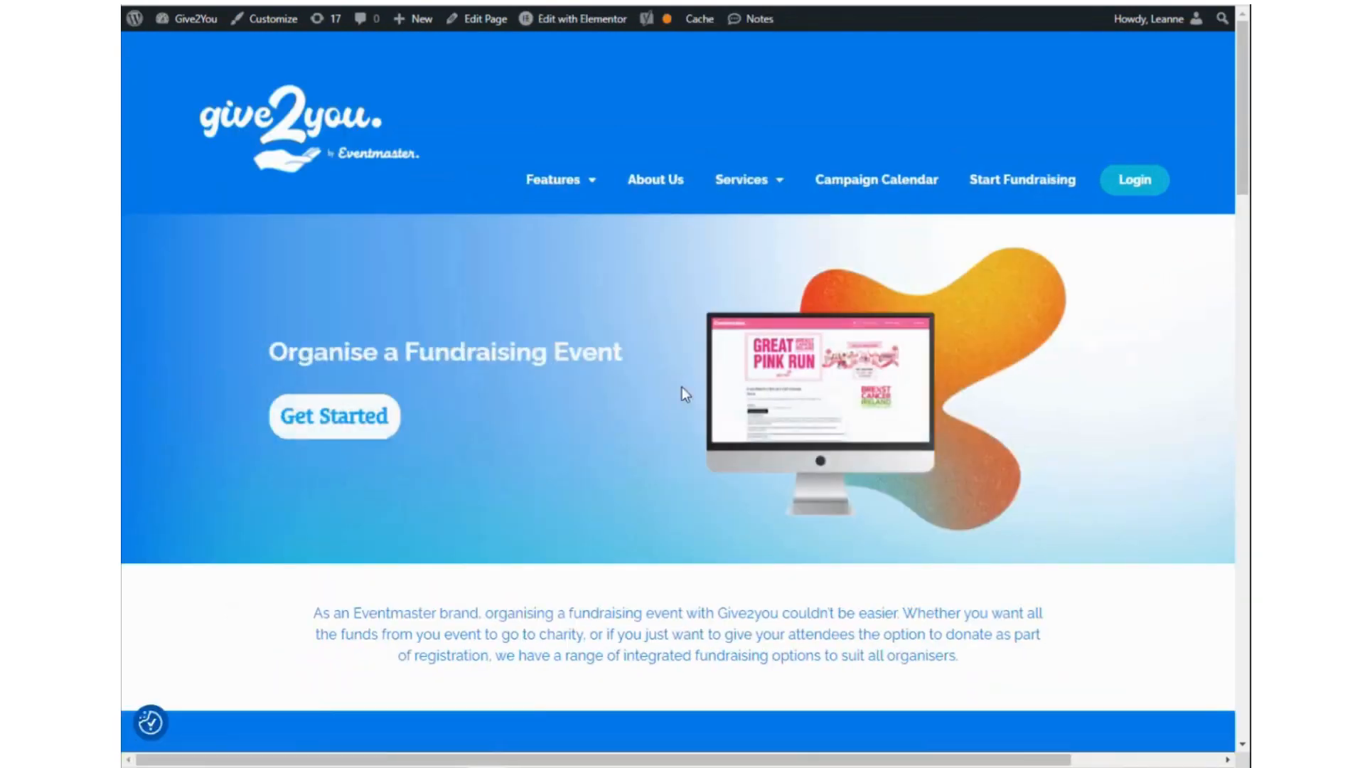
scroll(987, 518, "down", 7)
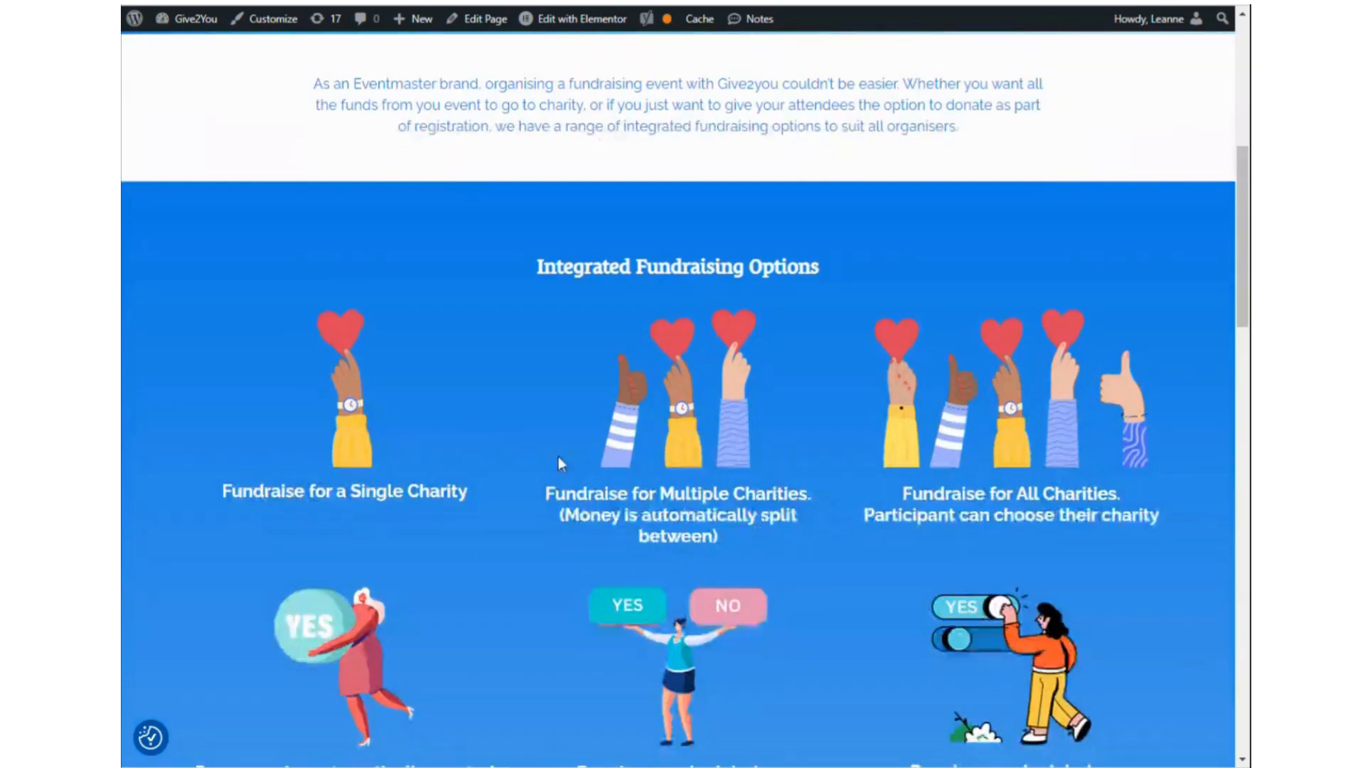
scroll(739, 425, "down", 1)
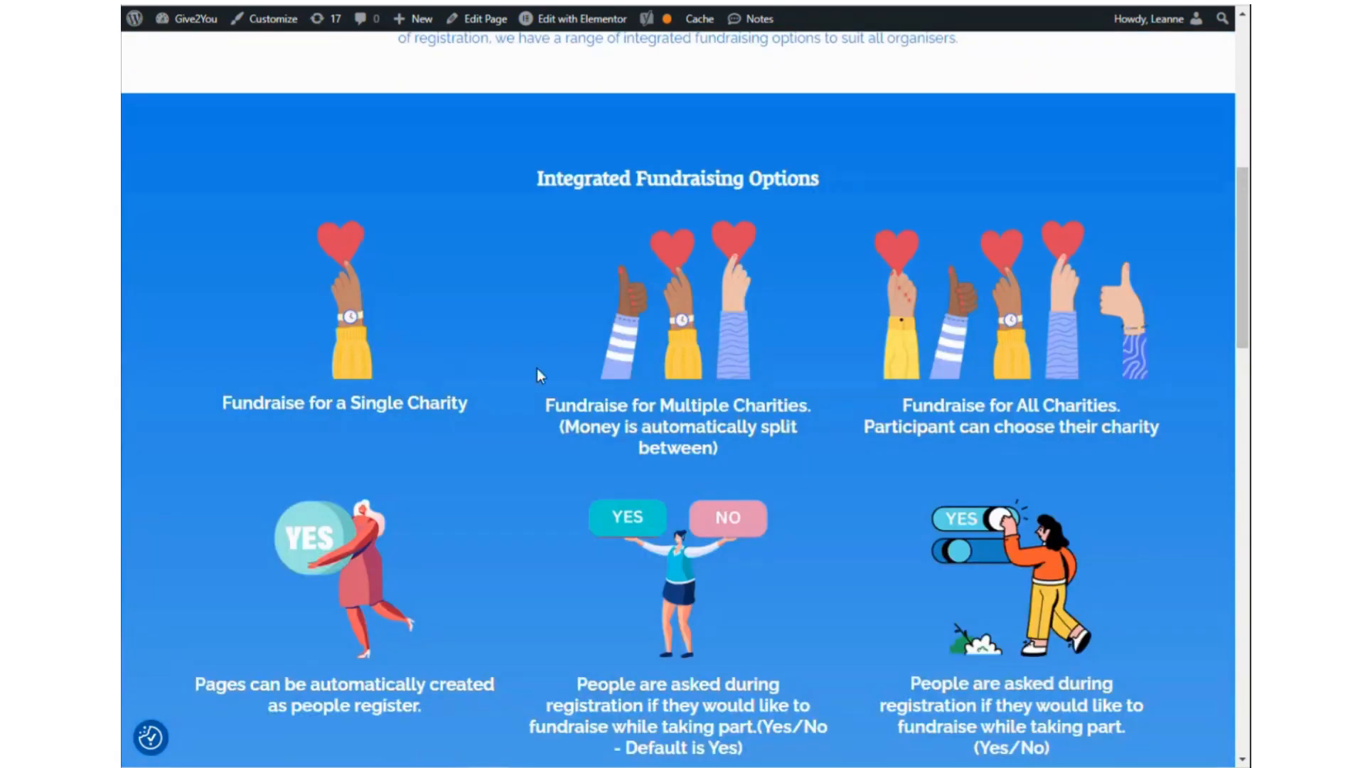
scroll(853, 466, "down", 2)
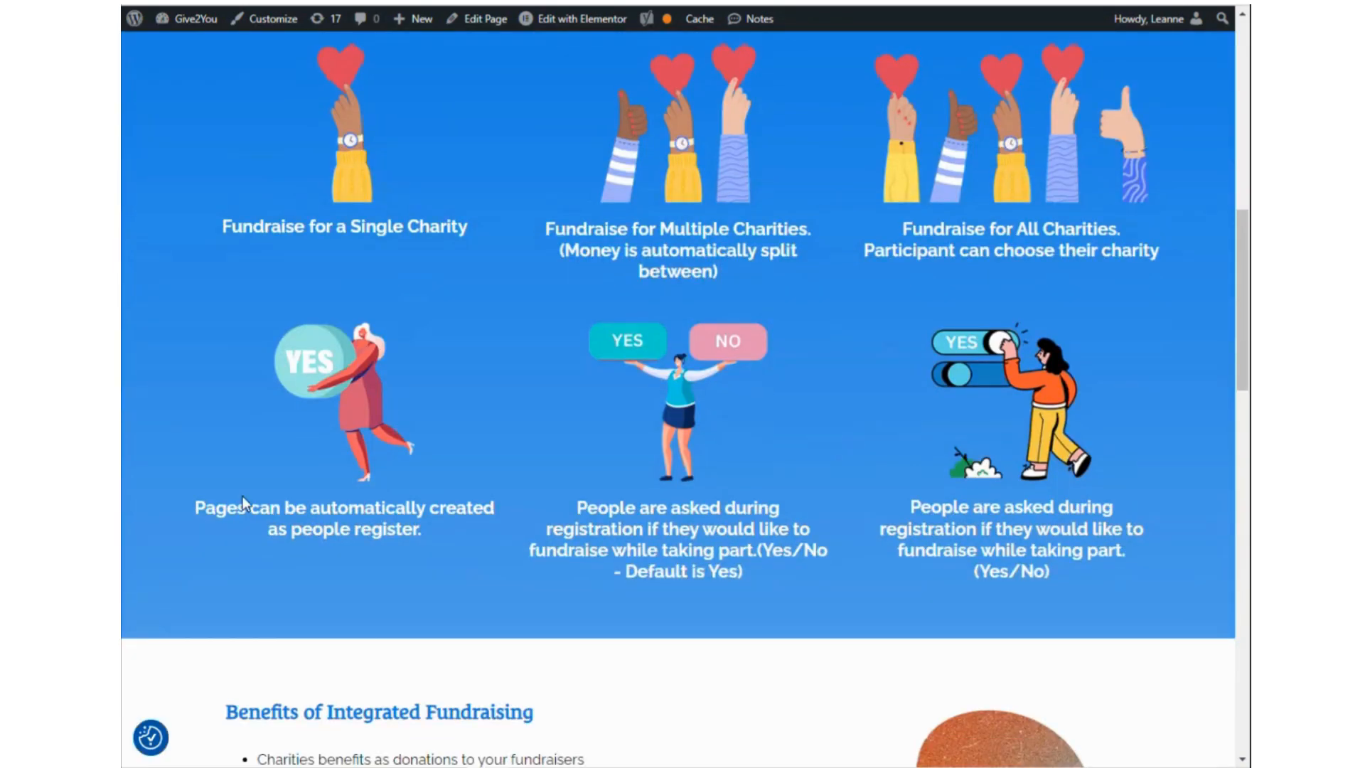
scroll(449, 498, "down", 7)
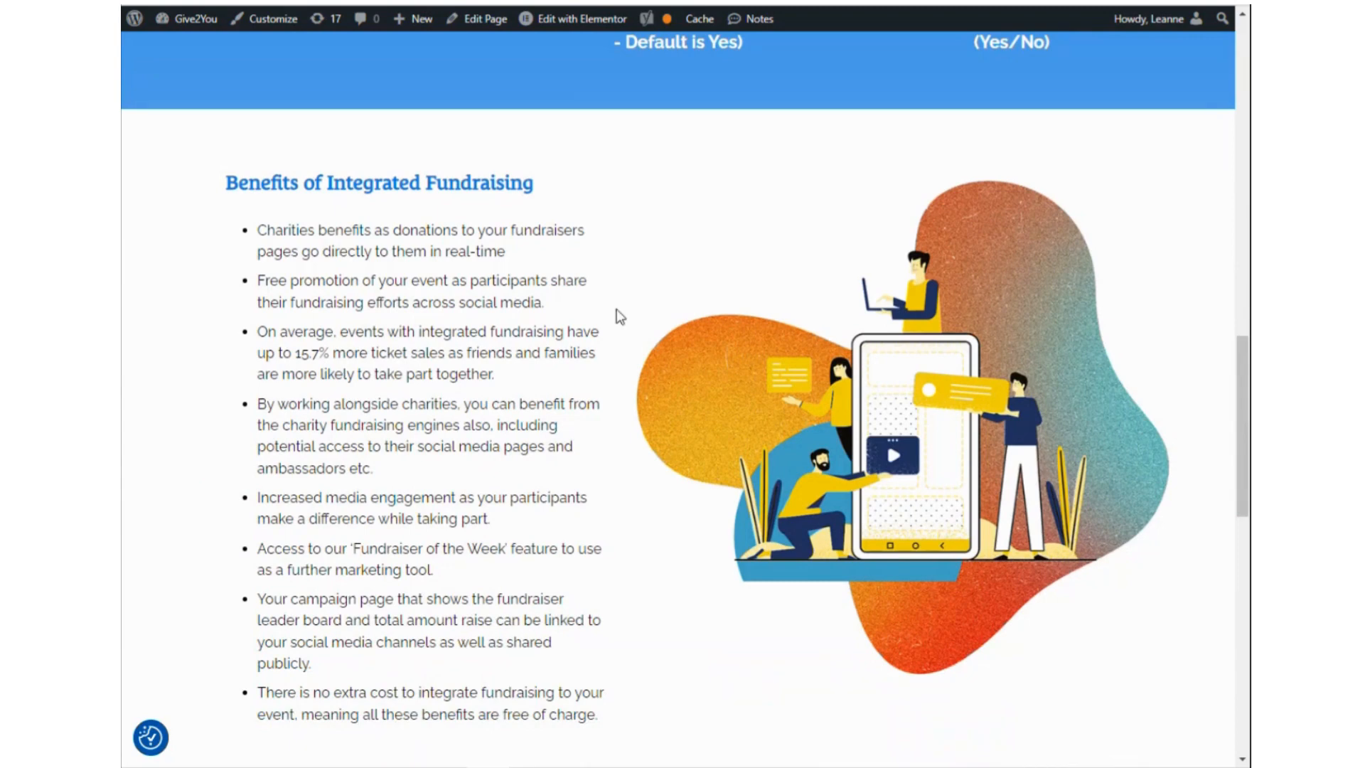
scroll(688, 270, "up", 4)
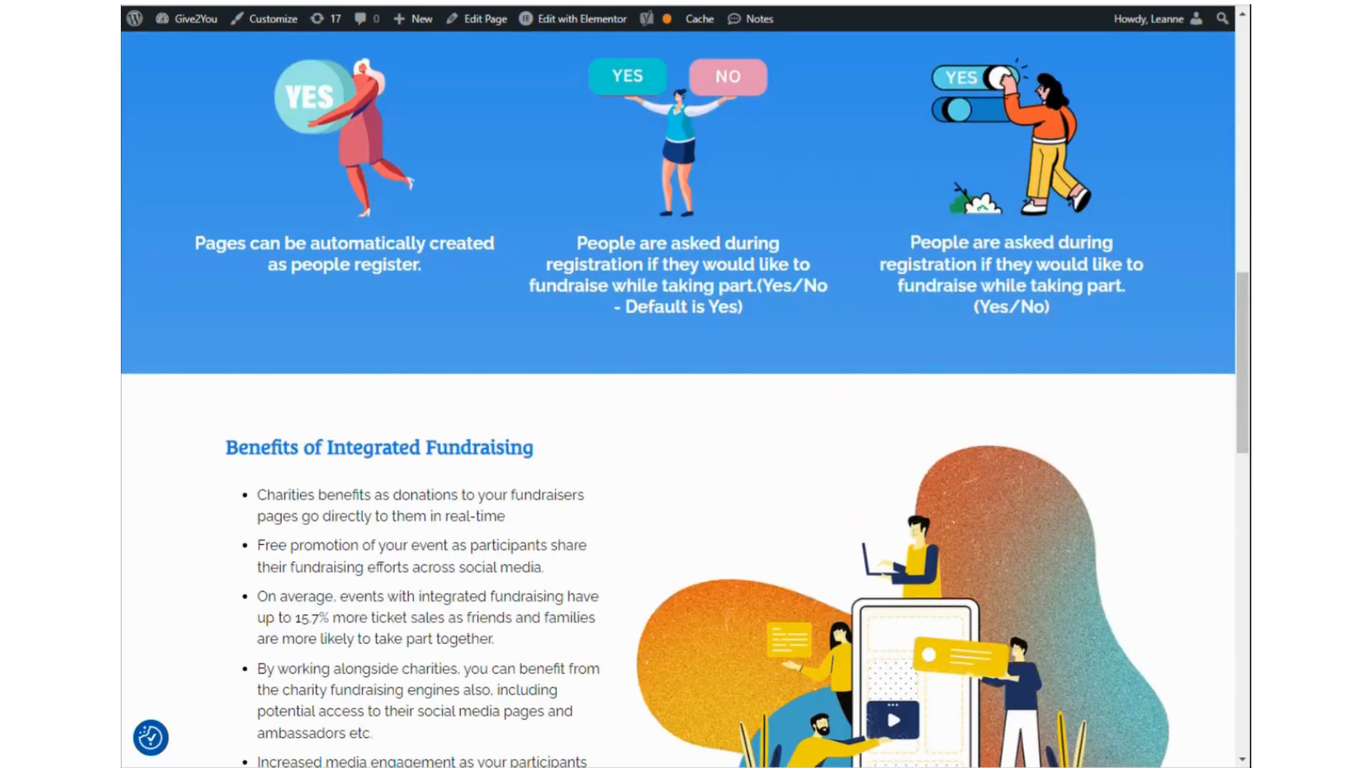
Return to the Fun Walk event editor and show its empty Access Codes section.
left_click(867, 2)
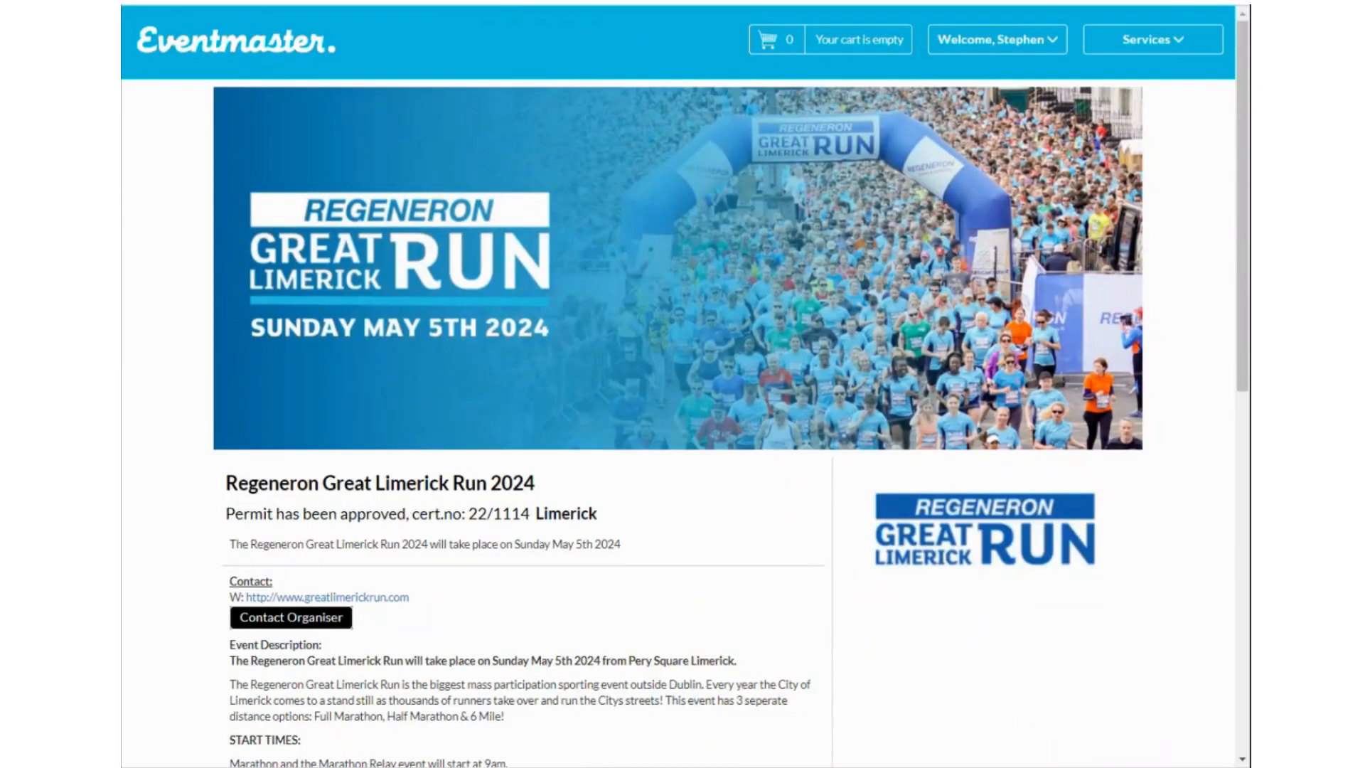
left_click(440, 2)
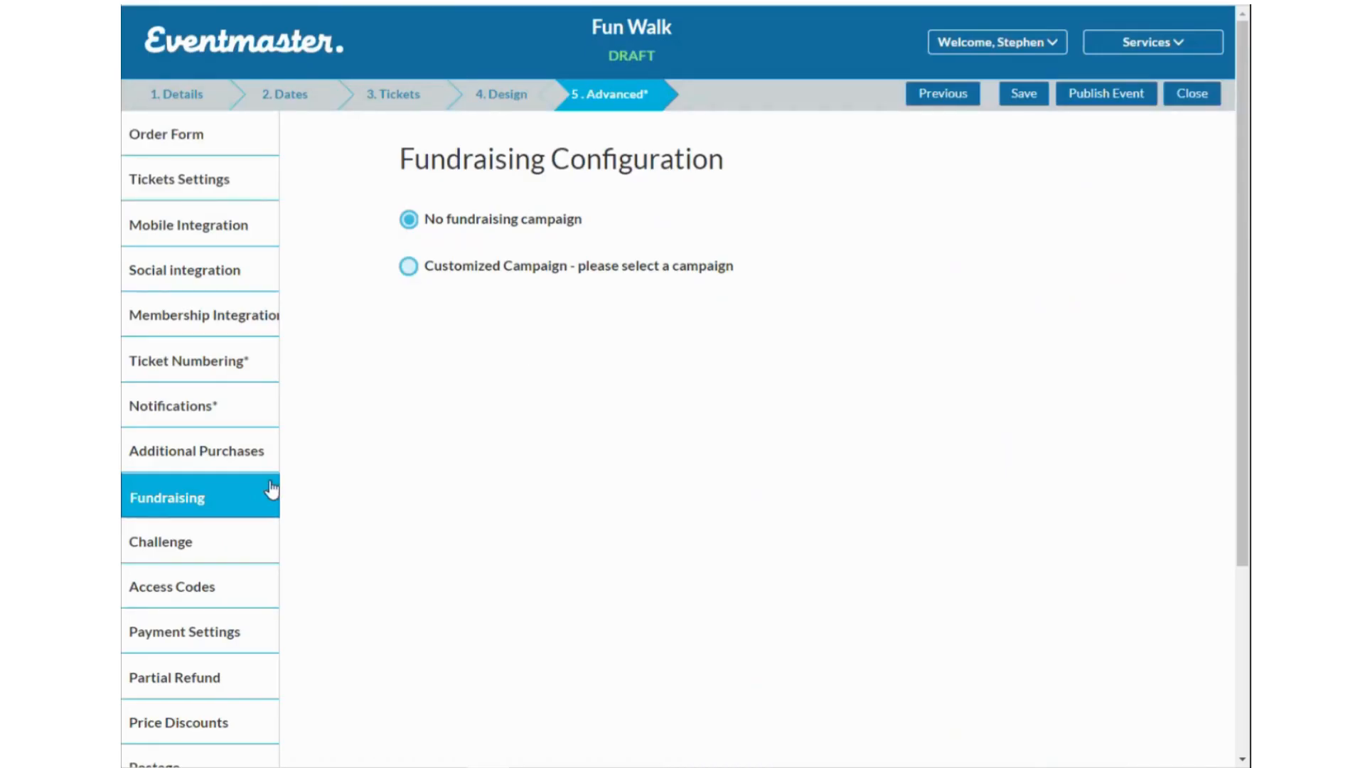
left_click(233, 598)
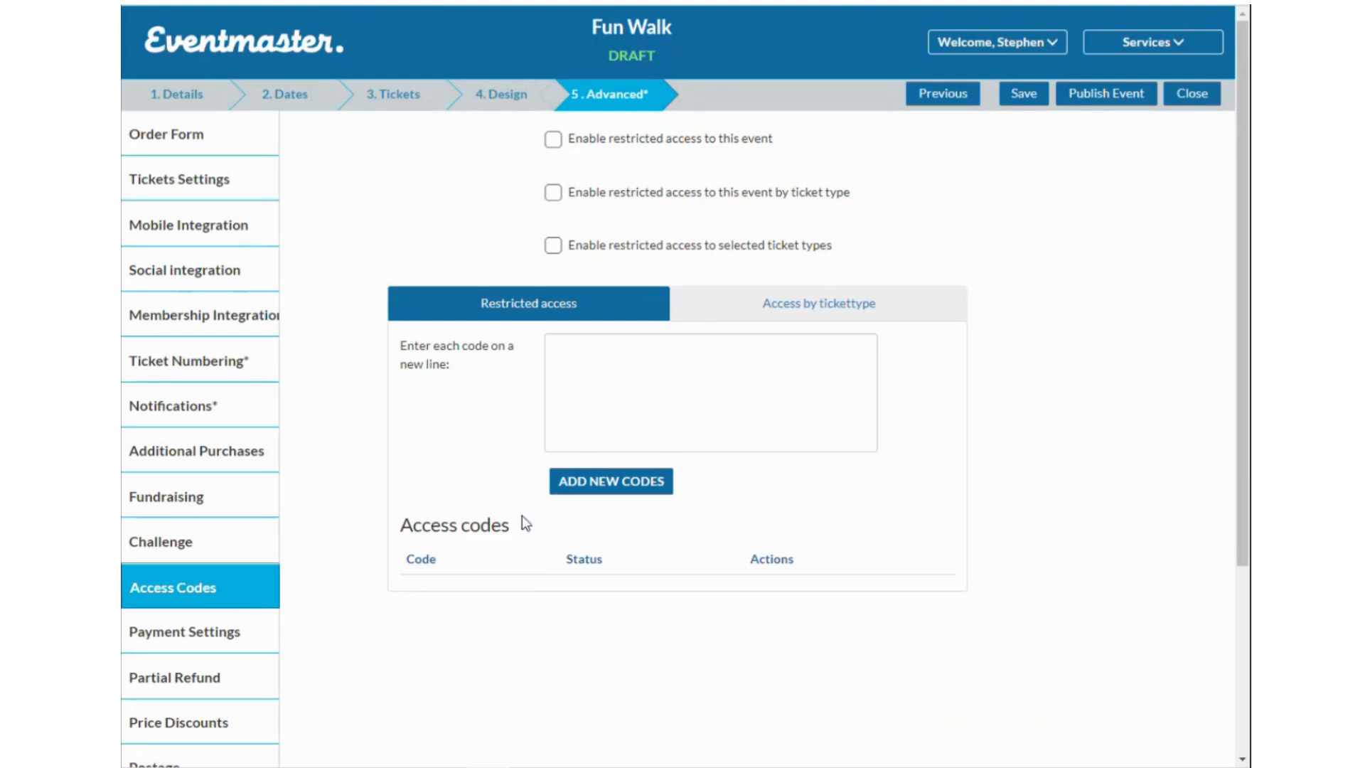
Open the Fun Walk Payment Settings and look at the available payment systems.
scroll(306, 533, "down", 3)
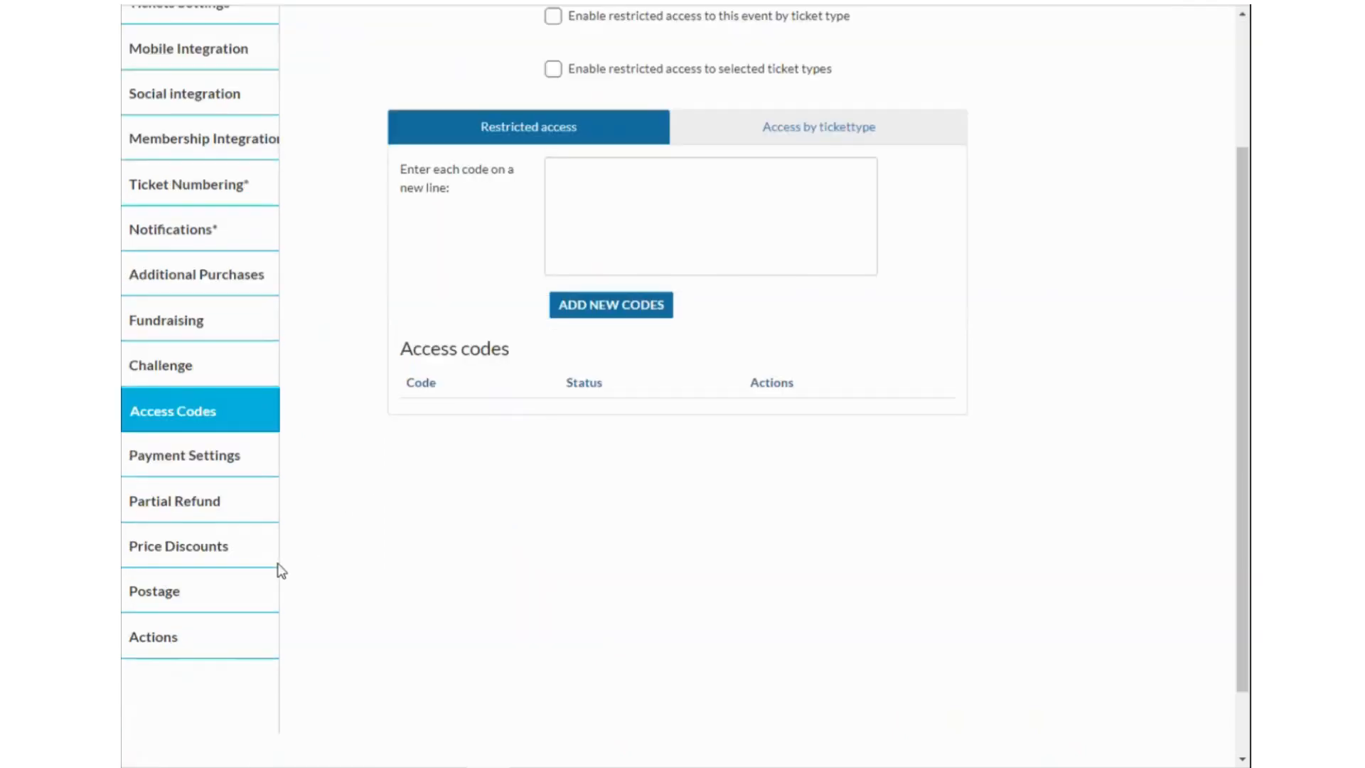
left_click(225, 463)
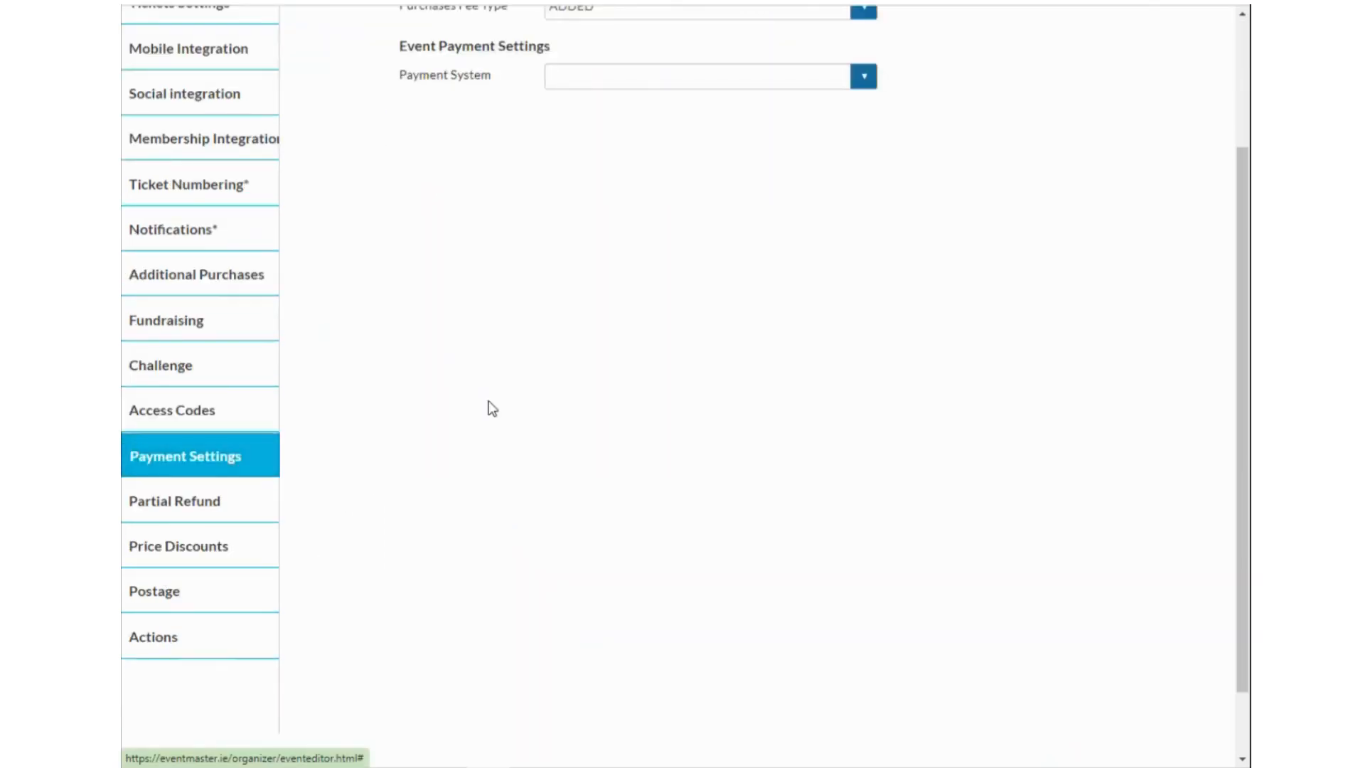
scroll(609, 365, "up", 3)
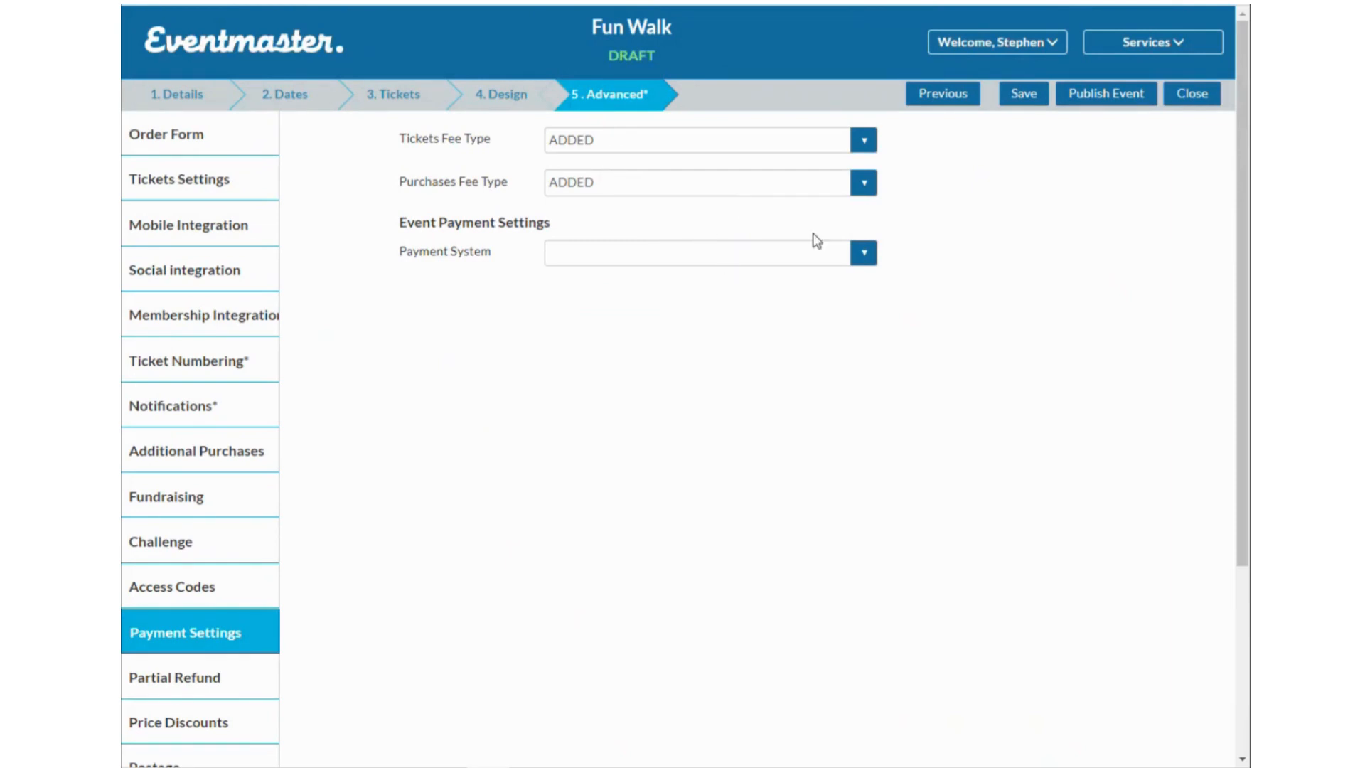
left_click(666, 254)
Try ABSORBED fees, leave both ticket and purchase fees as ADDED, then view Partial Refund.
left_click(952, 256)
left_click(824, 142)
left_click(742, 179)
left_click(677, 182)
left_click(666, 222)
left_click(737, 148)
left_click(722, 166)
left_click(745, 187)
left_click(699, 205)
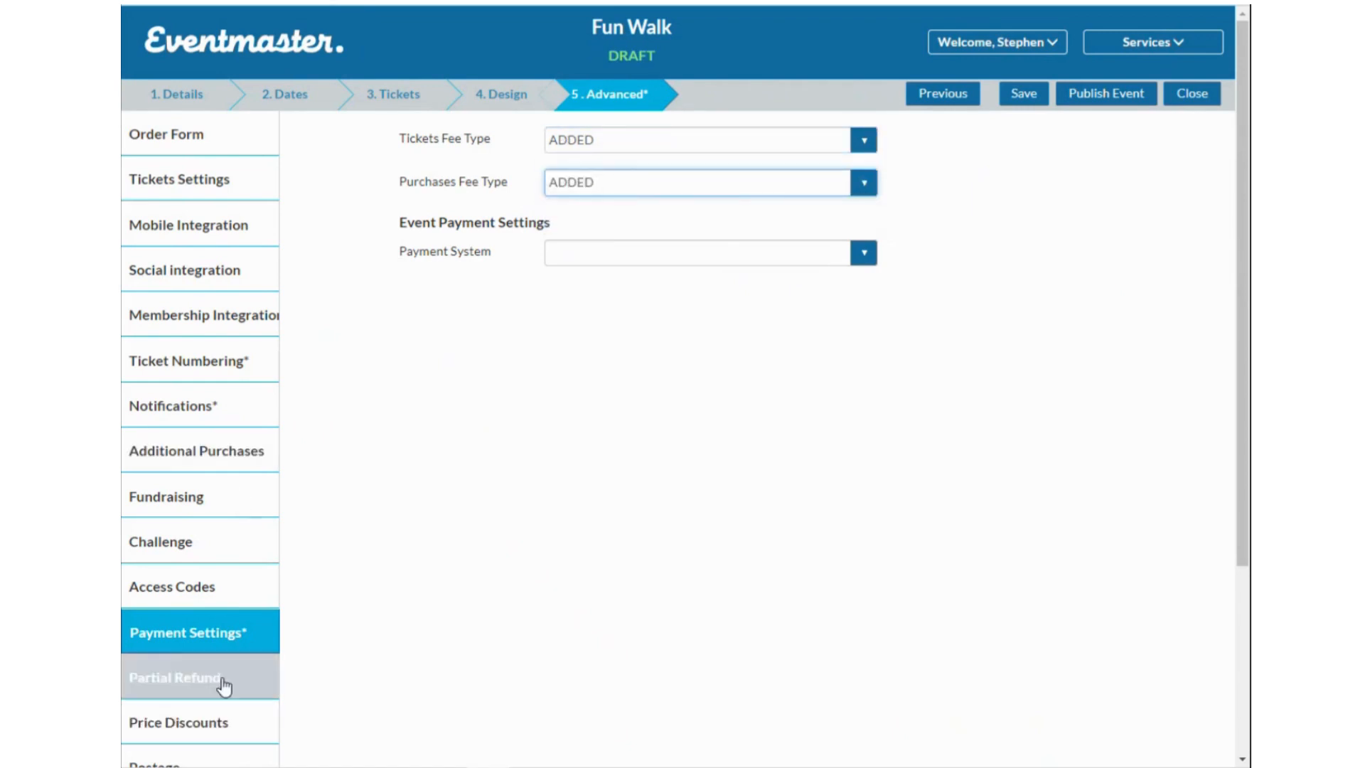
scroll(222, 688, "down", 1)
left_click(207, 607)
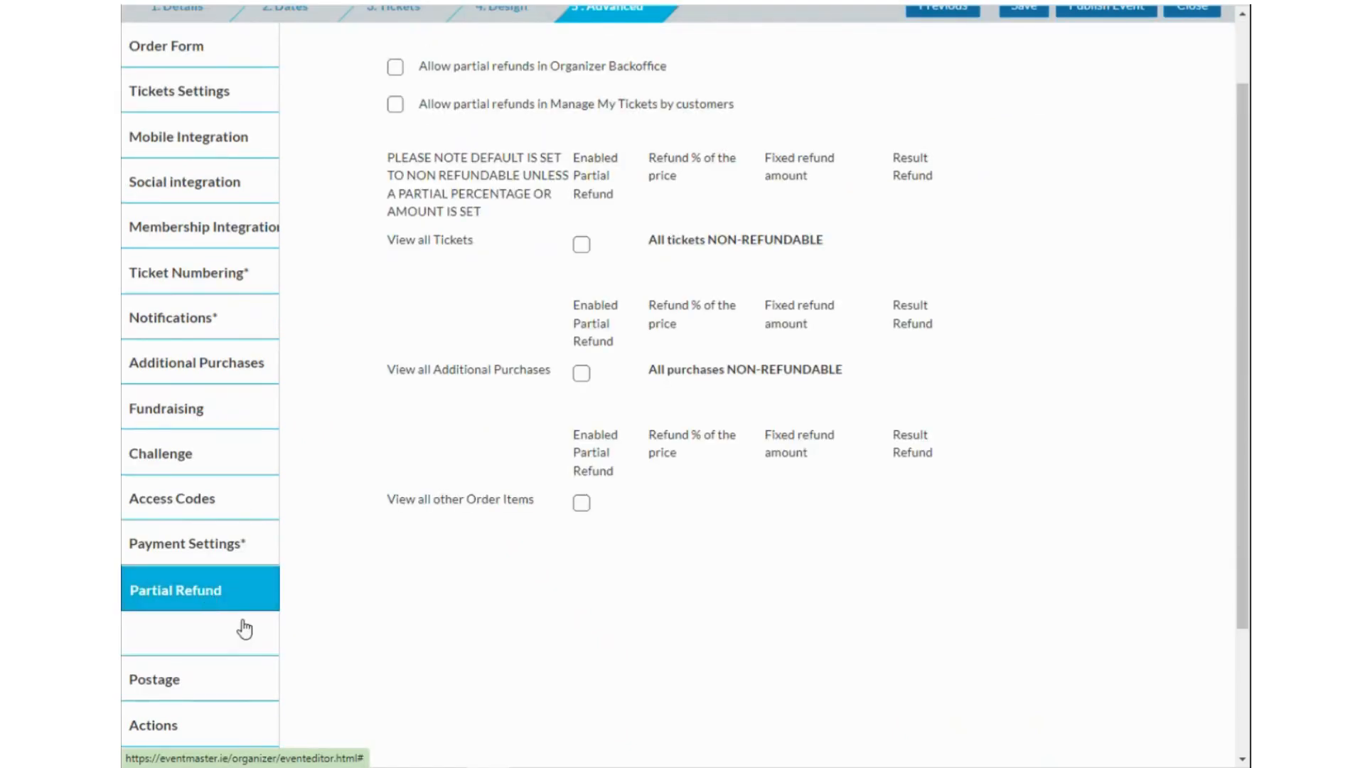
Enable partial refunds and give the Aduly Entry (+18) ticket a 50% refund.
scroll(376, 561, "up", 1)
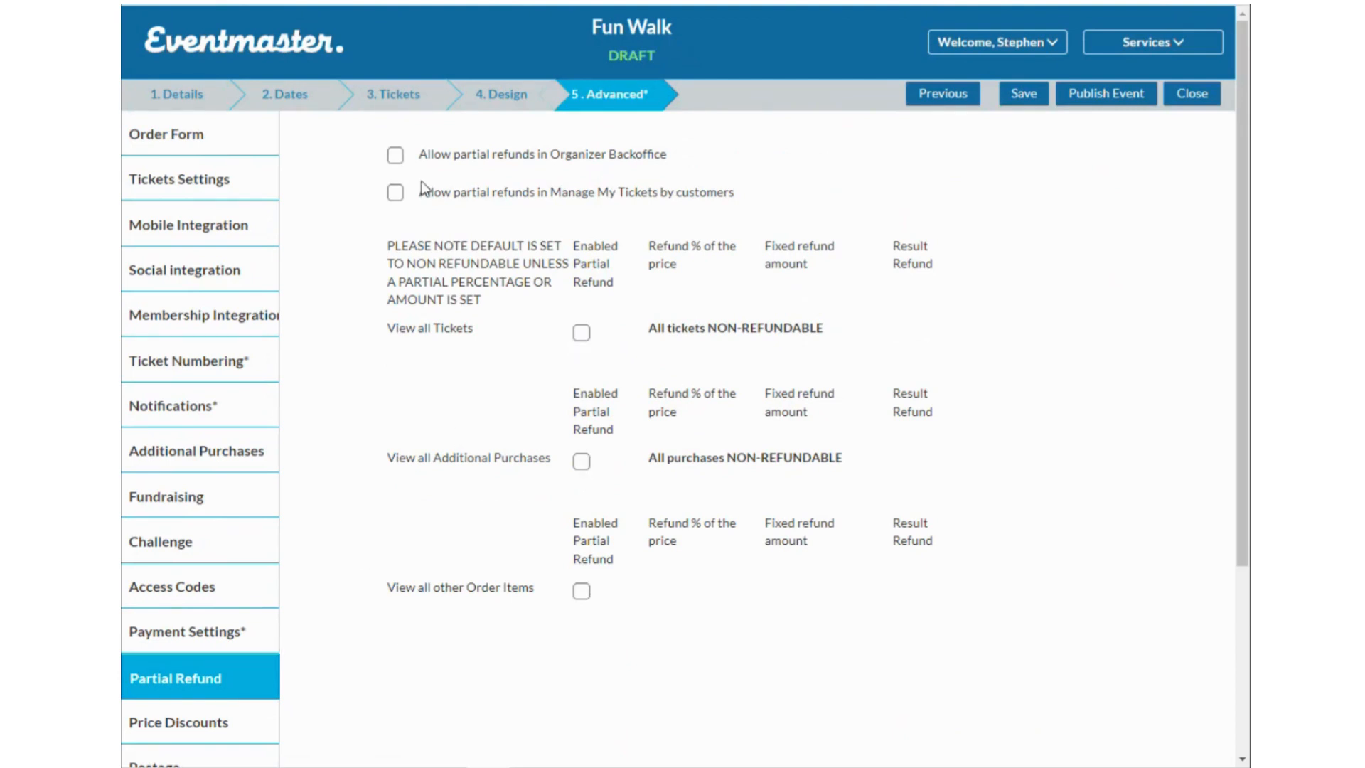
left_click(581, 332)
left_click(581, 368)
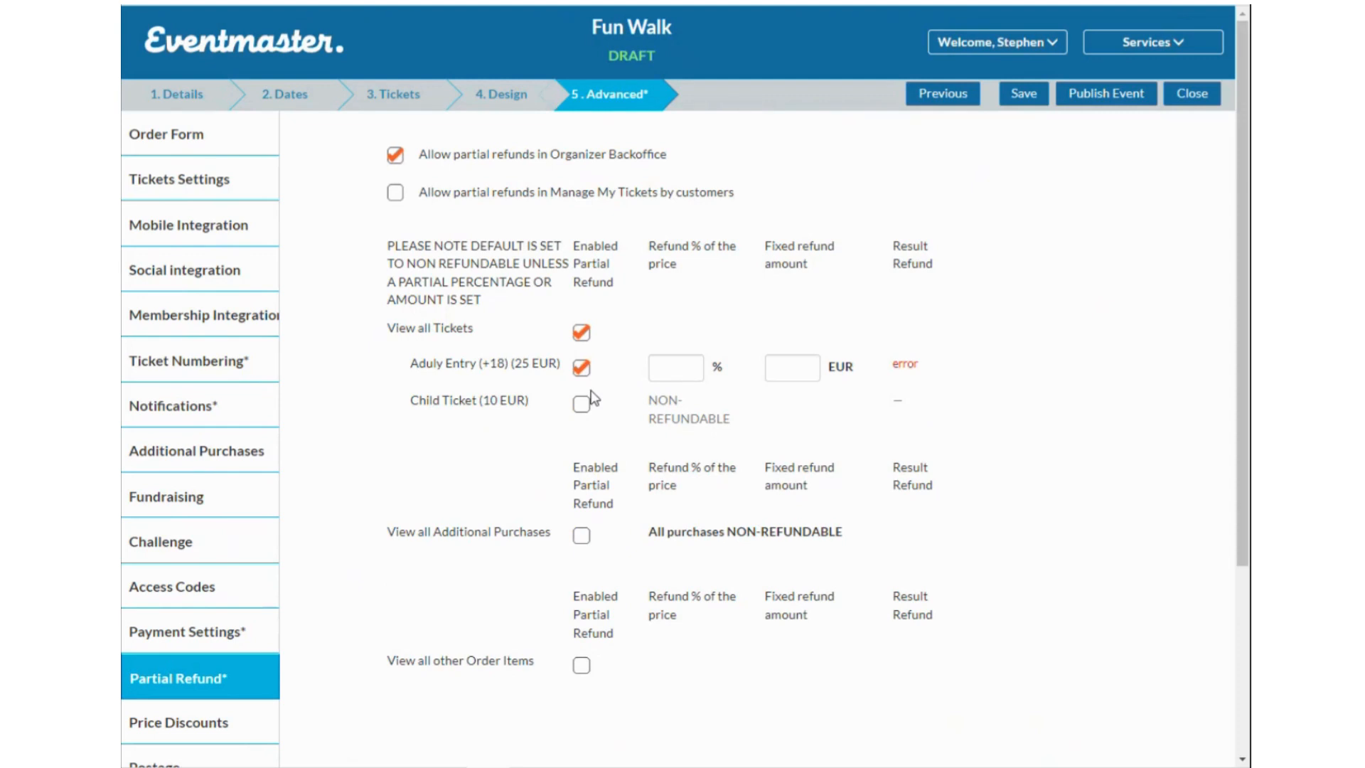
left_click(682, 370)
type("50")
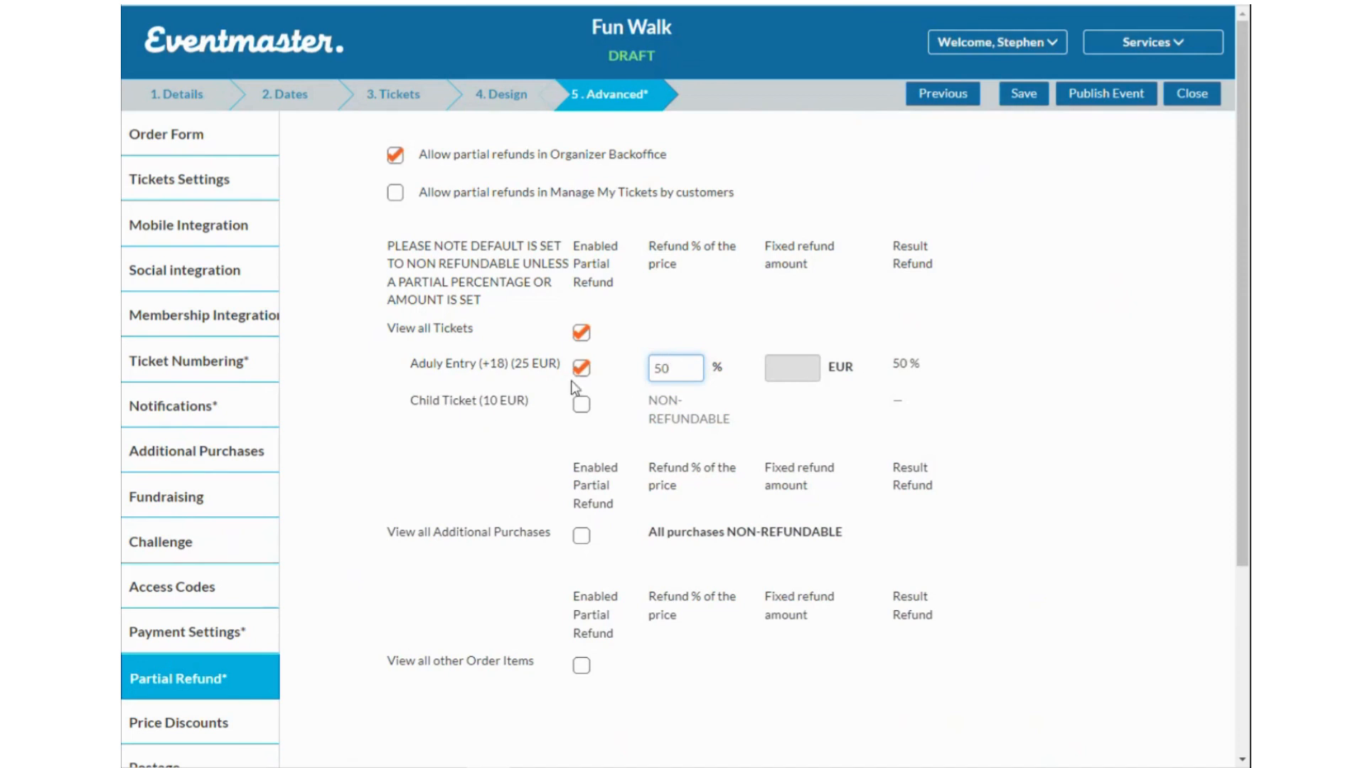
scroll(256, 633, "down", 1)
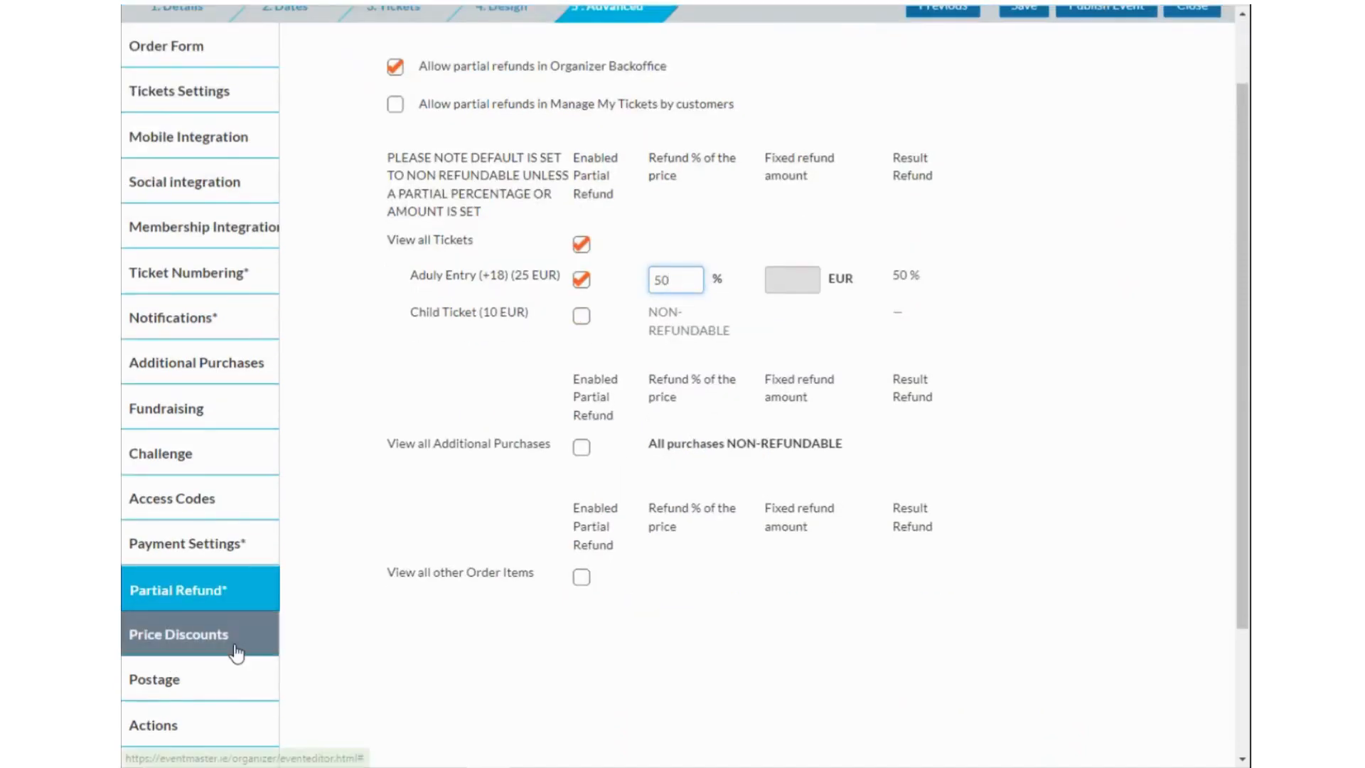
Check the empty Price Discounts list, then show the Copy As and Archive actions.
left_click(236, 652)
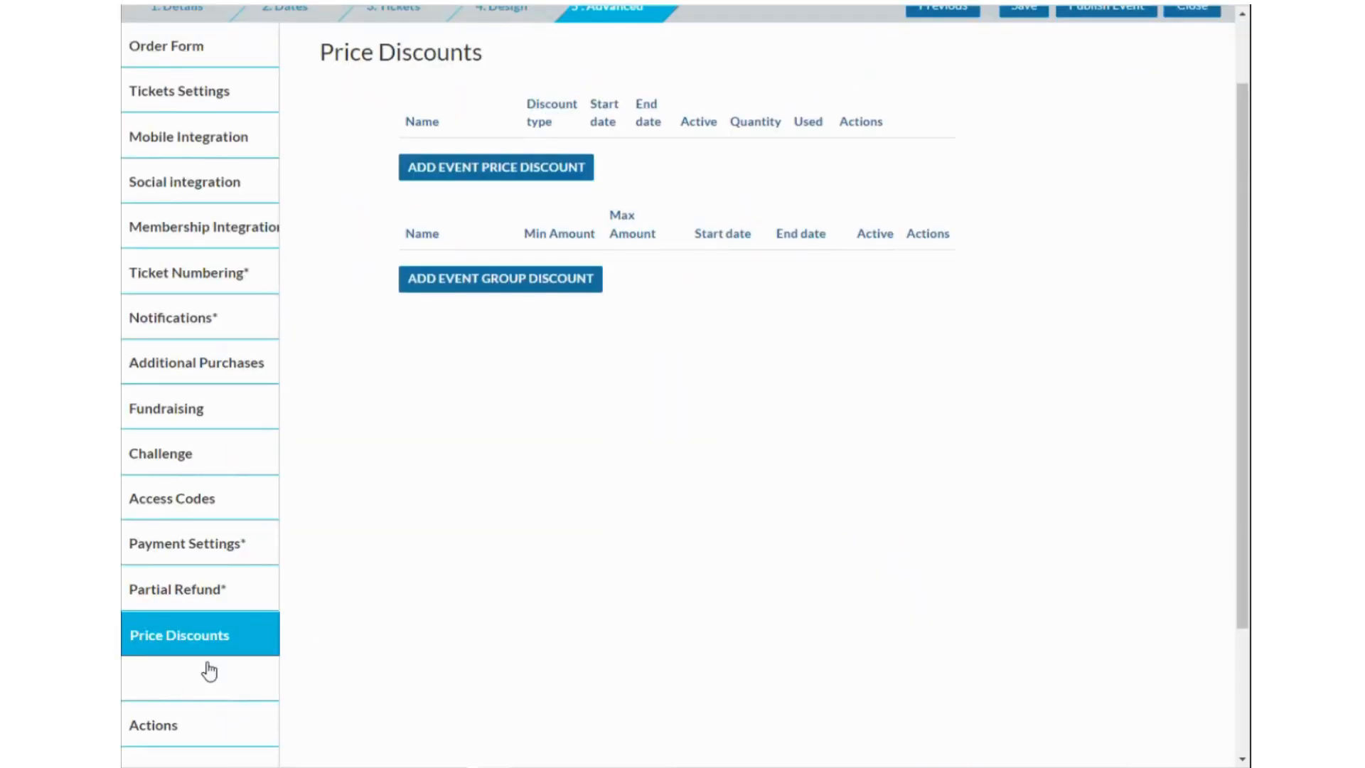
scroll(206, 643, "down", 1)
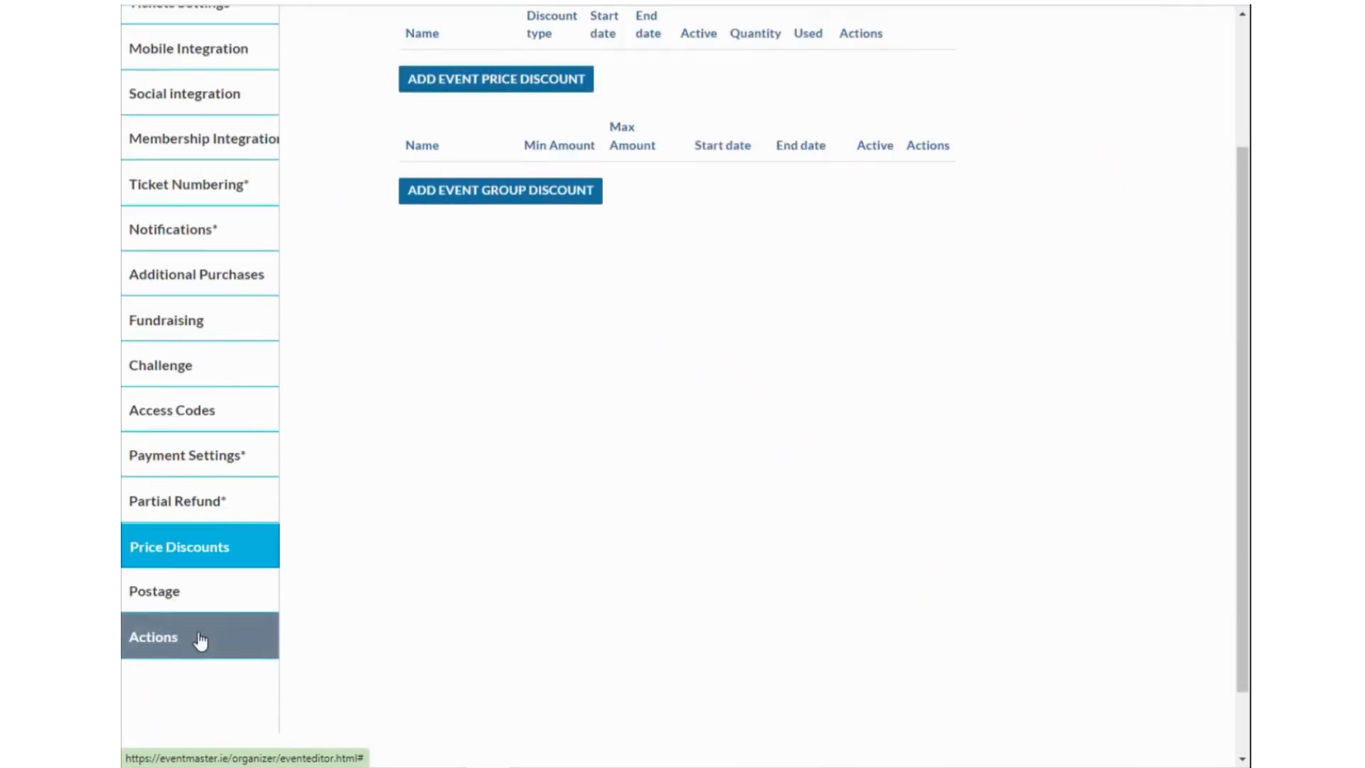
left_click(183, 643)
scroll(538, 553, "up", 2)
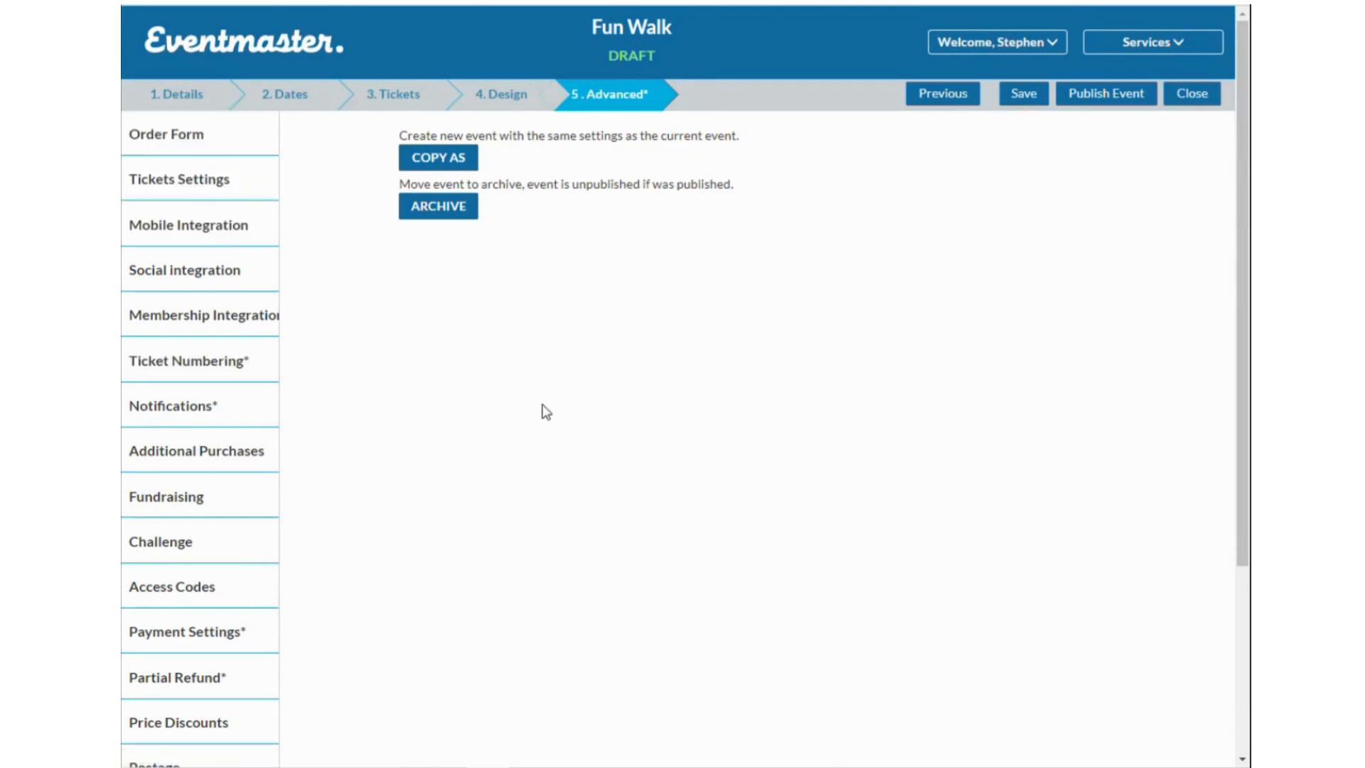
scroll(445, 500, "down", 3)
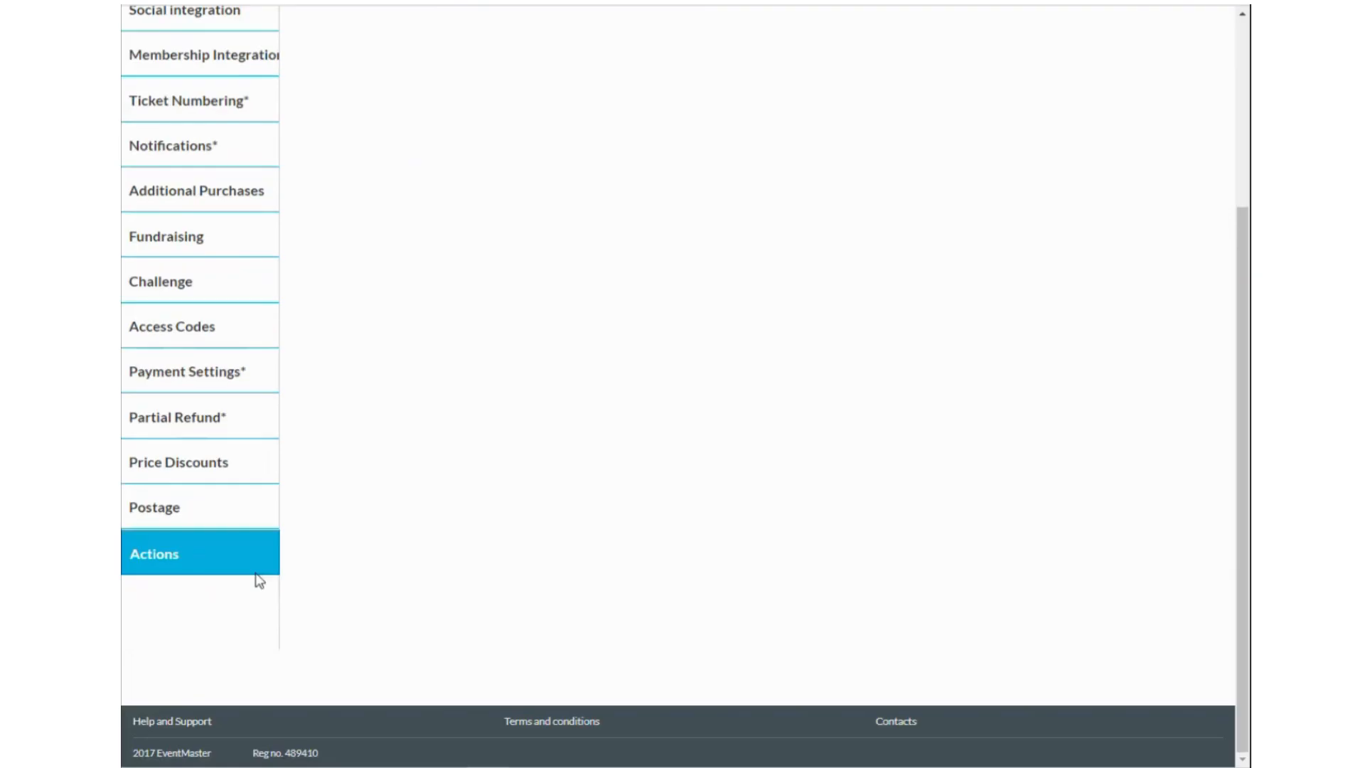
Start a copy of the Fun Walk event from Actions, then cancel it.
left_click(200, 564)
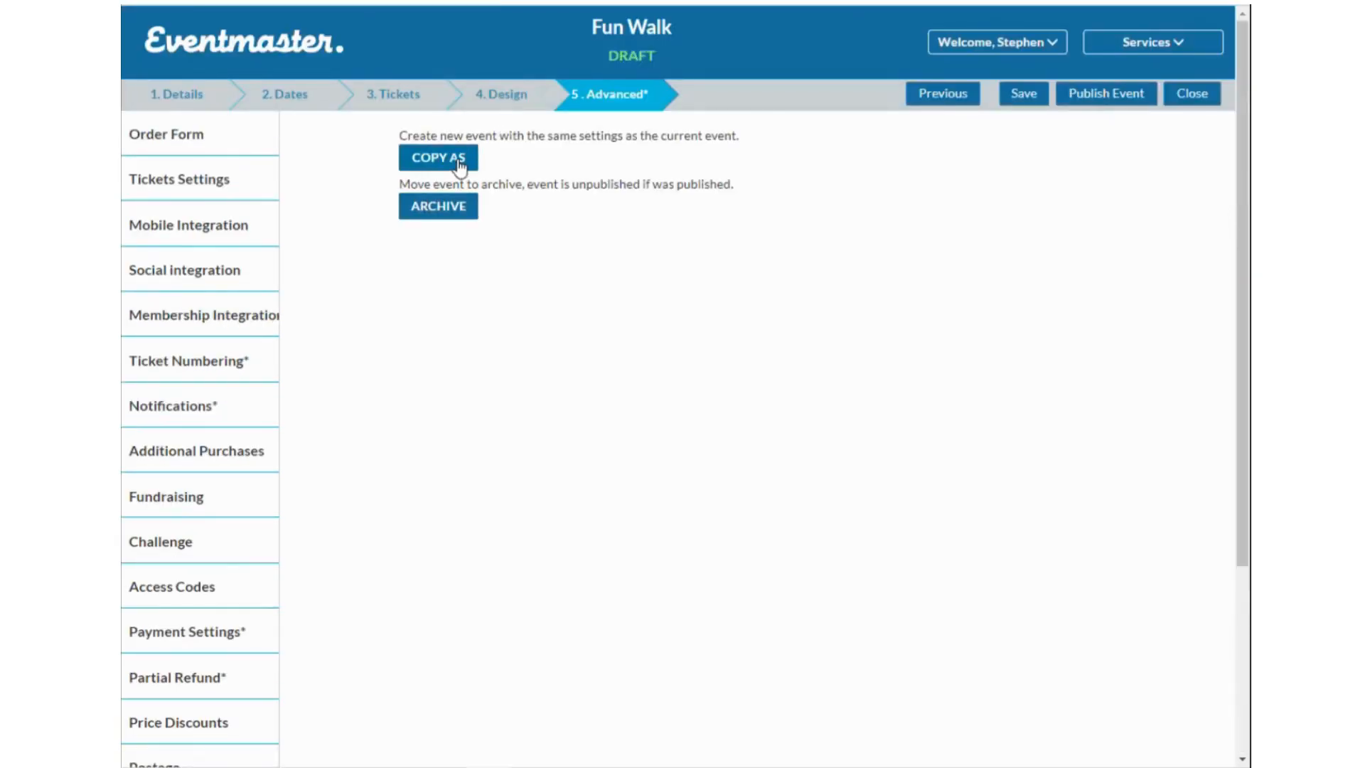
left_click(452, 162)
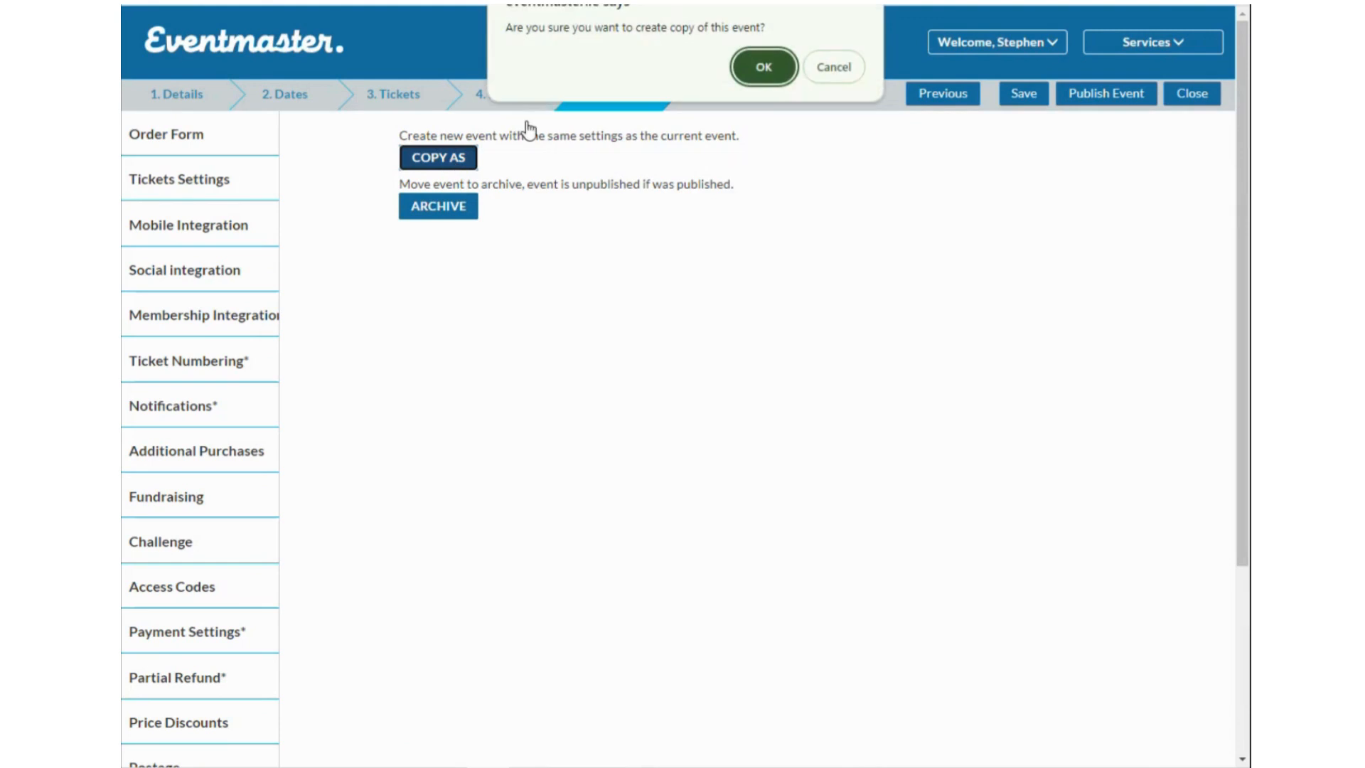
left_click(817, 71)
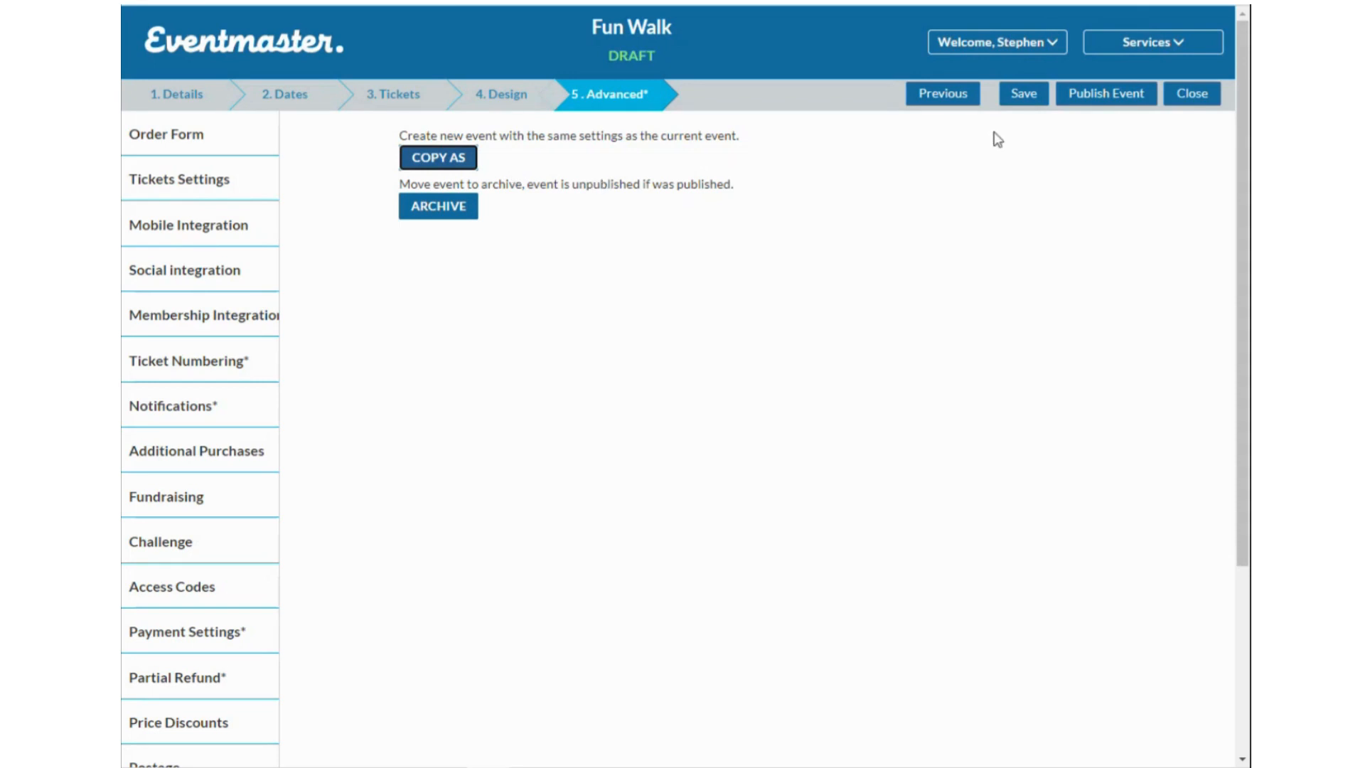
Close the Fun Walk editor, saving its changes, and leave for the Drafts list.
left_click(1191, 95)
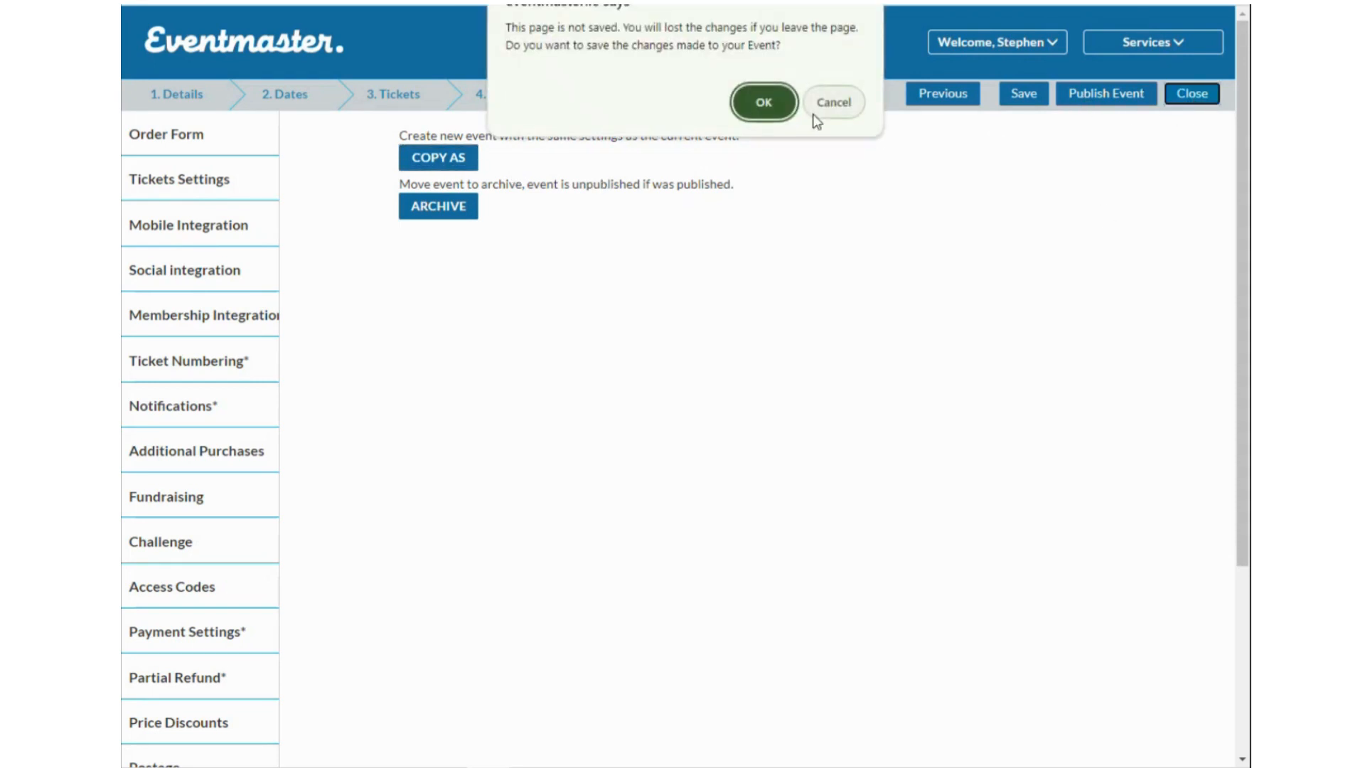
left_click(764, 107)
left_click(771, 73)
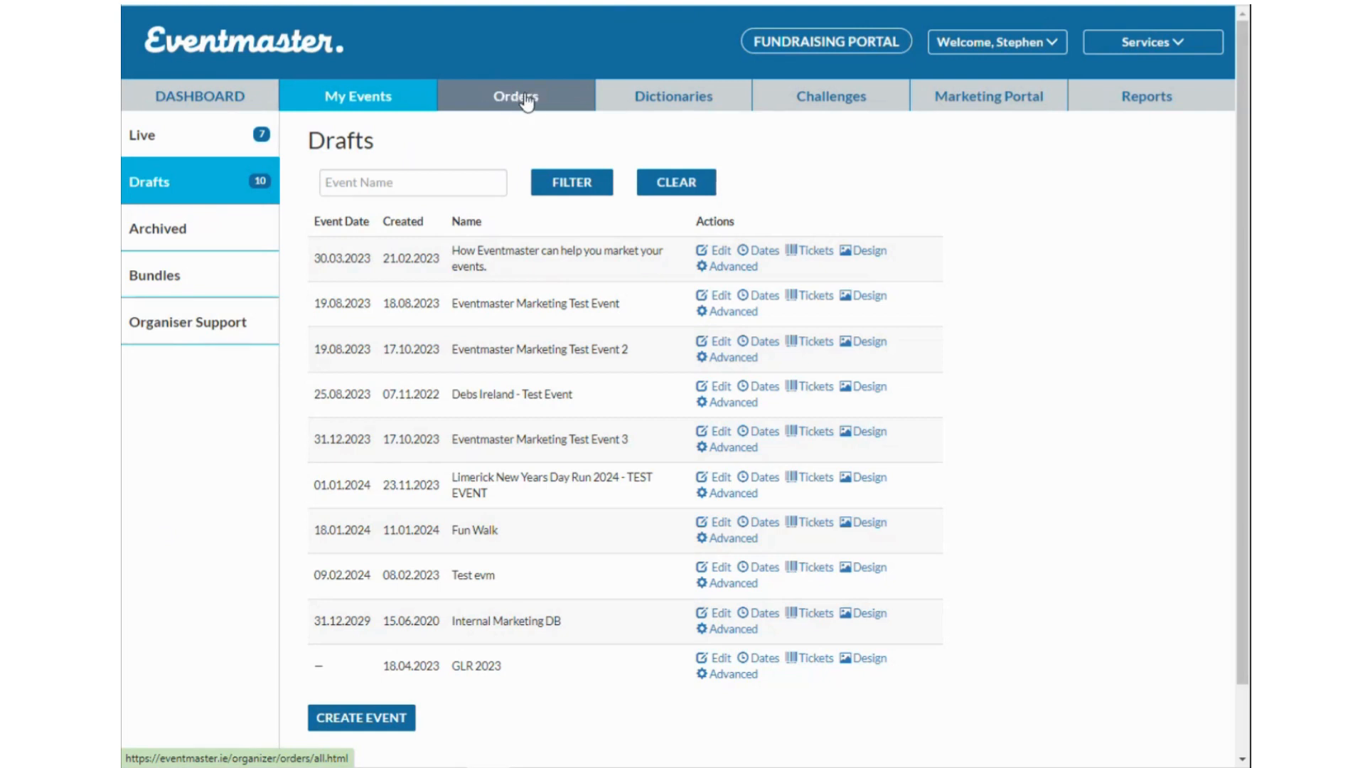
Open the marketing webinar draft and expand its Advanced Settings.
left_click(722, 254)
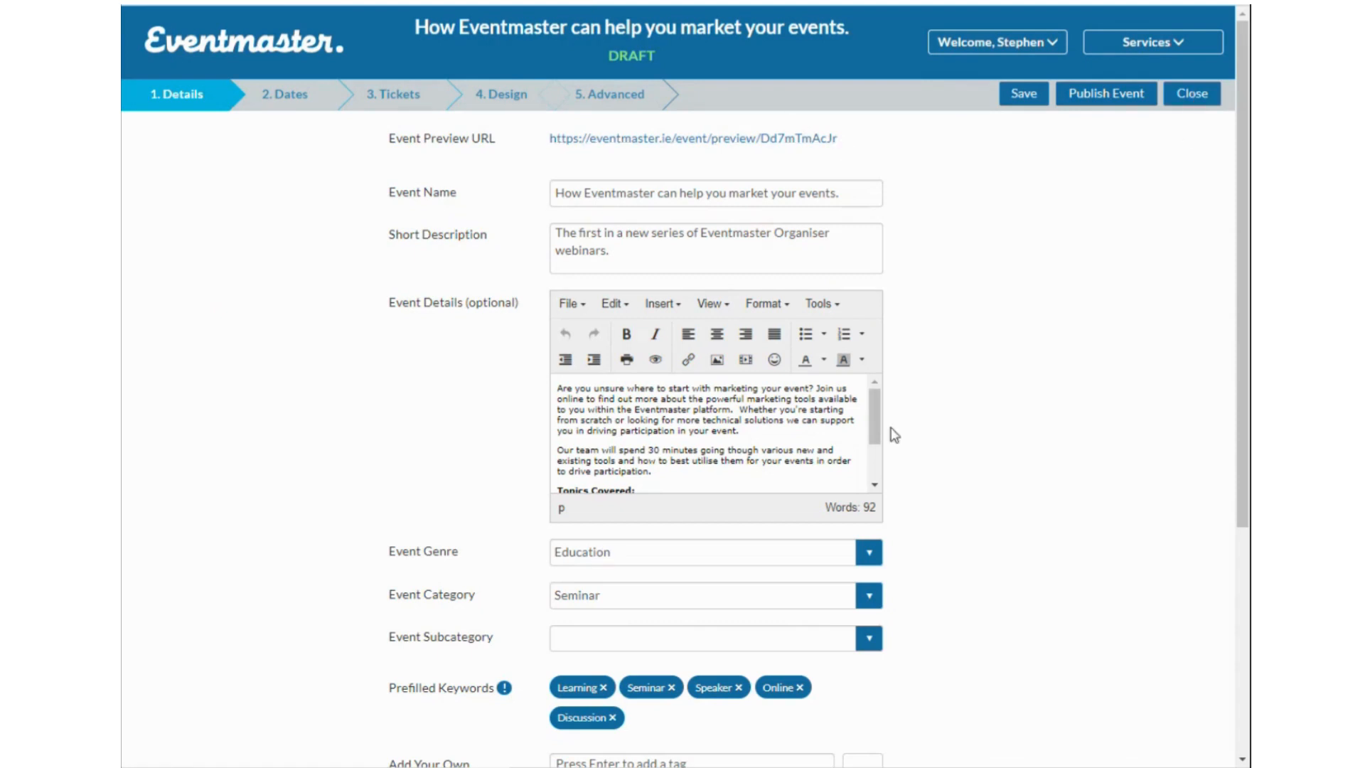
scroll(782, 469, "down", 6)
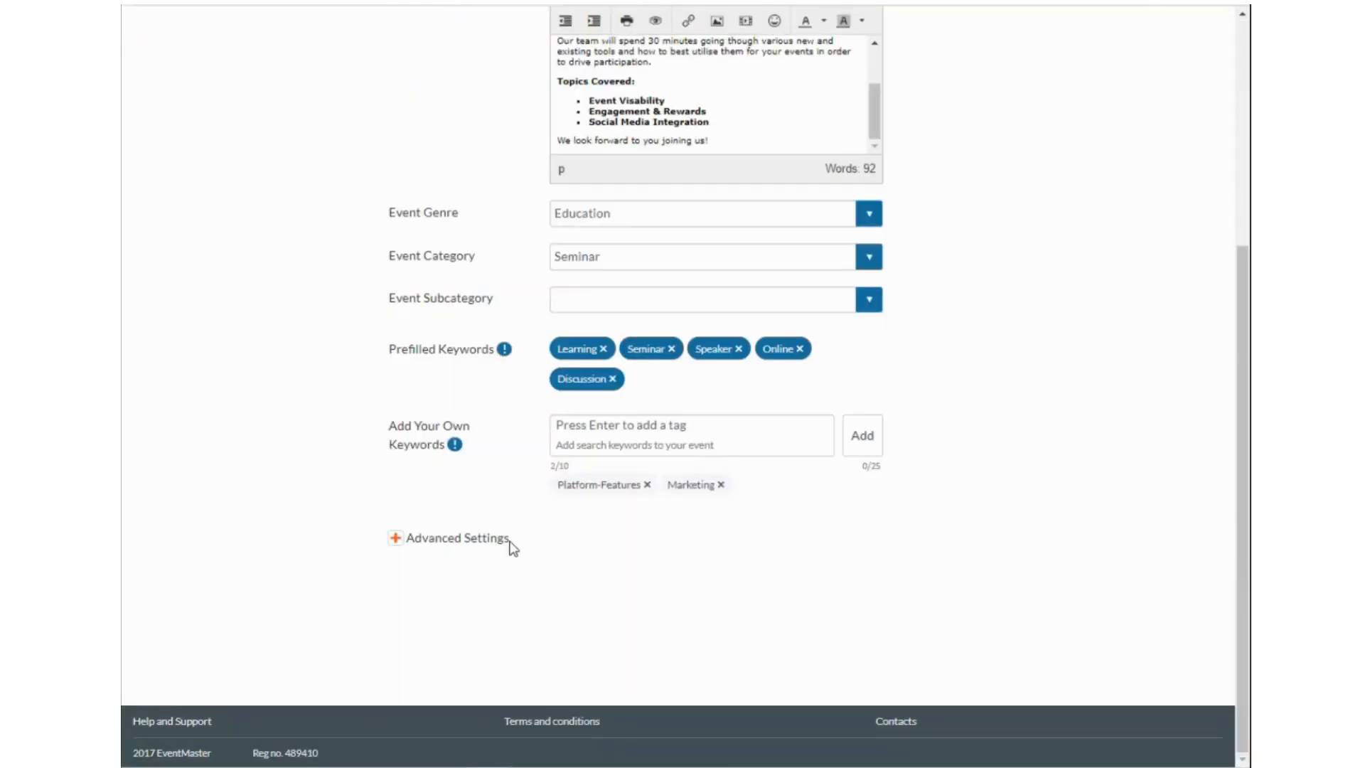
left_click(510, 541)
scroll(561, 552, "down", 8)
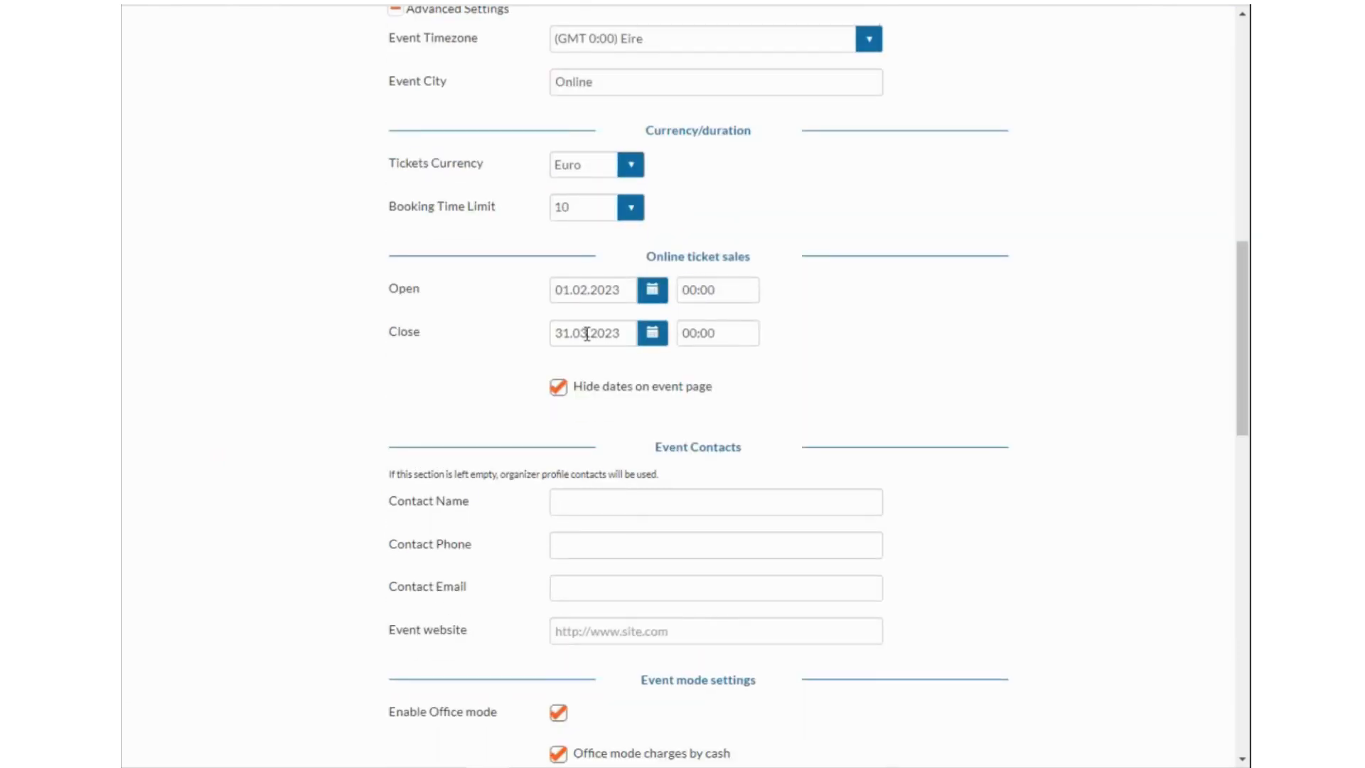
Close the webinar draft and go to the All Orders page.
scroll(775, 343, "up", 1)
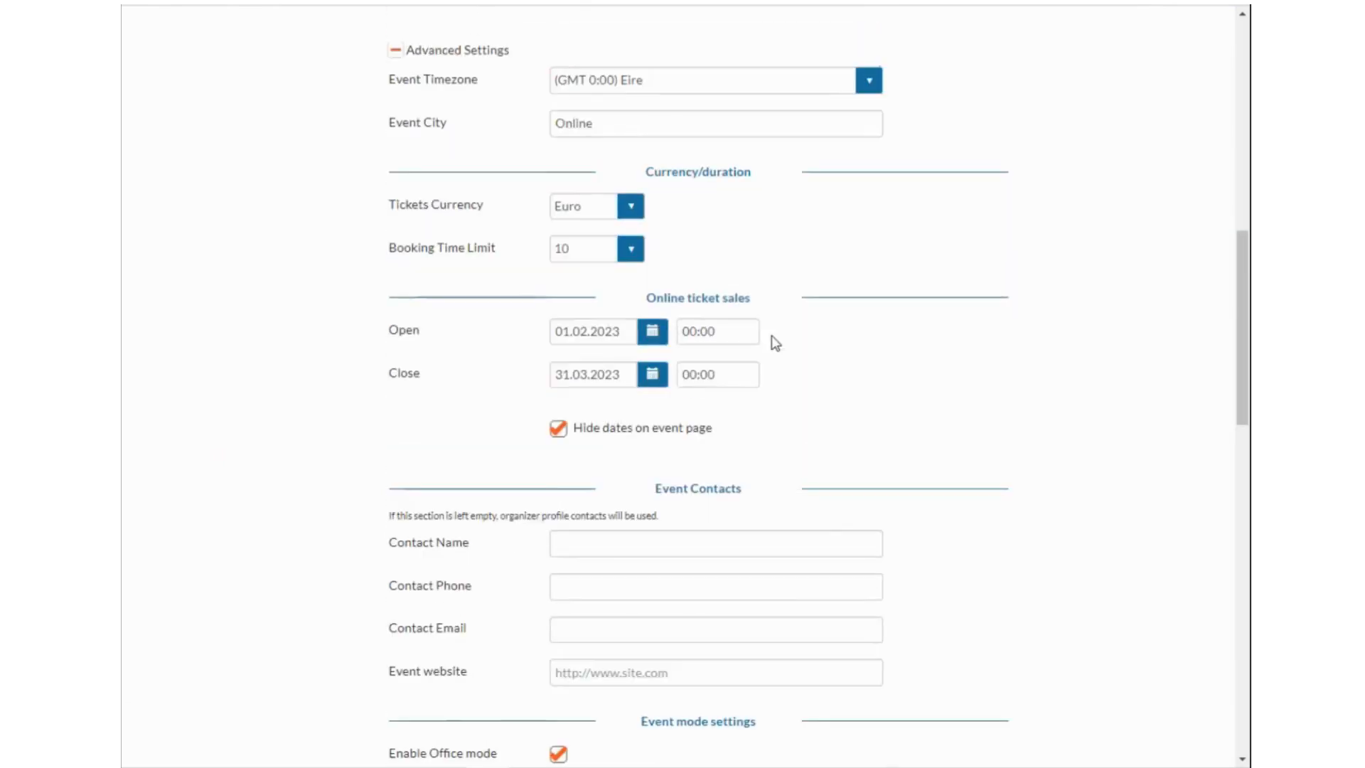
scroll(775, 343, "up", 10)
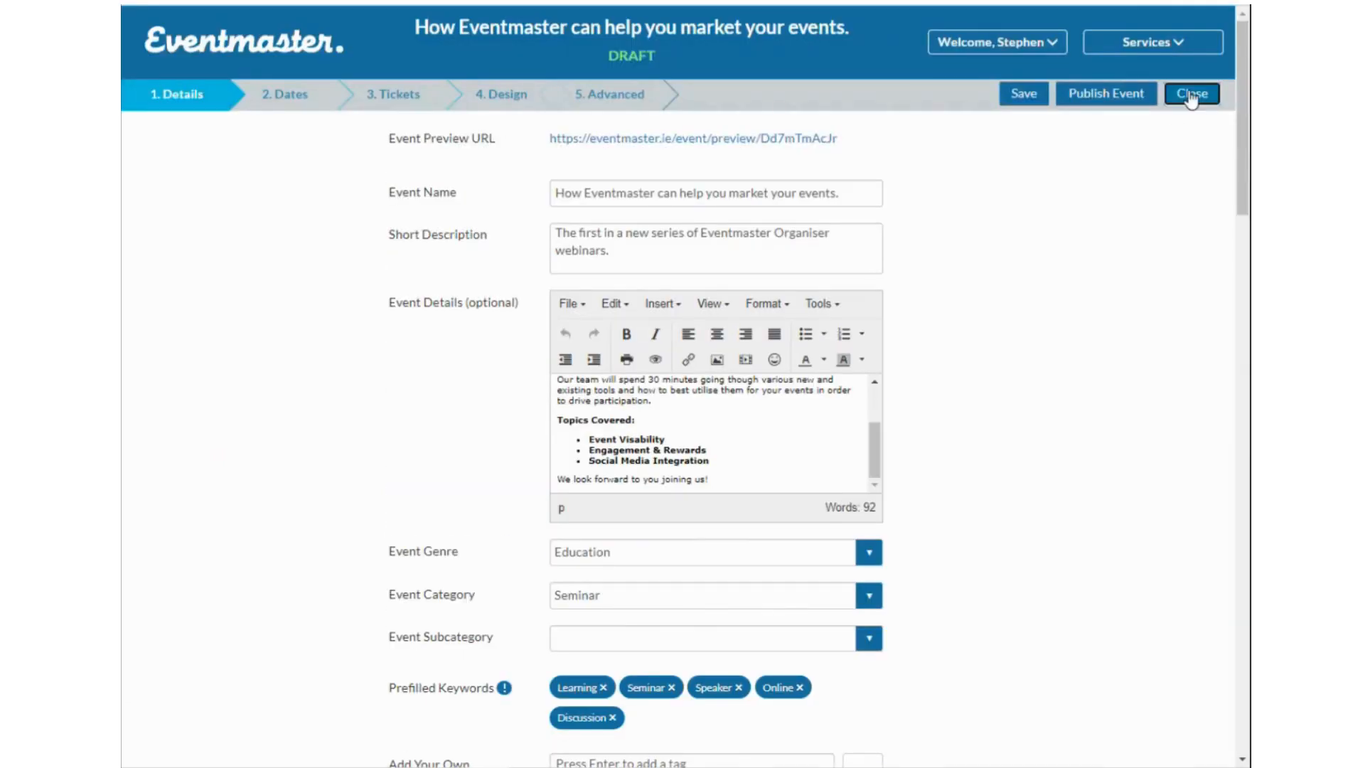
left_click(1191, 97)
left_click(518, 98)
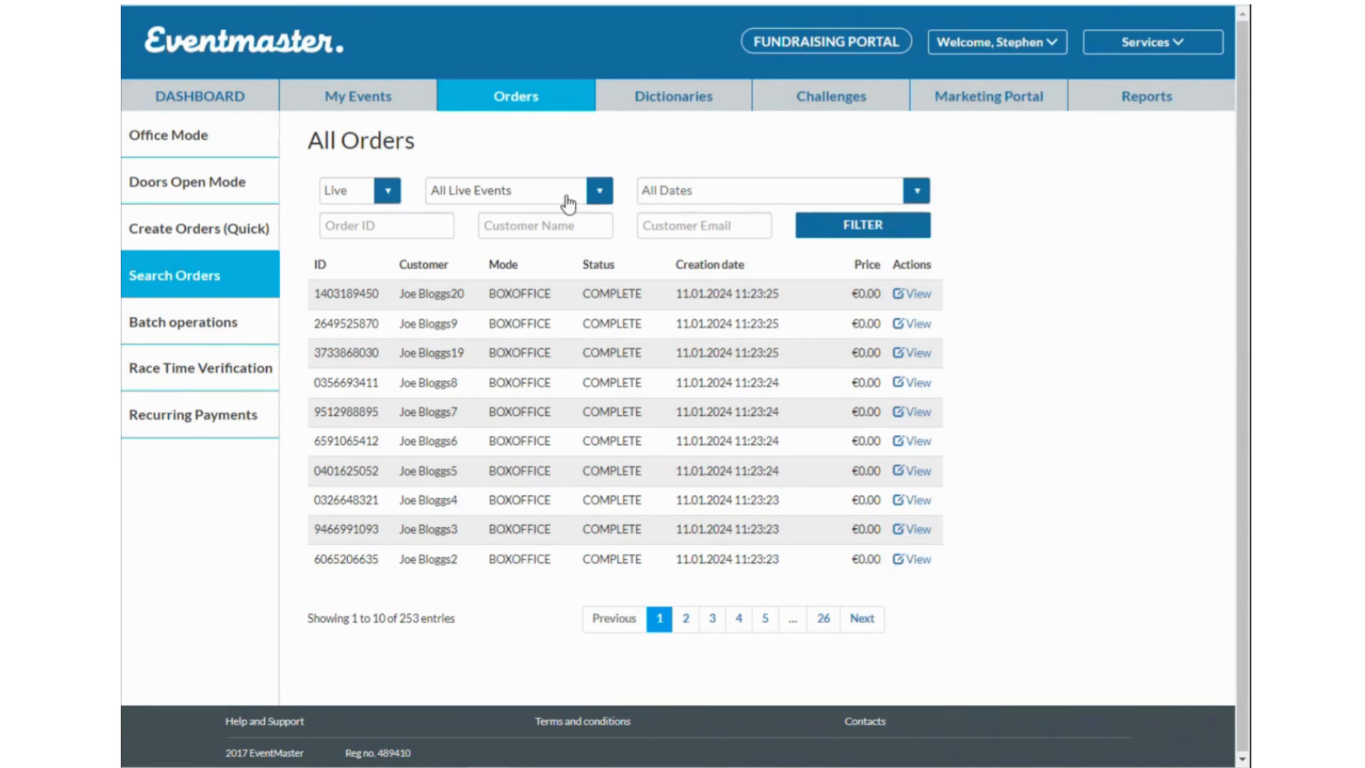
Open the All Live Events filter and close it without changing the event.
left_click(540, 196)
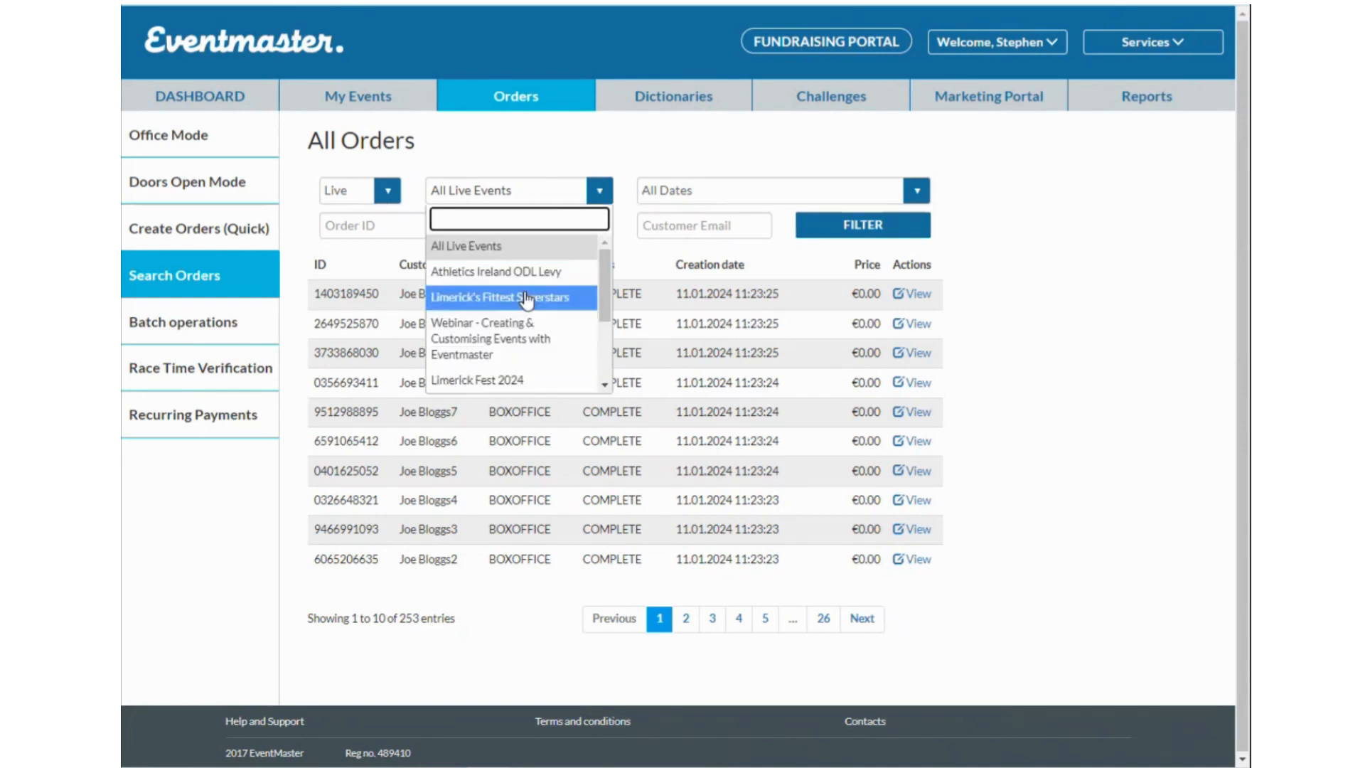
left_click(607, 155)
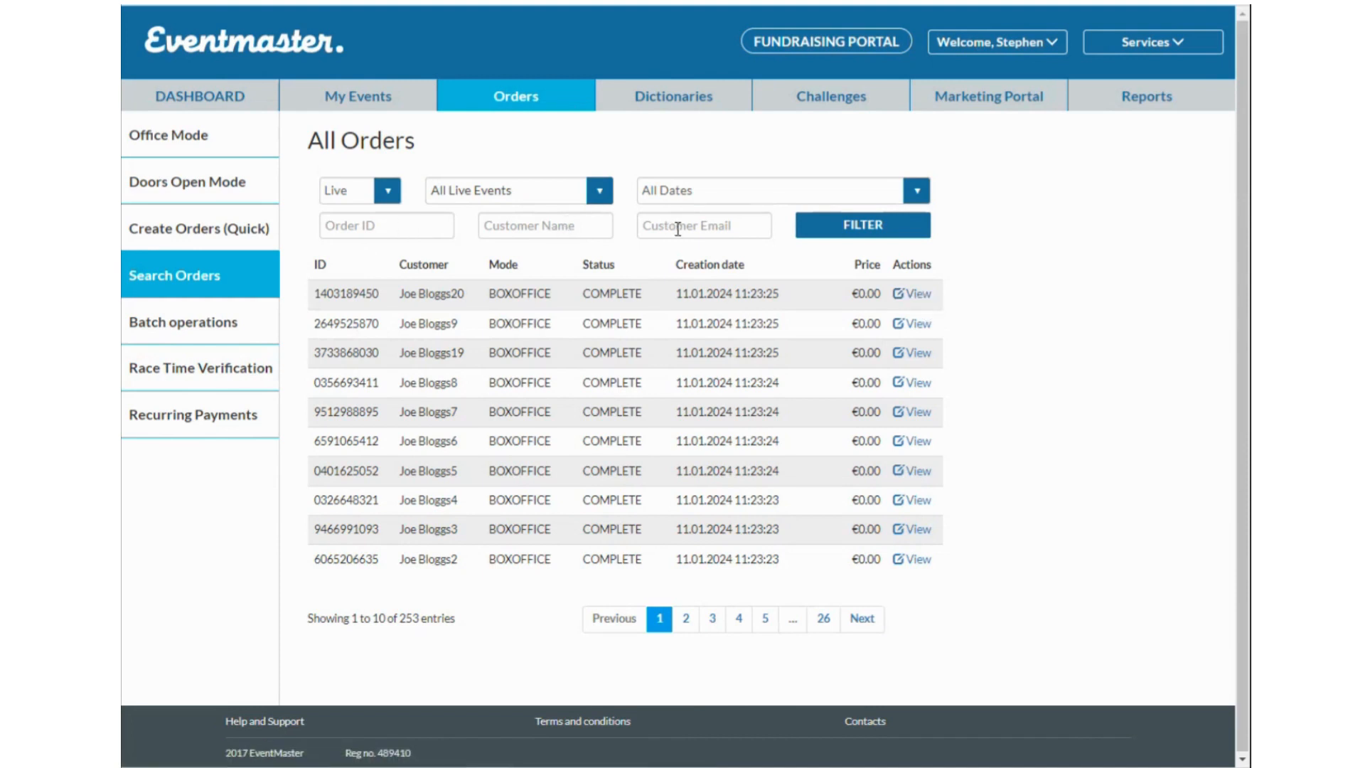
left_click(918, 295)
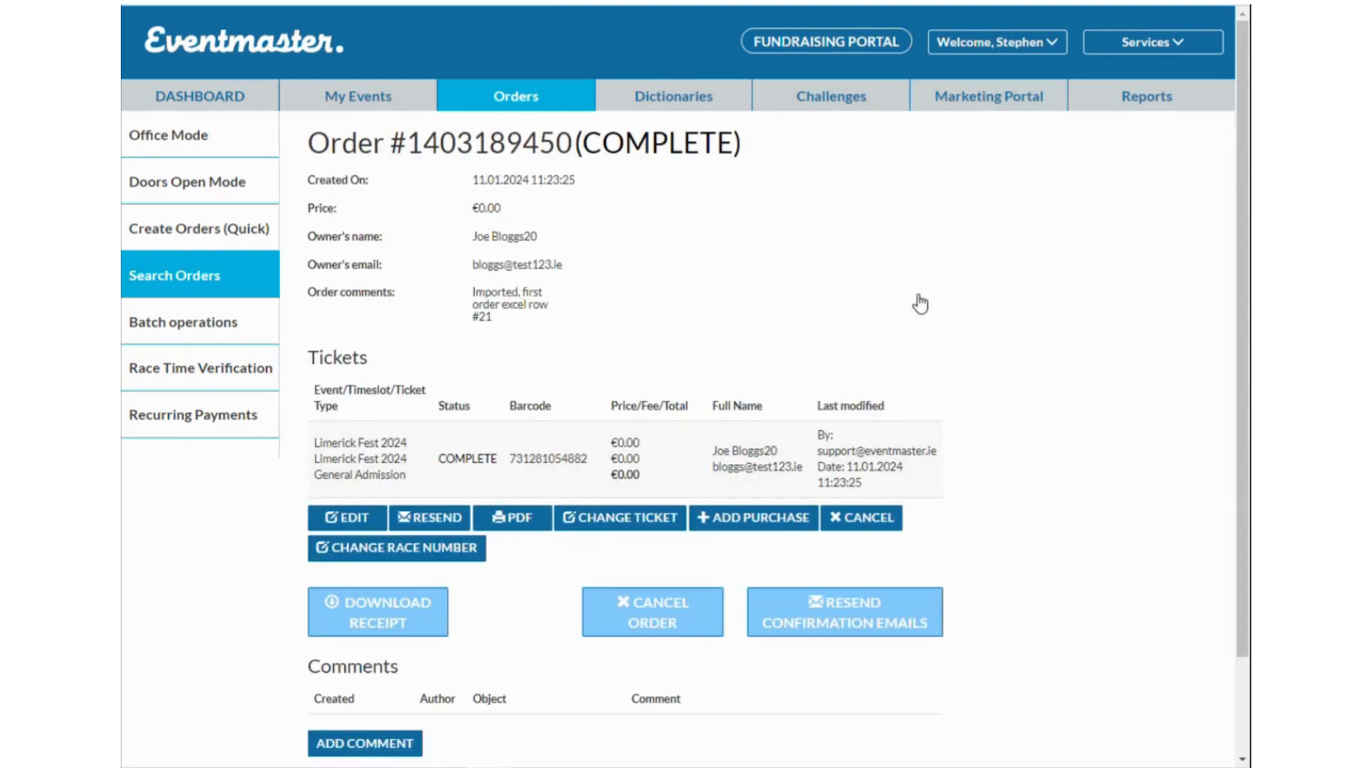
scroll(639, 284, "down", 1)
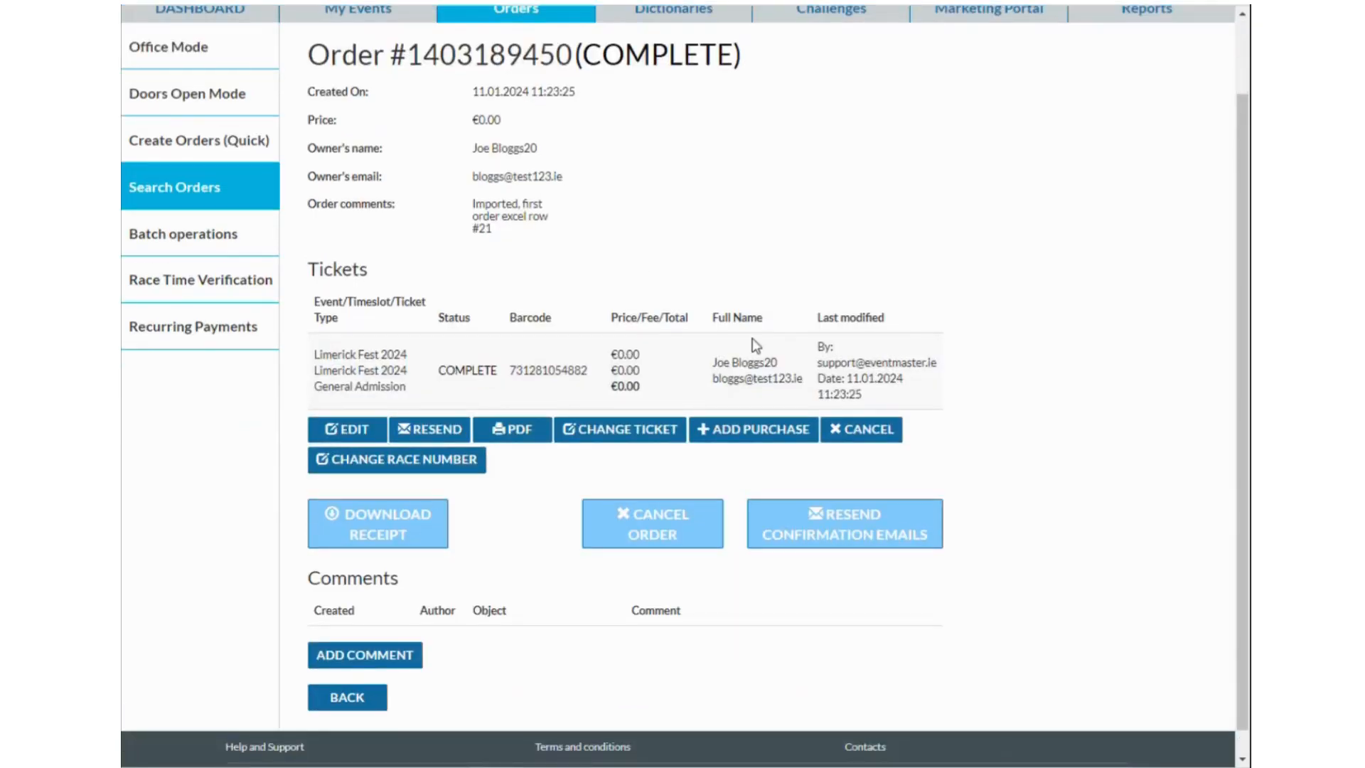
left_click(363, 433)
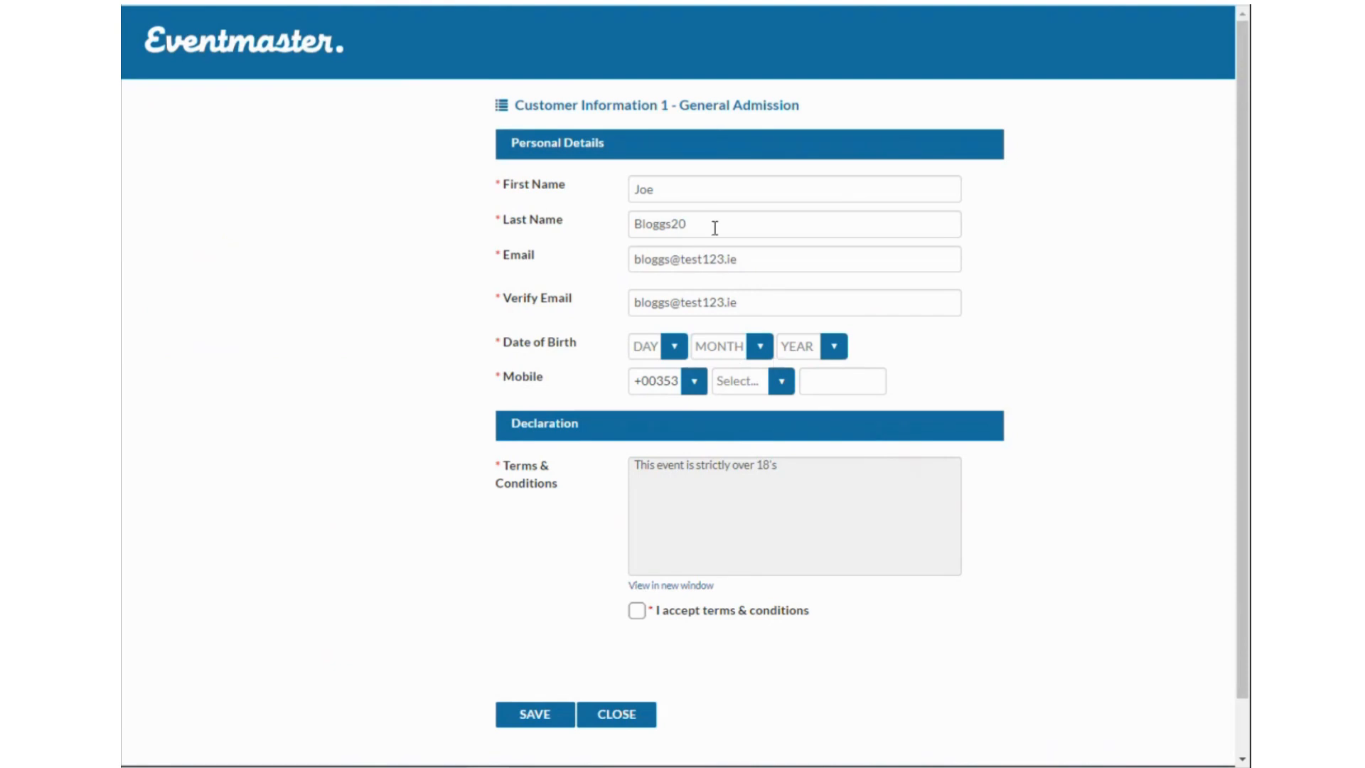
left_click(624, 715)
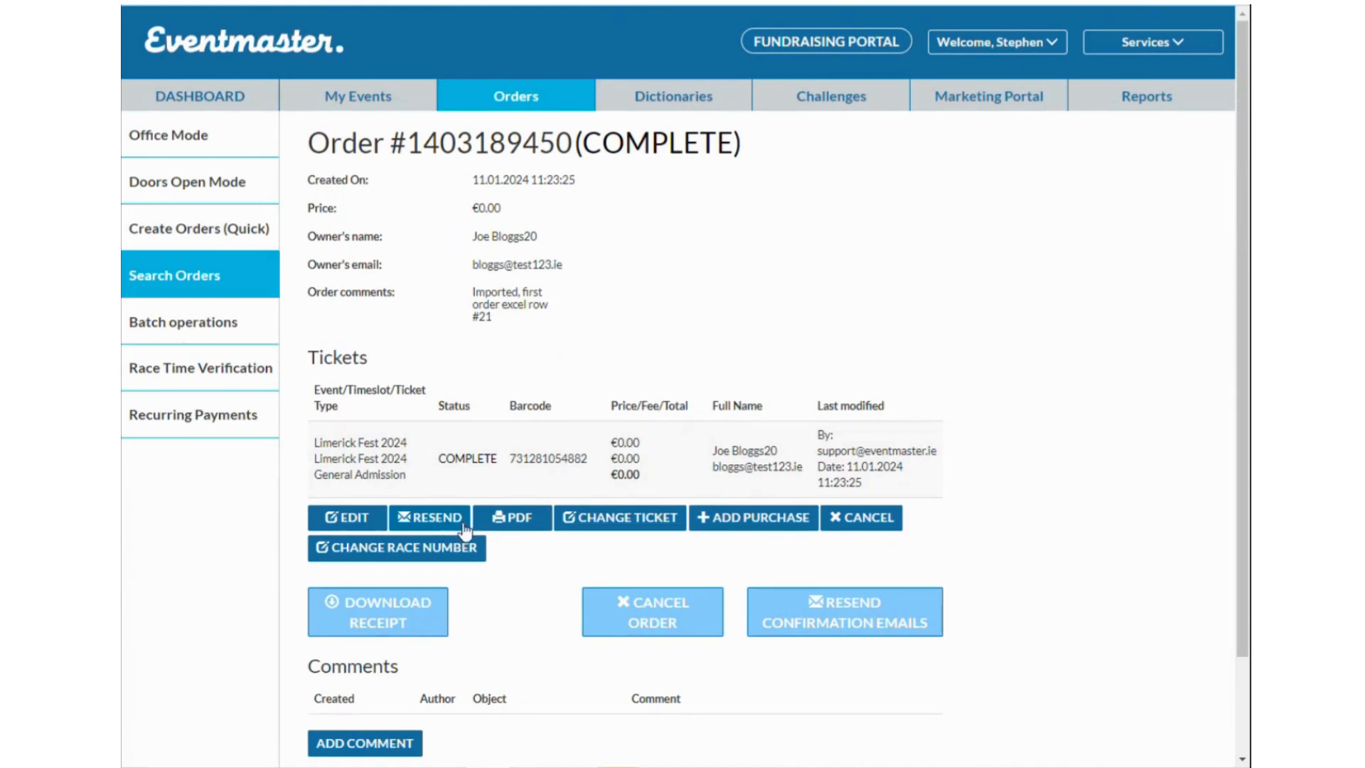
left_click(522, 529)
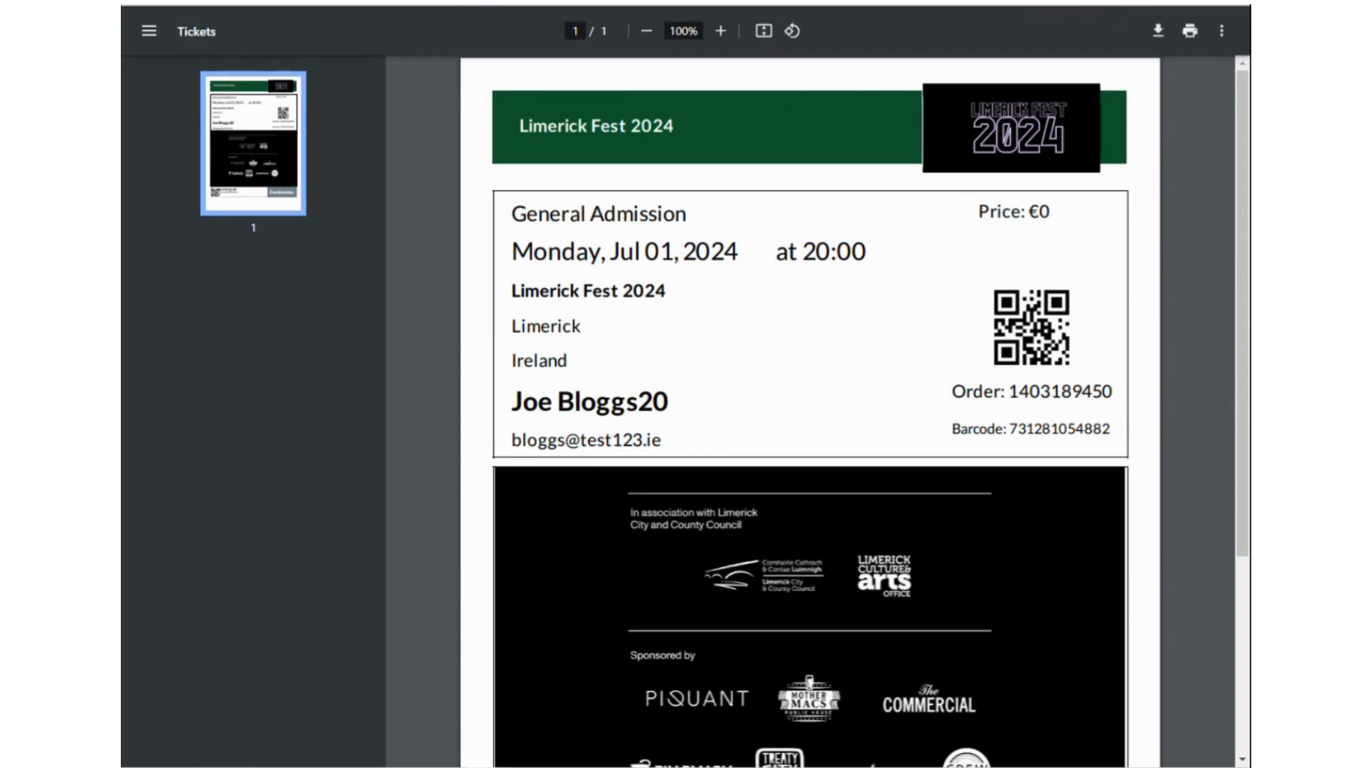
key("ctrl+w")
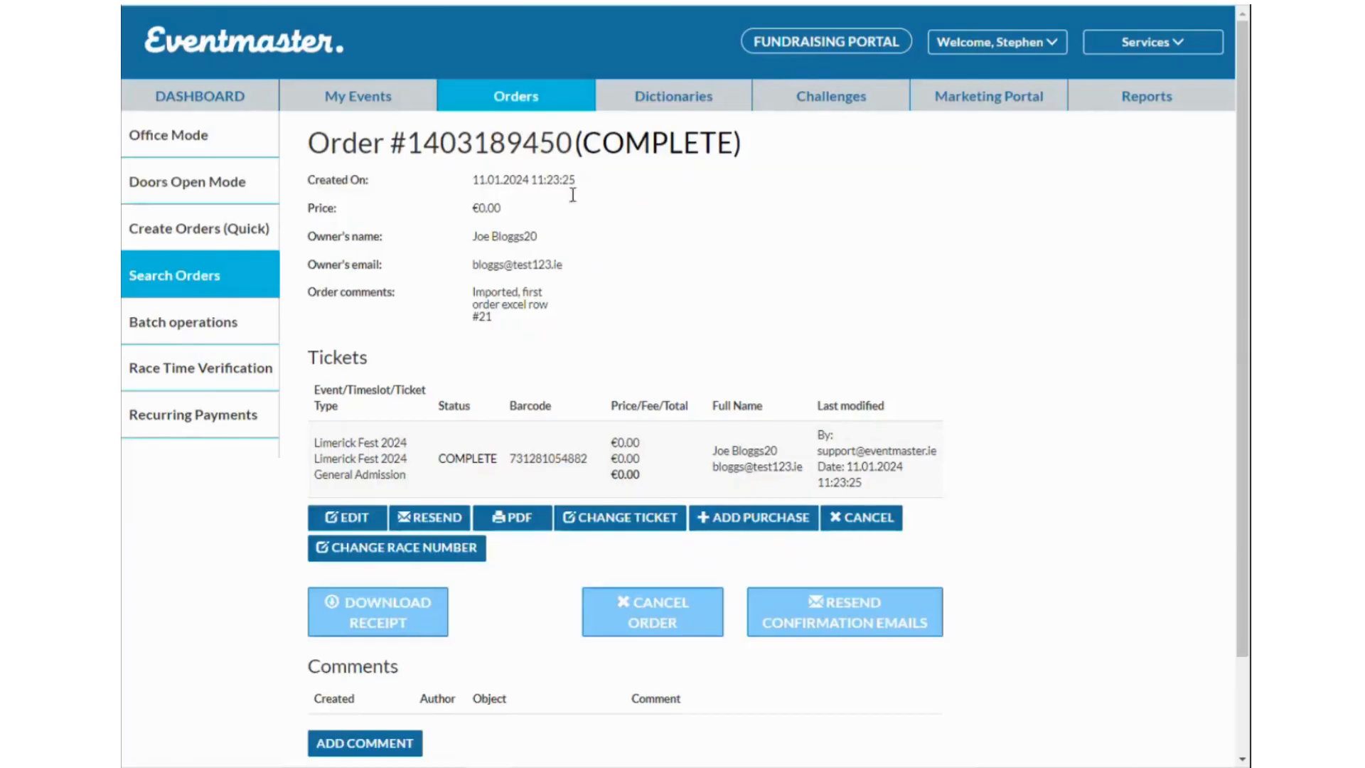
Open the ticket's Change Ticket options, try Change Event, then return to Ticket Edit.
left_click(649, 526)
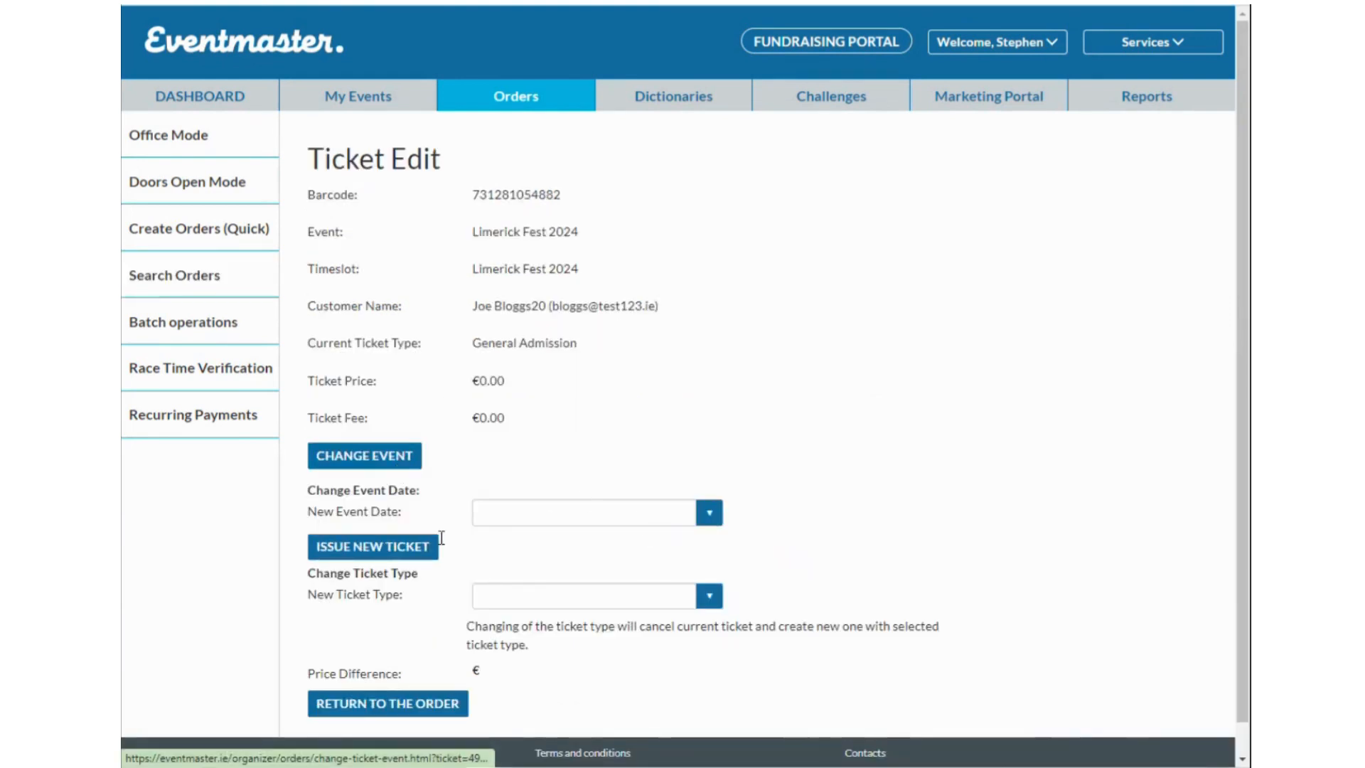
scroll(588, 600, "down", 1)
left_click(381, 428)
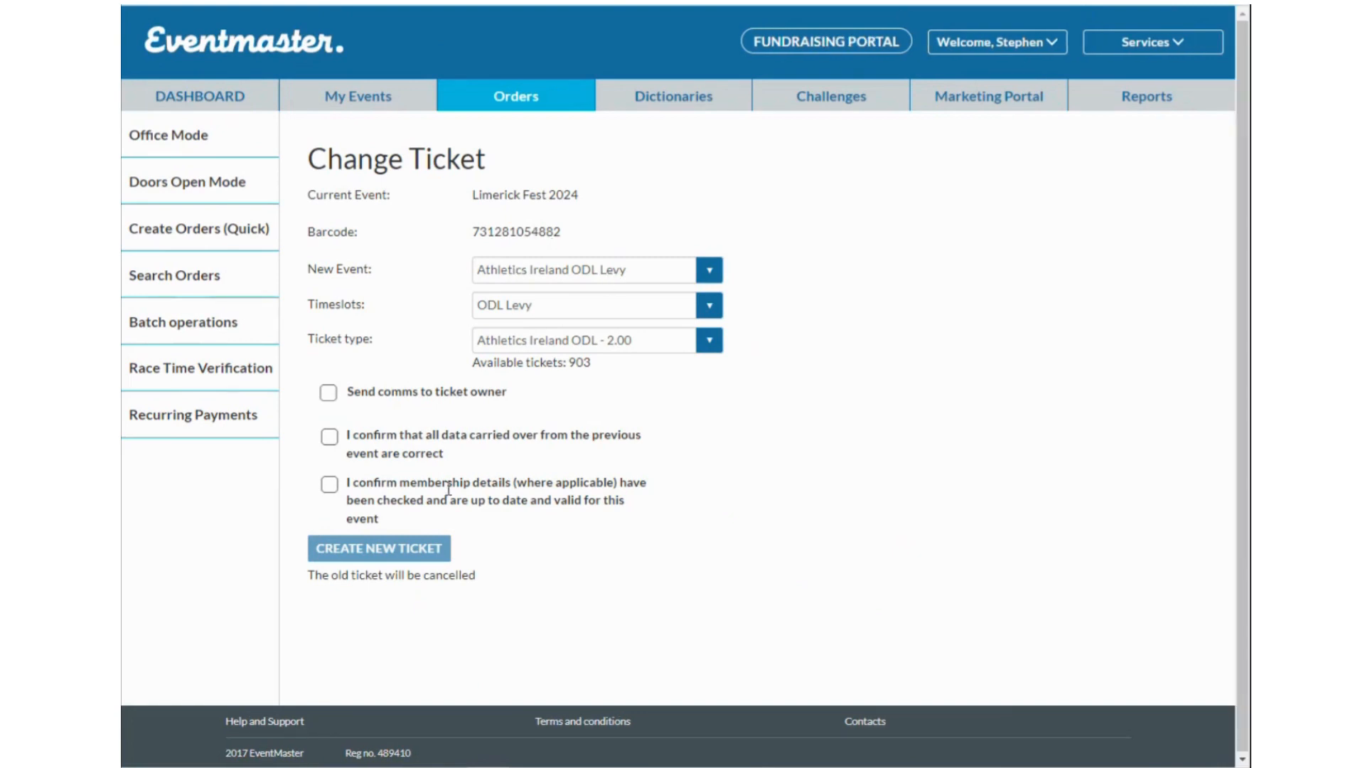
key("alt+Left")
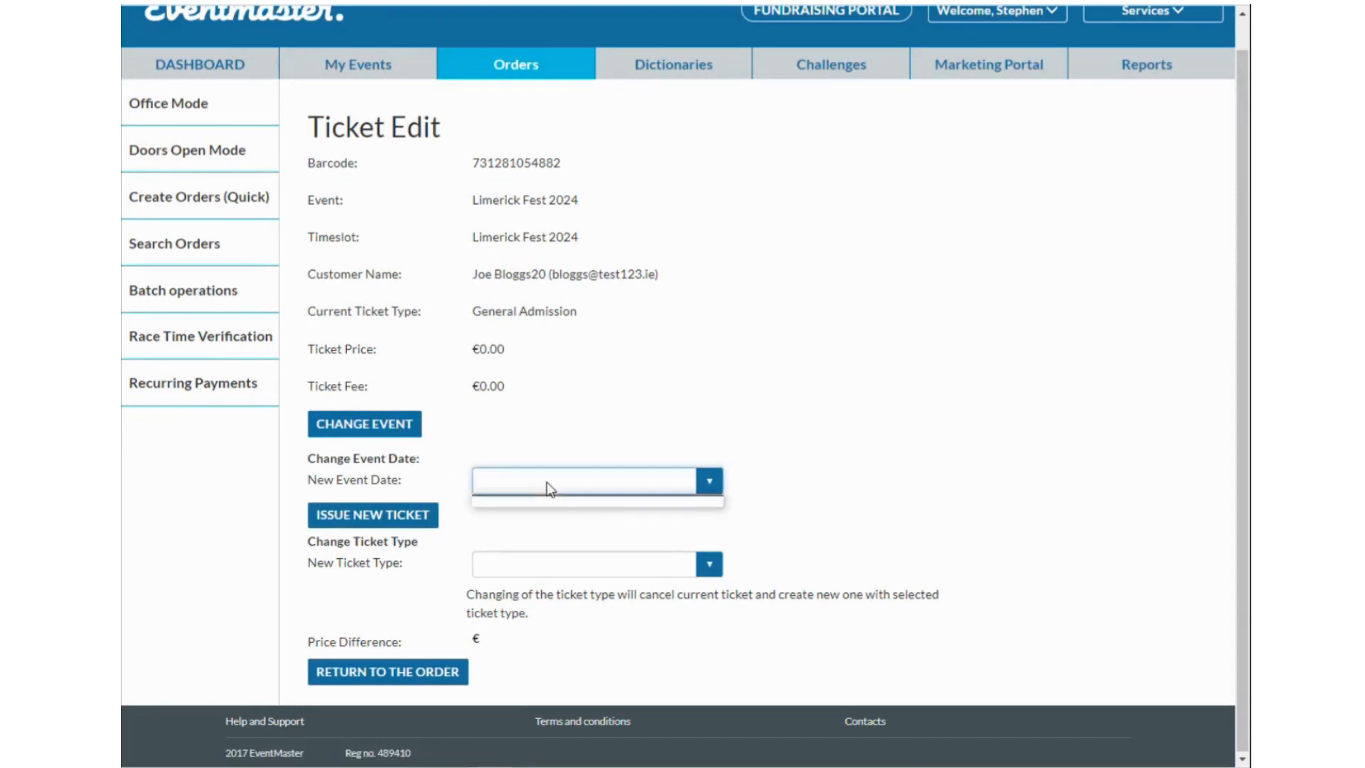
Check the empty New Ticket Type list and inspect the Price Difference value.
left_click(617, 556)
left_click(830, 523)
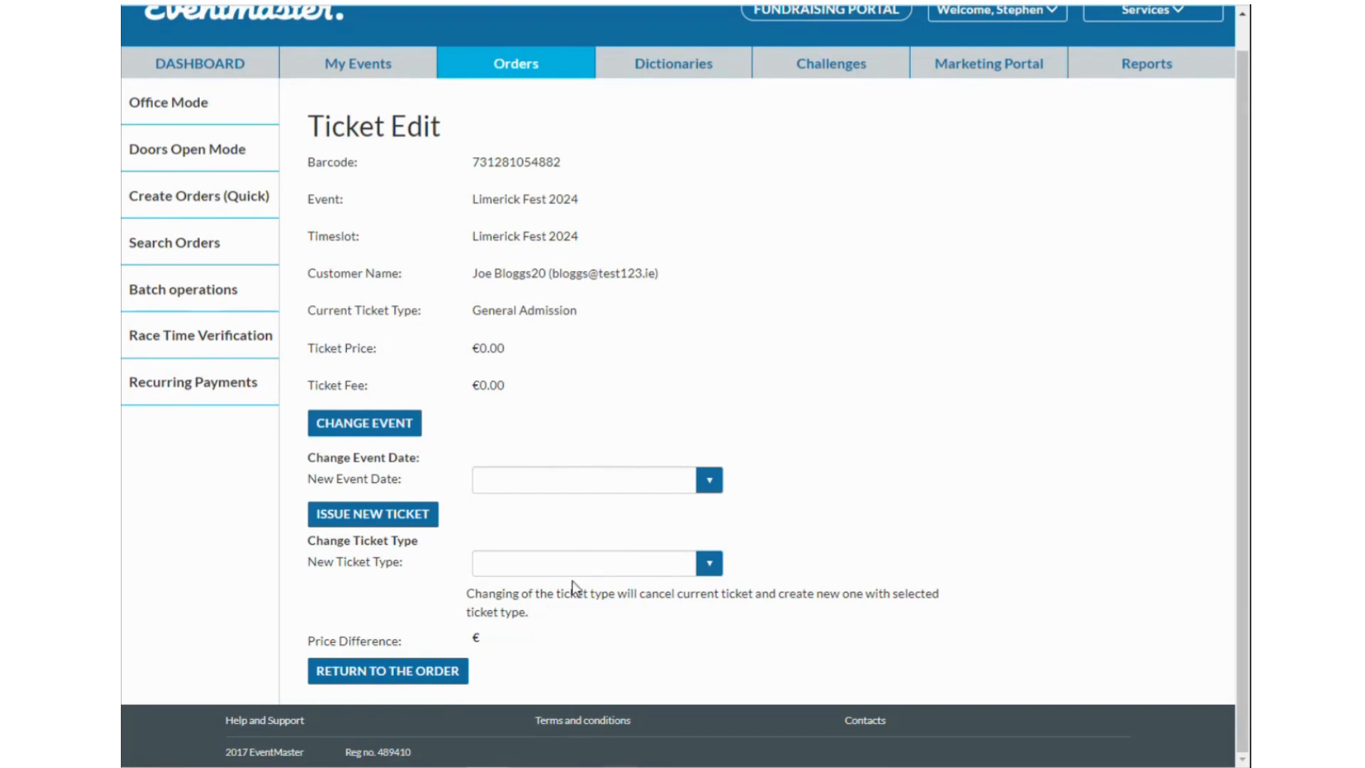
left_click(582, 565)
left_click_drag(540, 628, 286, 631)
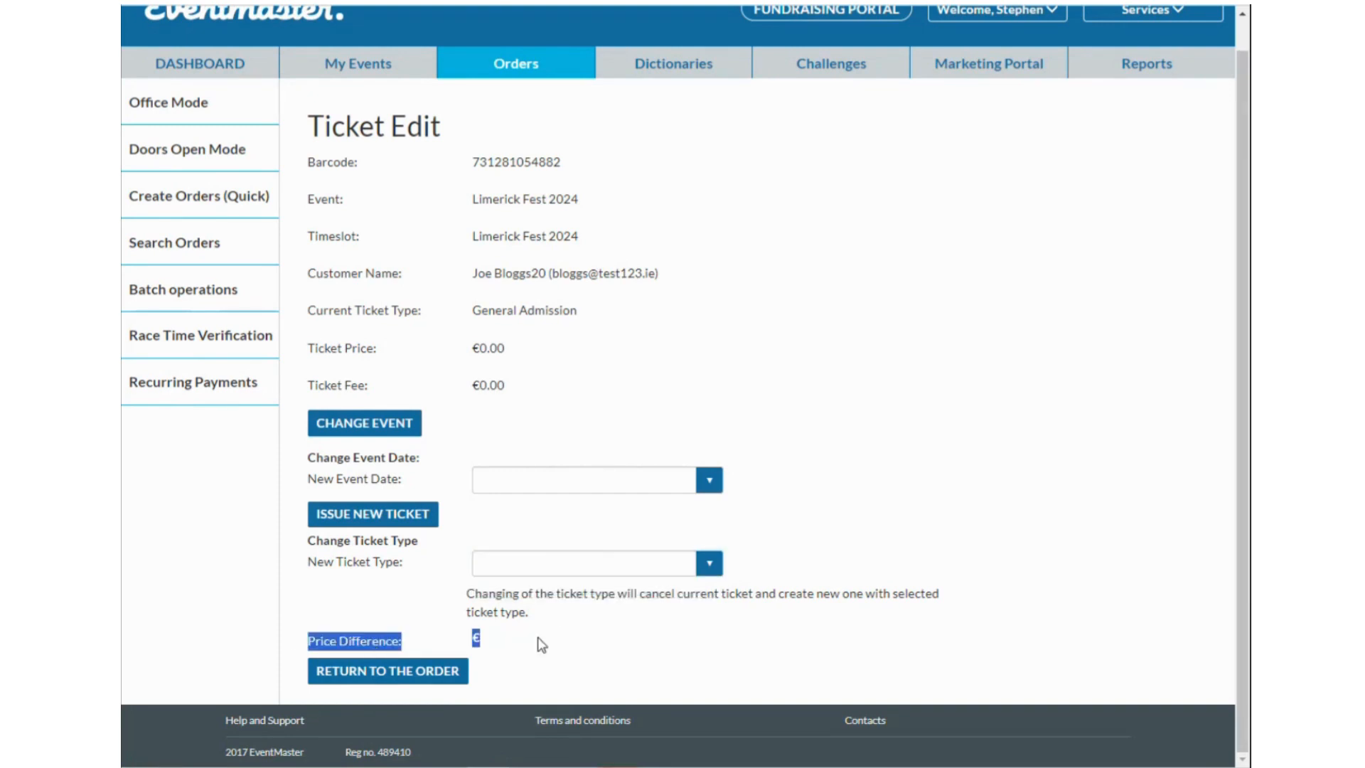
left_click(504, 648)
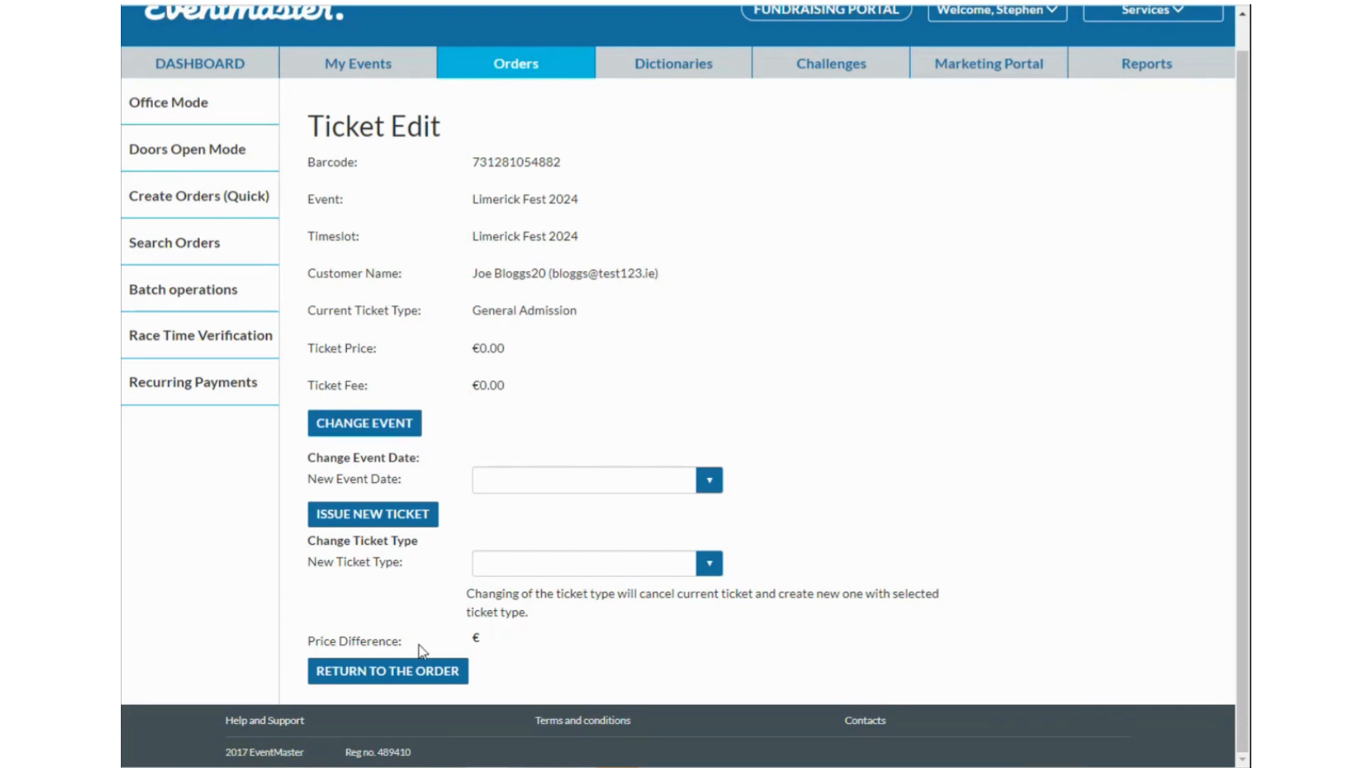
Add one LF24 T-Shirt (€15.00 + €1.05 fee) with no donation, paid by card.
left_click(425, 675)
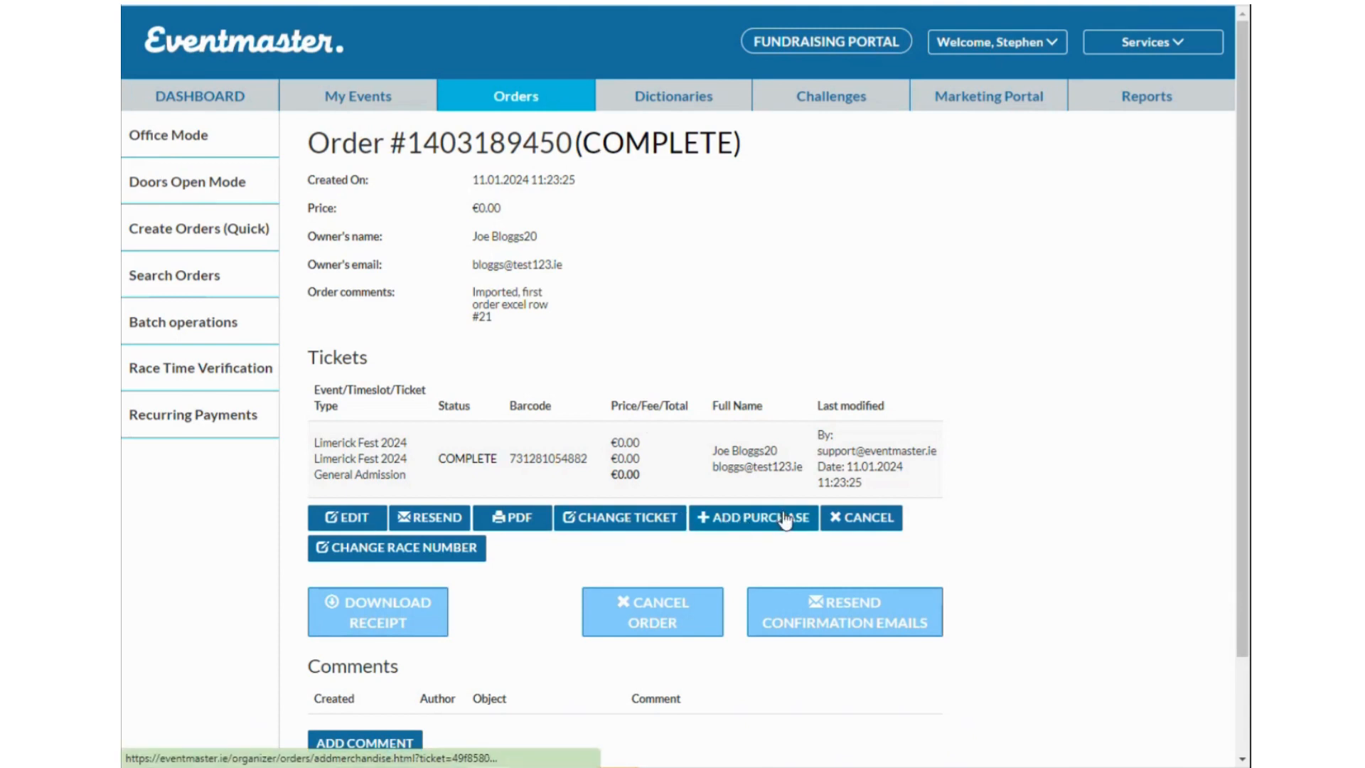
left_click(746, 526)
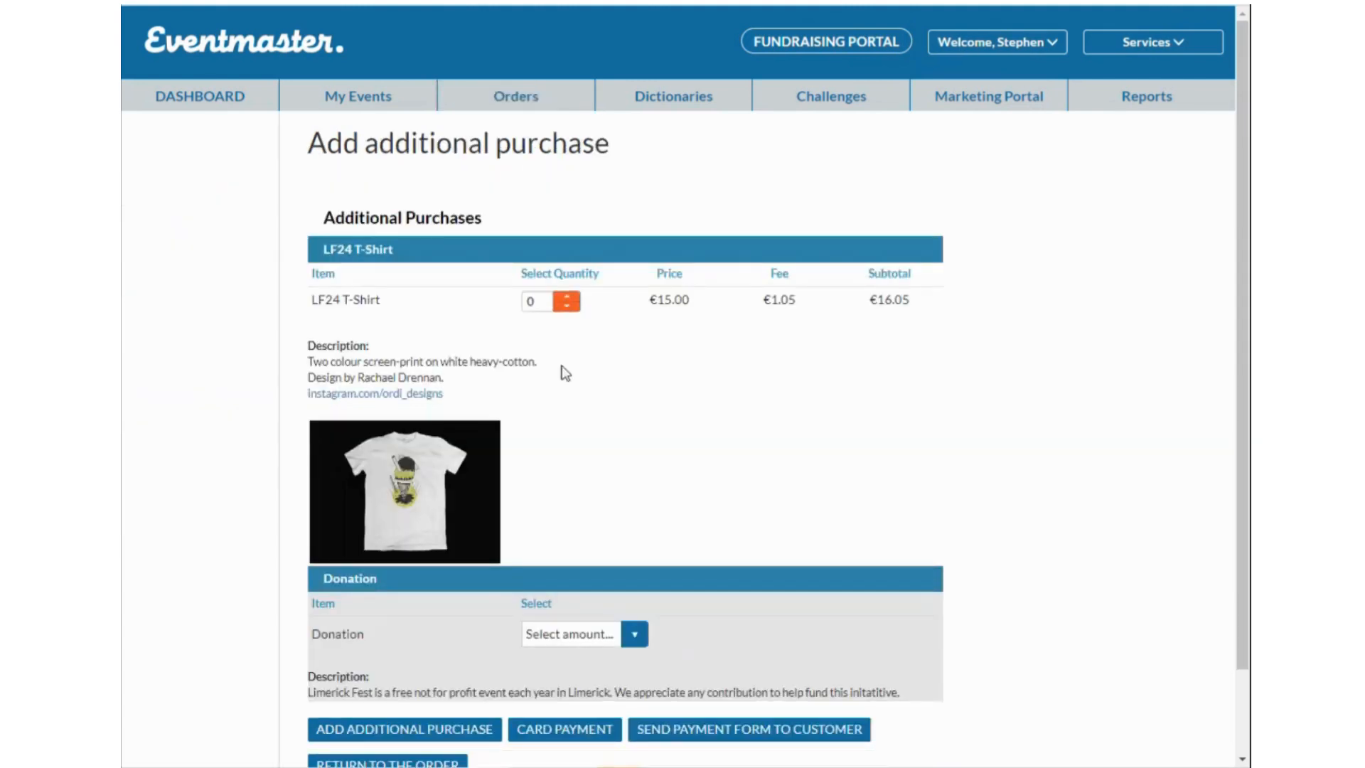
scroll(619, 497, "down", 2)
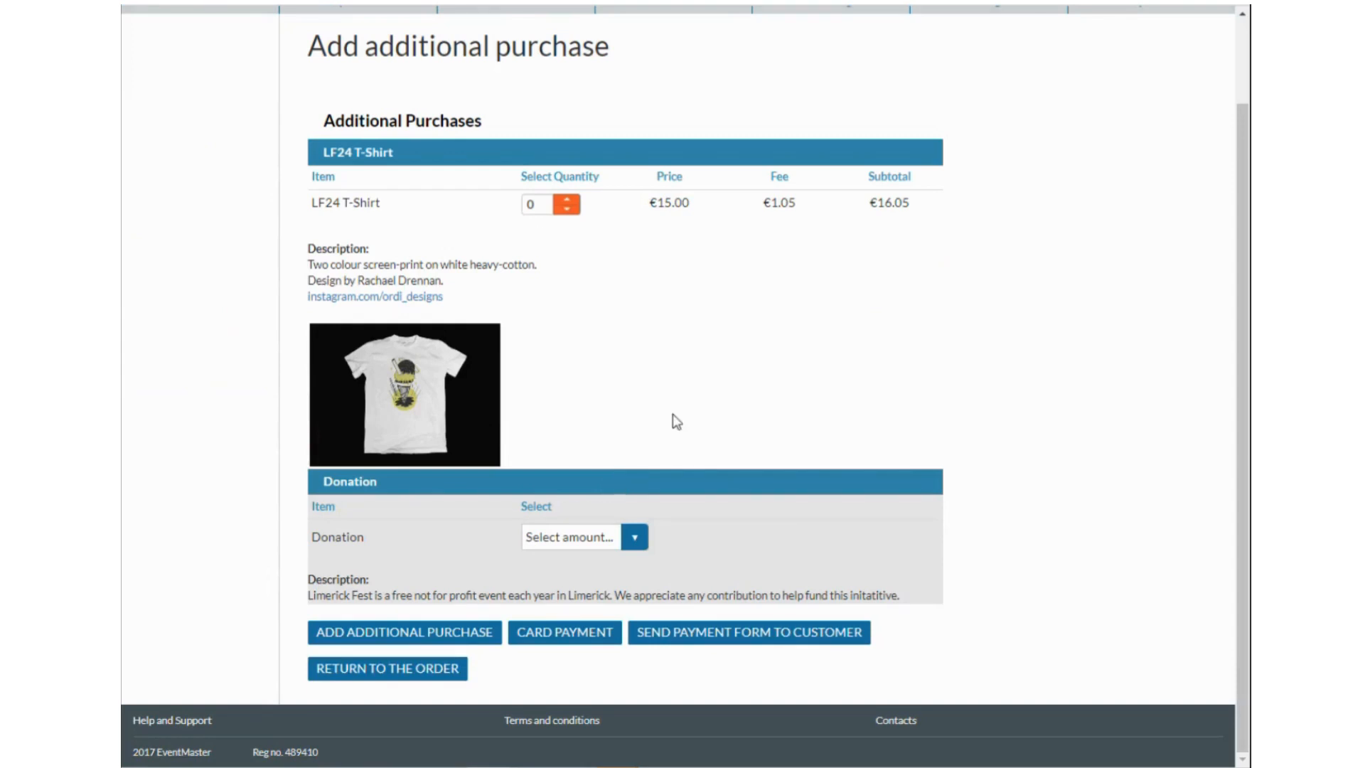
left_click(566, 200)
left_click(635, 538)
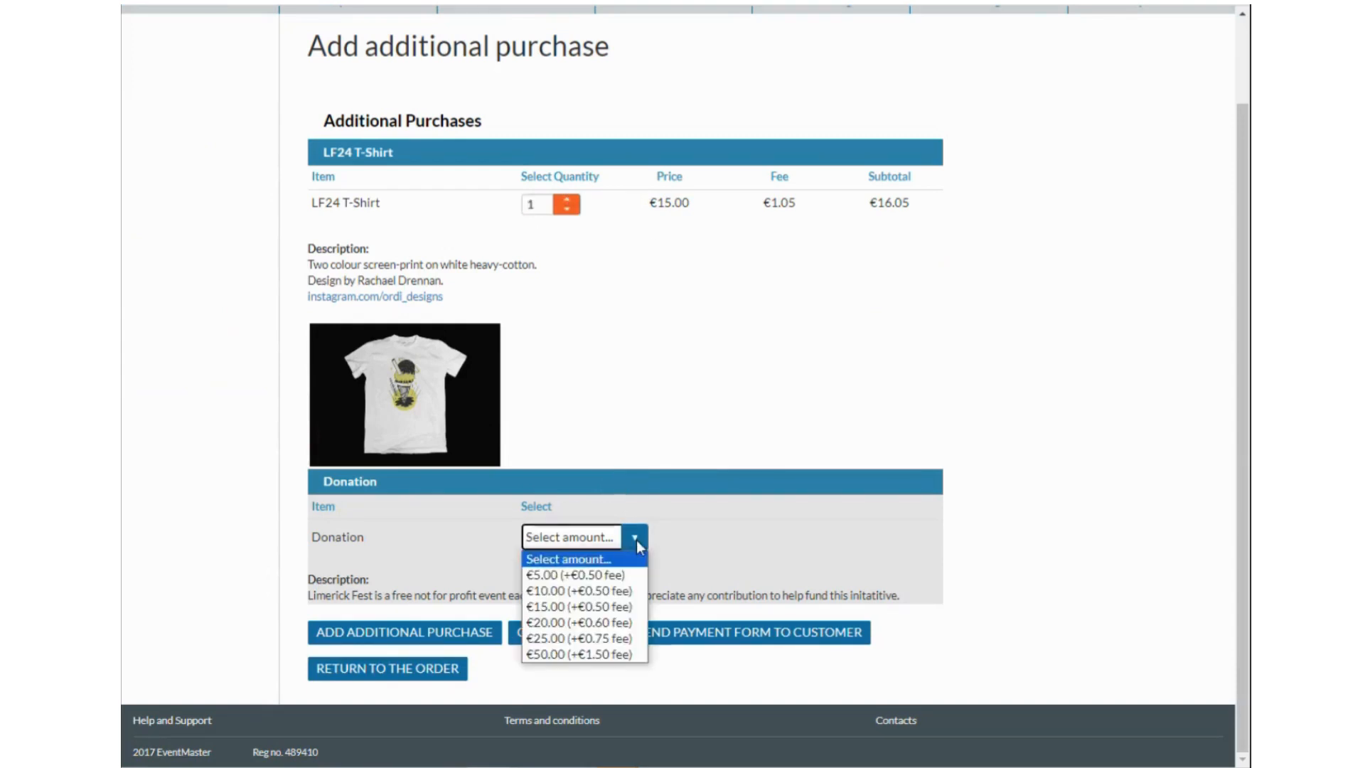
left_click(682, 544)
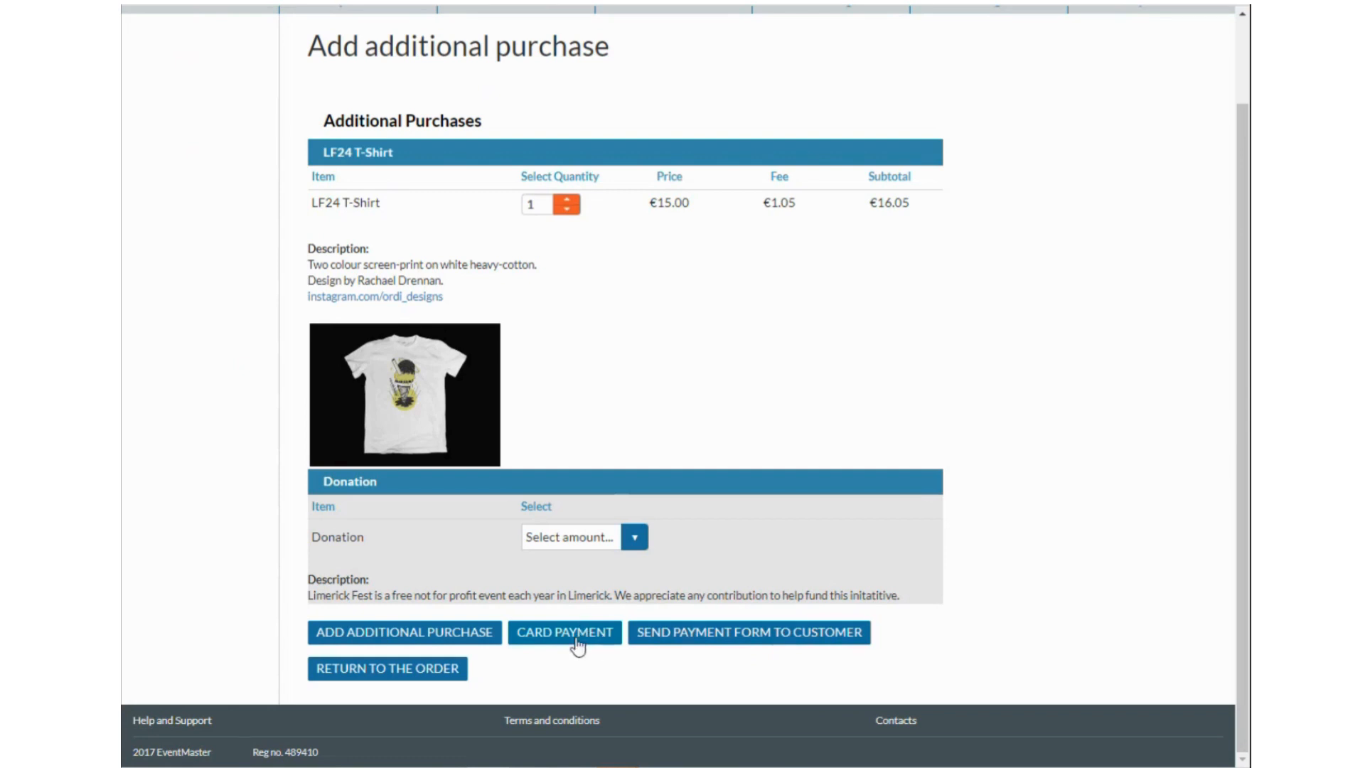
left_click(439, 633)
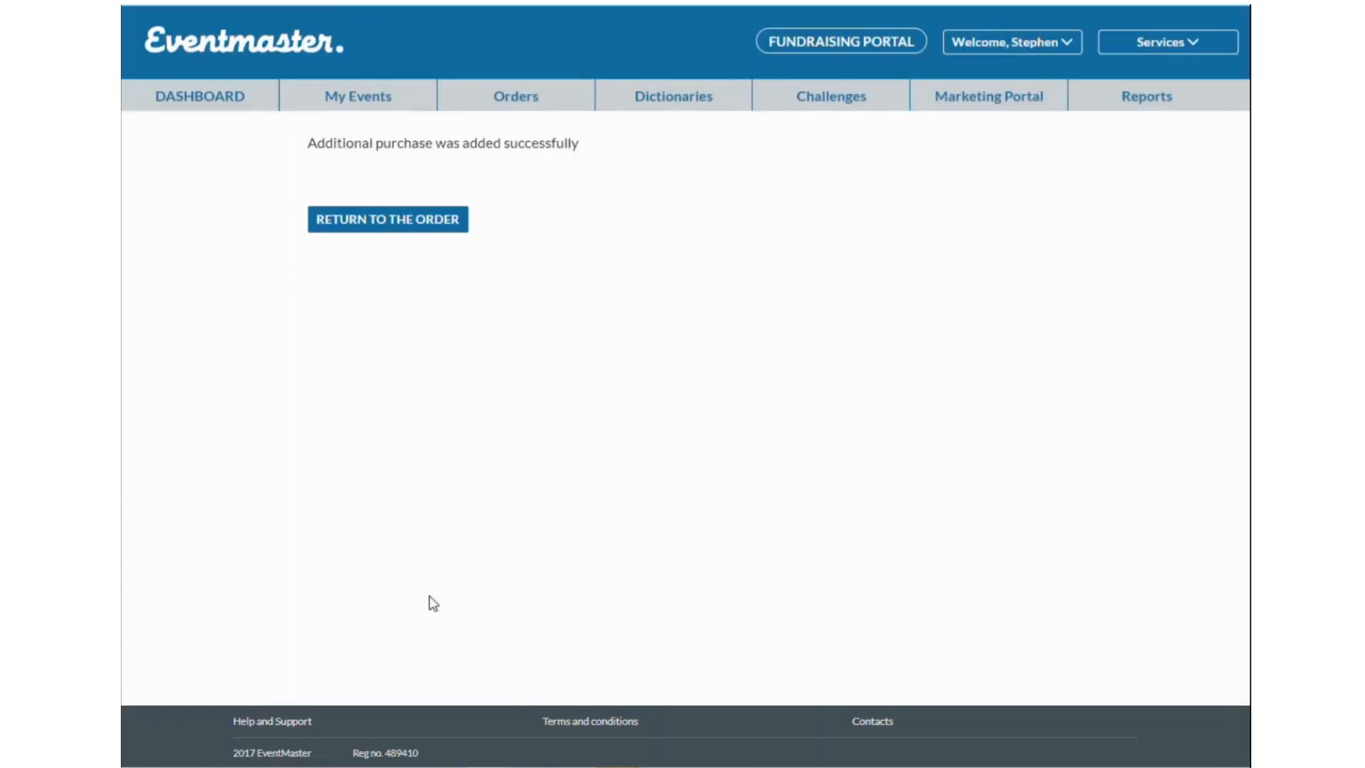
left_click(411, 235)
Begin cancelling the order, then abandon it so the order stays COMPLETE.
scroll(698, 390, "down", 4)
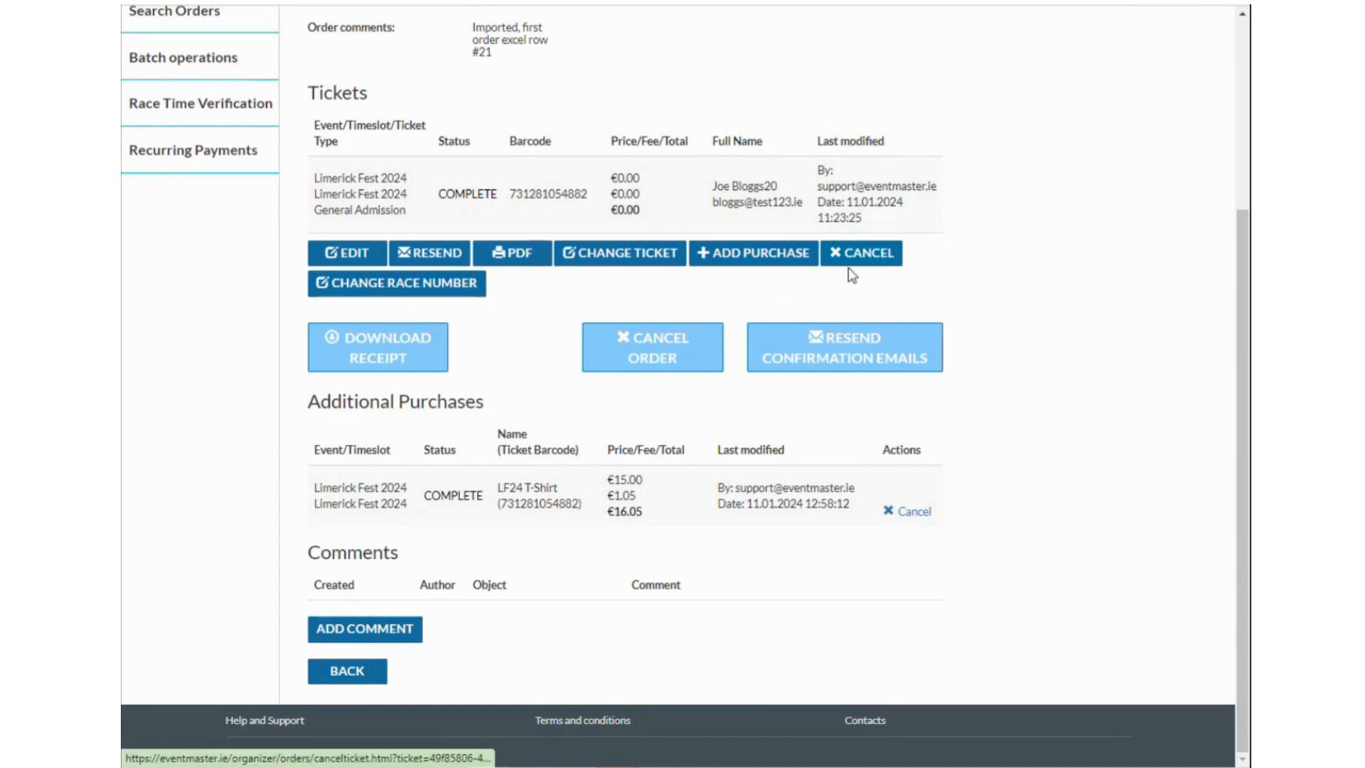
scroll(825, 362, "up", 3)
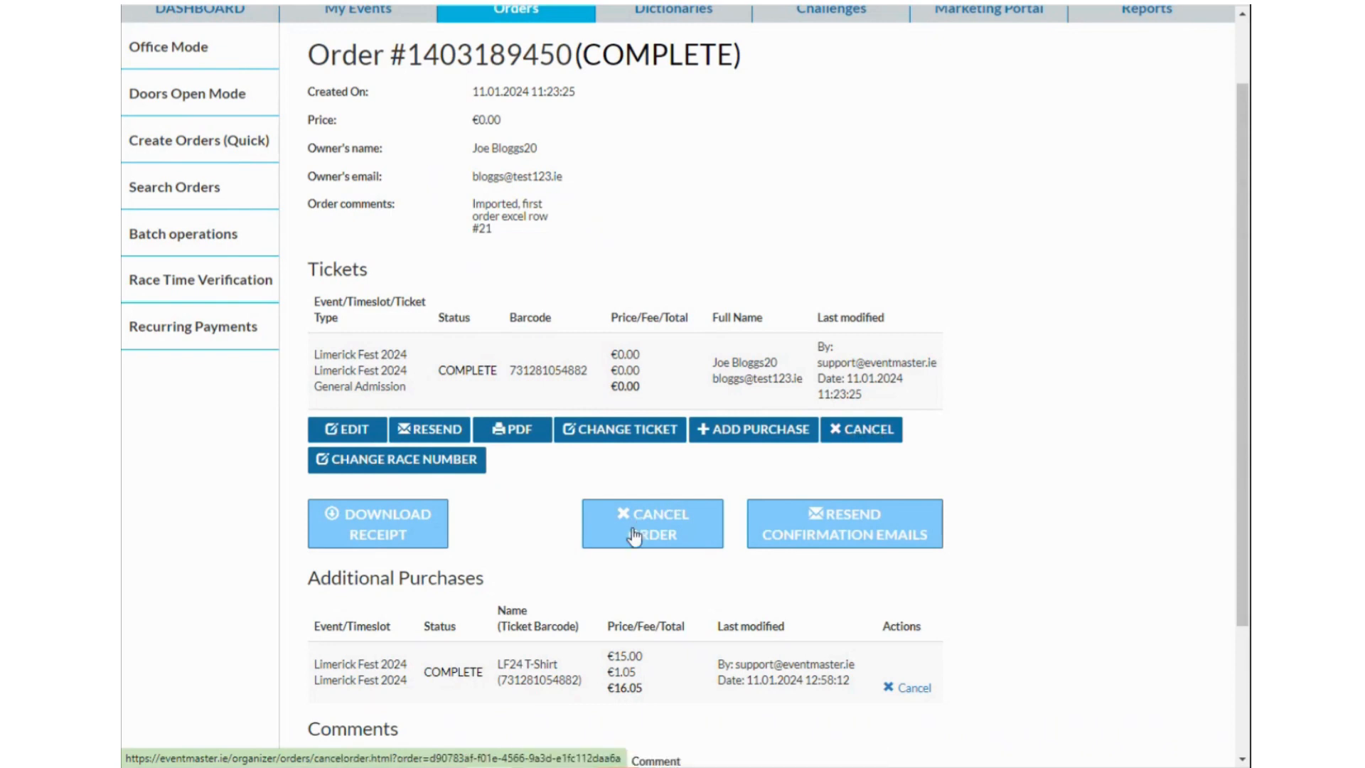
left_click(668, 533)
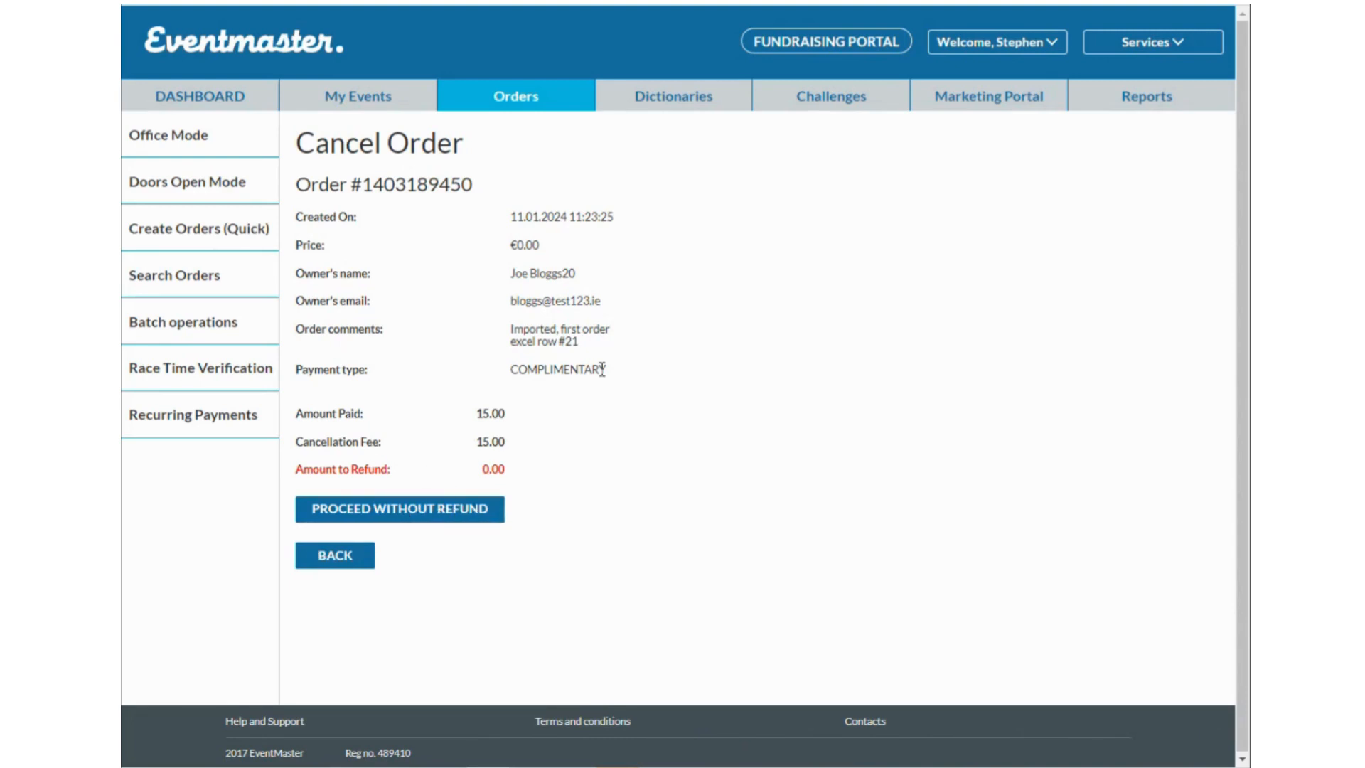
left_click(344, 556)
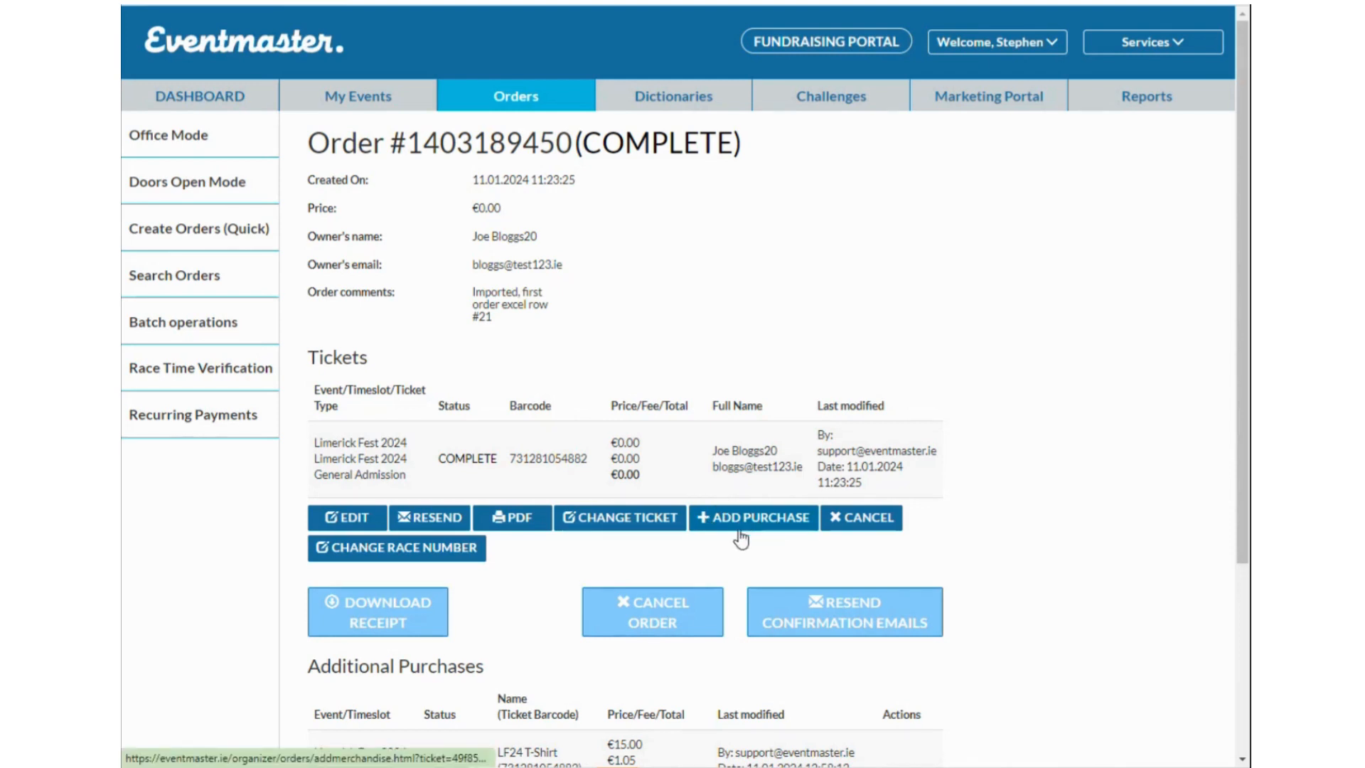
scroll(739, 540, "down", 1)
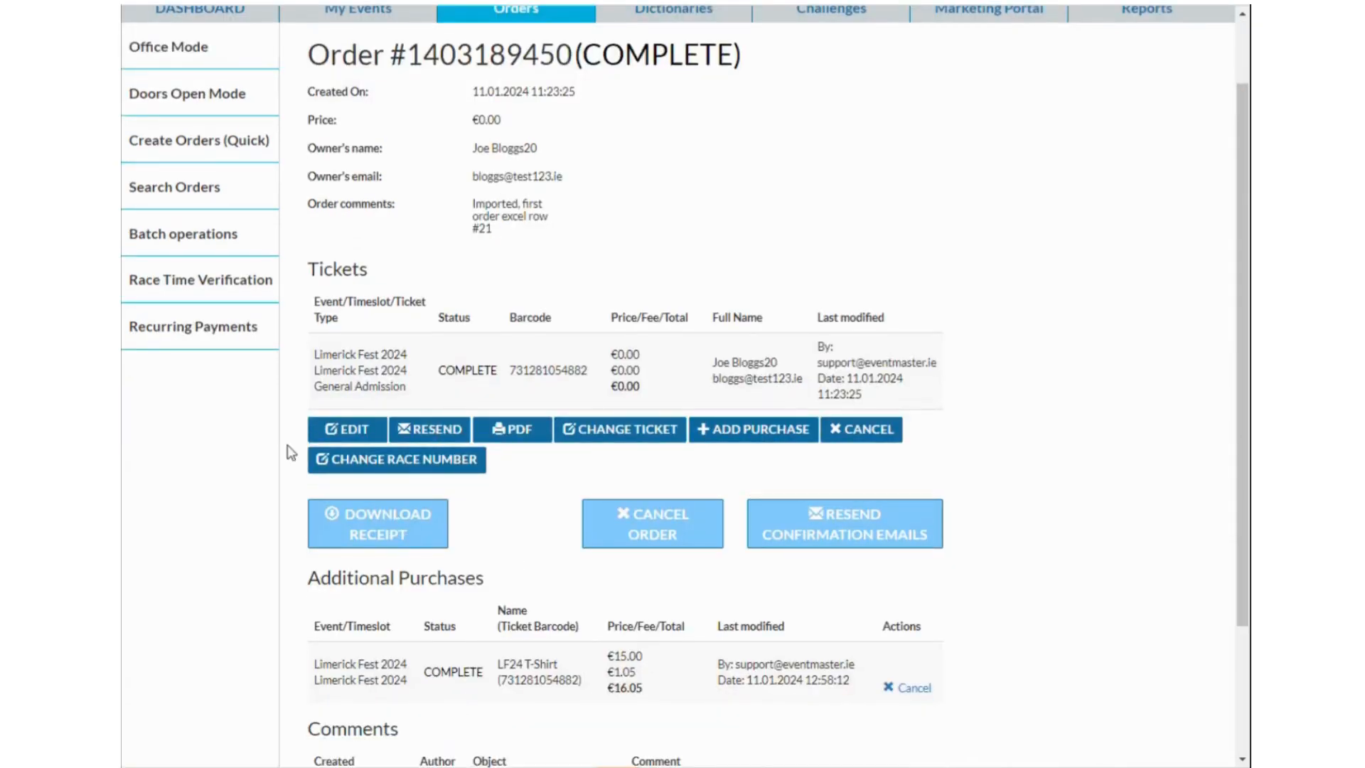
scroll(445, 479, "up", 1)
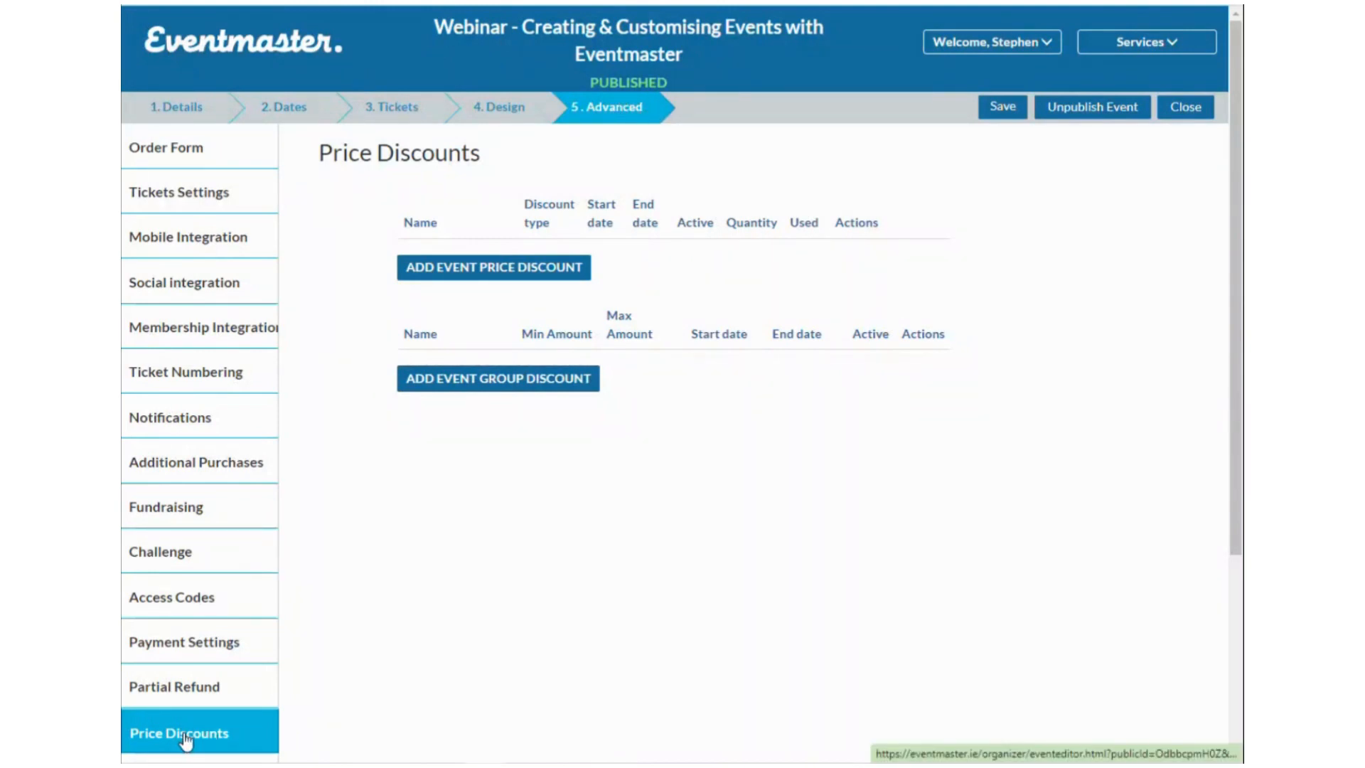
Add a new event price discount named Earlybird.
left_click(530, 273)
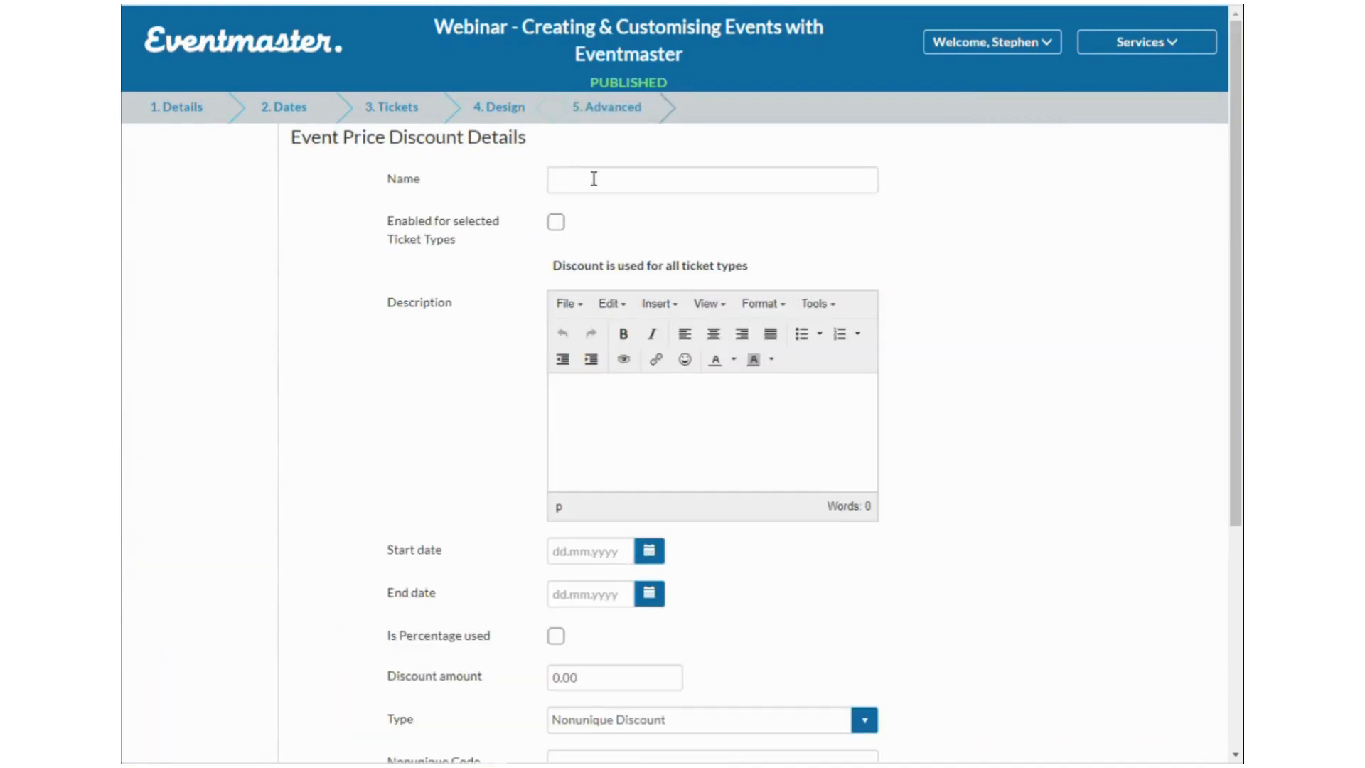
left_click(599, 181)
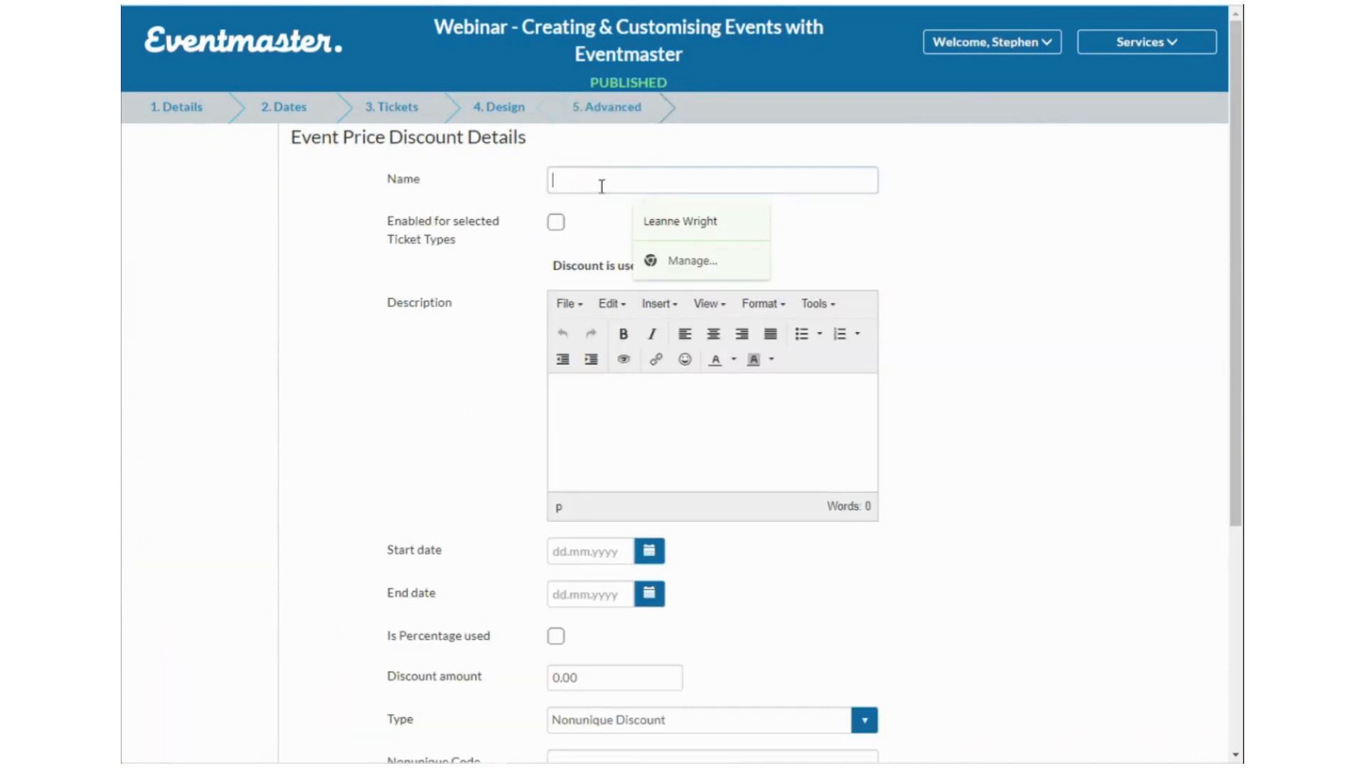
type("Early")
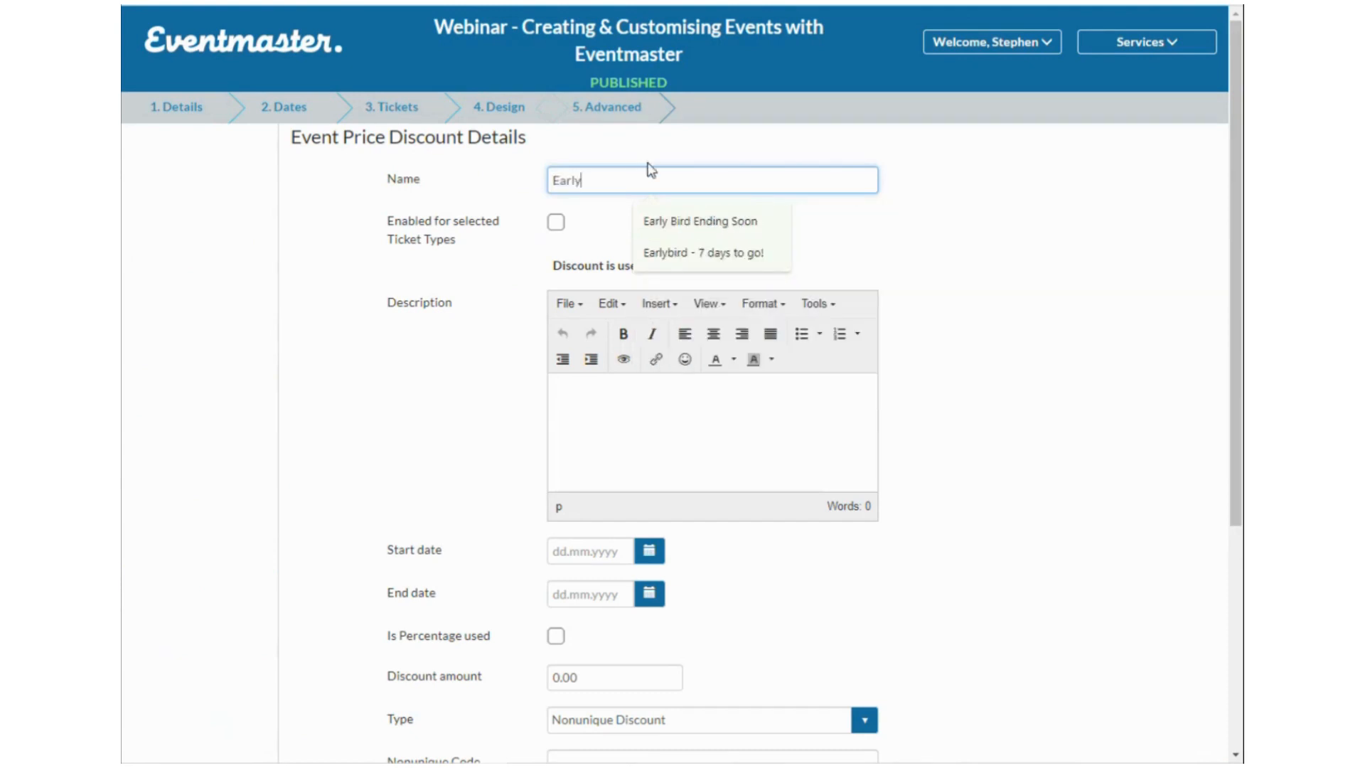
left_click(1004, 201)
left_click(623, 178)
type("bird")
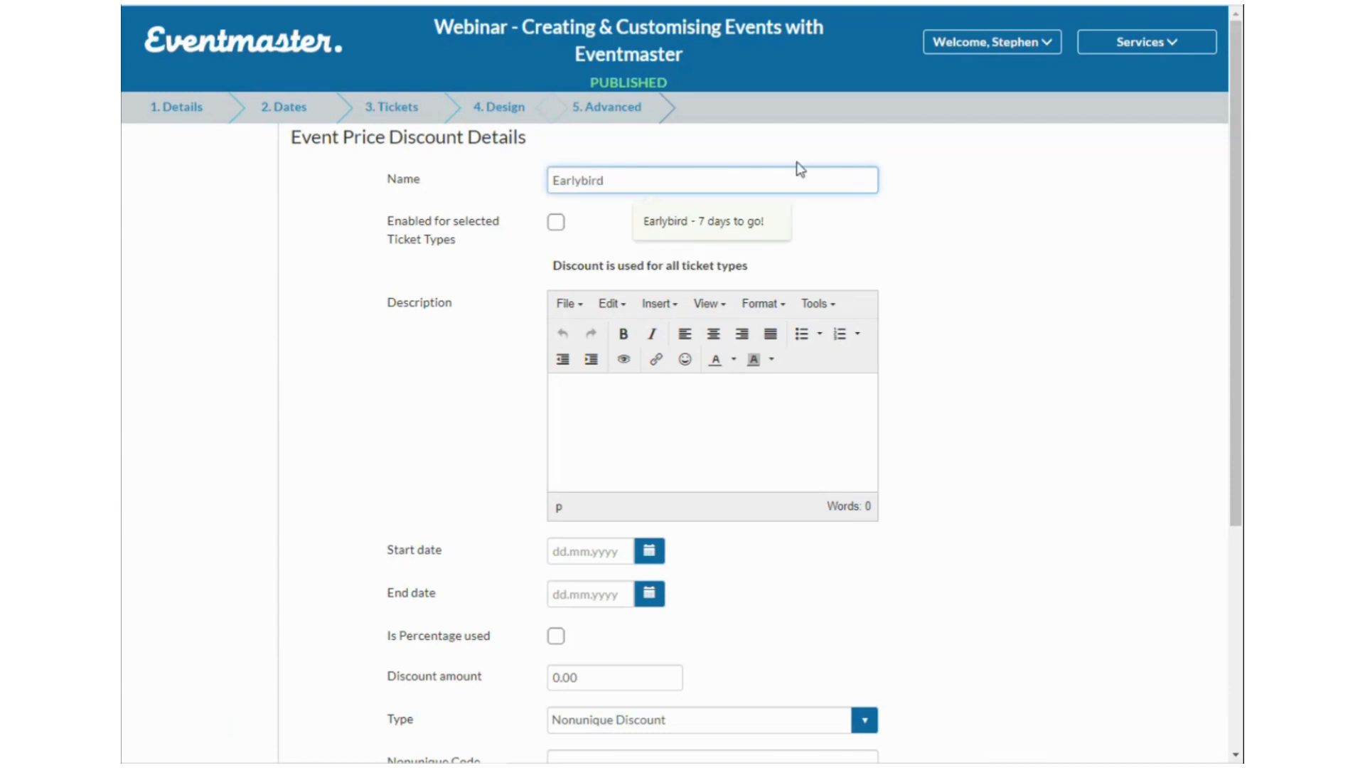
left_click(924, 203)
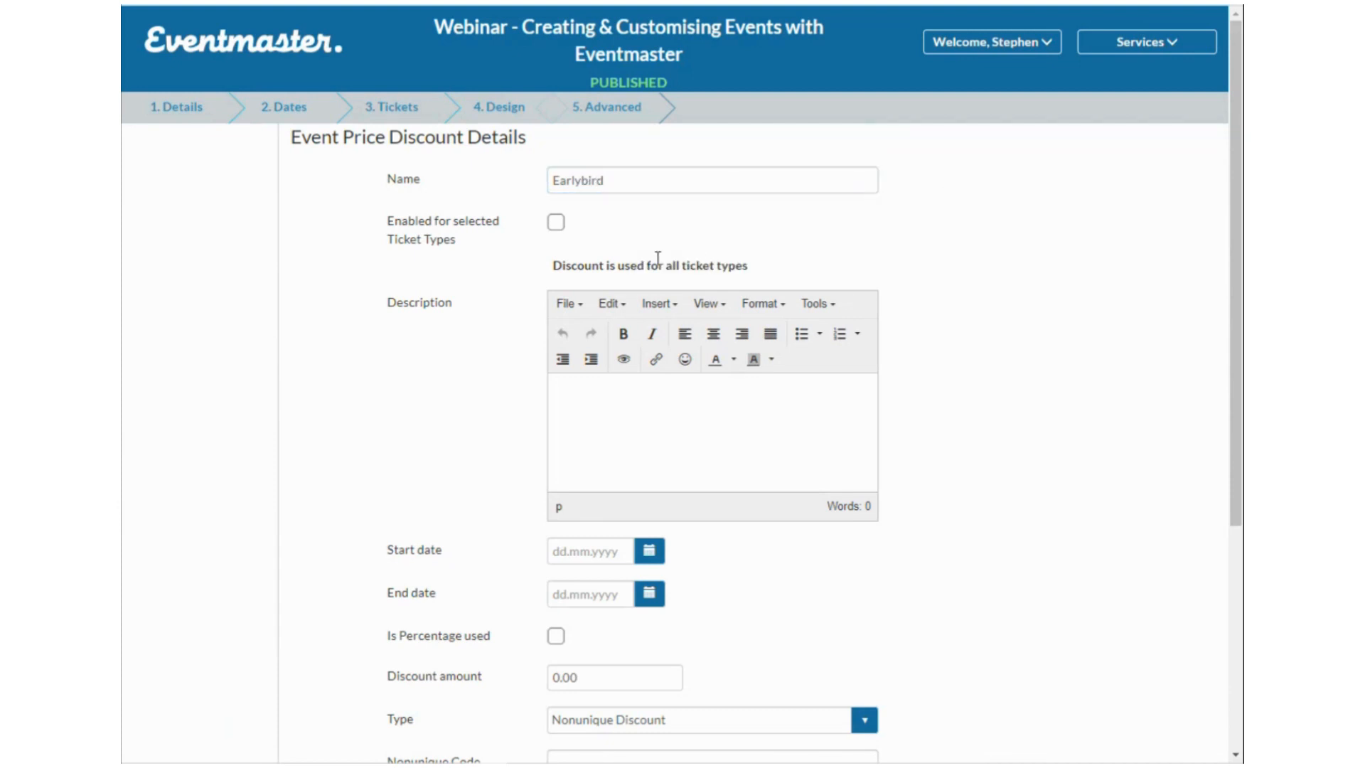
Leave Enabled for selected Ticket Types unchecked so Earlybird applies to all ticket types.
left_click(556, 223)
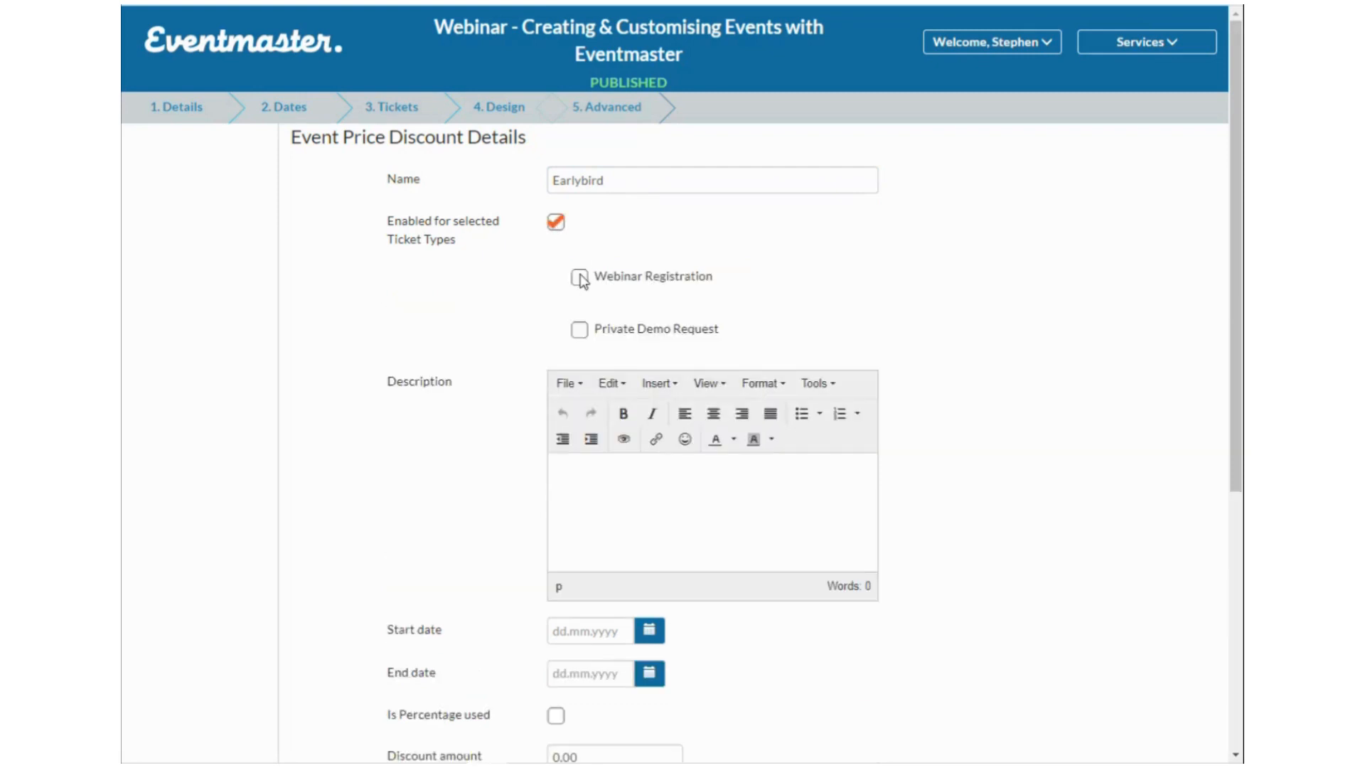
left_click(580, 278)
left_click(580, 329)
left_click(579, 281)
left_click(557, 223)
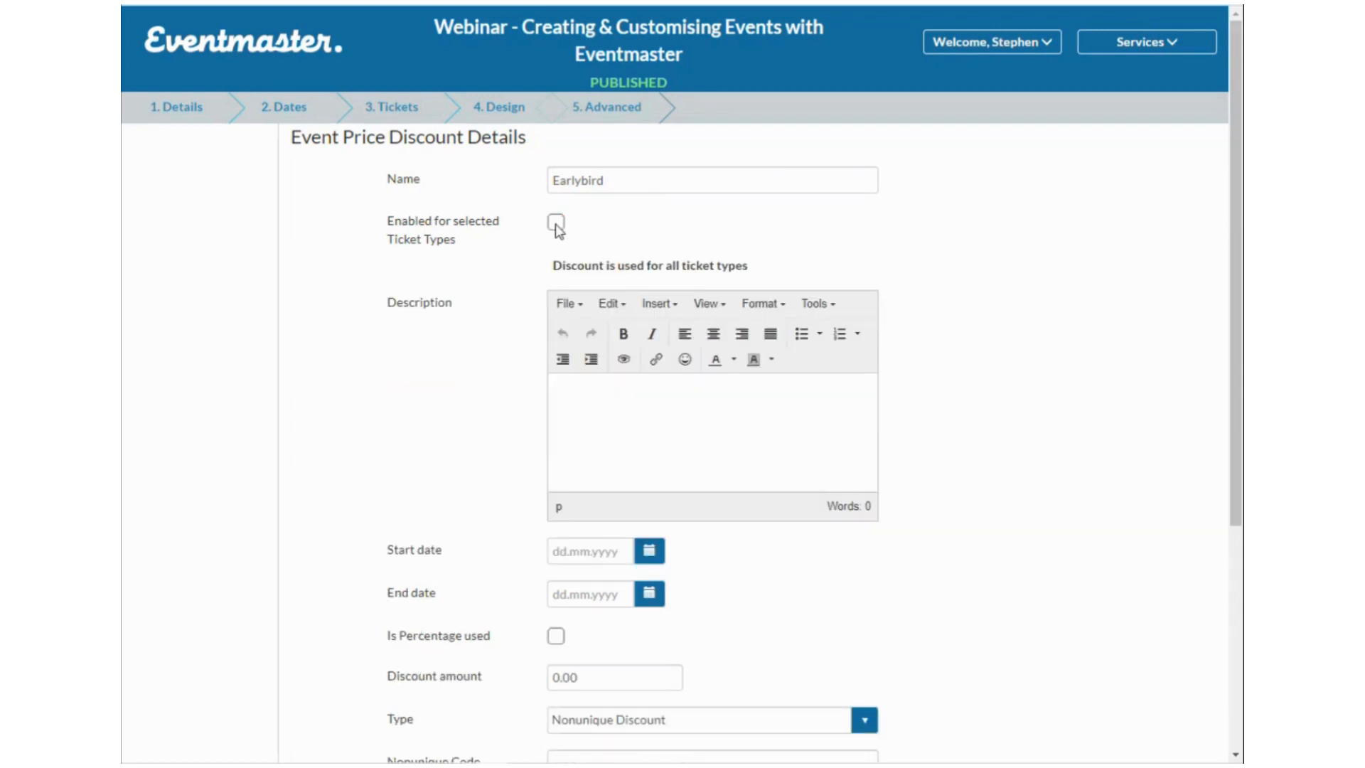
left_click(555, 224)
left_click(580, 329)
left_click(580, 277)
left_click(579, 329)
left_click(579, 277)
left_click(579, 329)
left_click(556, 222)
scroll(604, 441, "down", 3)
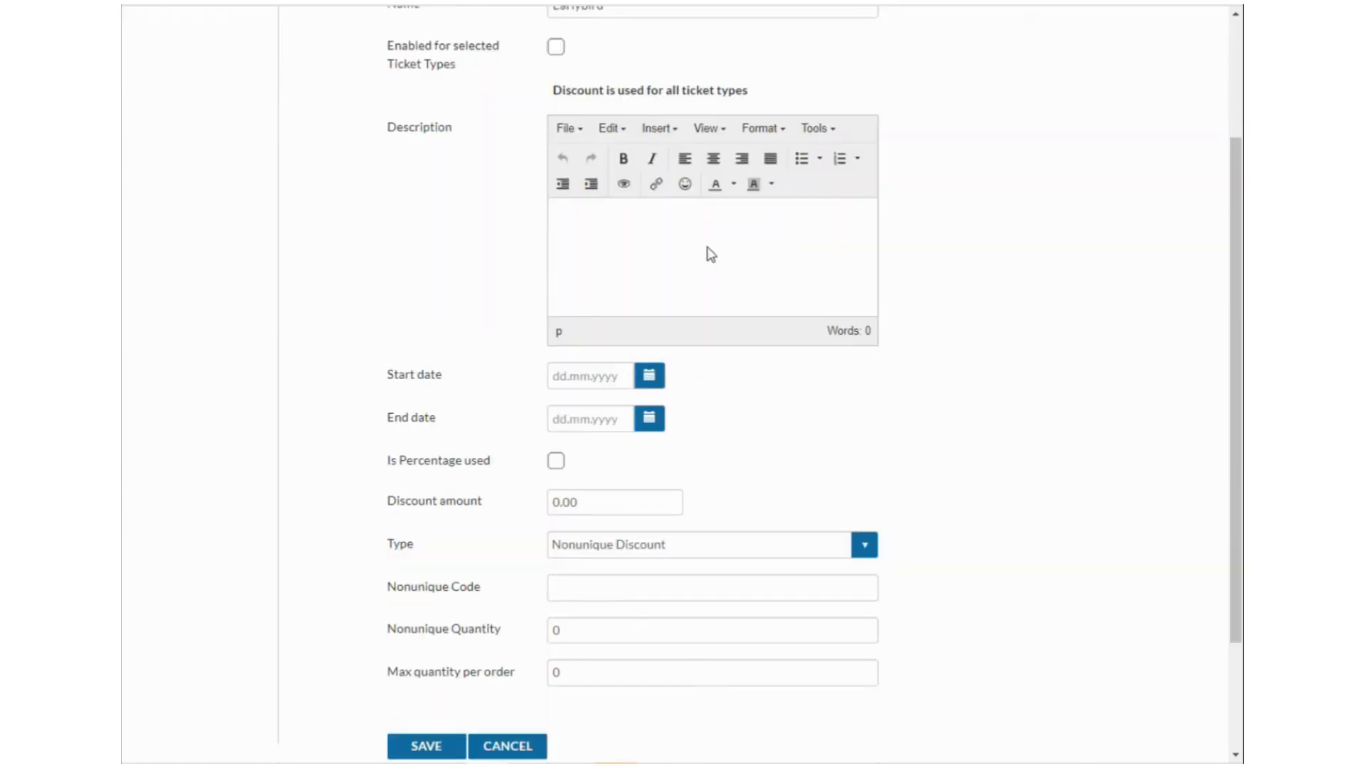
Set the Earlybird start date to 01.01.2024.
left_click(651, 376)
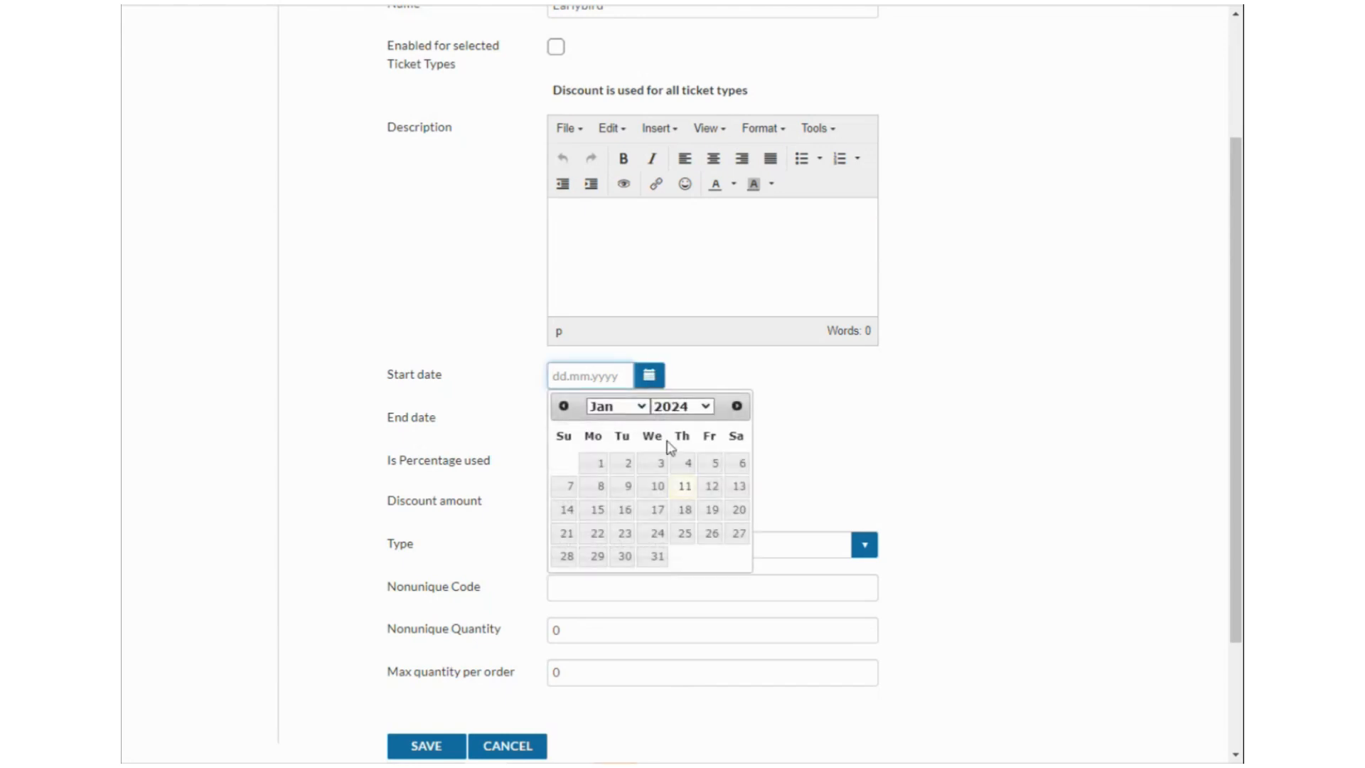
left_click(594, 466)
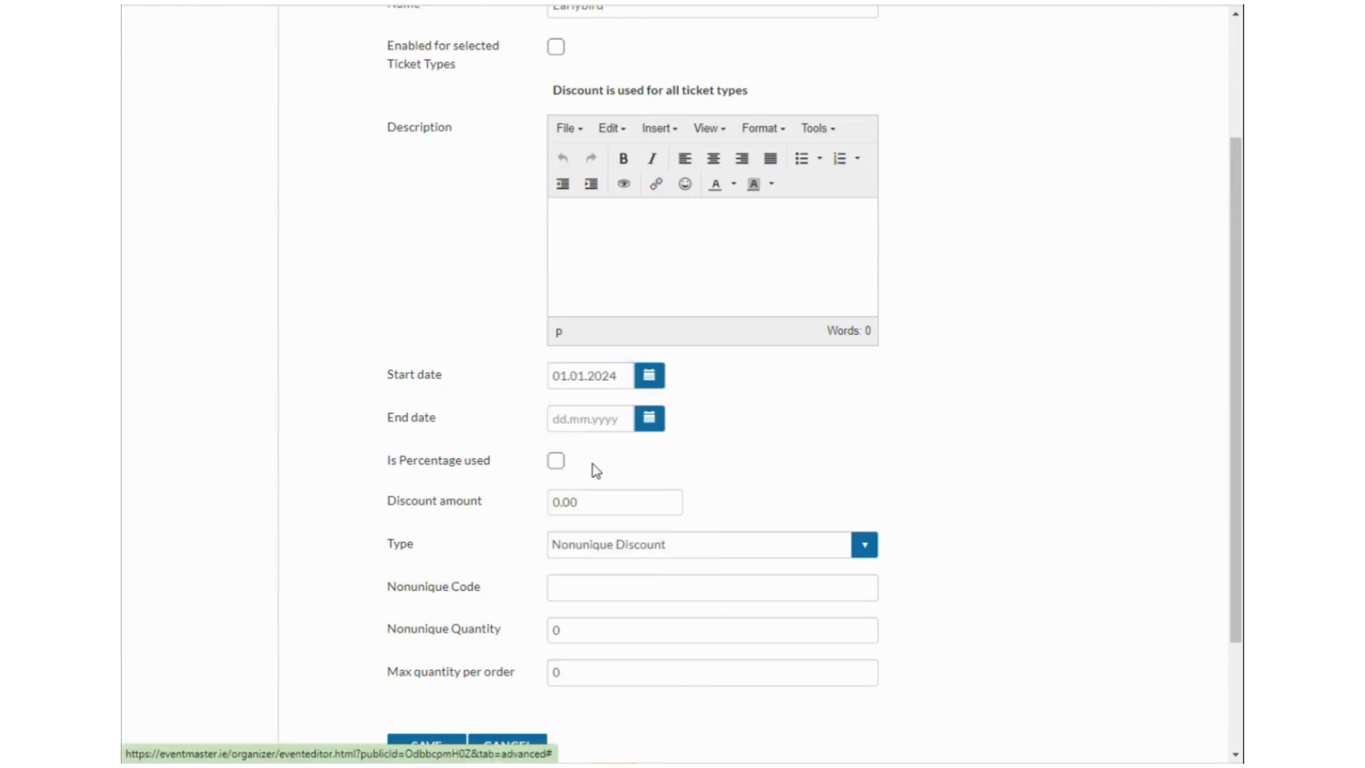
left_click(648, 375)
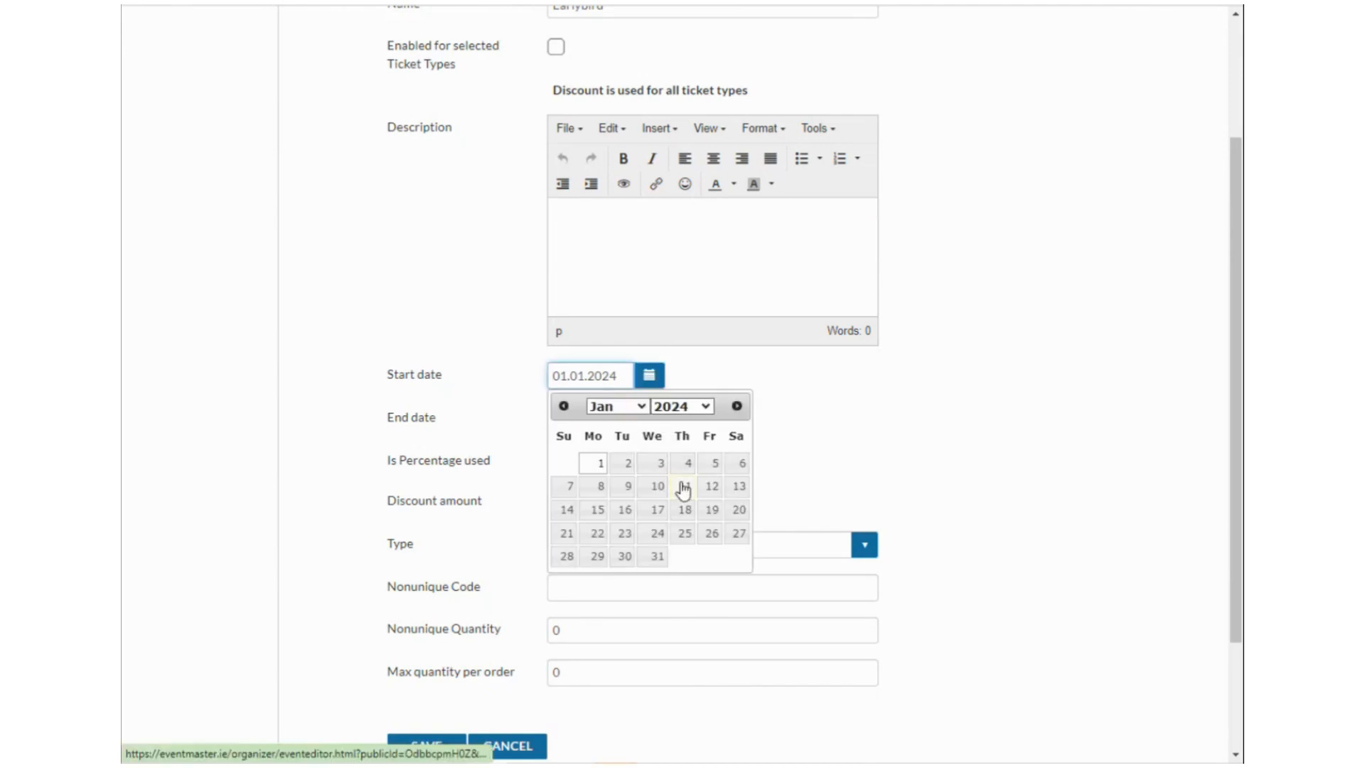
left_click(642, 407)
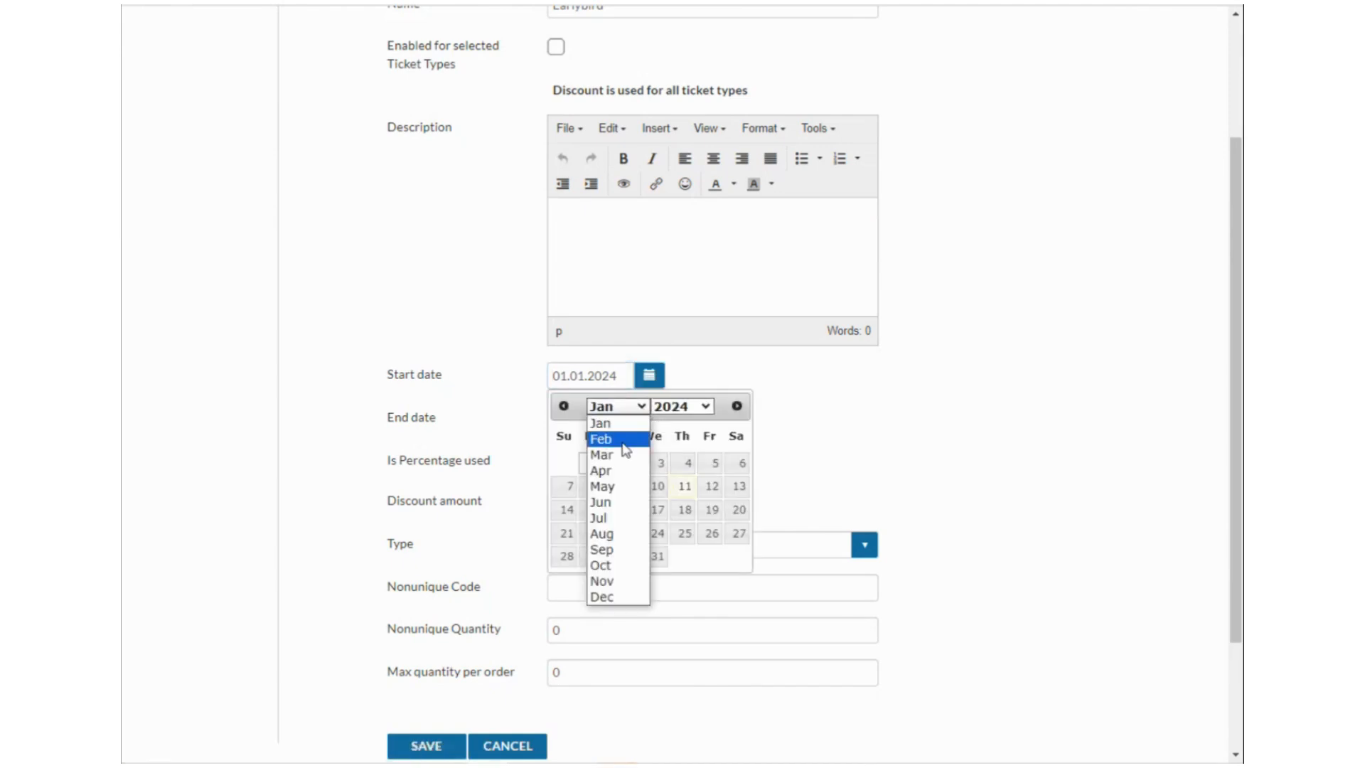
left_click(636, 423)
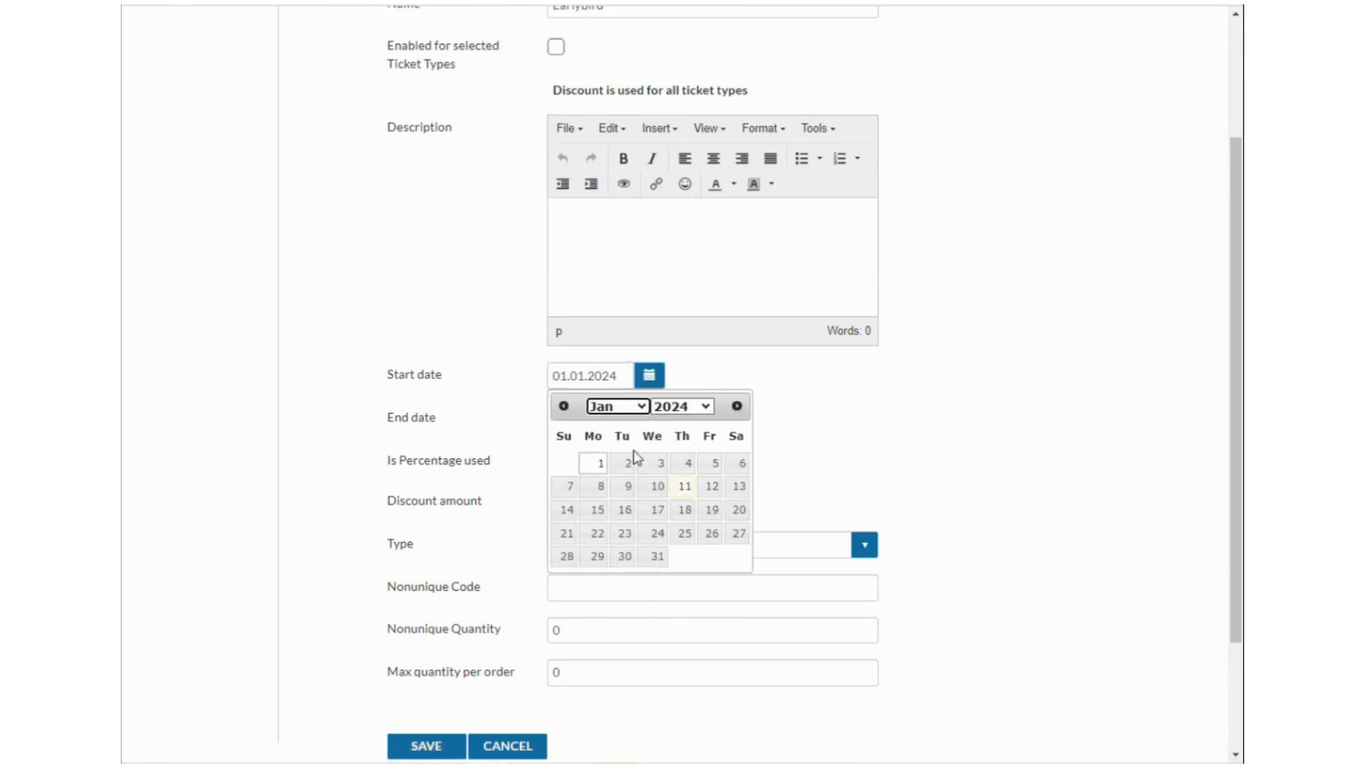
left_click(598, 467)
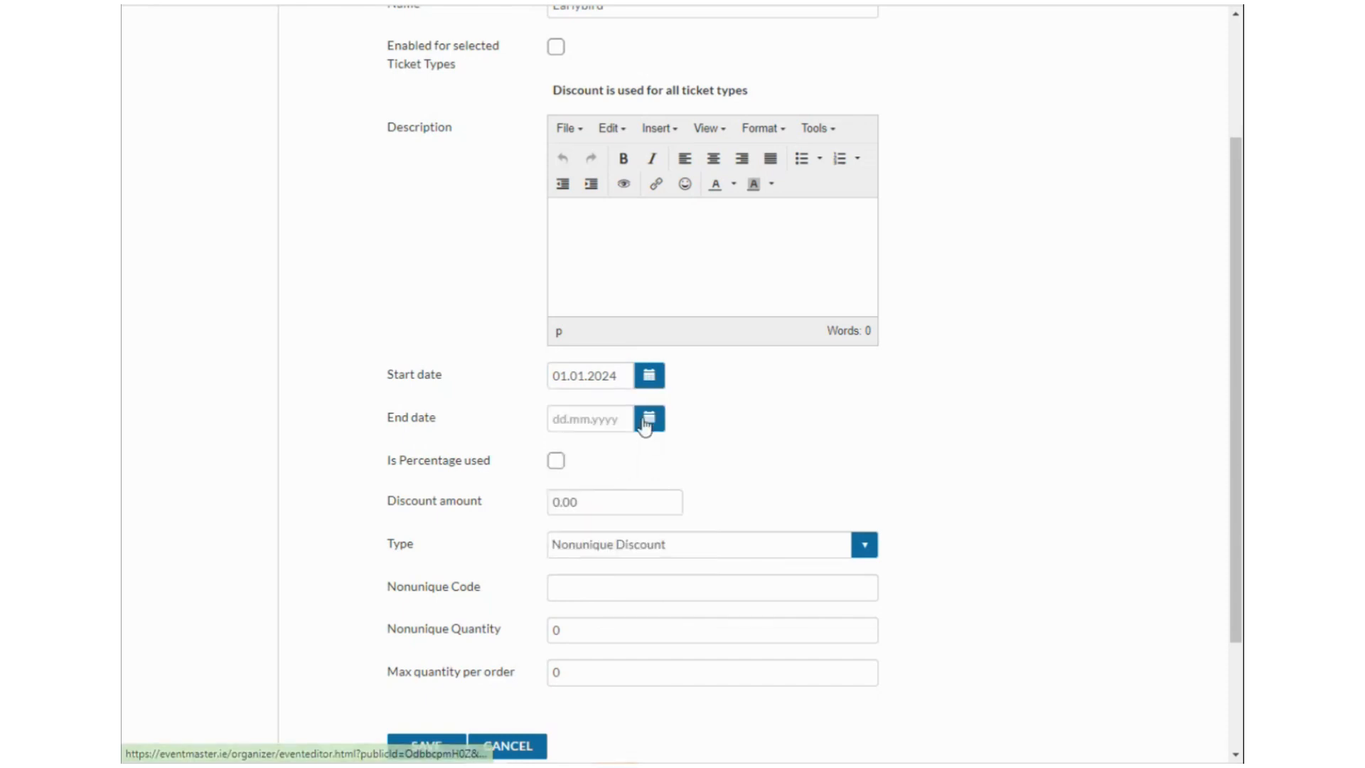
left_click(648, 375)
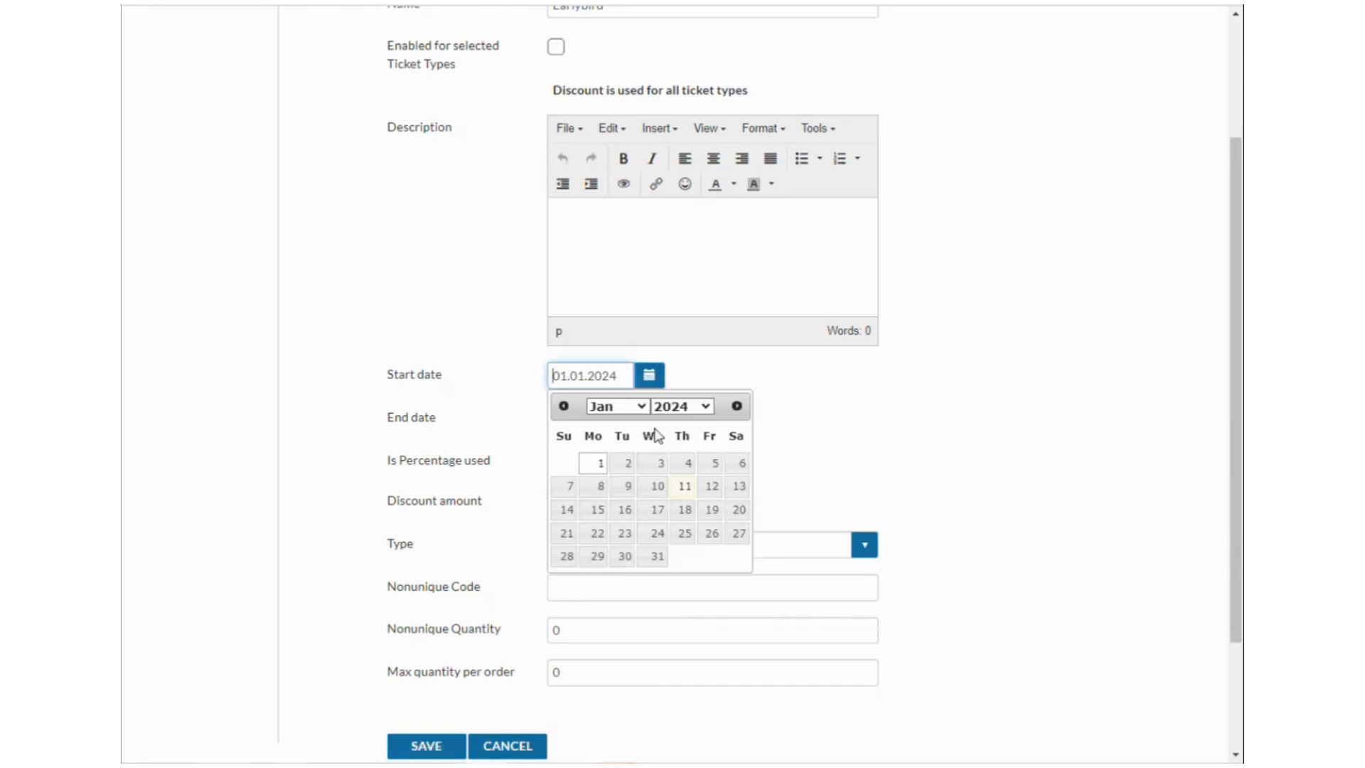
left_click(600, 466)
Set the Earlybird end date to 19.01.2024.
left_click(649, 418)
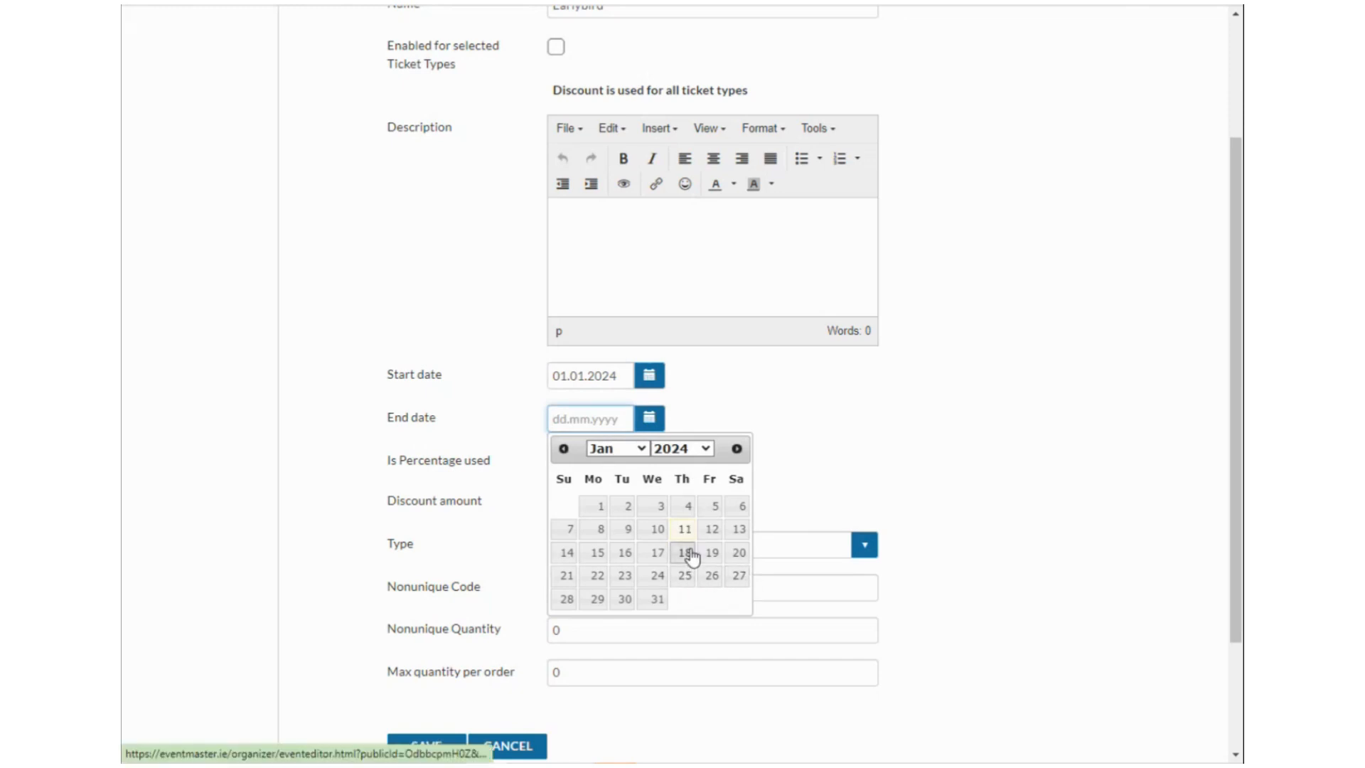
left_click(683, 586)
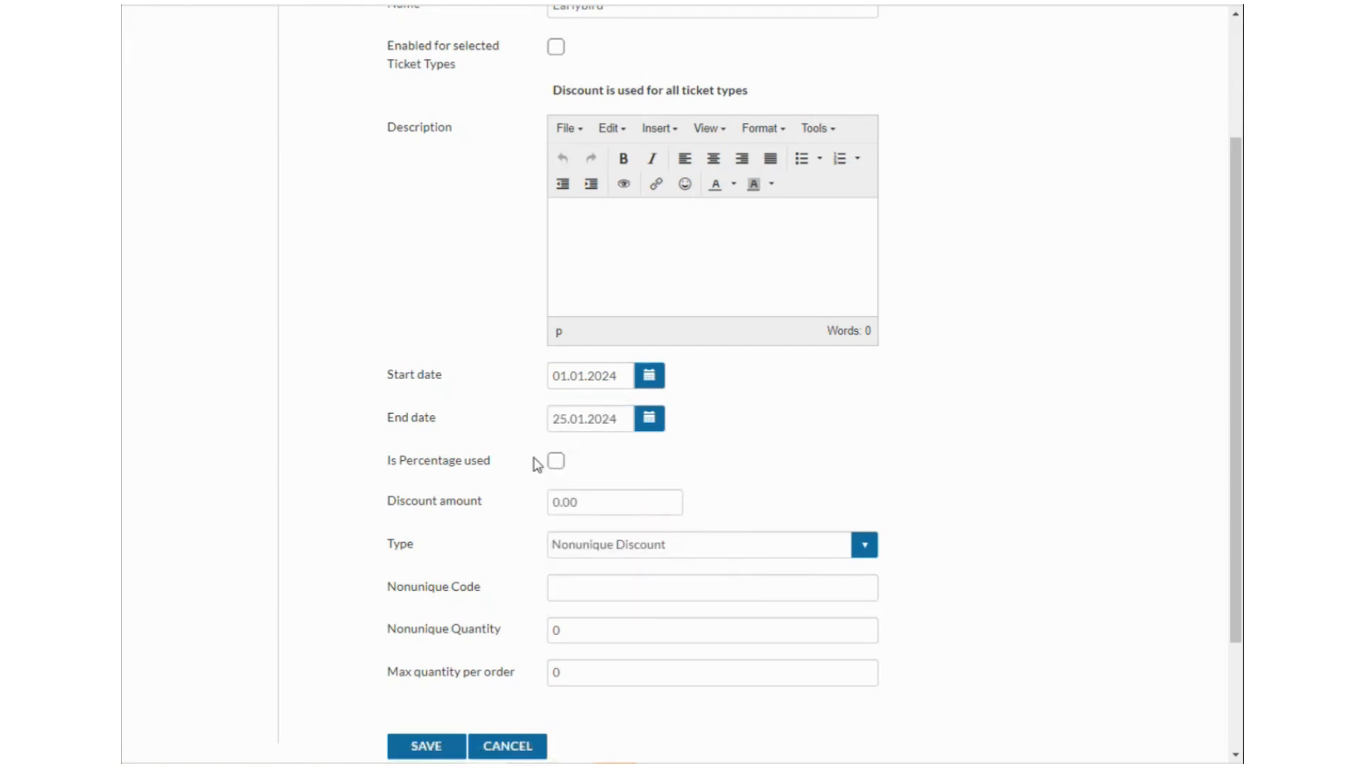
left_click(649, 418)
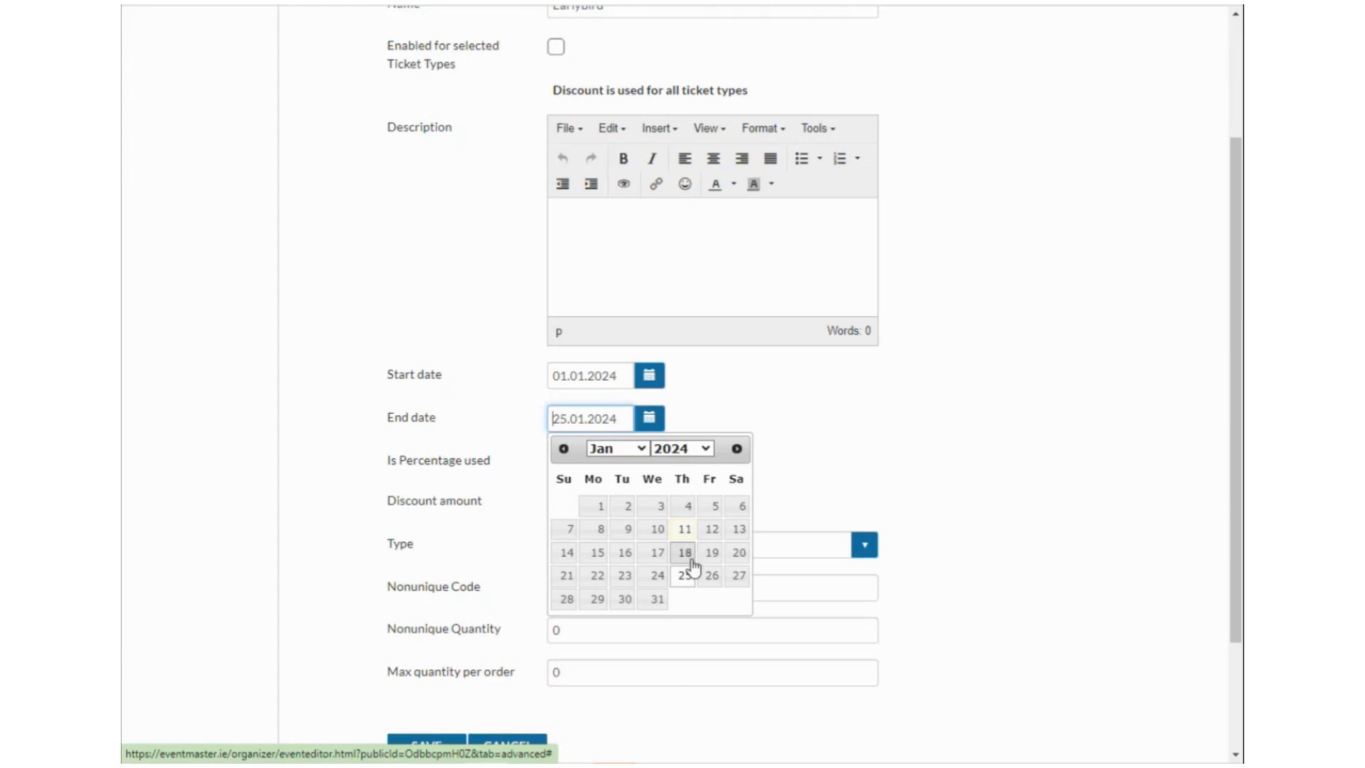
left_click(638, 449)
left_click(685, 452)
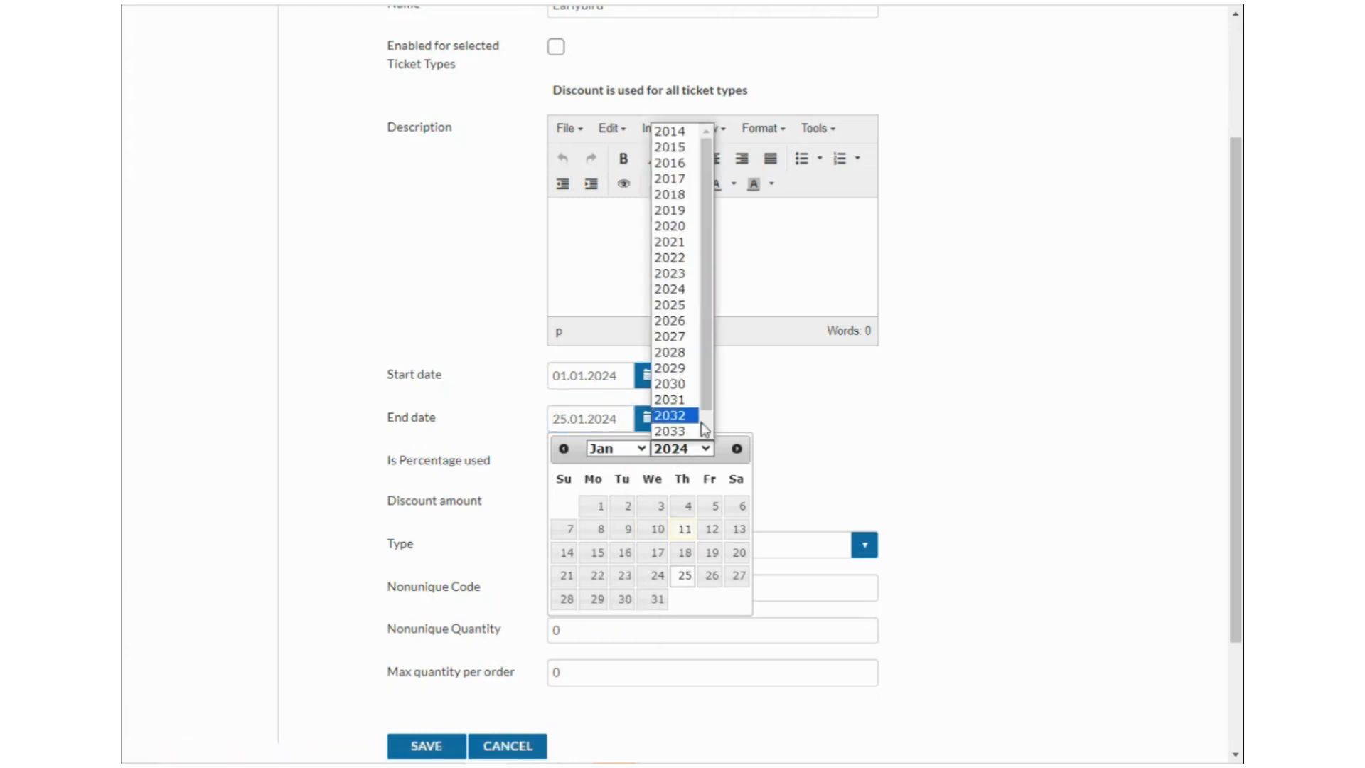
left_click(706, 557)
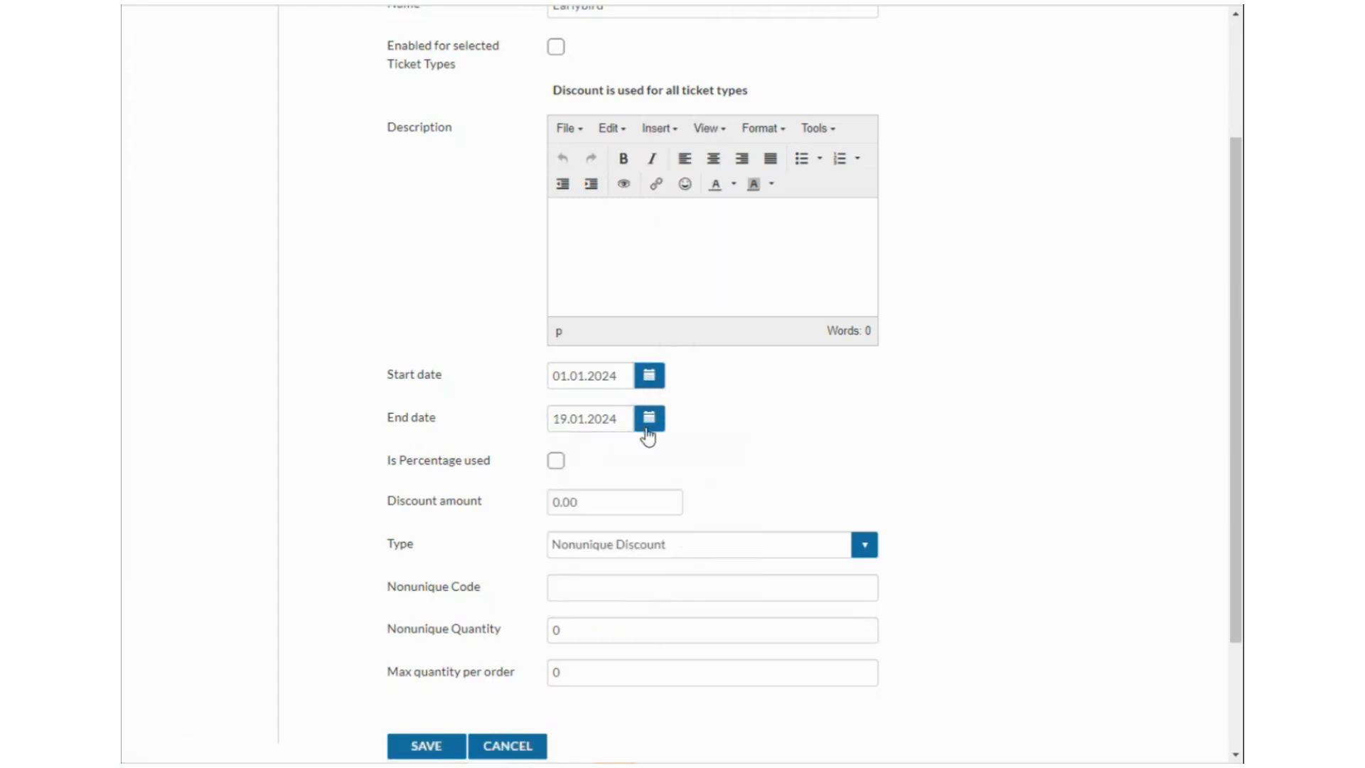
Make the discount a fixed 5.00 amount with Is Percentage used unchecked.
left_click(559, 464)
double_click(556, 504)
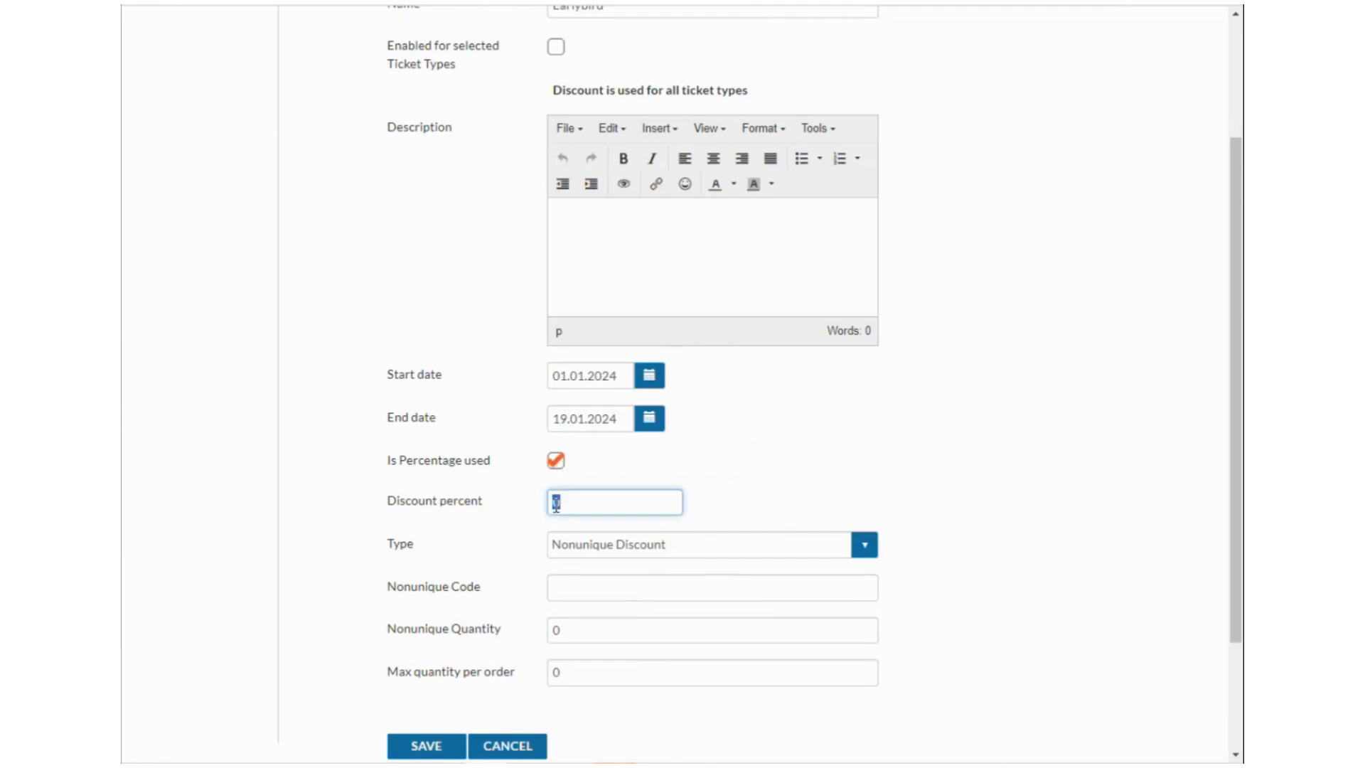
type("10")
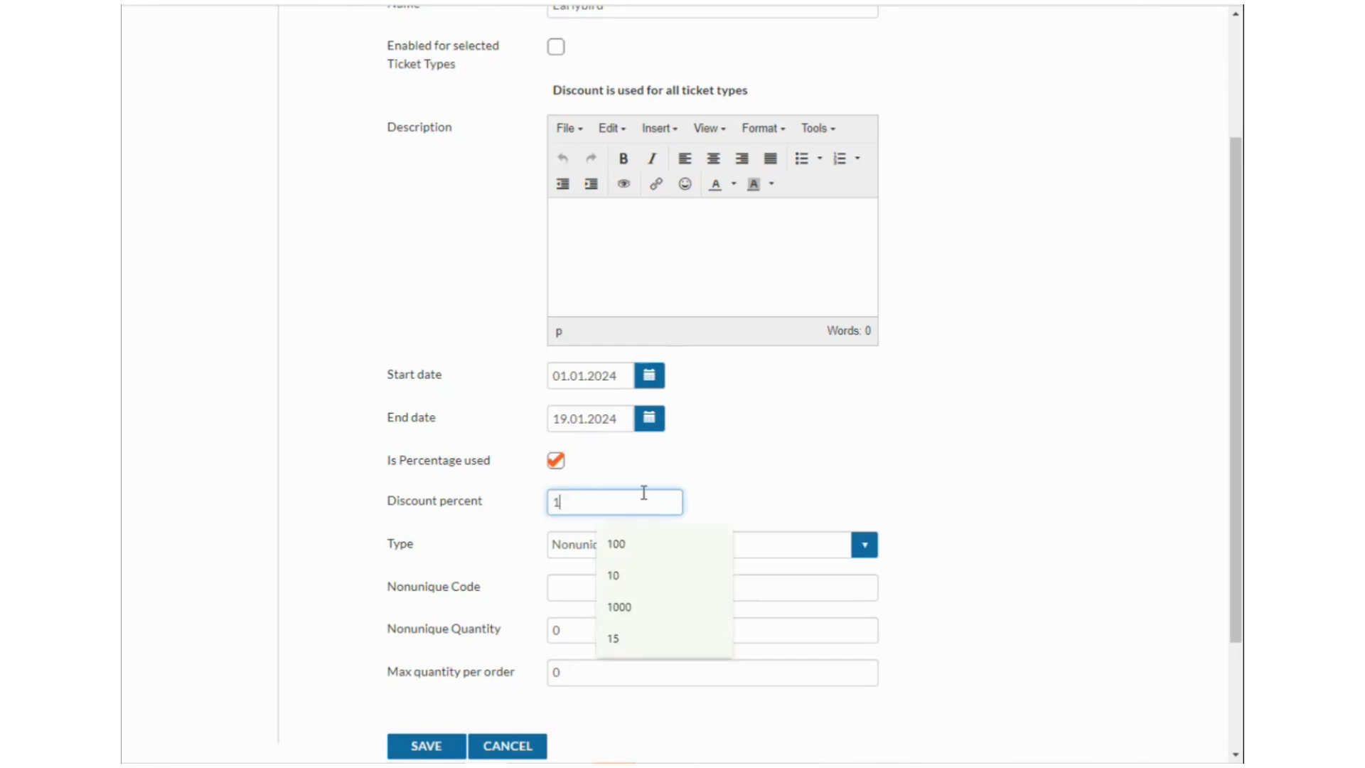
left_click(744, 474)
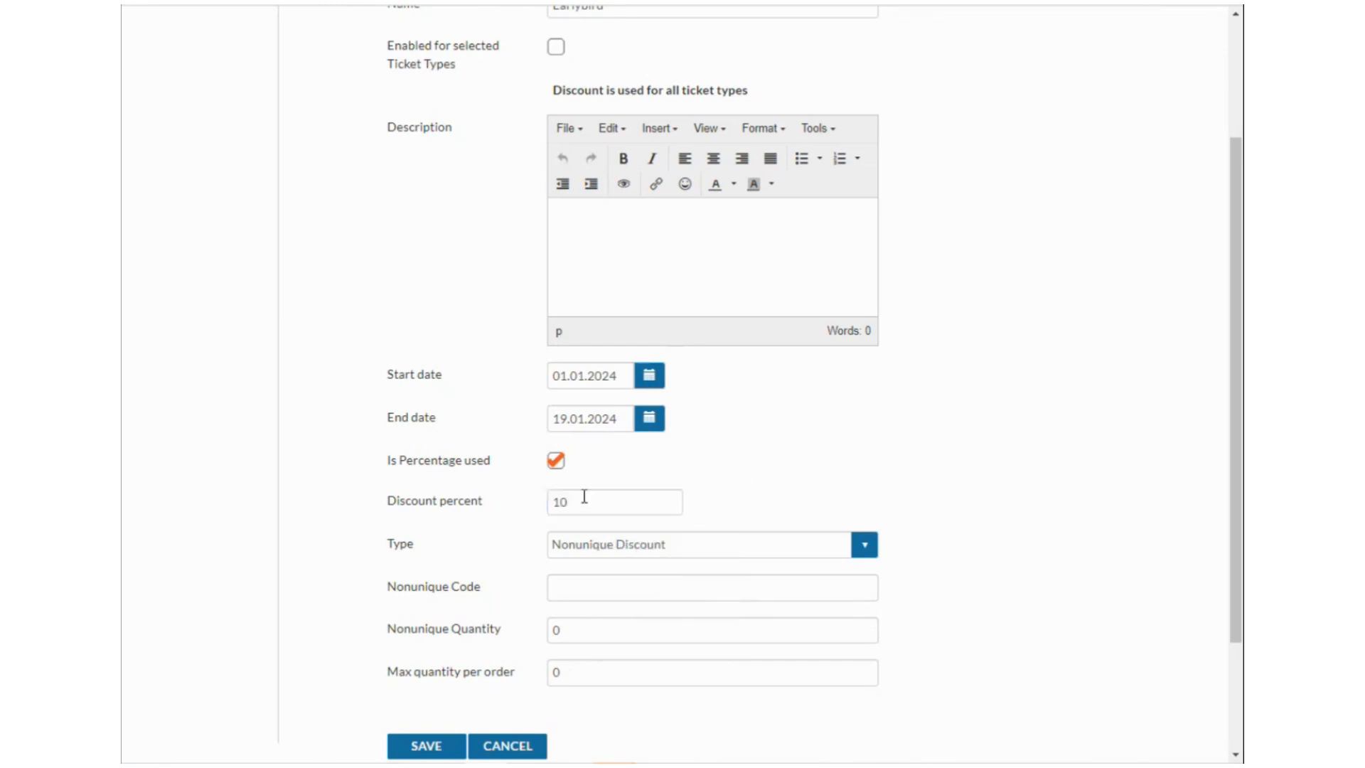
left_click(555, 462)
double_click(602, 506)
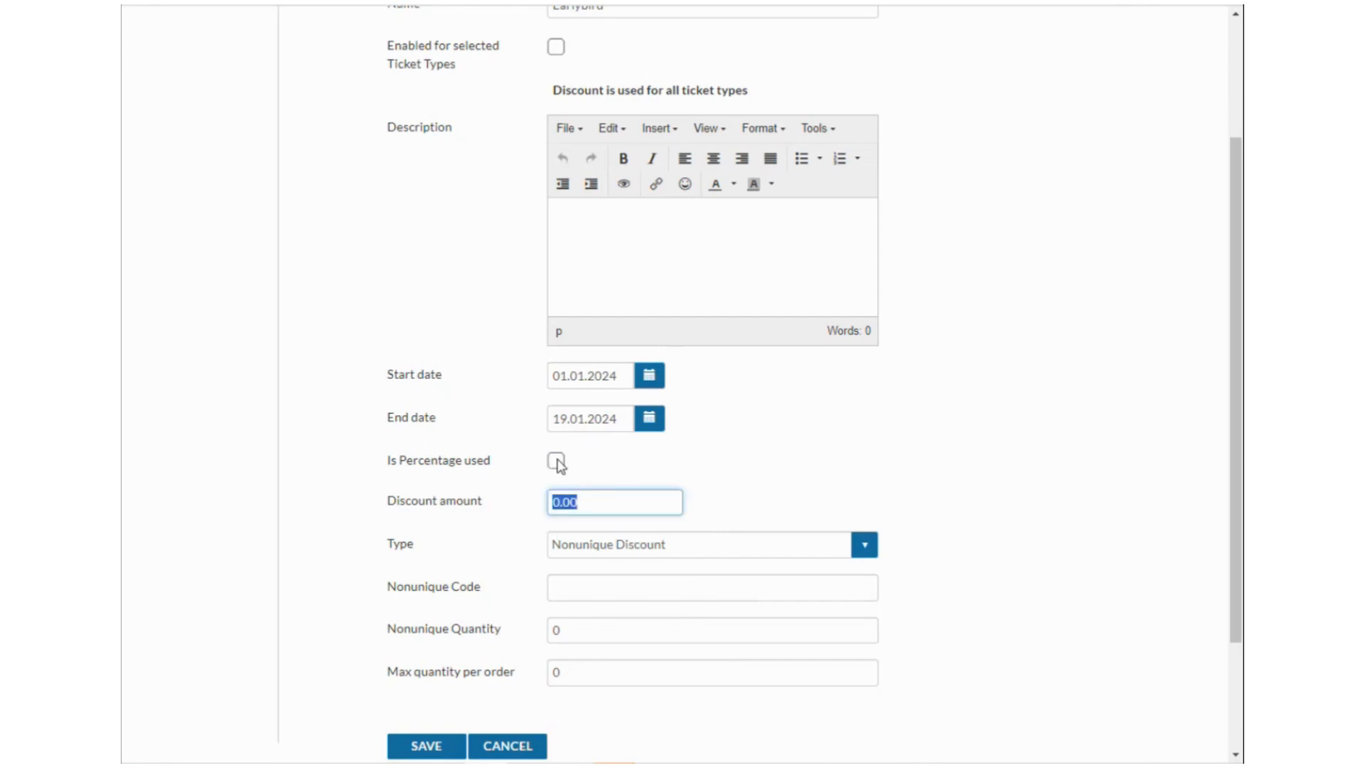
type("5")
left_click(723, 474)
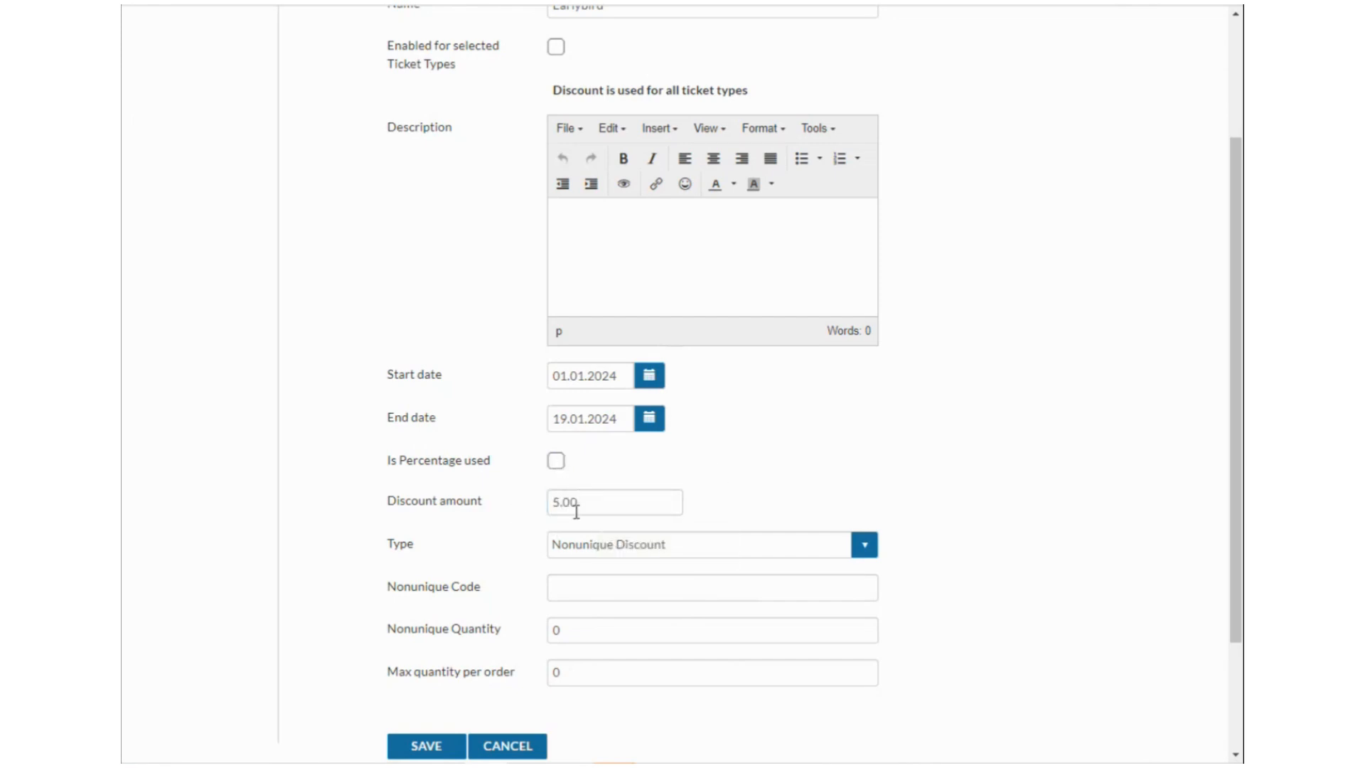
left_click(557, 463)
scroll(626, 501, "down", 3)
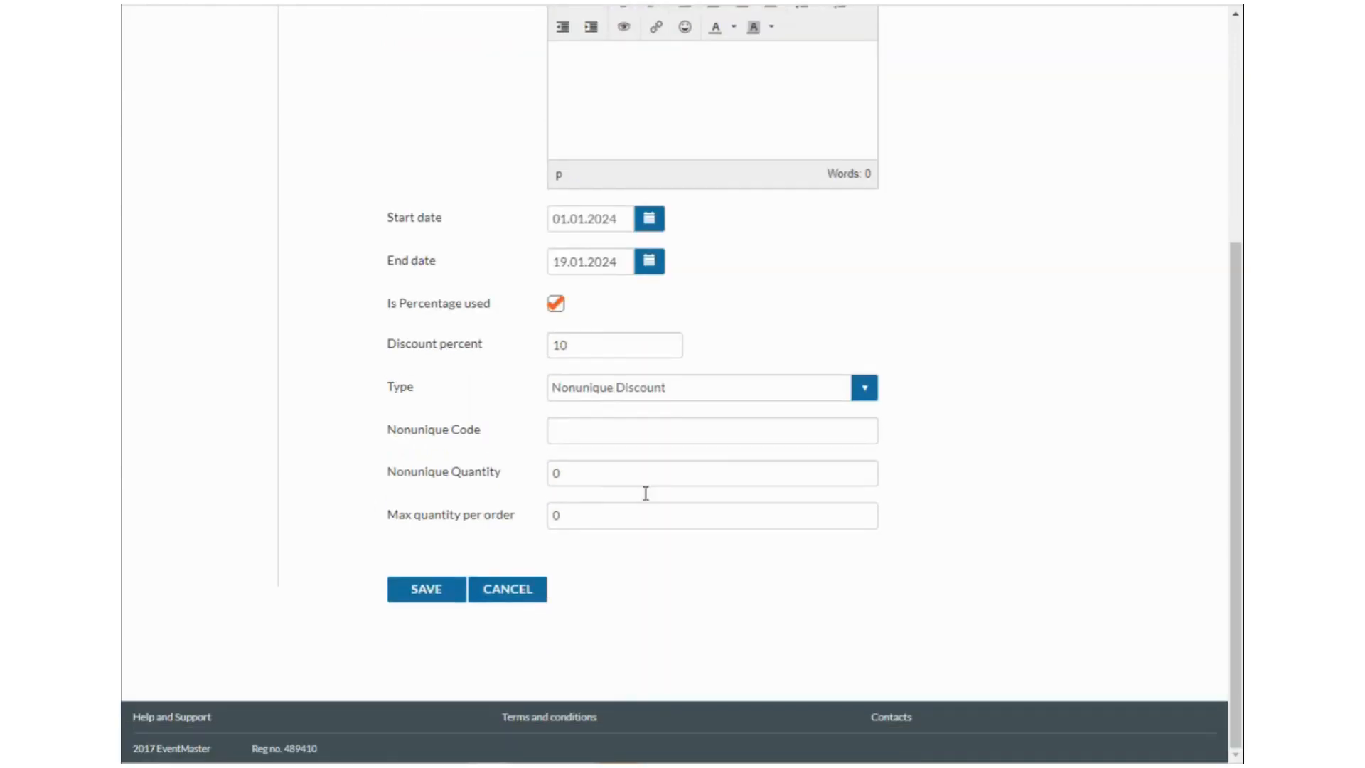
left_click(557, 306)
Keep the discount type set to Nonunique Discount.
left_click(631, 391)
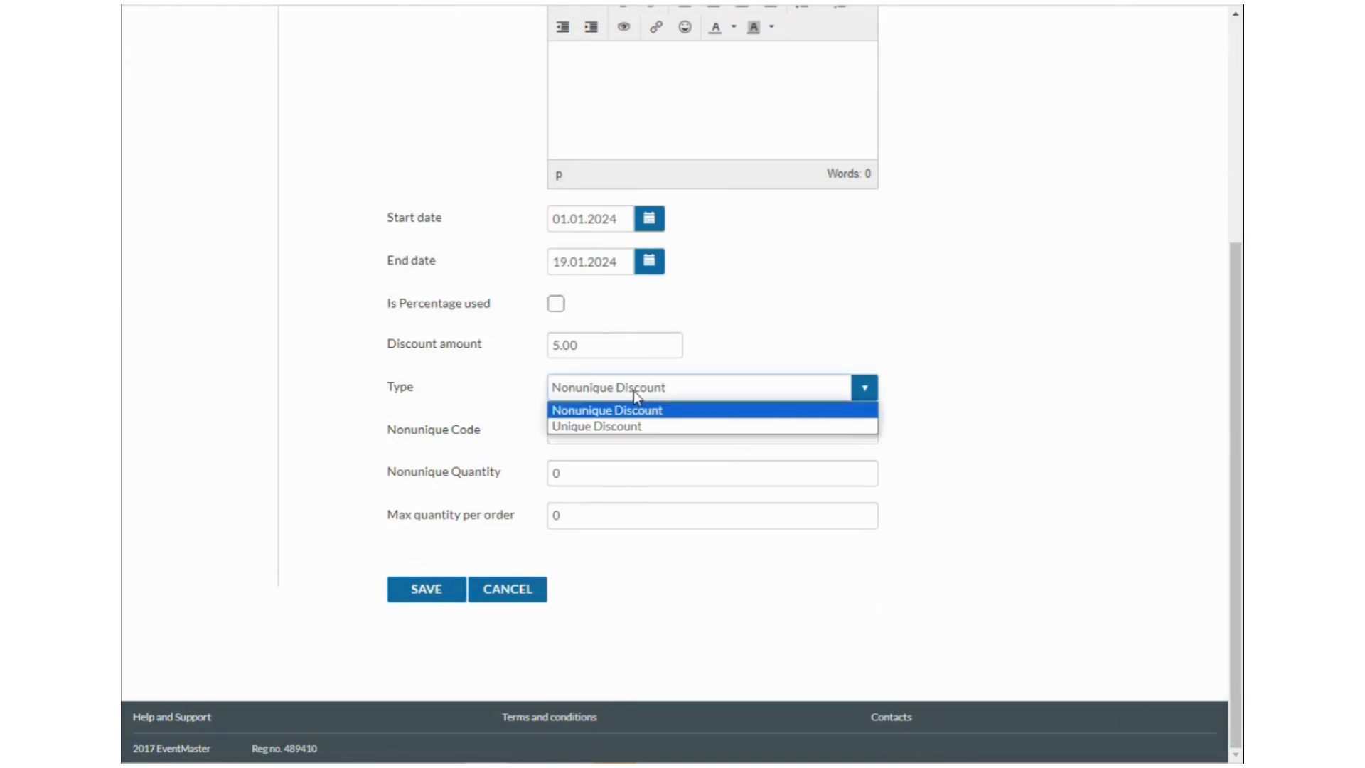
left_click(663, 428)
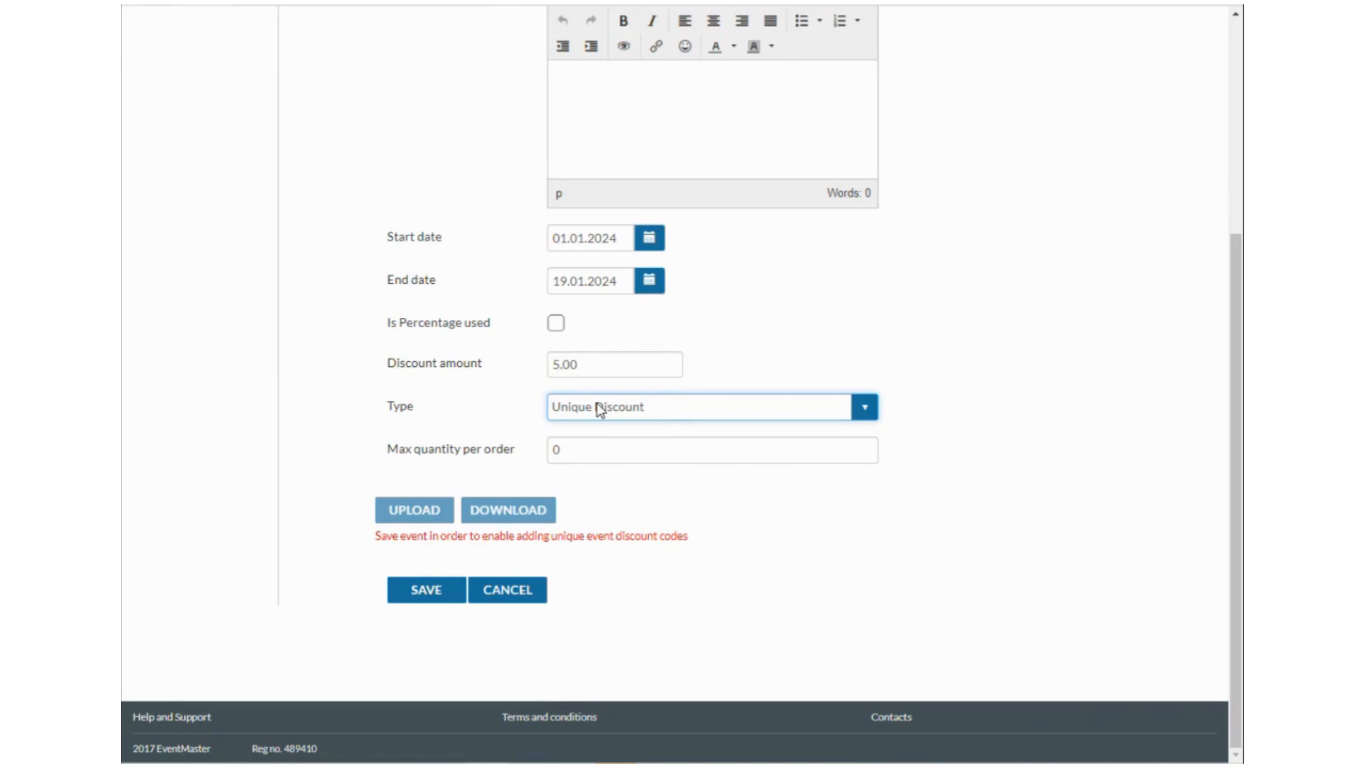
left_click(643, 413)
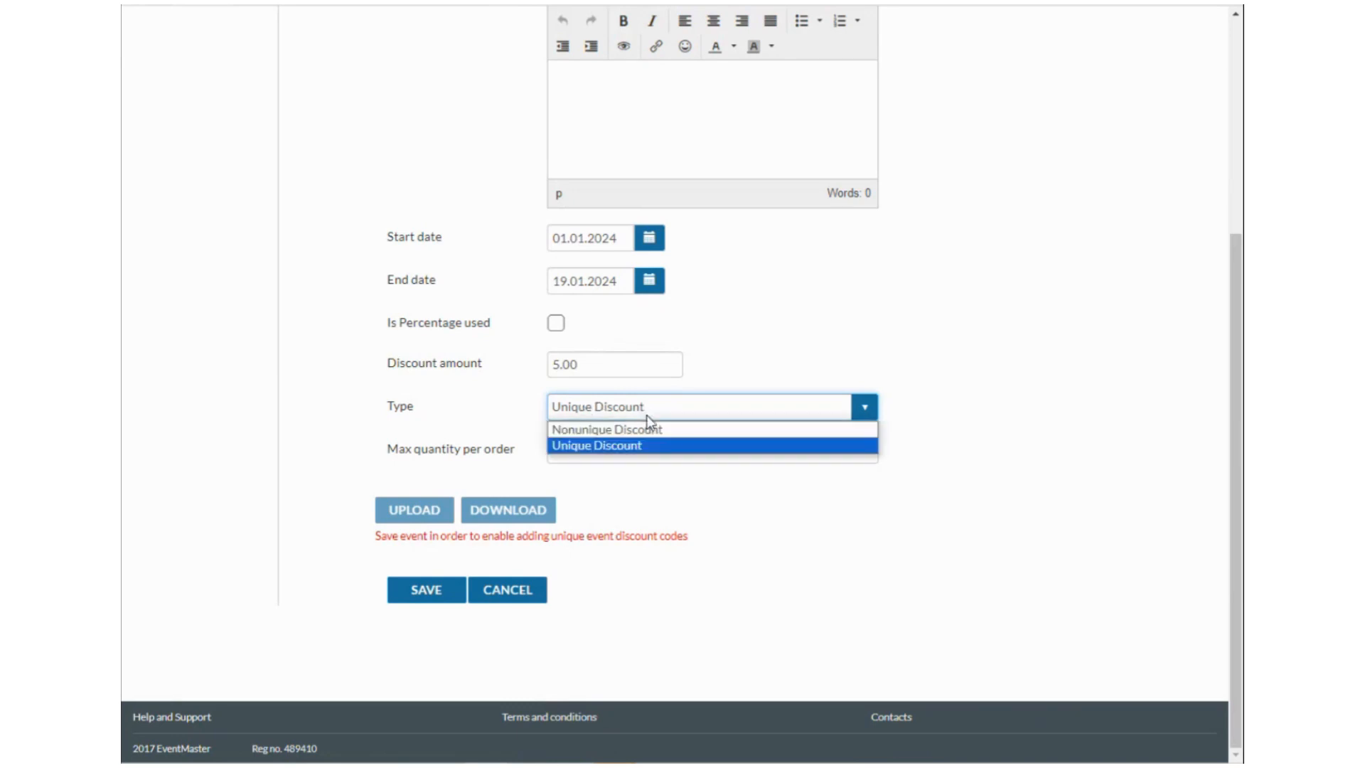
left_click(653, 430)
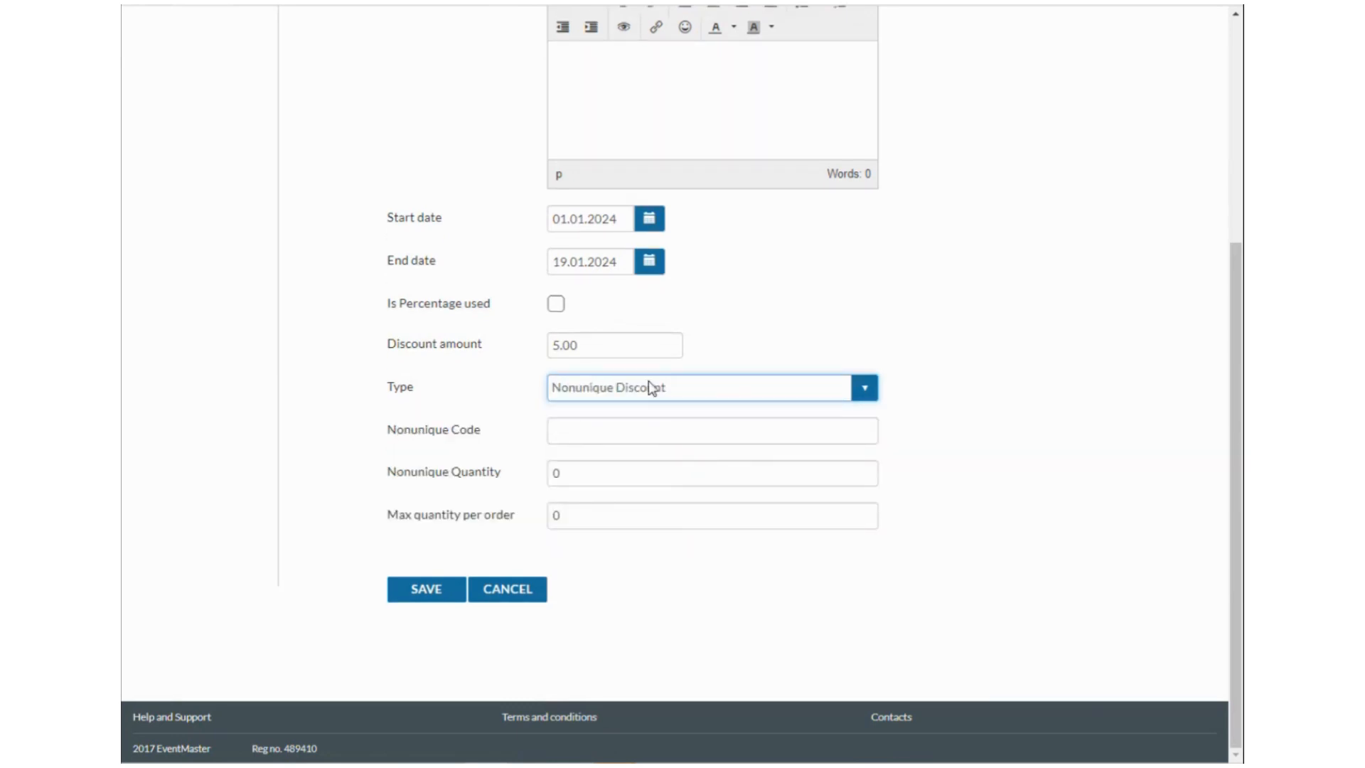
Enter EARLYBIRD5 as the nonunique discount code.
left_click(659, 430)
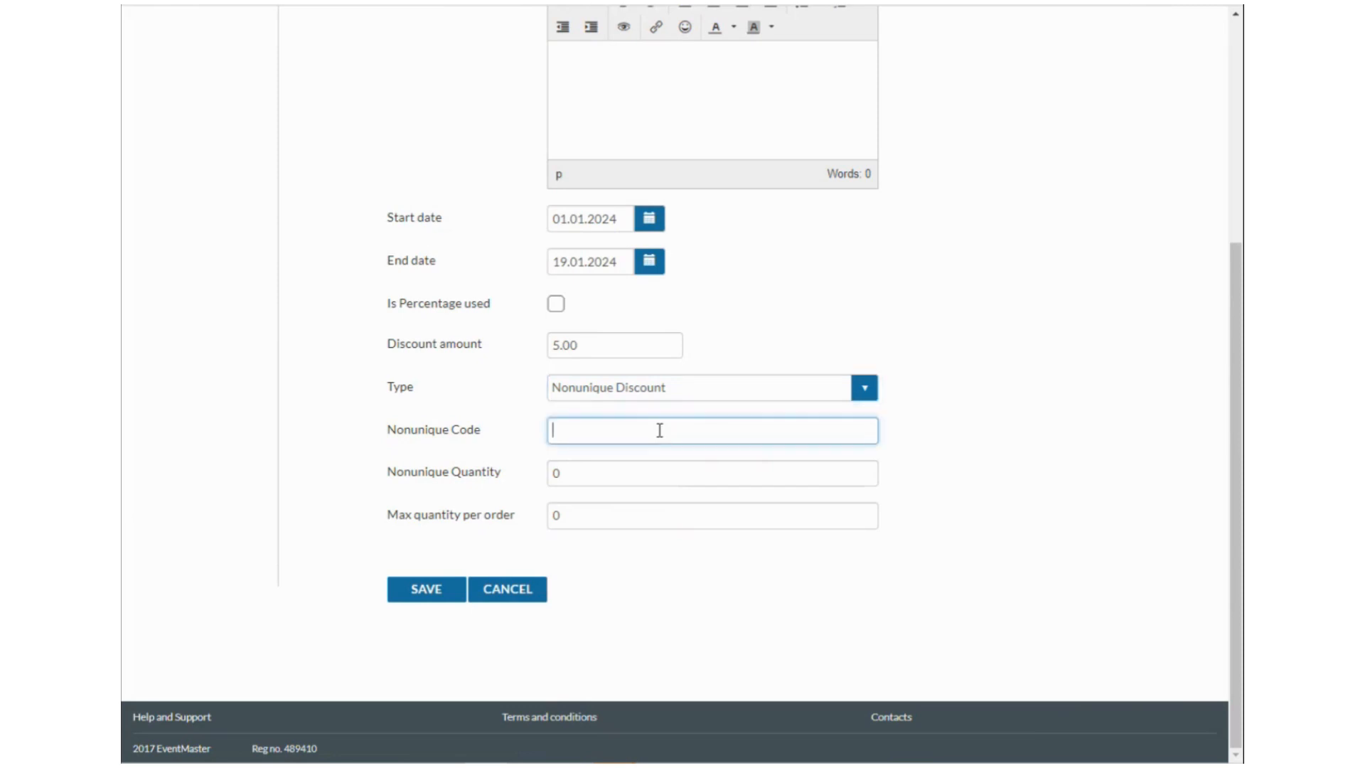
type("LYBIRD10")
left_click_drag(653, 433, 617, 431)
type("5")
left_click_drag(644, 431, 551, 431)
left_click(638, 435)
Set the Nonunique Quantity to 100.
left_click_drag(564, 478, 551, 476)
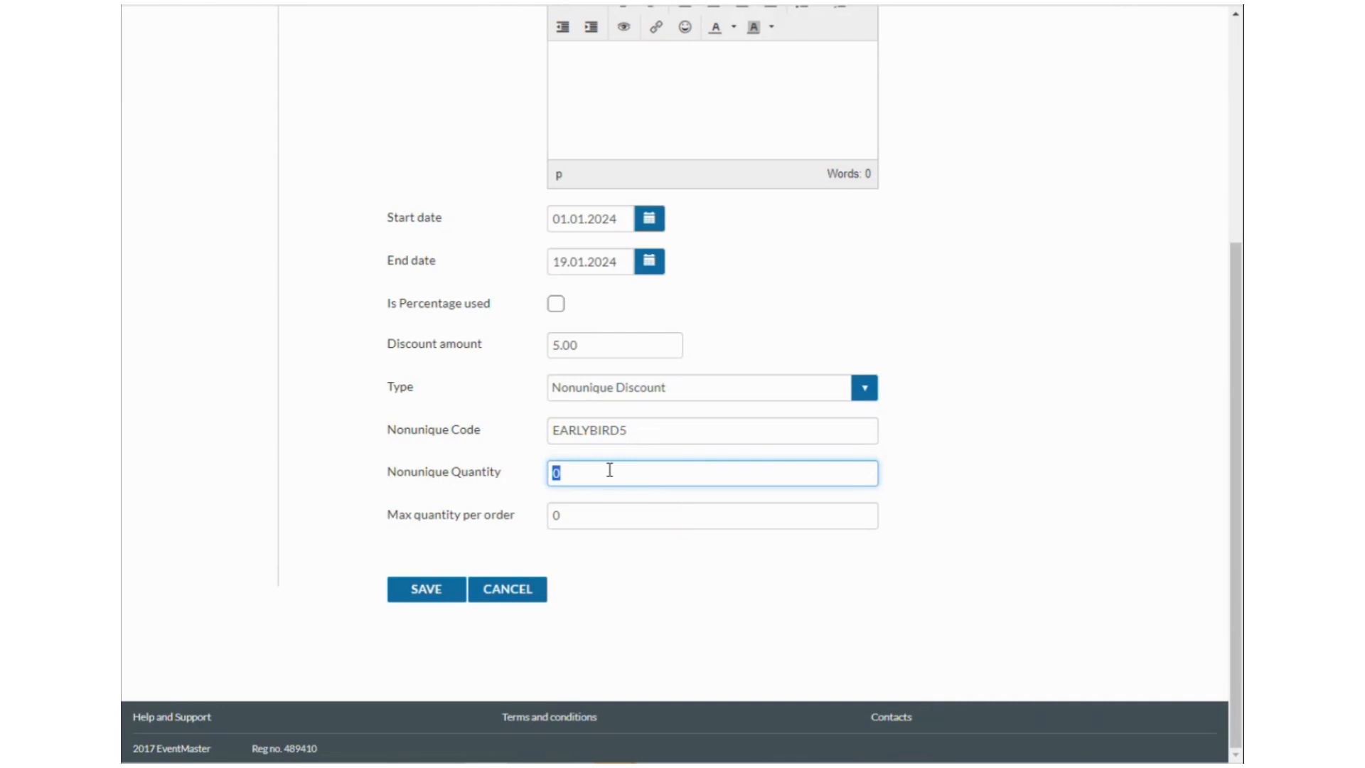
type("100")
left_click(556, 515)
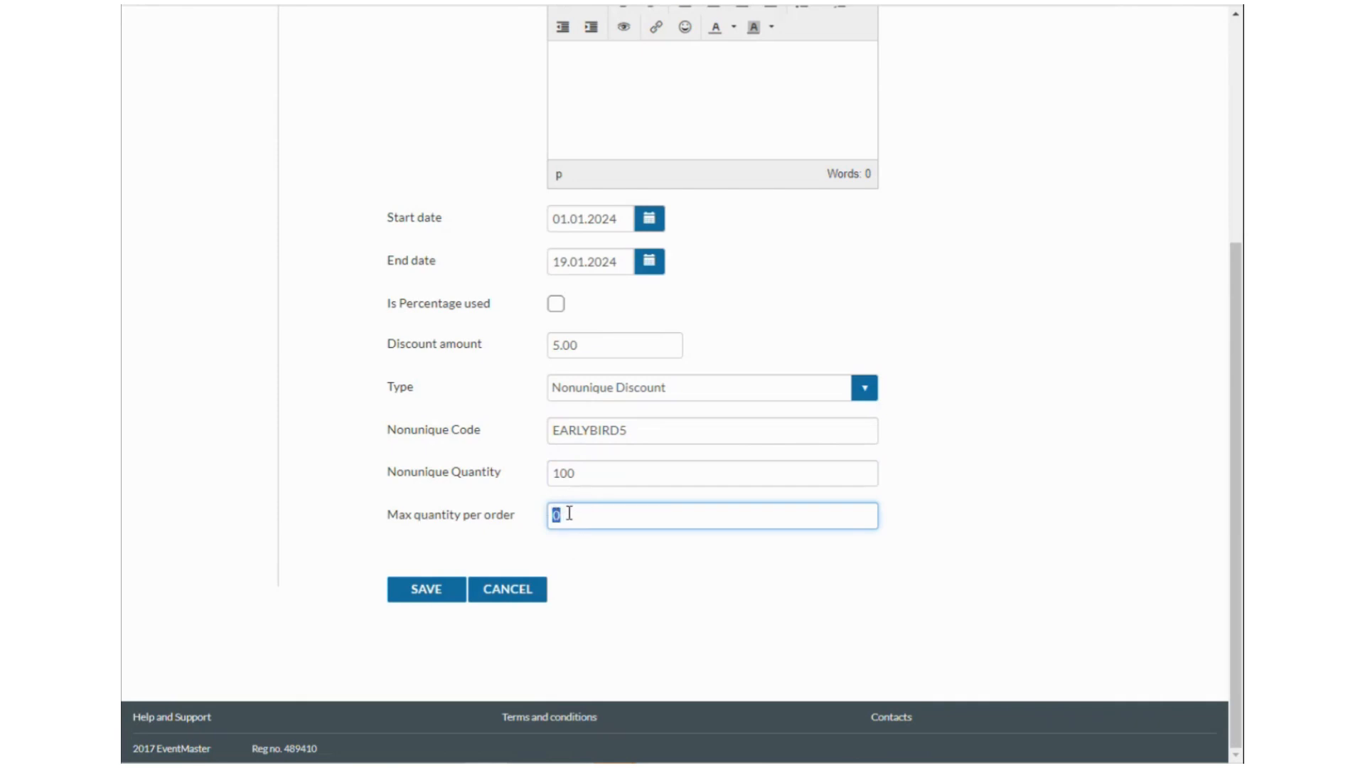
left_click(608, 553)
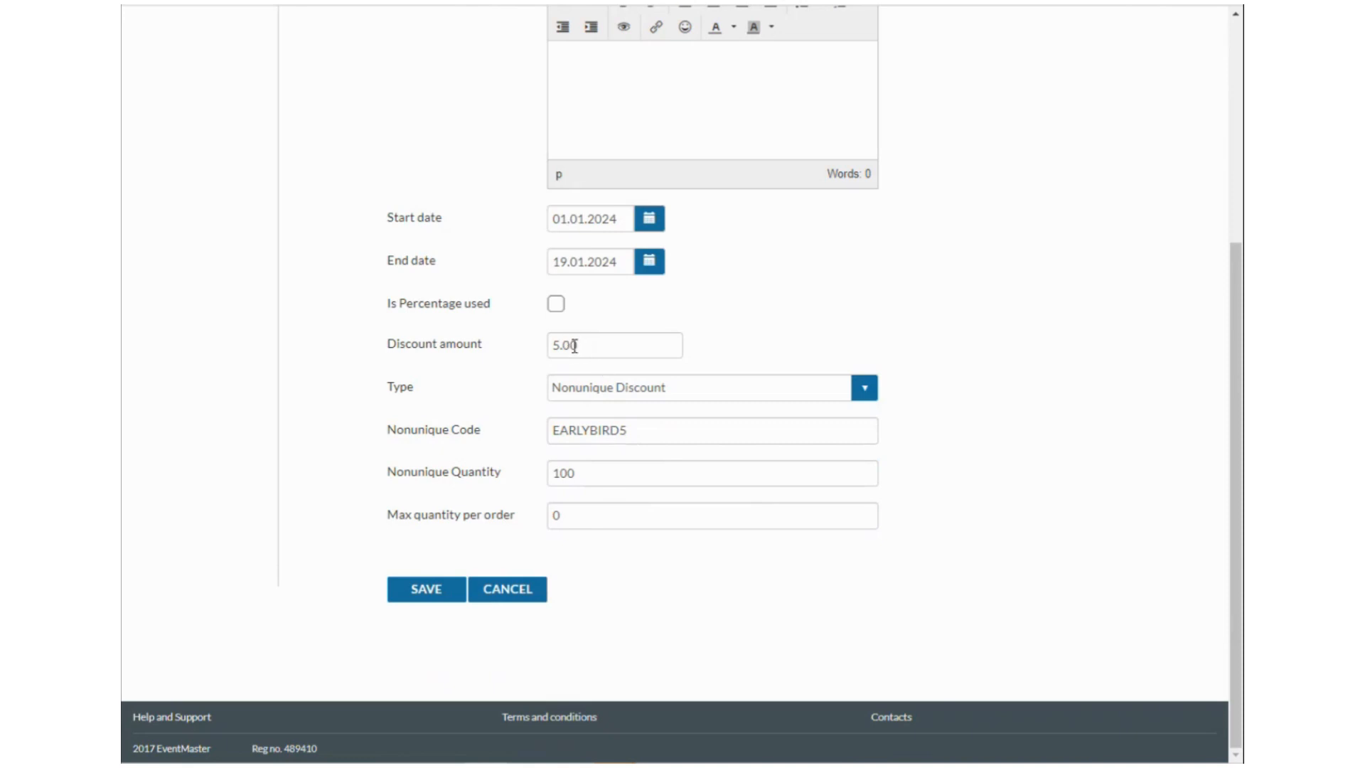
Set Max quantity per order to 1 and save the discount, acknowledging the alert.
left_click(527, 514)
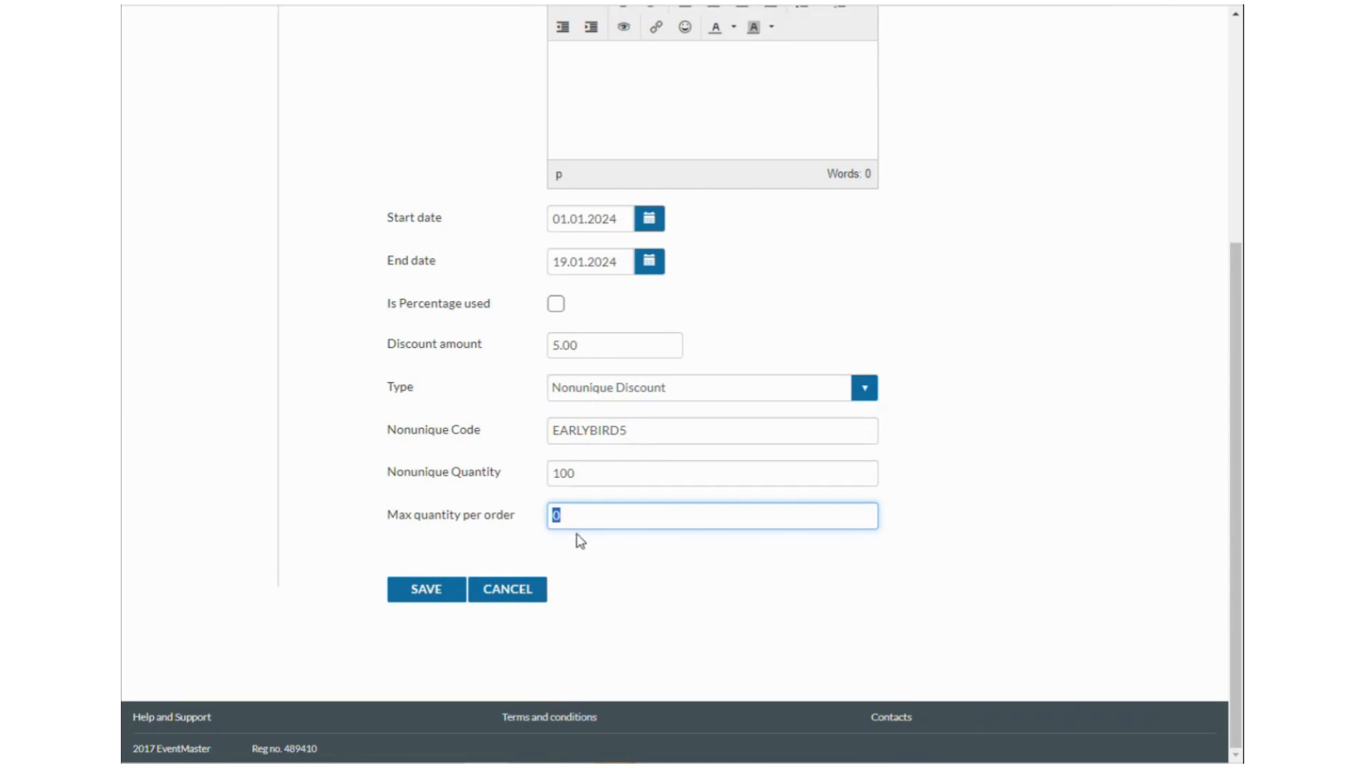
type("1")
left_click(623, 560)
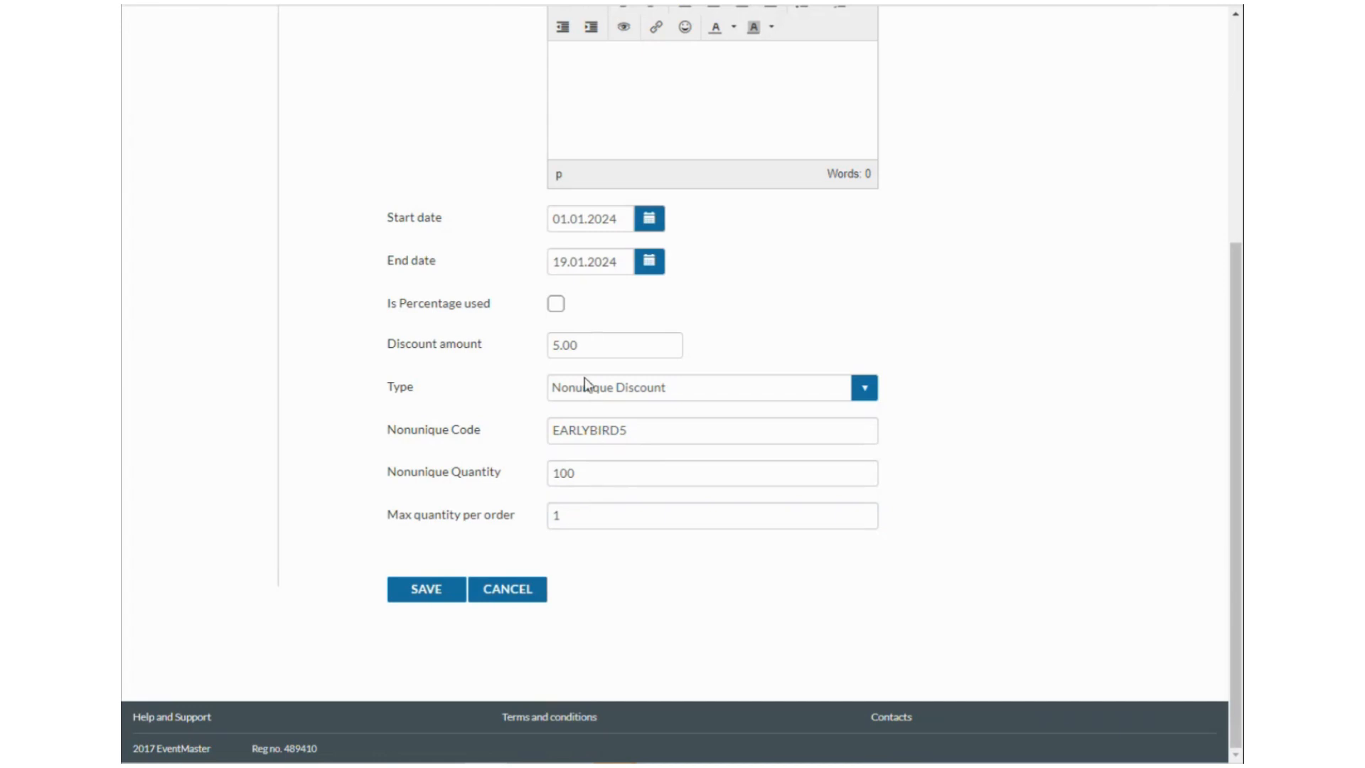
double_click(553, 521)
type("5")
double_click(552, 516)
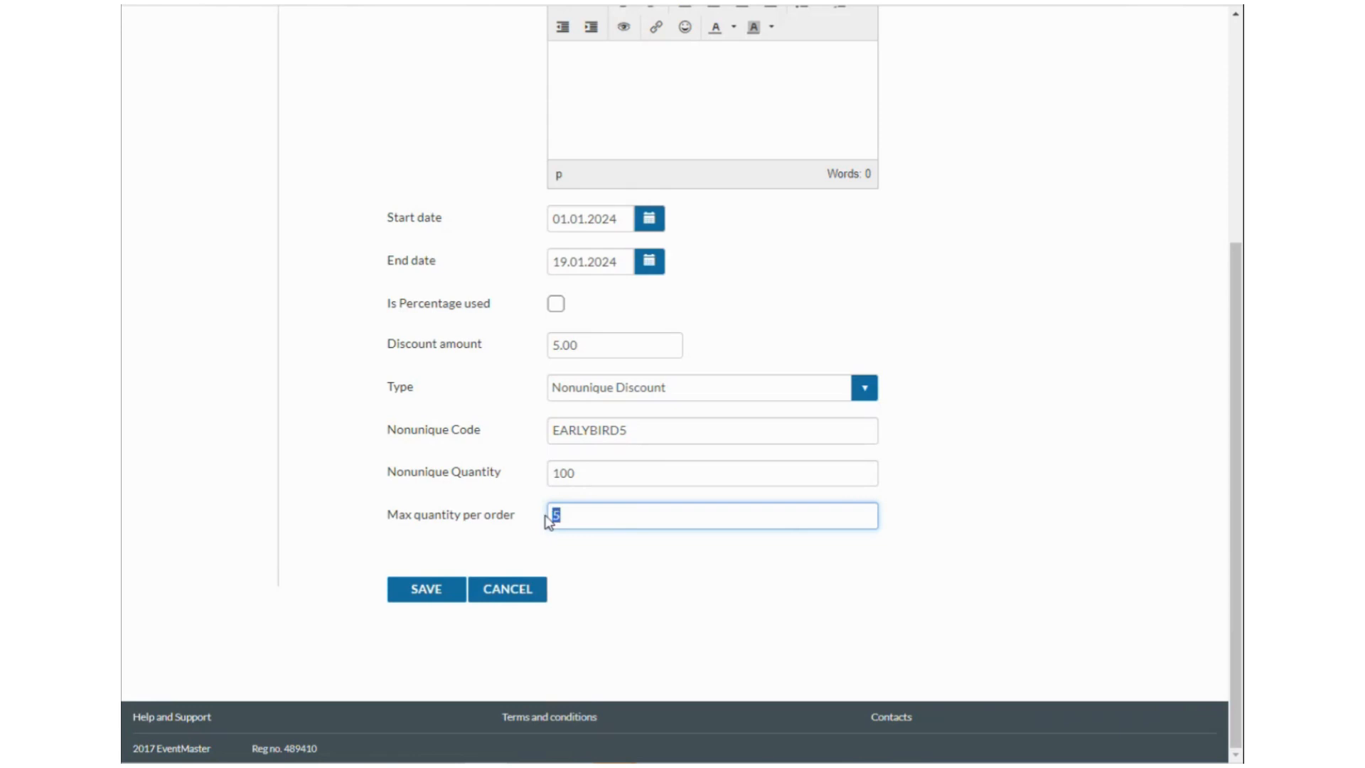
key("BackSpace")
type("1")
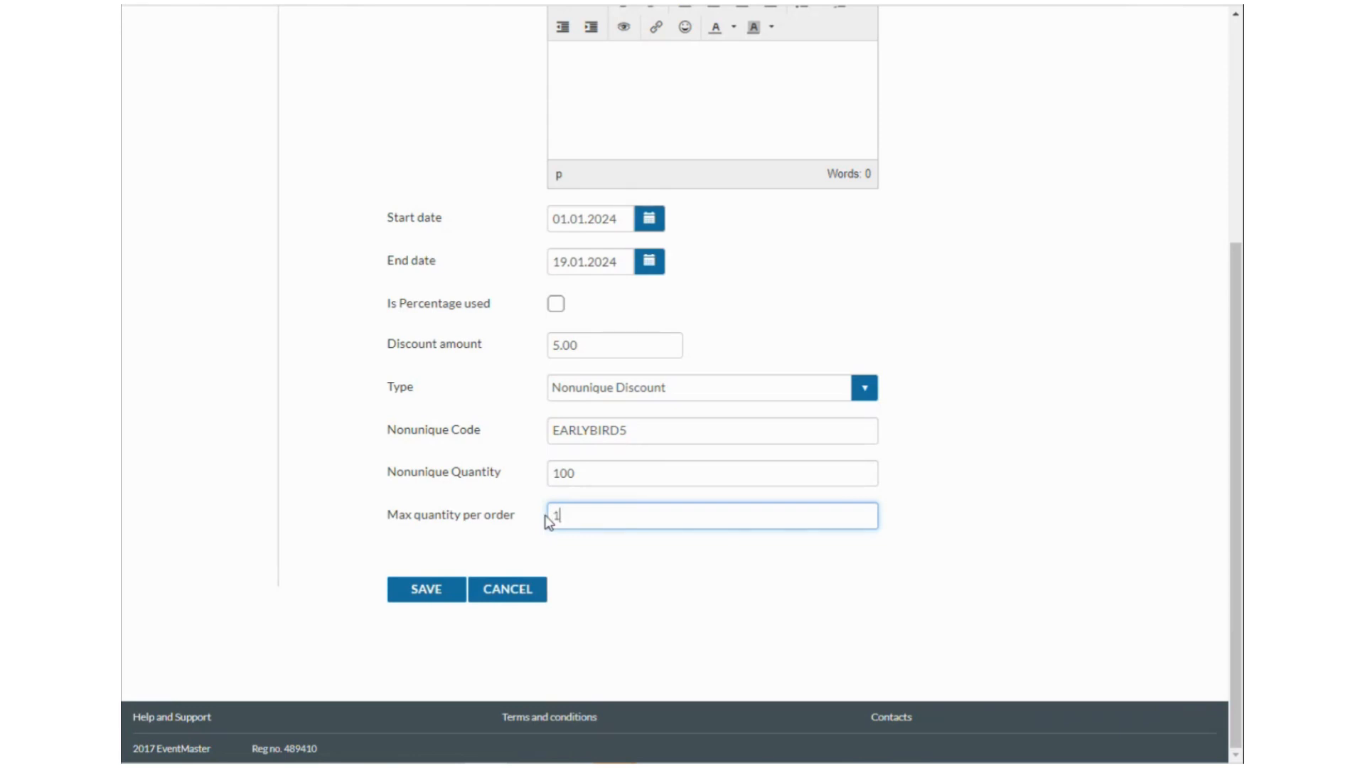
left_click(447, 597)
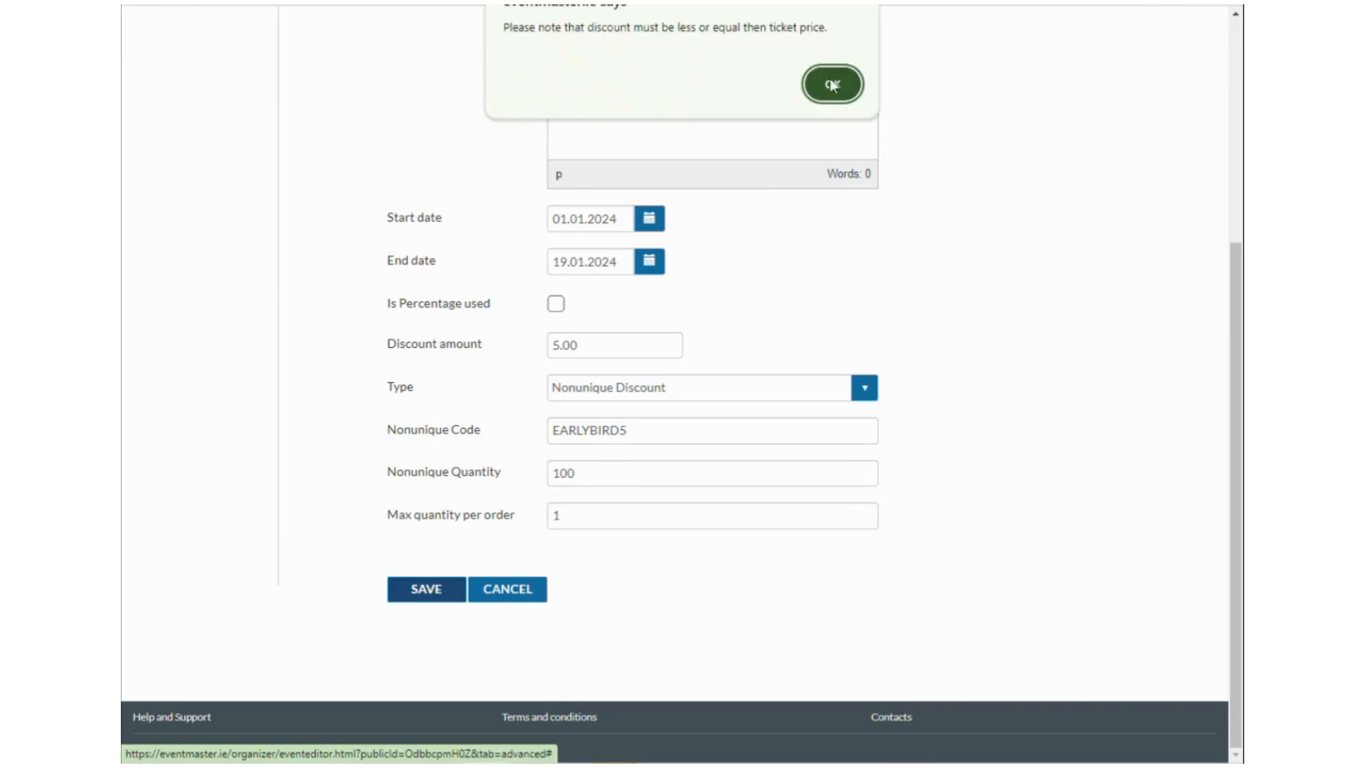
left_click(833, 84)
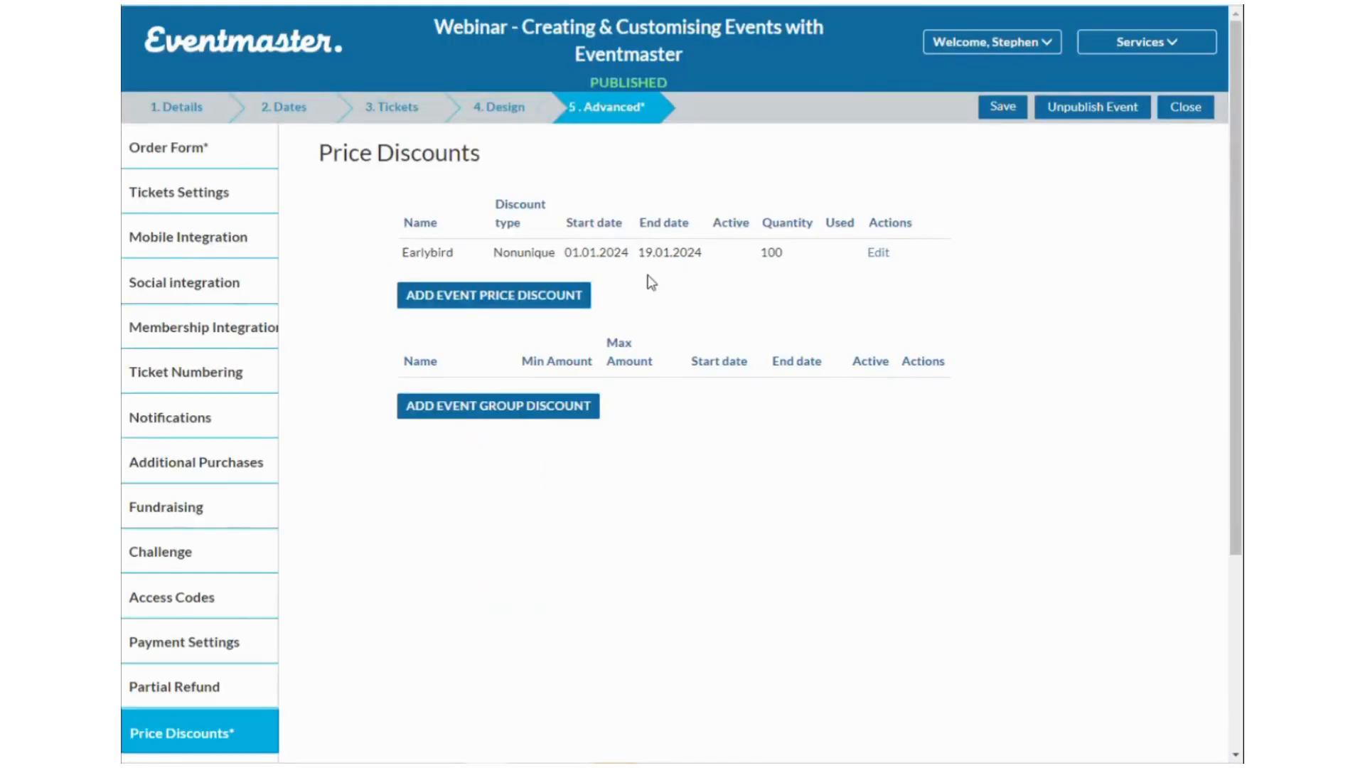